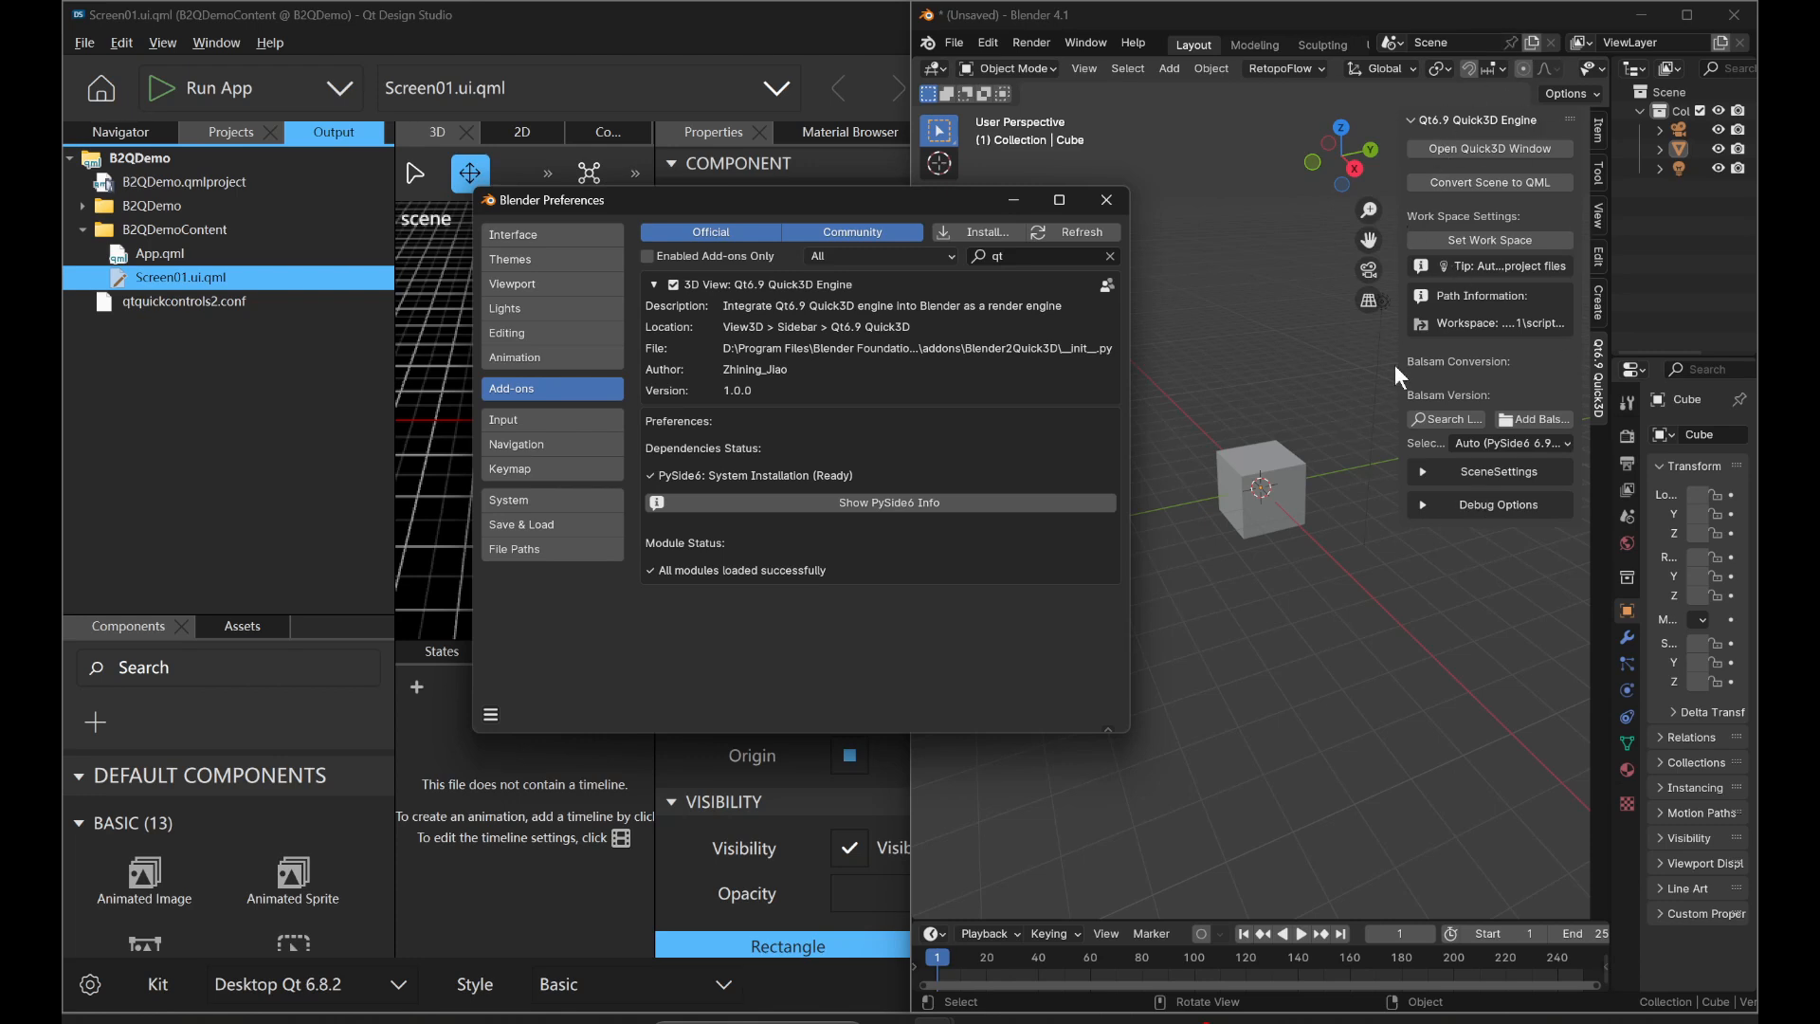
Search the add-on preferences for gltf to check that the glTF 2.0 import-export add-on is enabled, and put the preferences away.
left_click(1517, 146)
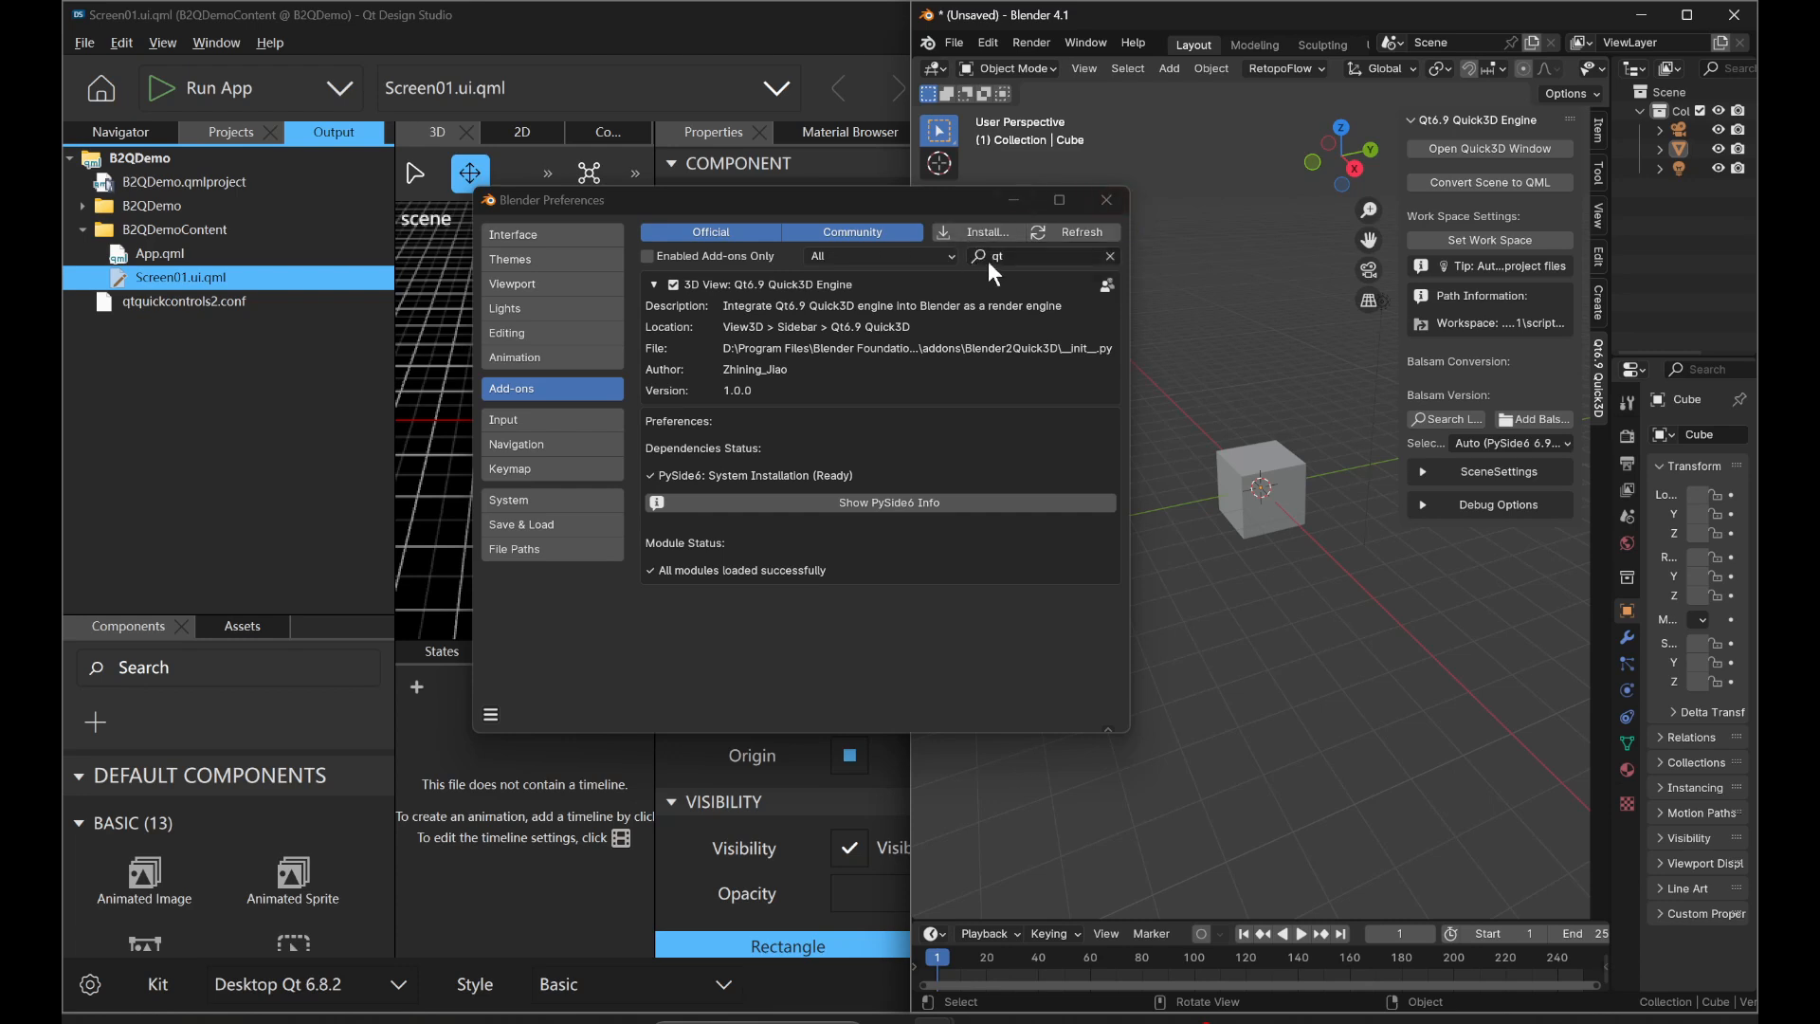
left_click(991, 256)
type("qtgltf")
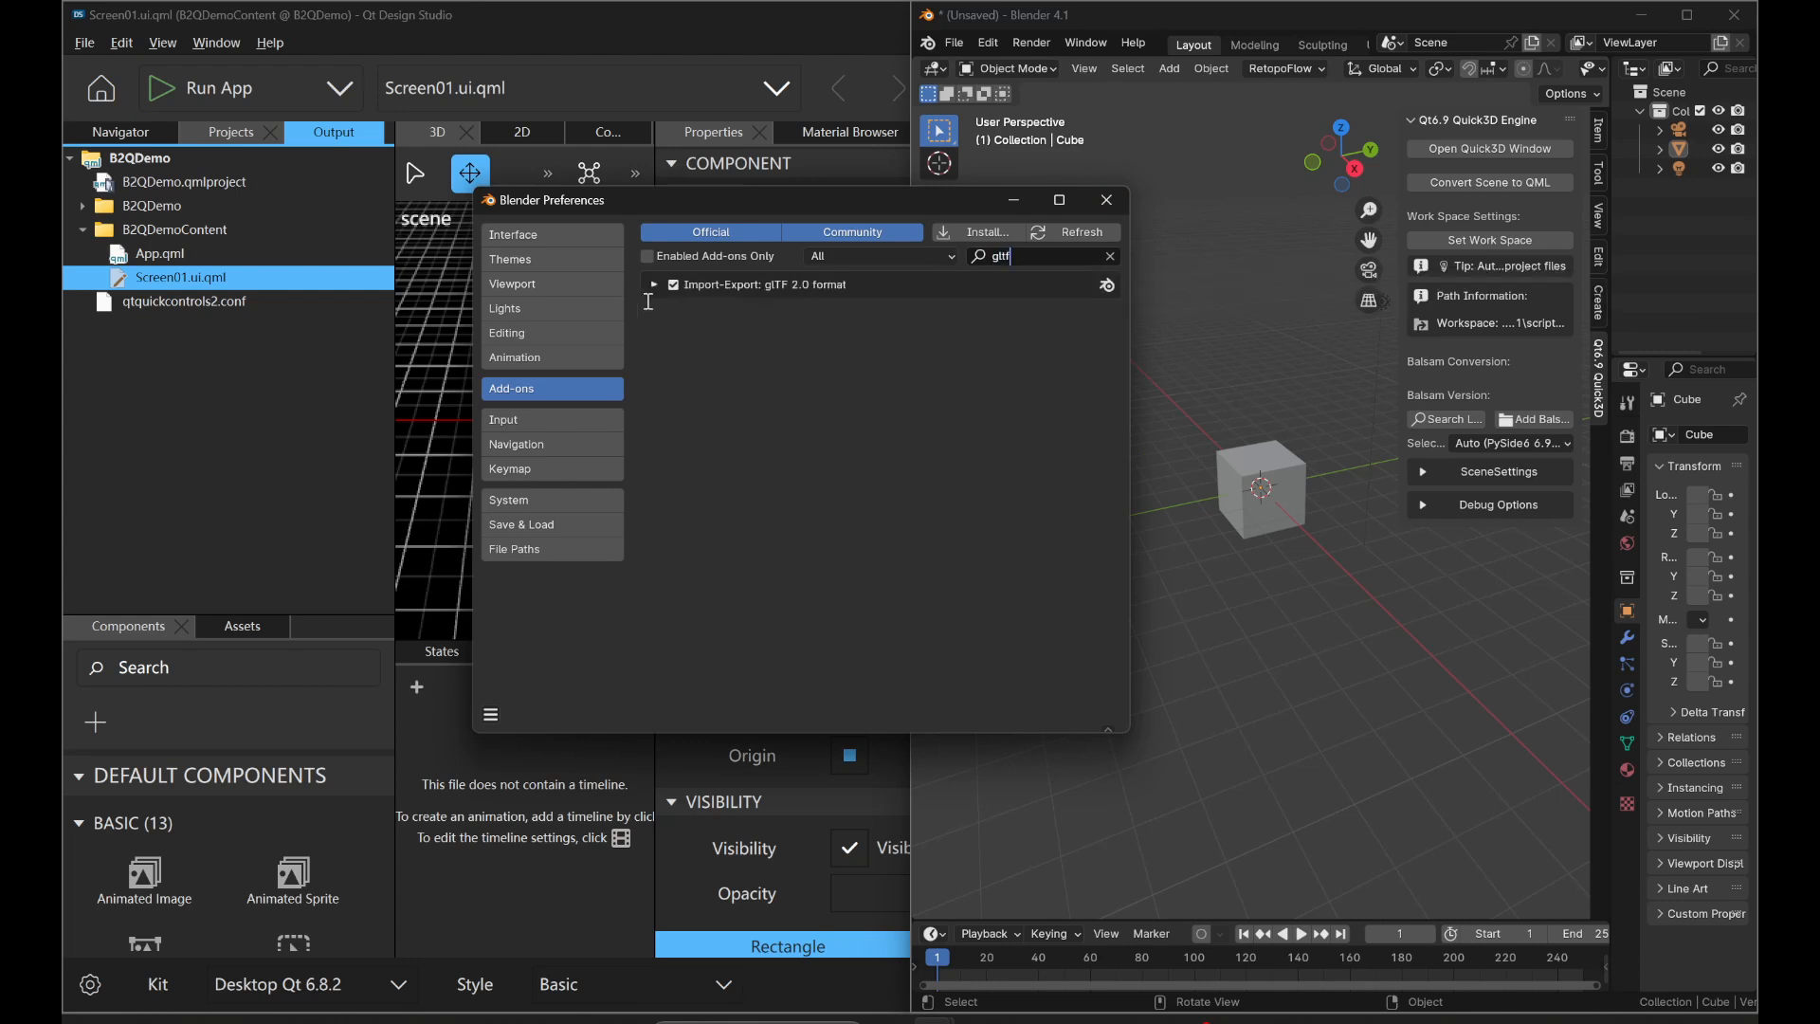
left_click(649, 302)
left_click(1012, 180)
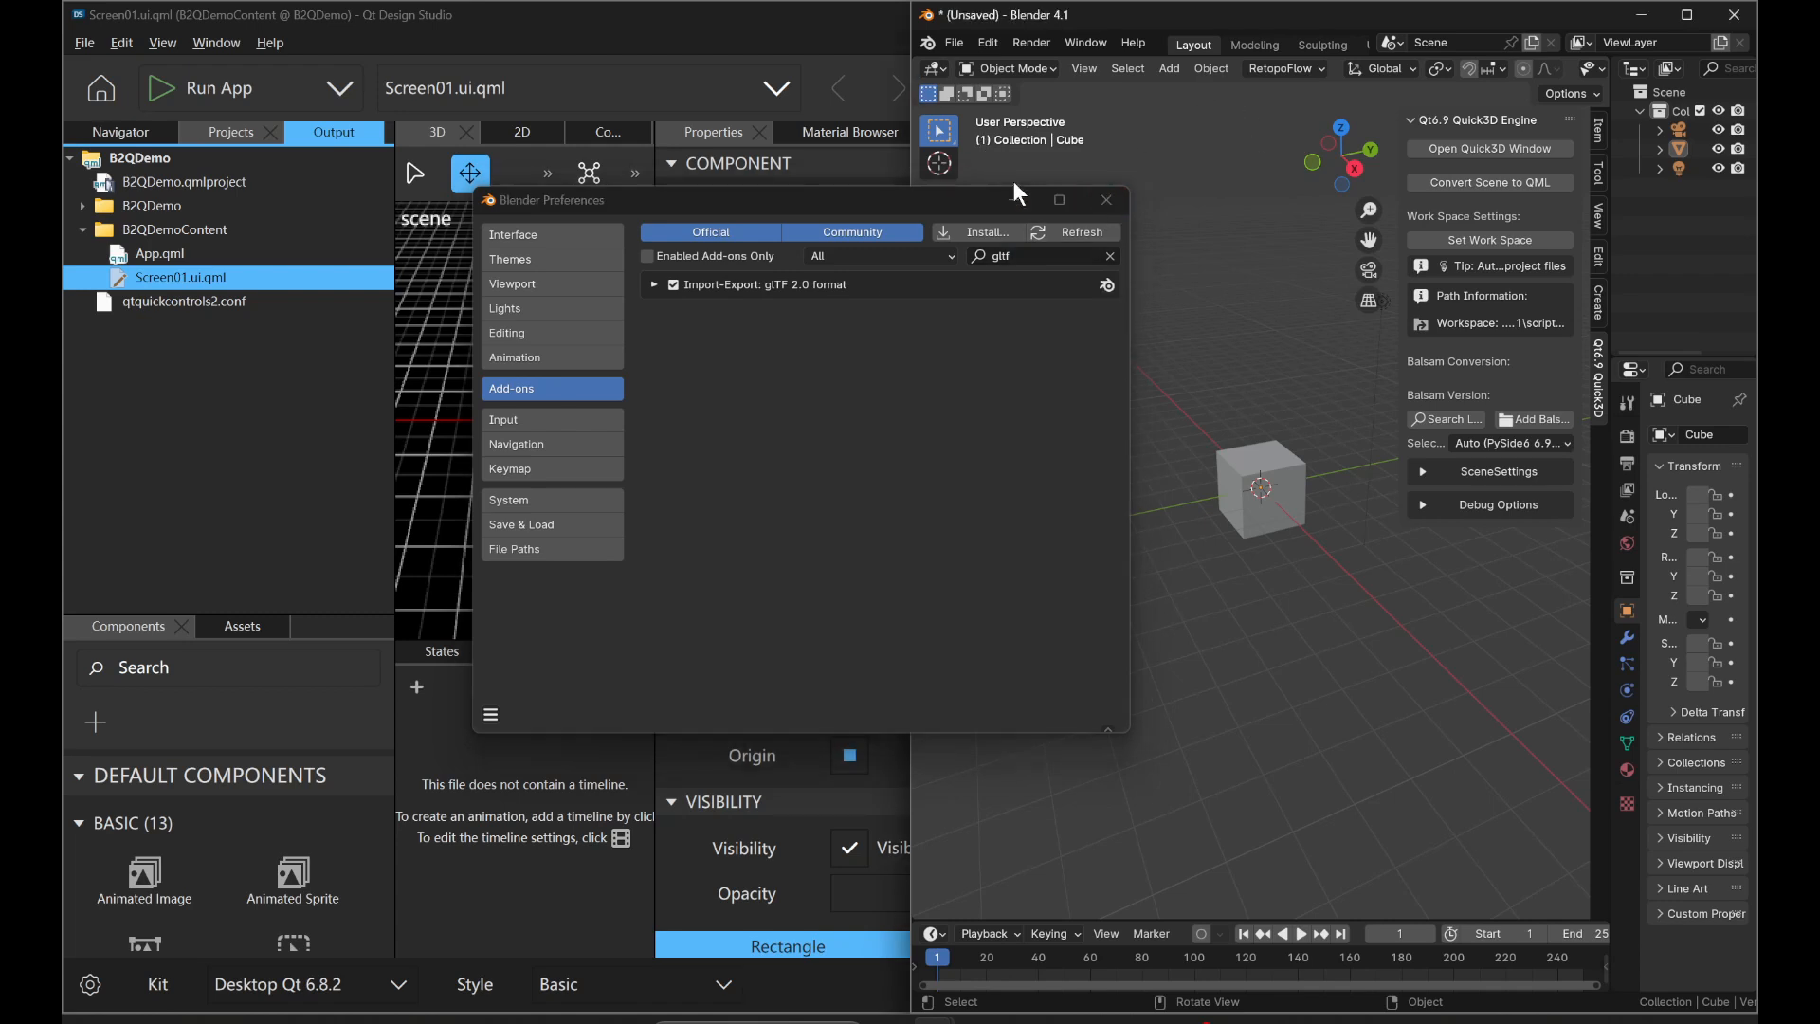
left_click(1008, 202)
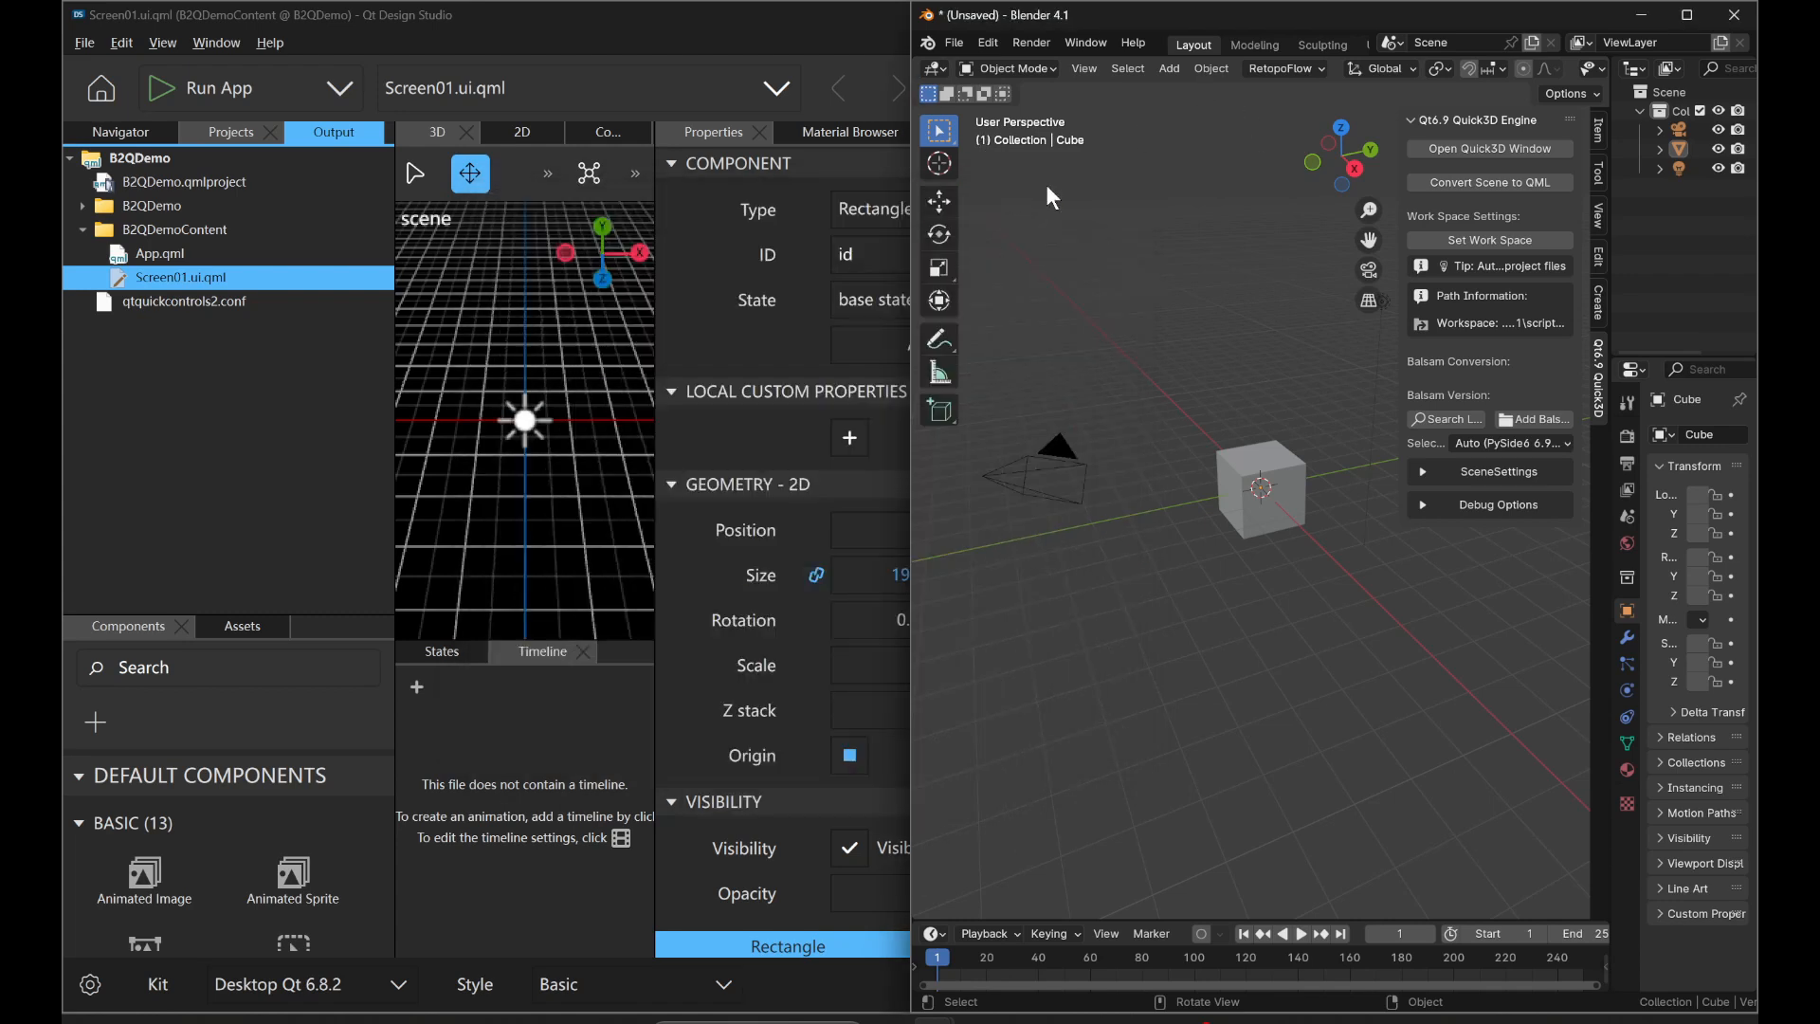
Maximize the Blender window and save the scene as ExampleScene.blend in the D:\BaiduSyncdisk\Qt\B2Q folder.
double_click(1193, 17)
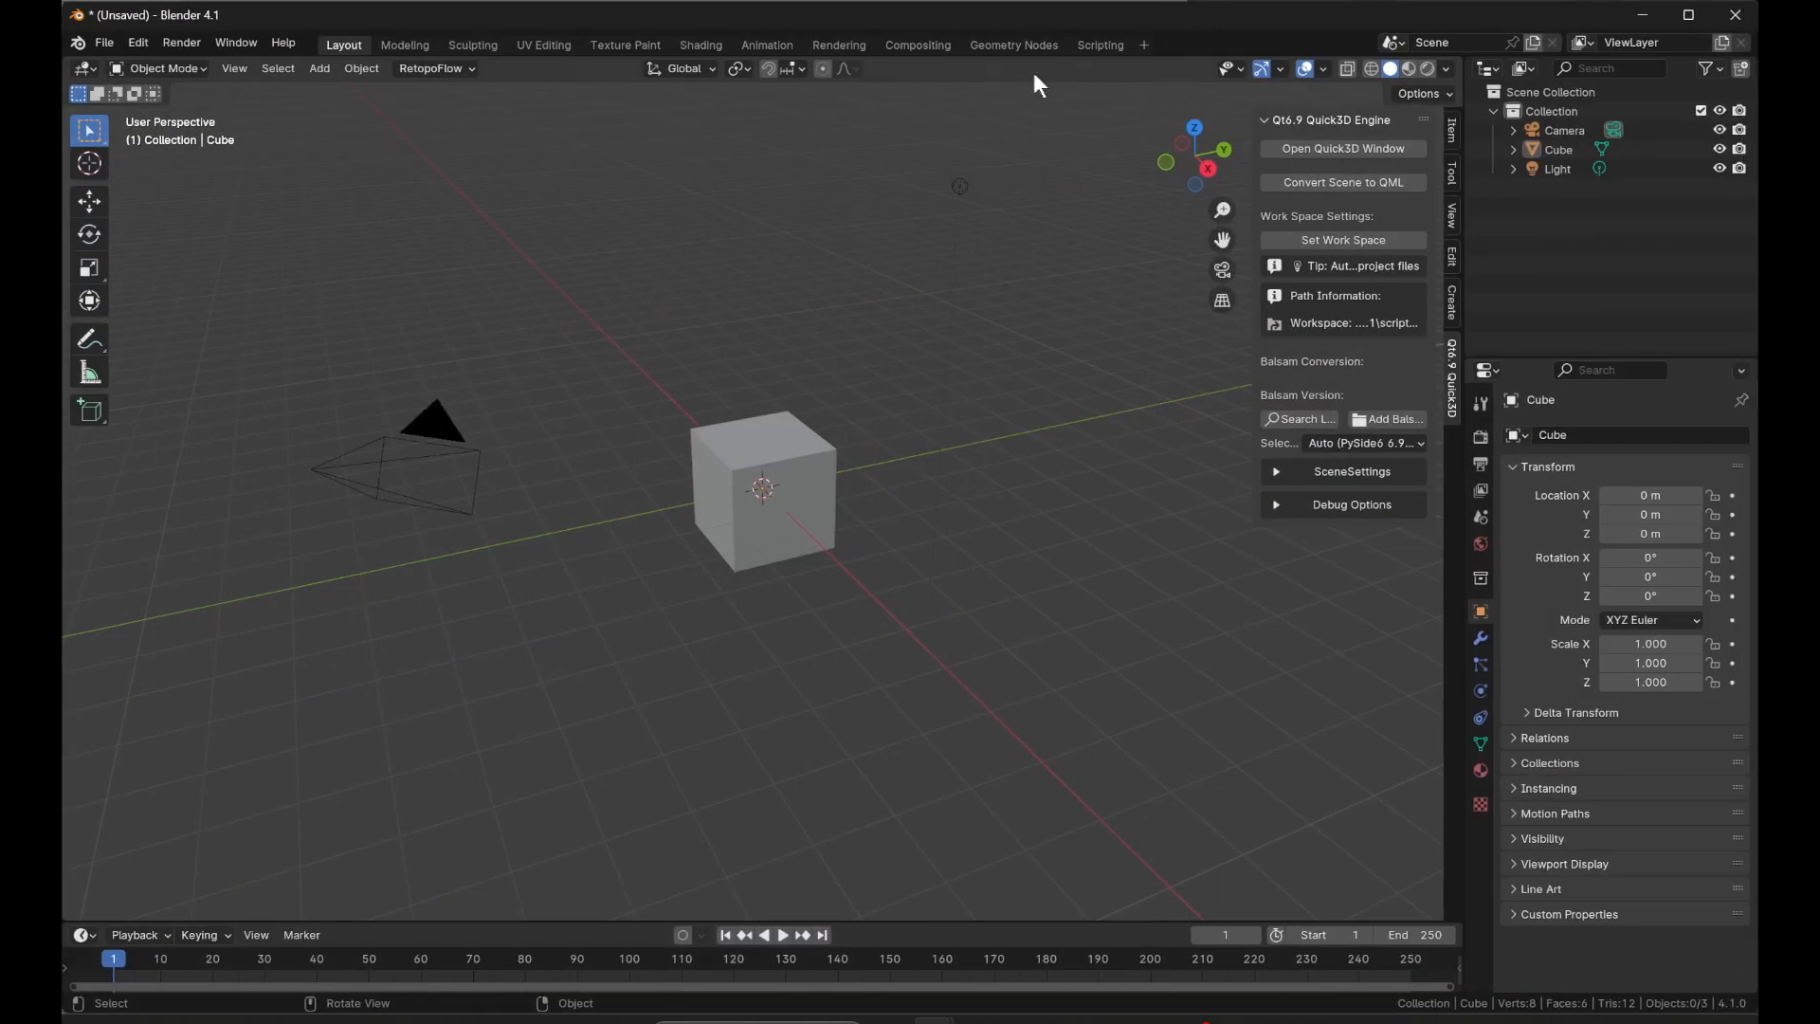
key("ctrl+s")
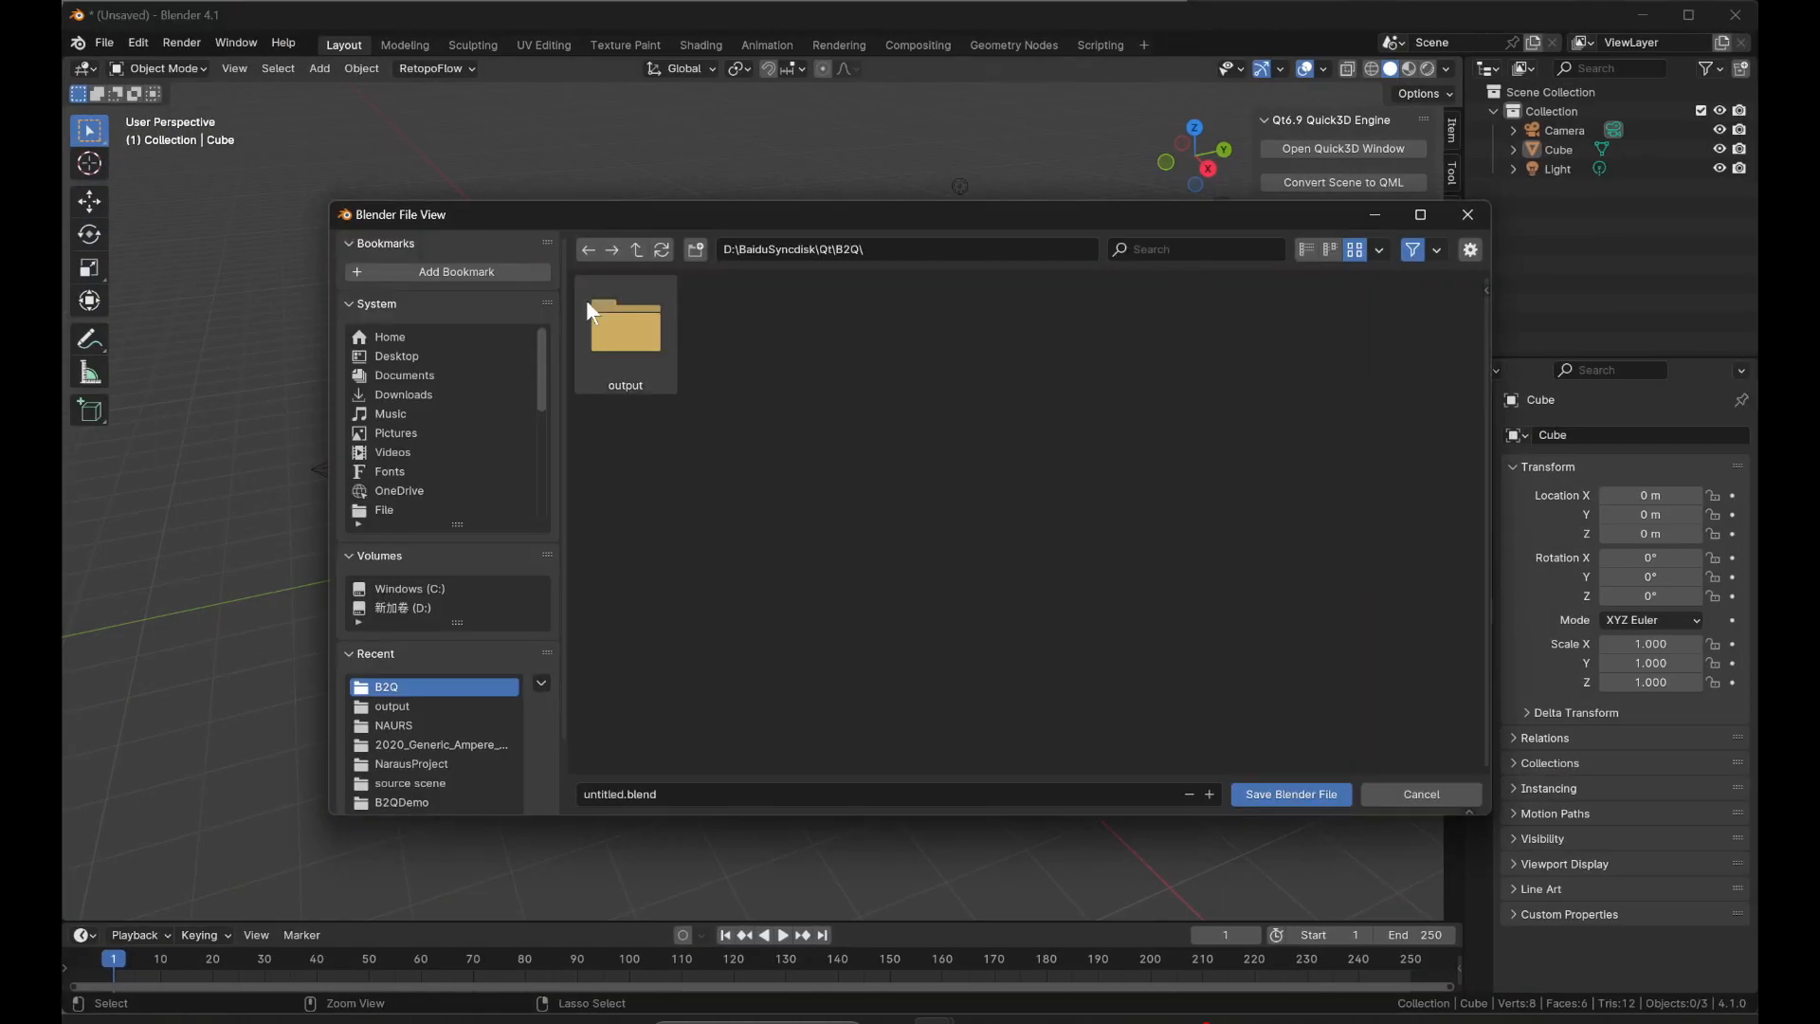
left_click(630, 796)
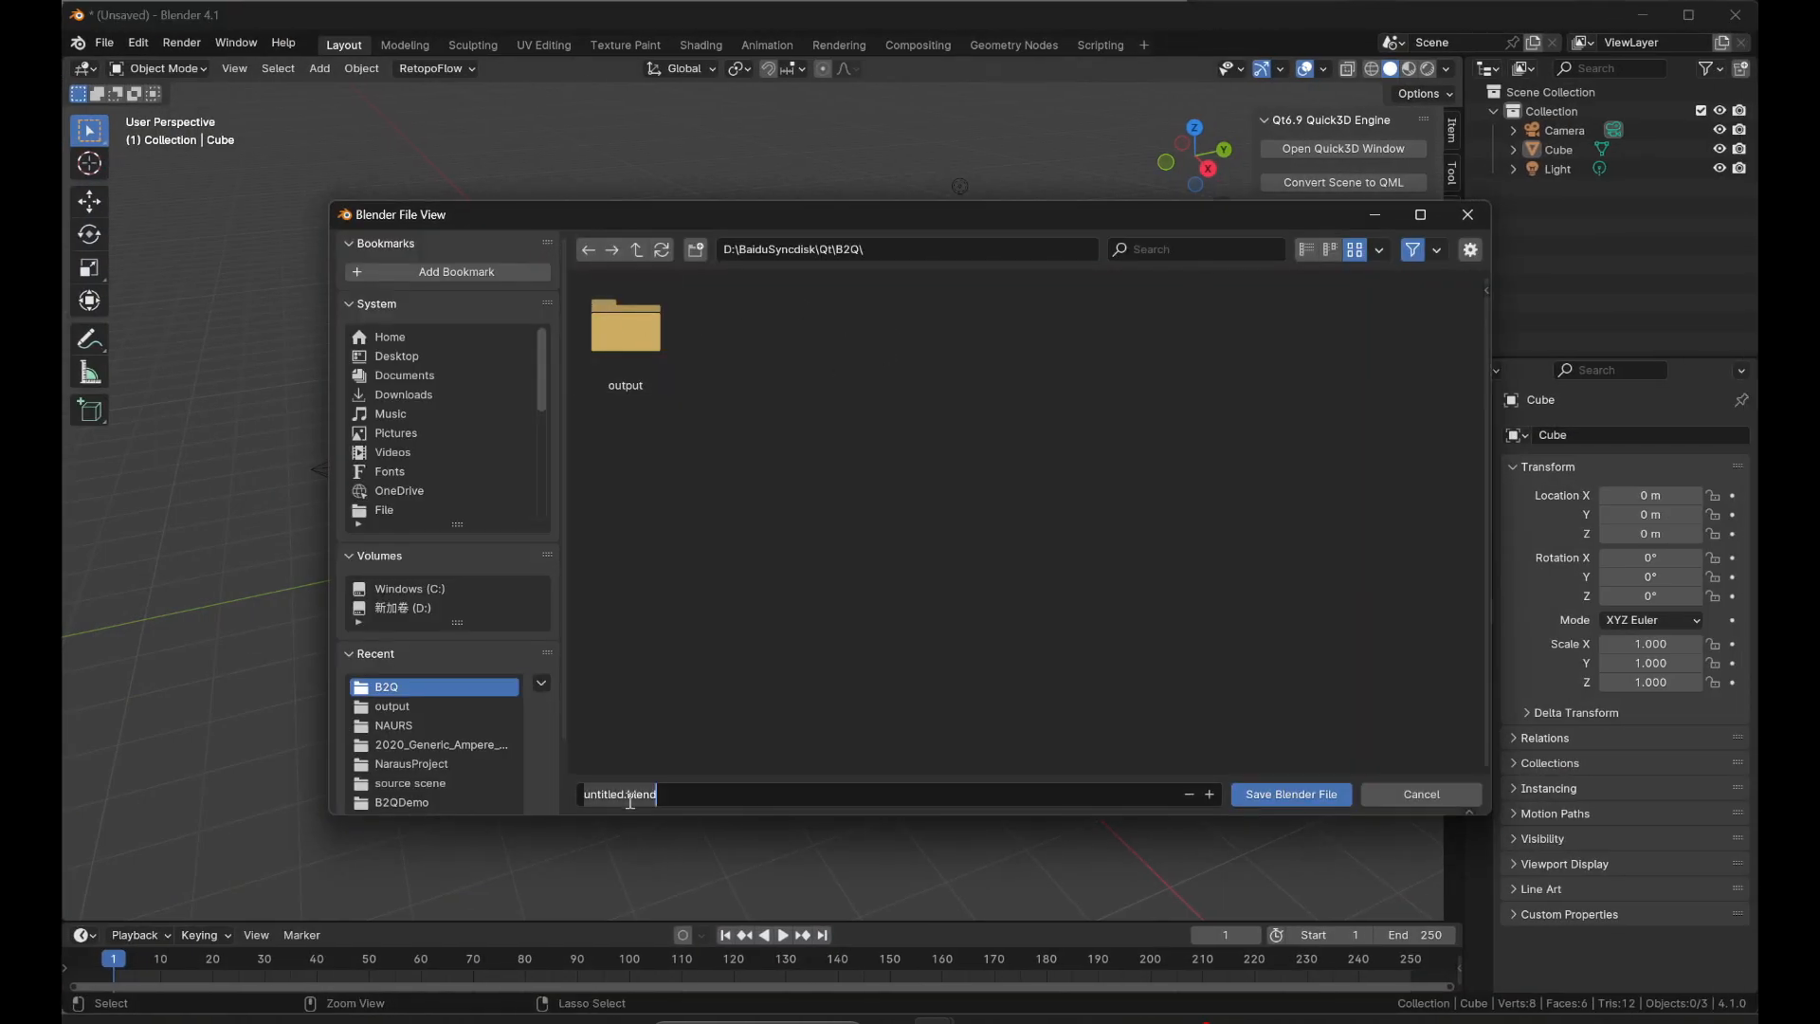
left_click_drag(625, 798, 546, 798)
type("Exam")
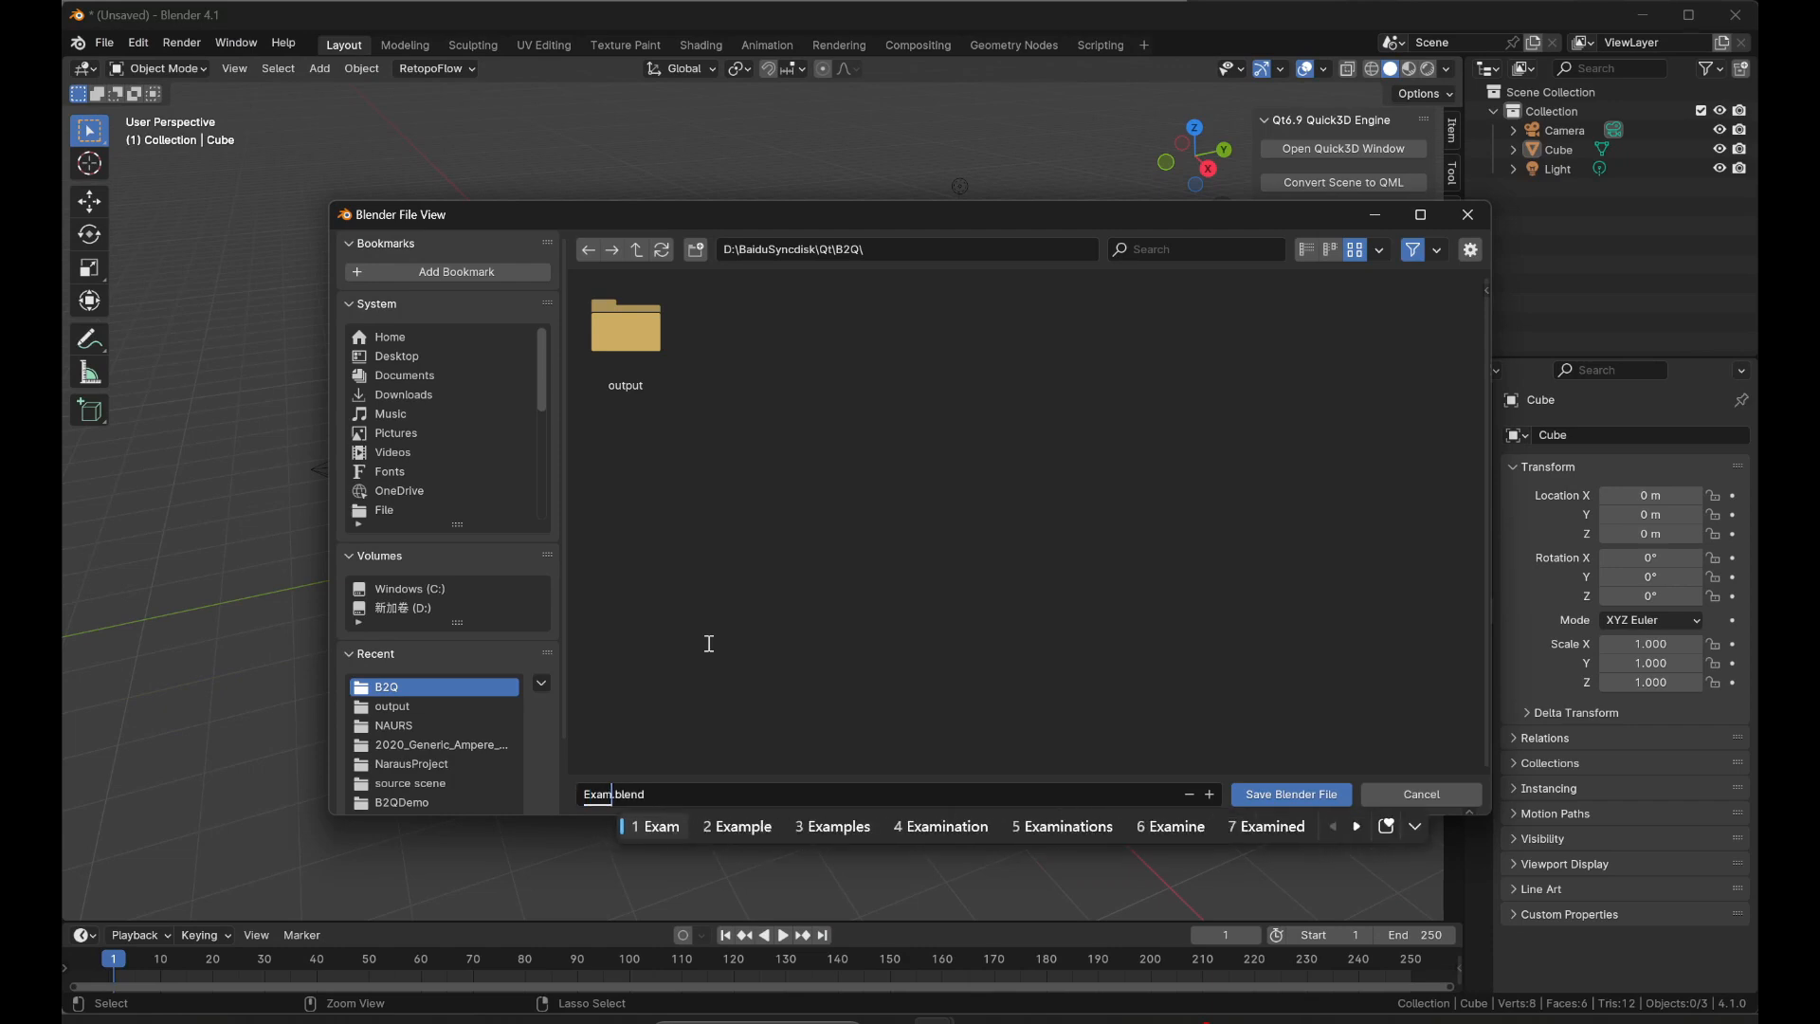
type("ple")
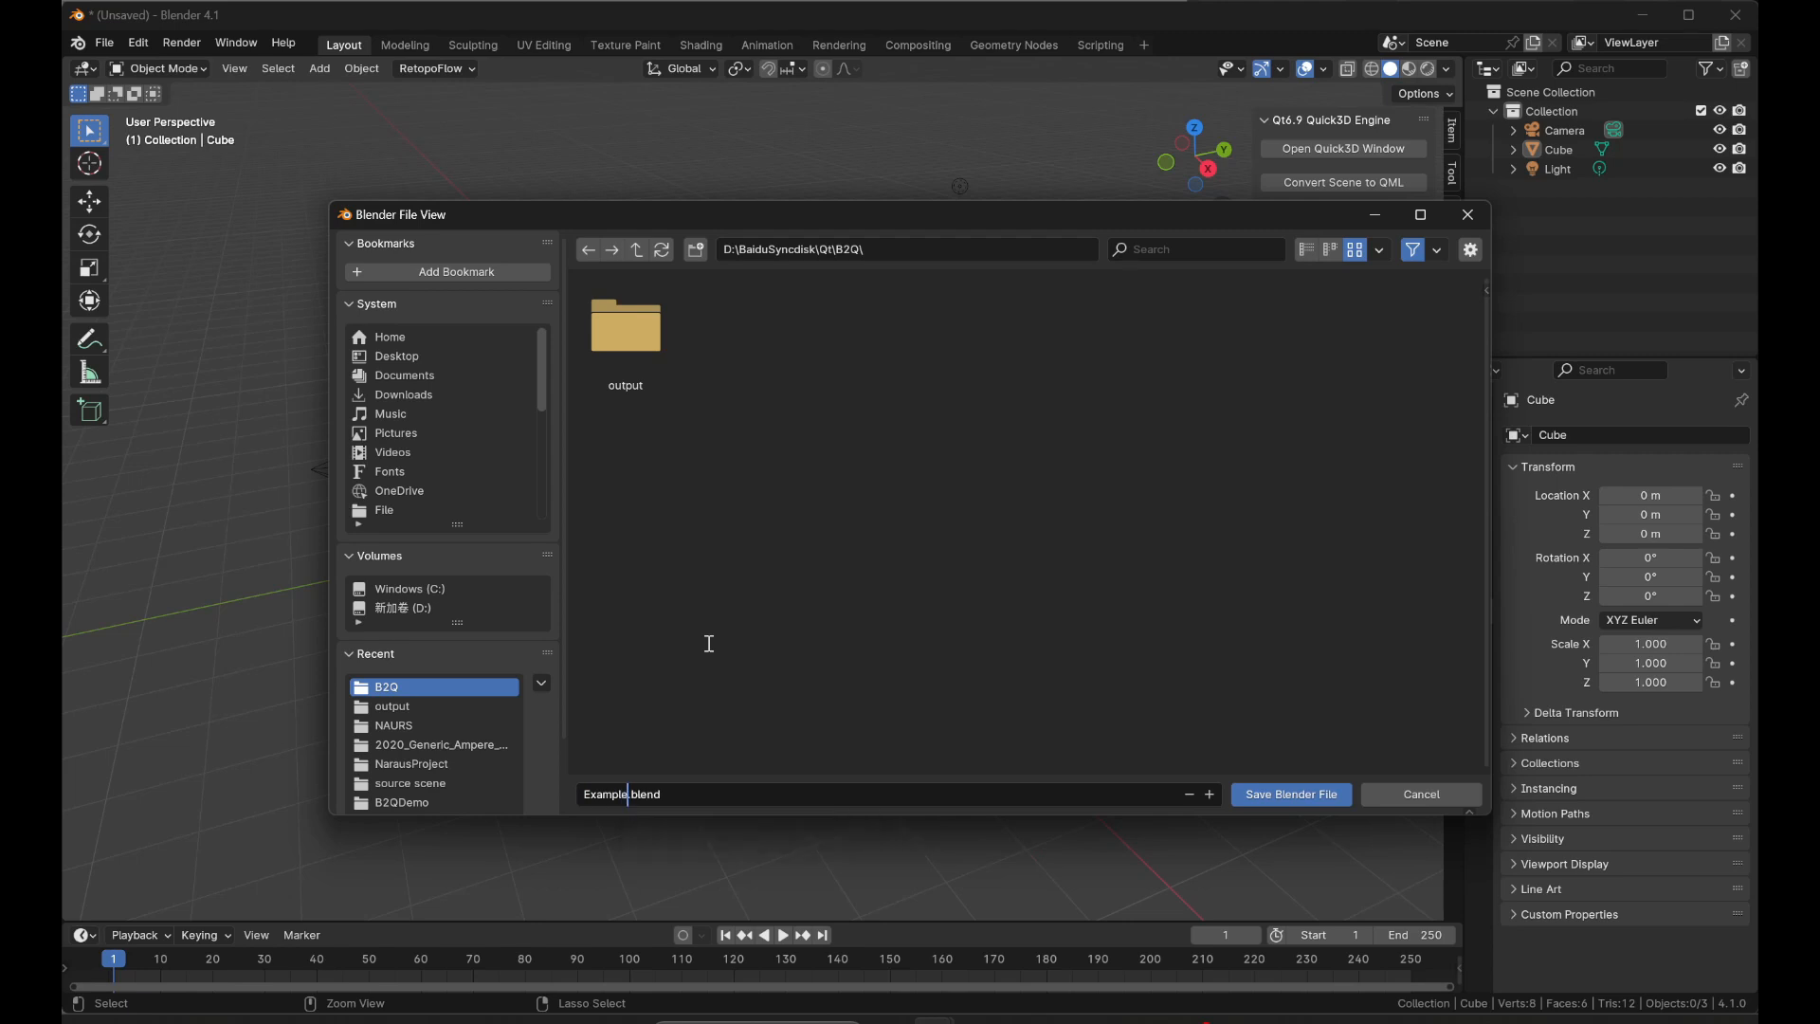
type("Scene")
left_click(1296, 795)
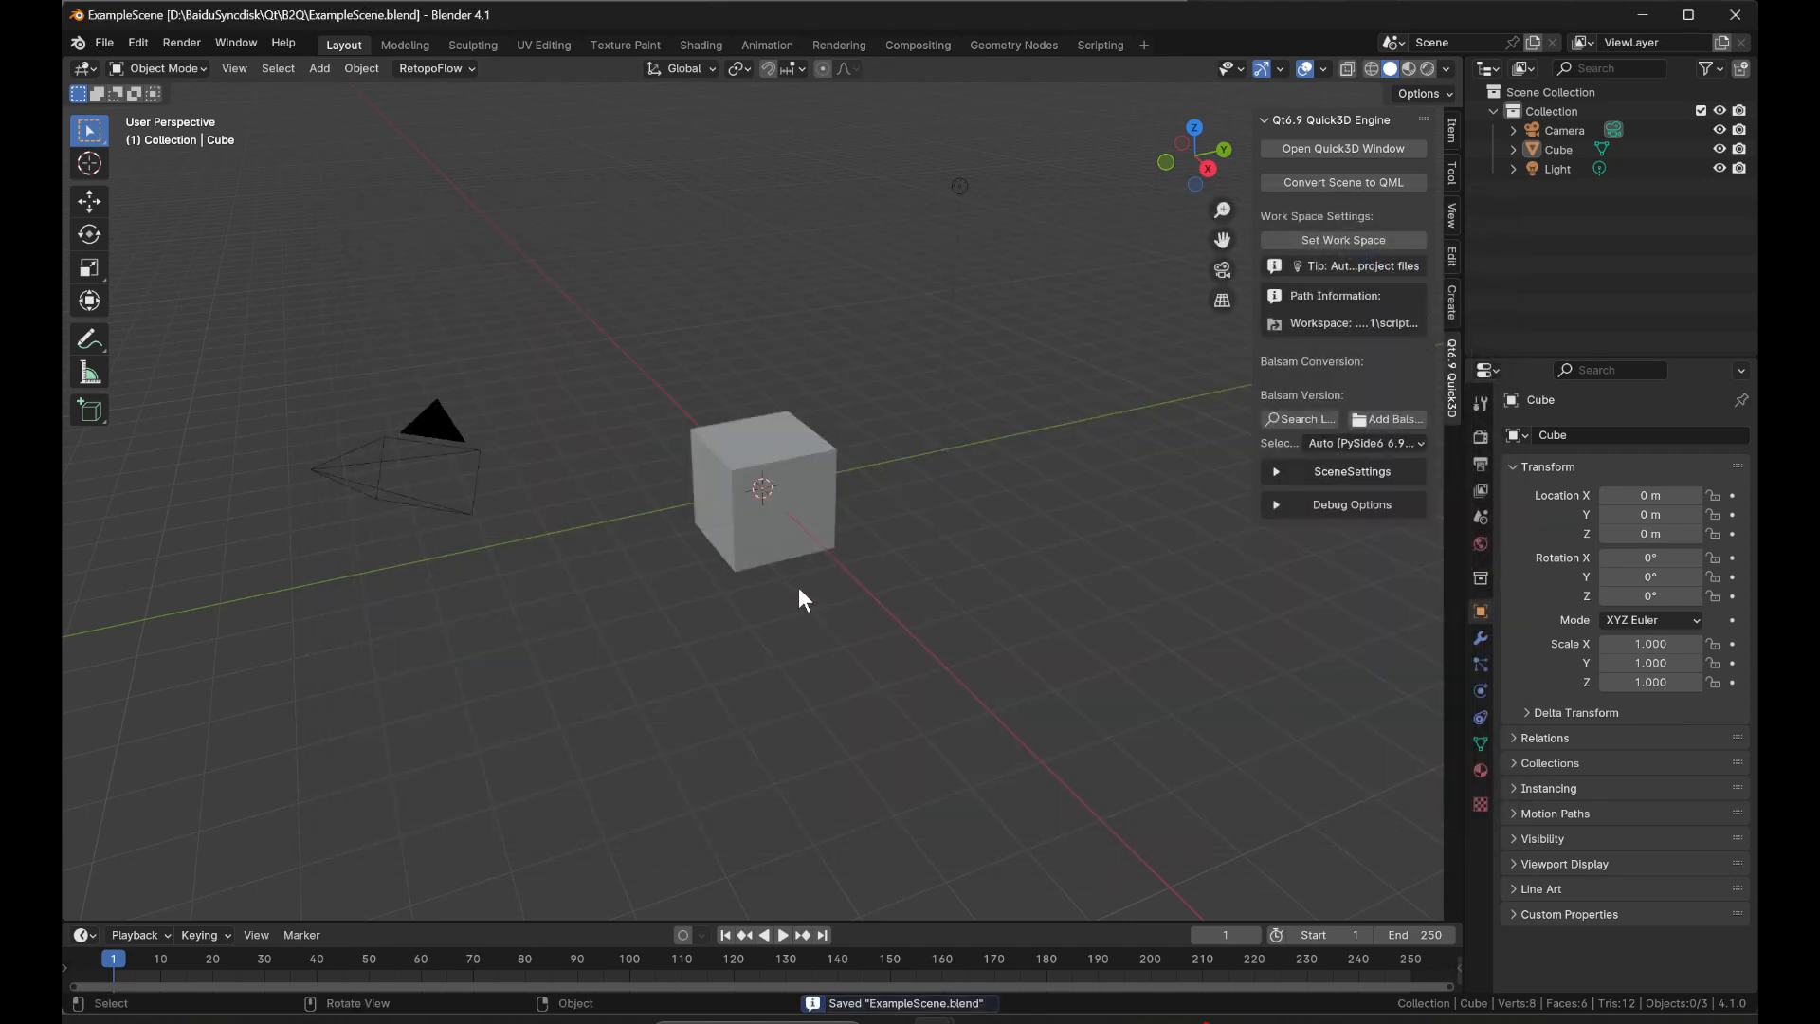
Add a Suzanne monkey mesh to the scene and move it.
key("shift+a")
left_click(882, 795)
key("g")
Connect the qt_logo_rect.png texture's Color to the Principled BSDF Base Color and link the material to the monkey heads.
left_click(701, 45)
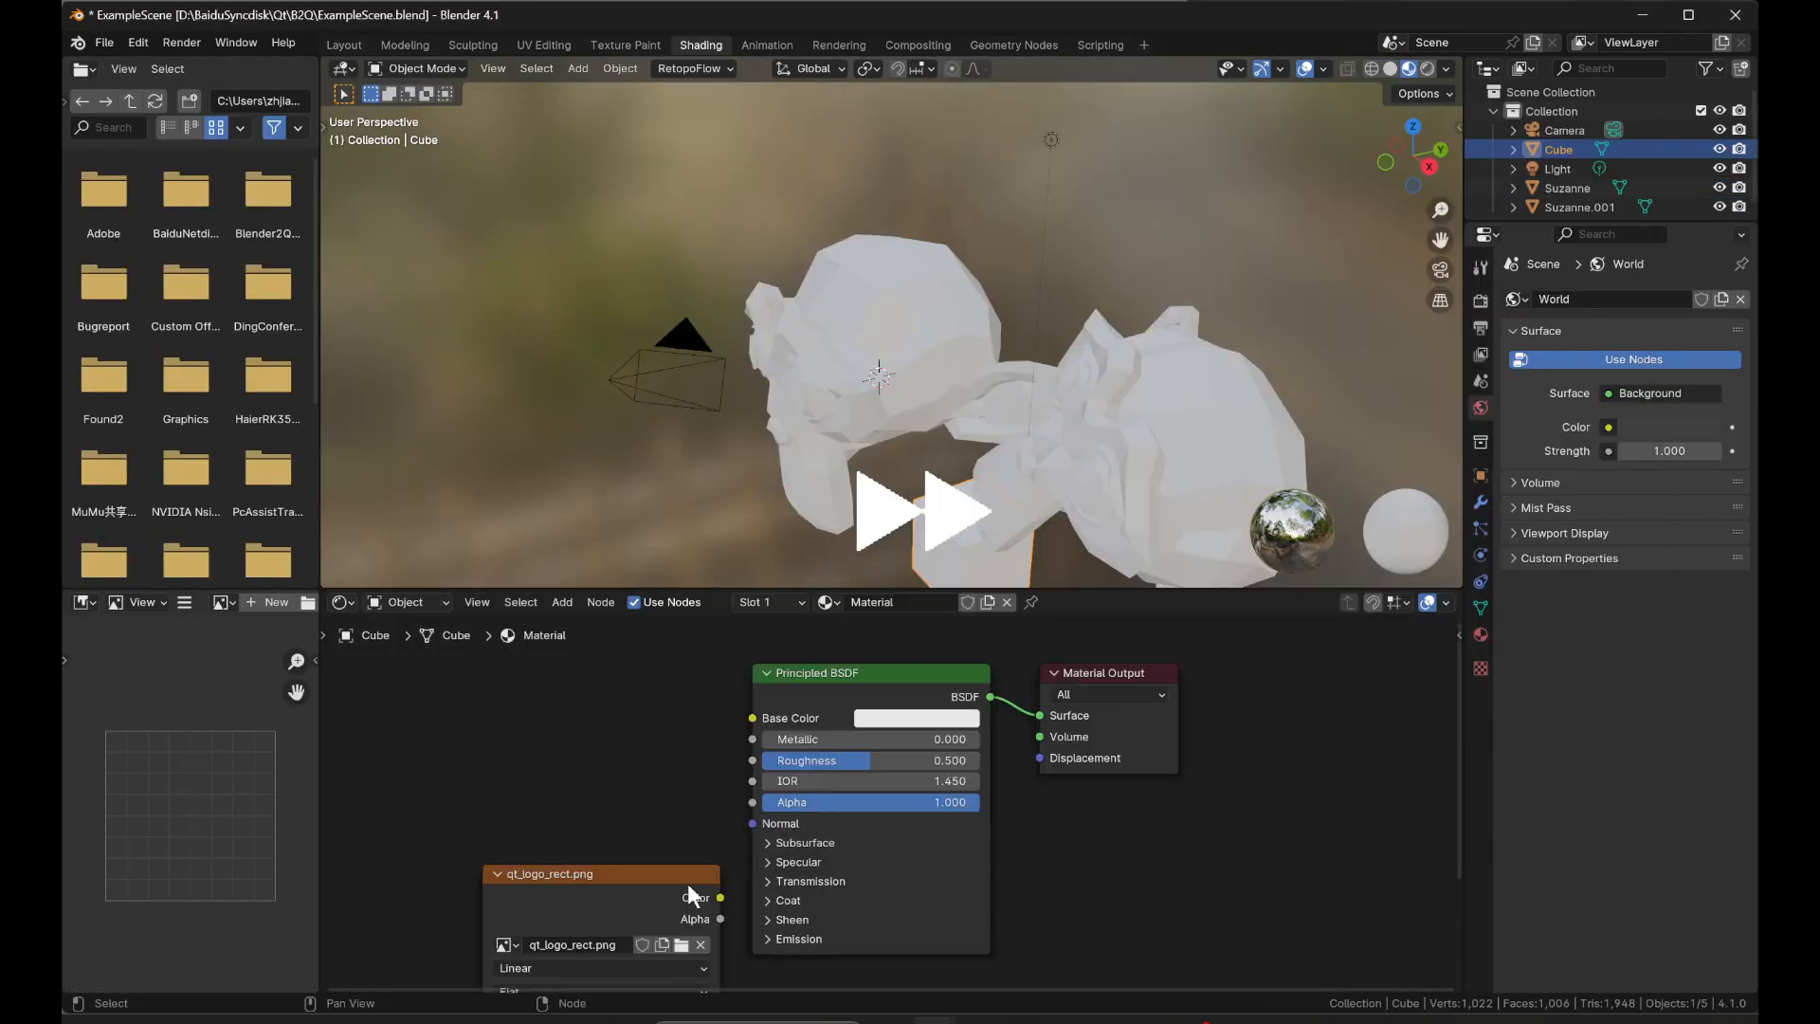
left_click_drag(689, 886, 601, 831)
left_click_drag(631, 843, 752, 719)
key("ctrl+l")
key("Tab")
Switch the shader editor to World and connect the autumn_field_puresky_1k.hdr texture's Color to the Background color.
left_click(407, 603)
left_click(432, 671)
left_click_drag(607, 704, 752, 720)
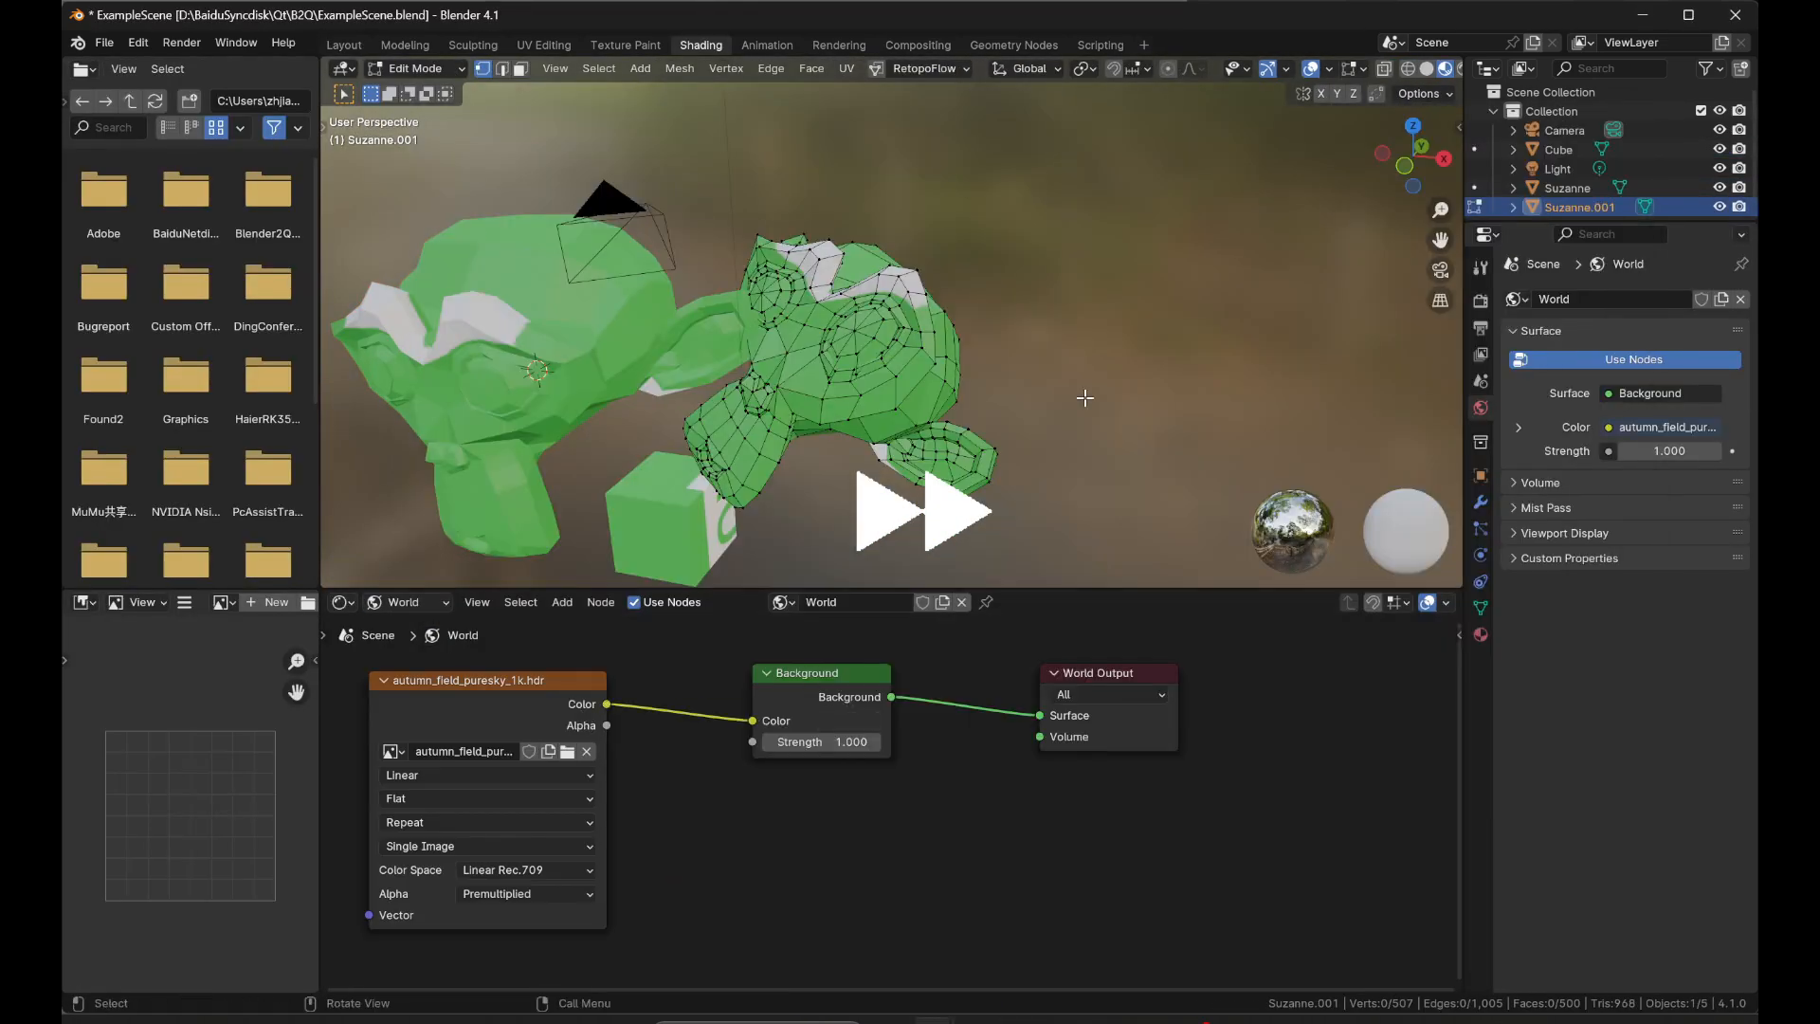
Switch the viewport to rendered shading, change the scene's light to a Sun, and save the file.
key("Tab")
left_click(1427, 68)
left_click(1558, 168)
left_click(1481, 556)
left_click(1594, 385)
key("ctrl+s")
Show the material nodes of the original Suzanne mesh in the shader editor and move its qt_logo_rect.png node up slightly.
left_click(1458, 126)
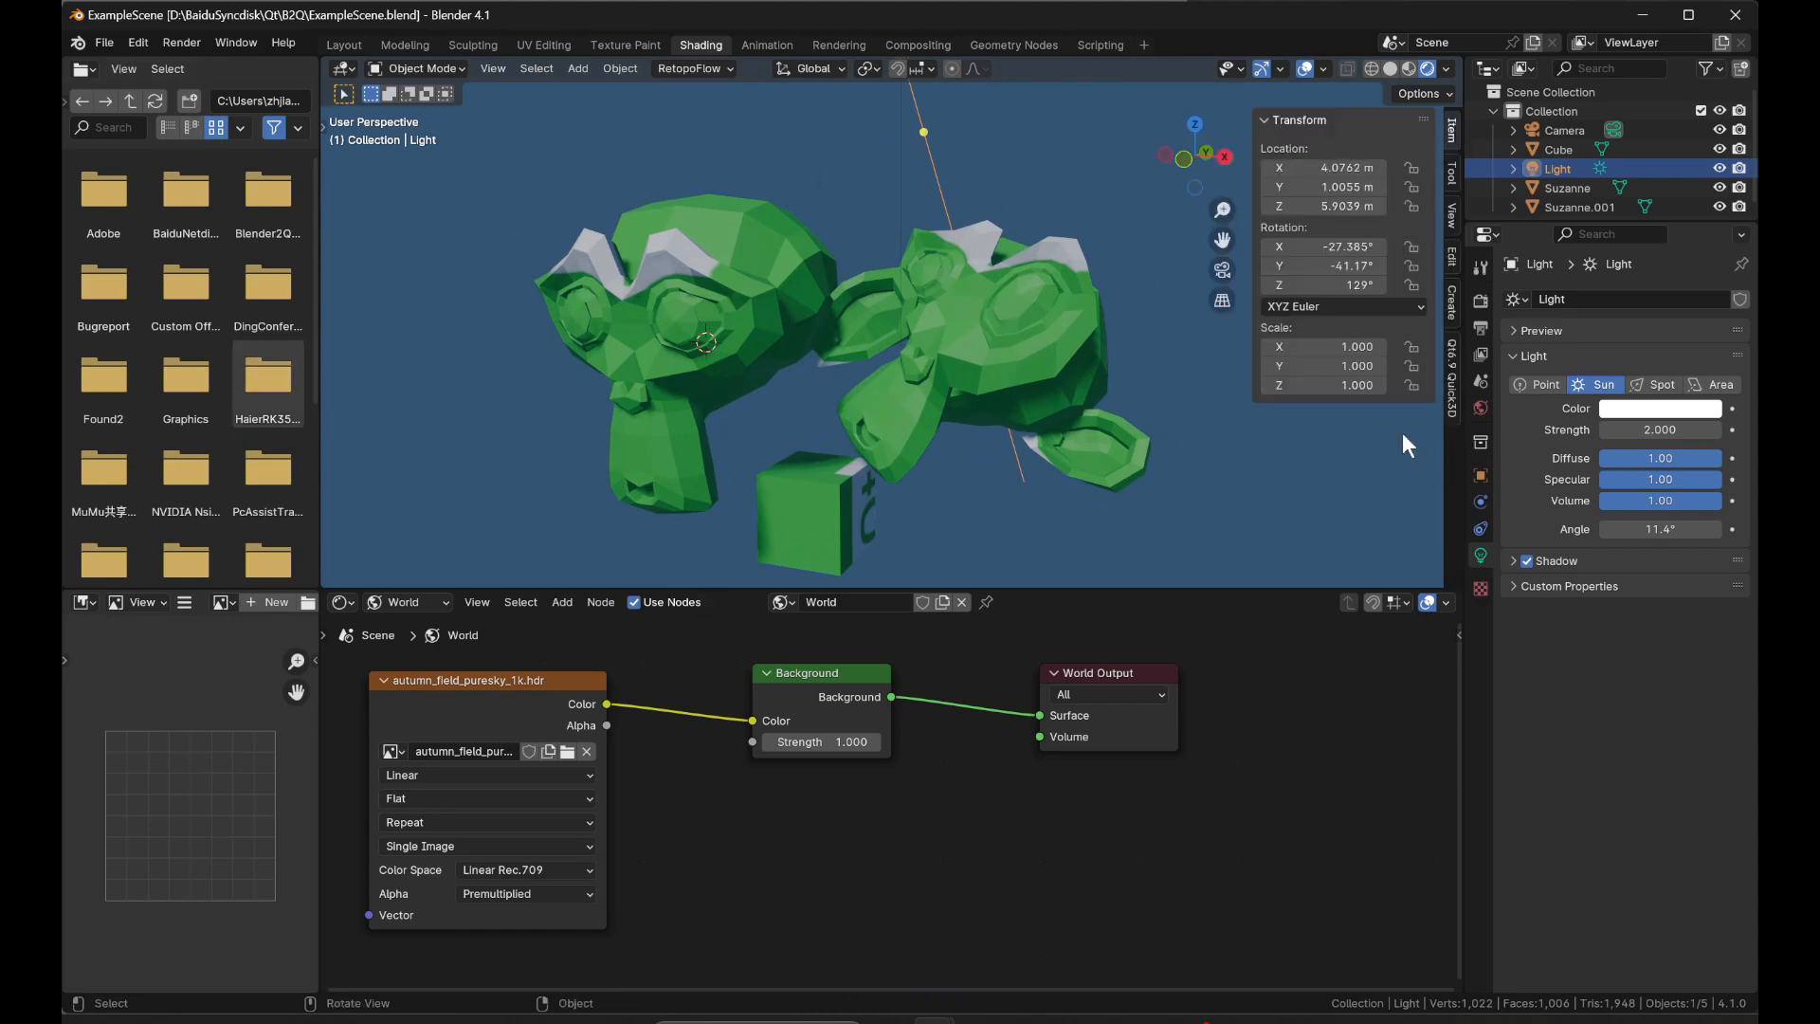
left_click(1220, 464)
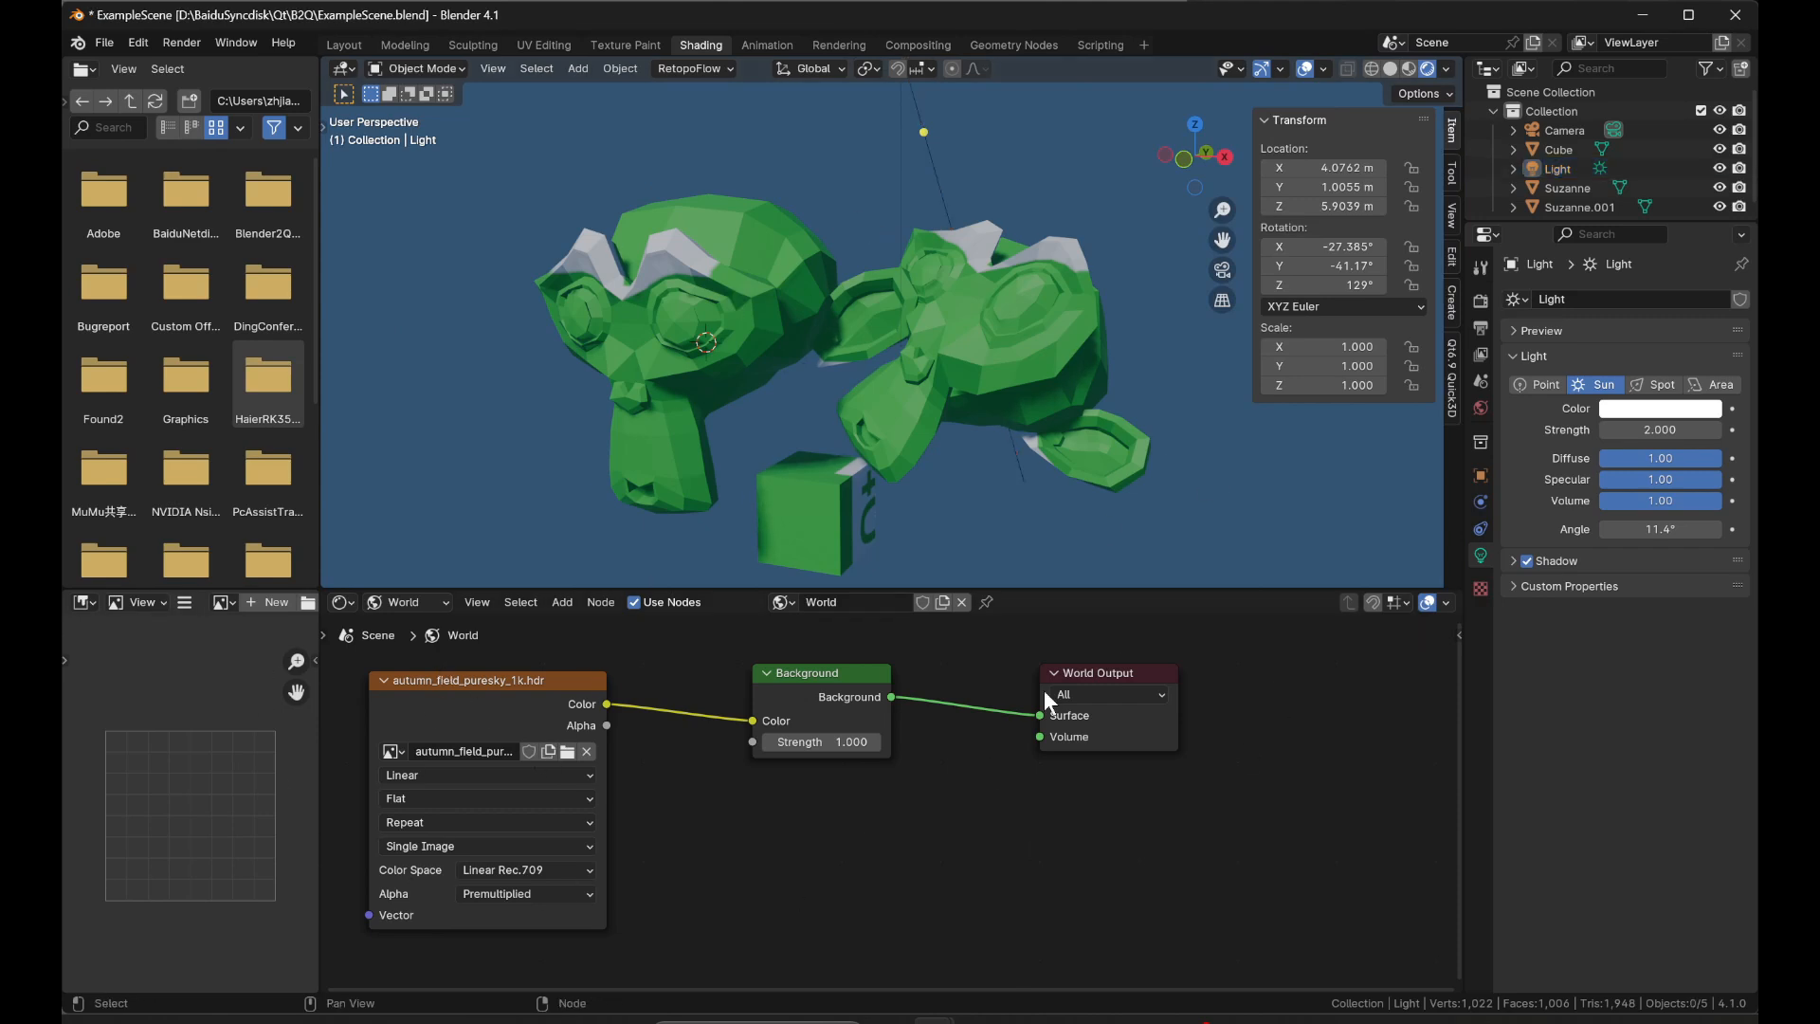
left_click(419, 601)
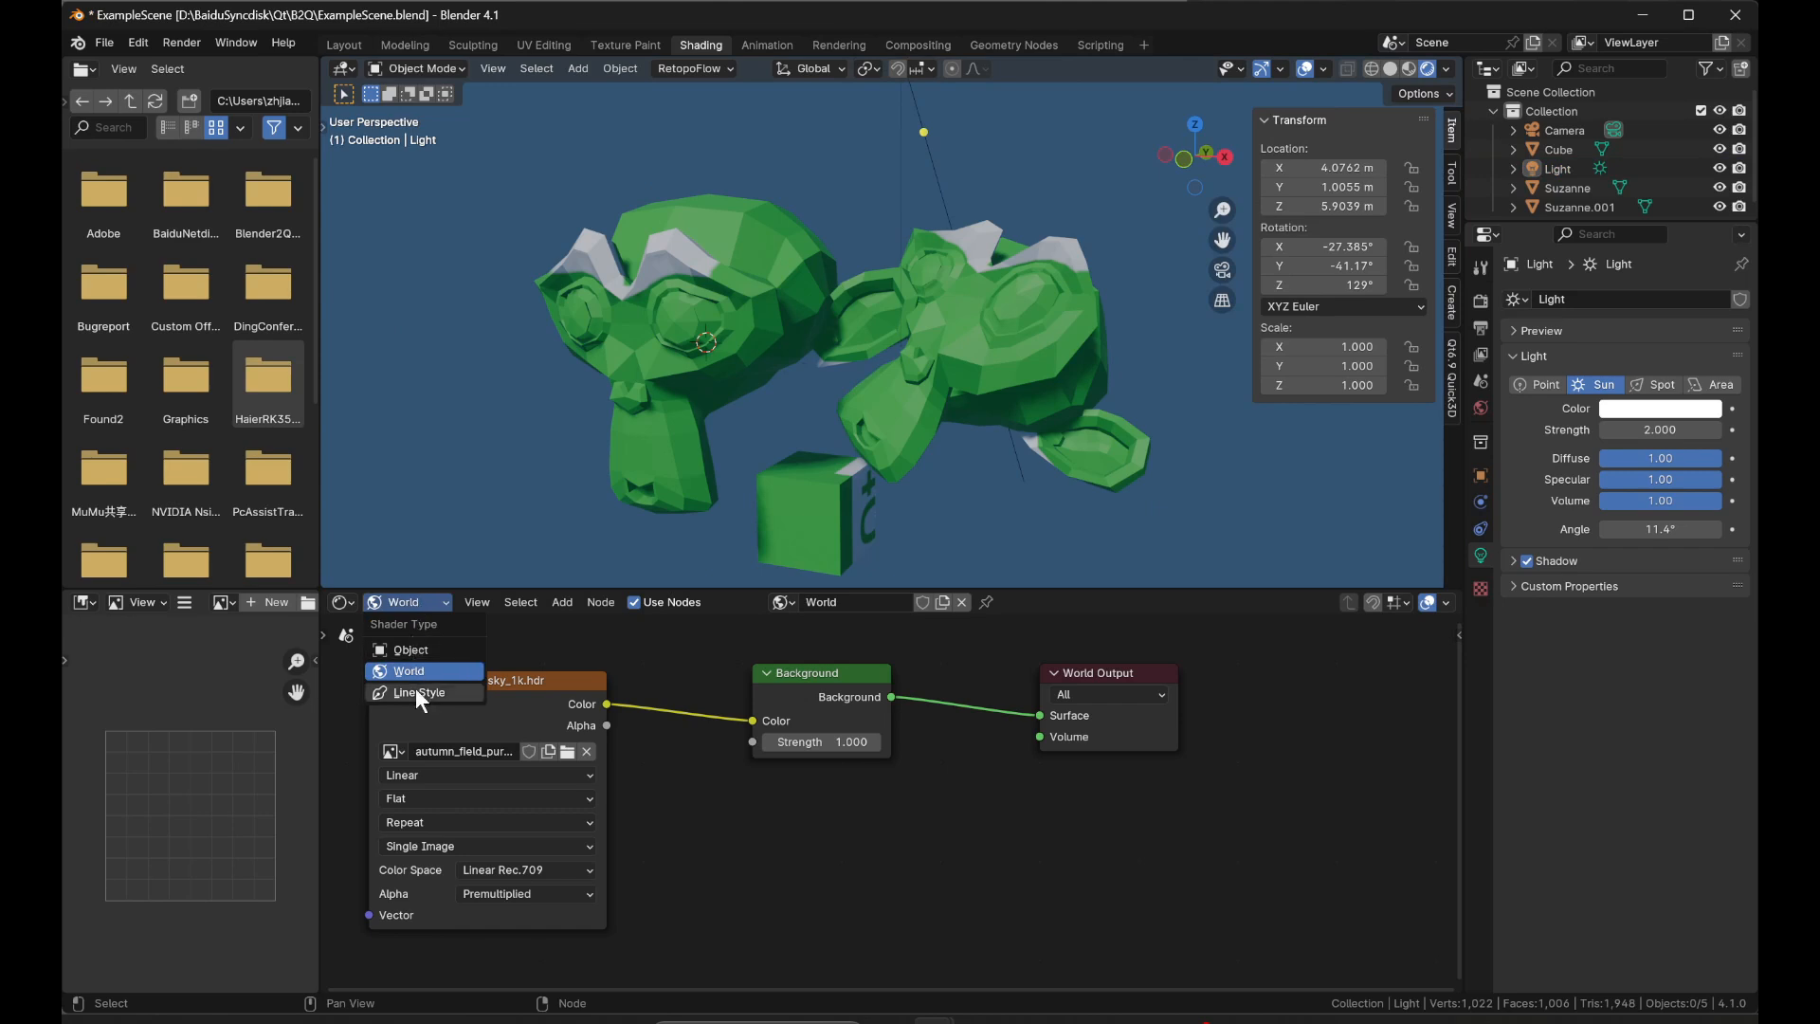
left_click(418, 639)
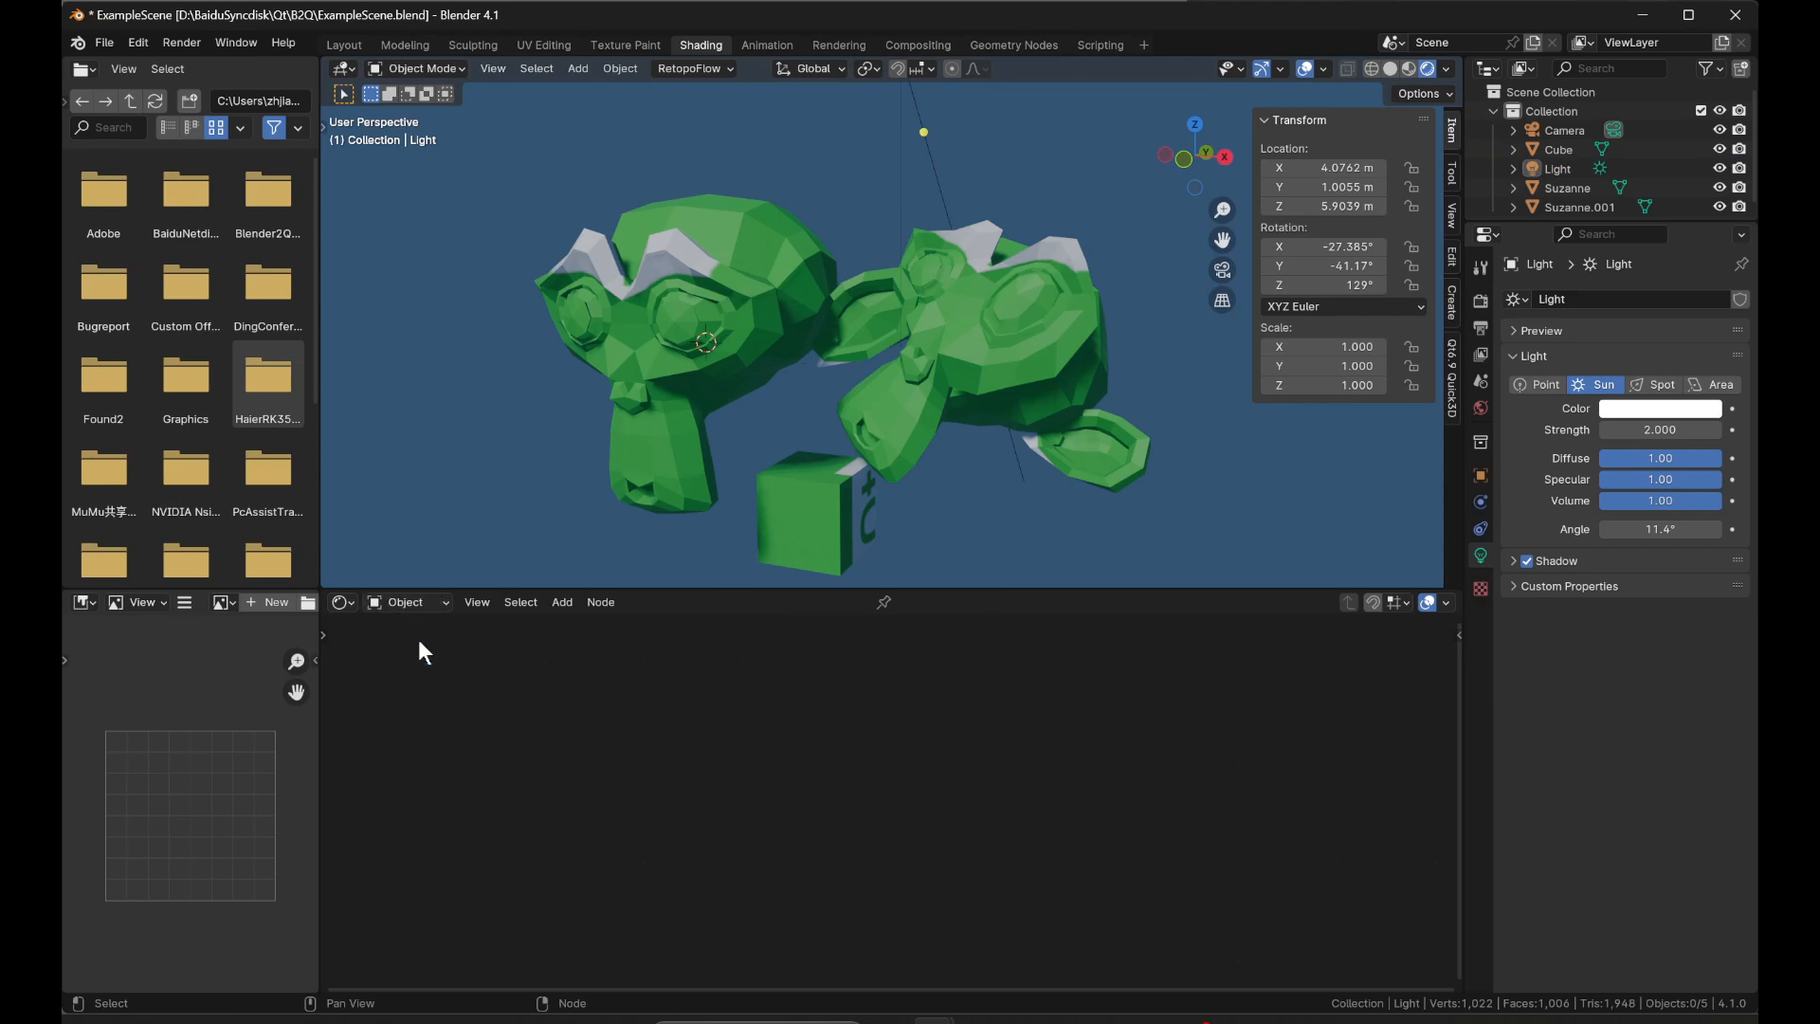
left_click(760, 339)
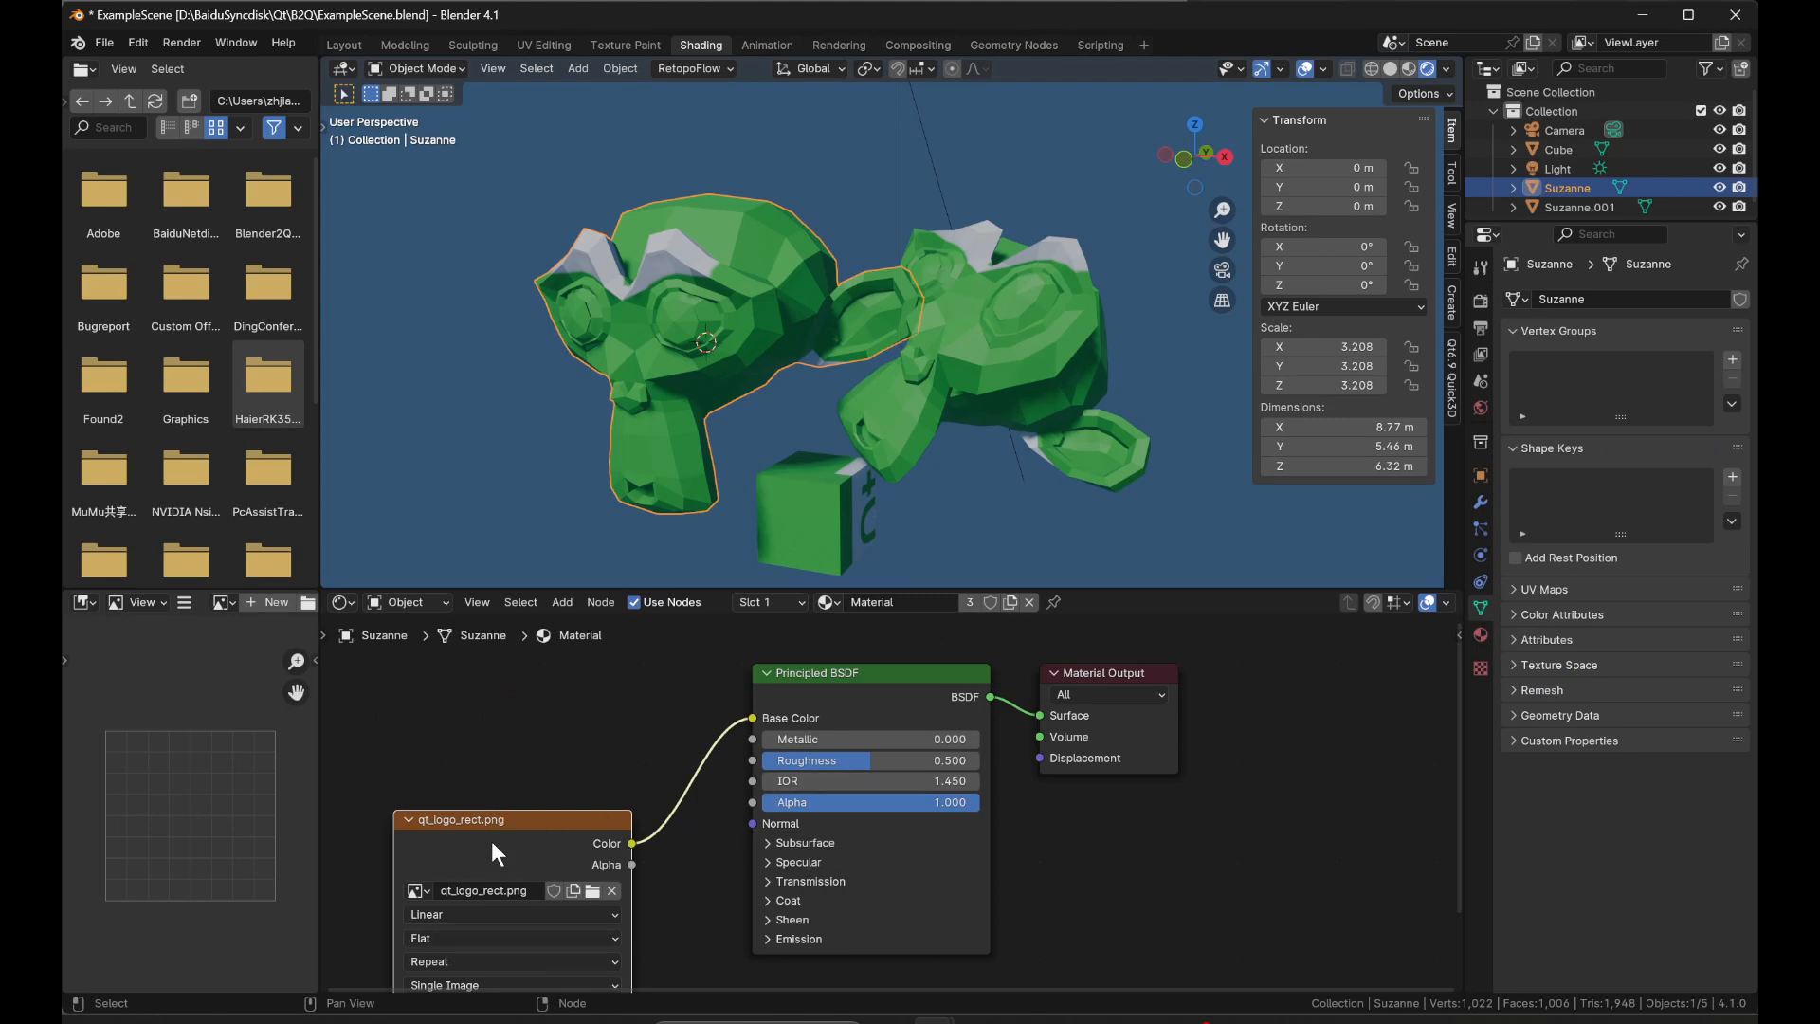
left_click_drag(491, 840, 477, 794)
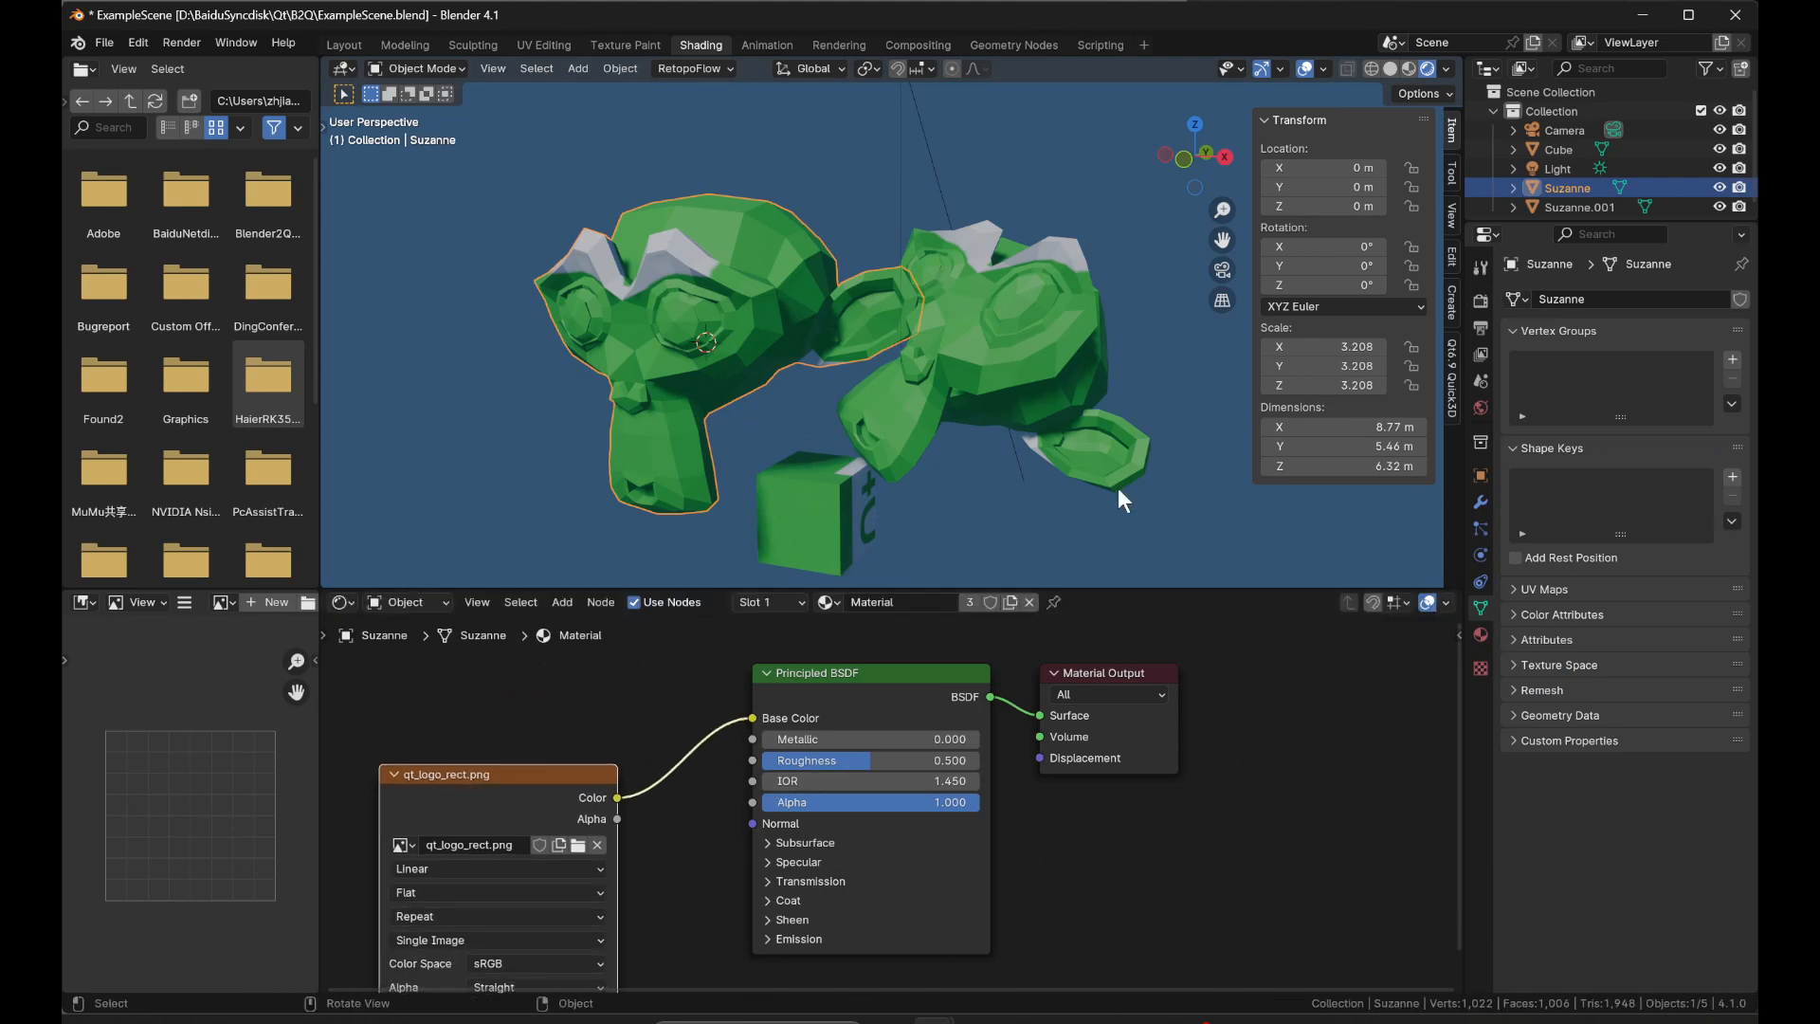
Widen the Qt6.9 Quick3D settings and set the work space to the D:\BaiduSyncdisk\Qt\B2Q\output folder.
left_click(1454, 360)
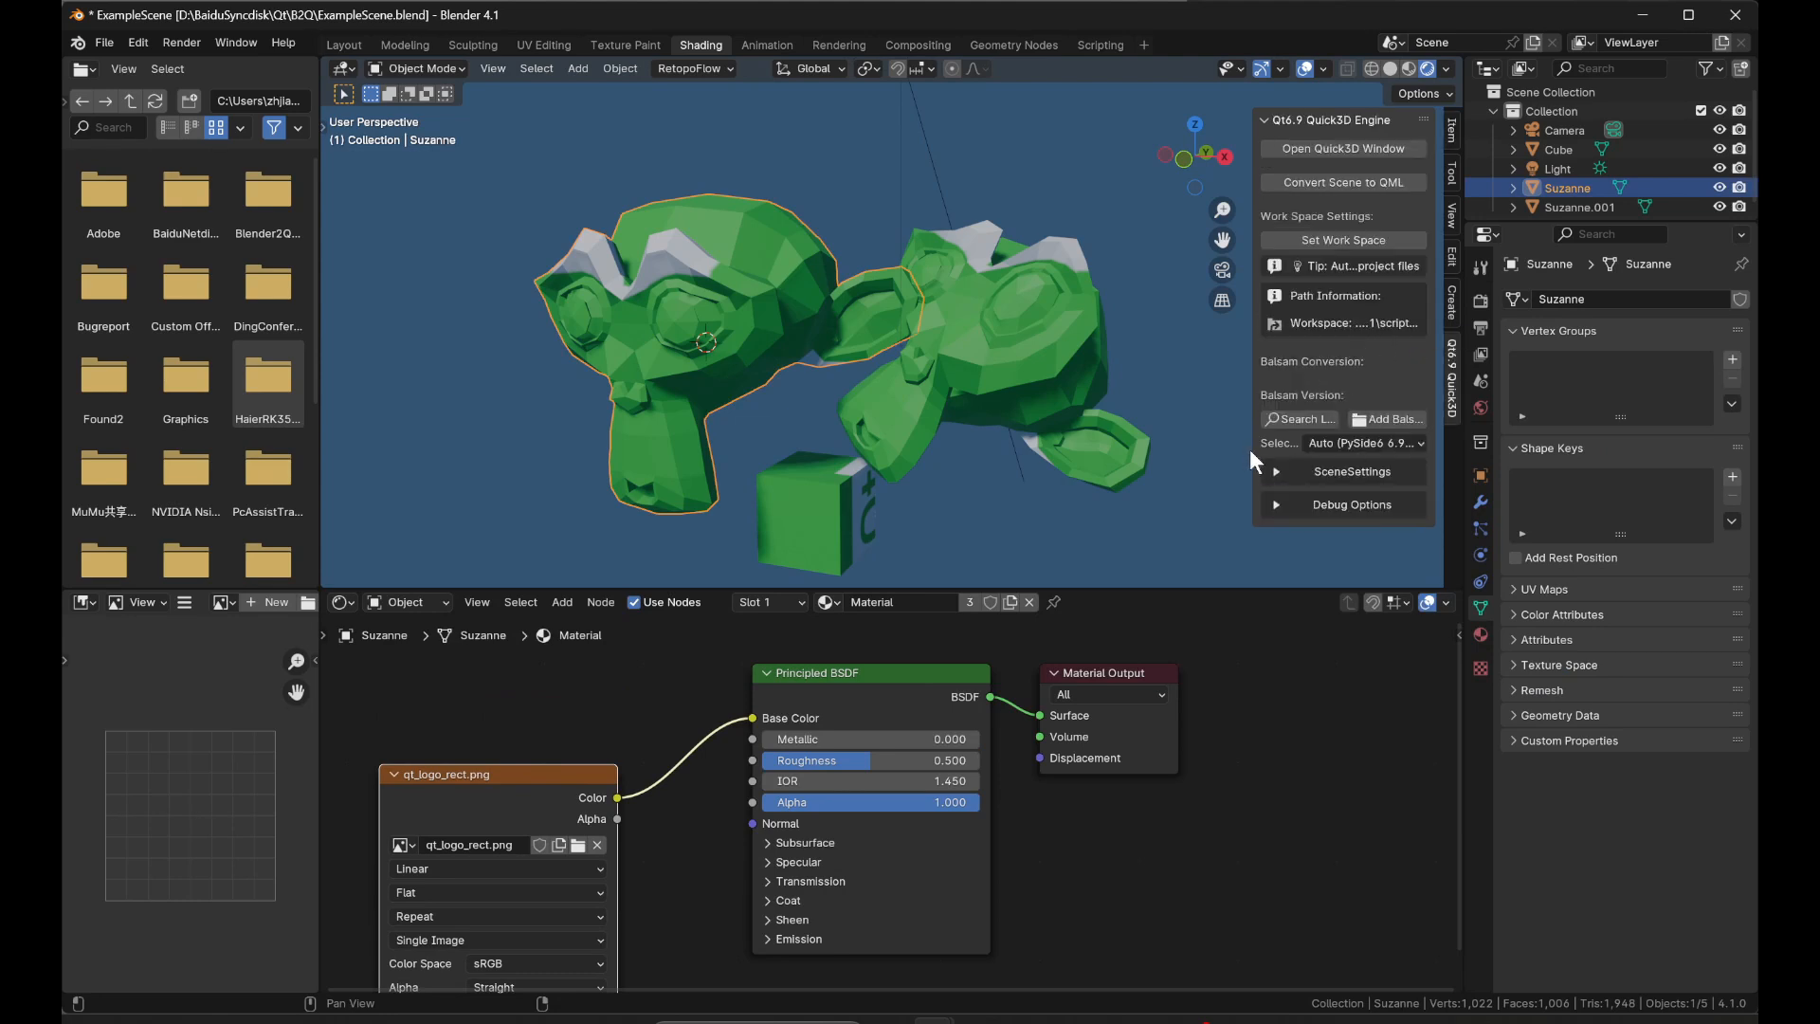
left_click_drag(1251, 449, 1174, 451)
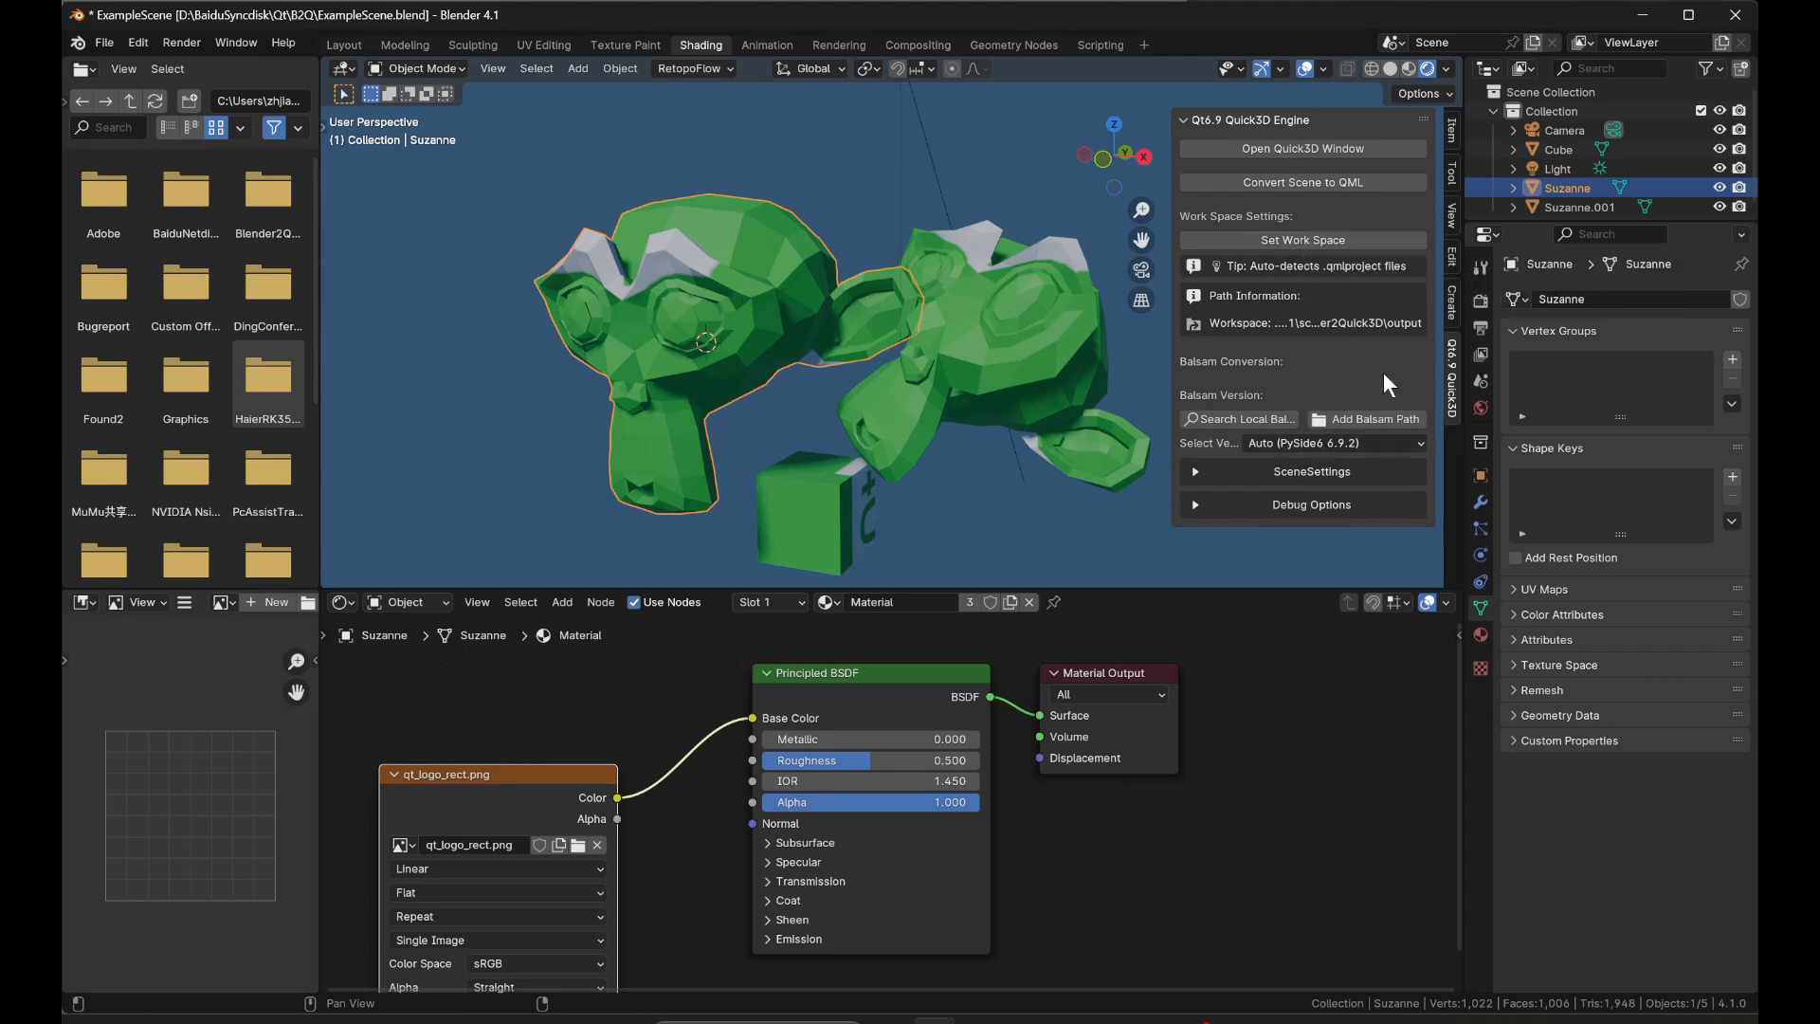
left_click(1354, 246)
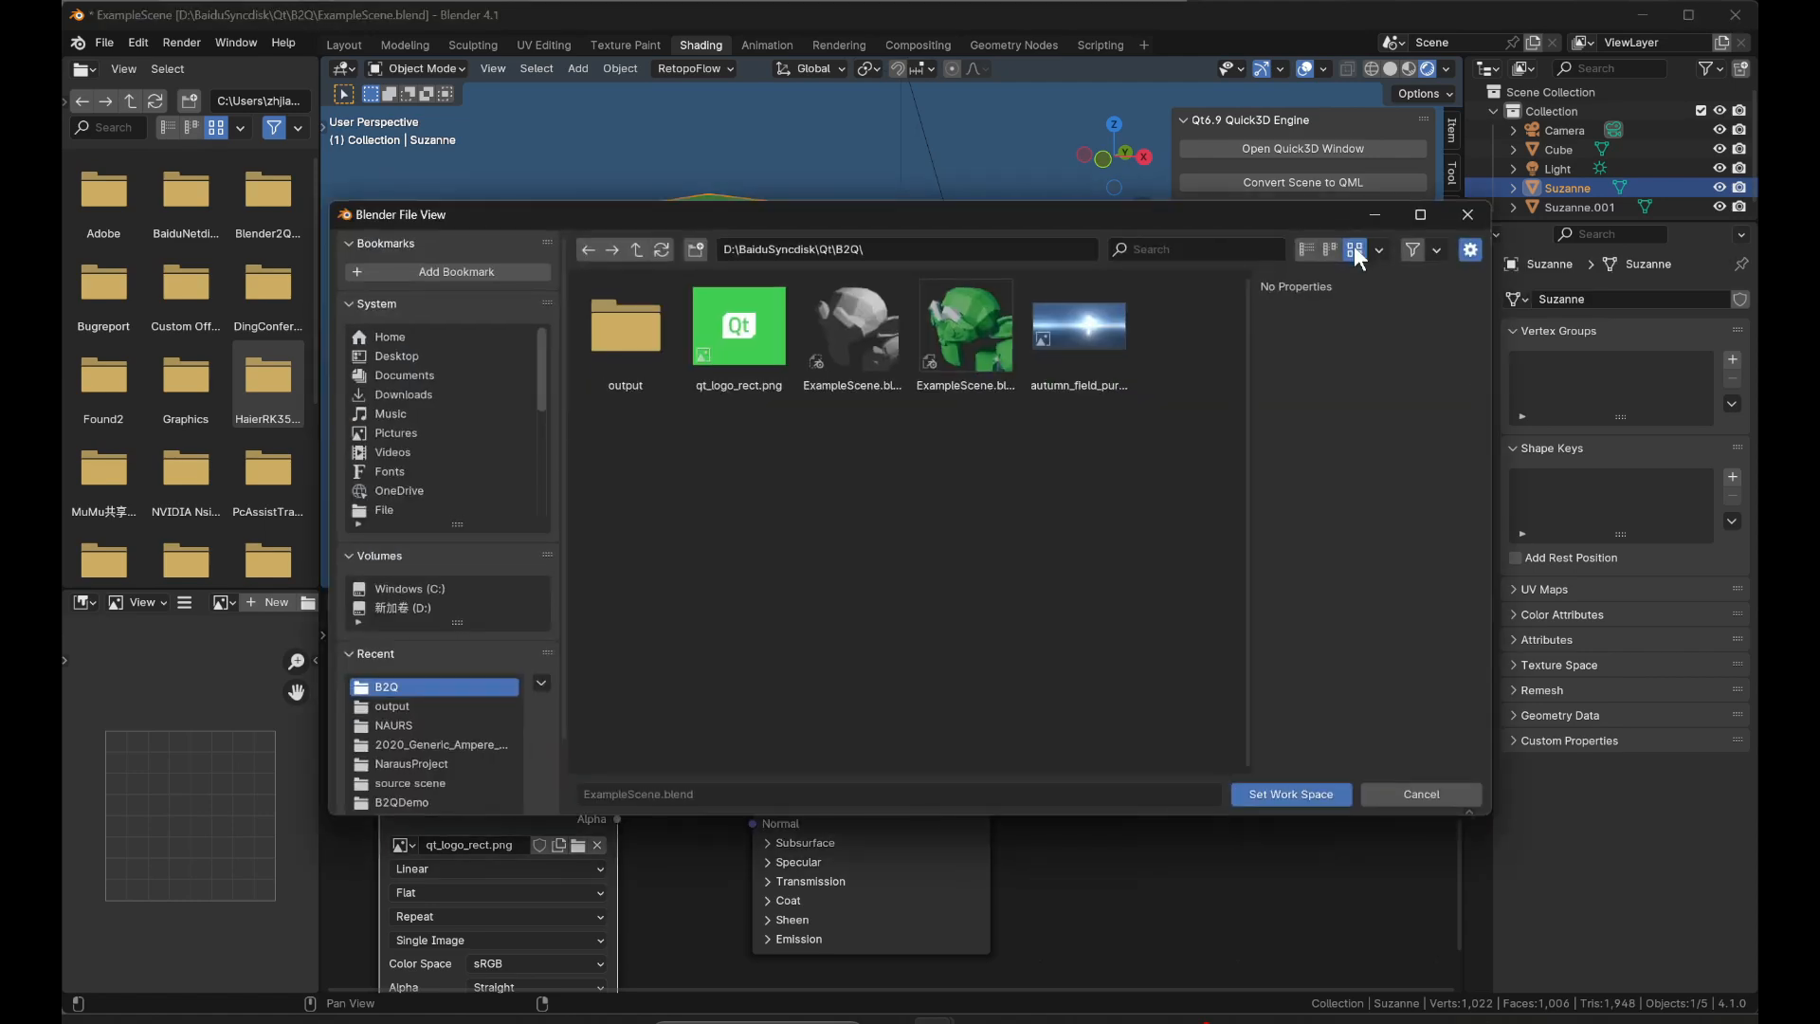
left_click(641, 326)
left_click(641, 326)
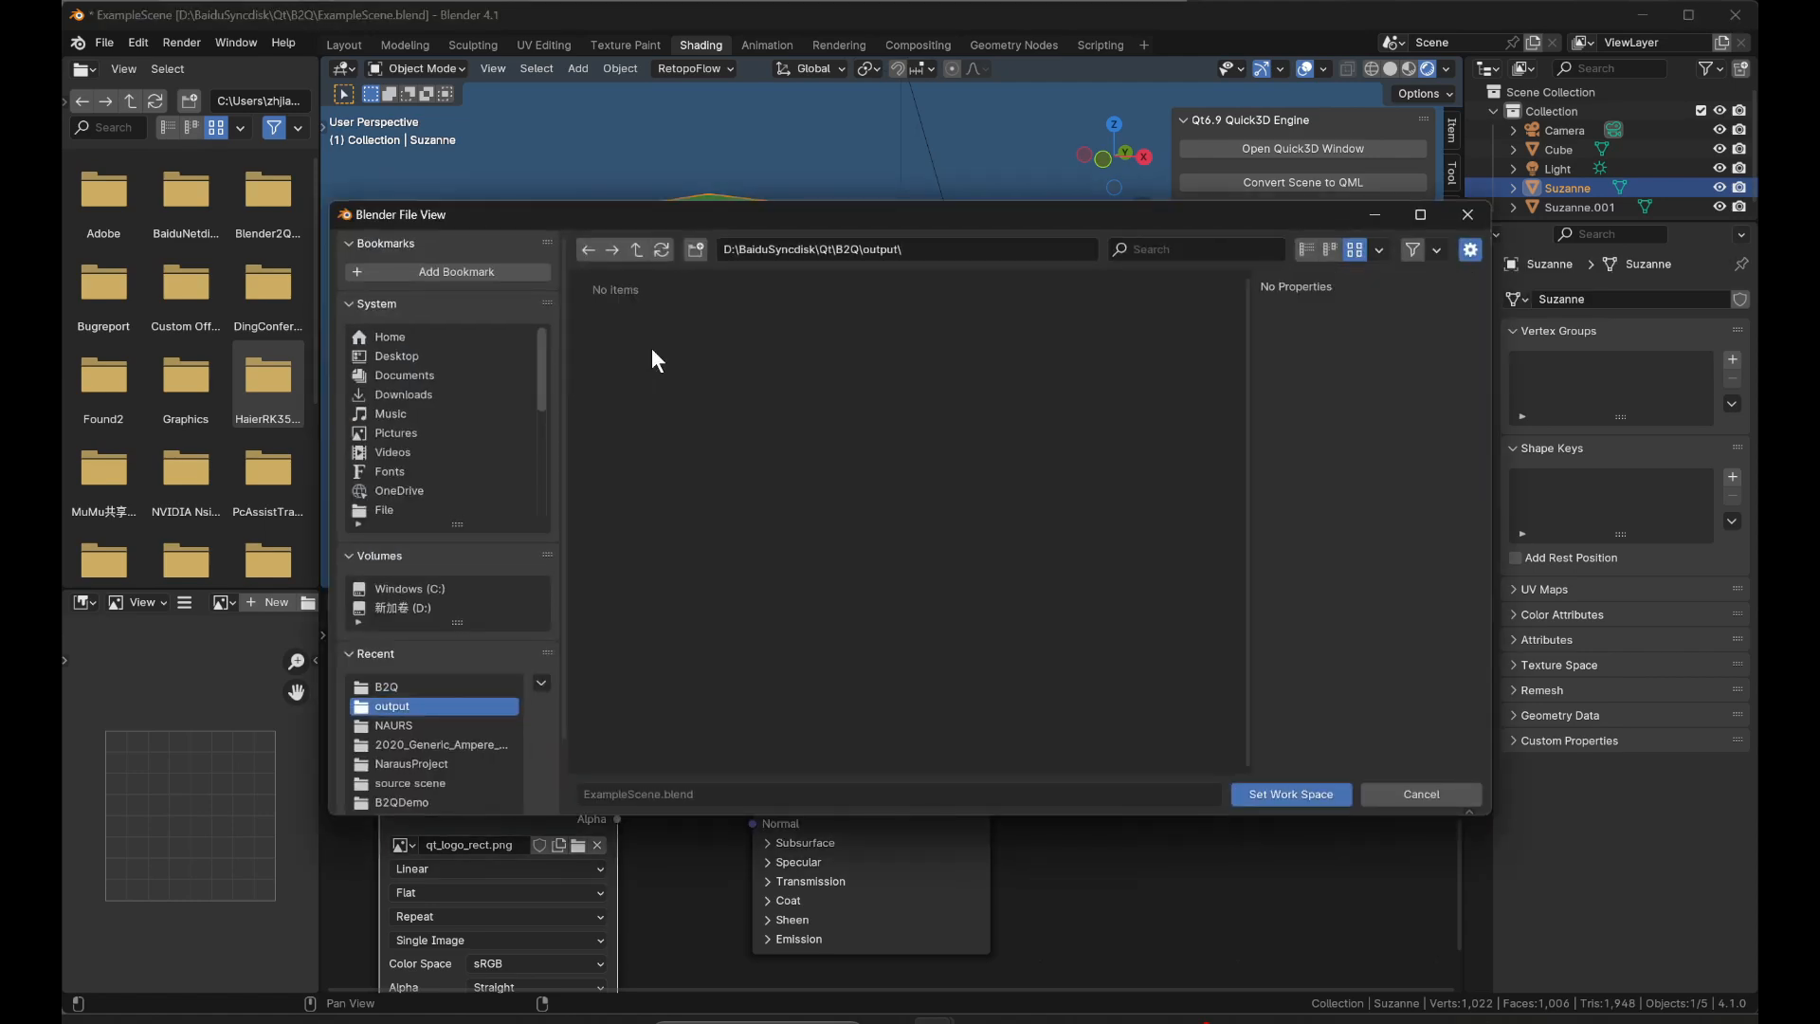
left_click(1304, 793)
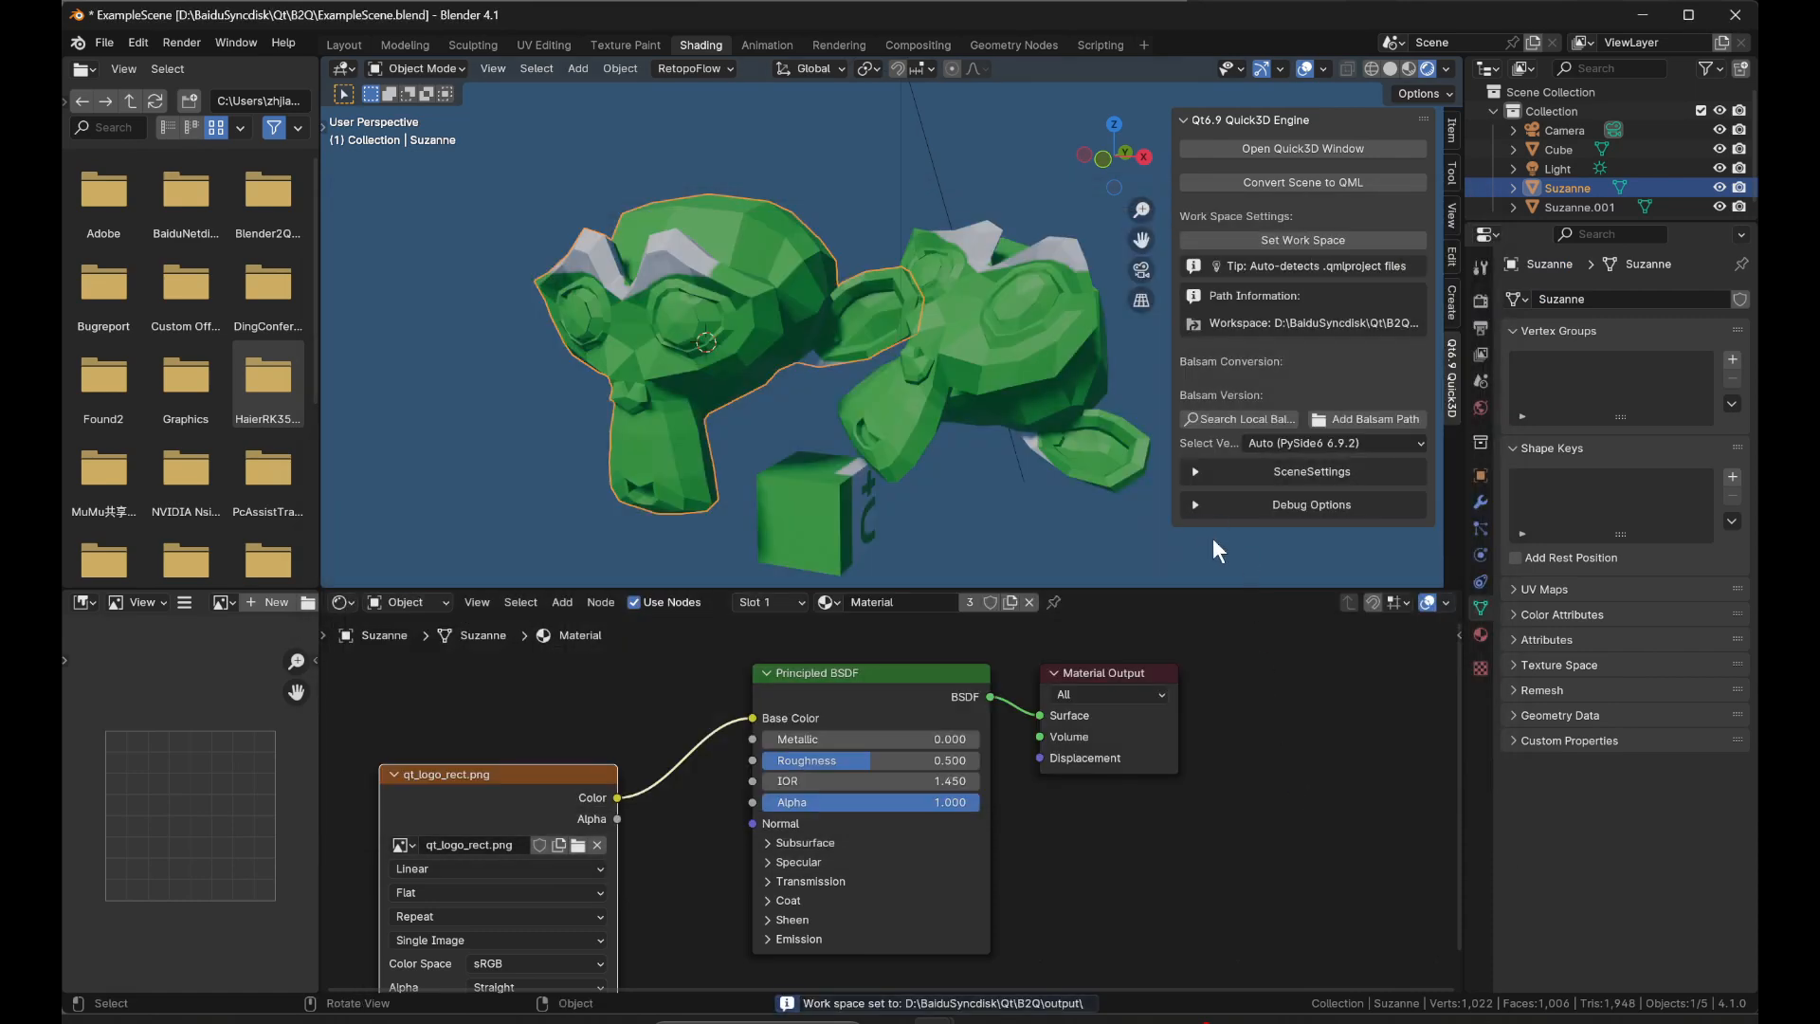
Convert the scene to QML and inspect the generated files in the output folder in File Explorer.
left_click(1289, 178)
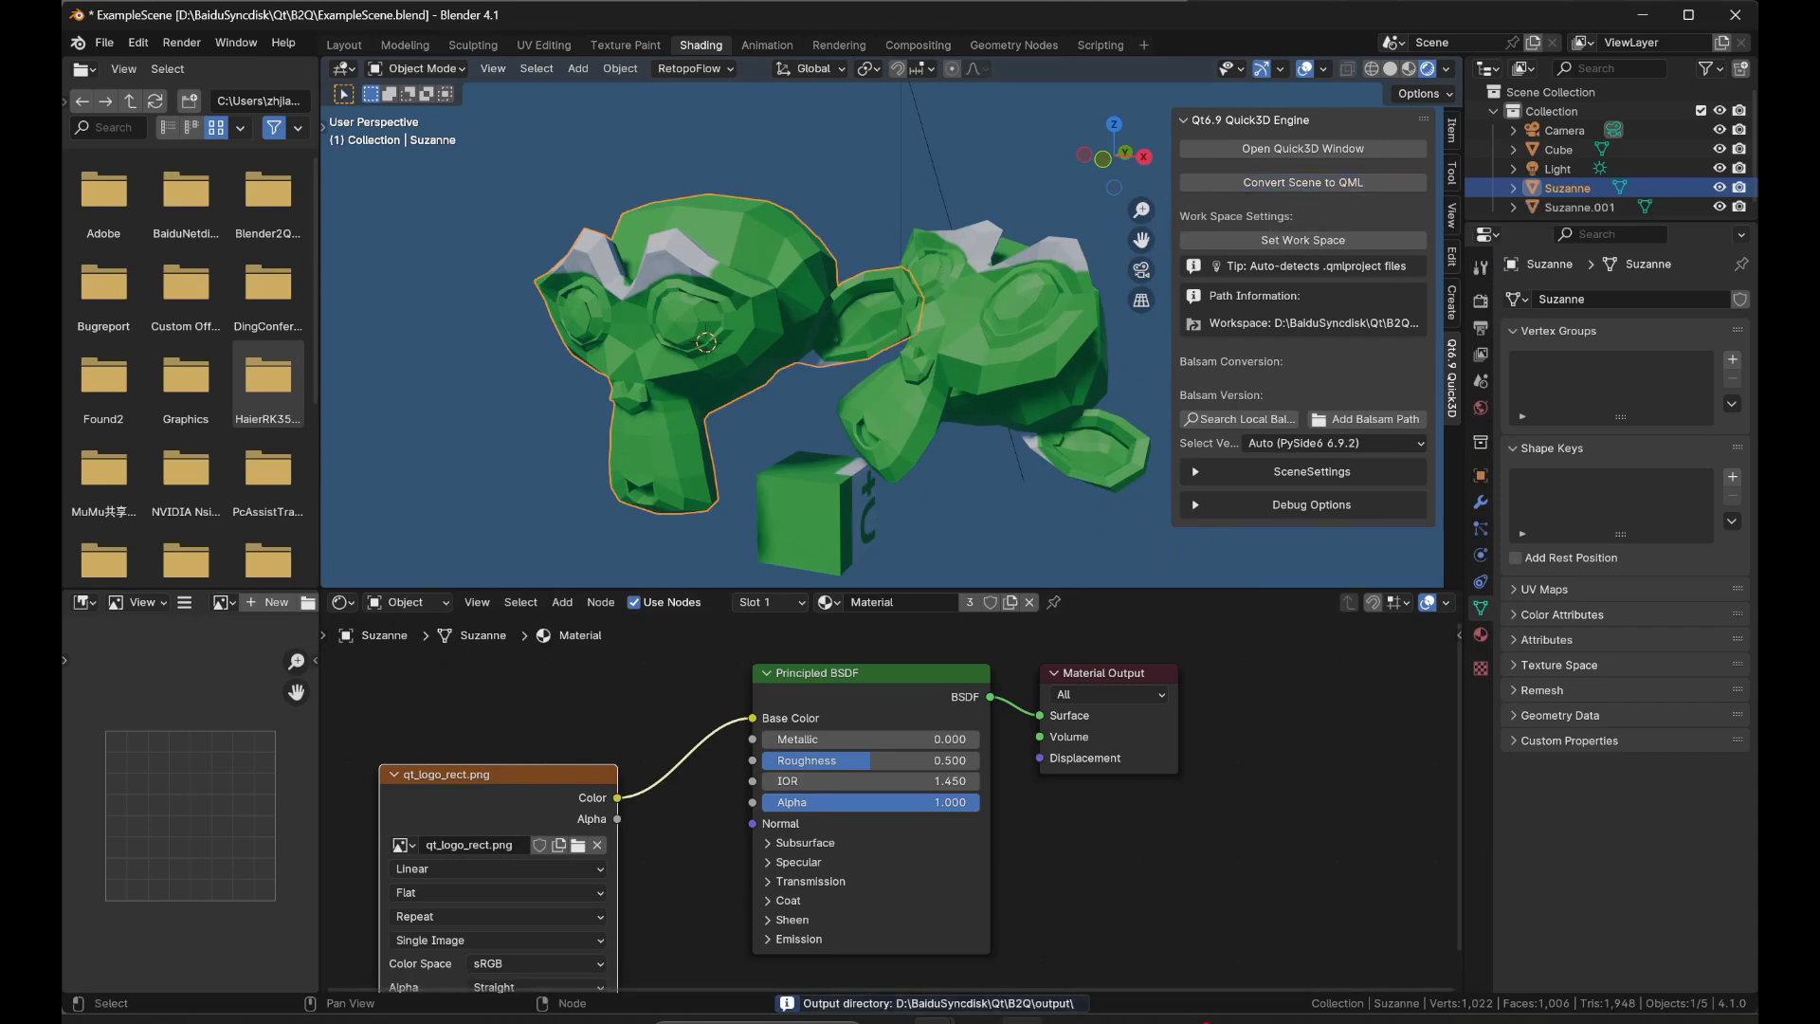
mouse_move(1022, 1020)
left_click(1011, 882)
double_click(765, 323)
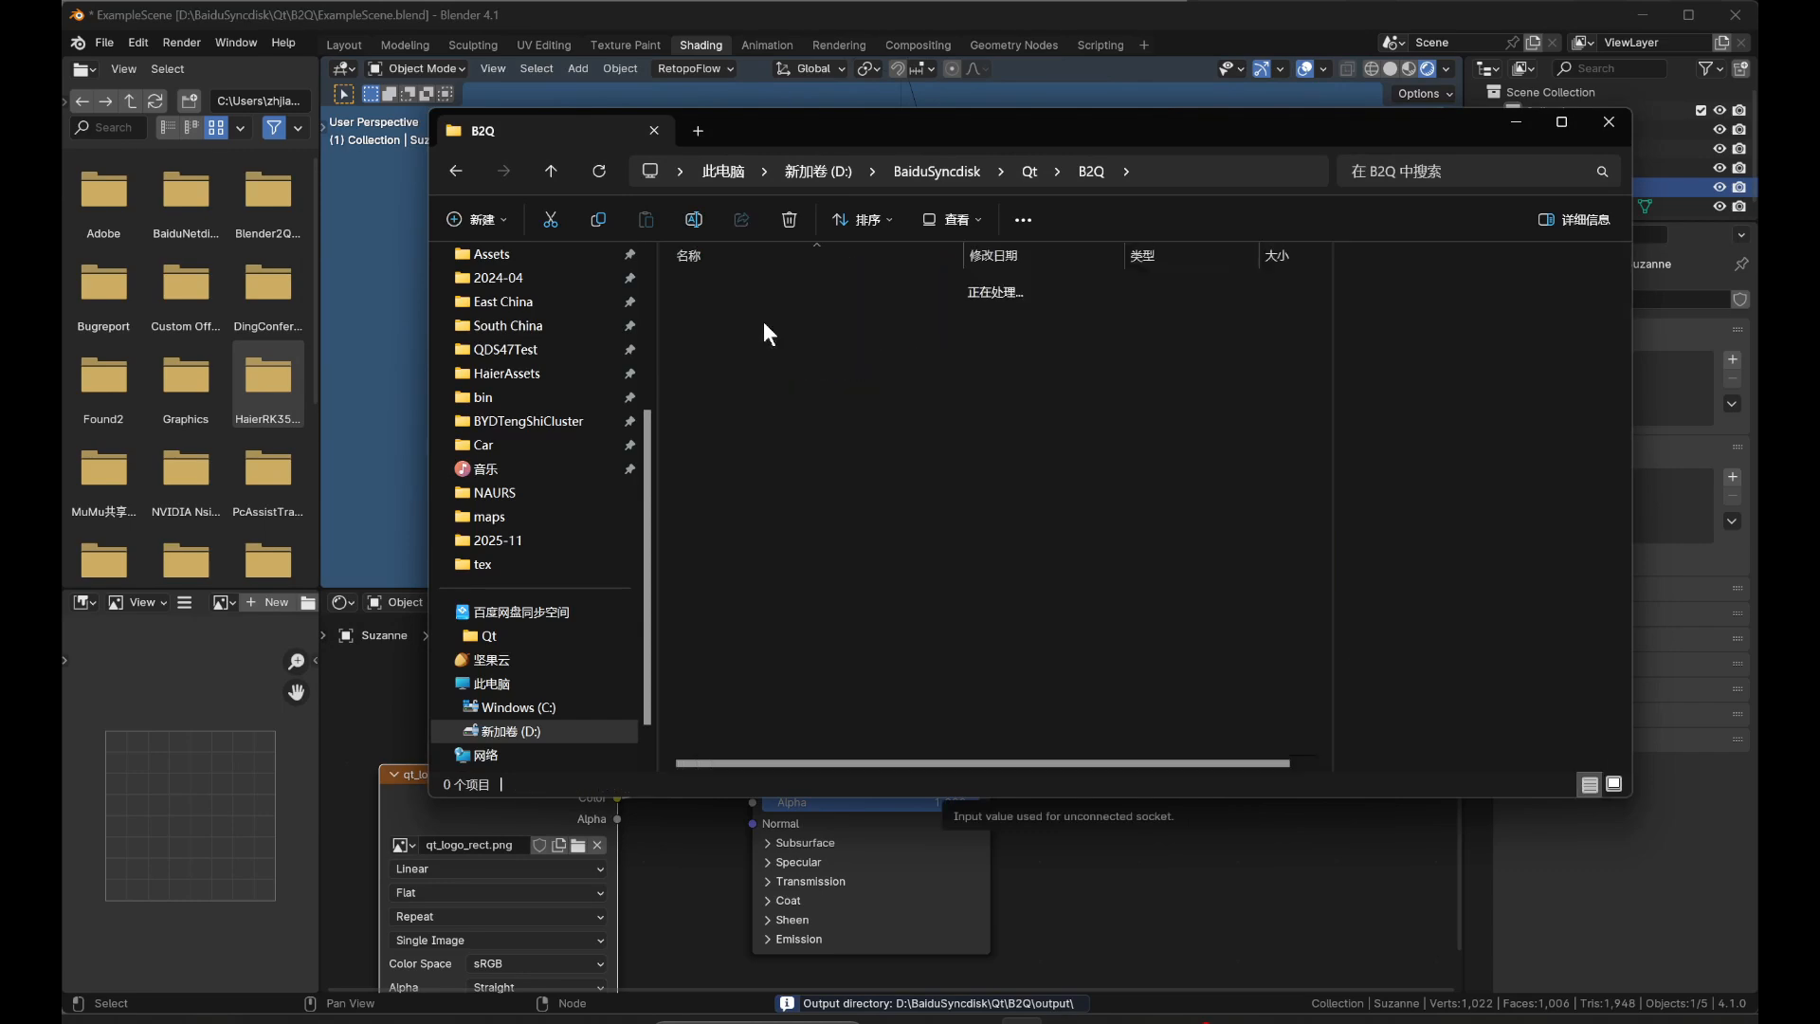
left_click_drag(790, 487, 772, 258)
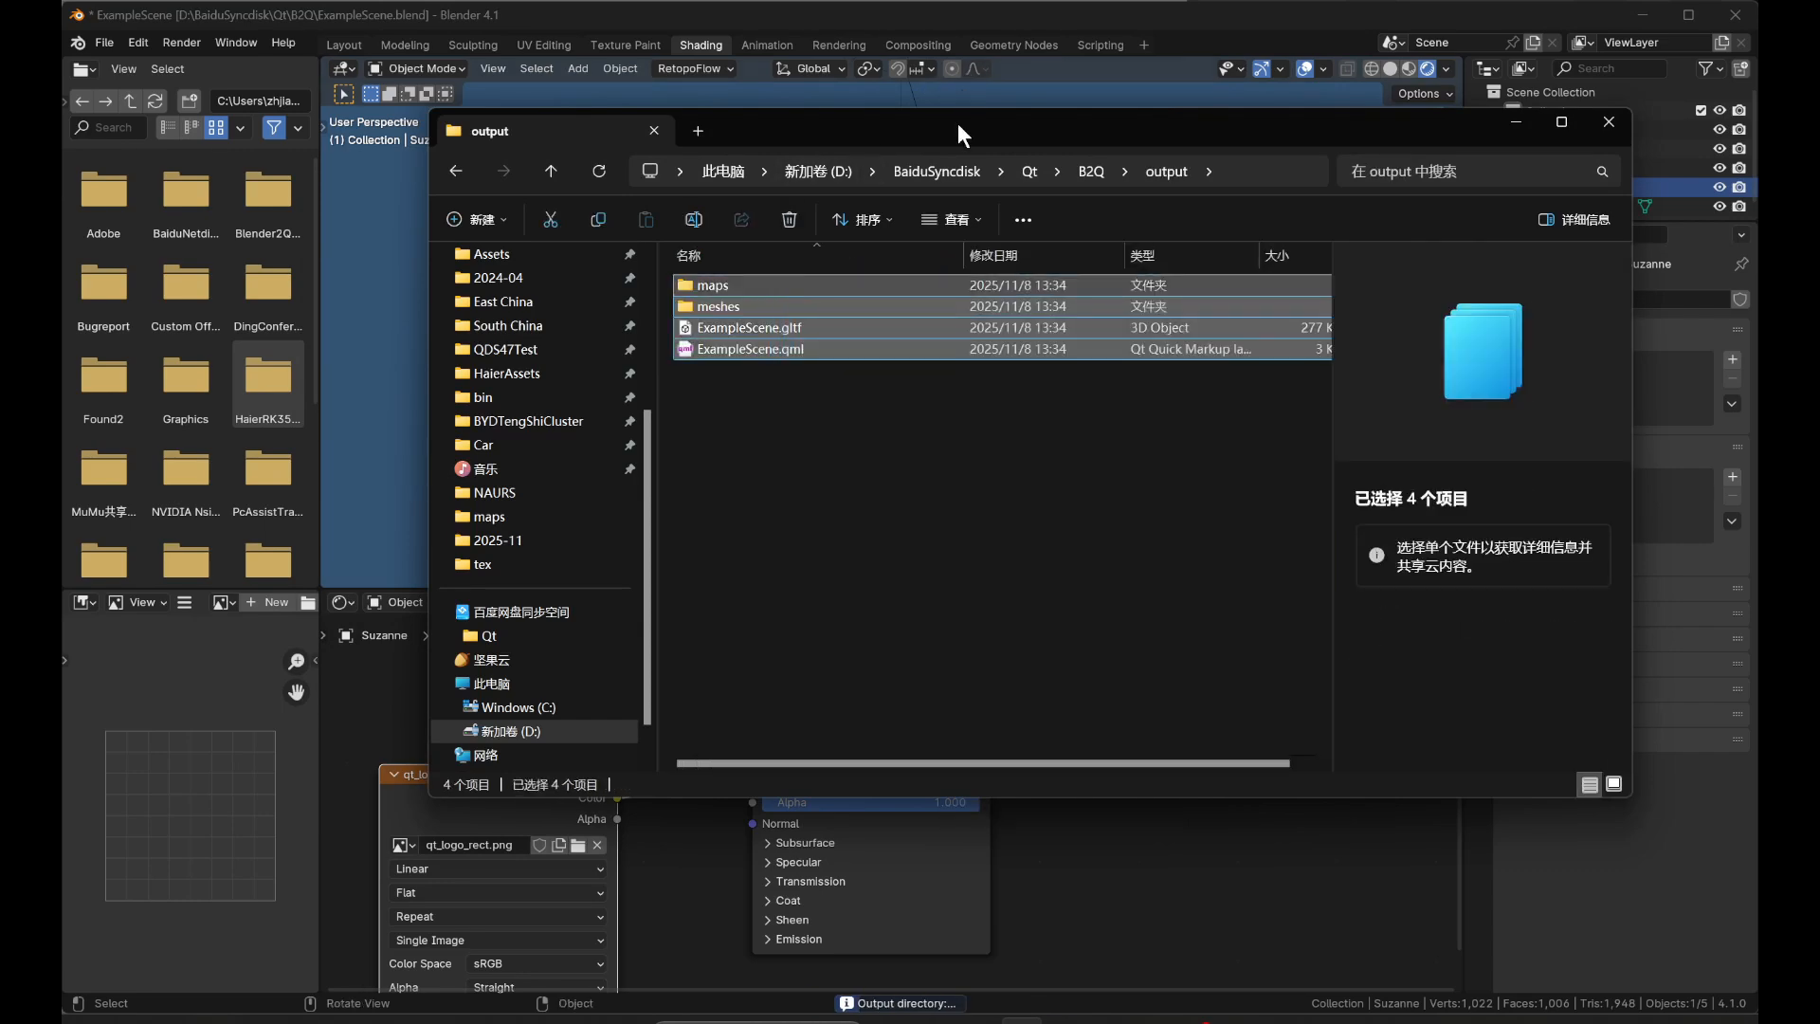
left_click_drag(958, 123, 611, 438)
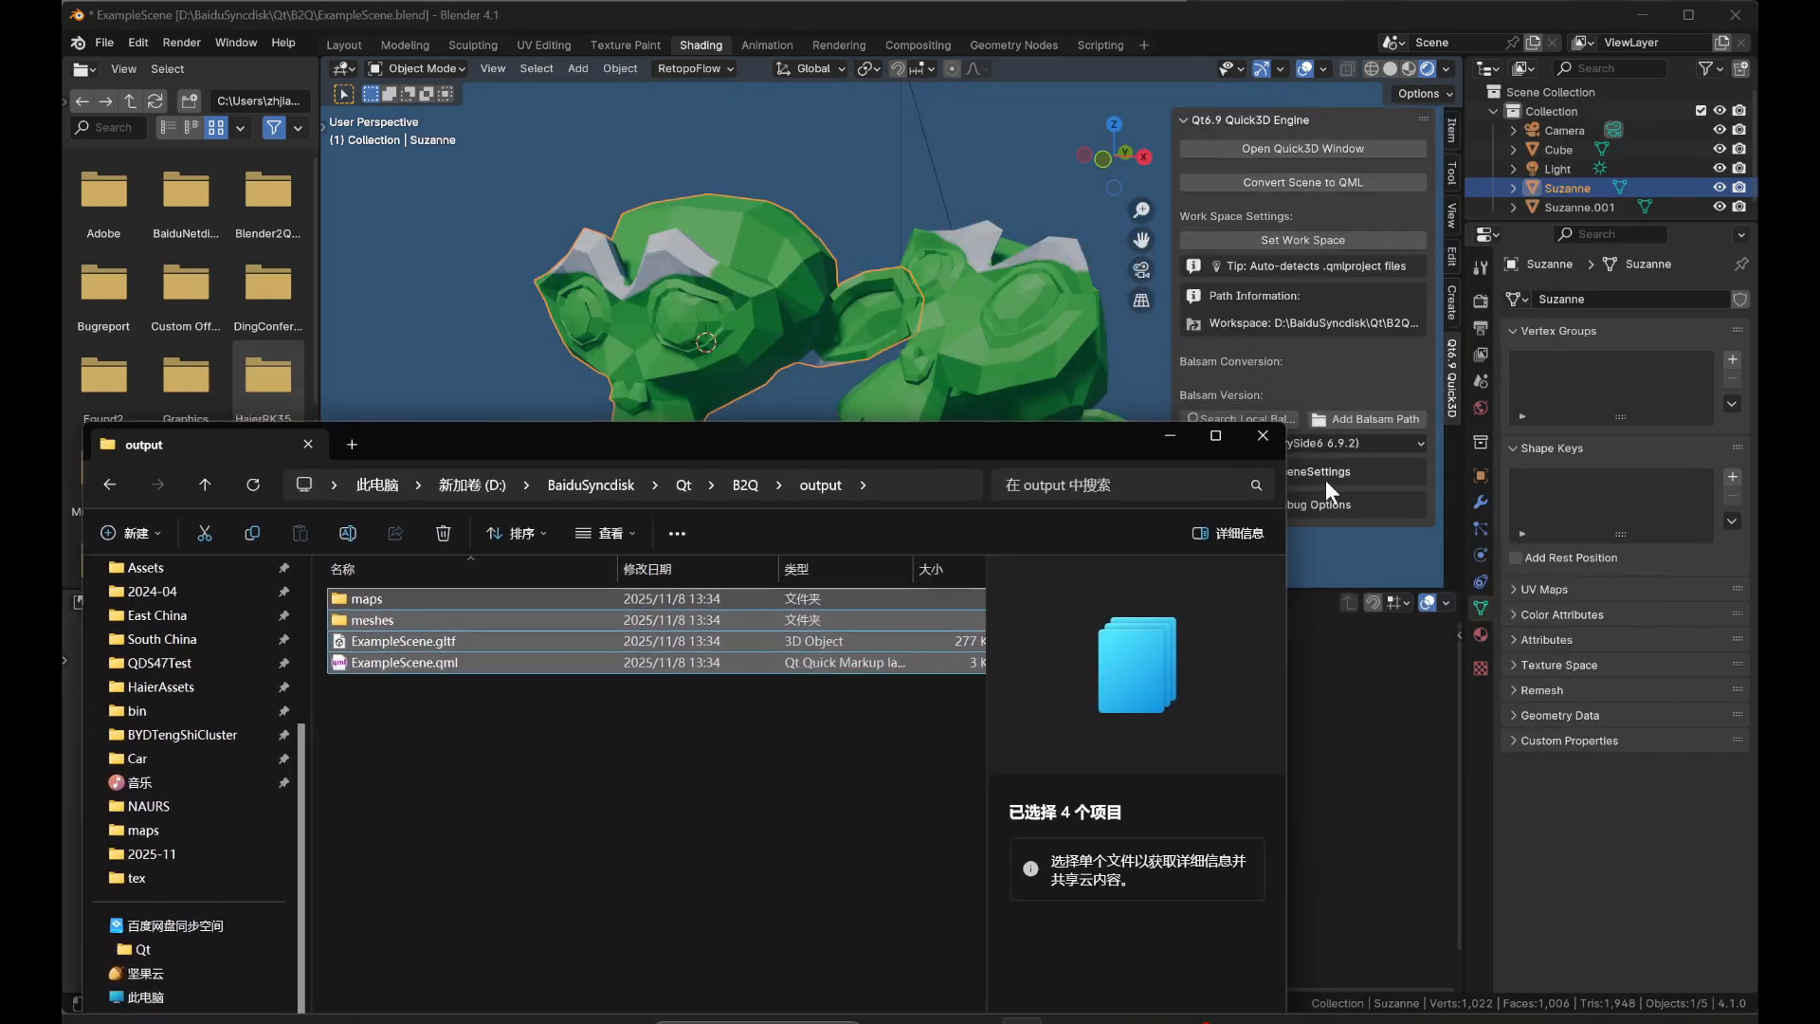
Preview the scene in the Quick3D window, enlarge and reposition the preview, and close it.
left_click(1317, 150)
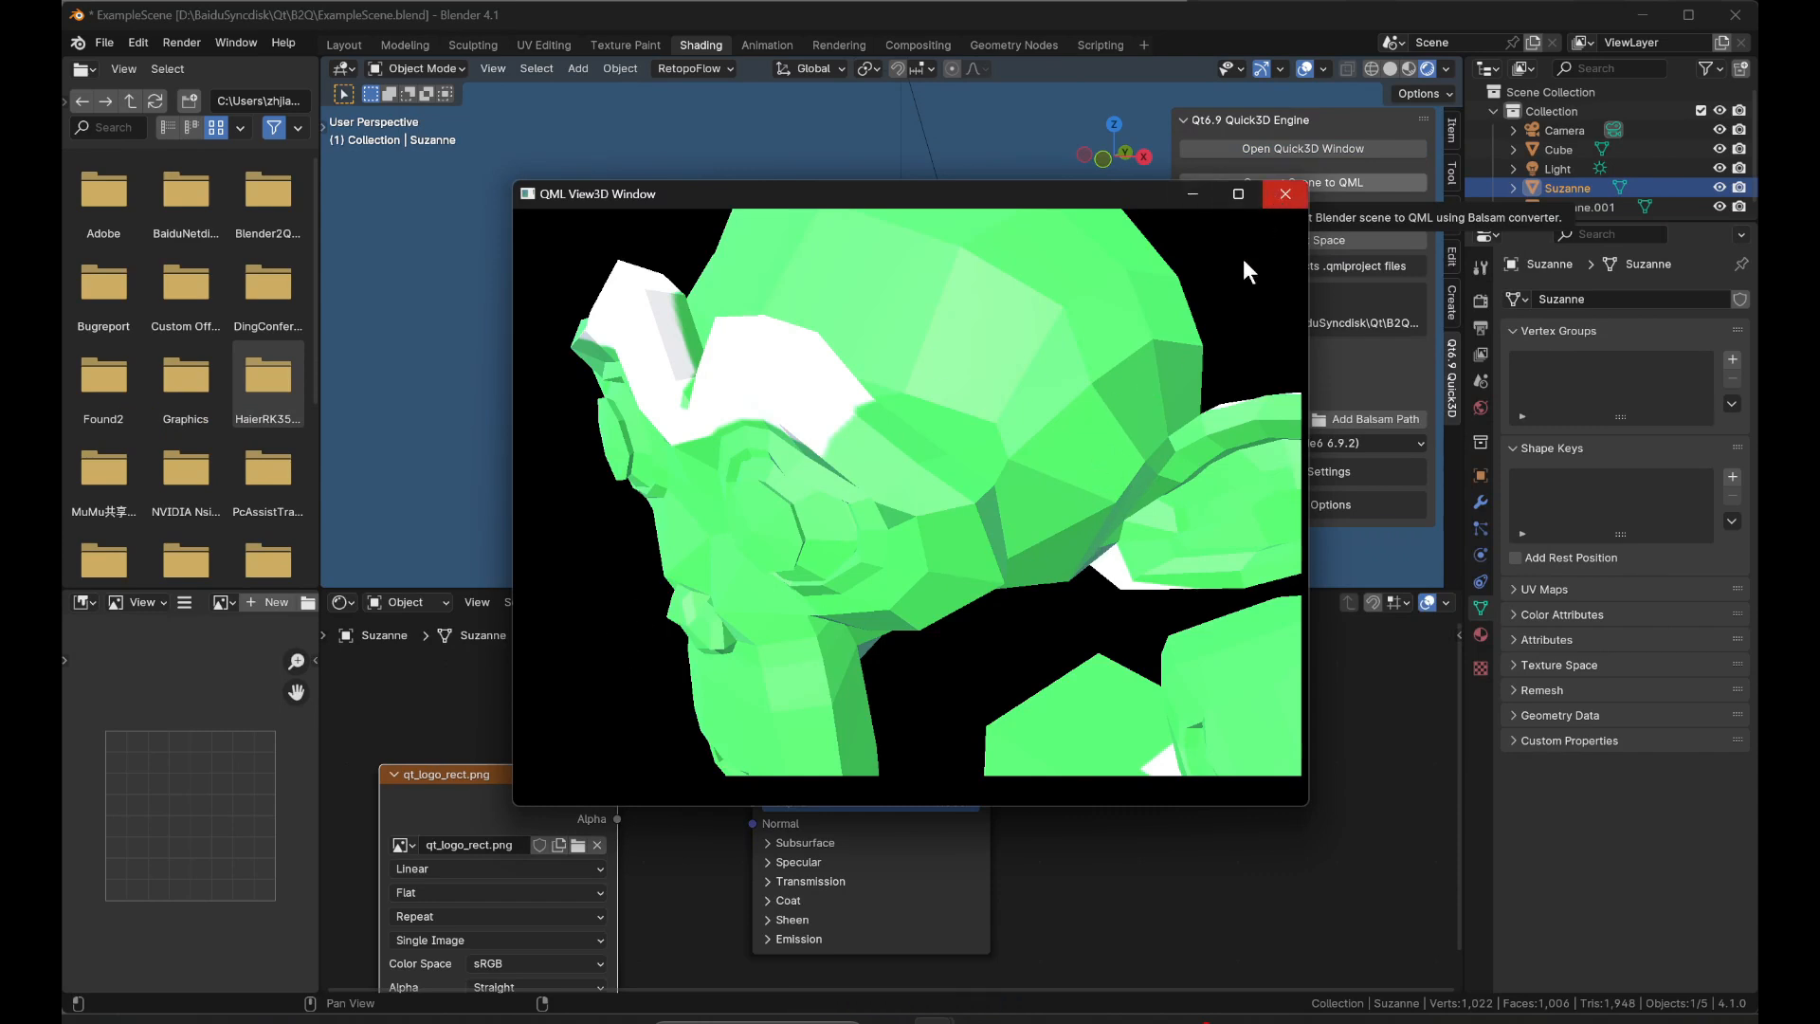
left_click_drag(1306, 811, 1490, 1001)
left_click_drag(1100, 17, 726, 220)
left_click(1079, 195)
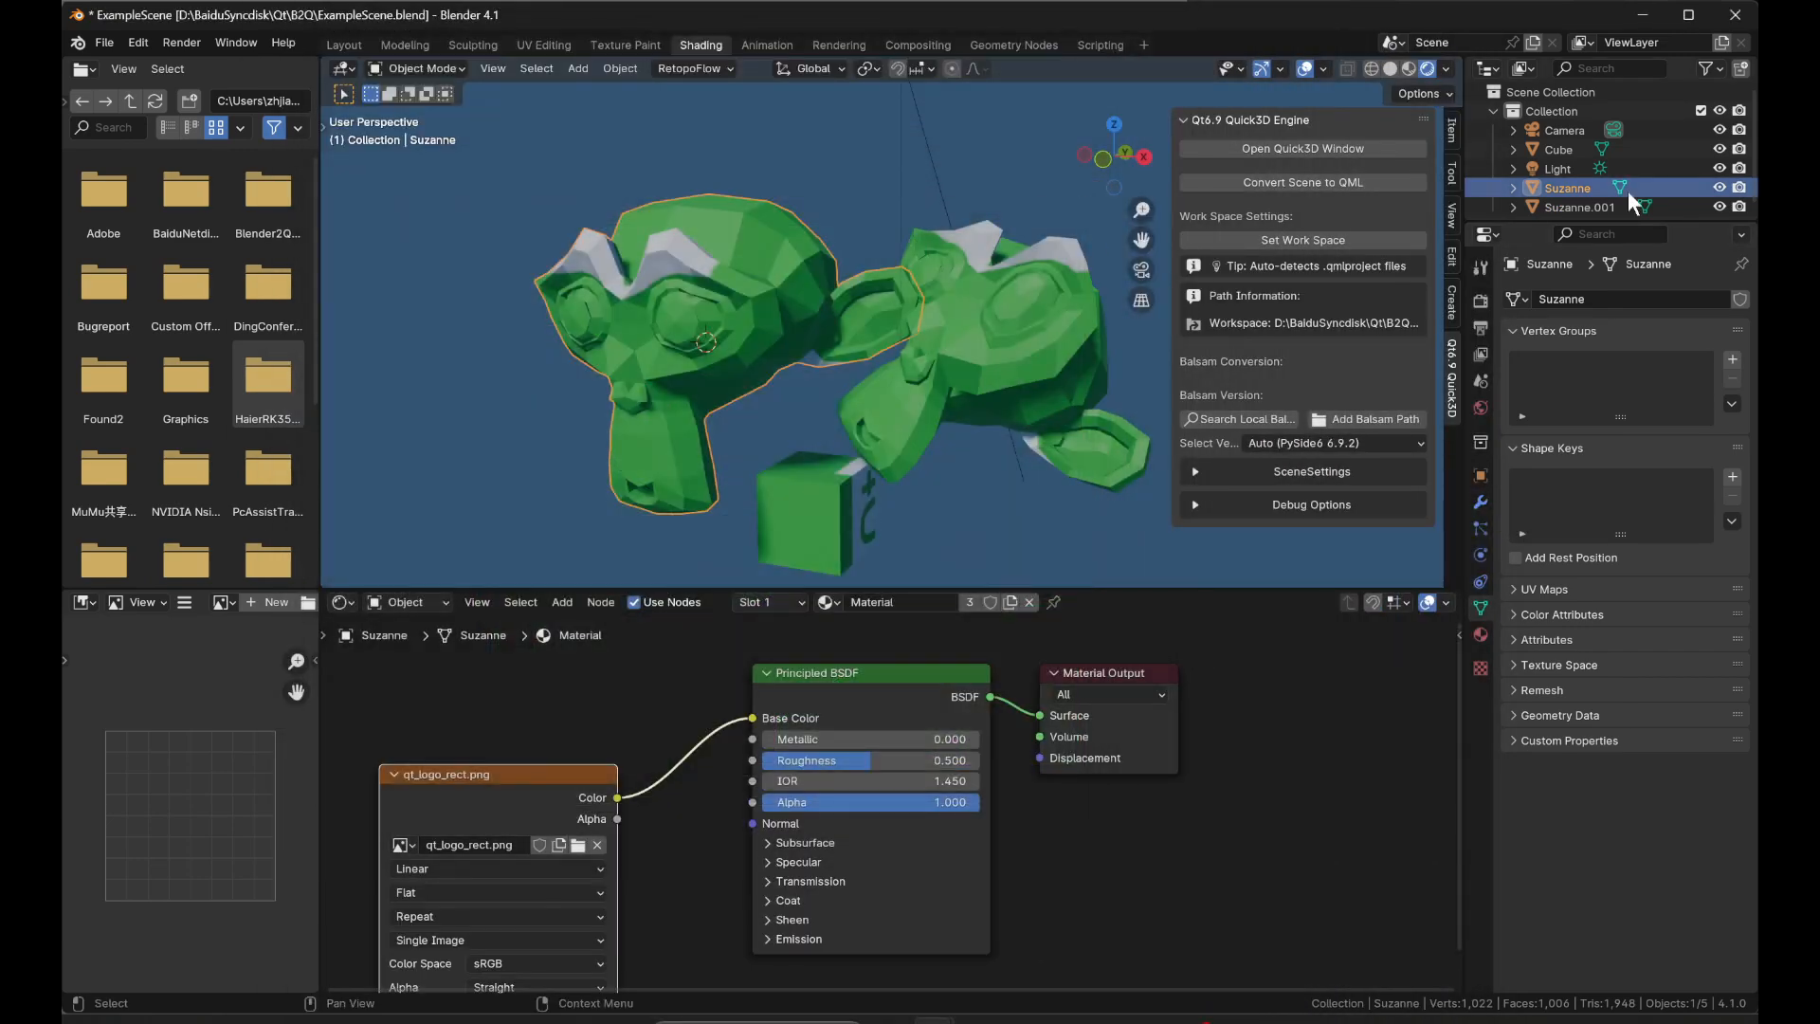
Enlarge the outliner, view the scene through the camera, and enable the WASD Controller in SceneSettings.
left_click_drag(1529, 223, 1531, 395)
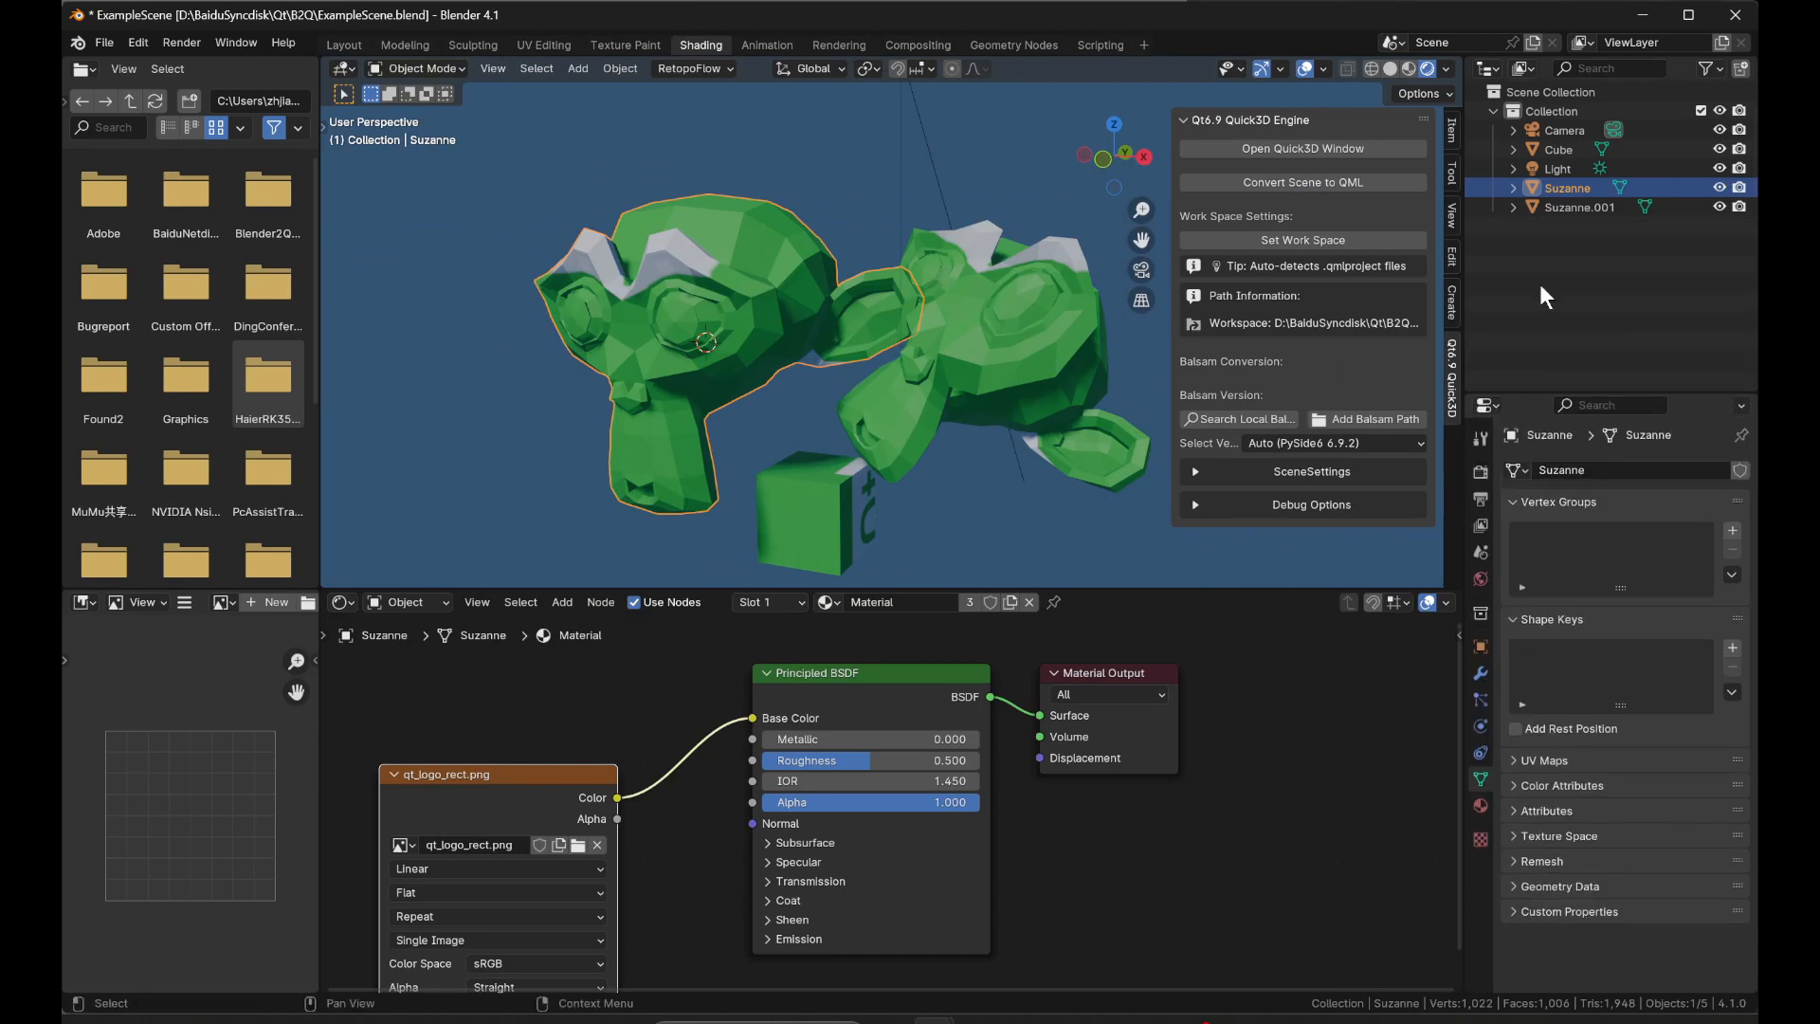
left_click(1143, 271)
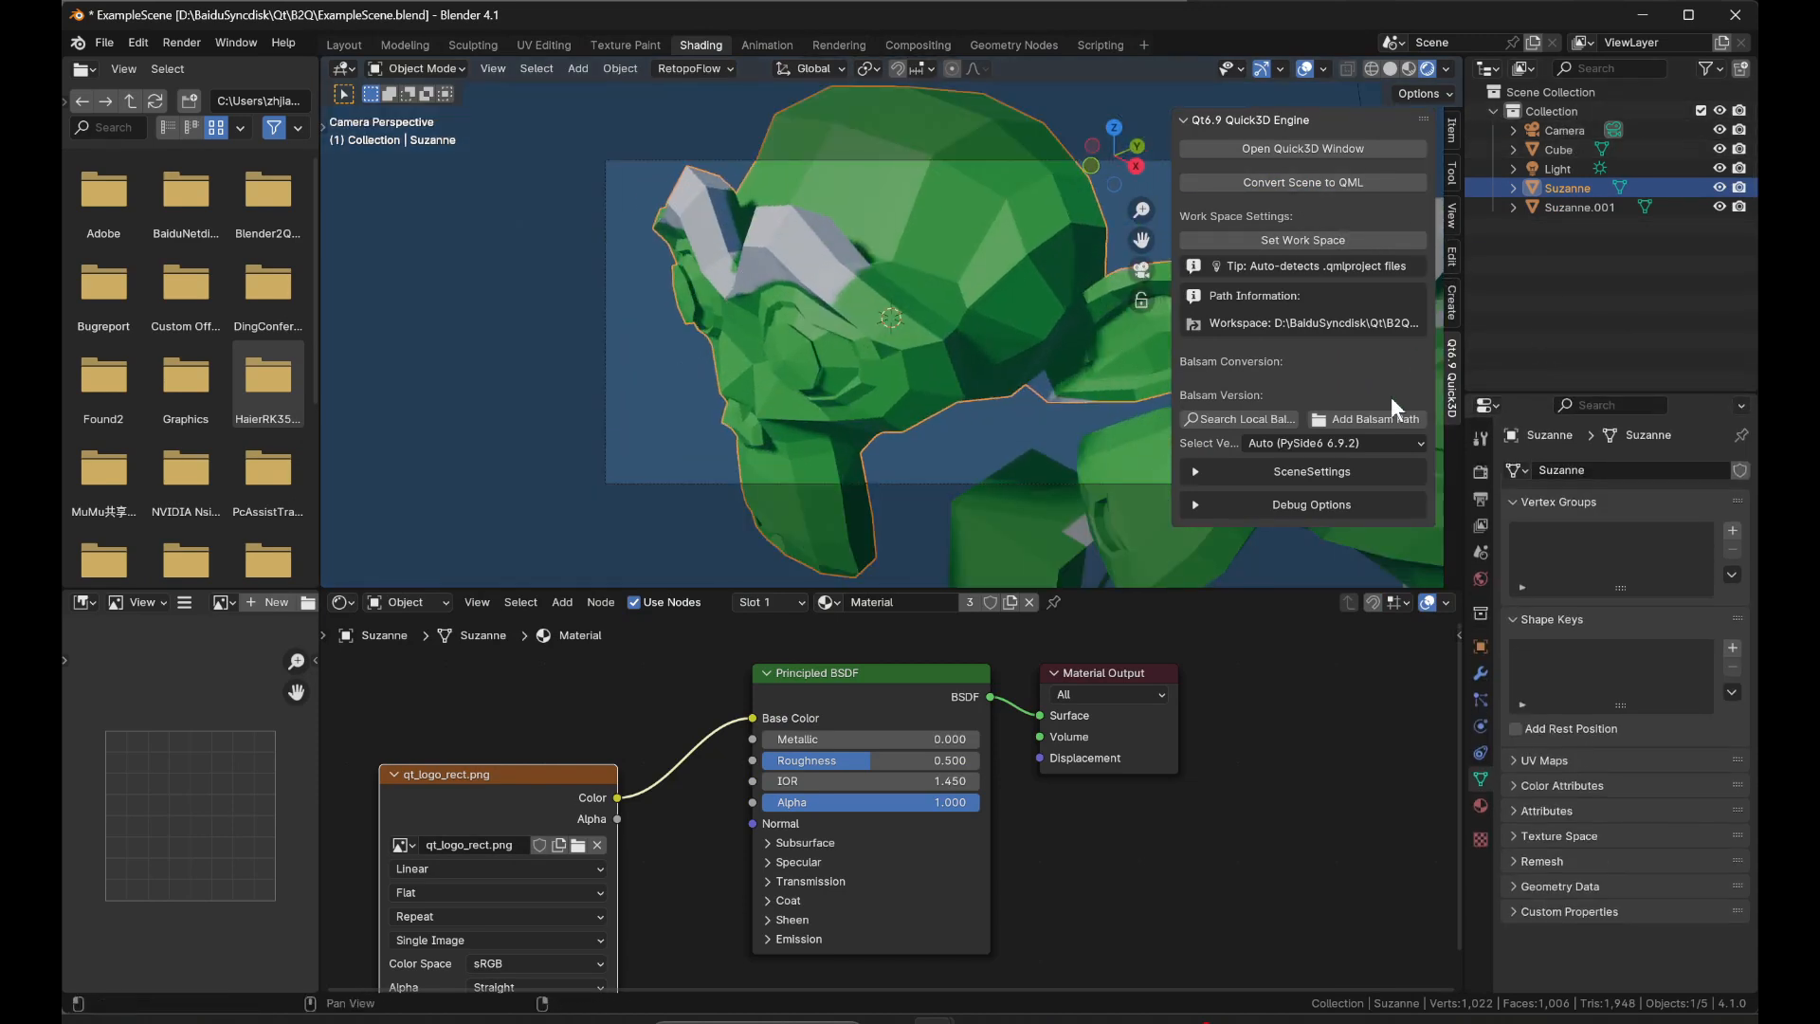
left_click(1290, 465)
scroll(1295, 527, "down", 3)
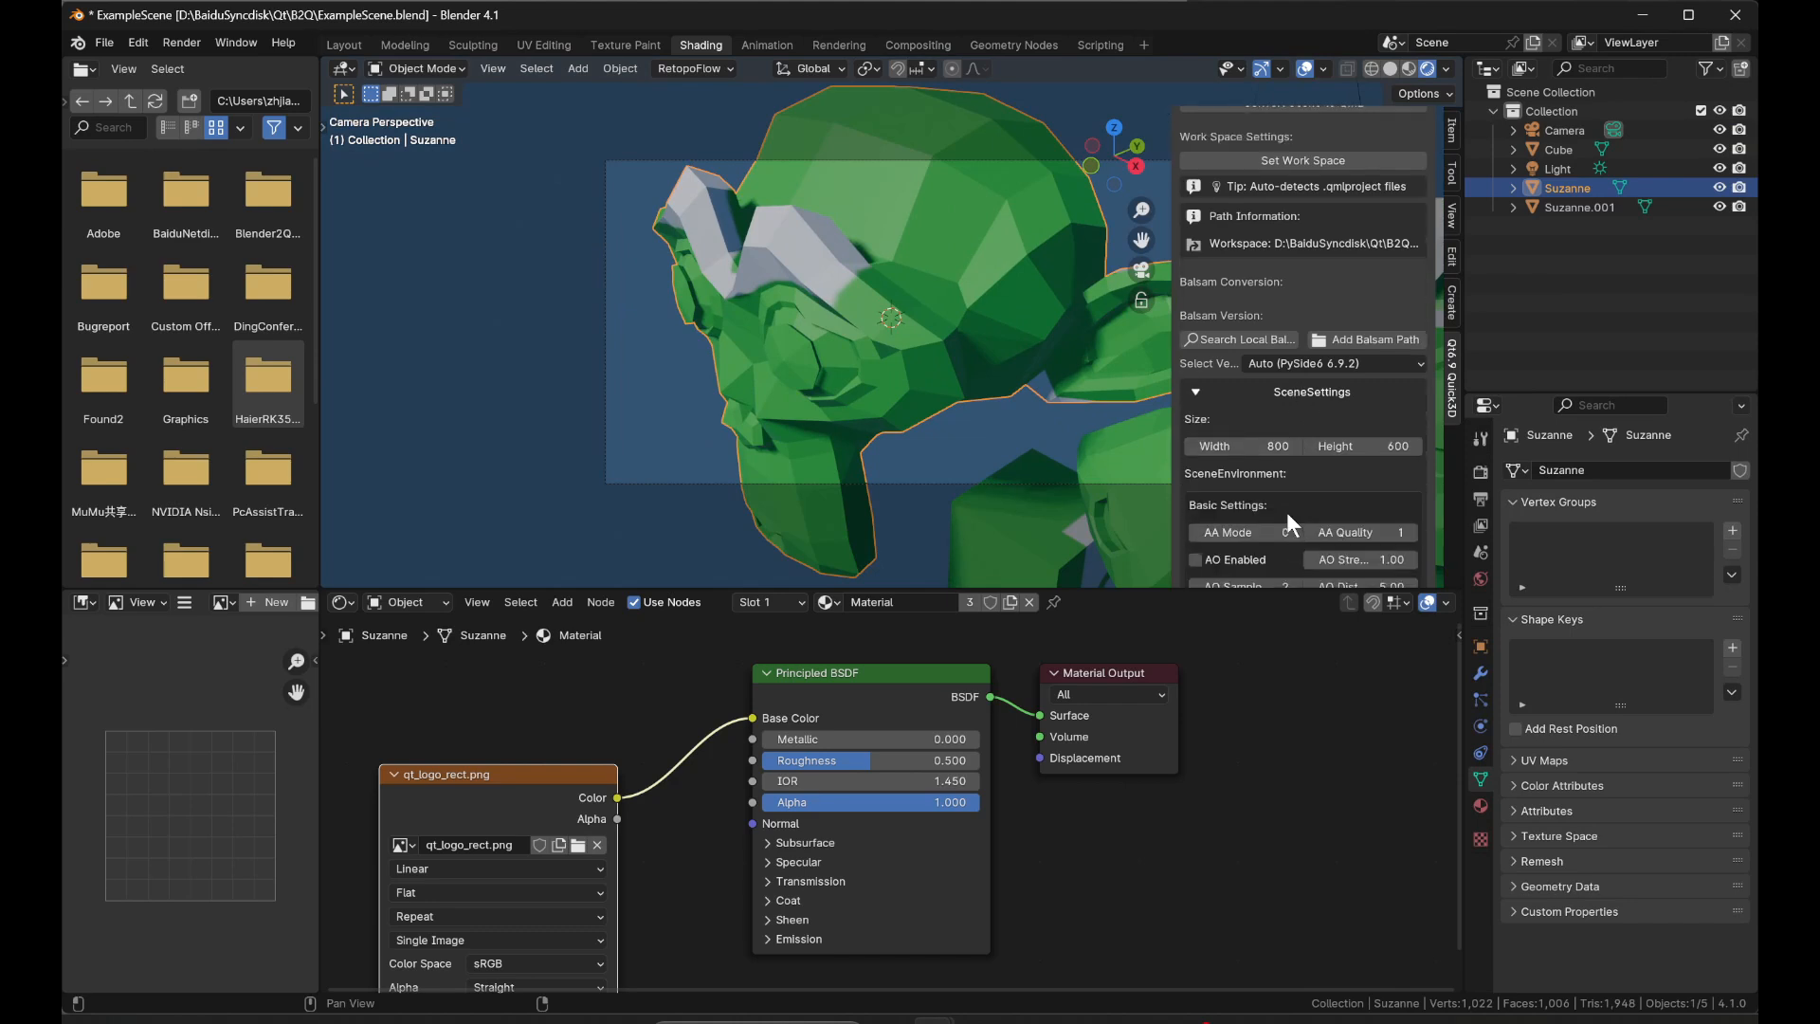
scroll(1282, 493, "down", 3)
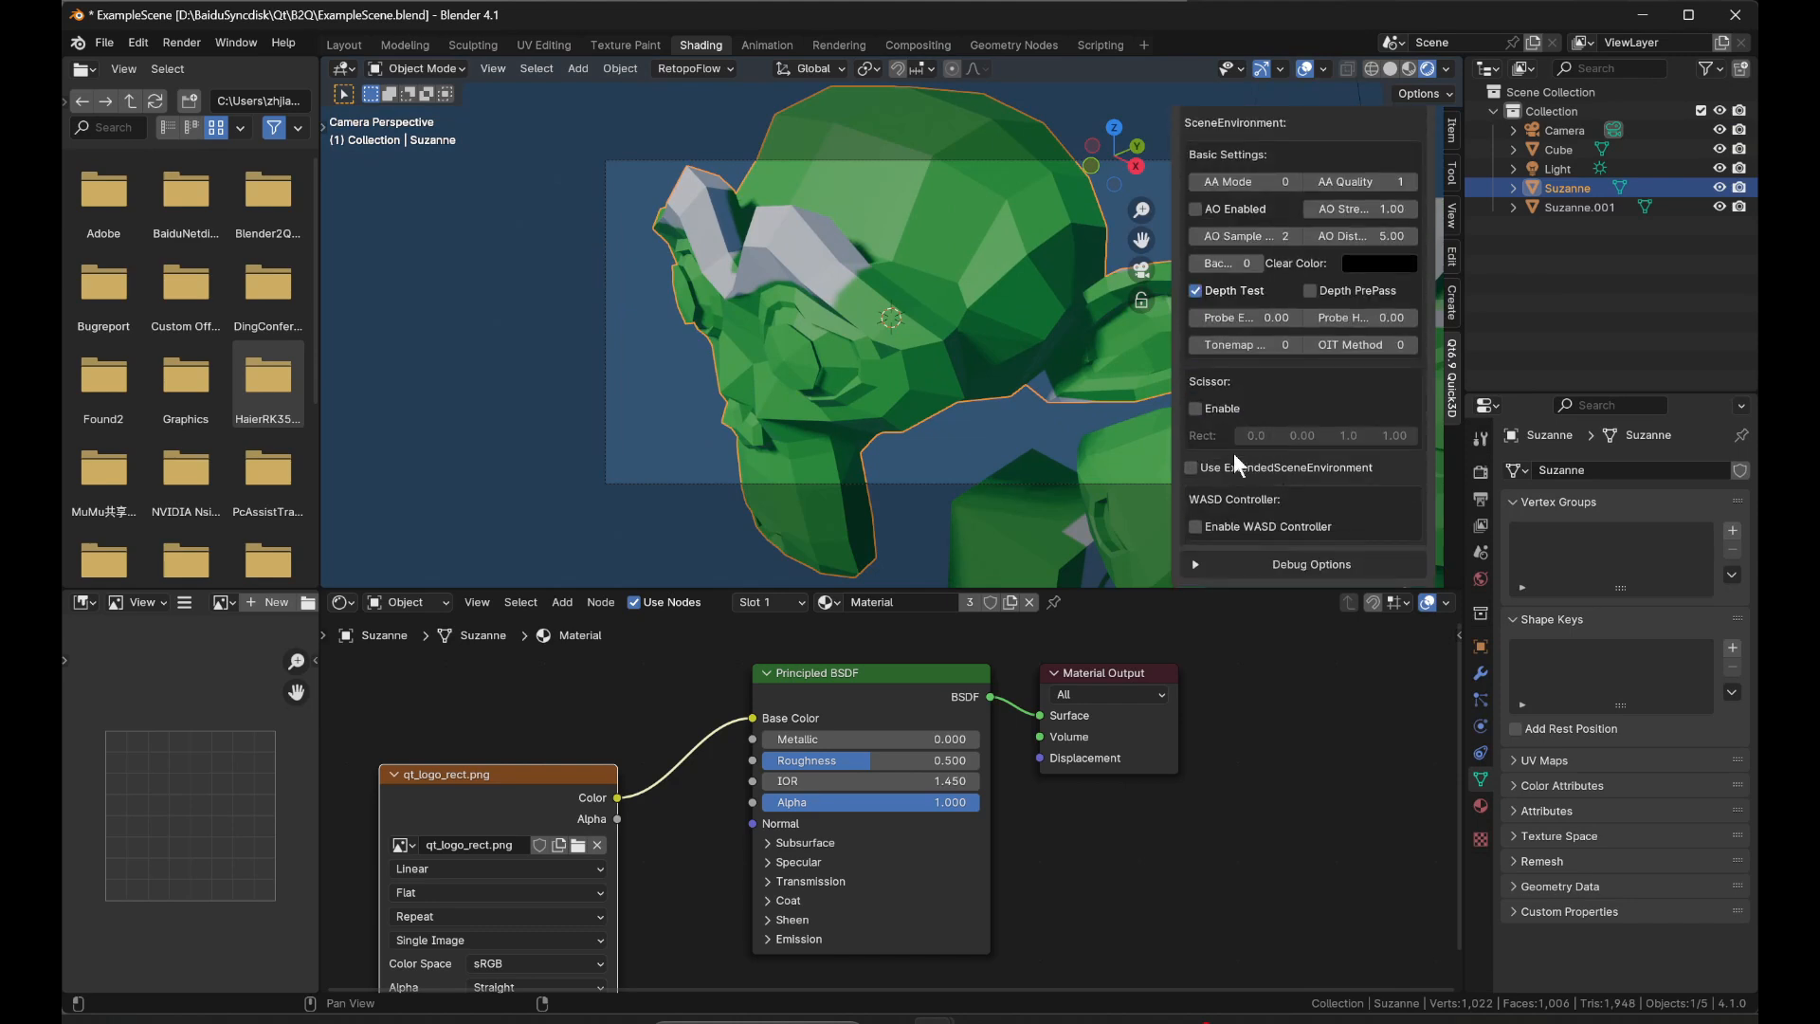
left_click(1261, 522)
scroll(1261, 498, "down", 2)
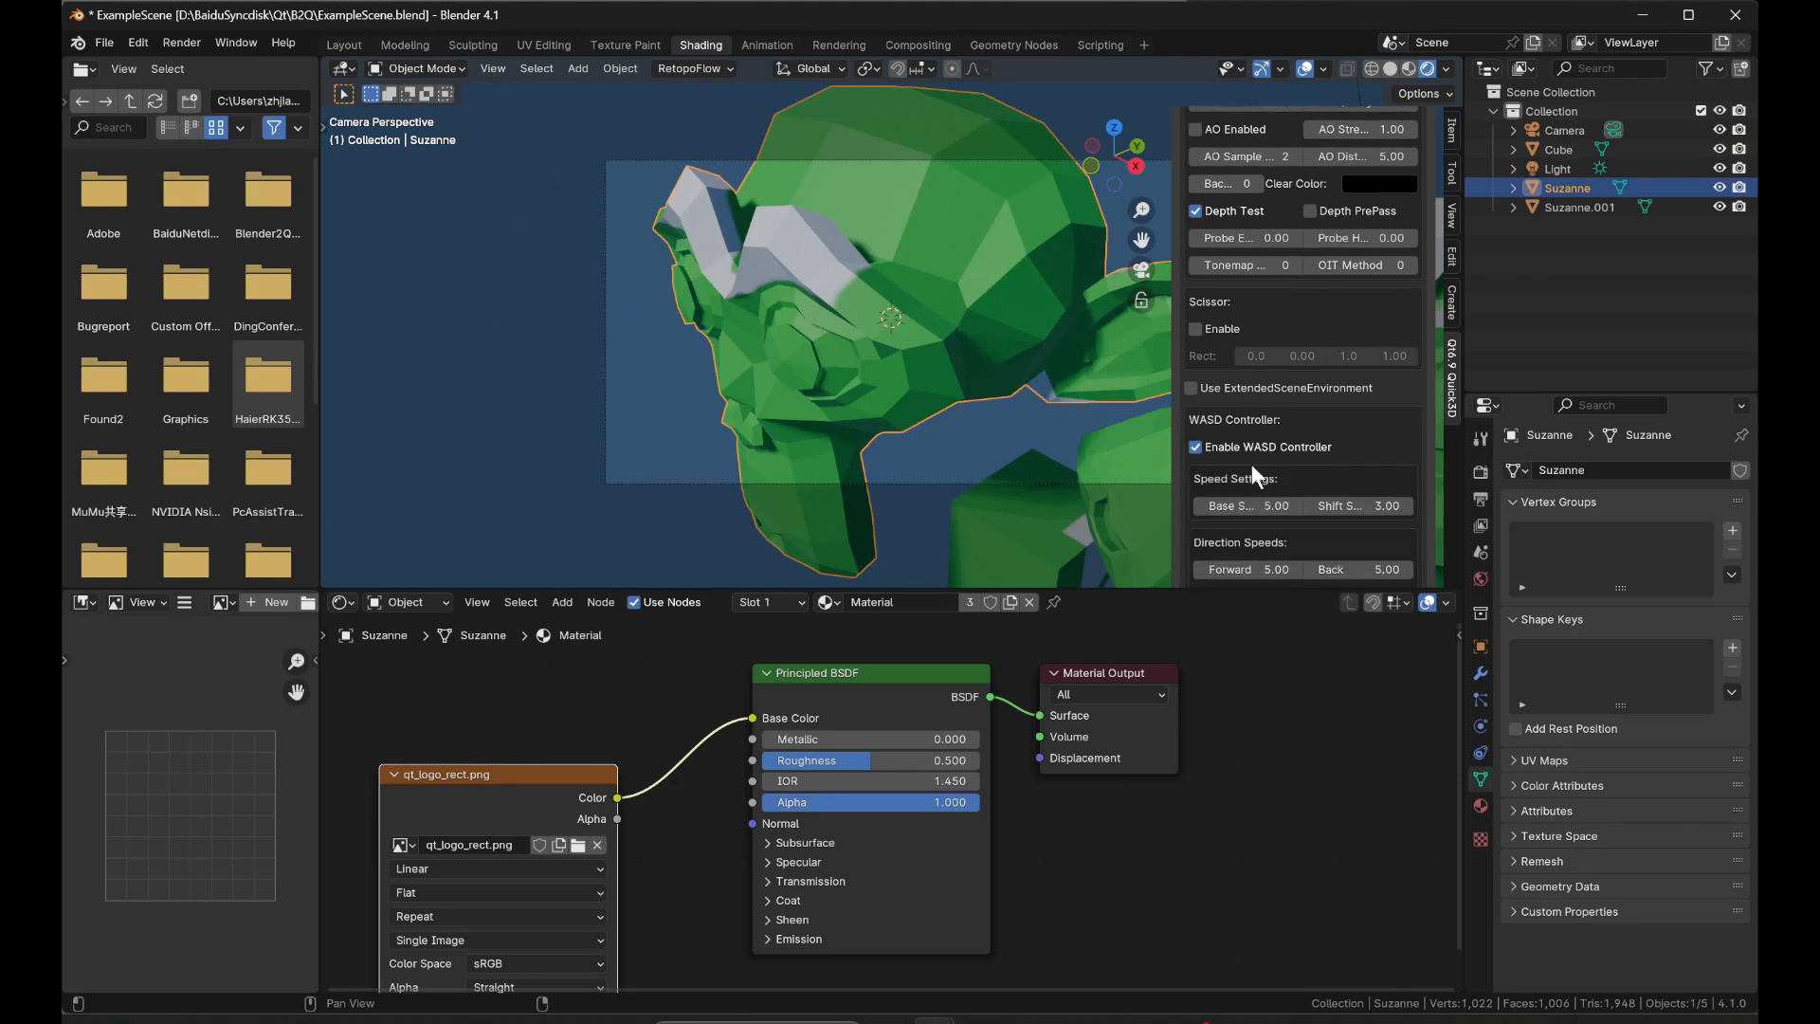
scroll(1277, 474, "up", 10)
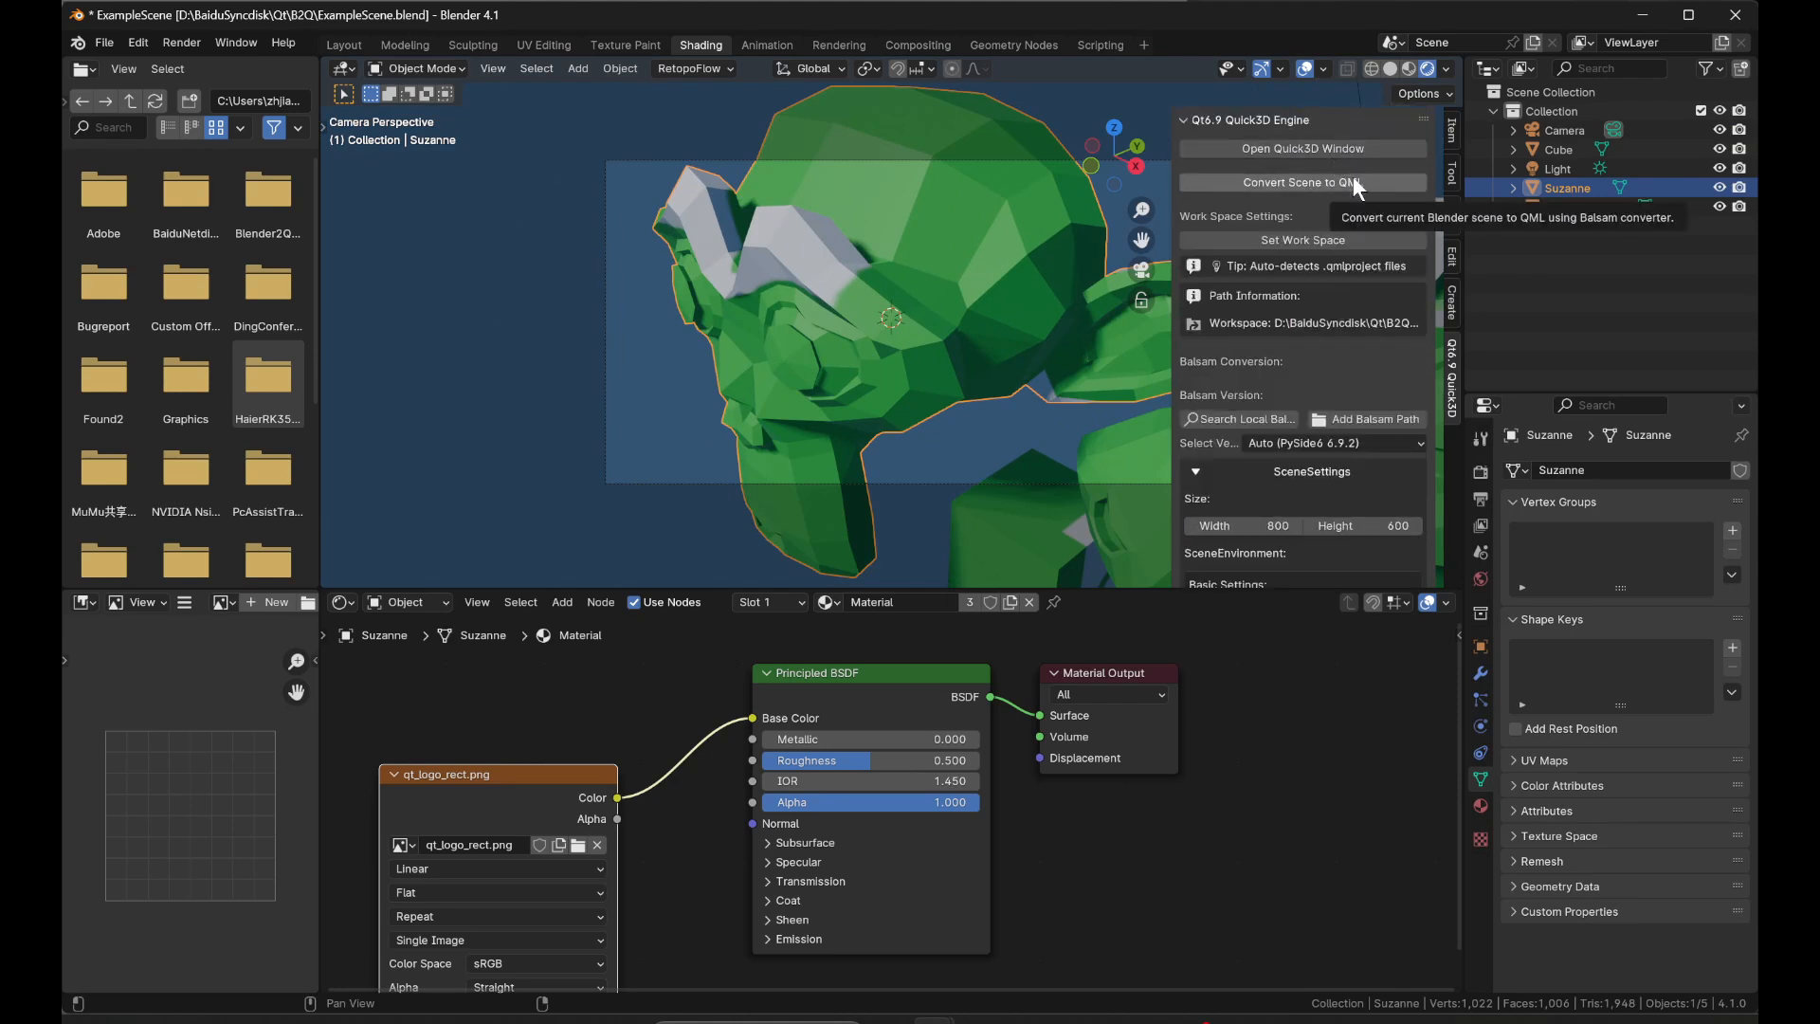
Preview the scene in the Quick3D window, close it, and set the WASD Controller's base speed to 1.
left_click(1352, 150)
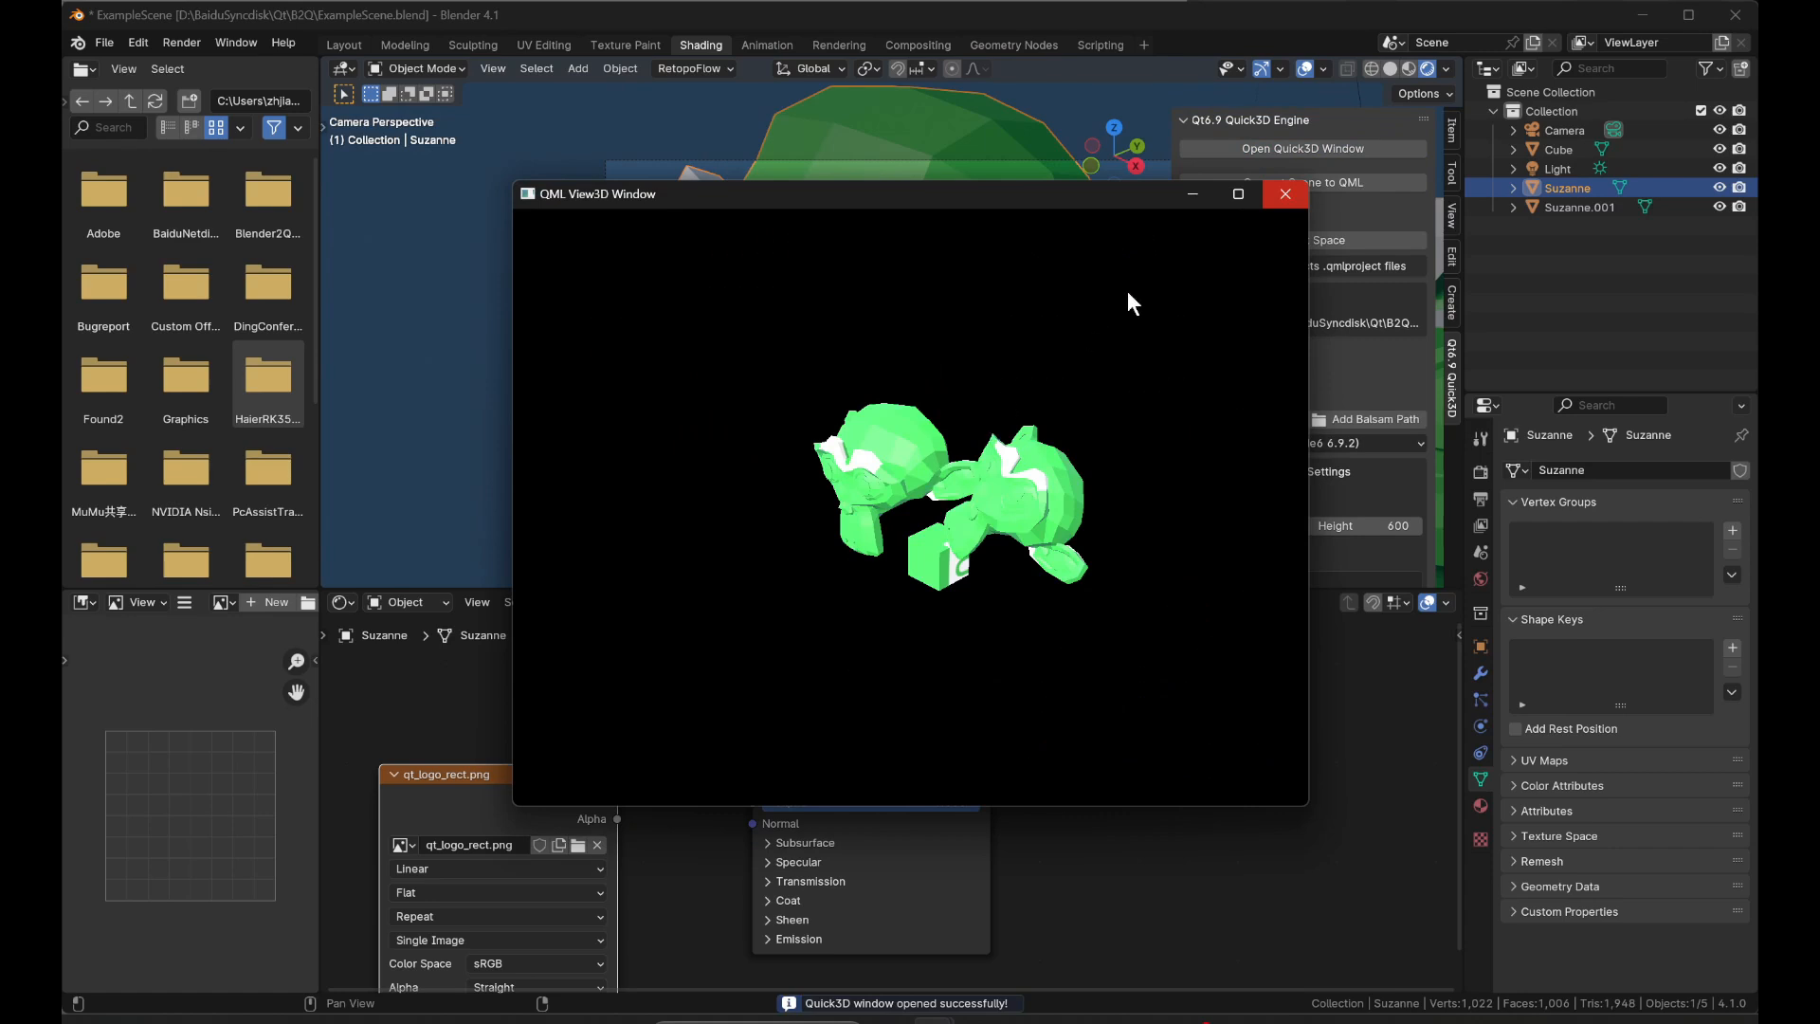
left_click(1286, 196)
scroll(1261, 470, "down", 10)
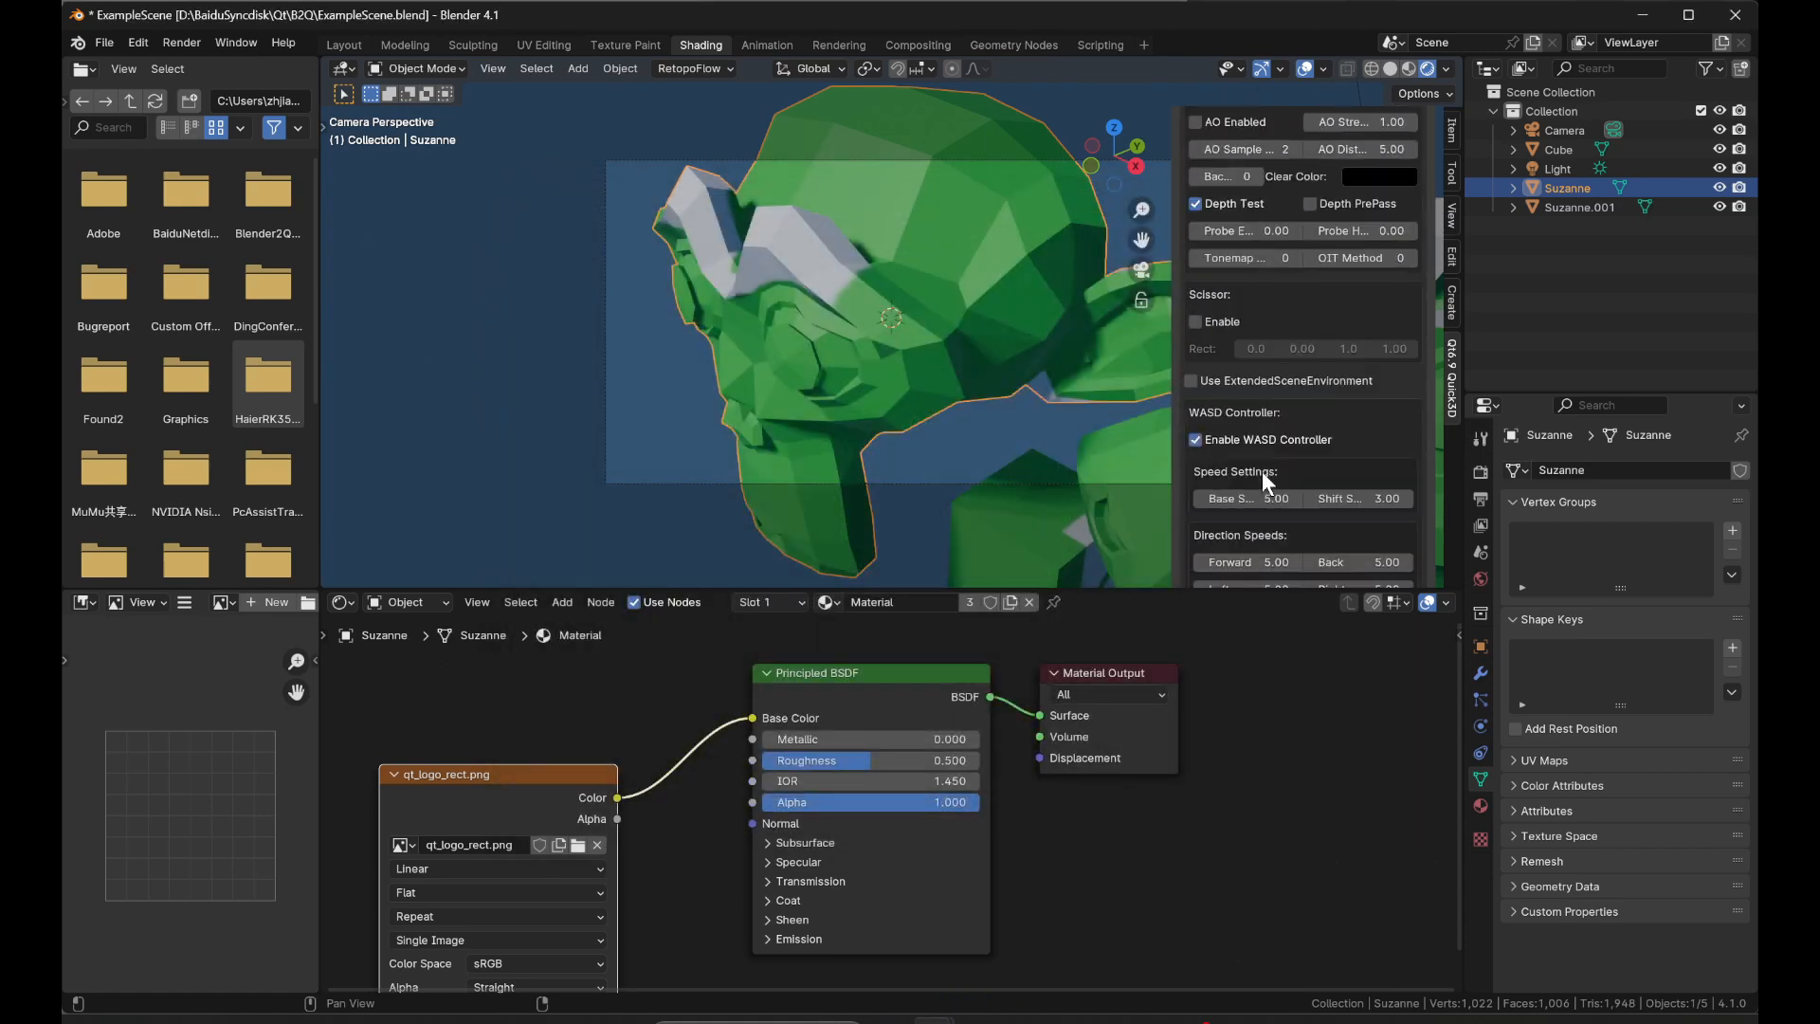
scroll(1265, 458, "down", 2)
left_click(1279, 379)
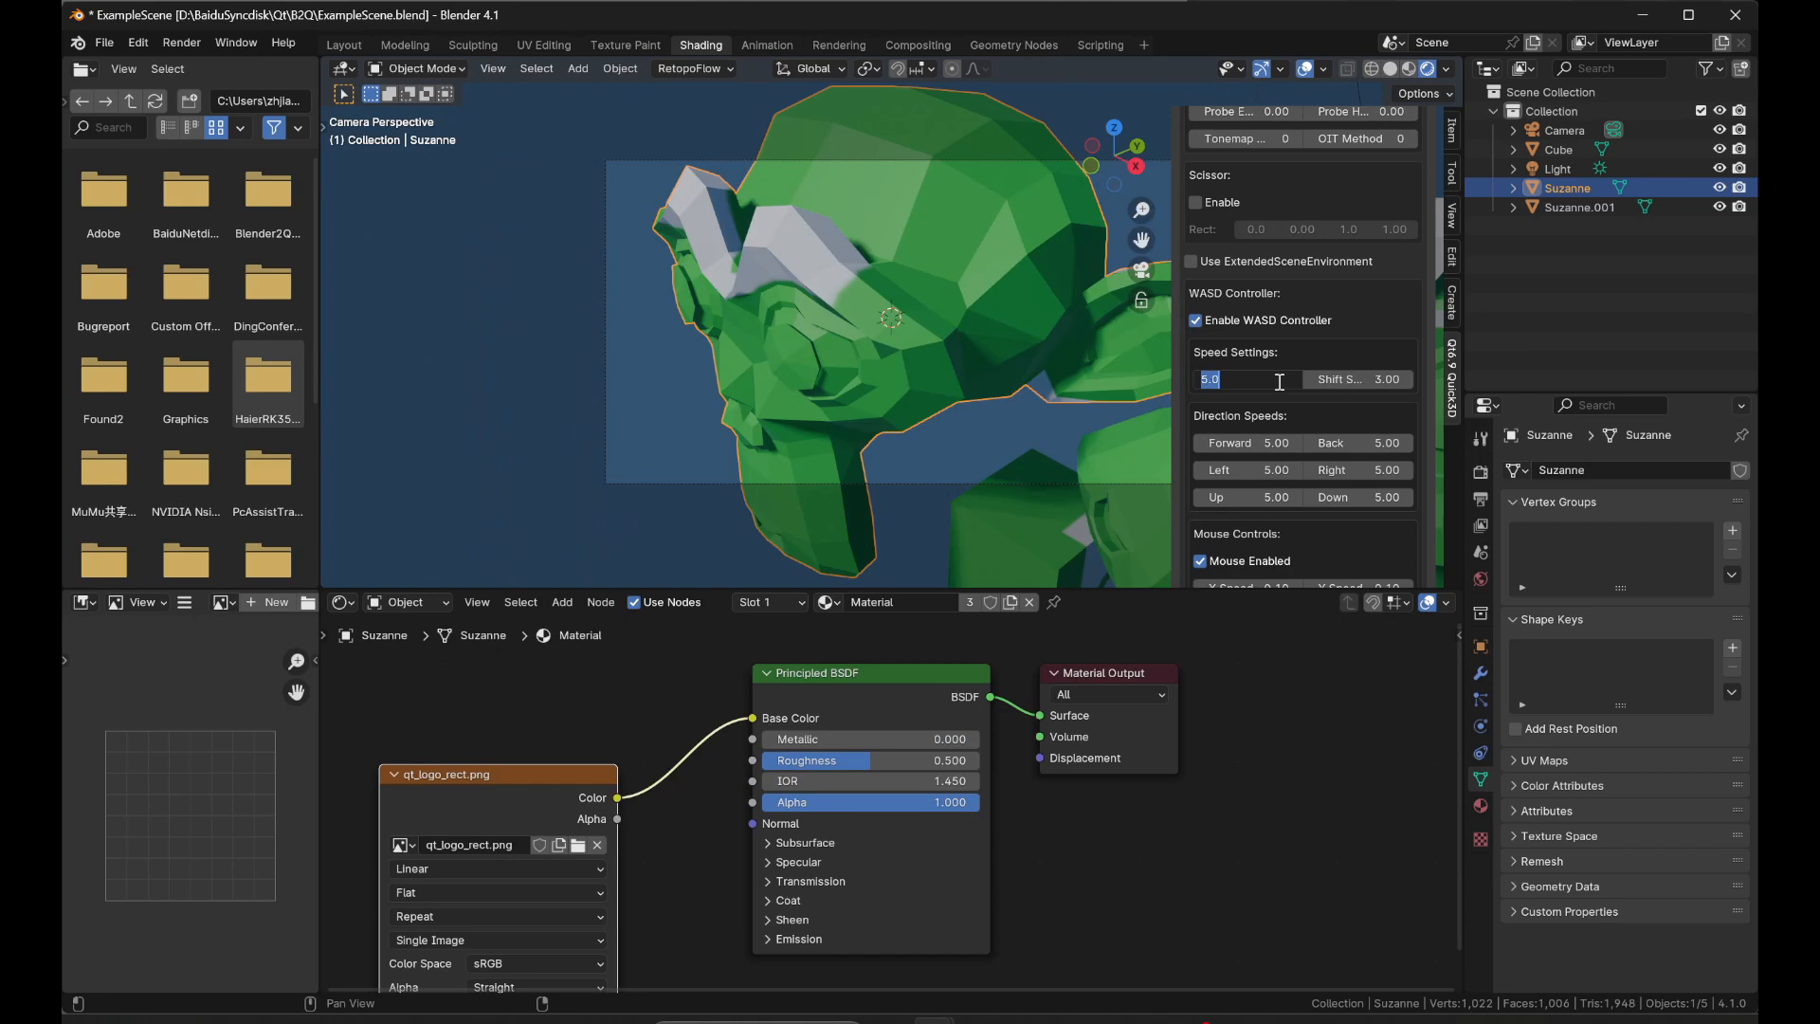
type("1")
key("Return")
Reopen the Quick3D preview, look and fly around the models with the WASD controls, and move the preview window aside.
scroll(1277, 379, "up", 12)
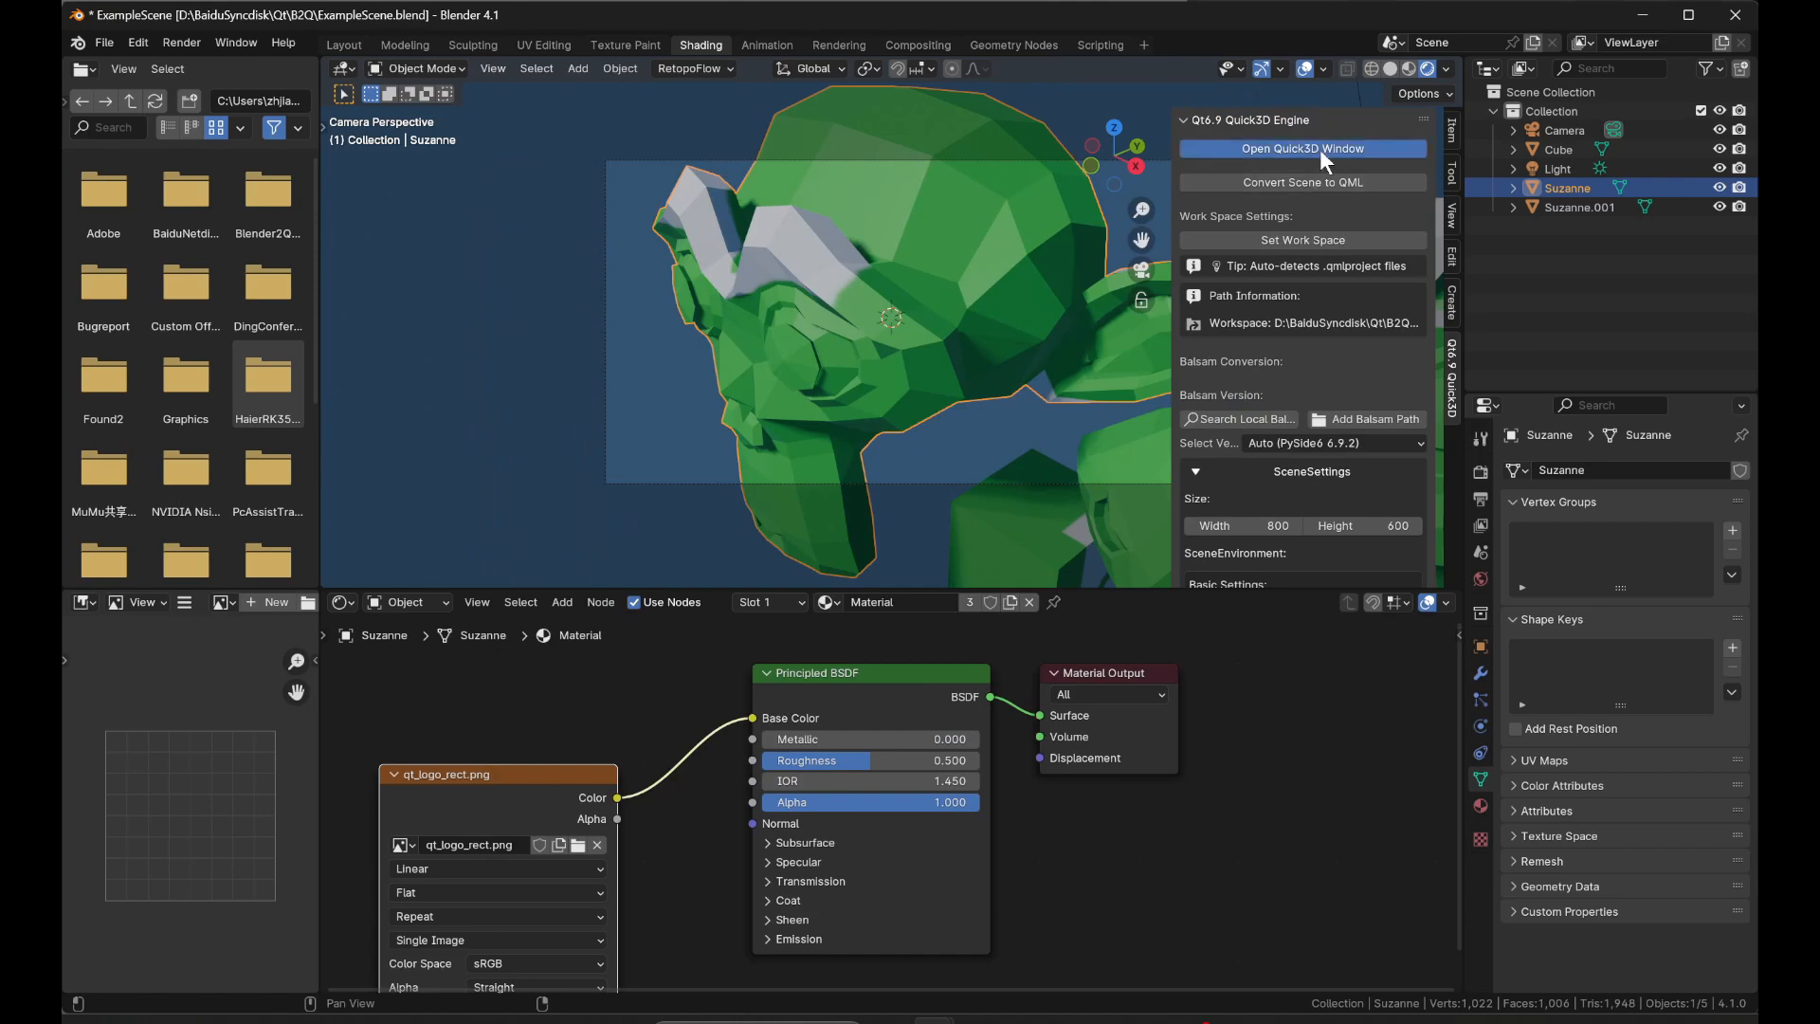
left_click(1321, 152)
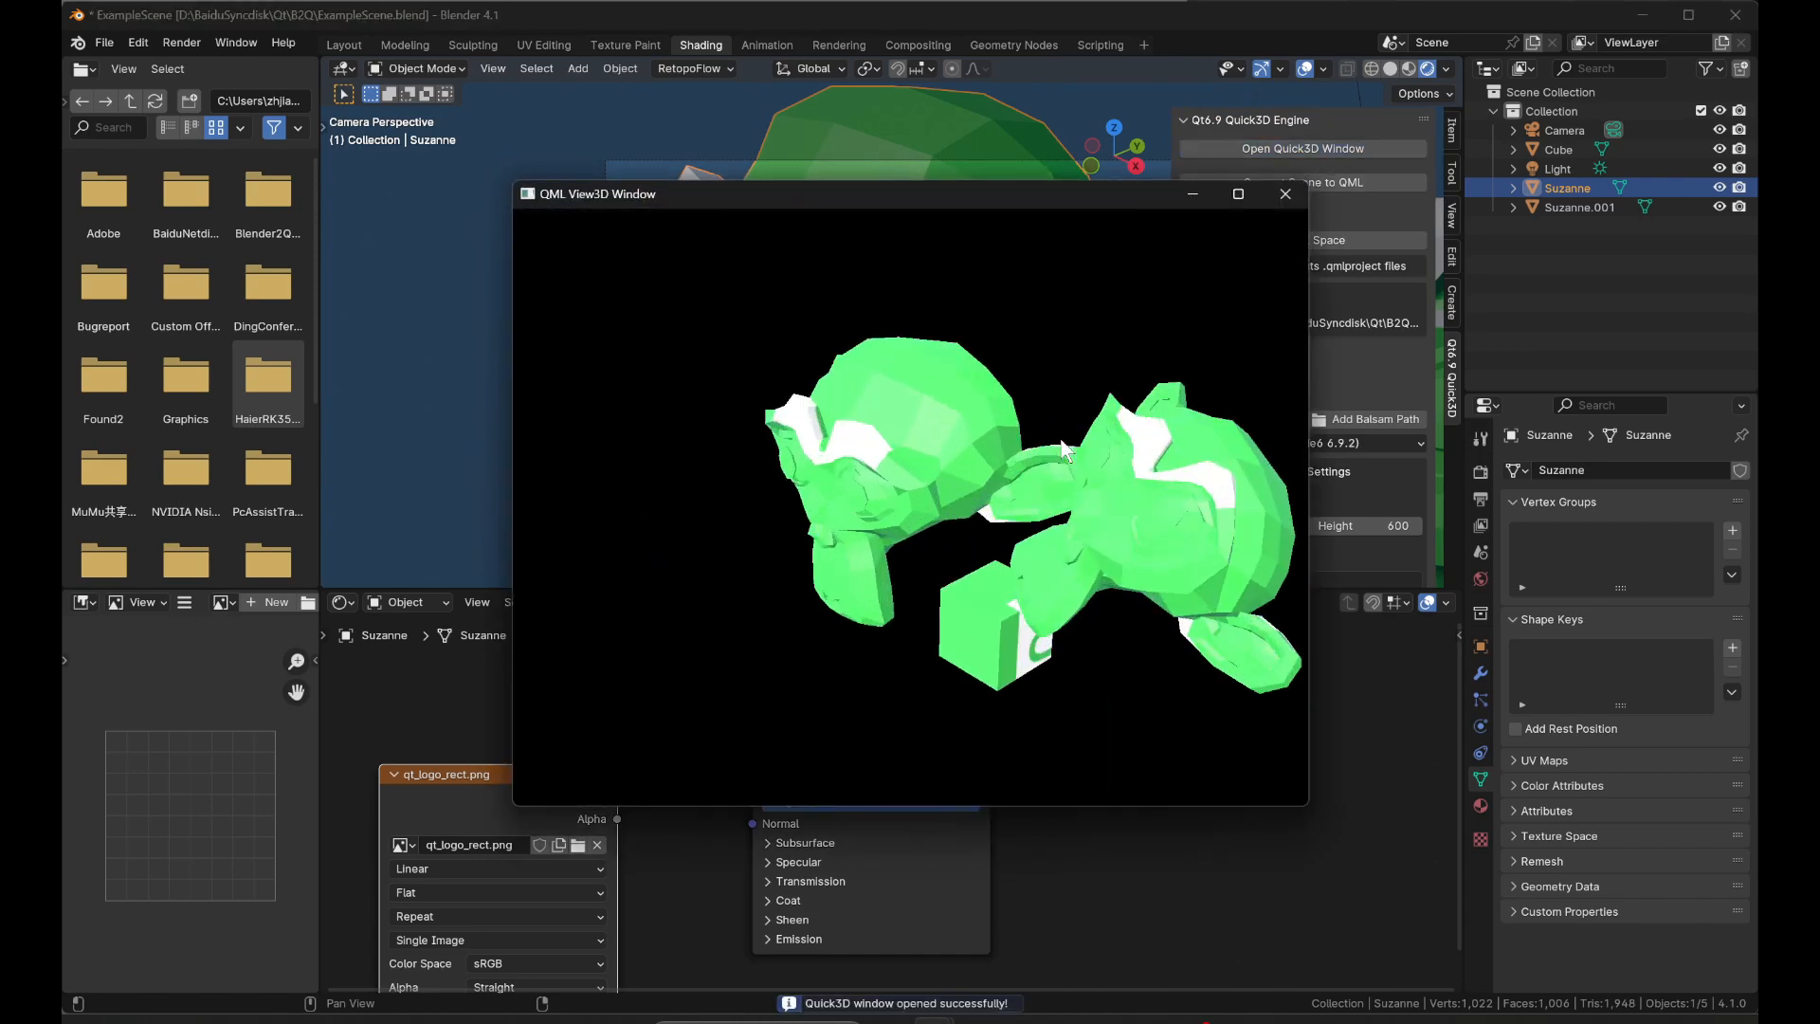
left_click_drag(1060, 438, 878, 419)
key("s")
key("d")
key("w")
left_click_drag(980, 199, 1289, 164)
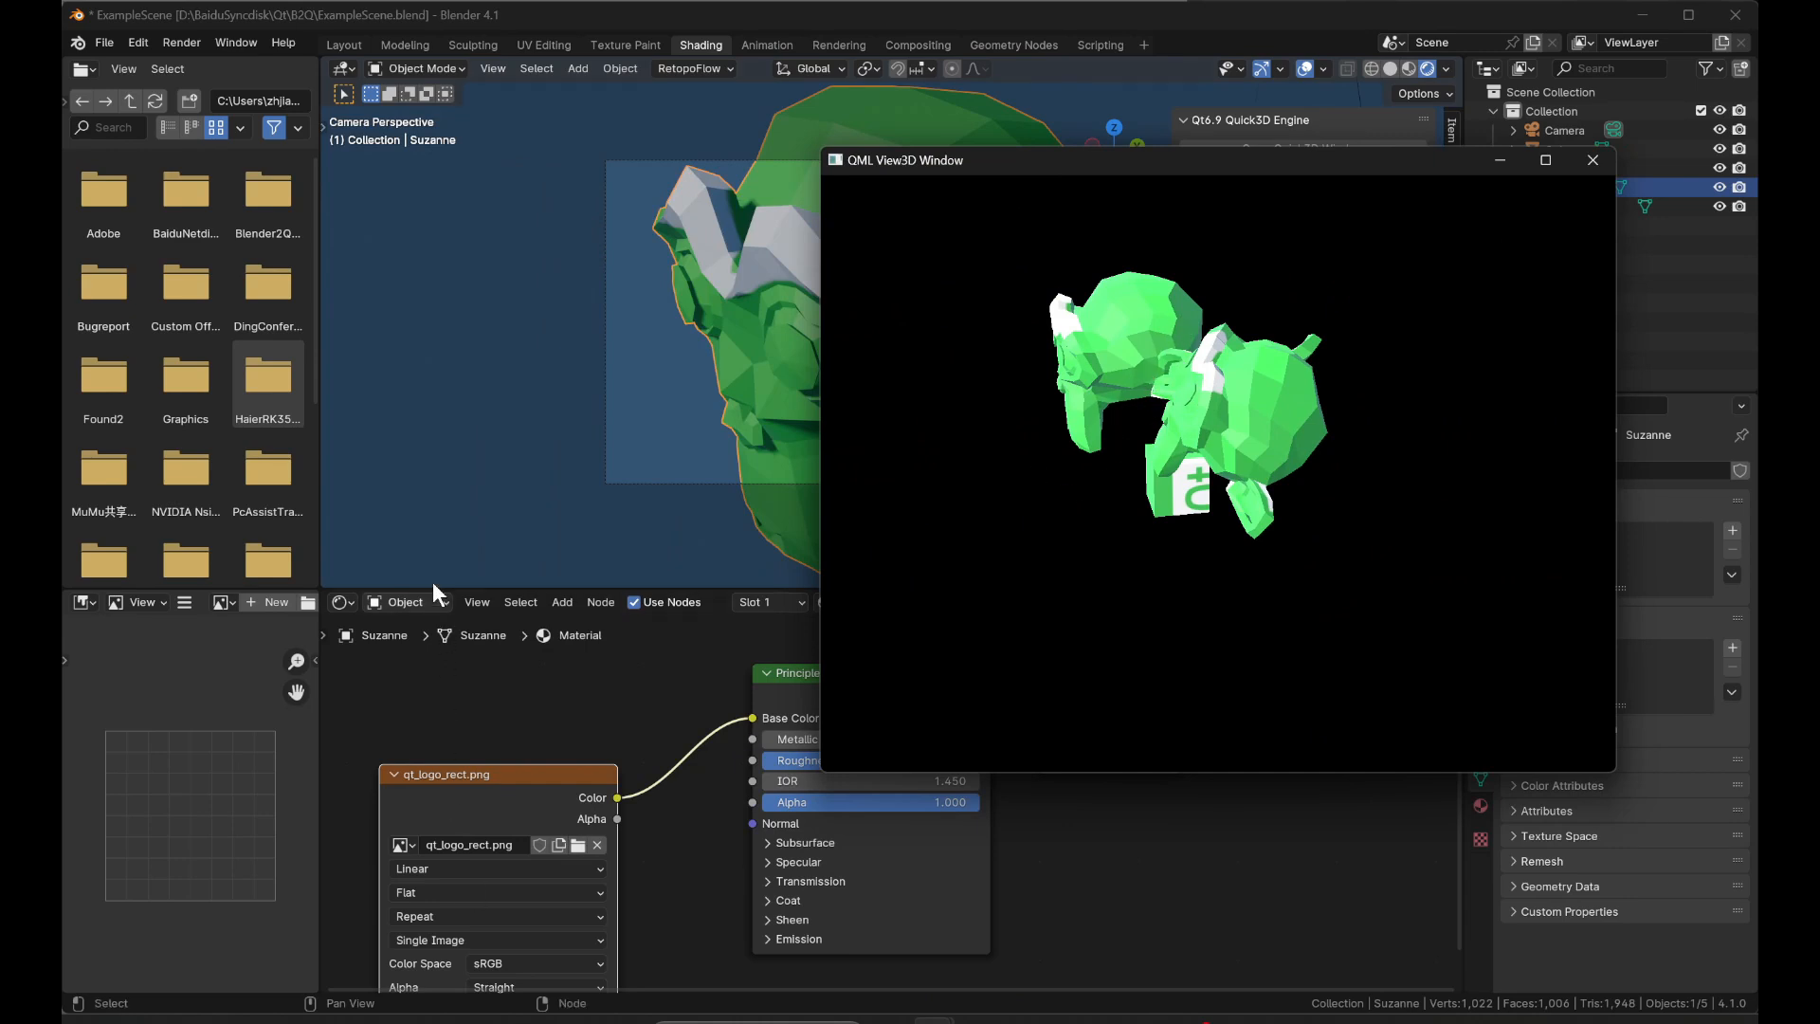
Switch the shader editor to the World shader and disconnect the autumn_field_puresky_1k.hdr texture from the Background color.
left_click(412, 605)
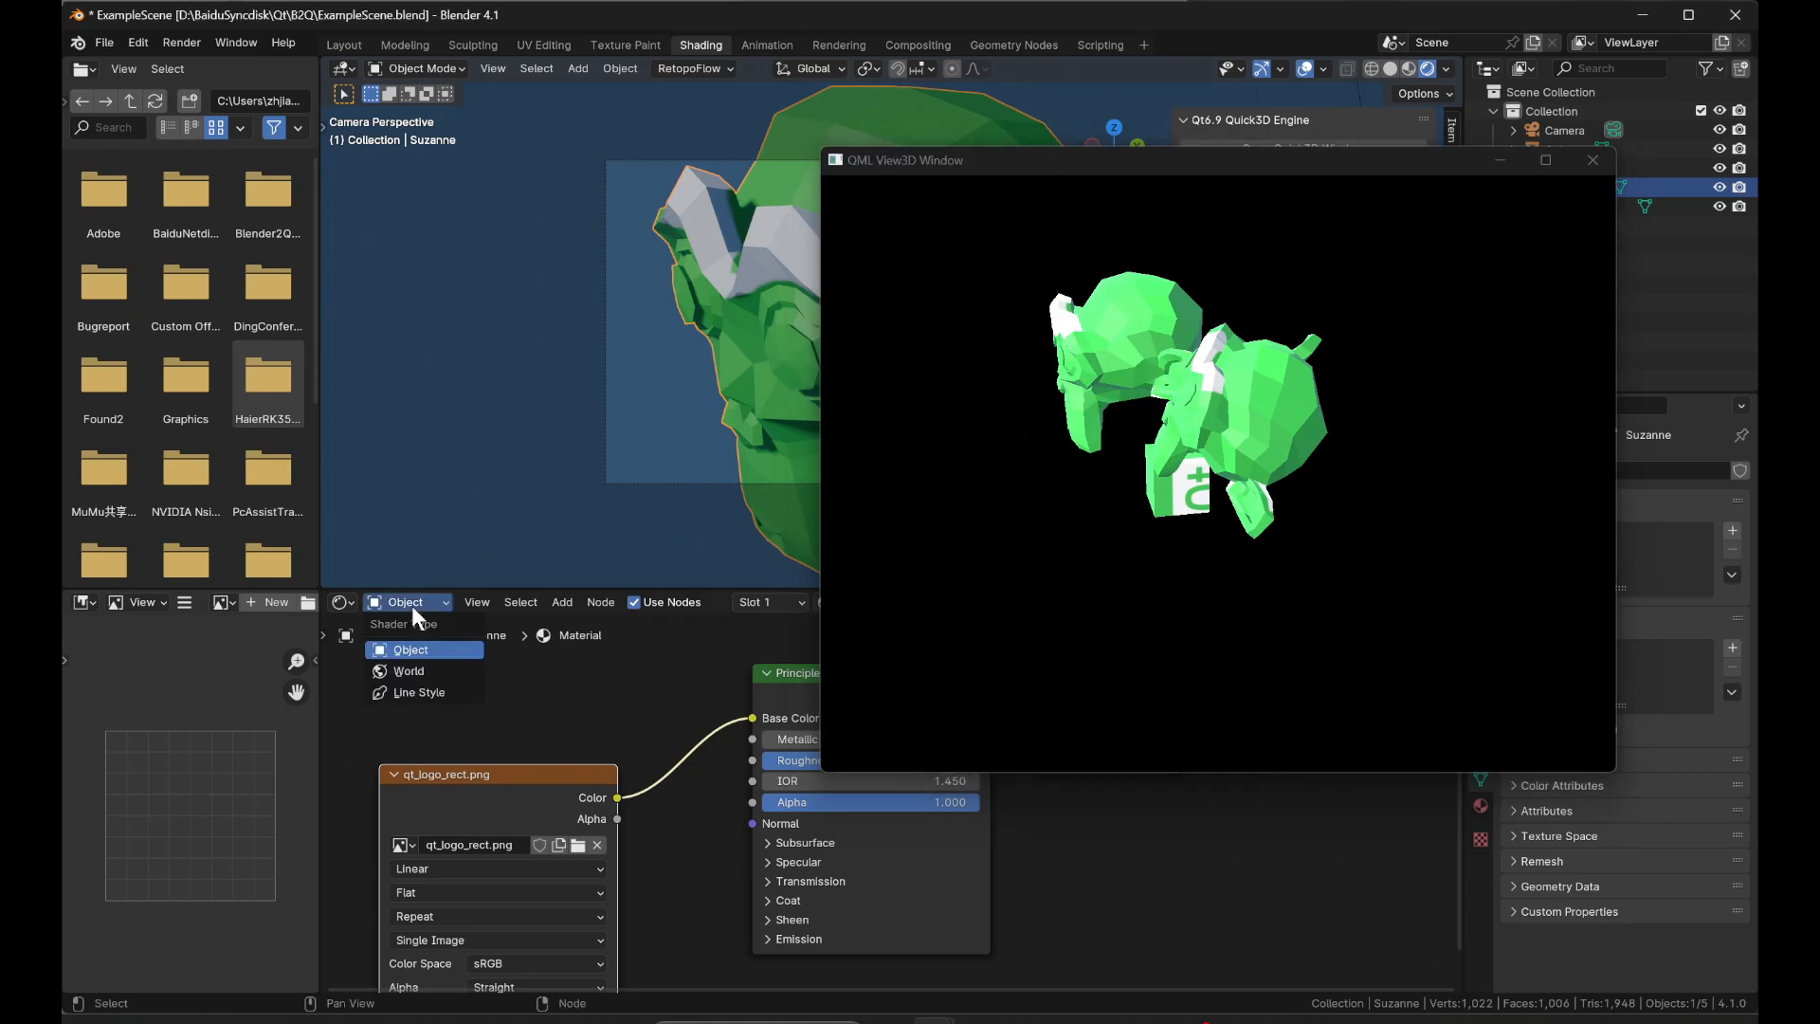
left_click(414, 674)
left_click_drag(753, 721, 693, 692)
Convert the scene to QML again, preview it in a new Quick3D window, and minimize that window.
left_click_drag(1187, 173, 1191, 275)
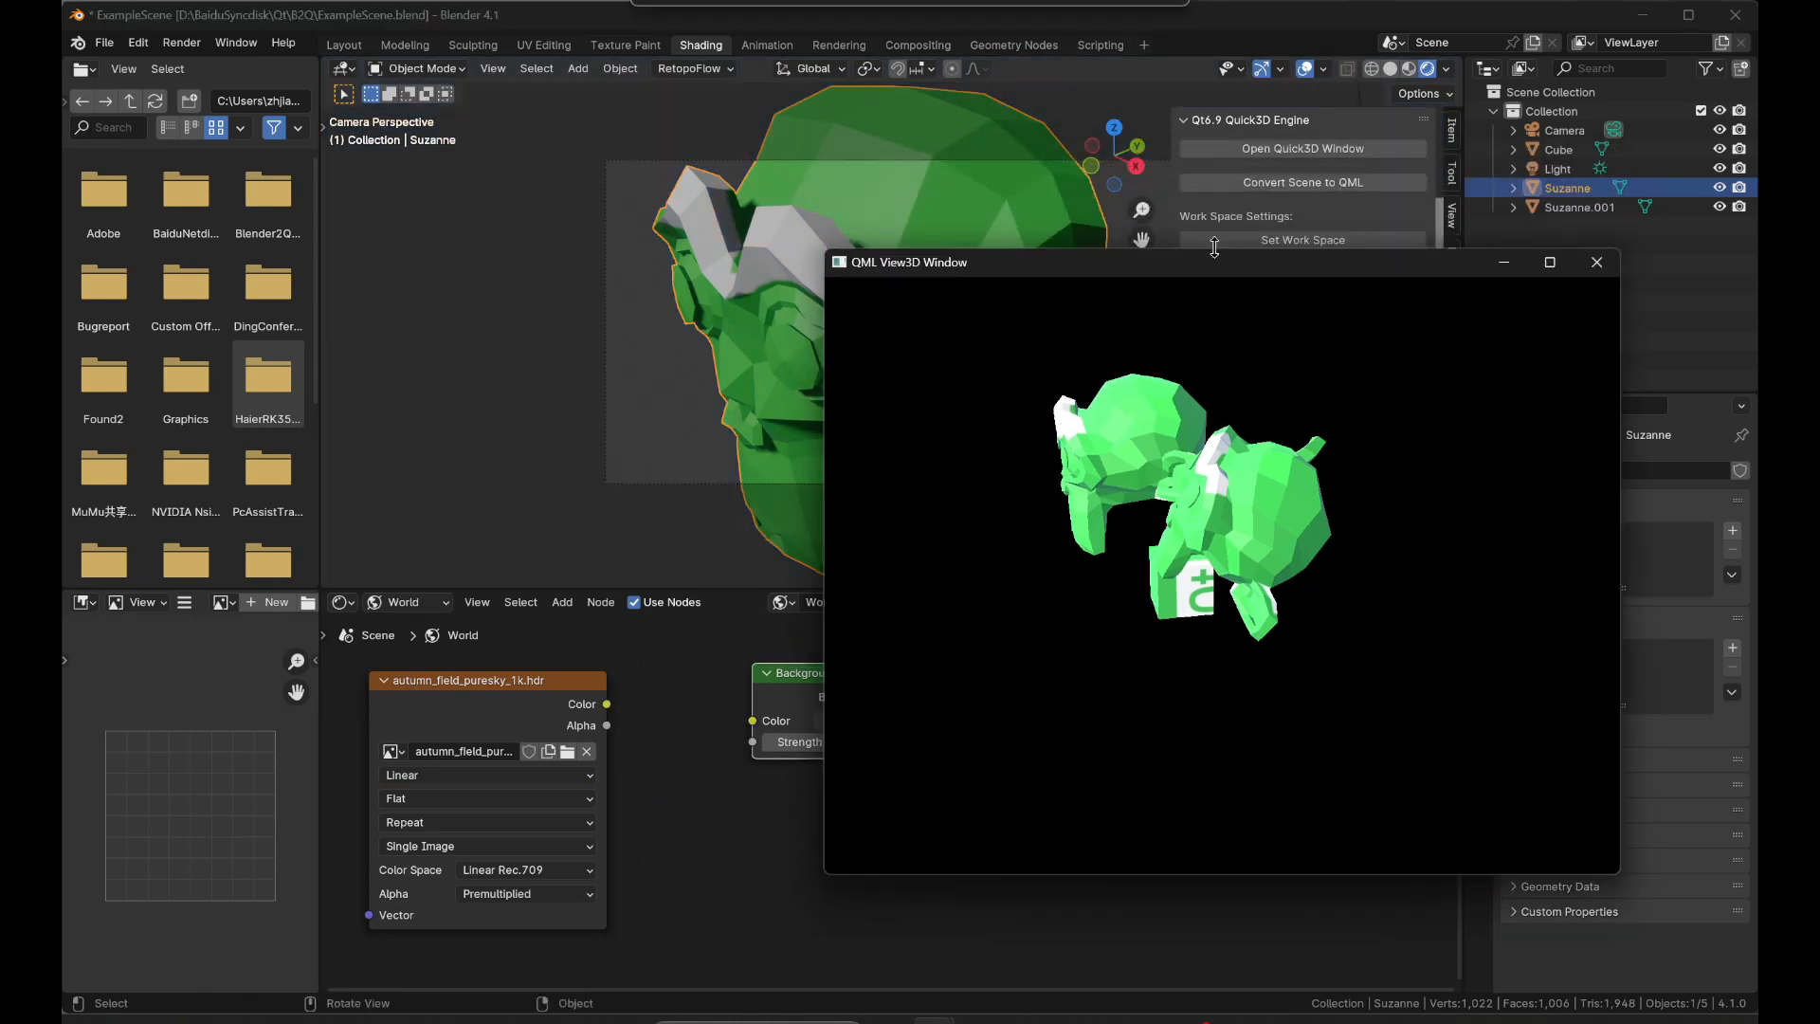
left_click(1322, 184)
left_click(1350, 148)
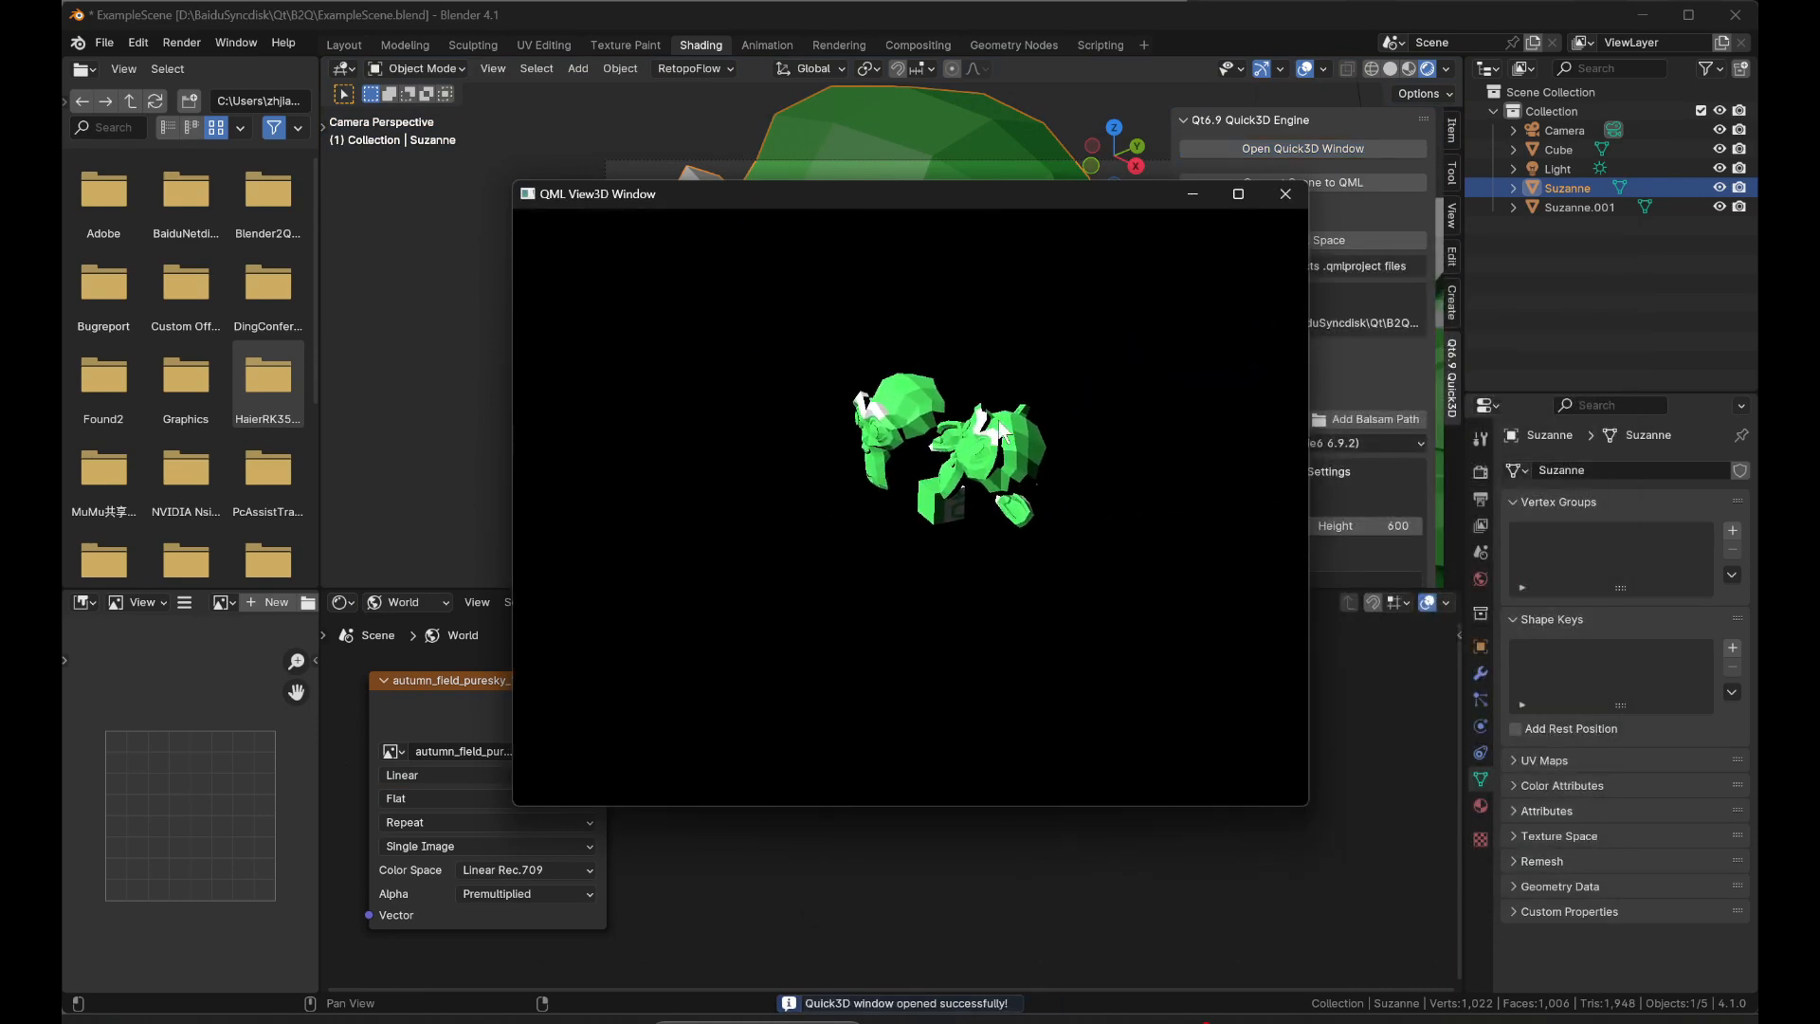
left_click(1197, 194)
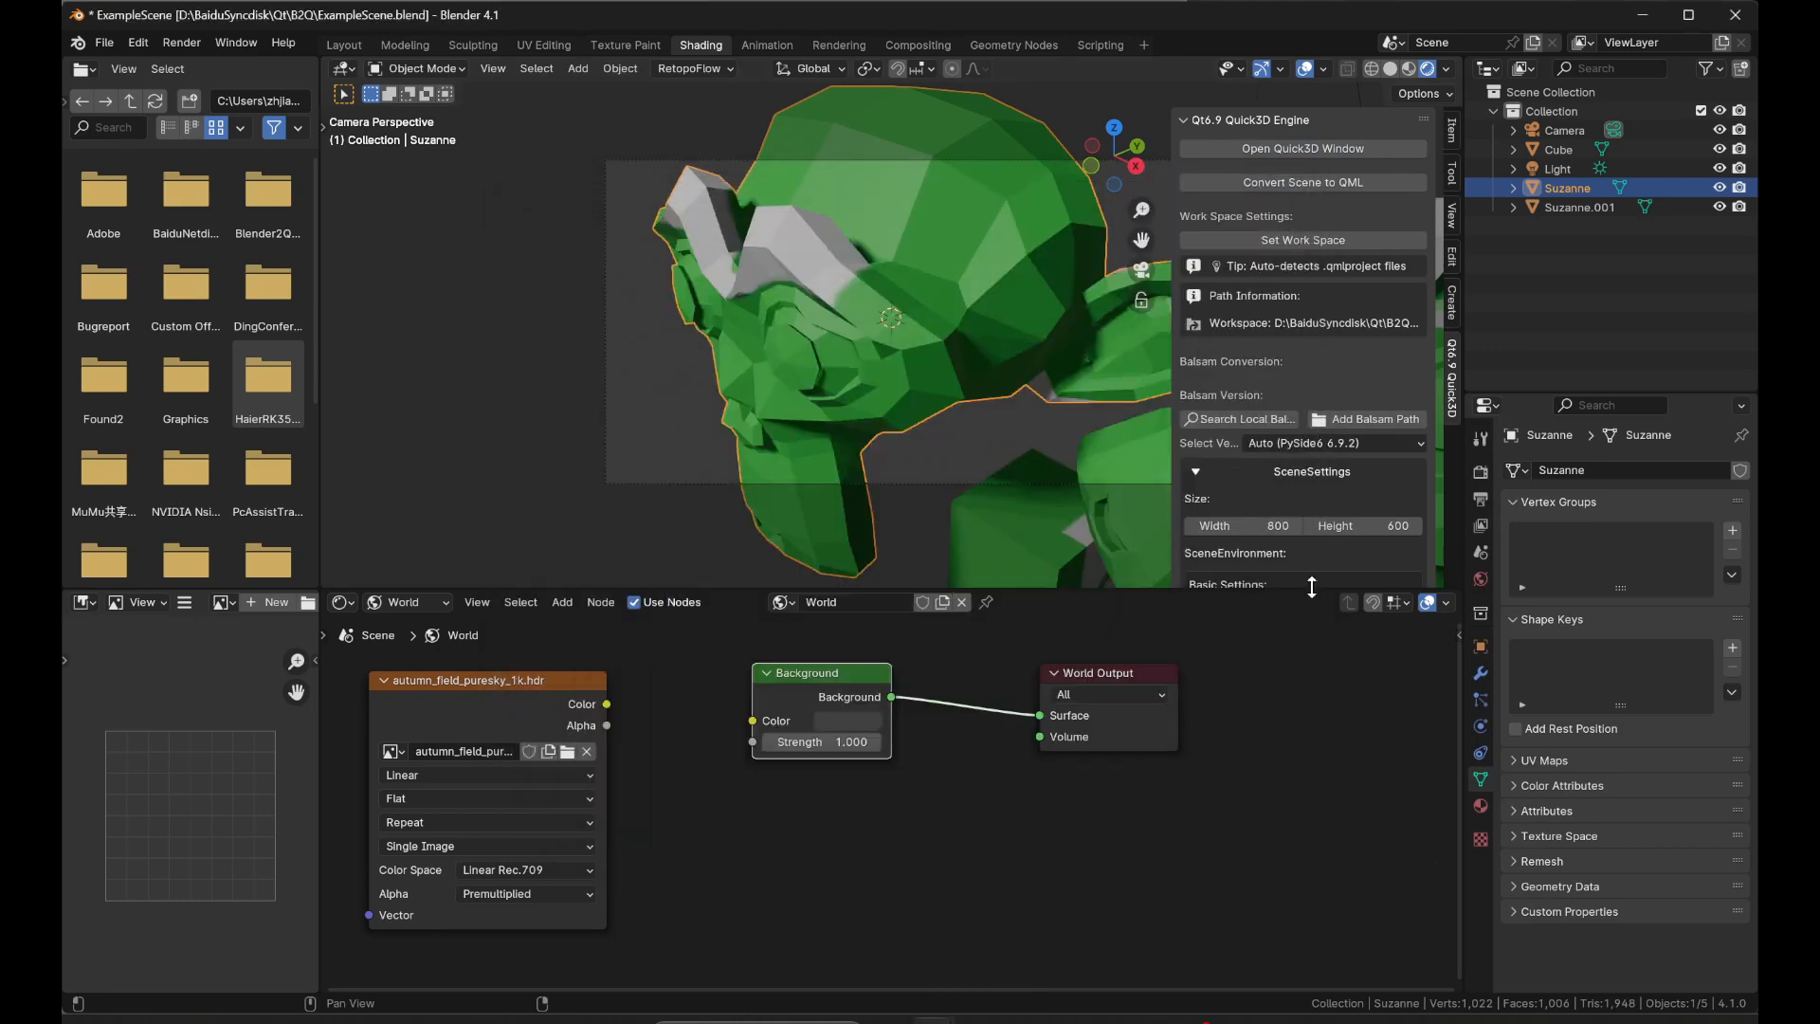
Return to the Layout workspace and display the viewport in Material Preview shading.
left_click(343, 45)
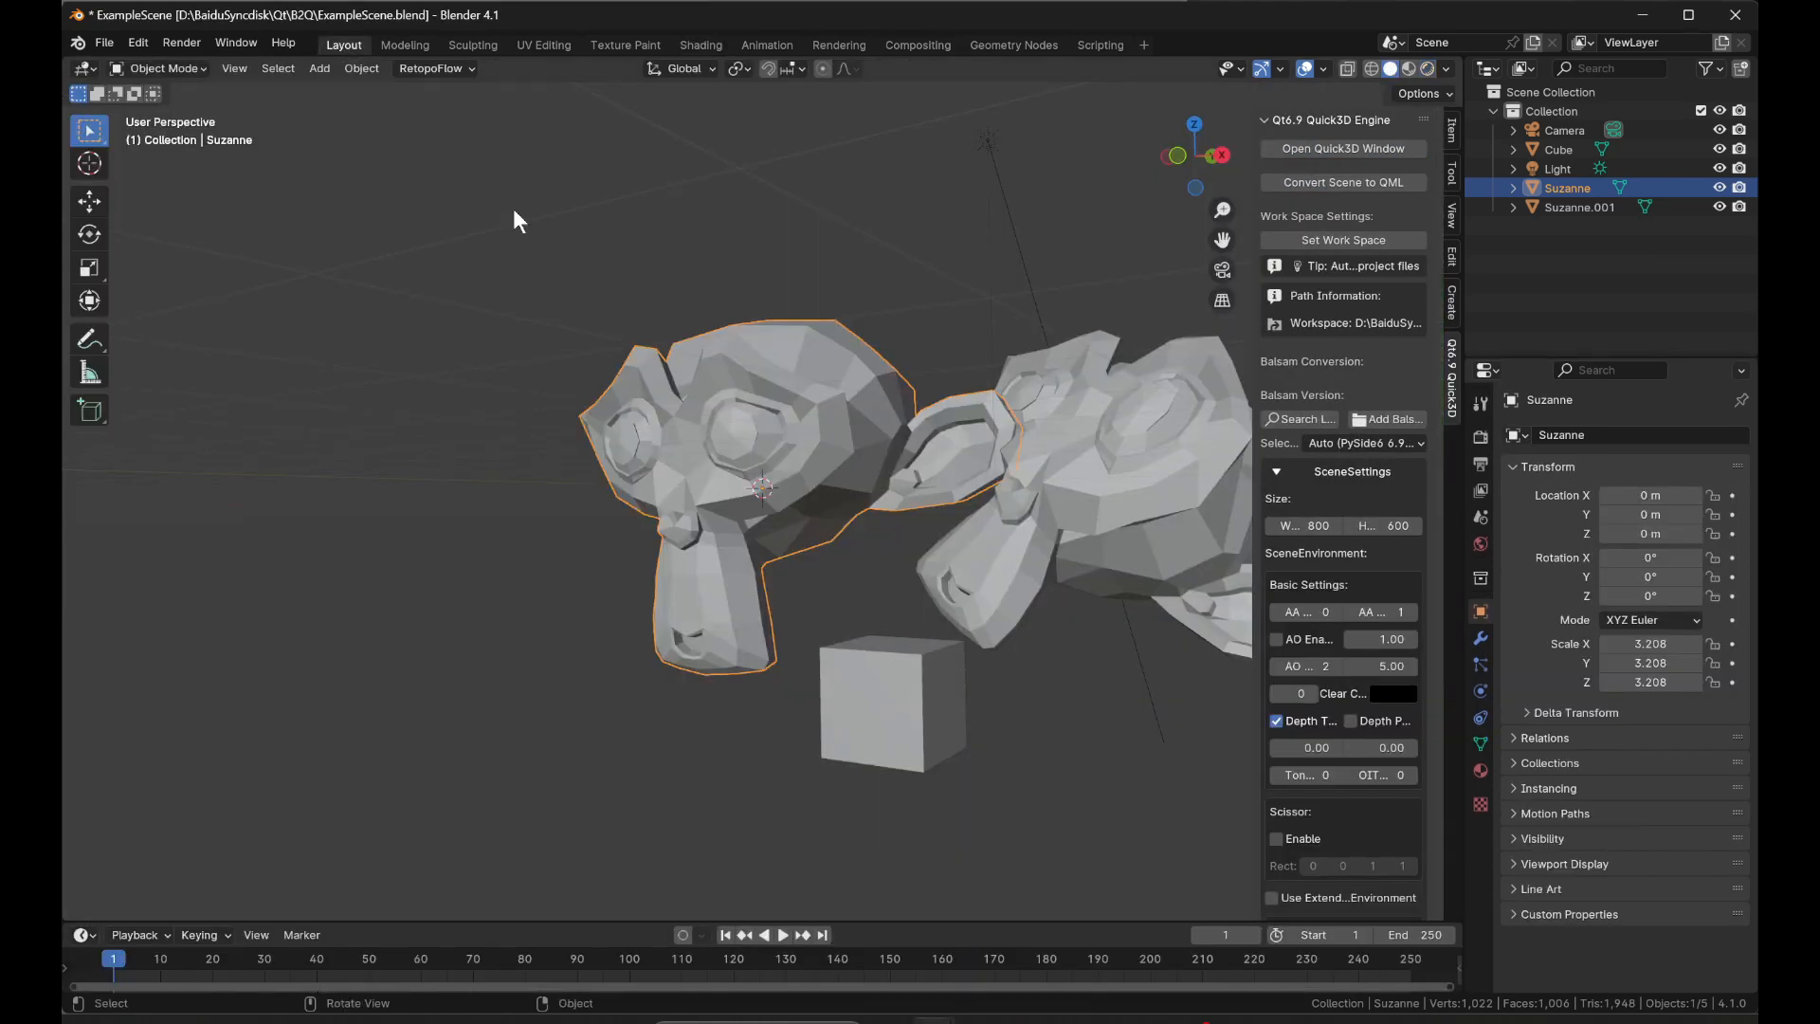
left_click(1411, 68)
scroll(1337, 617, "down", 4)
scroll(1333, 647, "up", 4)
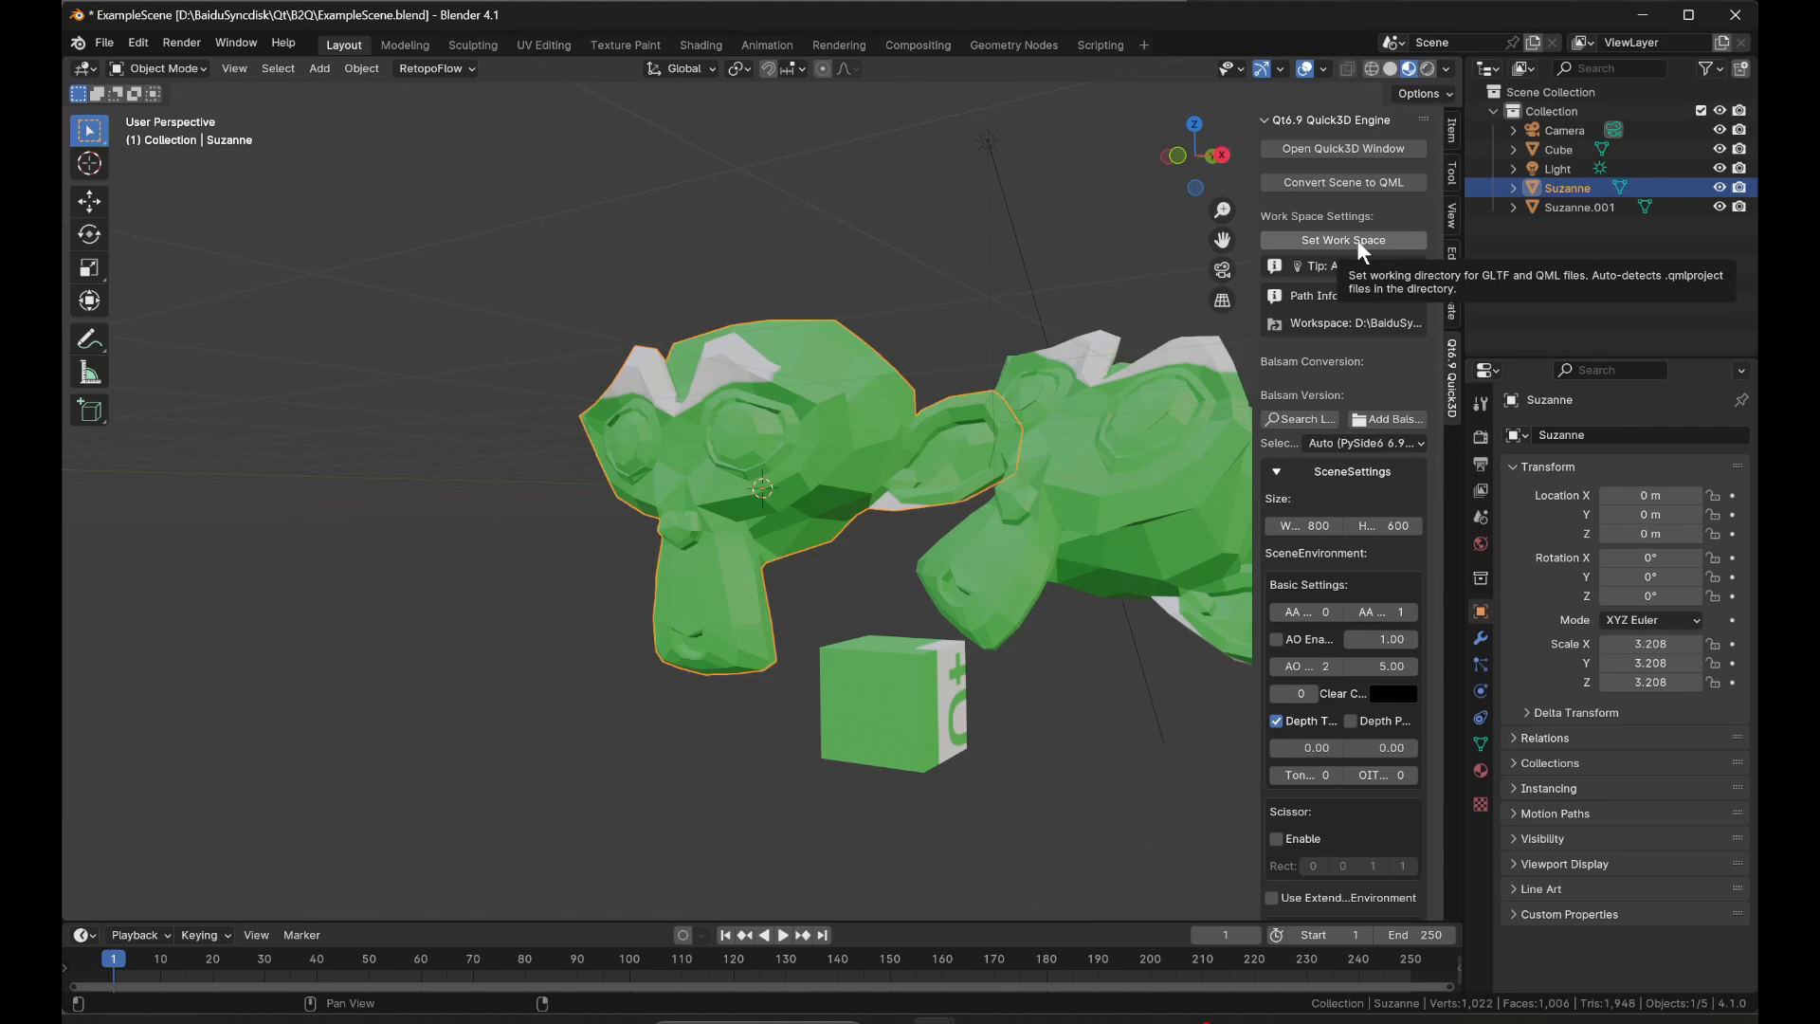
Switch to Qt Design Studio, expand the B2QDemo folder, and show Screen01.ui.qml in File Explorer.
mouse_move(1158, 1019)
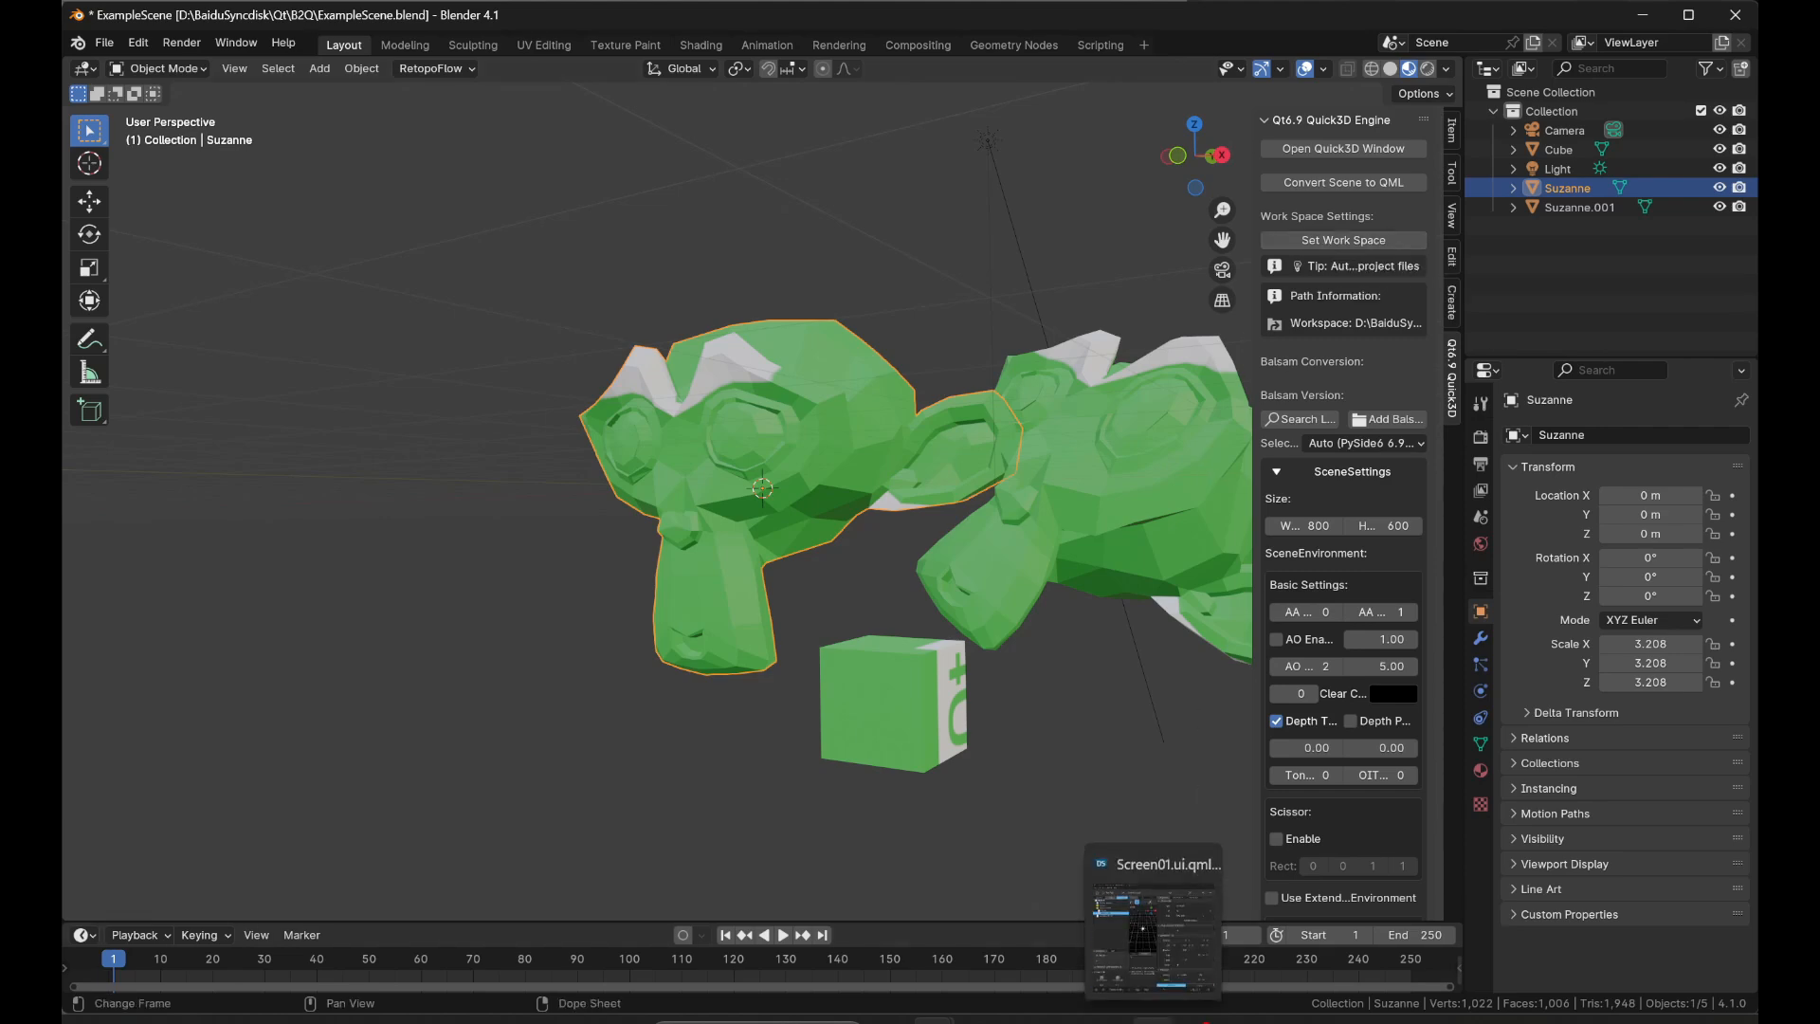
left_click(1159, 966)
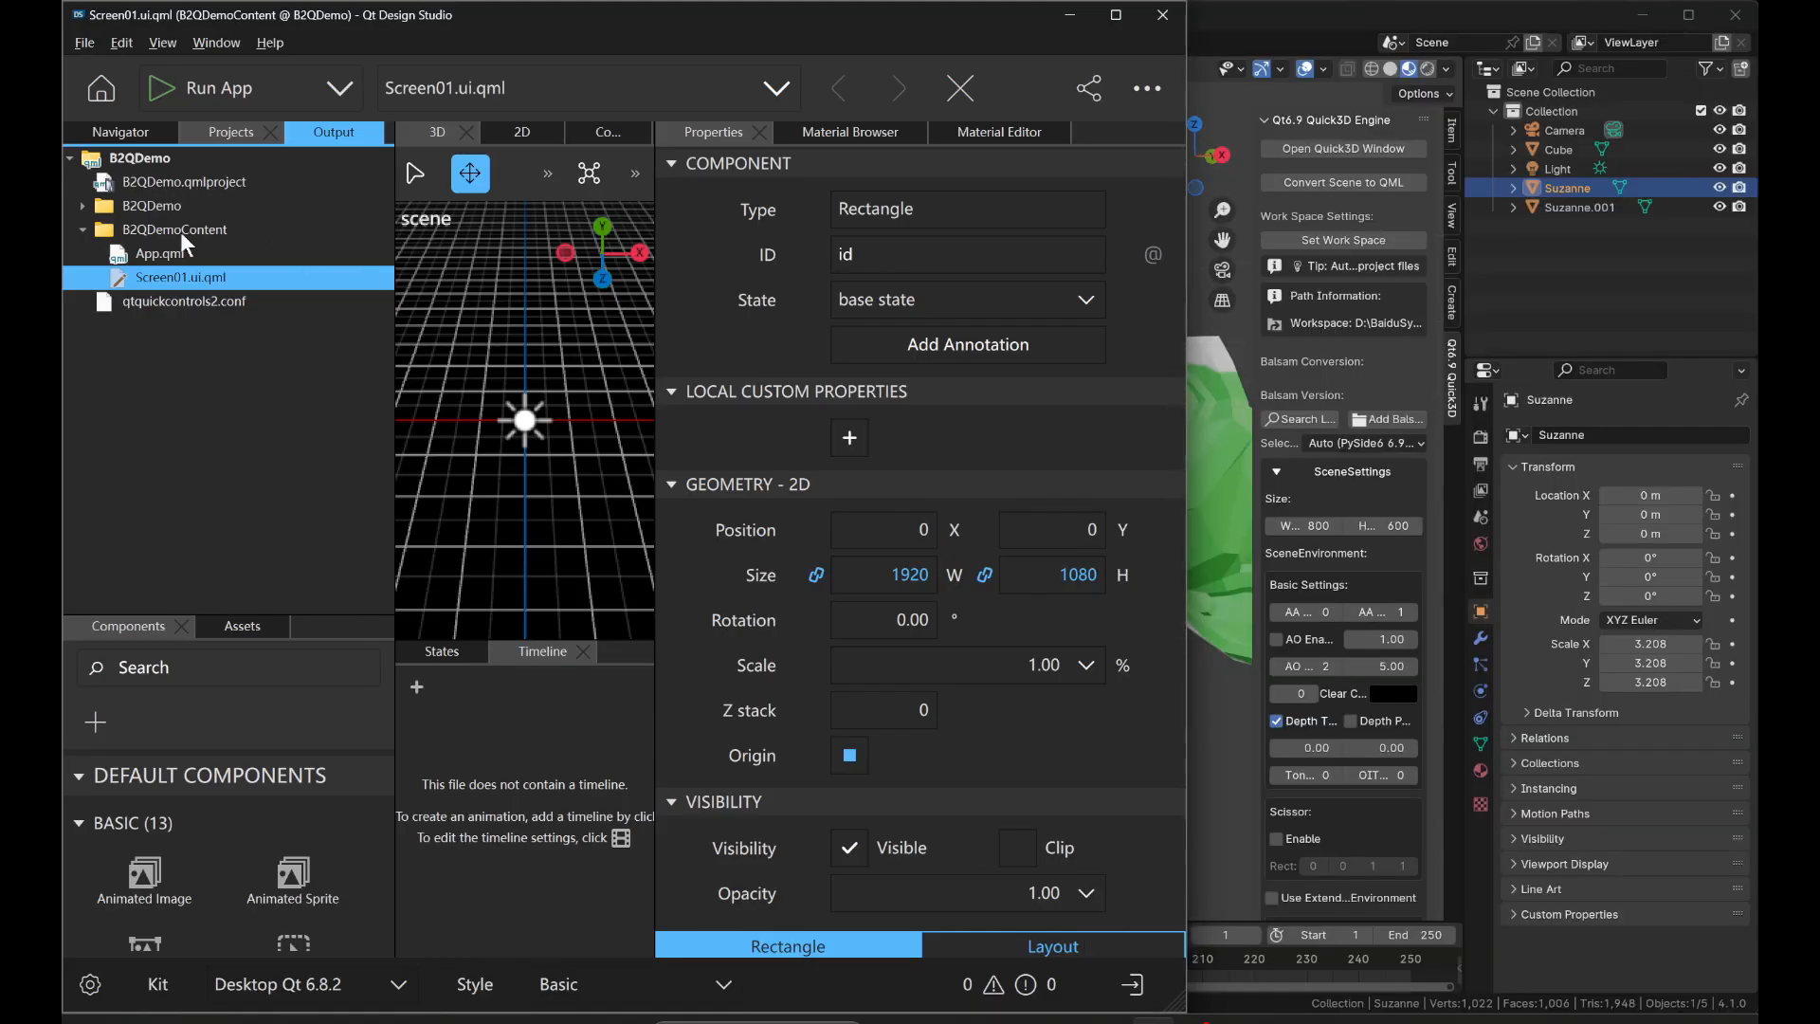
double_click(152, 207)
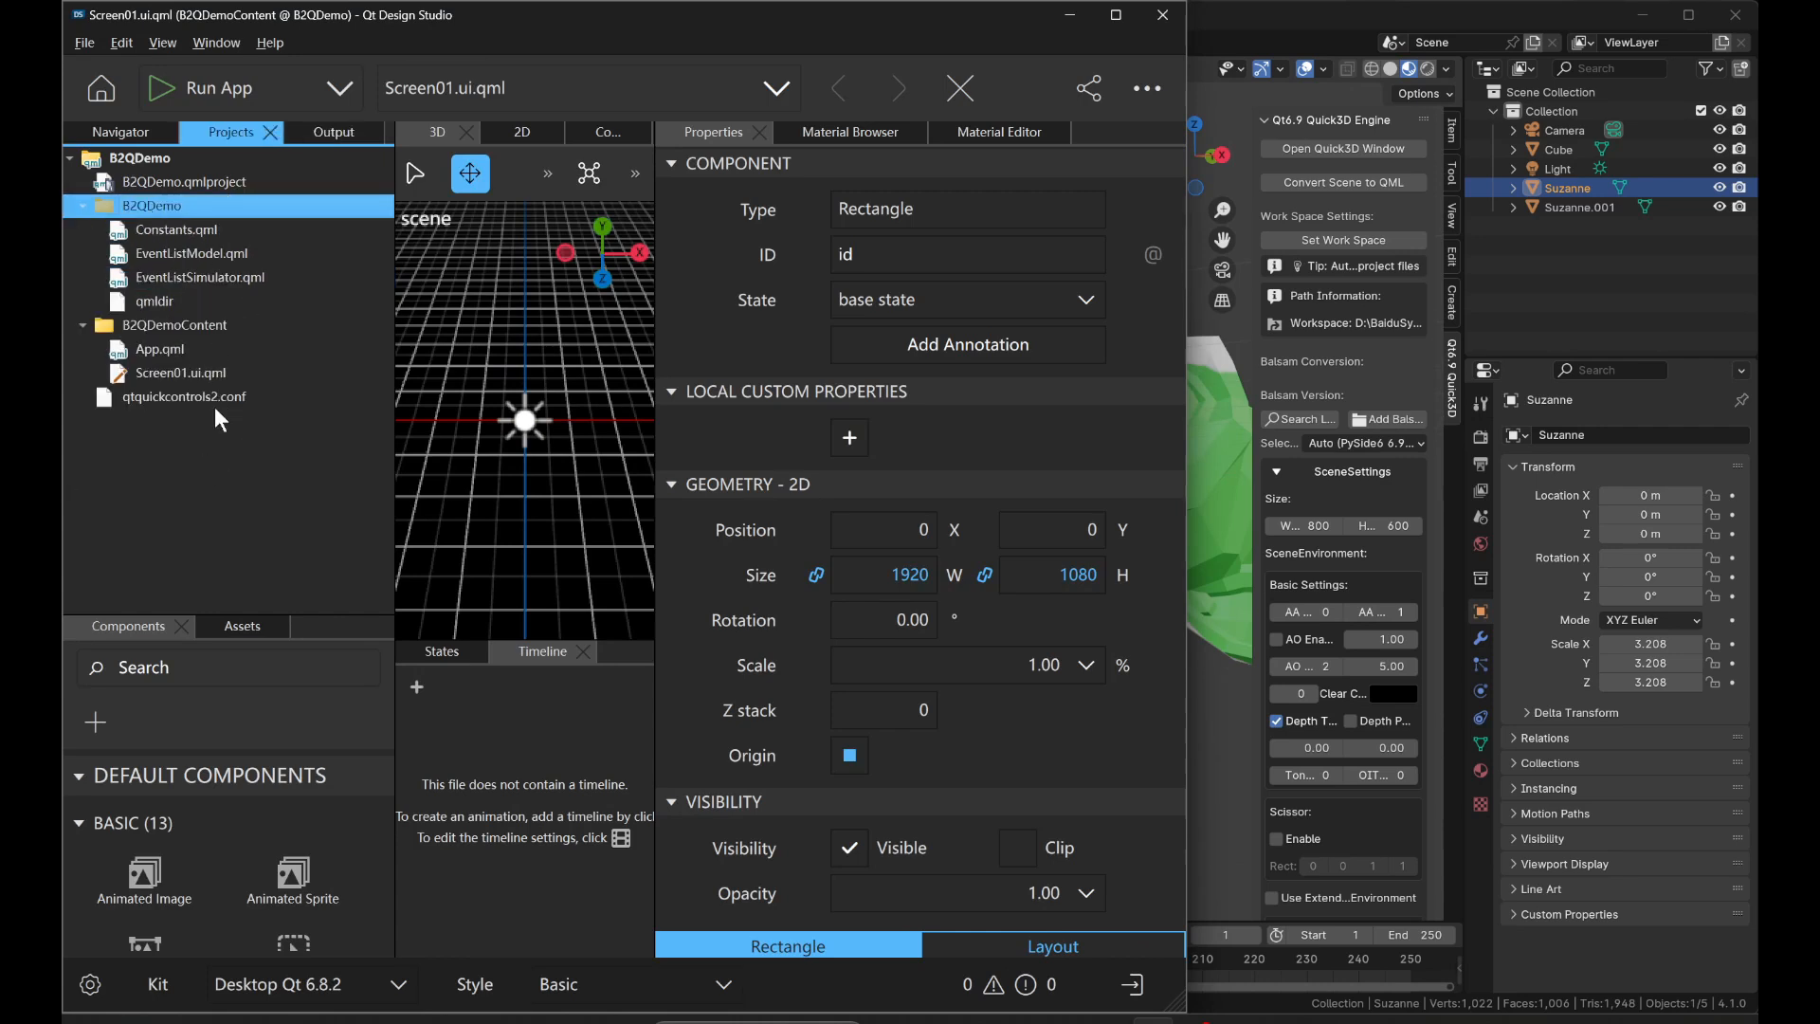
right_click(184, 374)
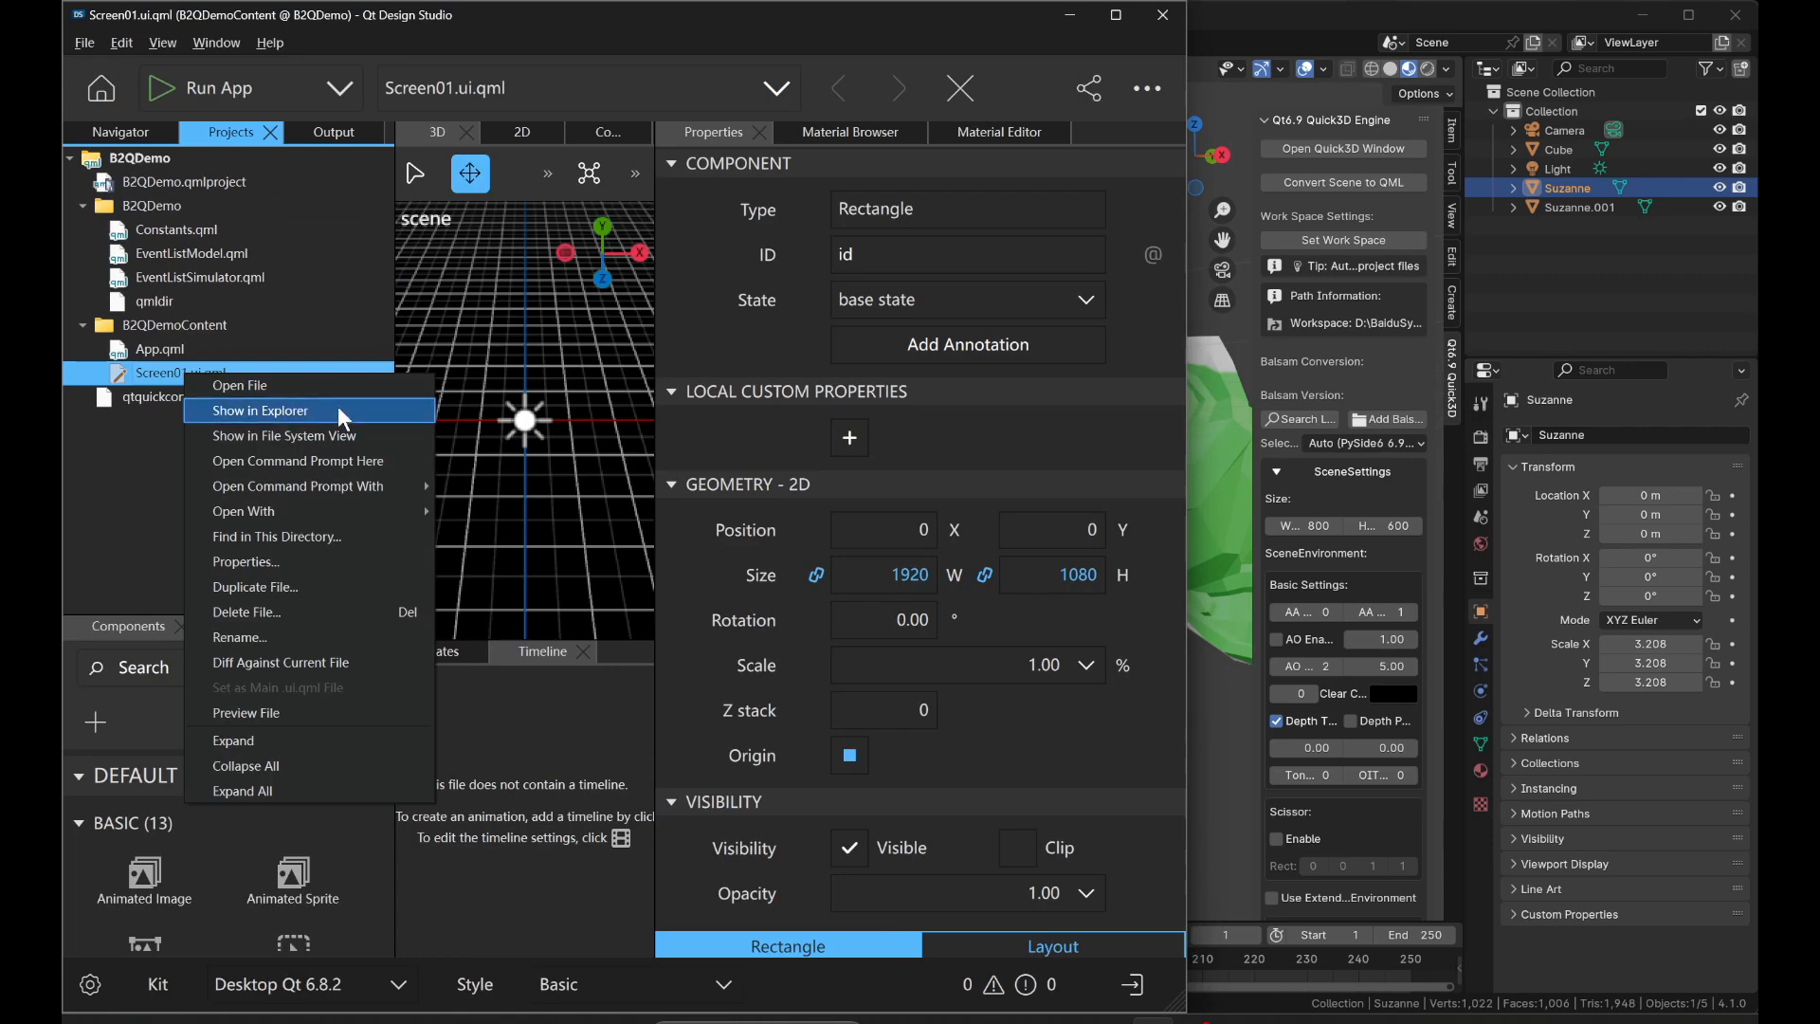
left_click(355, 411)
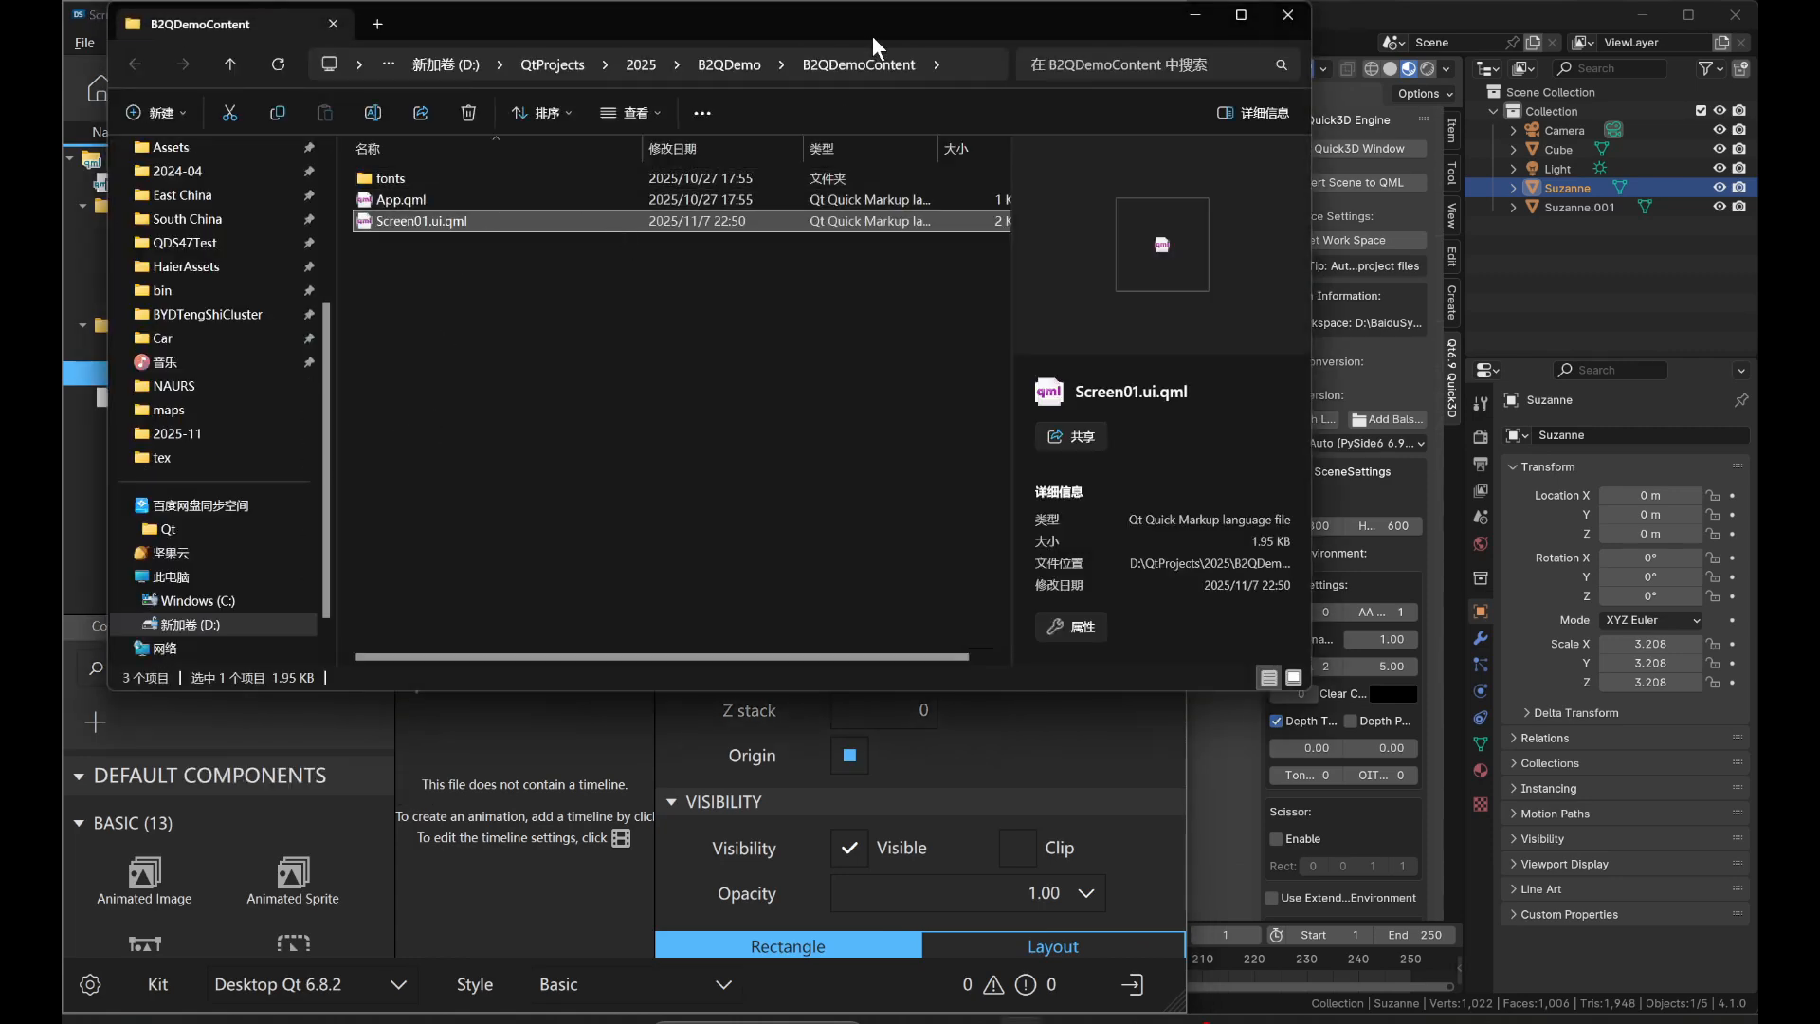
Go up to the B2QDemo project folder containing B2QDemo.qmlproject and select its full path for copying.
left_click(729, 64)
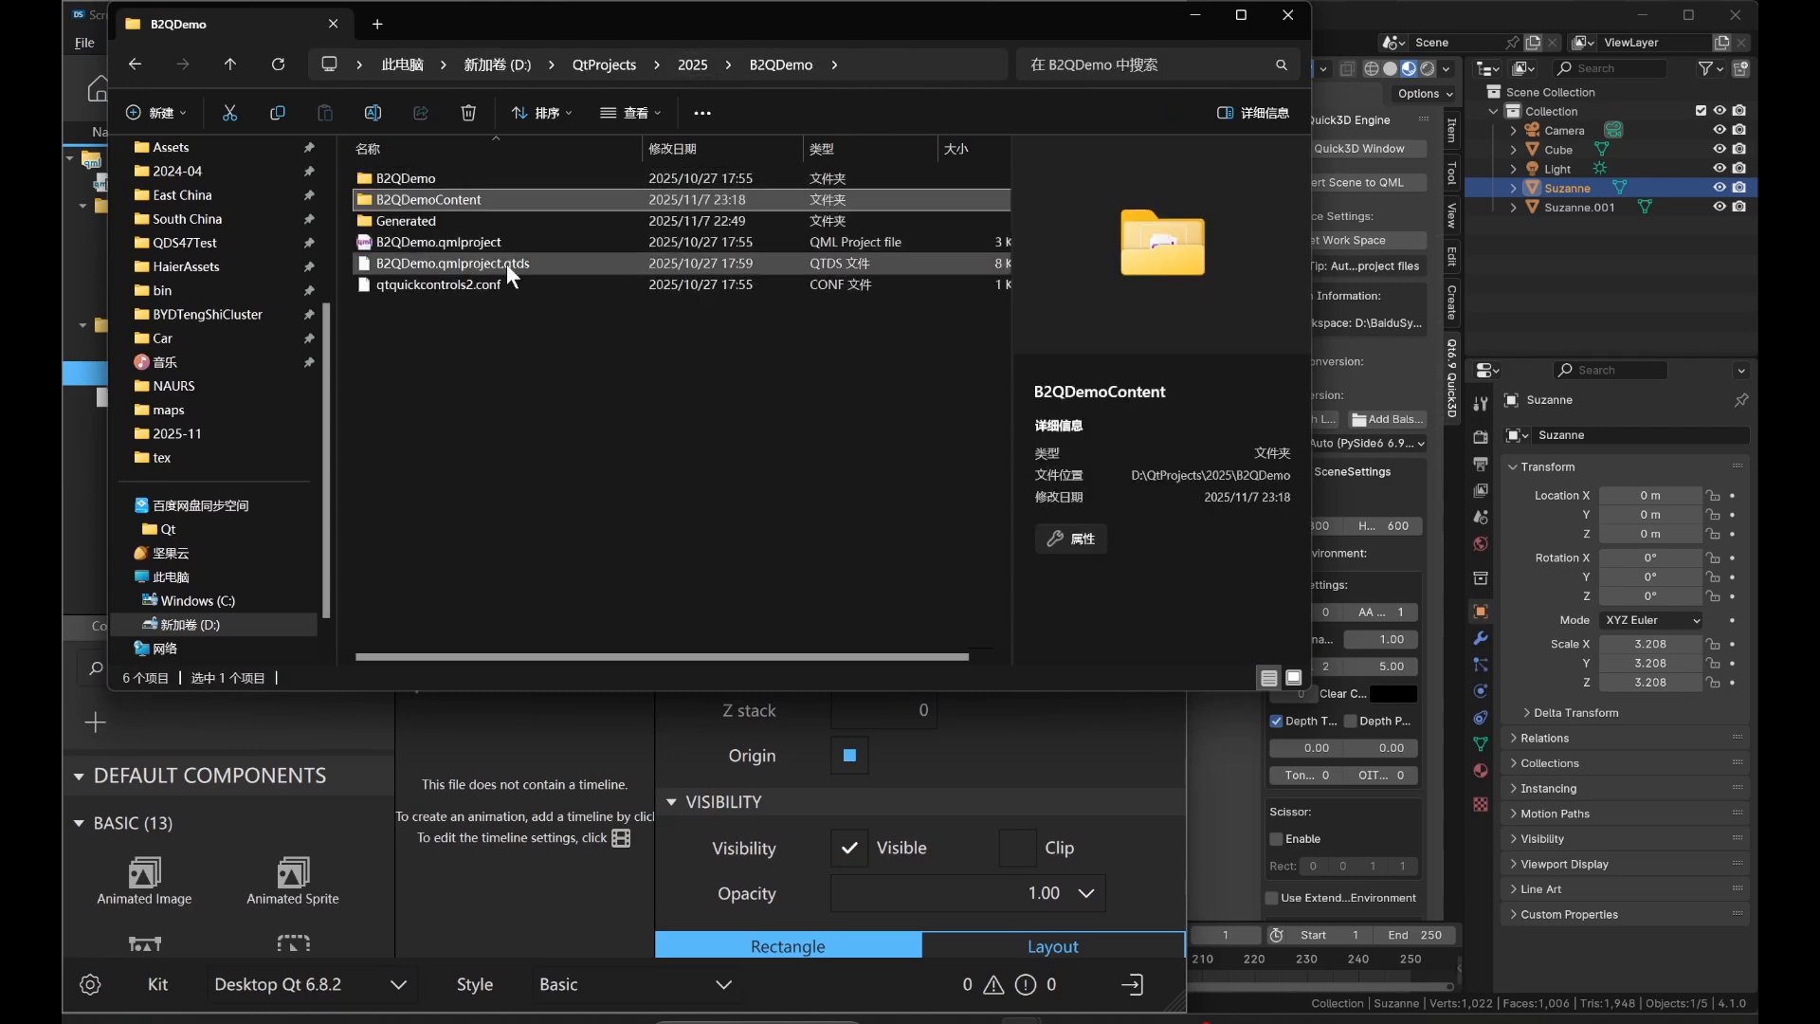
left_click(471, 241)
left_click_drag(658, 43, 743, 320)
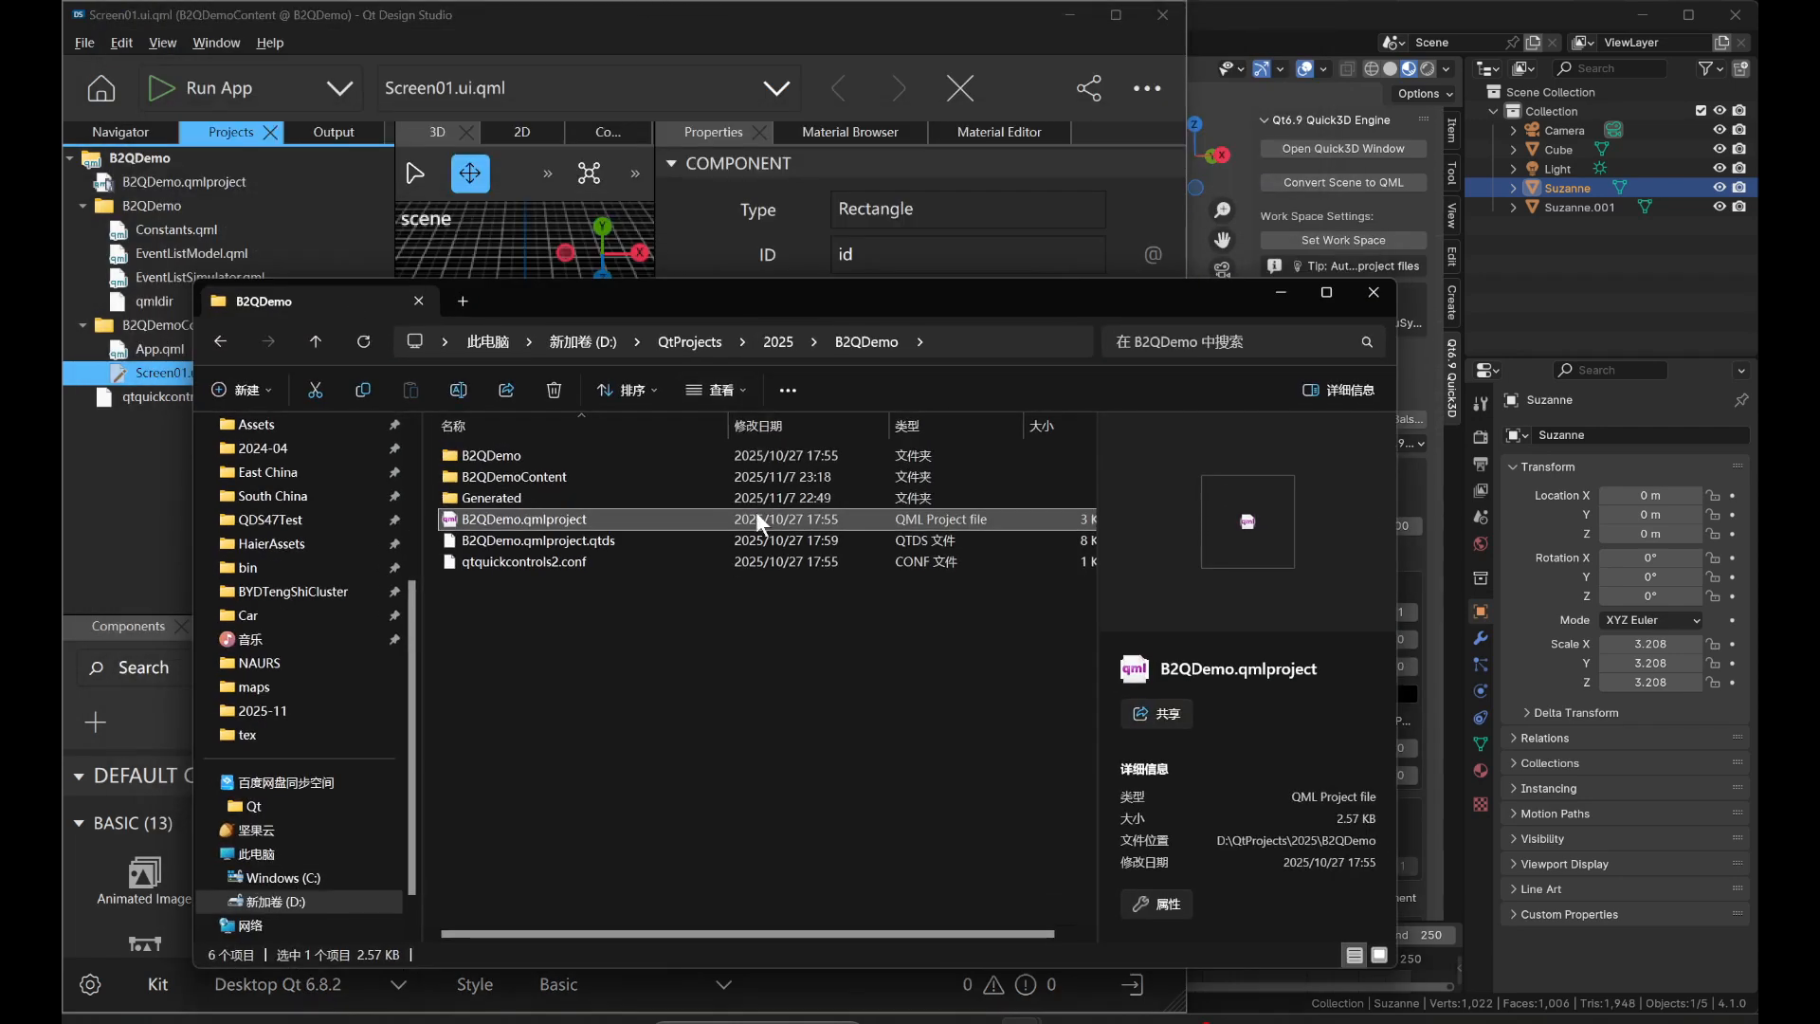
left_click(1024, 343)
key("ctrl+c")
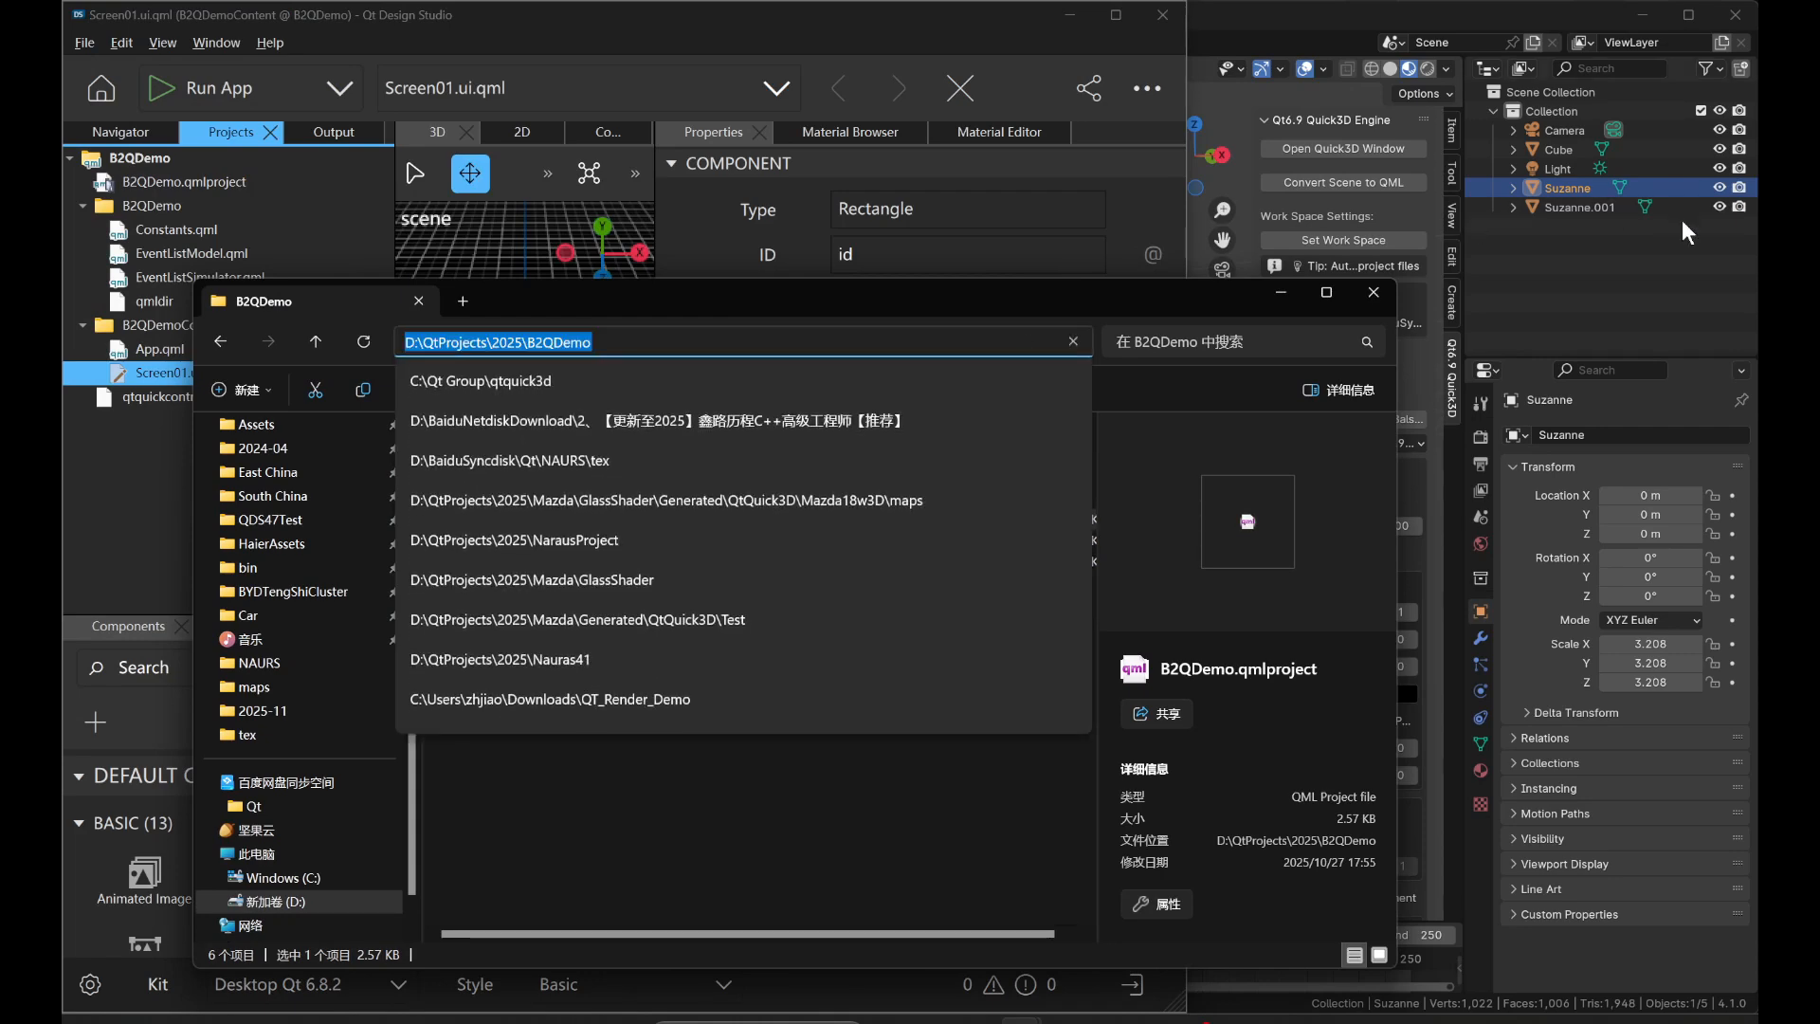
Switch back to Blender and set the Quick3D work space to the D:\QtProjects\2025\B2QDemo project folder.
left_click(1633, 277)
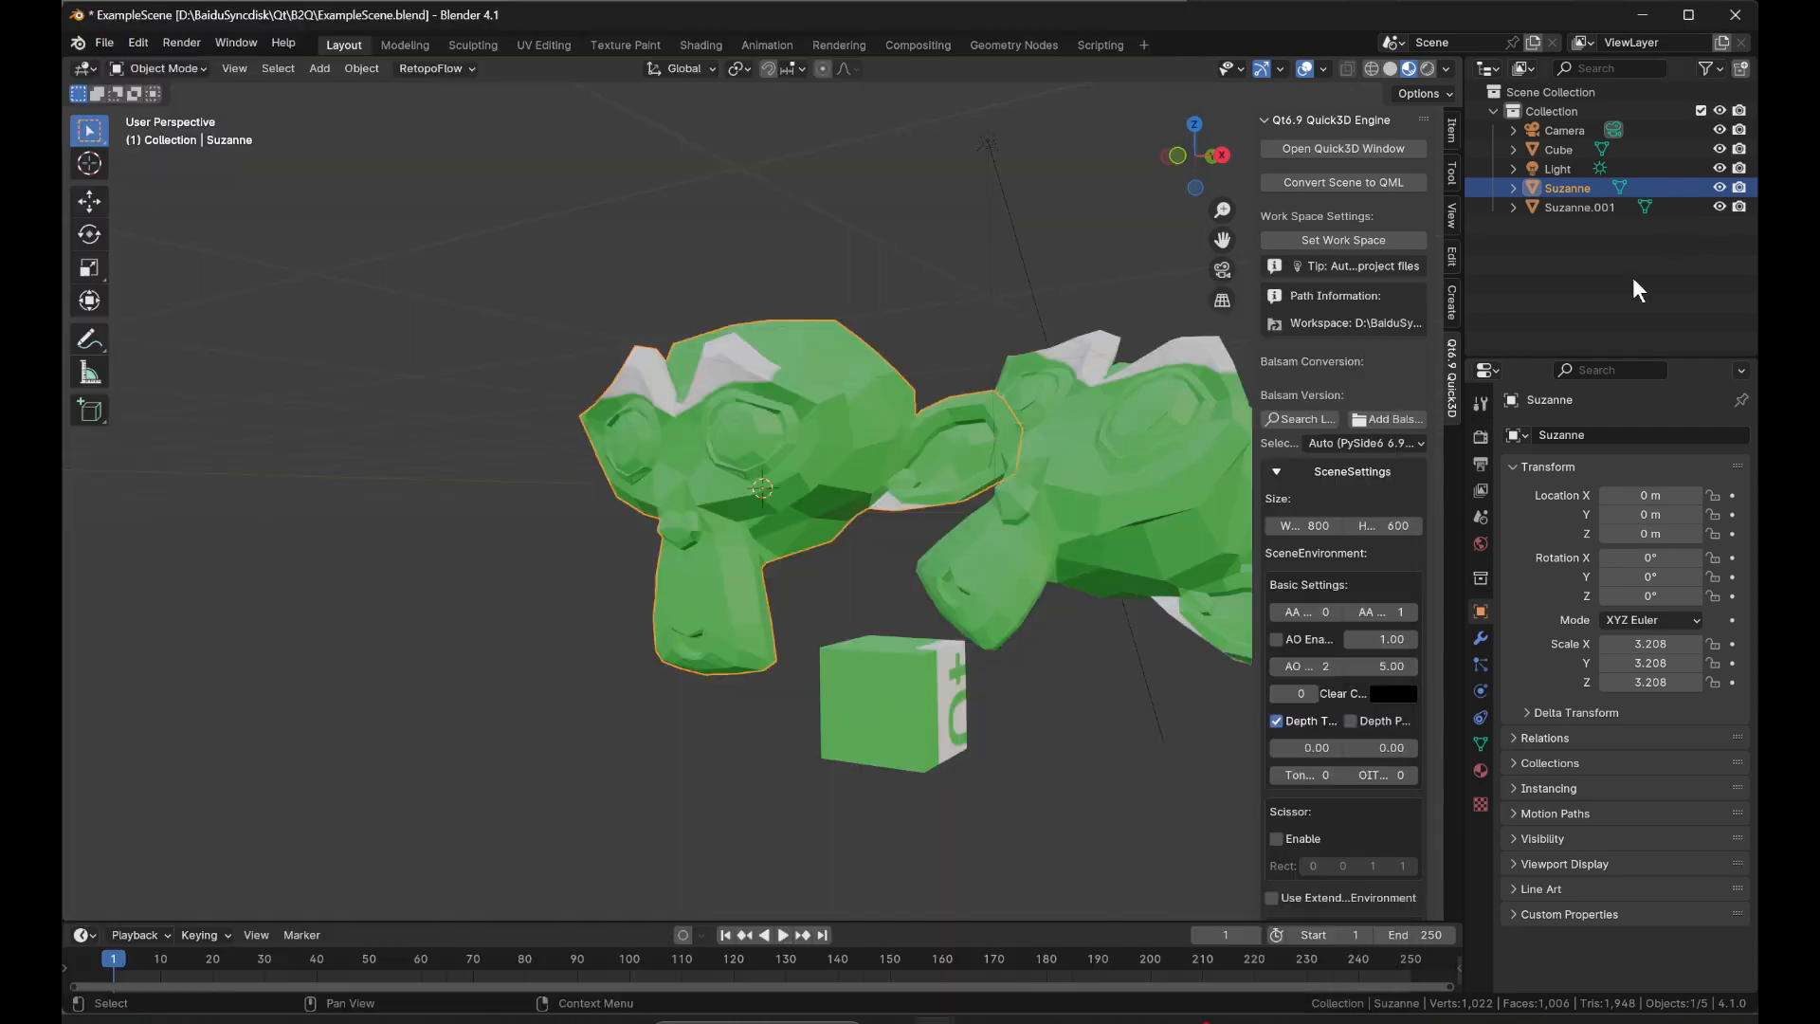
left_click(1356, 243)
left_click(1019, 252)
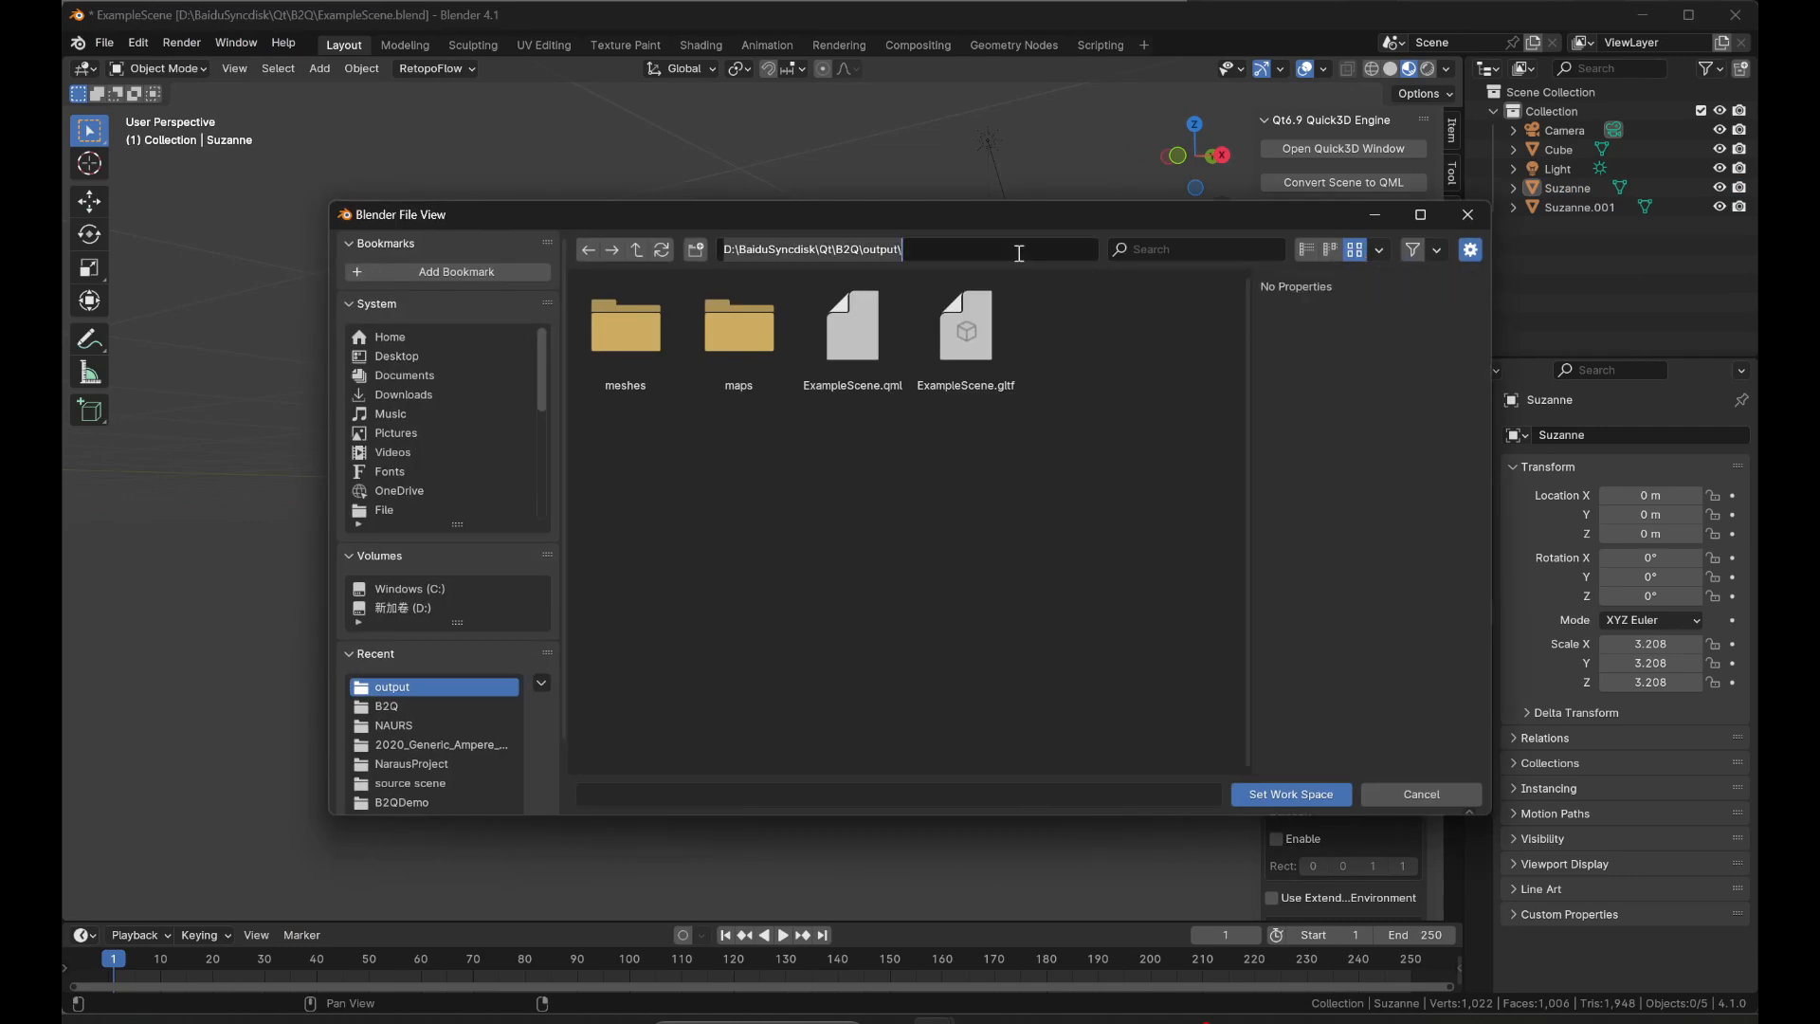
key("ctrl+a")
key("ctrl+v")
key("Return")
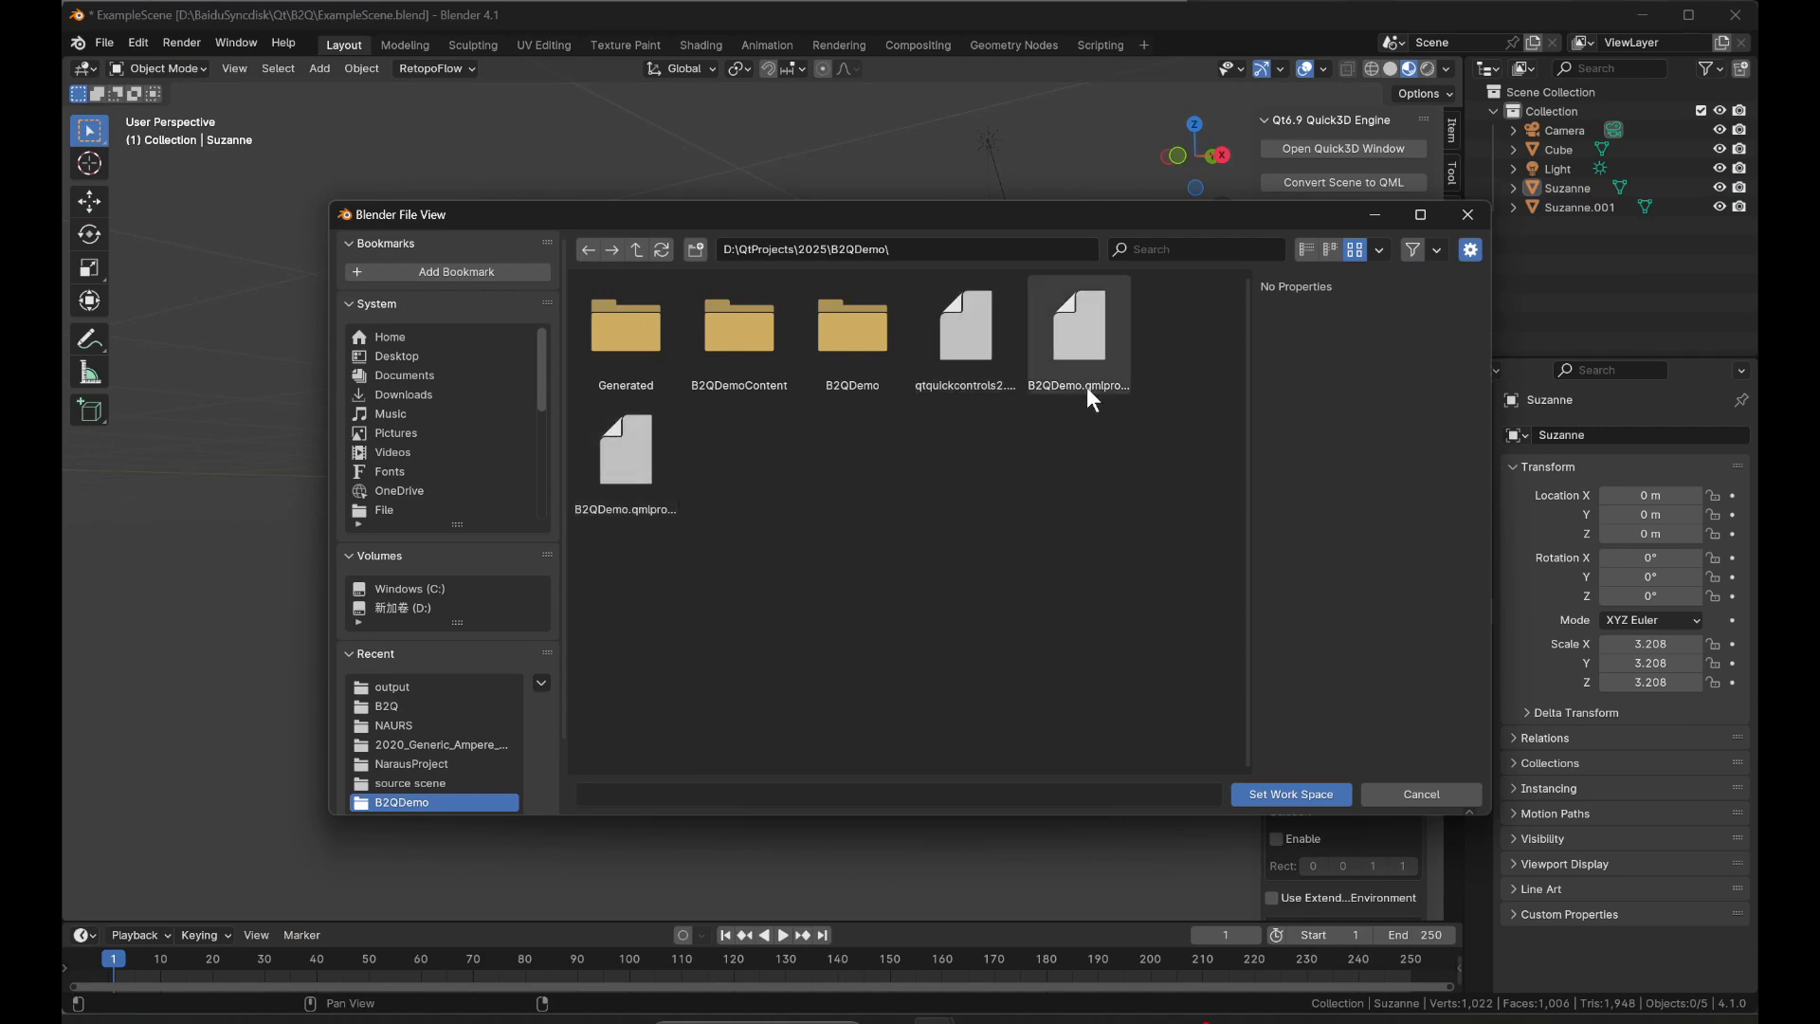
left_click(1292, 794)
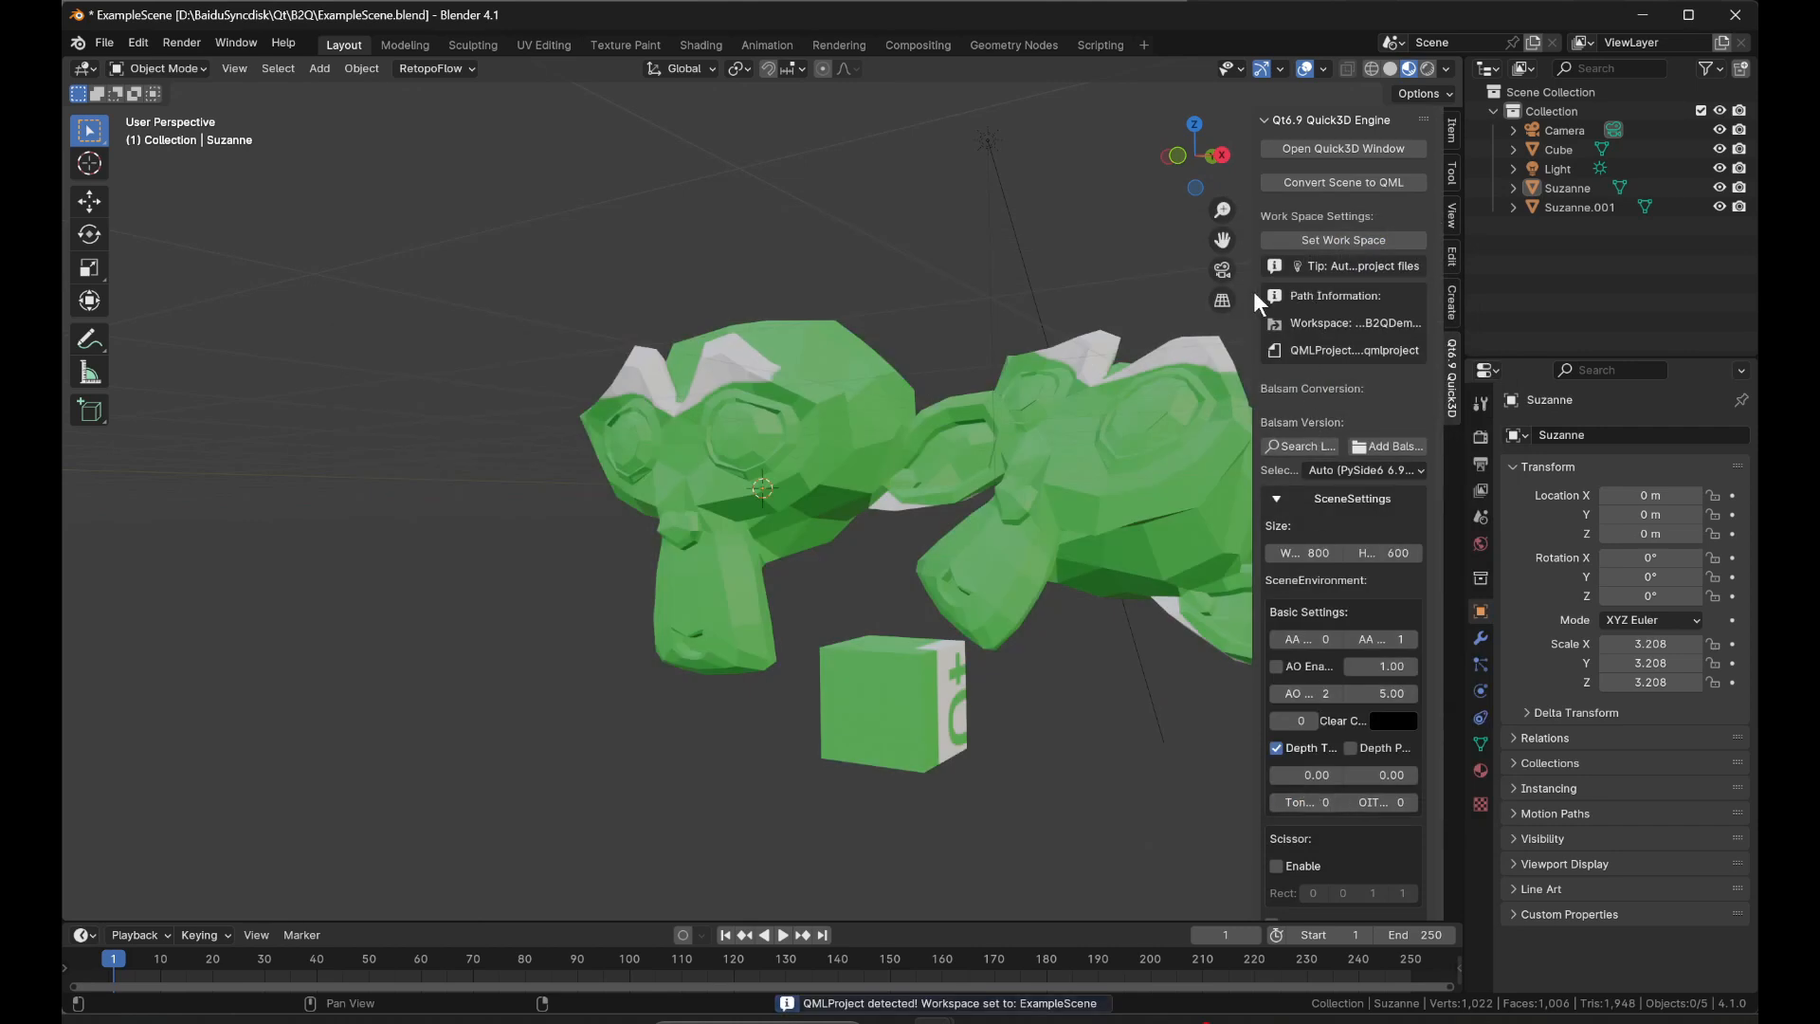
Widen the Quick3D settings, convert the scene to QML, save the Blender file, and run the conversion again.
left_click_drag(1250, 291, 1086, 291)
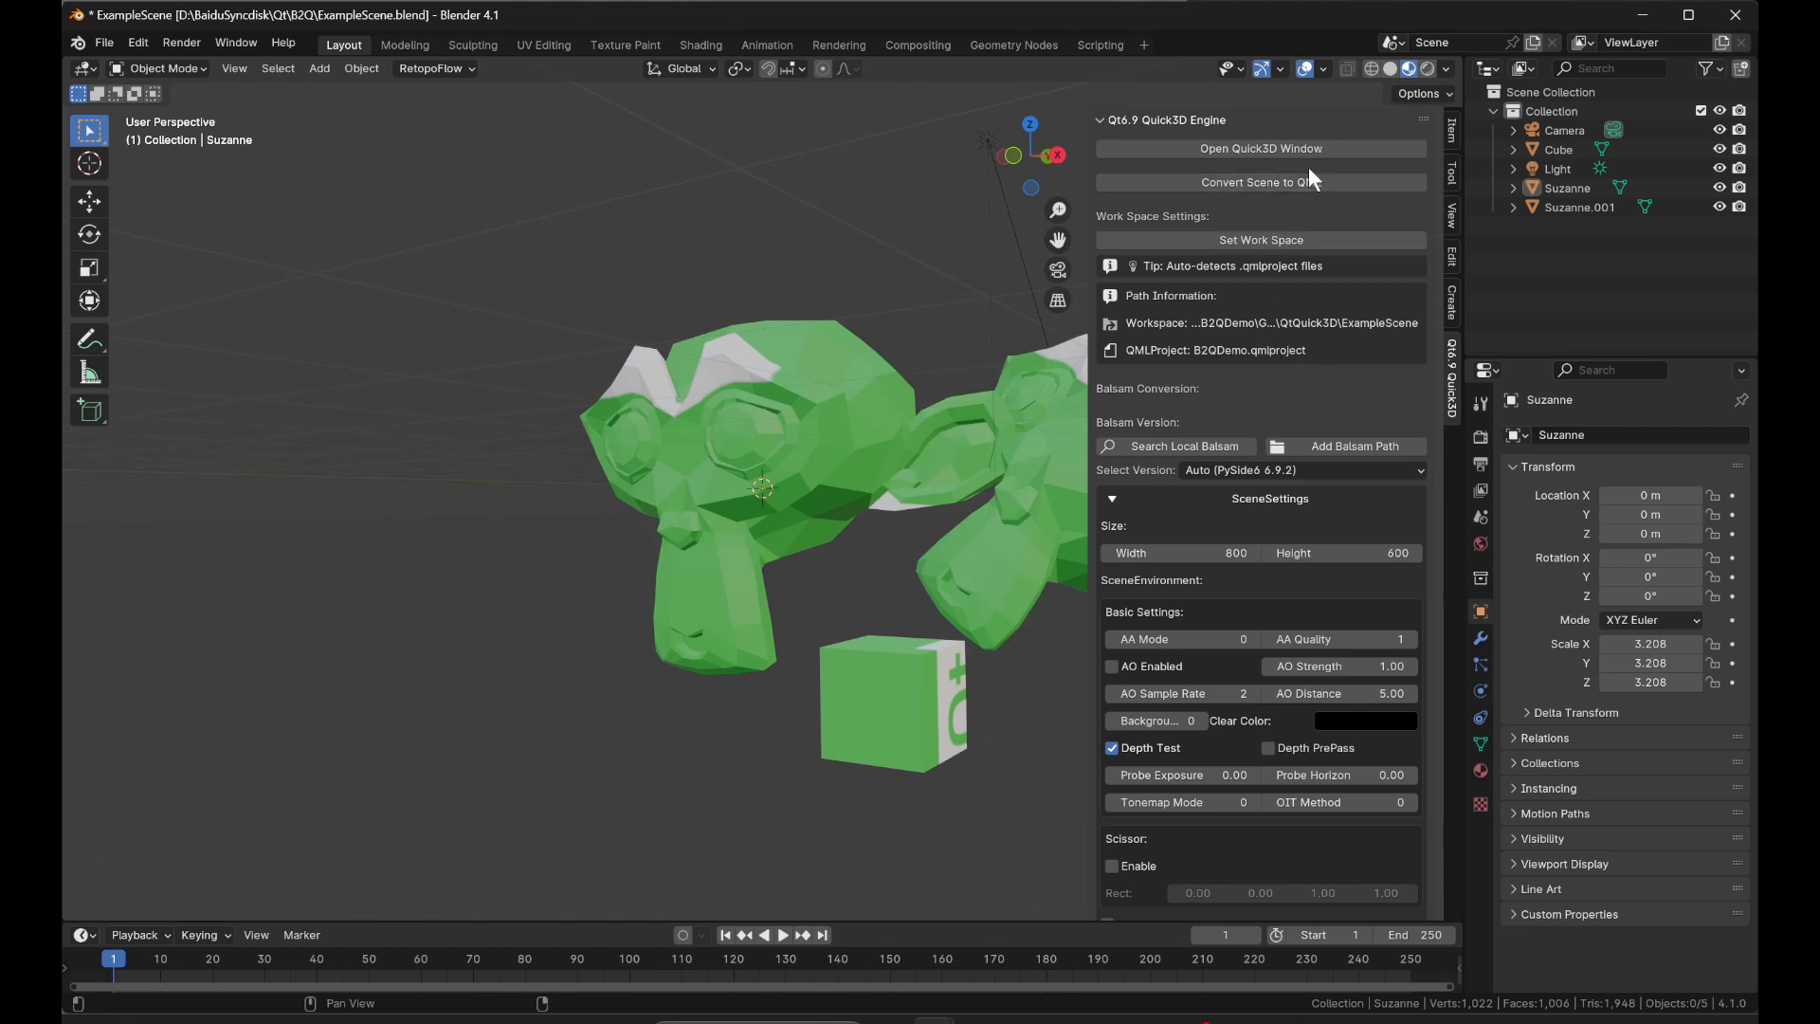
left_click(1337, 180)
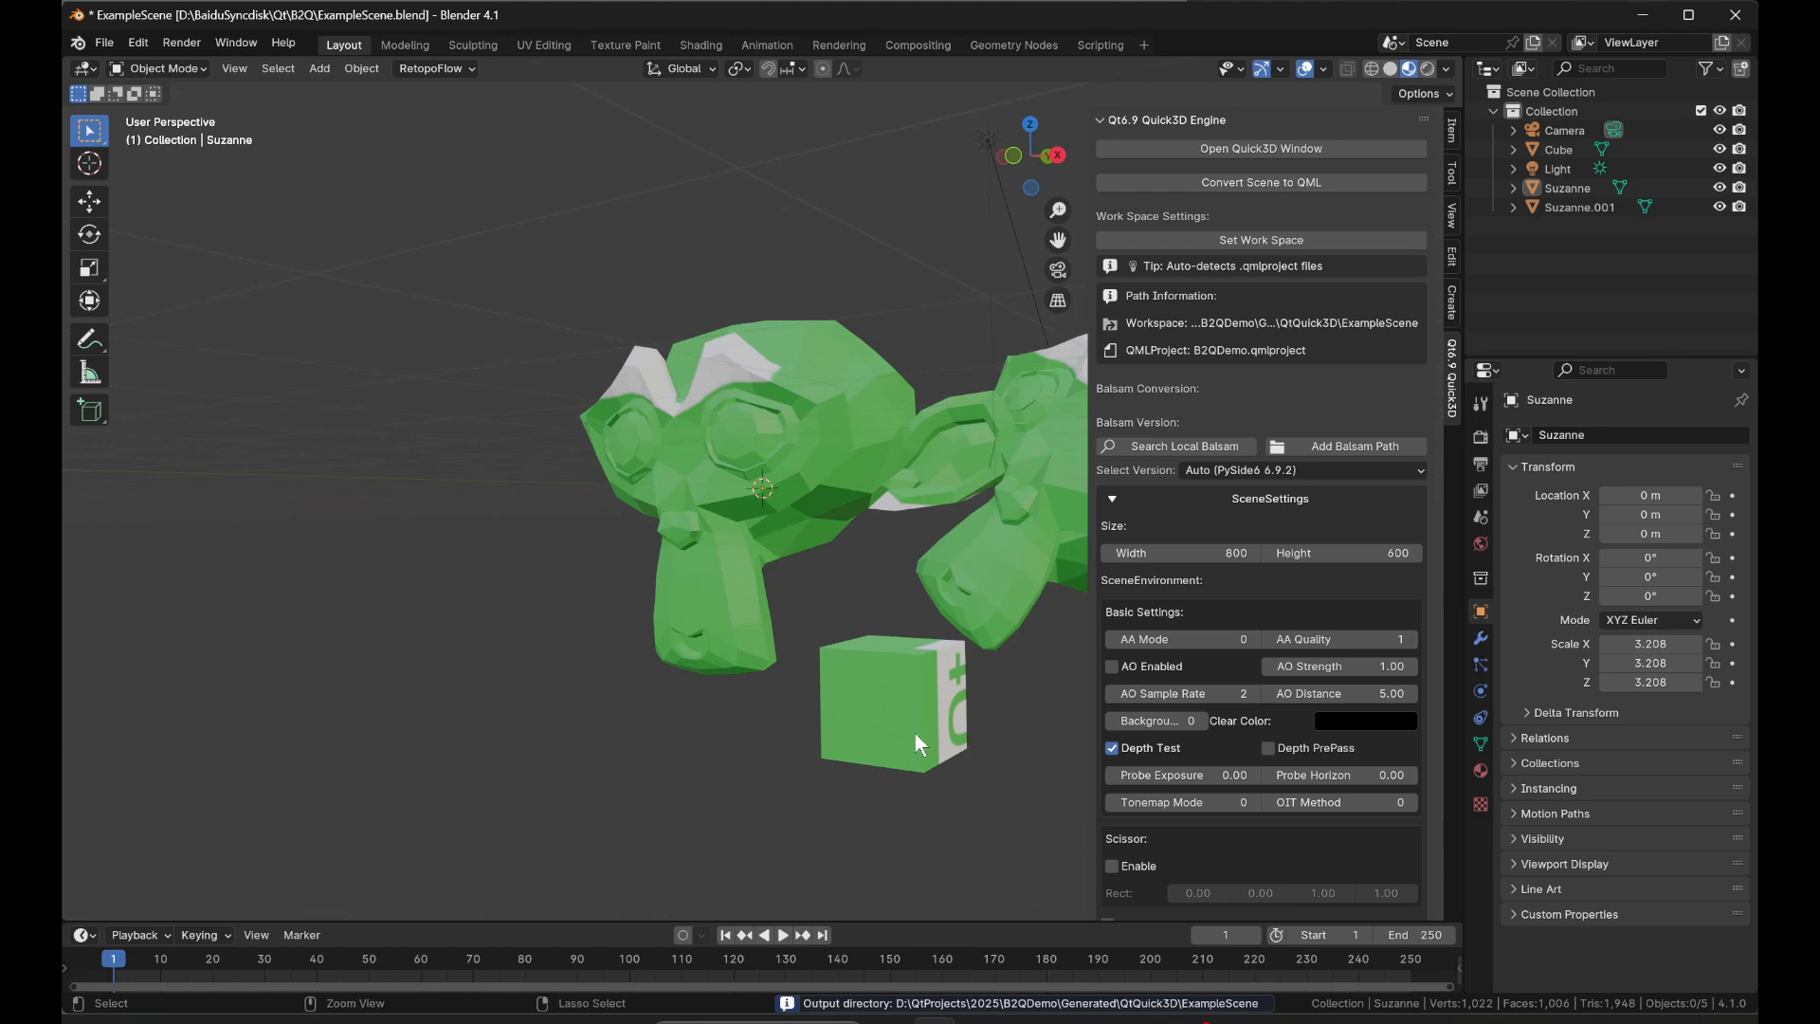
key("ctrl+s")
left_click(1316, 186)
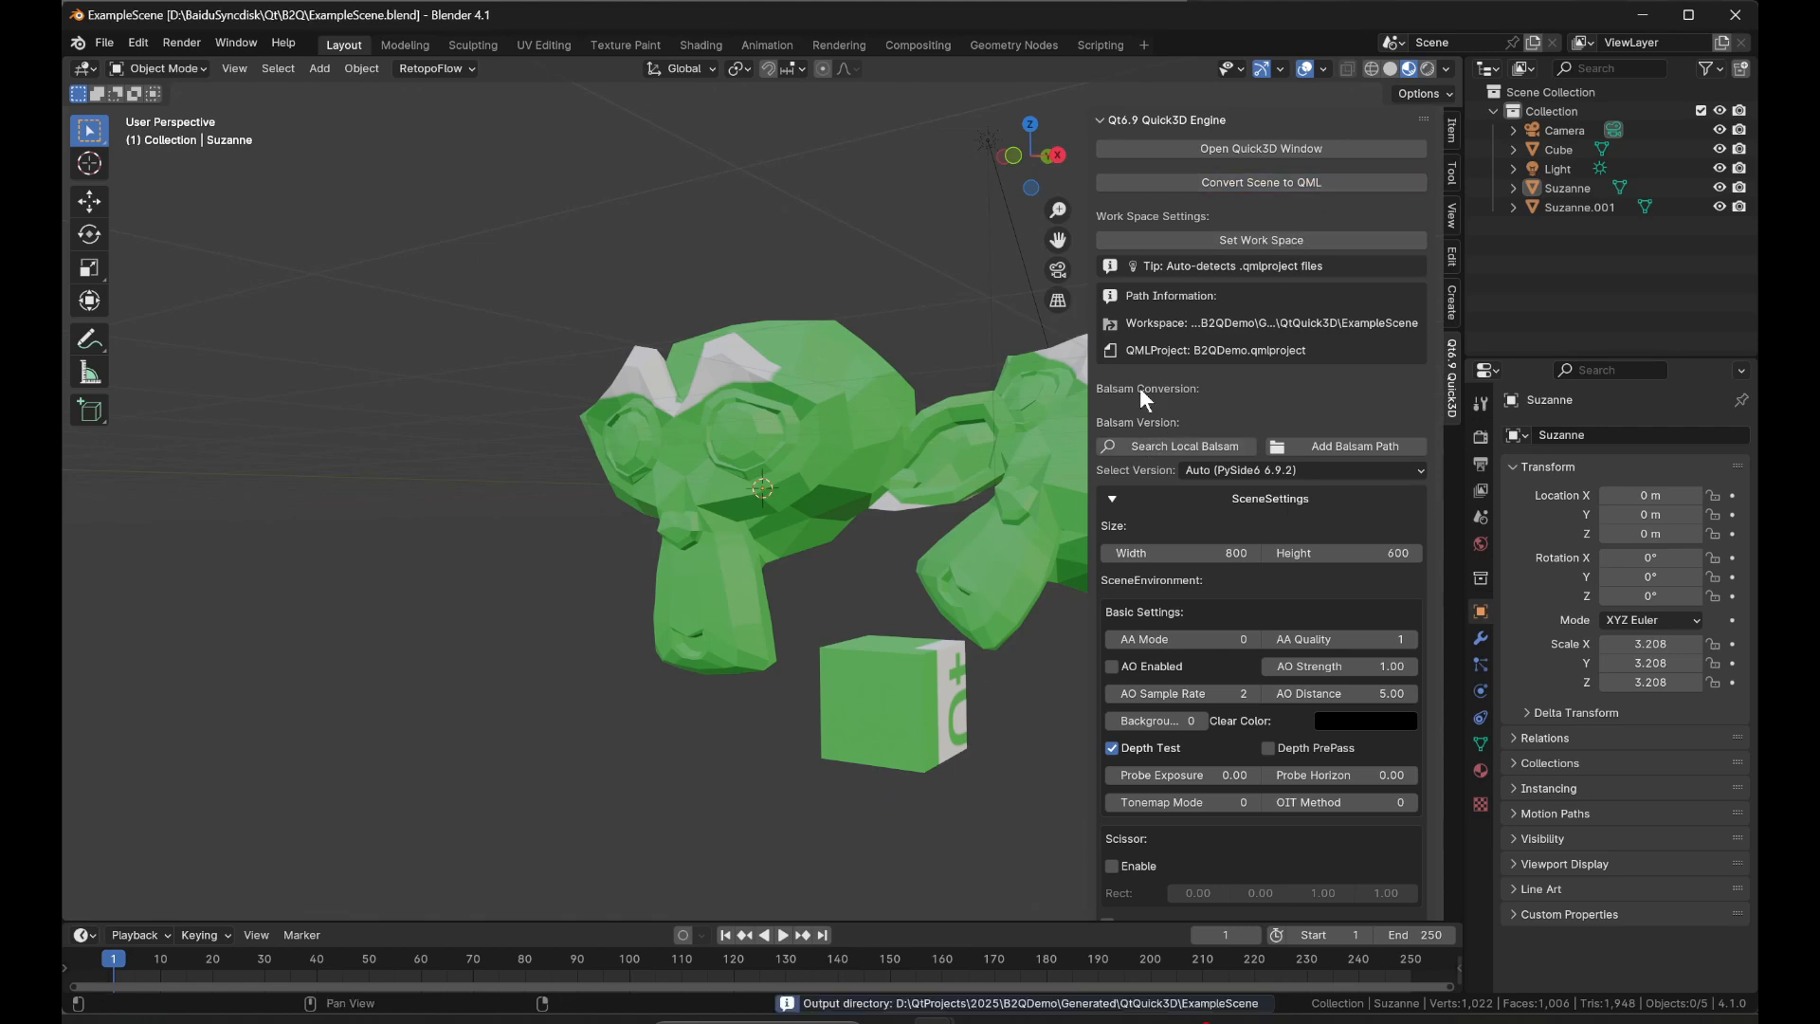
Open the Info Log and check the output directory of the QML conversion.
mouse_move(1022, 1021)
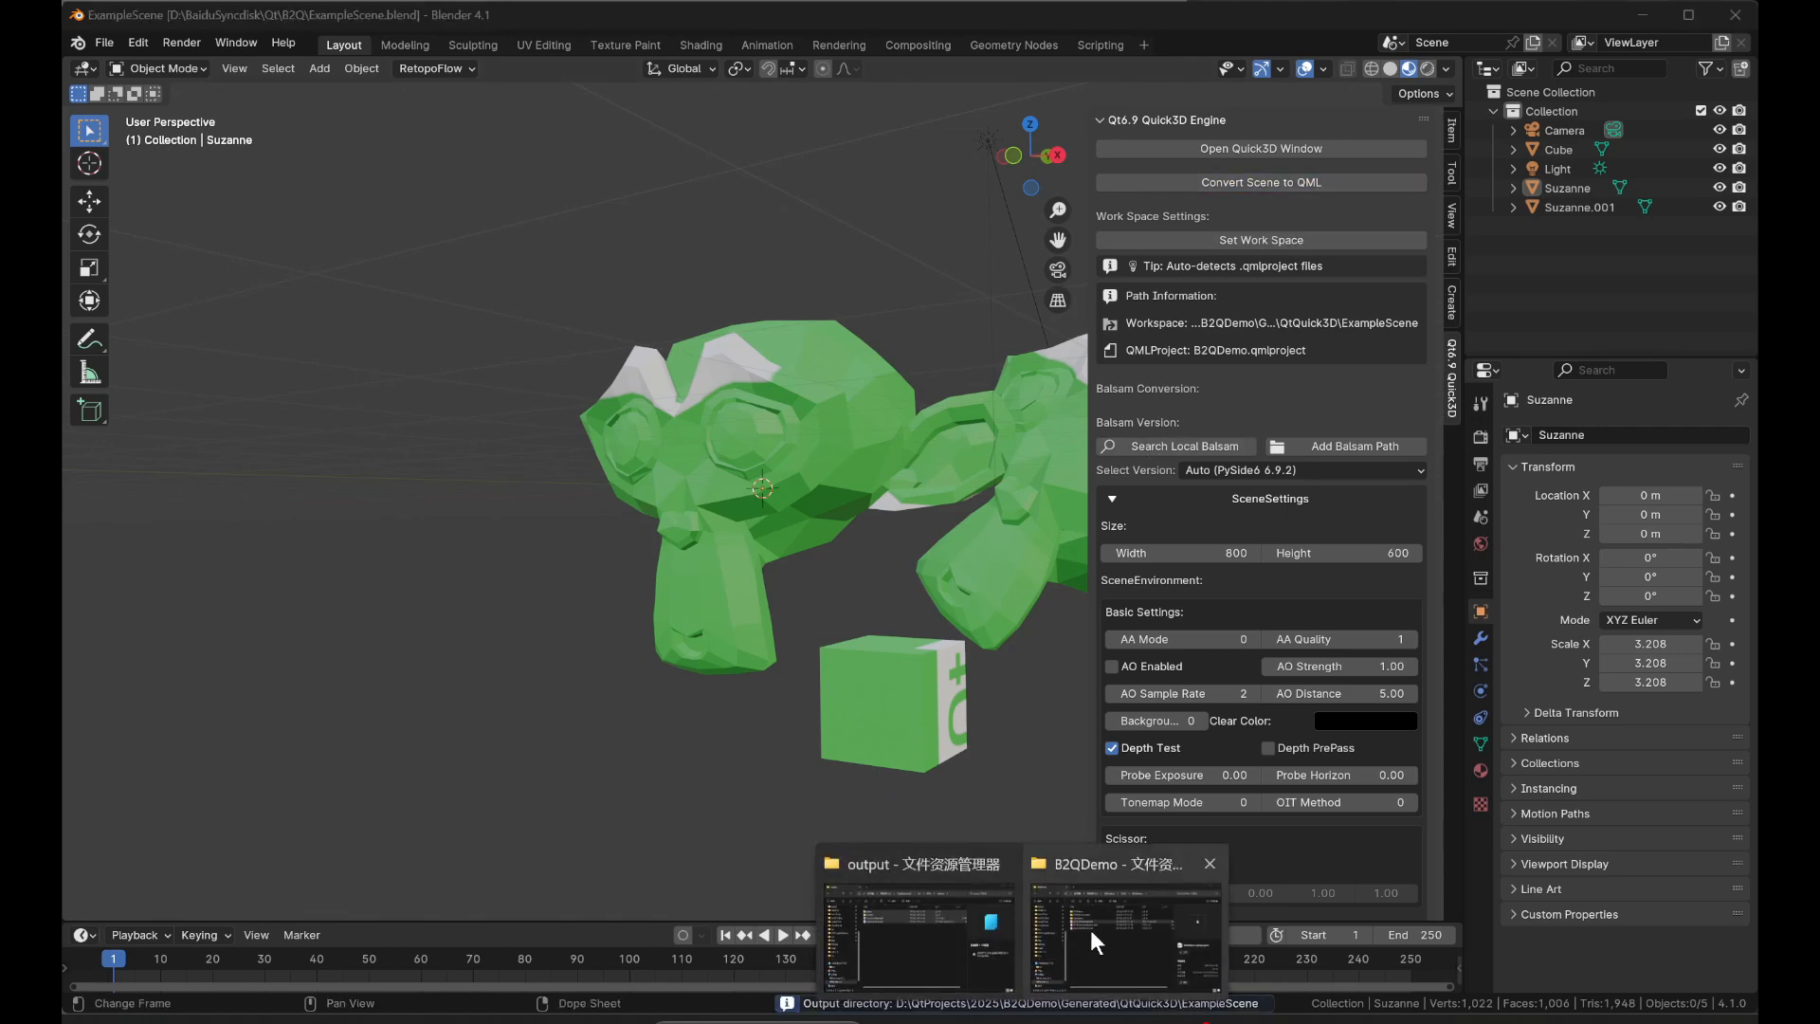
left_click(1257, 1004)
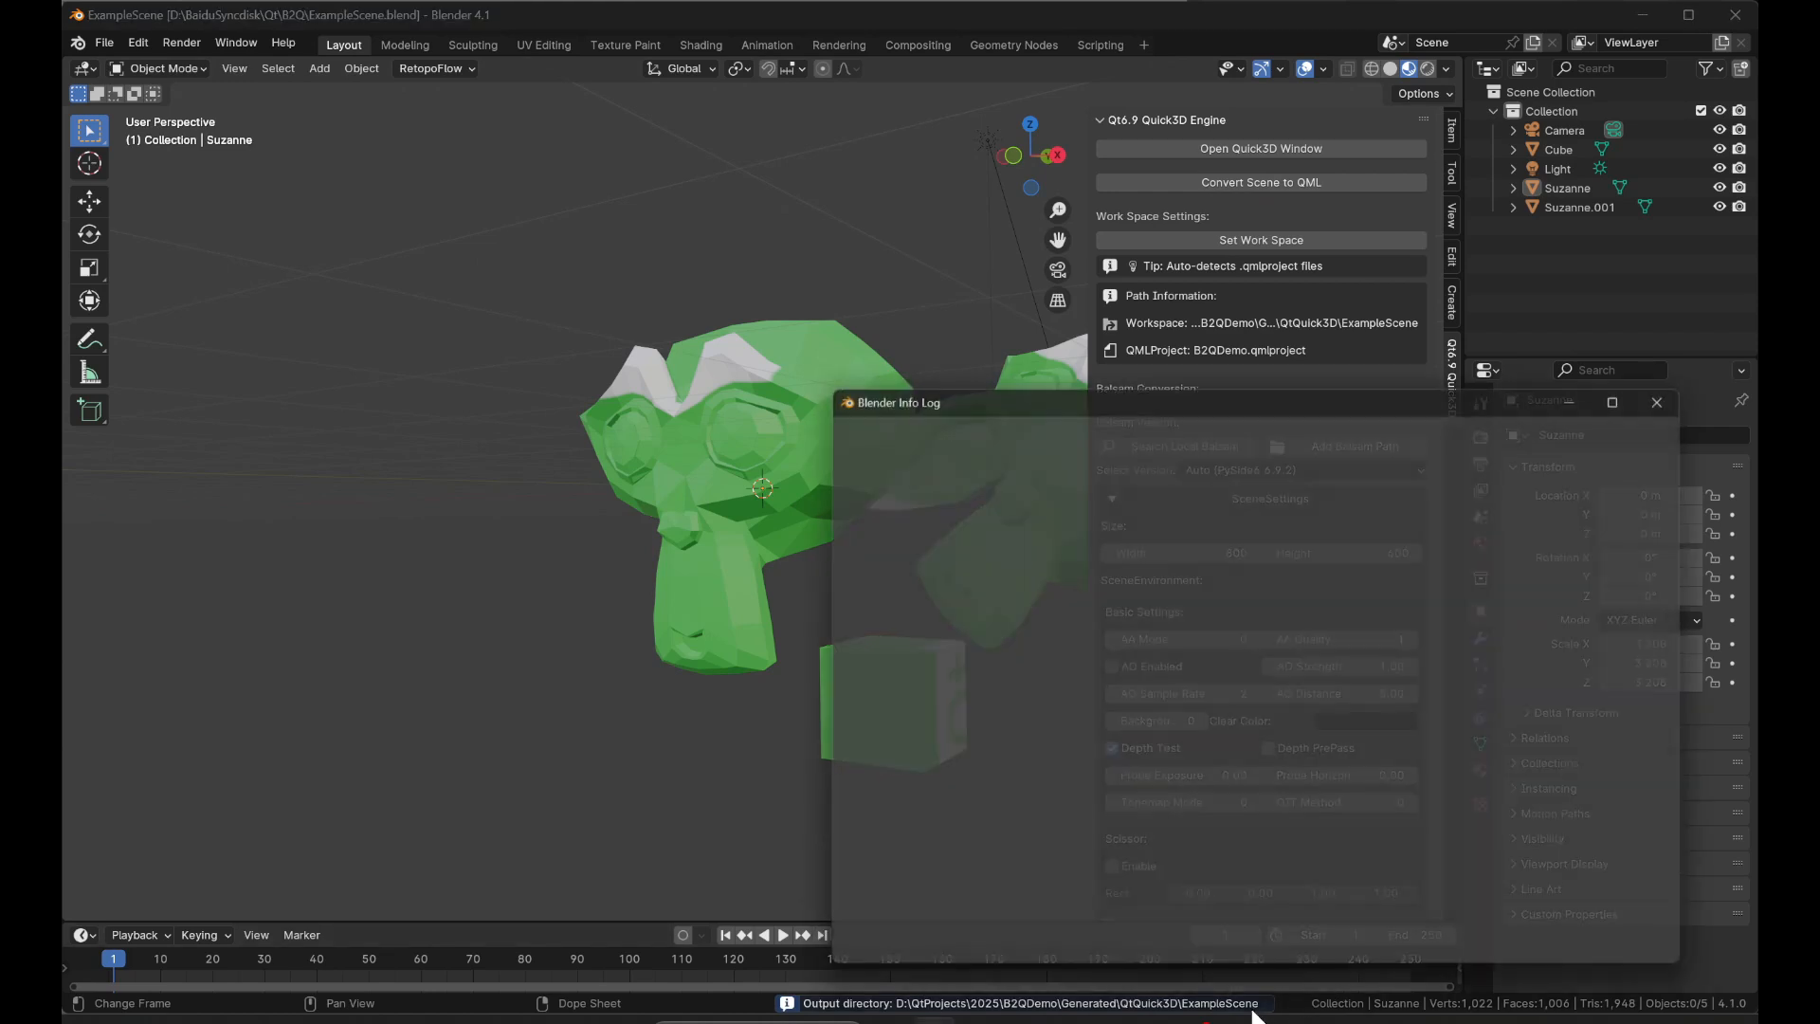
left_click(1079, 951)
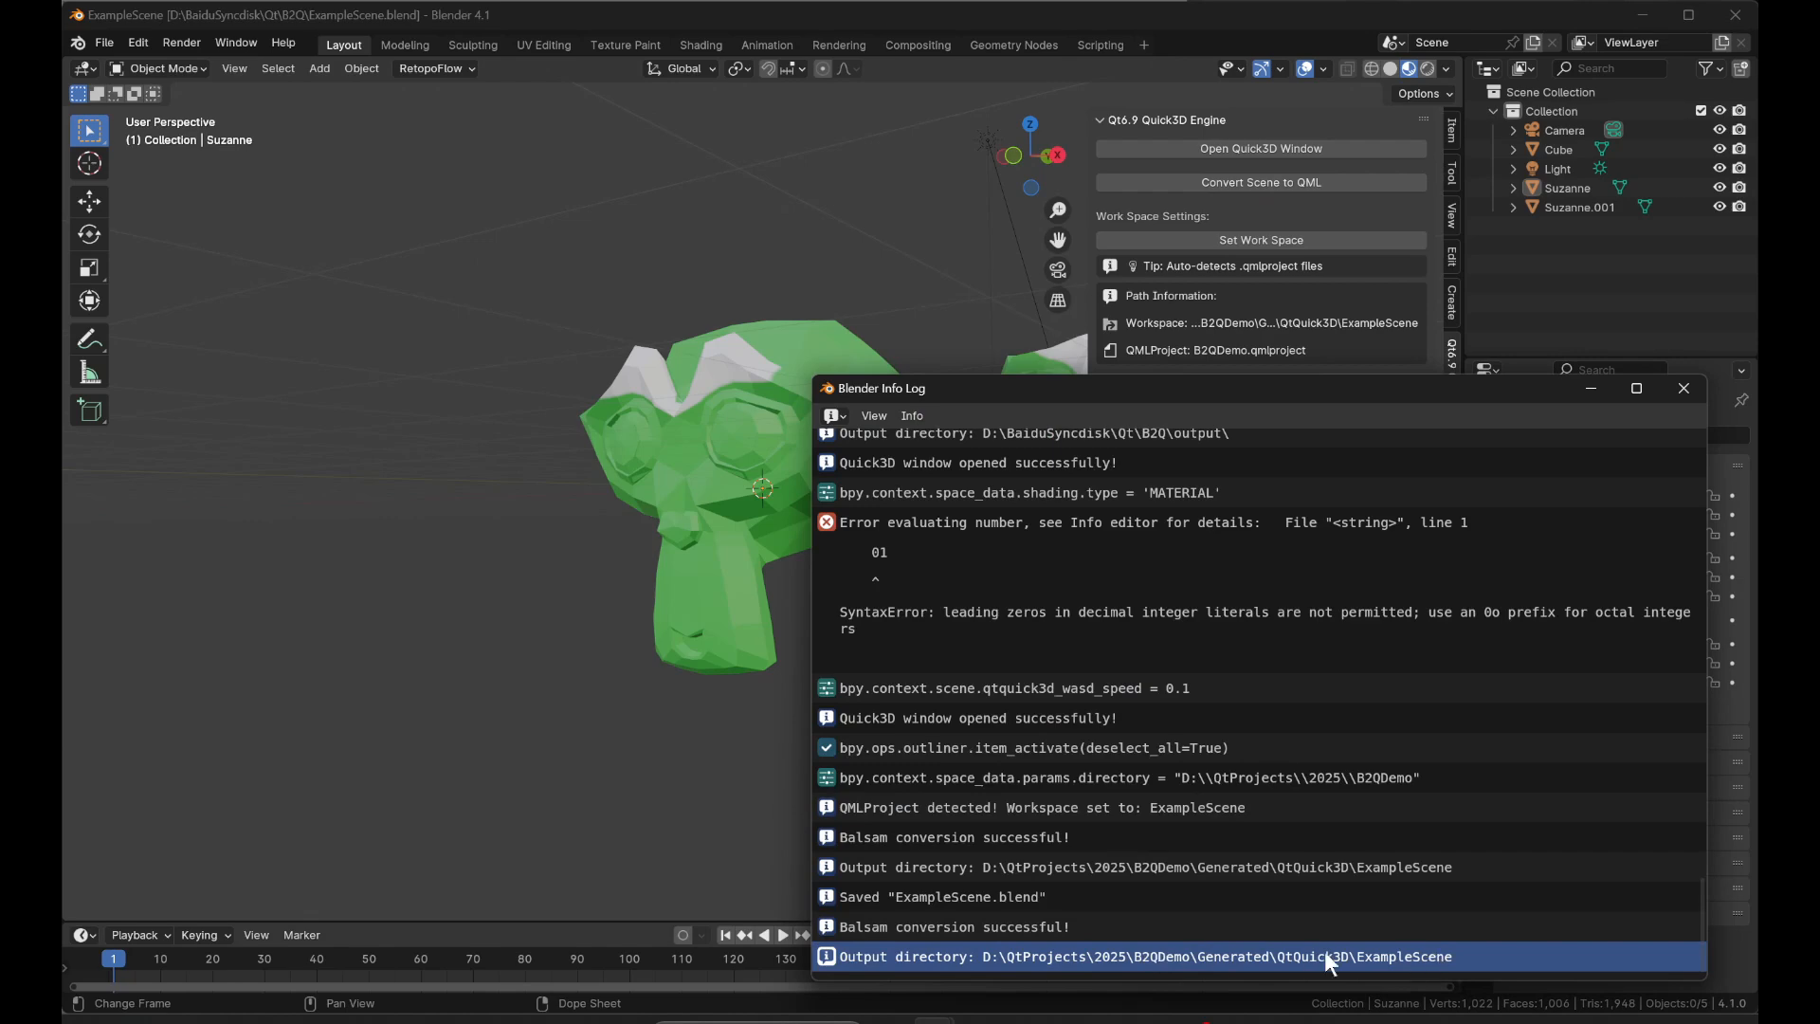
Switch to the B2QDemo folder in File Explorer and open Generated\QtQuick3D\ExampleScene to view the converted files.
mouse_move(1022, 1019)
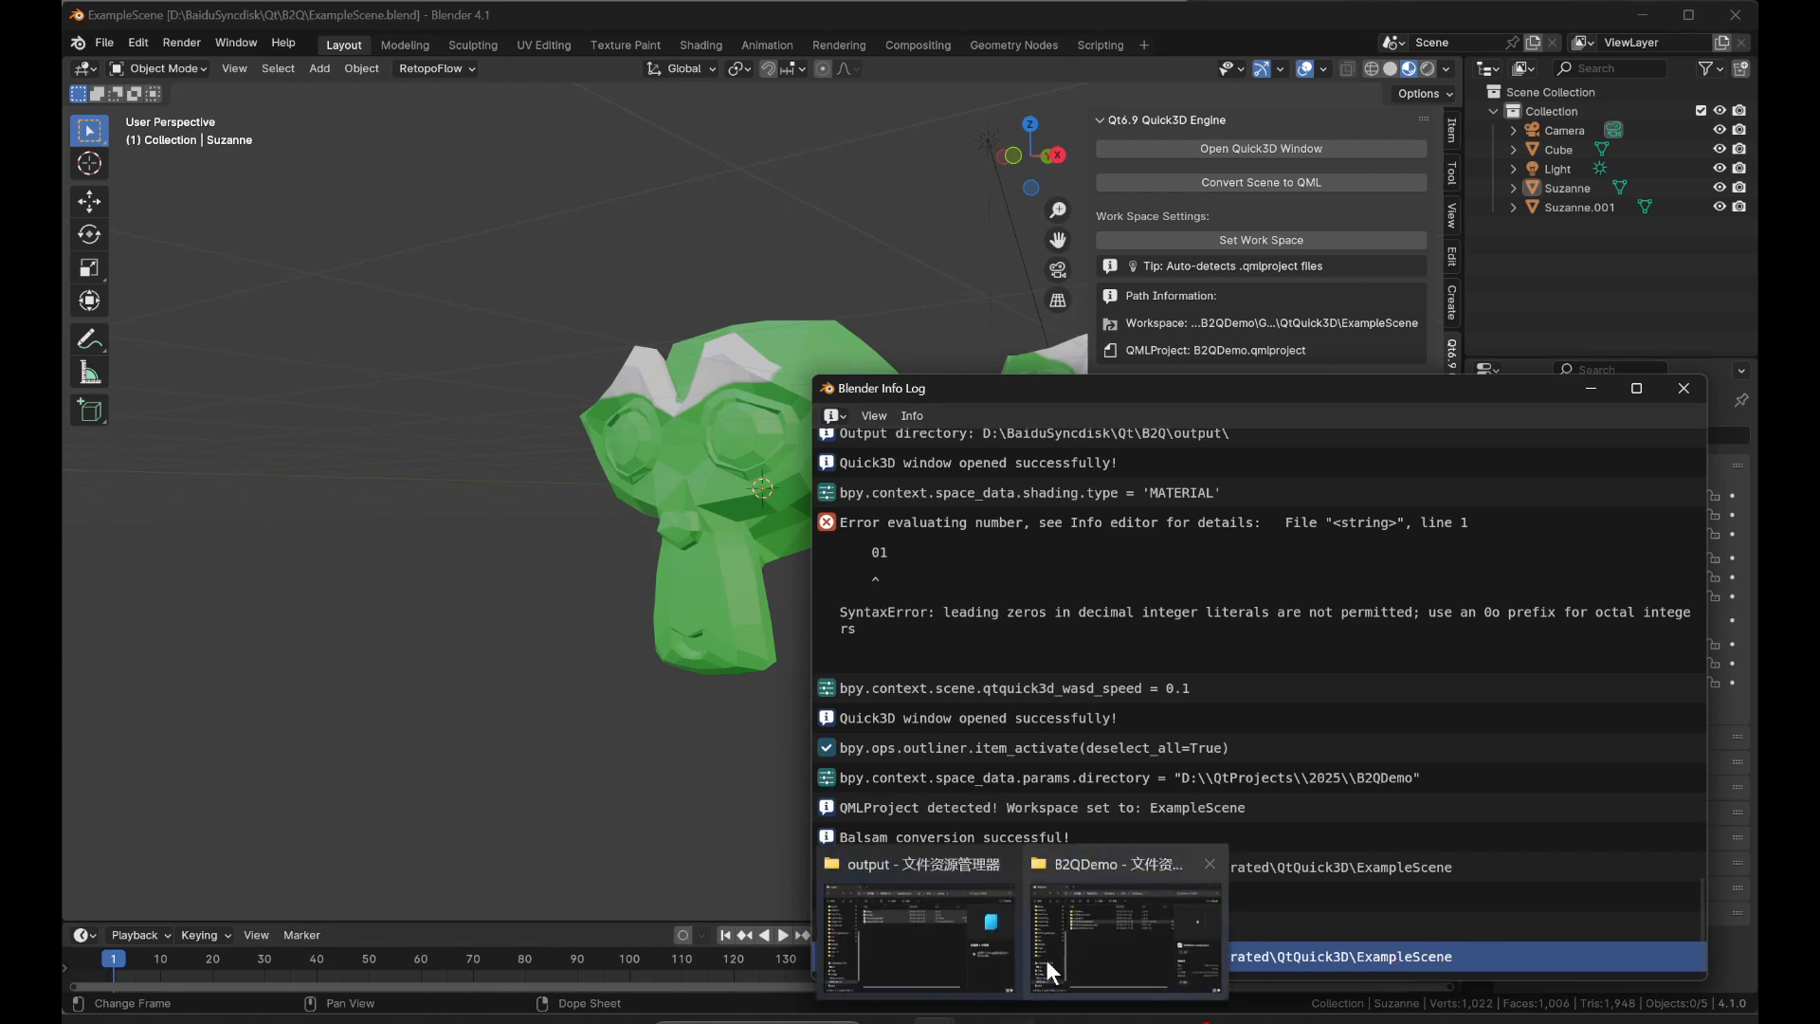
mouse_move(1096, 926)
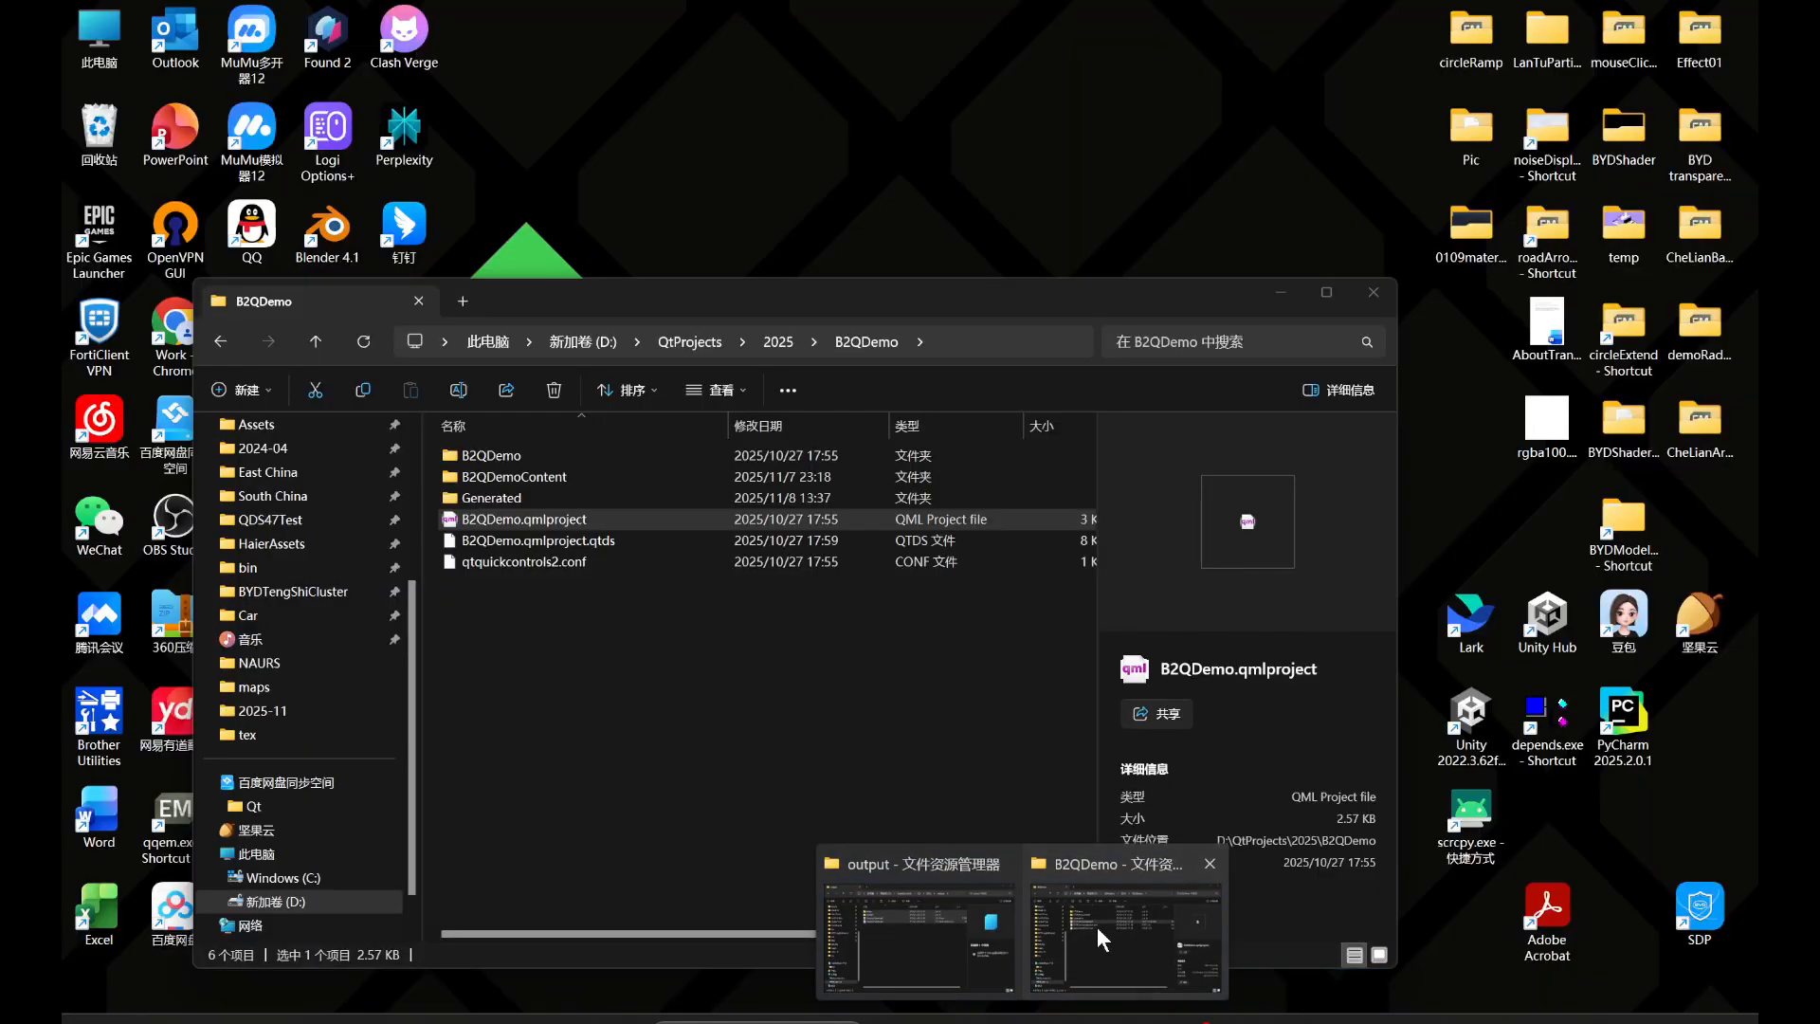
left_click(1096, 925)
left_click(681, 613)
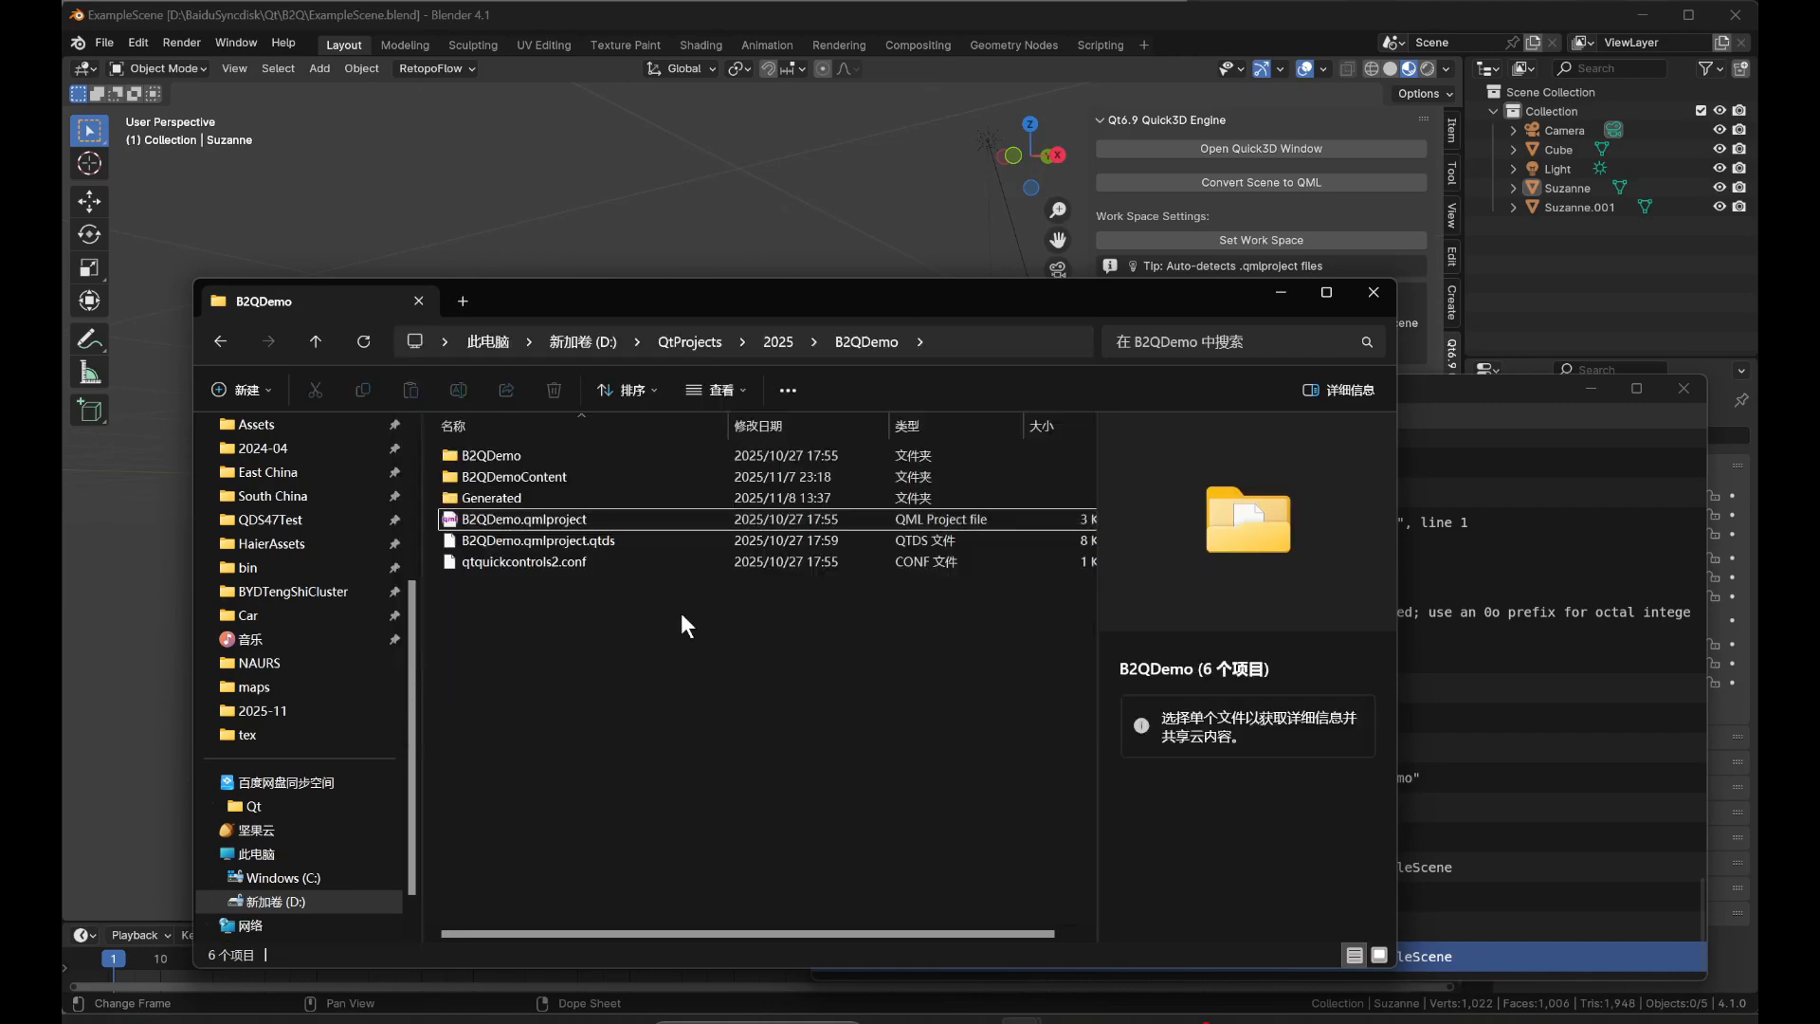
double_click(555, 499)
double_click(548, 455)
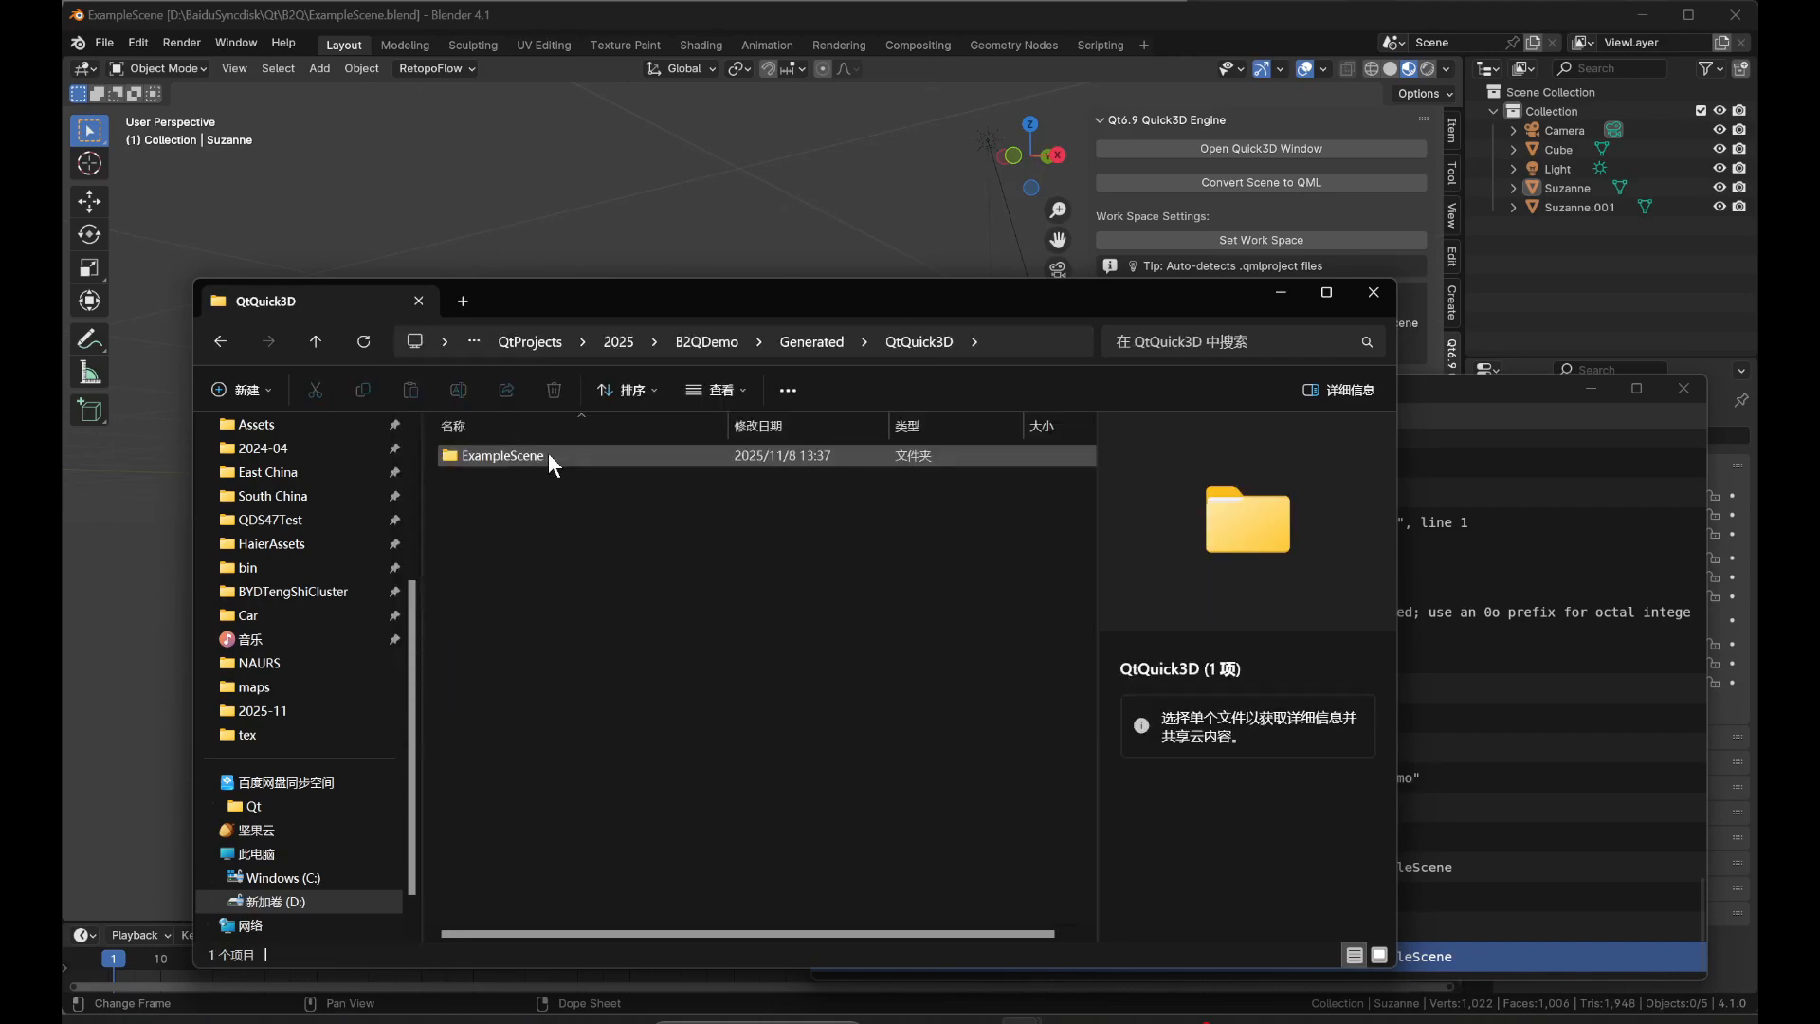
double_click(548, 456)
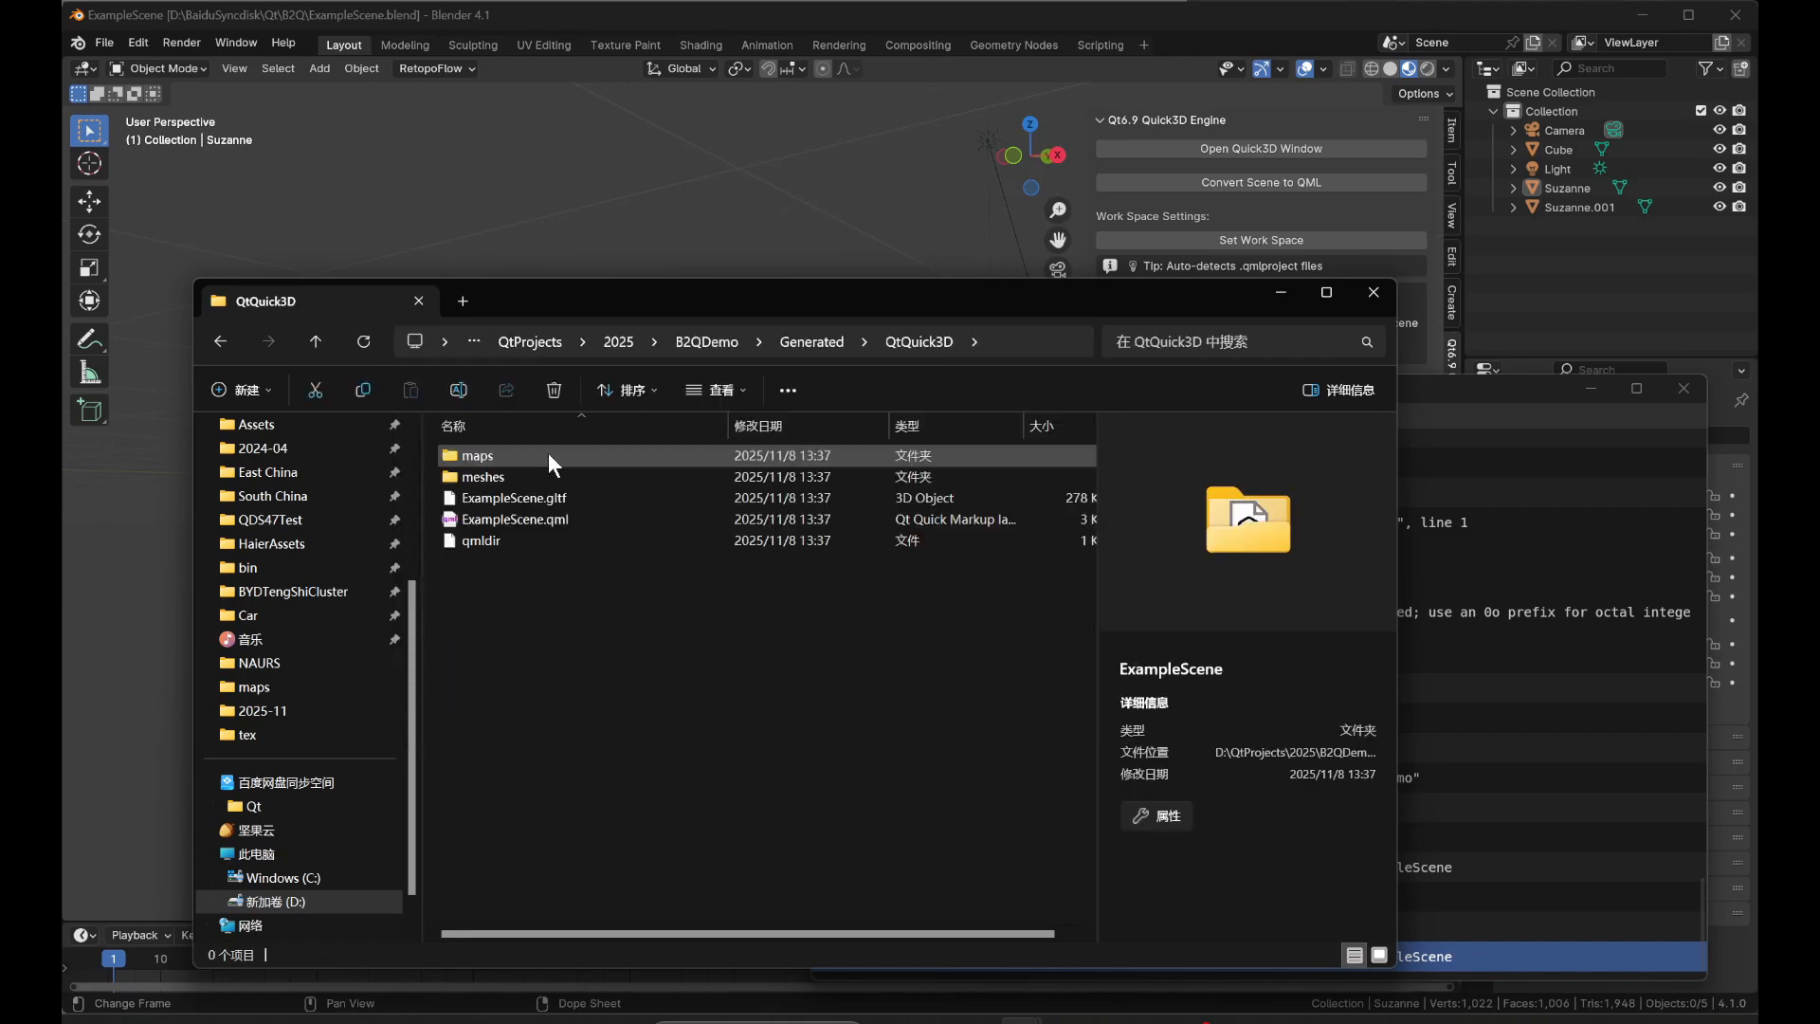
Select ExampleScene.qml in the generated folder, switch to the B2QDemo project in Qt Design Studio, and maximize its window.
left_click(582, 518)
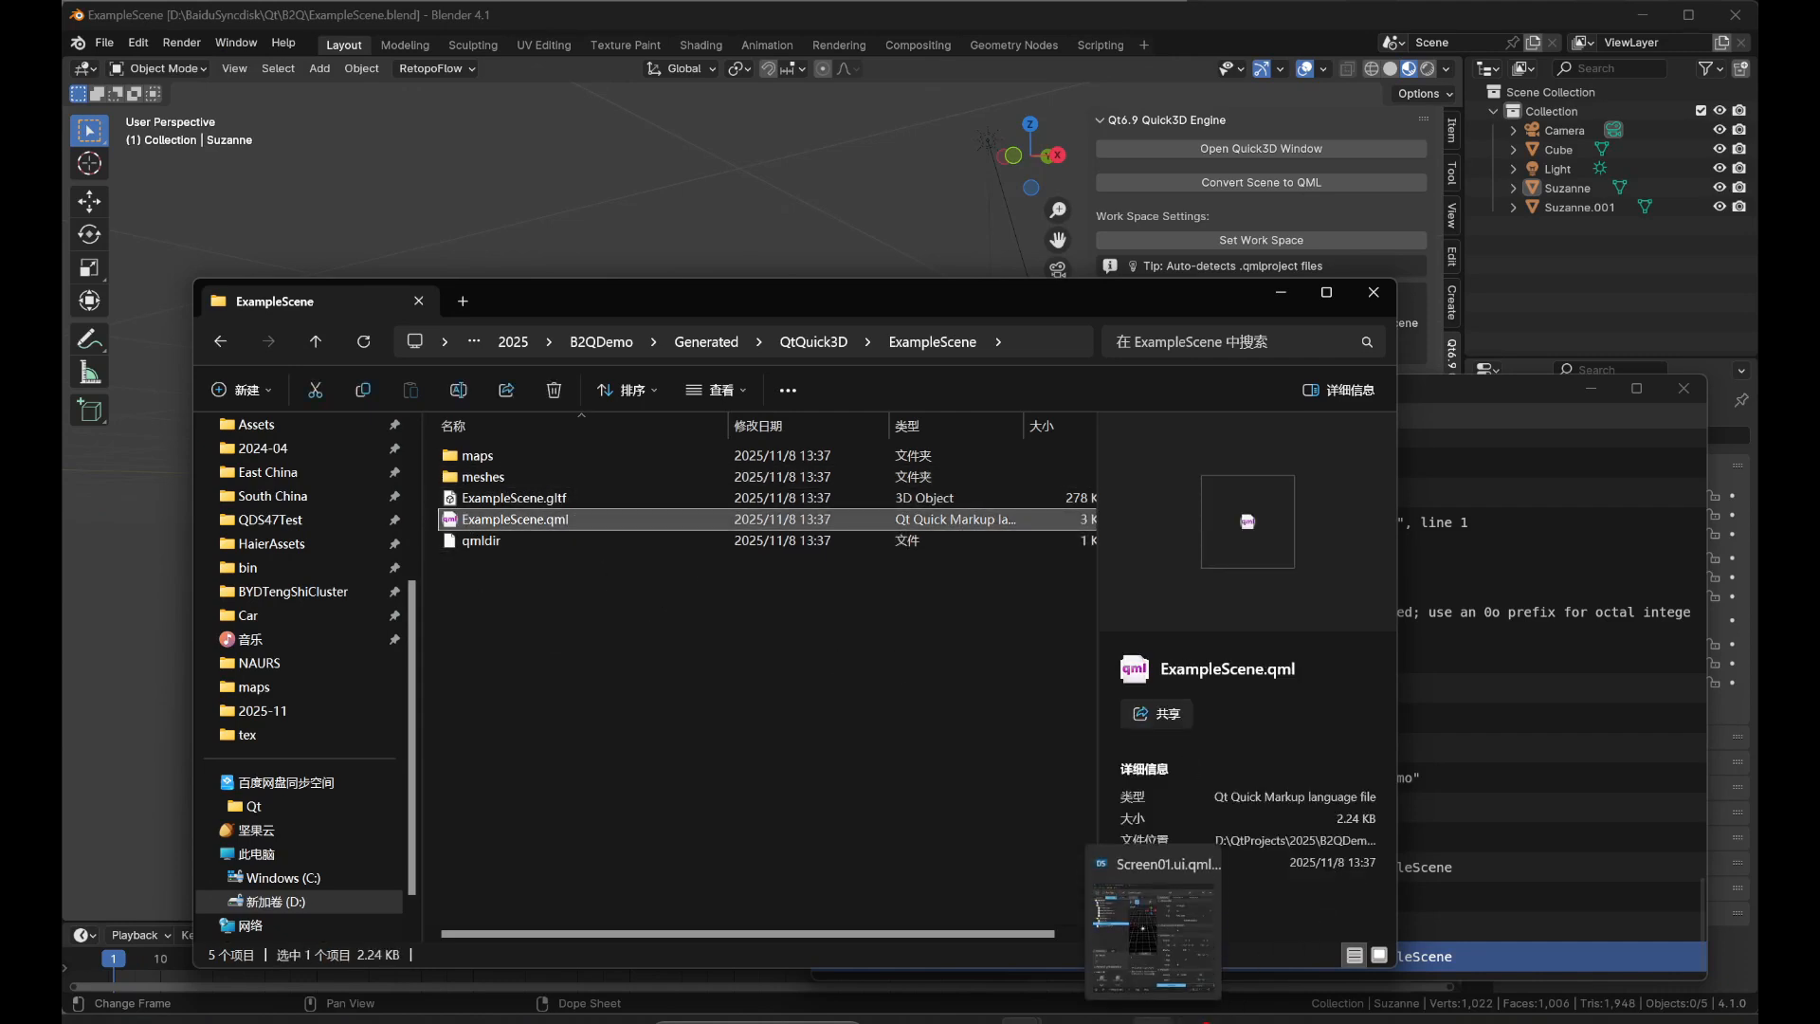
left_click(1153, 1021)
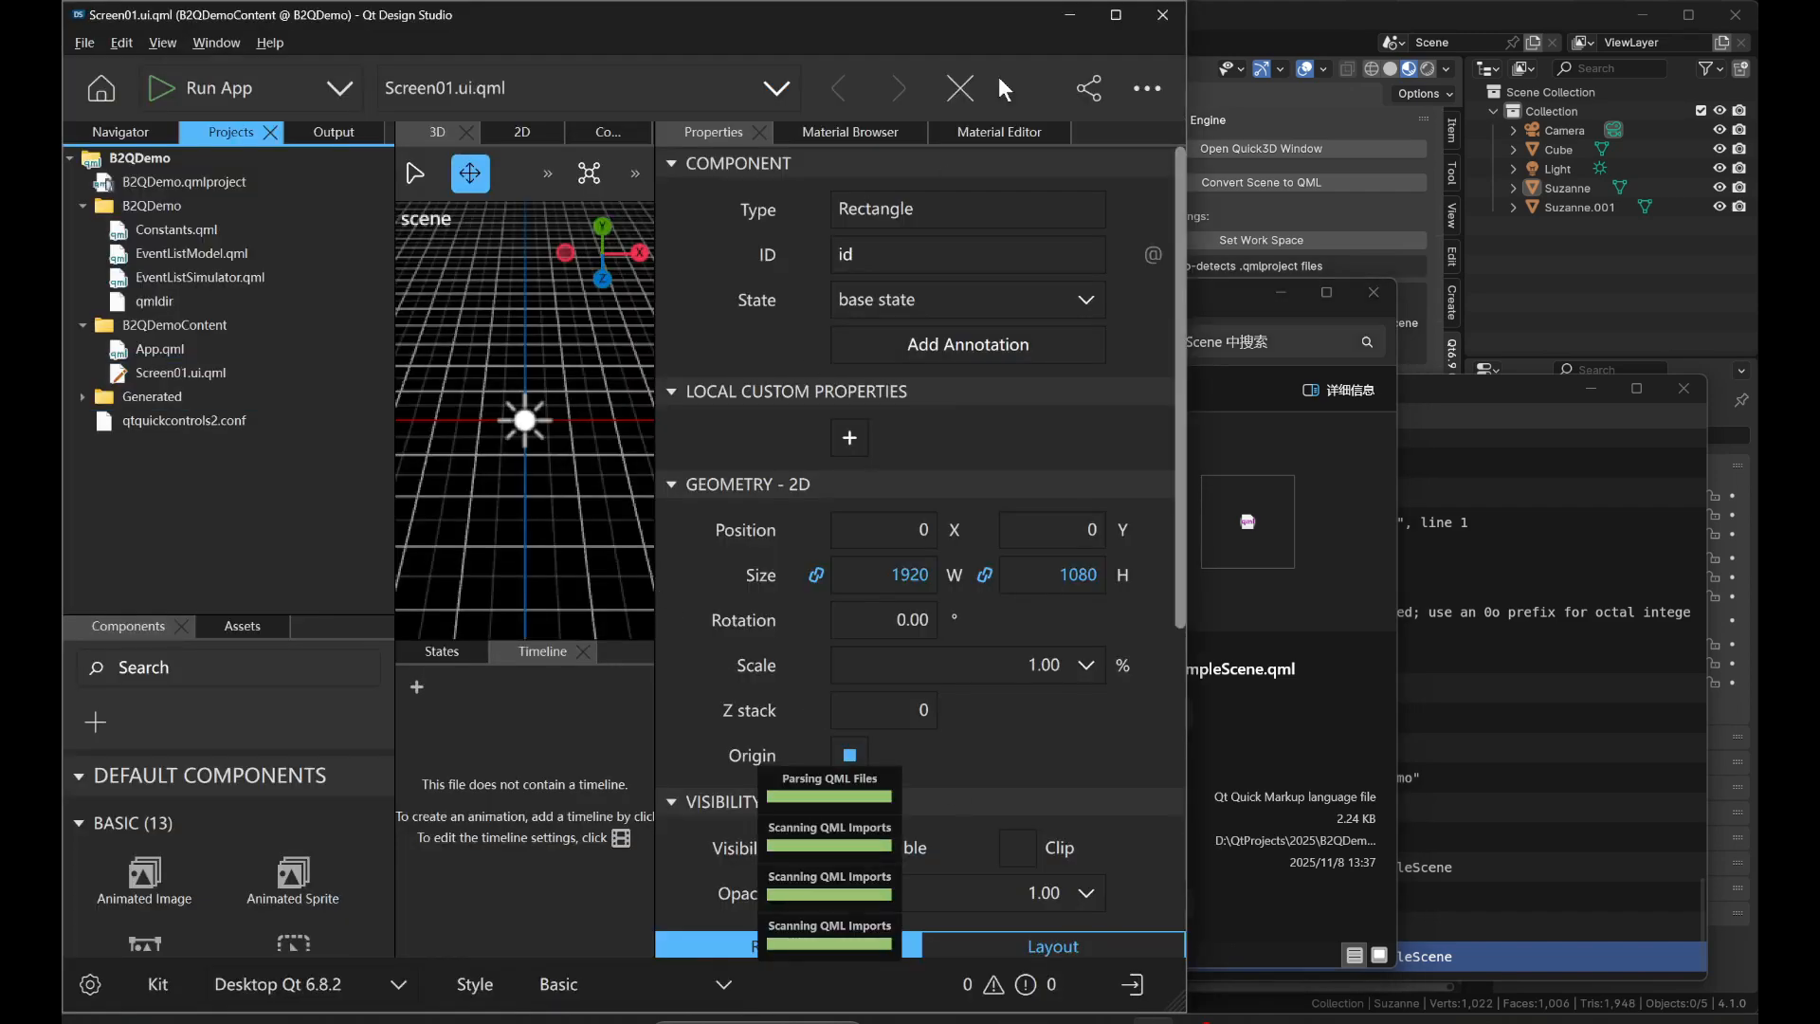
left_click(1121, 11)
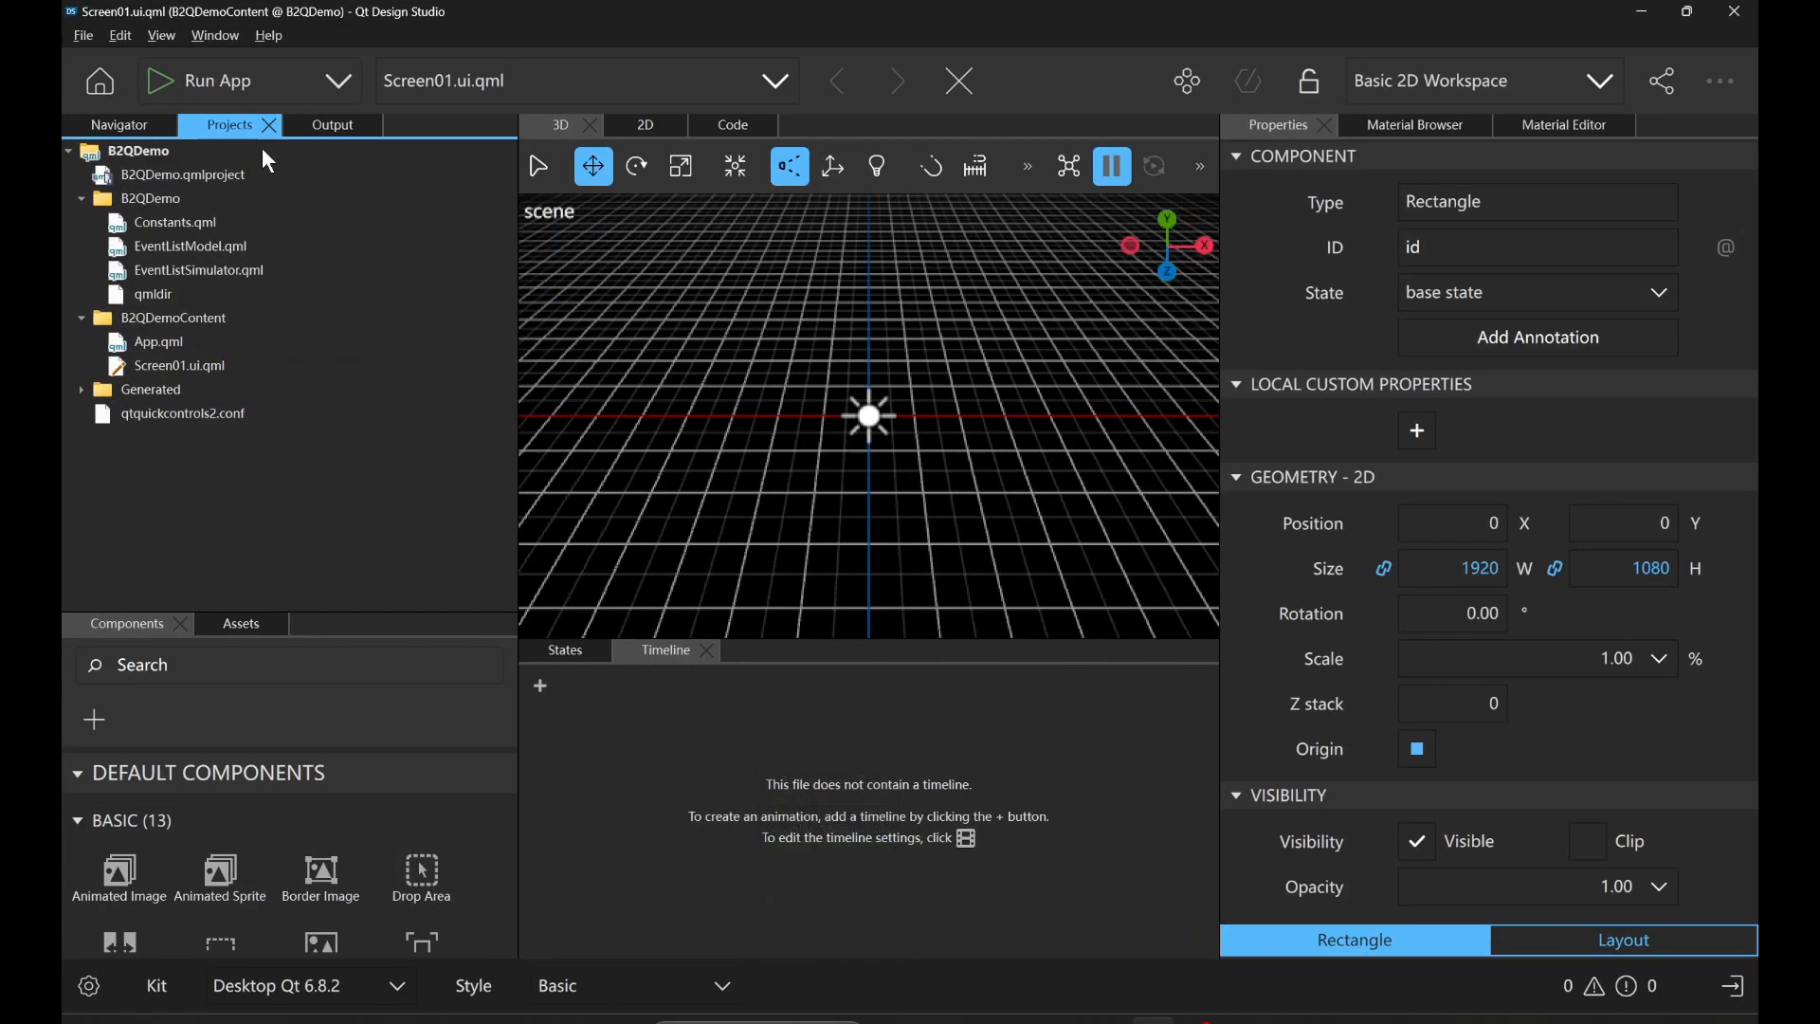
Expand Generated, QtQuick3D and ExampleScene in the project tree to show the converted scene files.
left_click(202, 369)
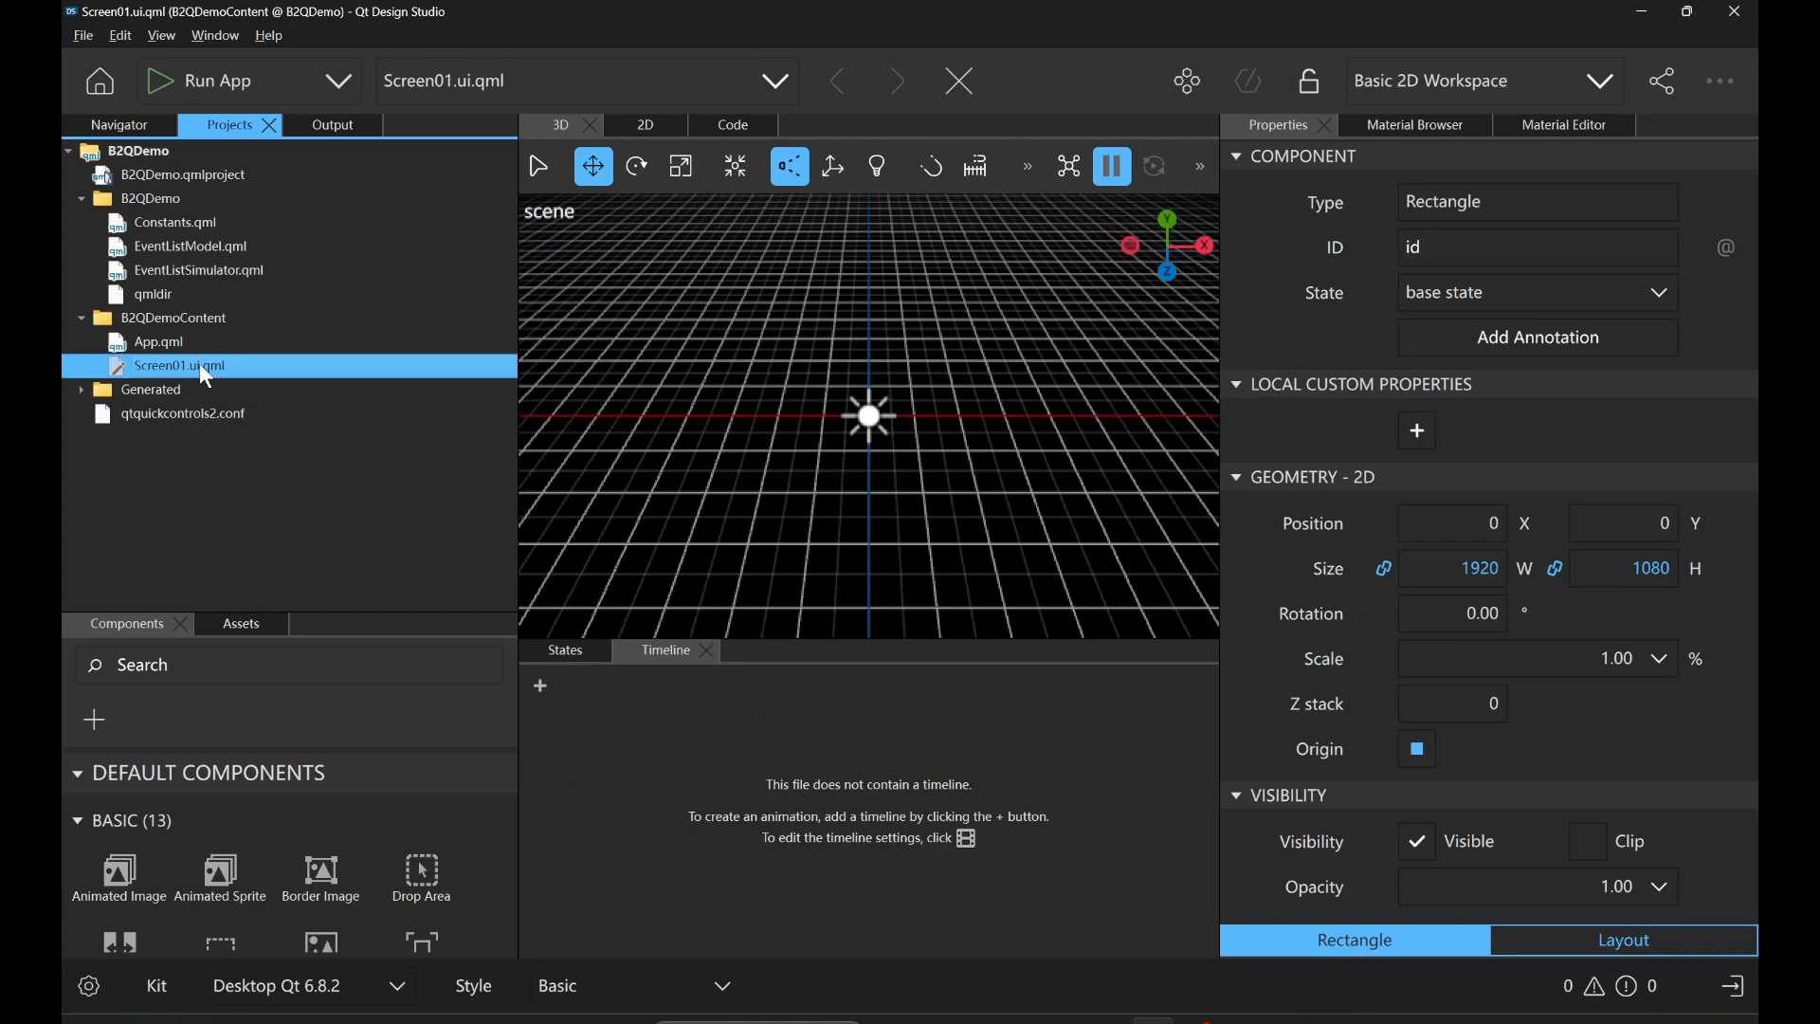
right_click(233, 531)
left_click(142, 542)
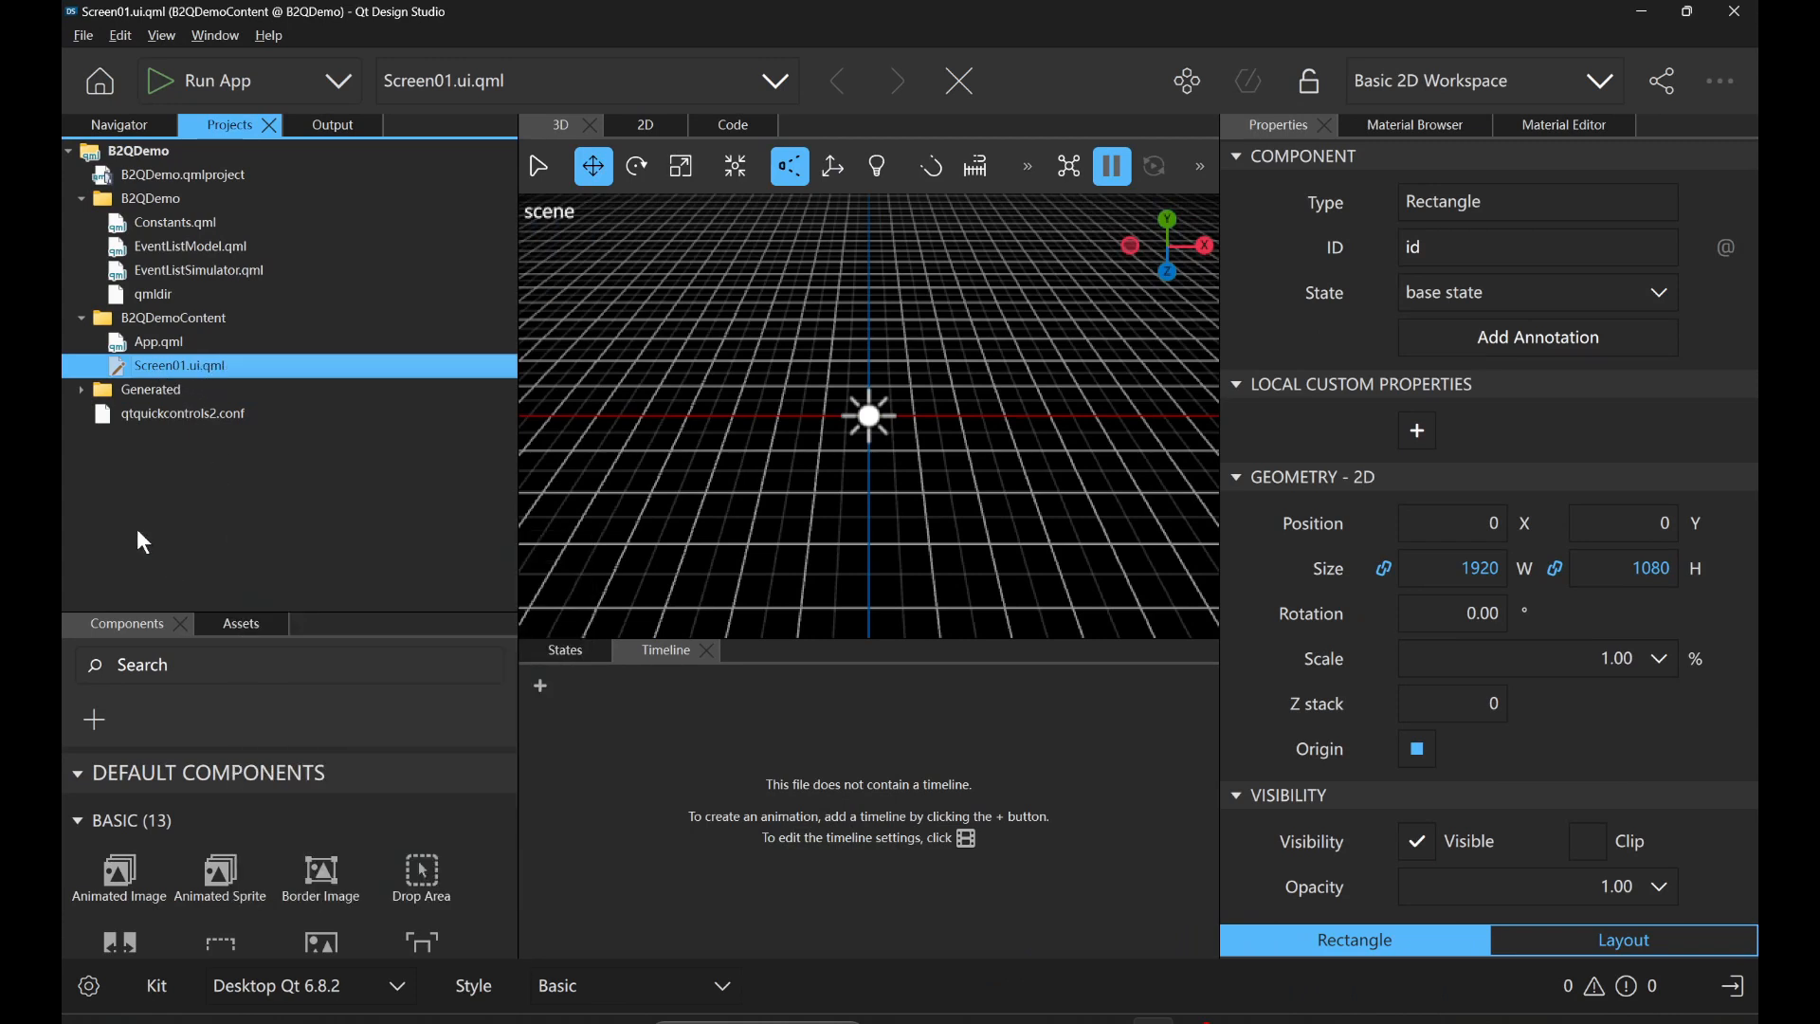
double_click(186, 390)
double_click(196, 413)
double_click(214, 434)
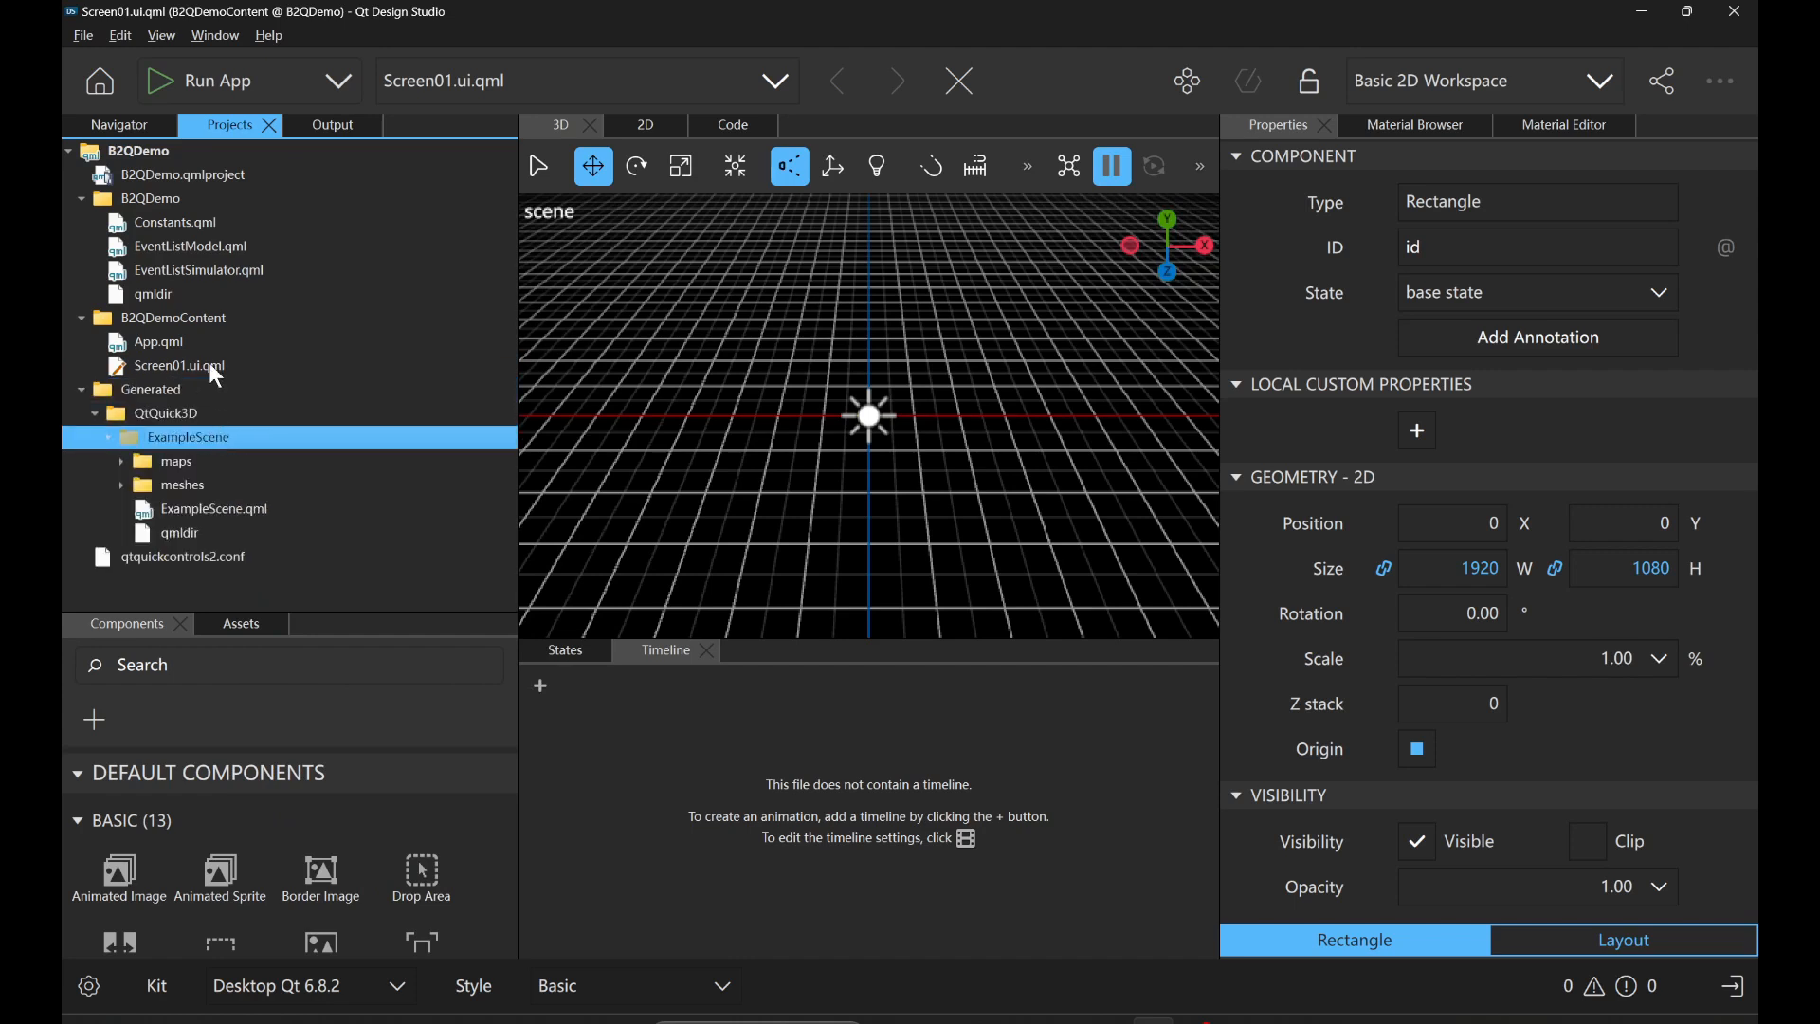
Open the code of Screen01.ui.qml and add the line "import Generated.QtQuick3D.ExampleScene" below the B2QDemo import.
left_click(210, 367)
left_click(744, 126)
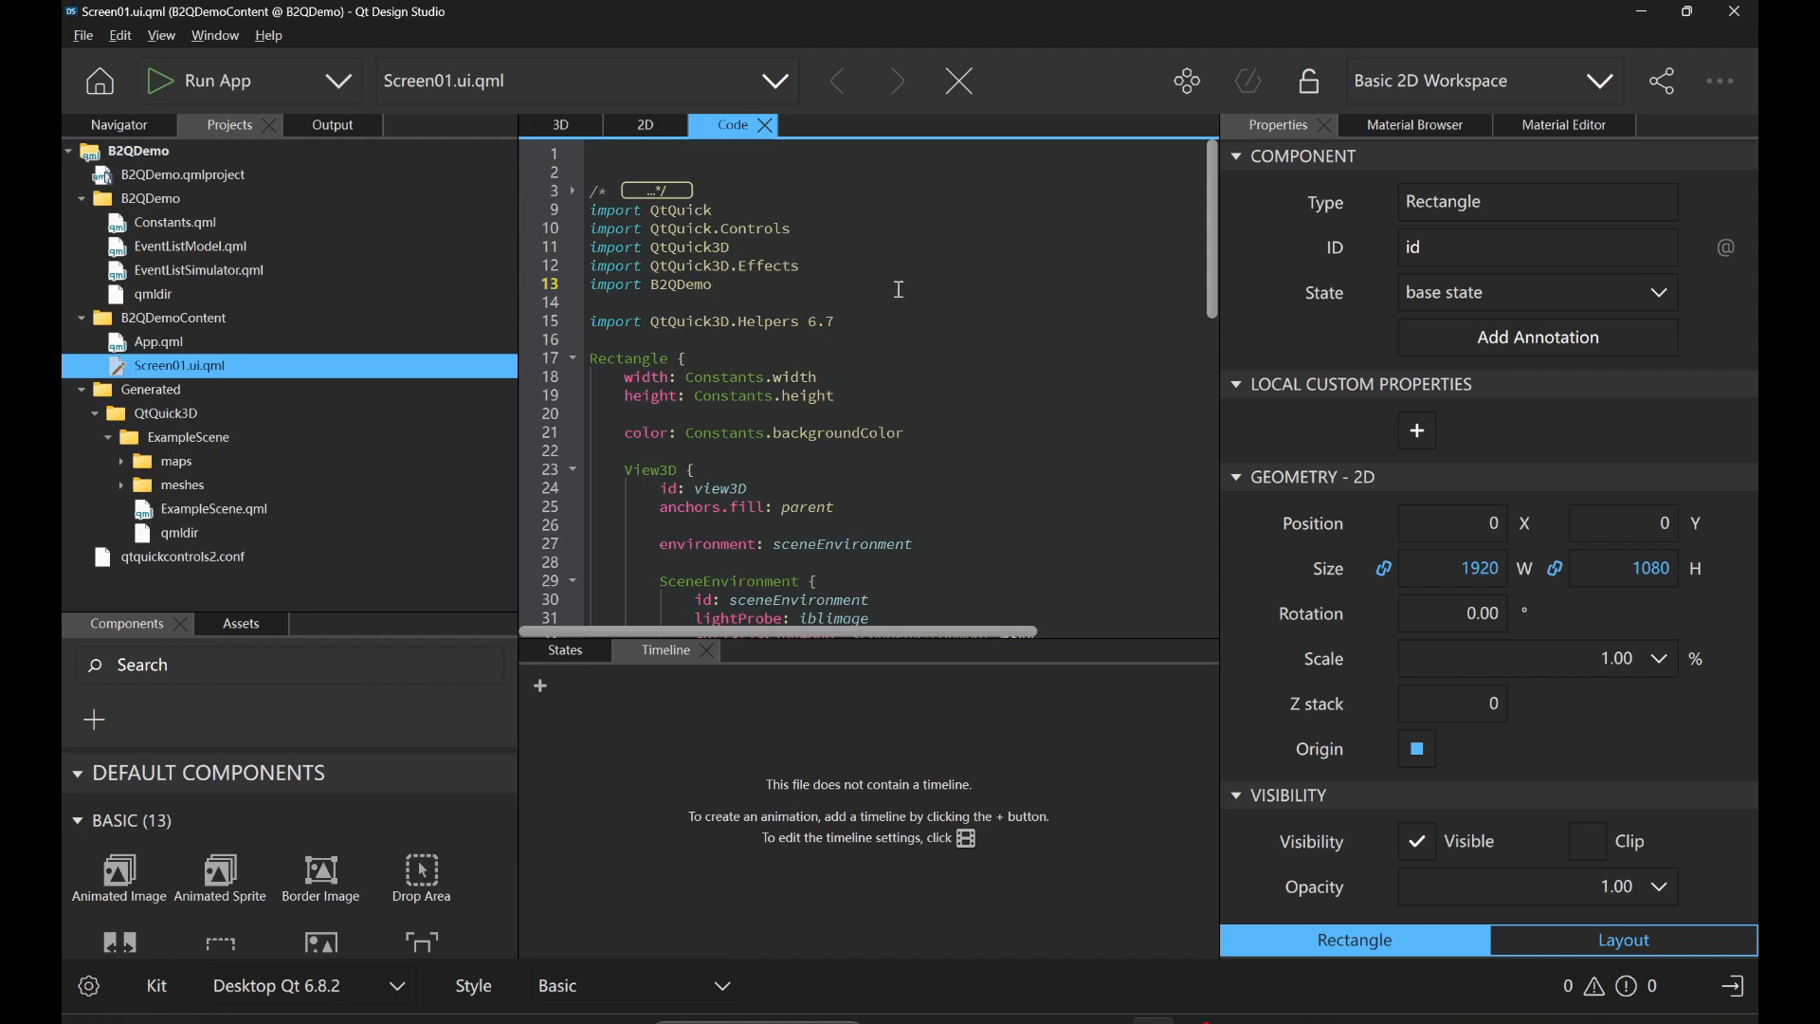
type("import")
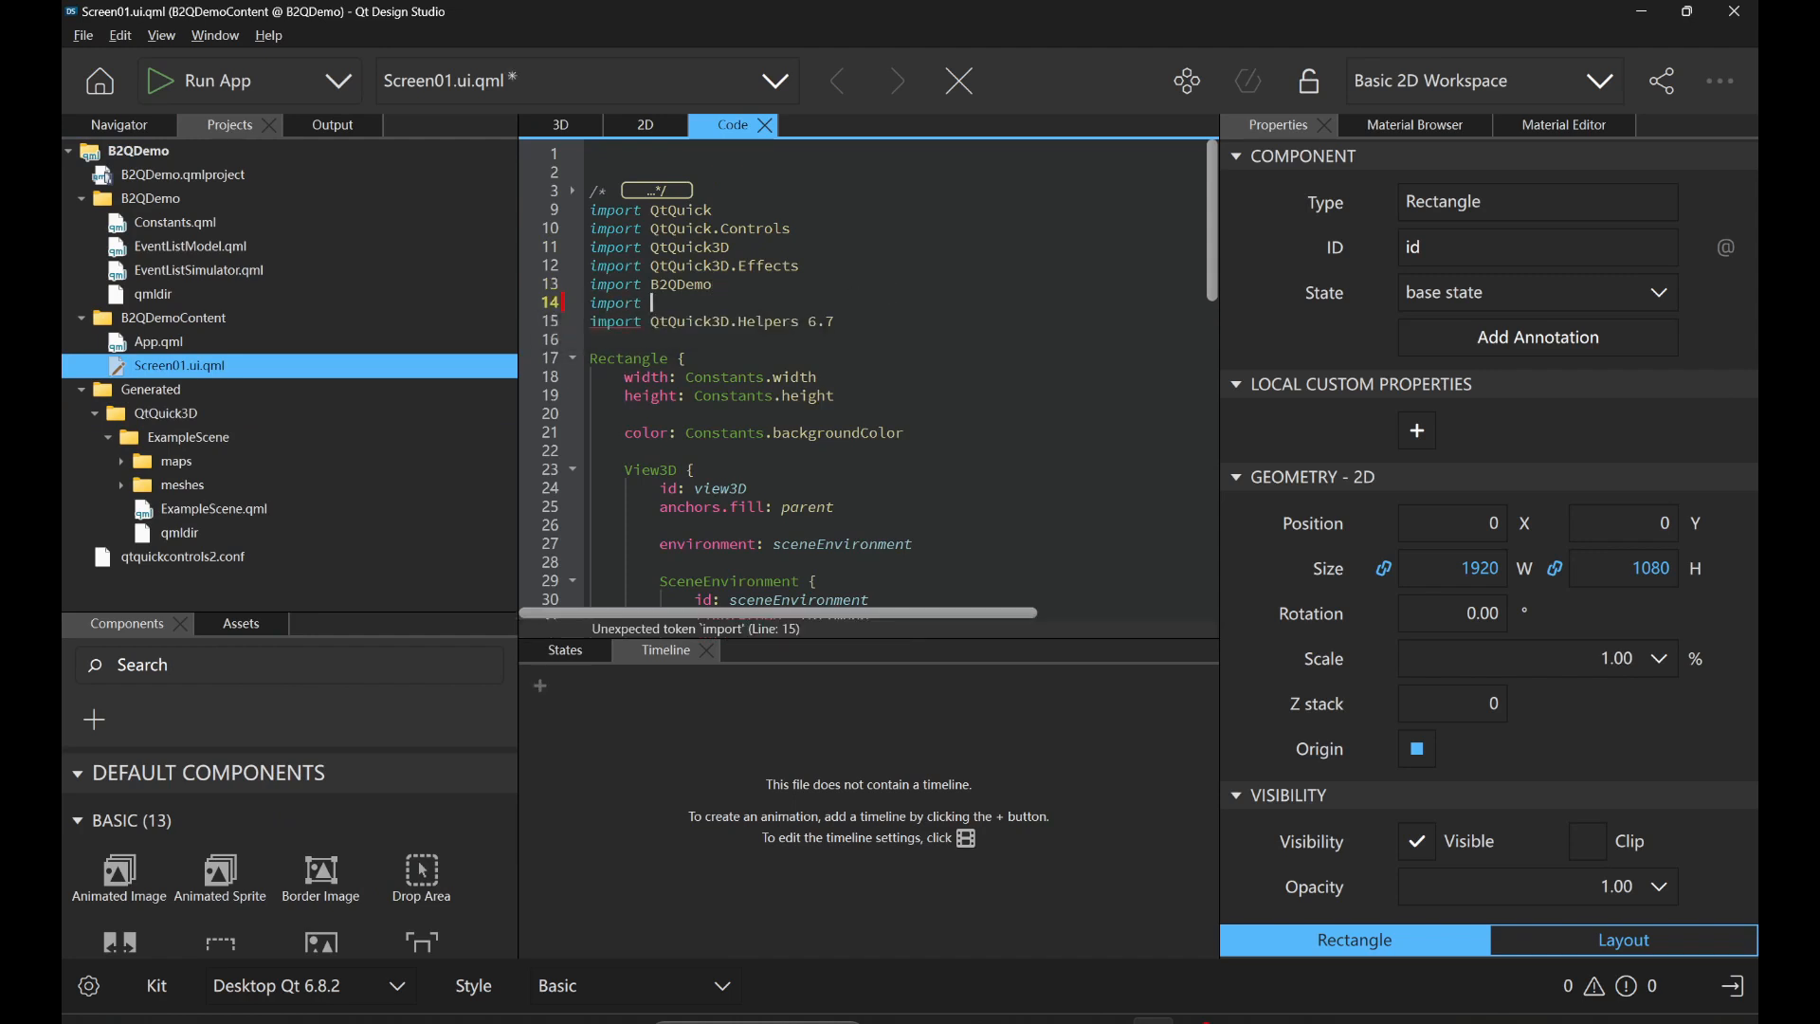
type(" Generated")
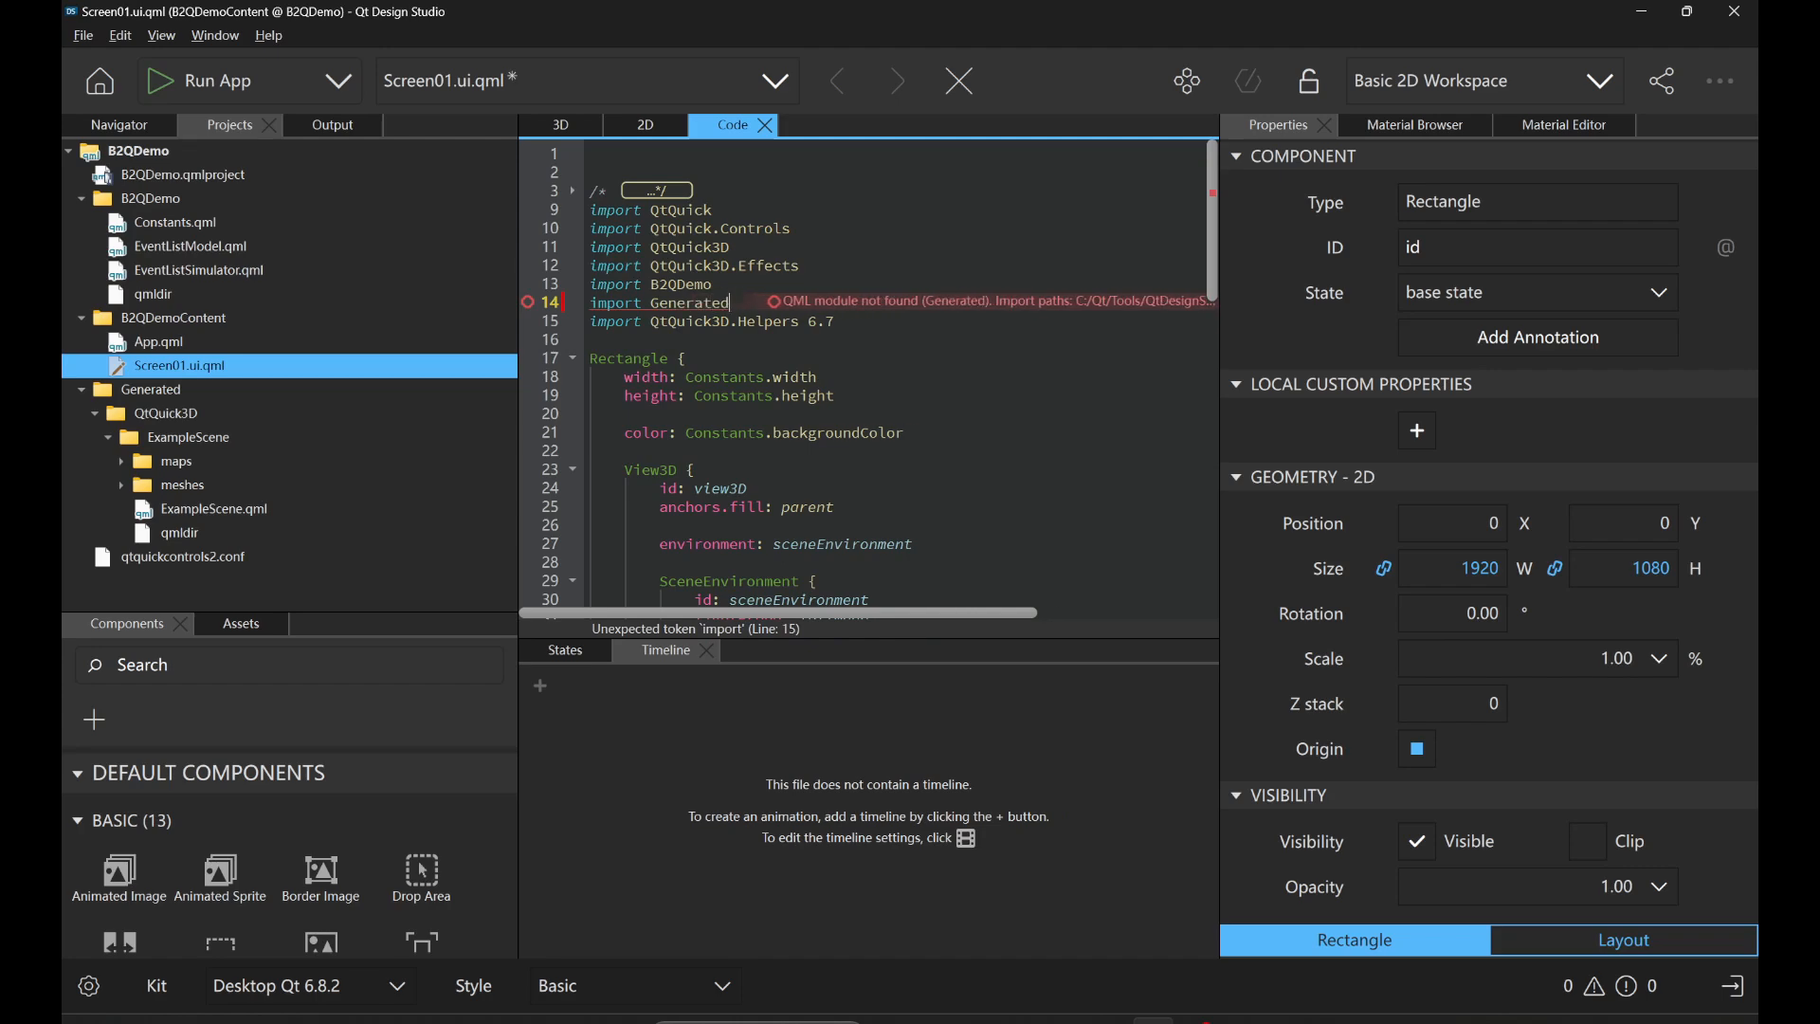
type(".QtQuic")
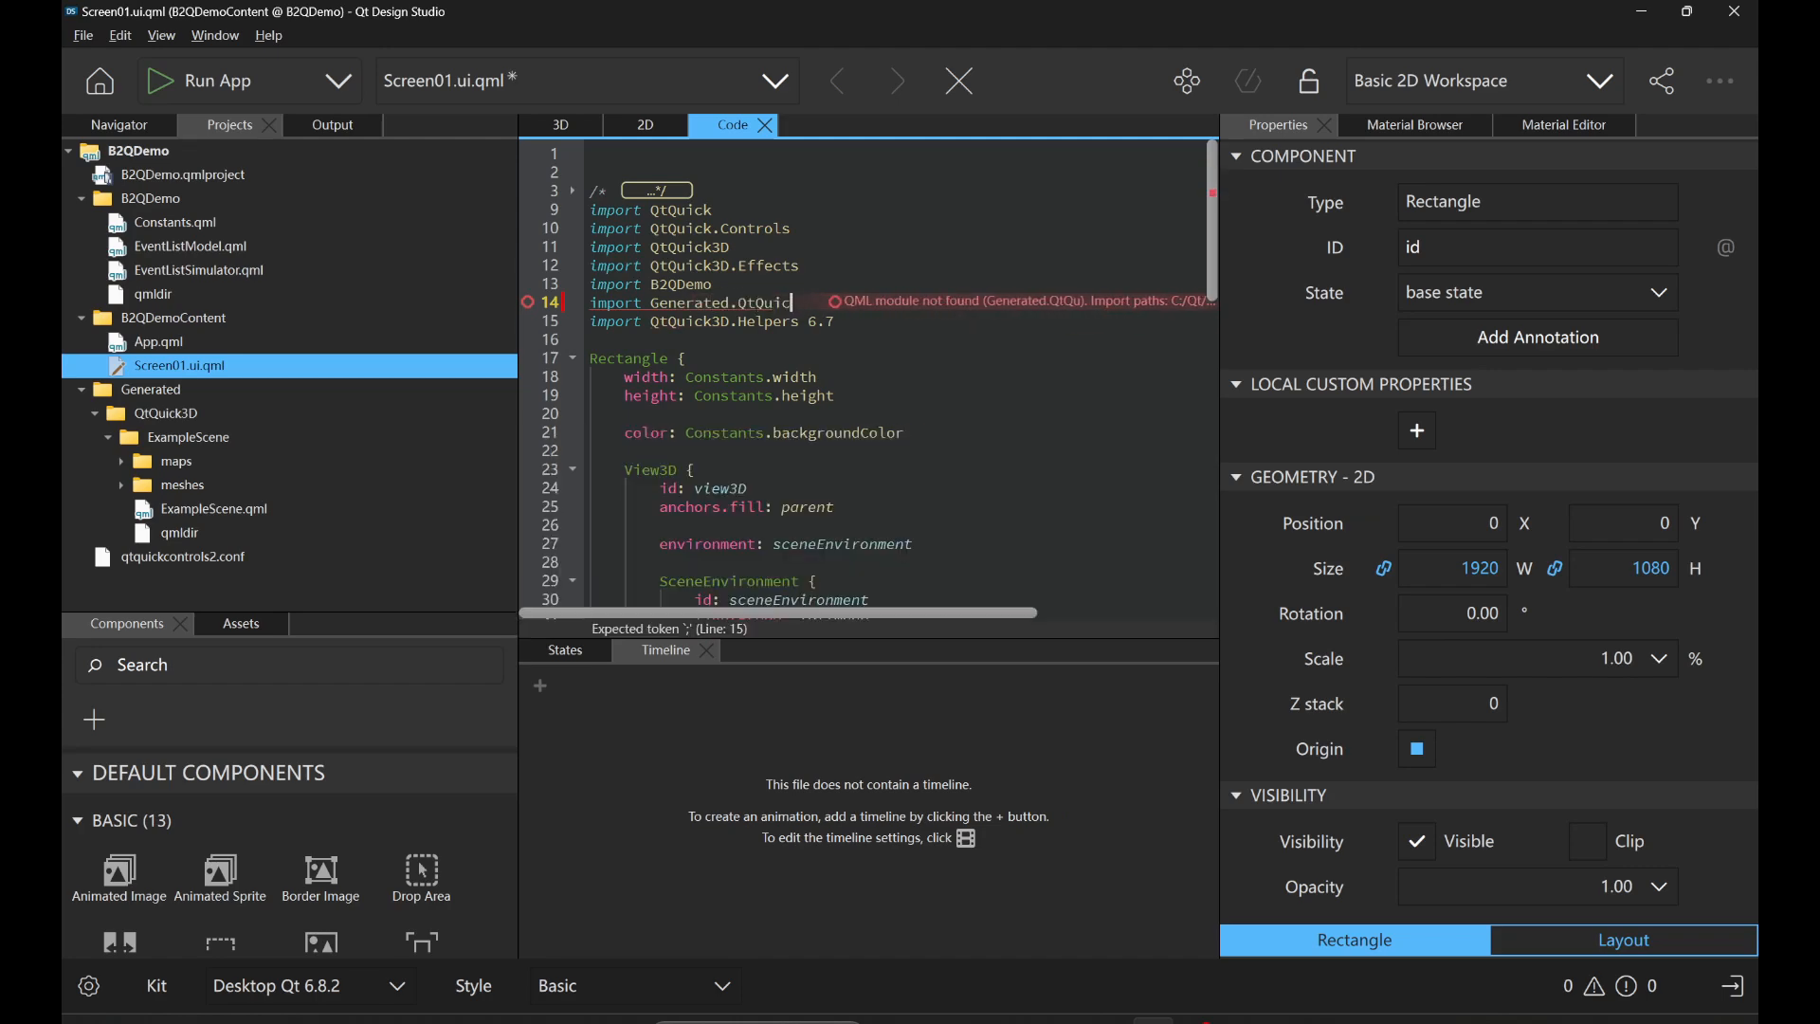
type("k3D.")
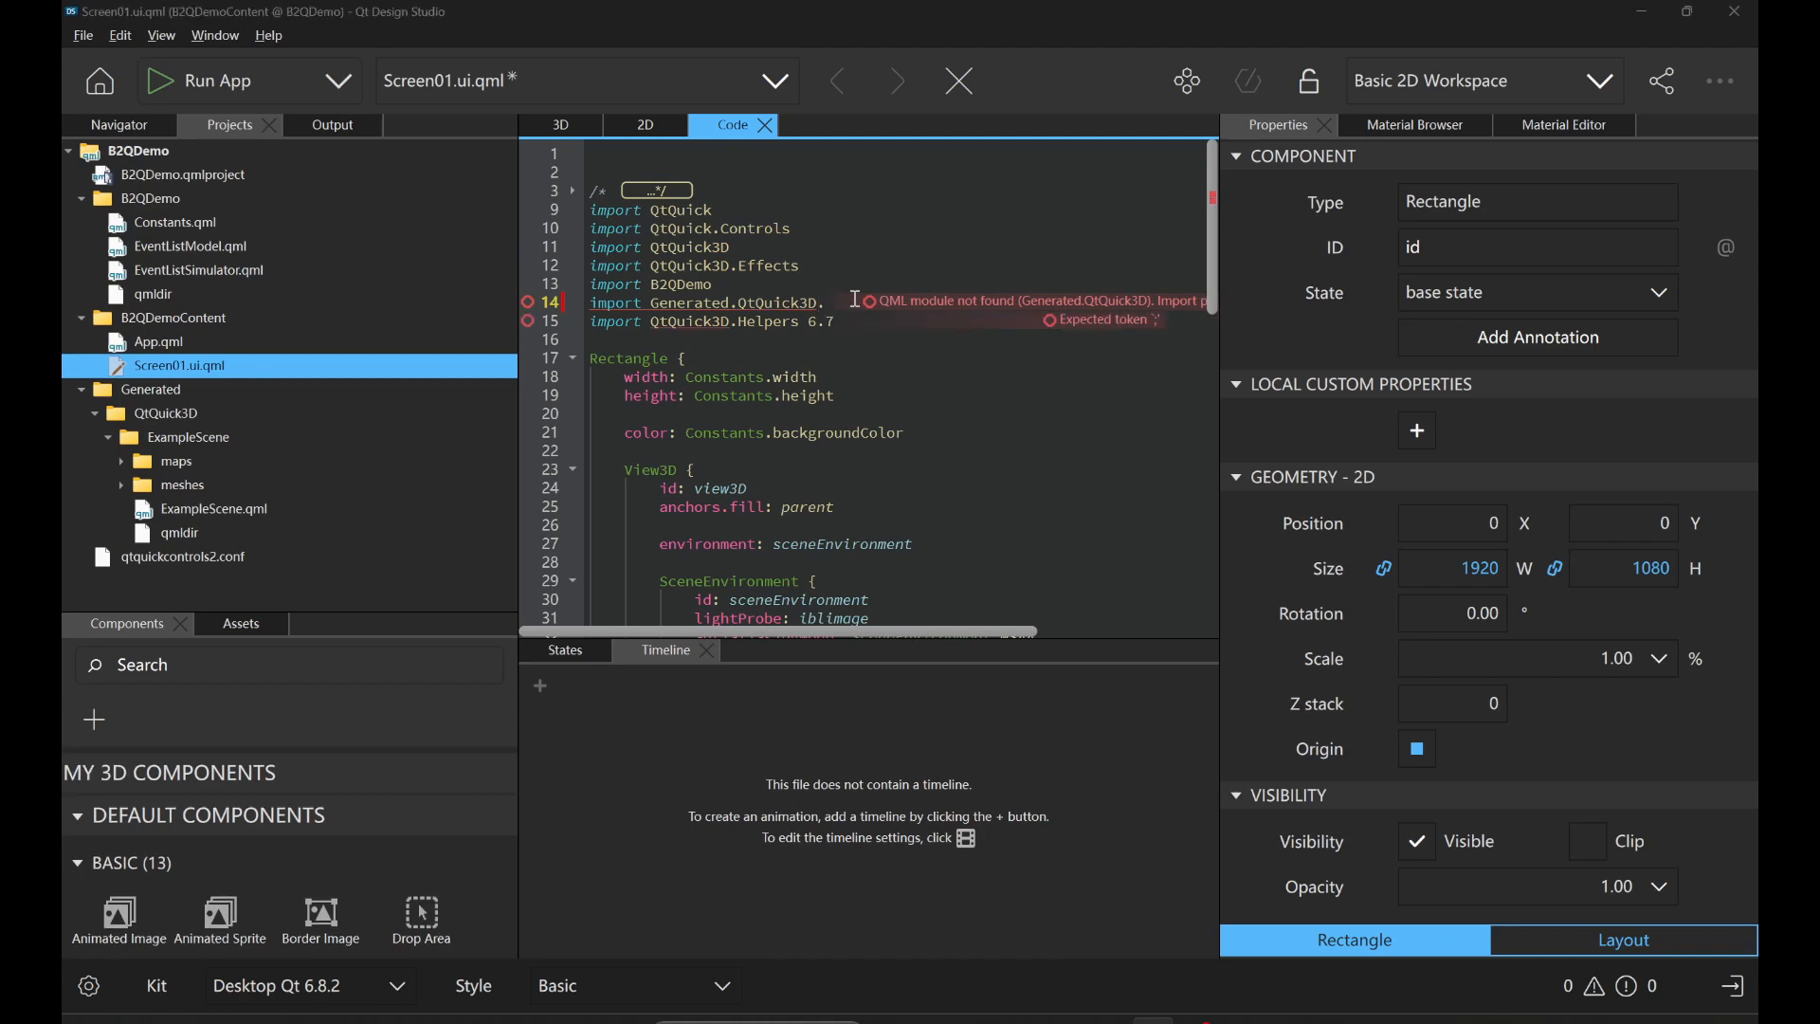
type("Exa")
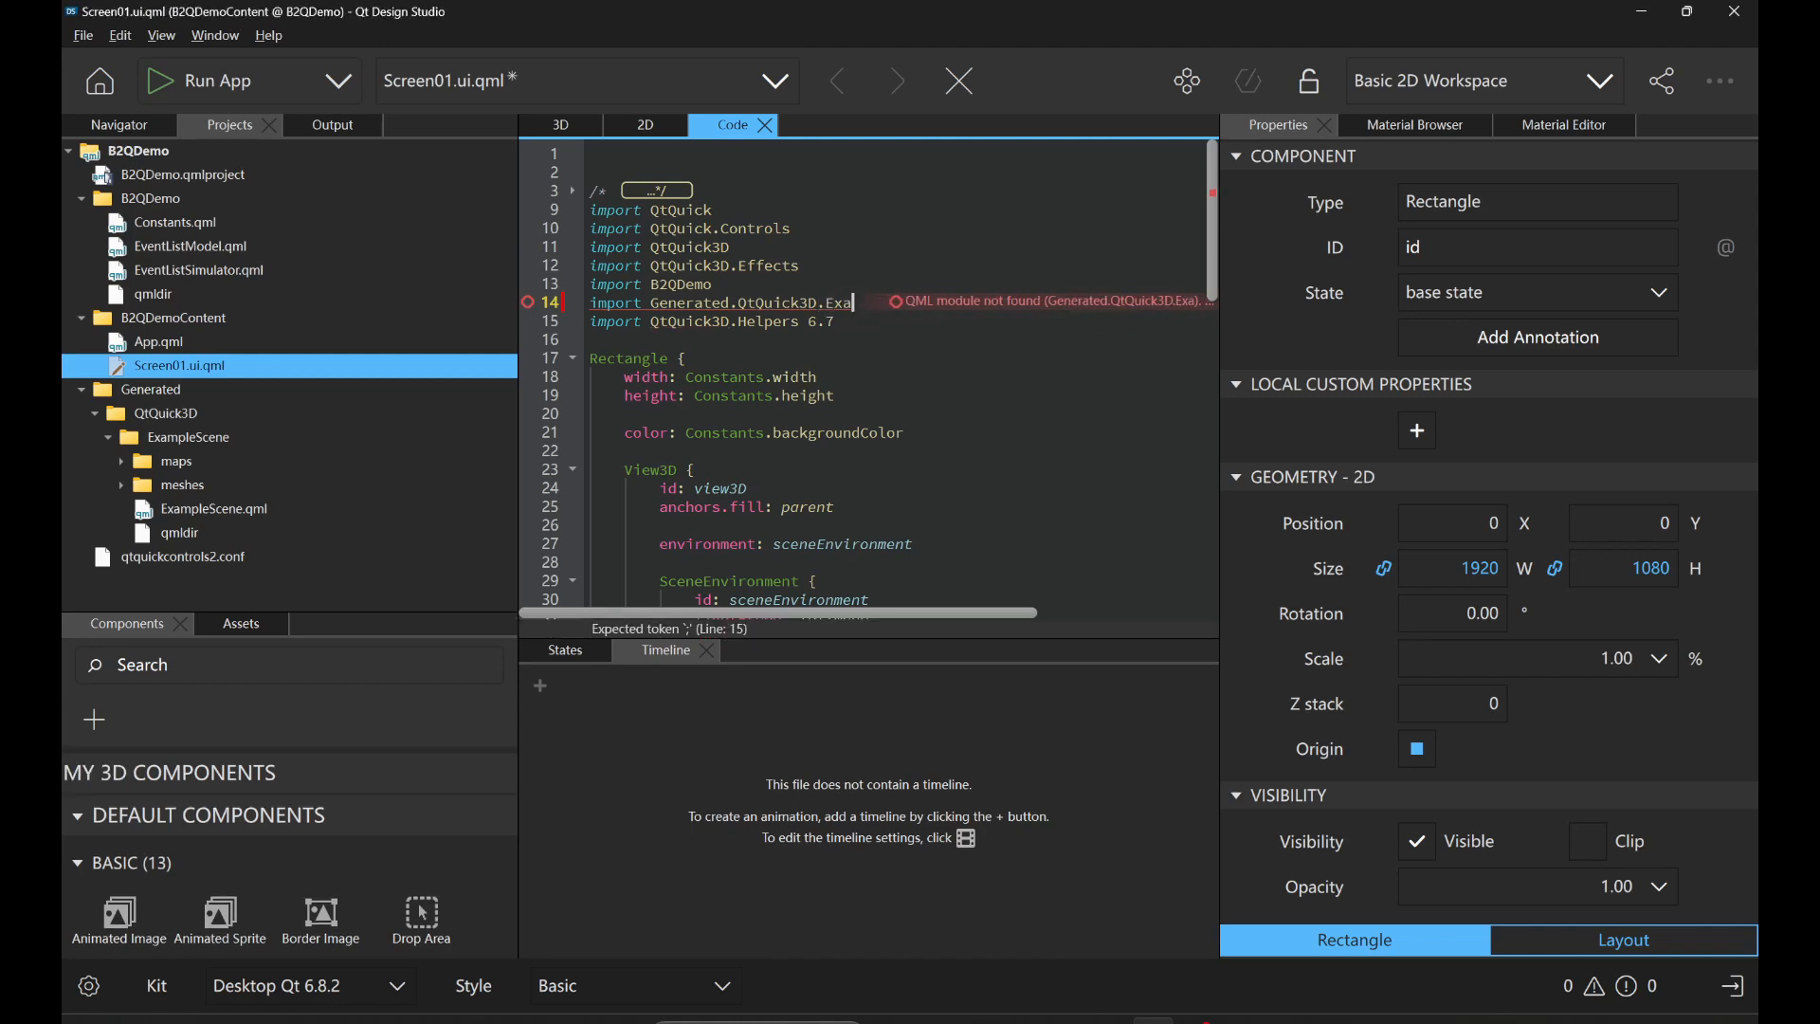
type("mpleScene")
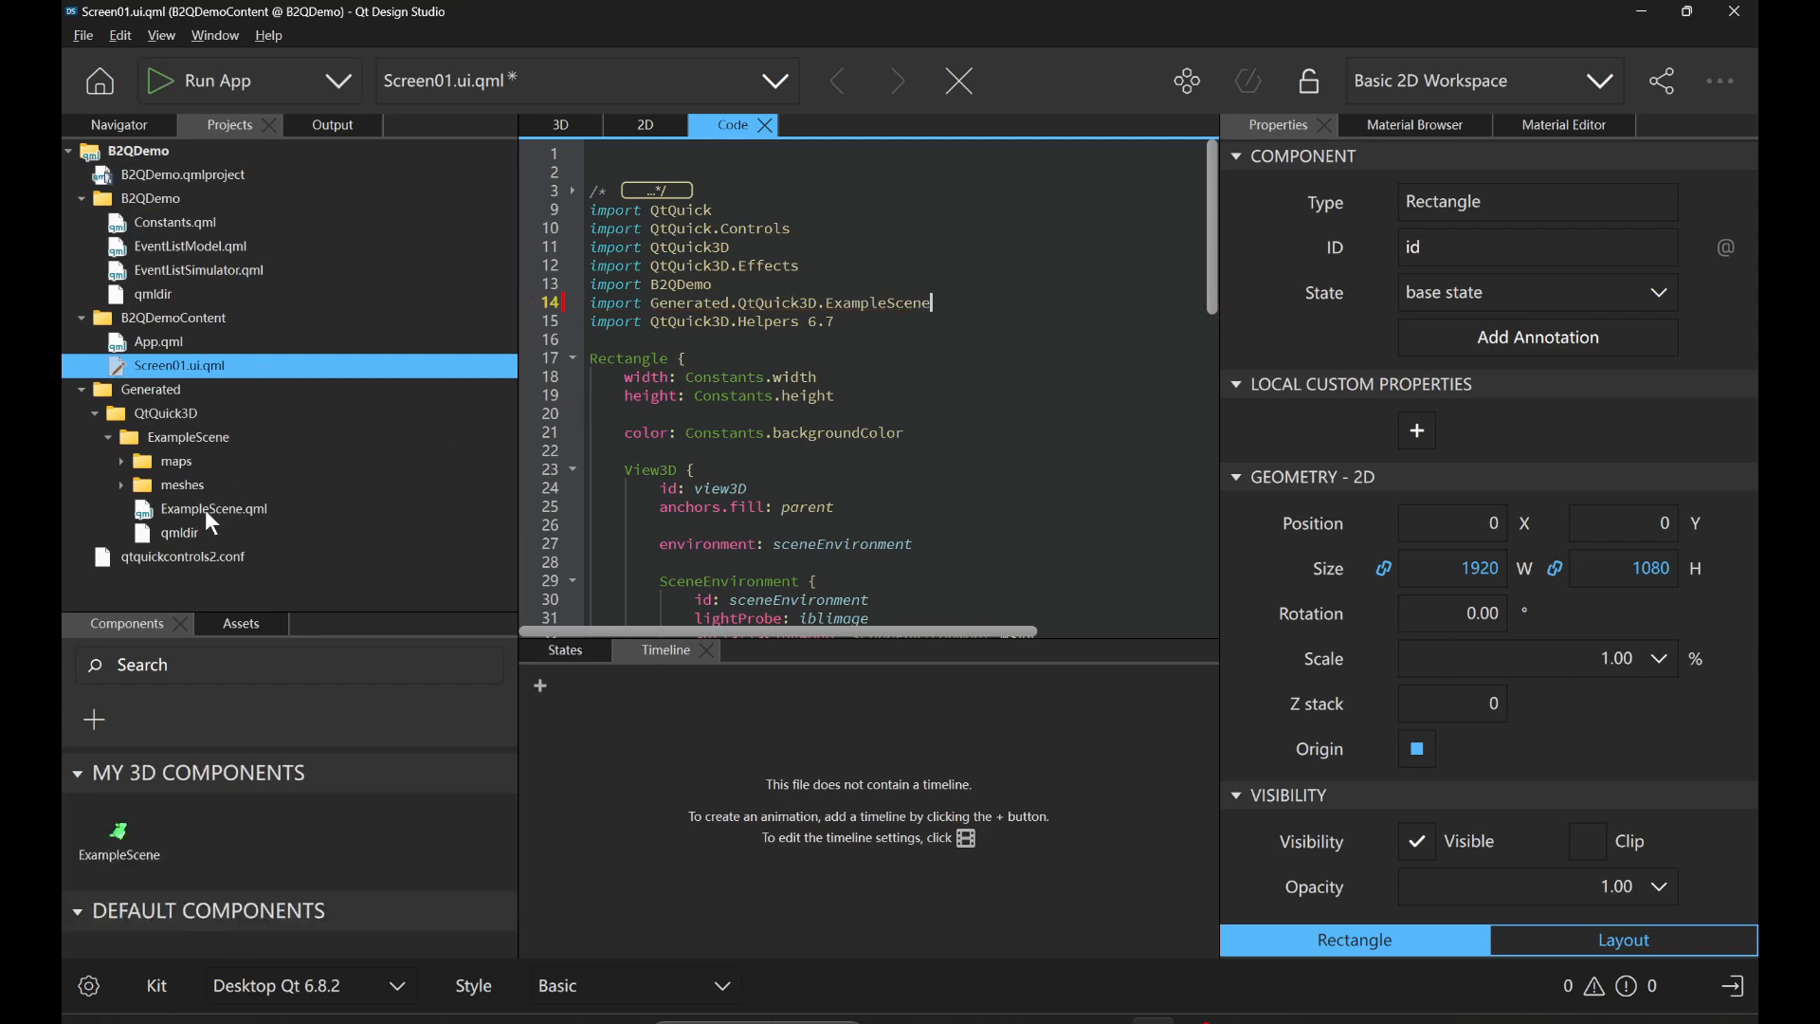
Insert the ExampleScene component into the scene node's code, after the PerspectiveCamera block.
scroll(793, 323, "down", 9)
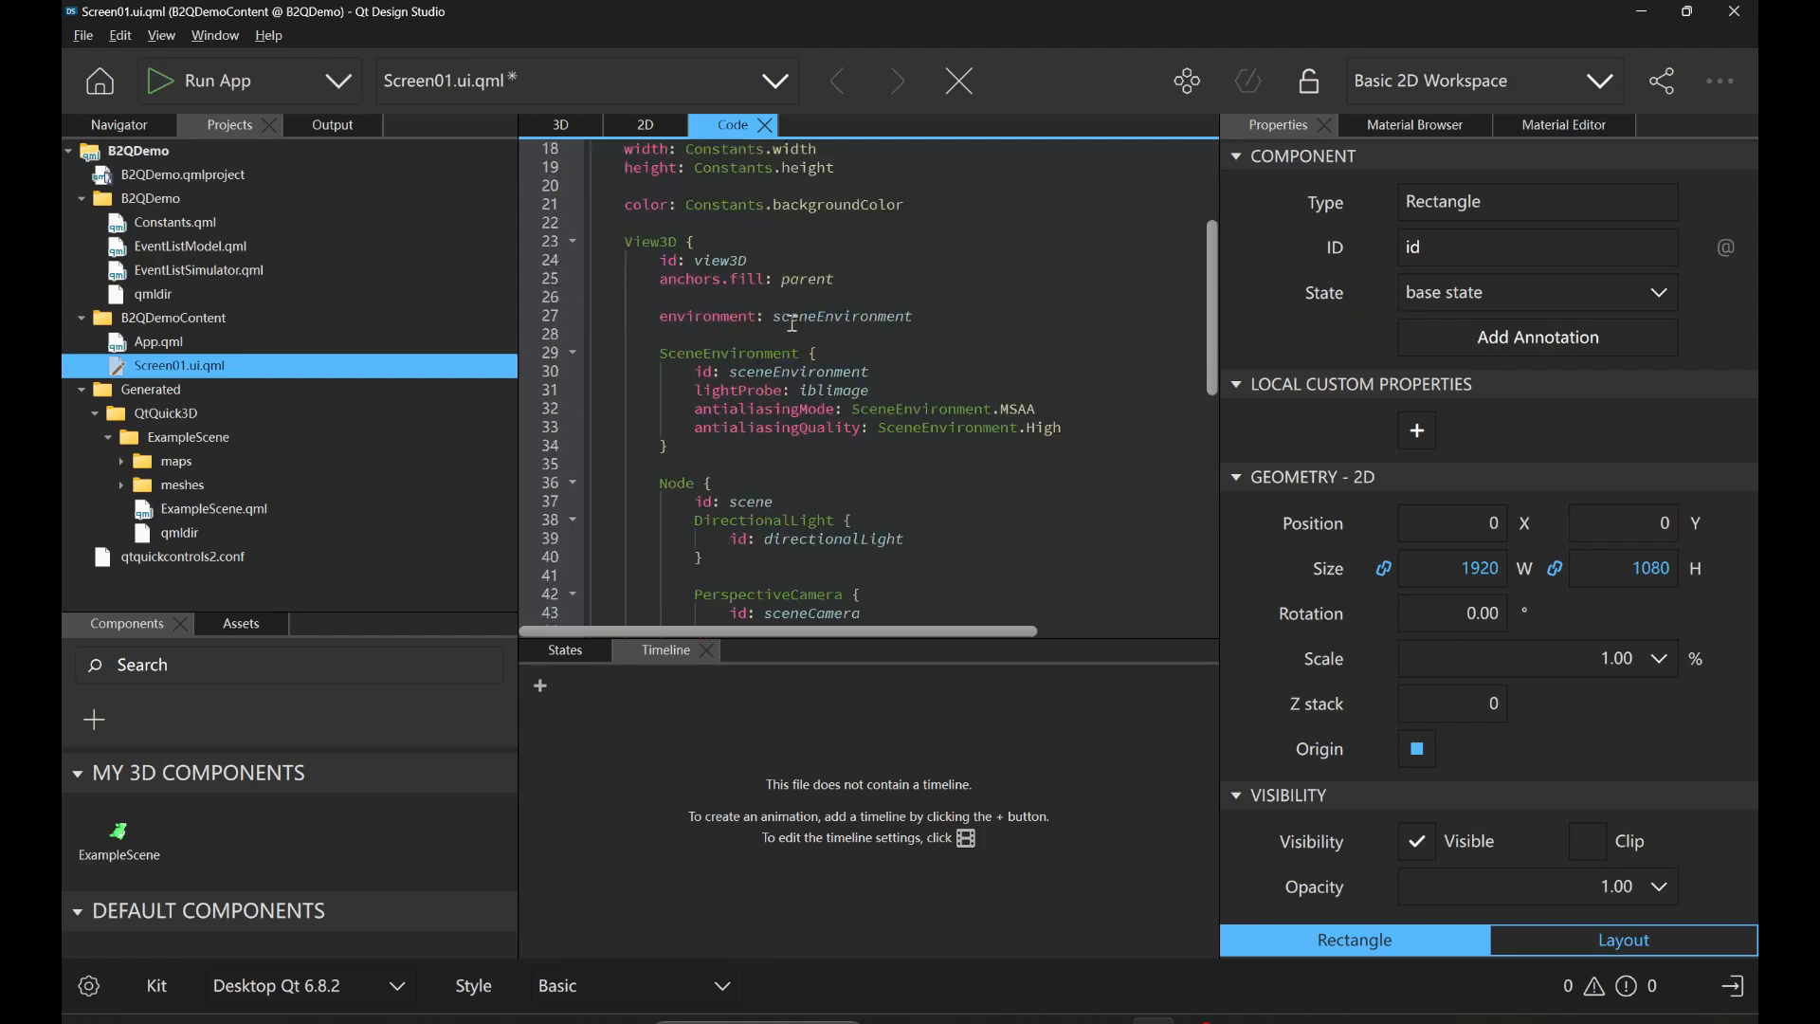
left_click(111, 841)
left_click_drag(106, 839, 707, 527)
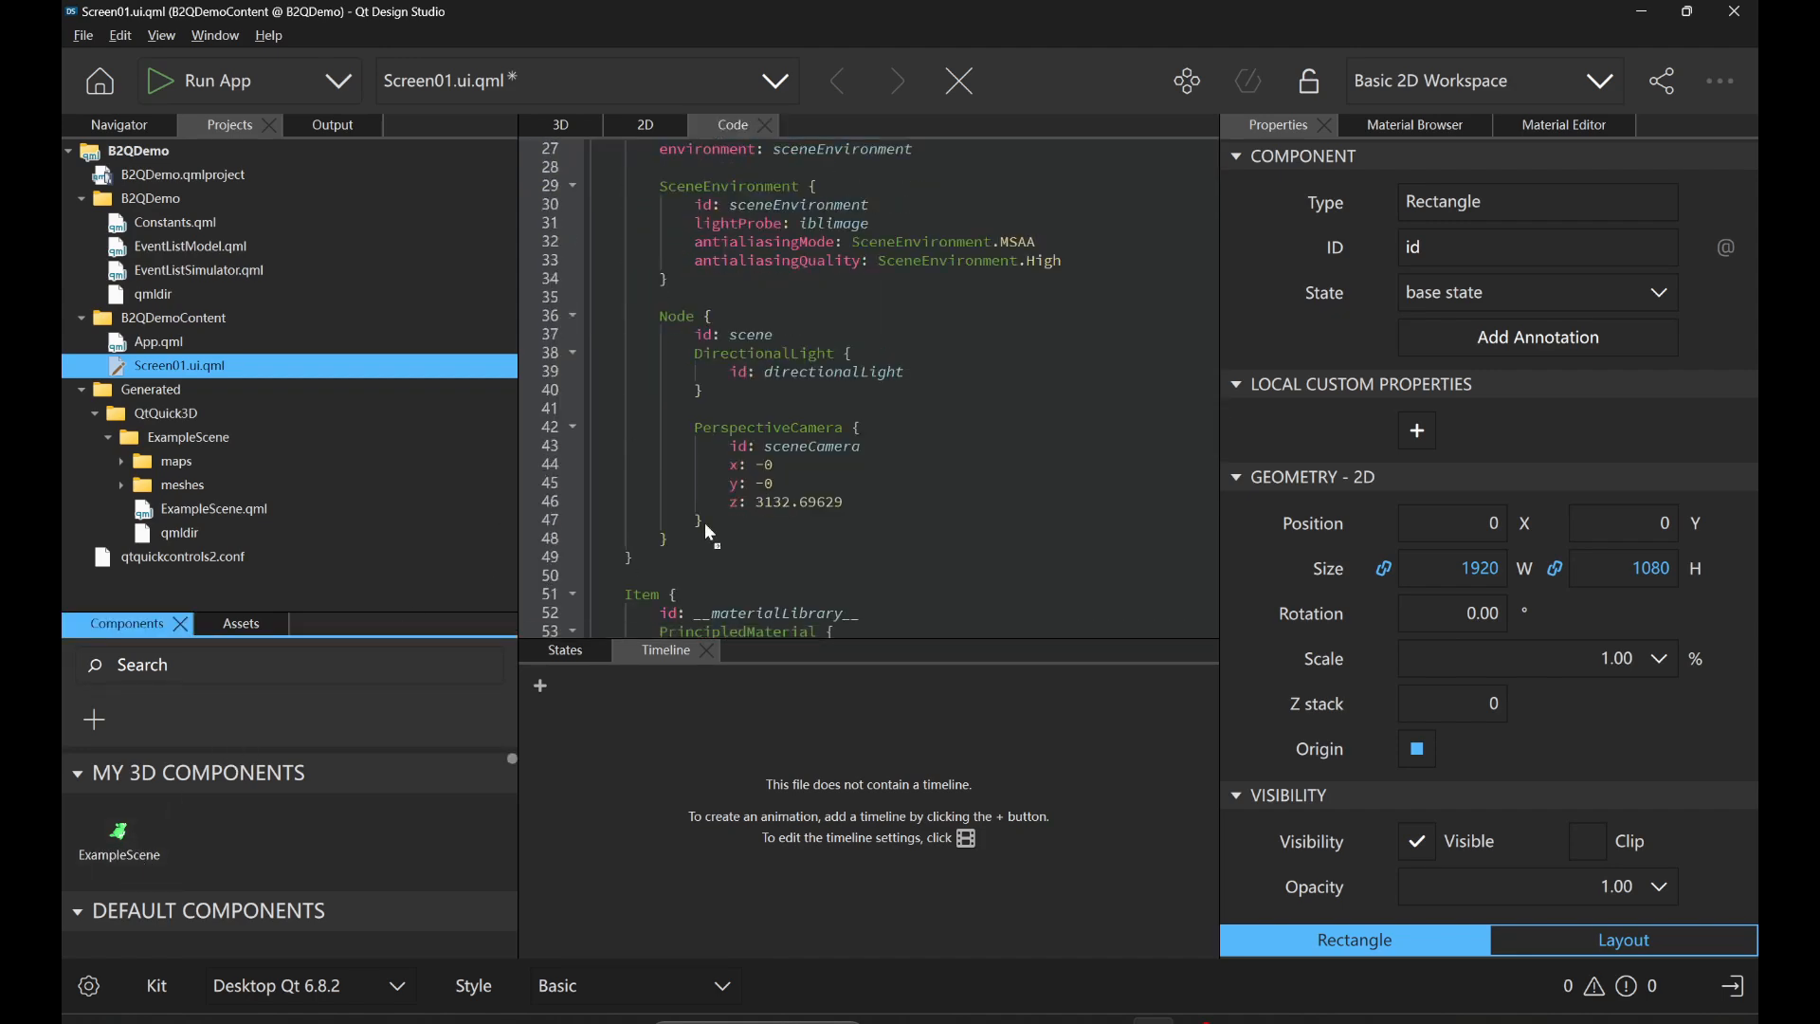
mouse_move(842, 400)
left_mouse_down()
mouse_move(846, 423)
mouse_move(857, 292)
mouse_move(862, 407)
left_mouse_up()
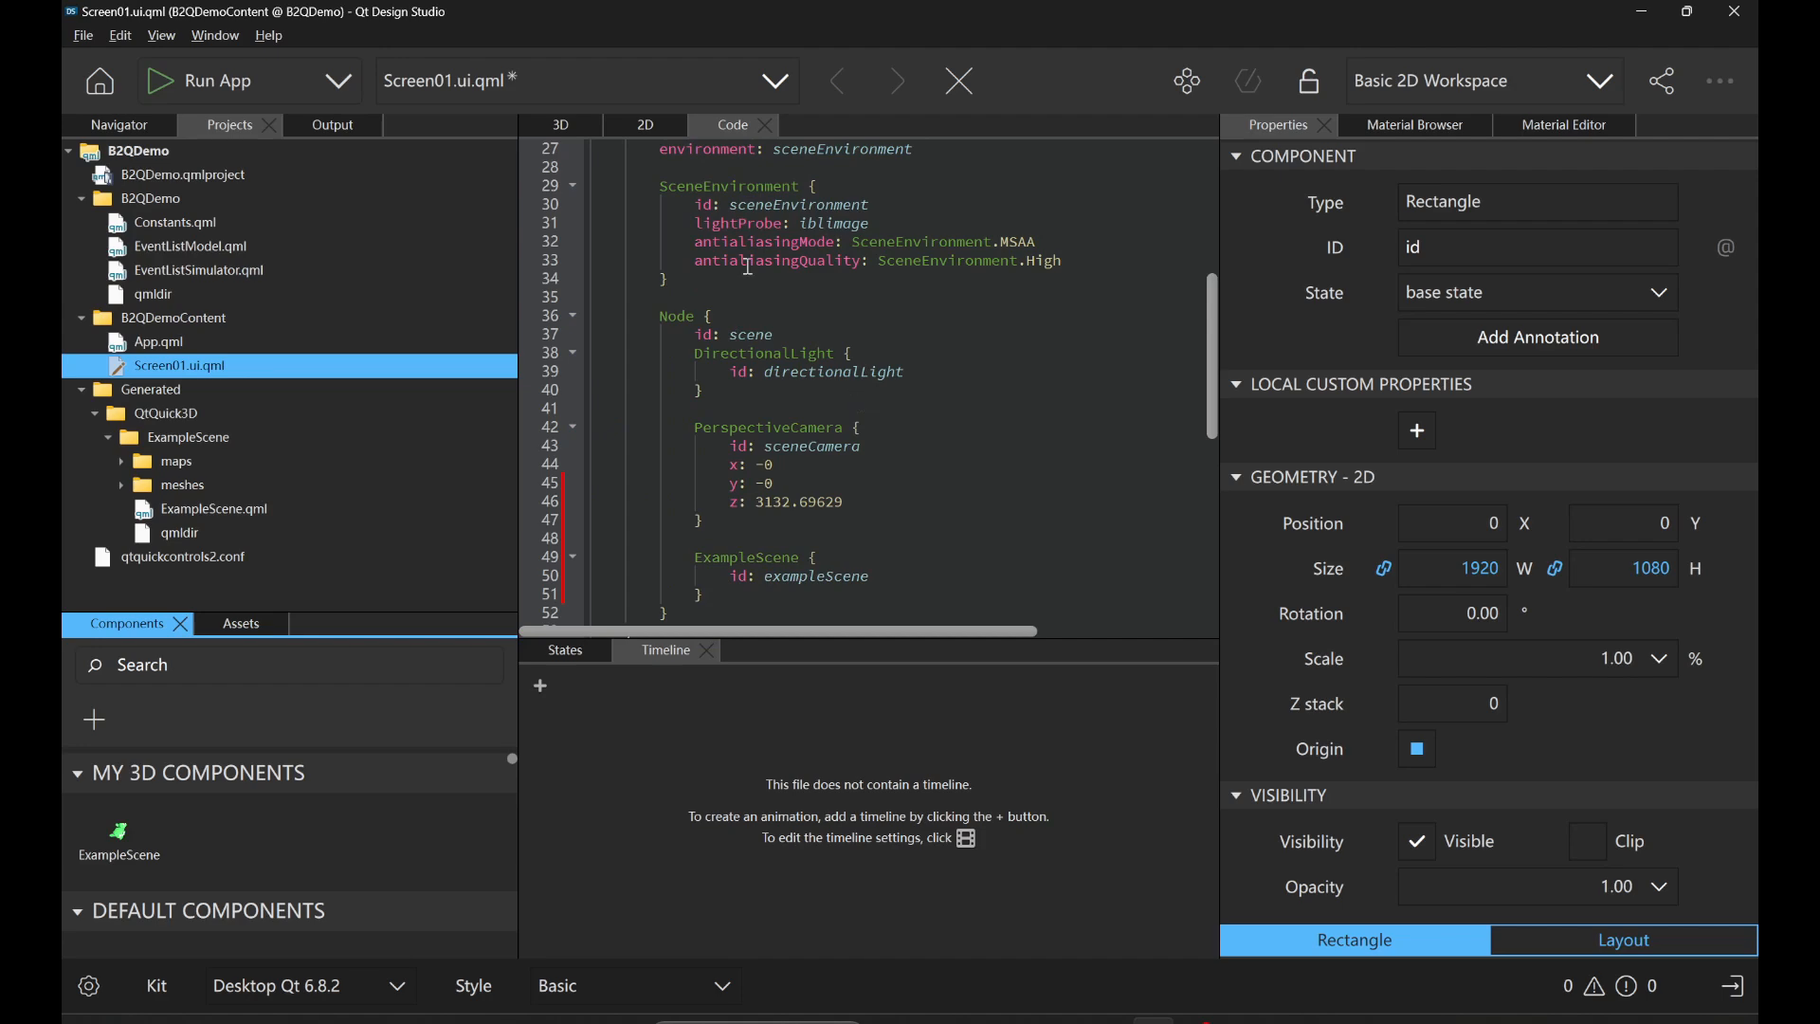
Examine the imported models in the 3D view, run the app, and close its window.
left_click(580, 124)
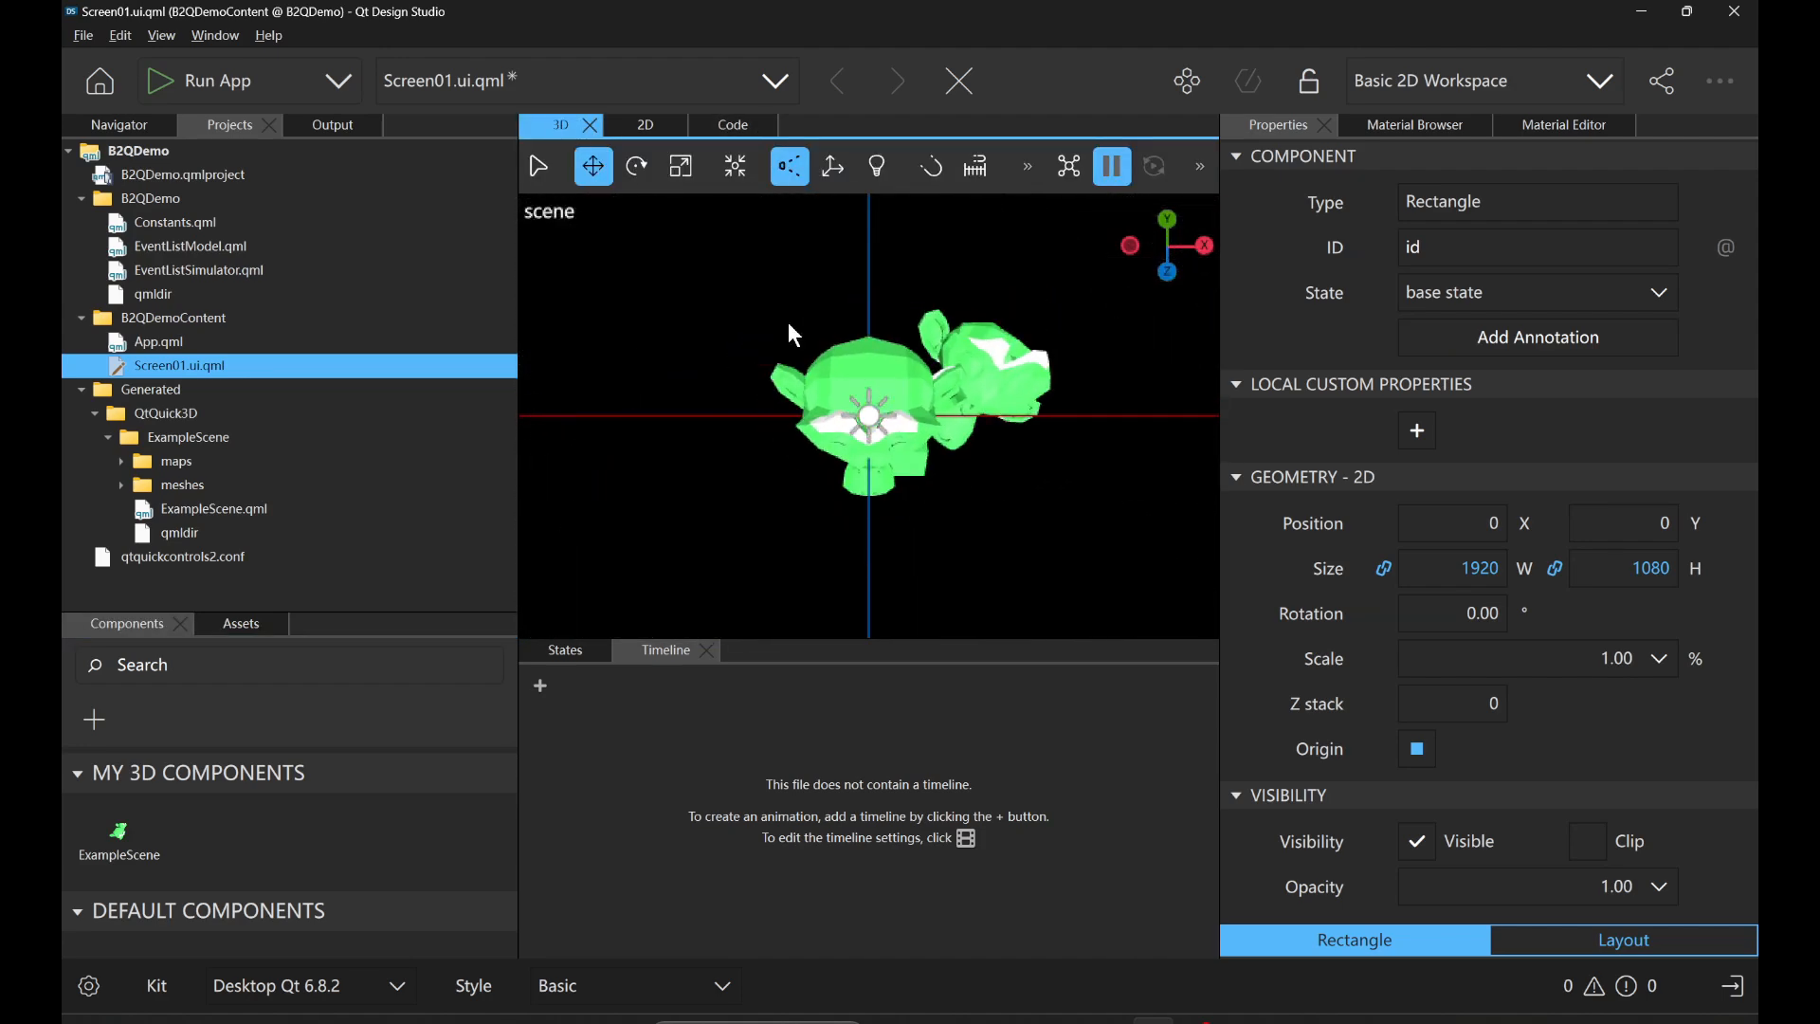
left_click_drag(914, 442, 856, 384, "alt")
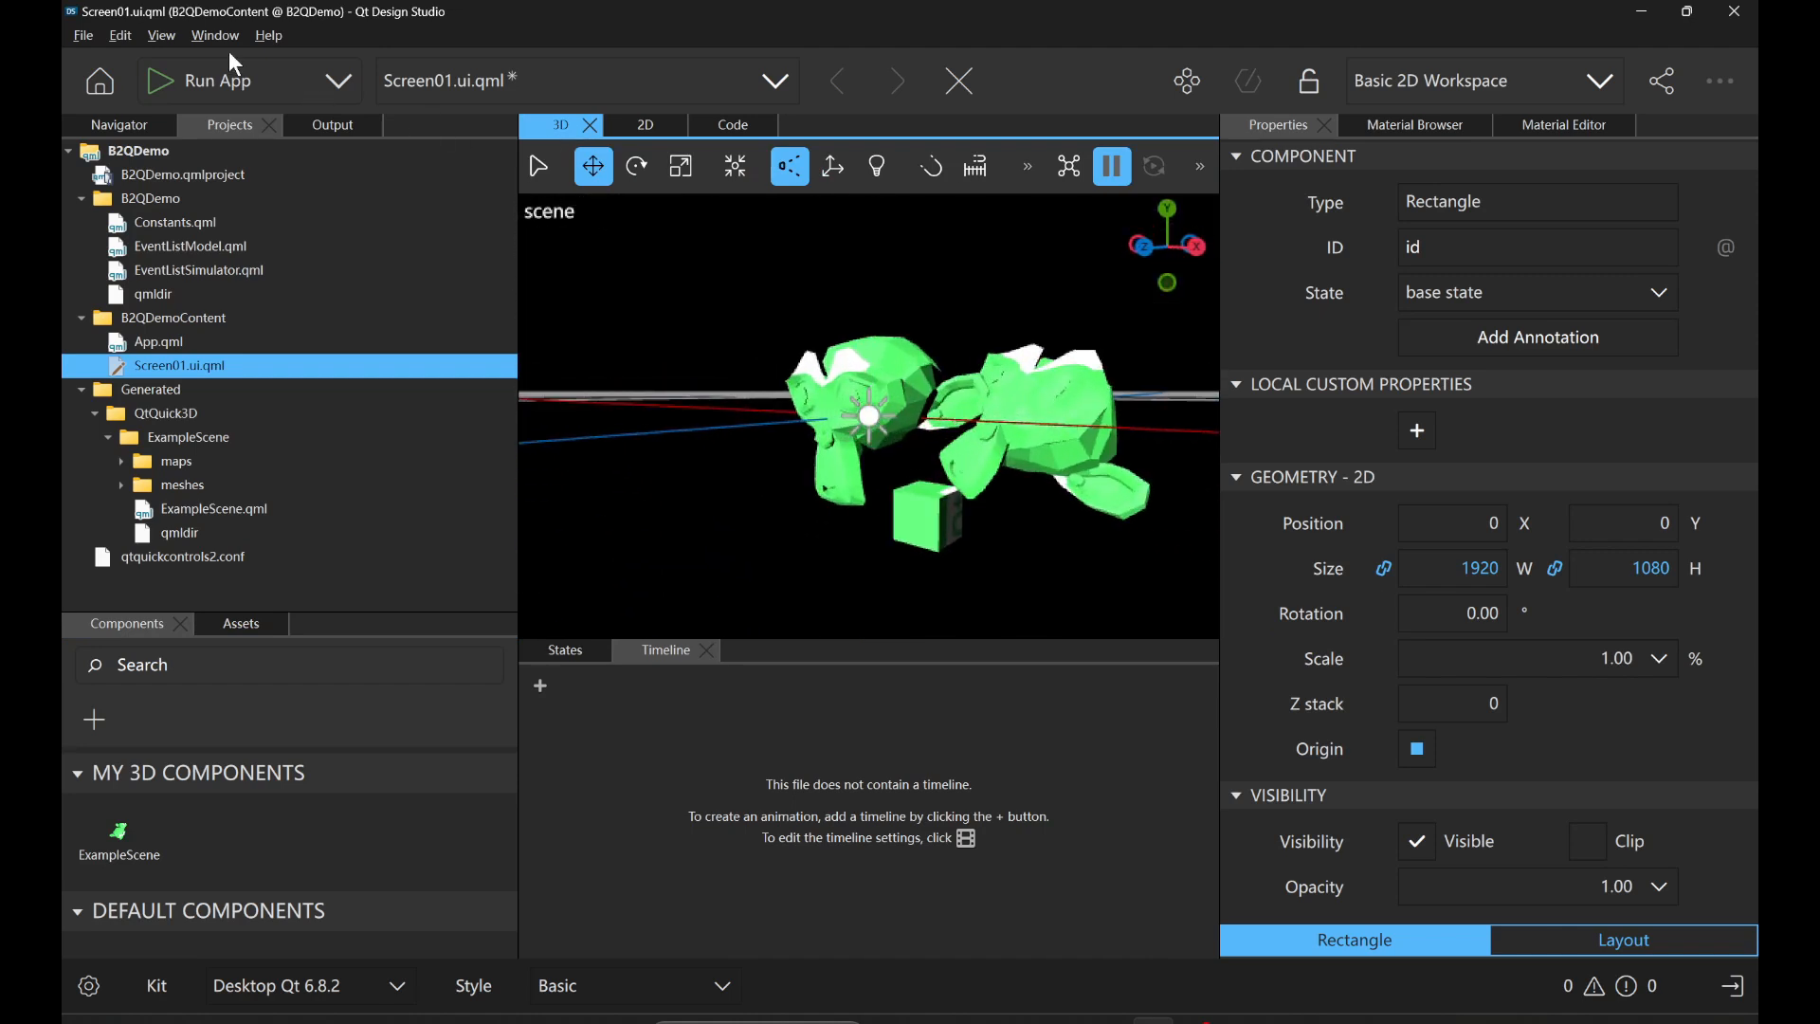
left_click(254, 79)
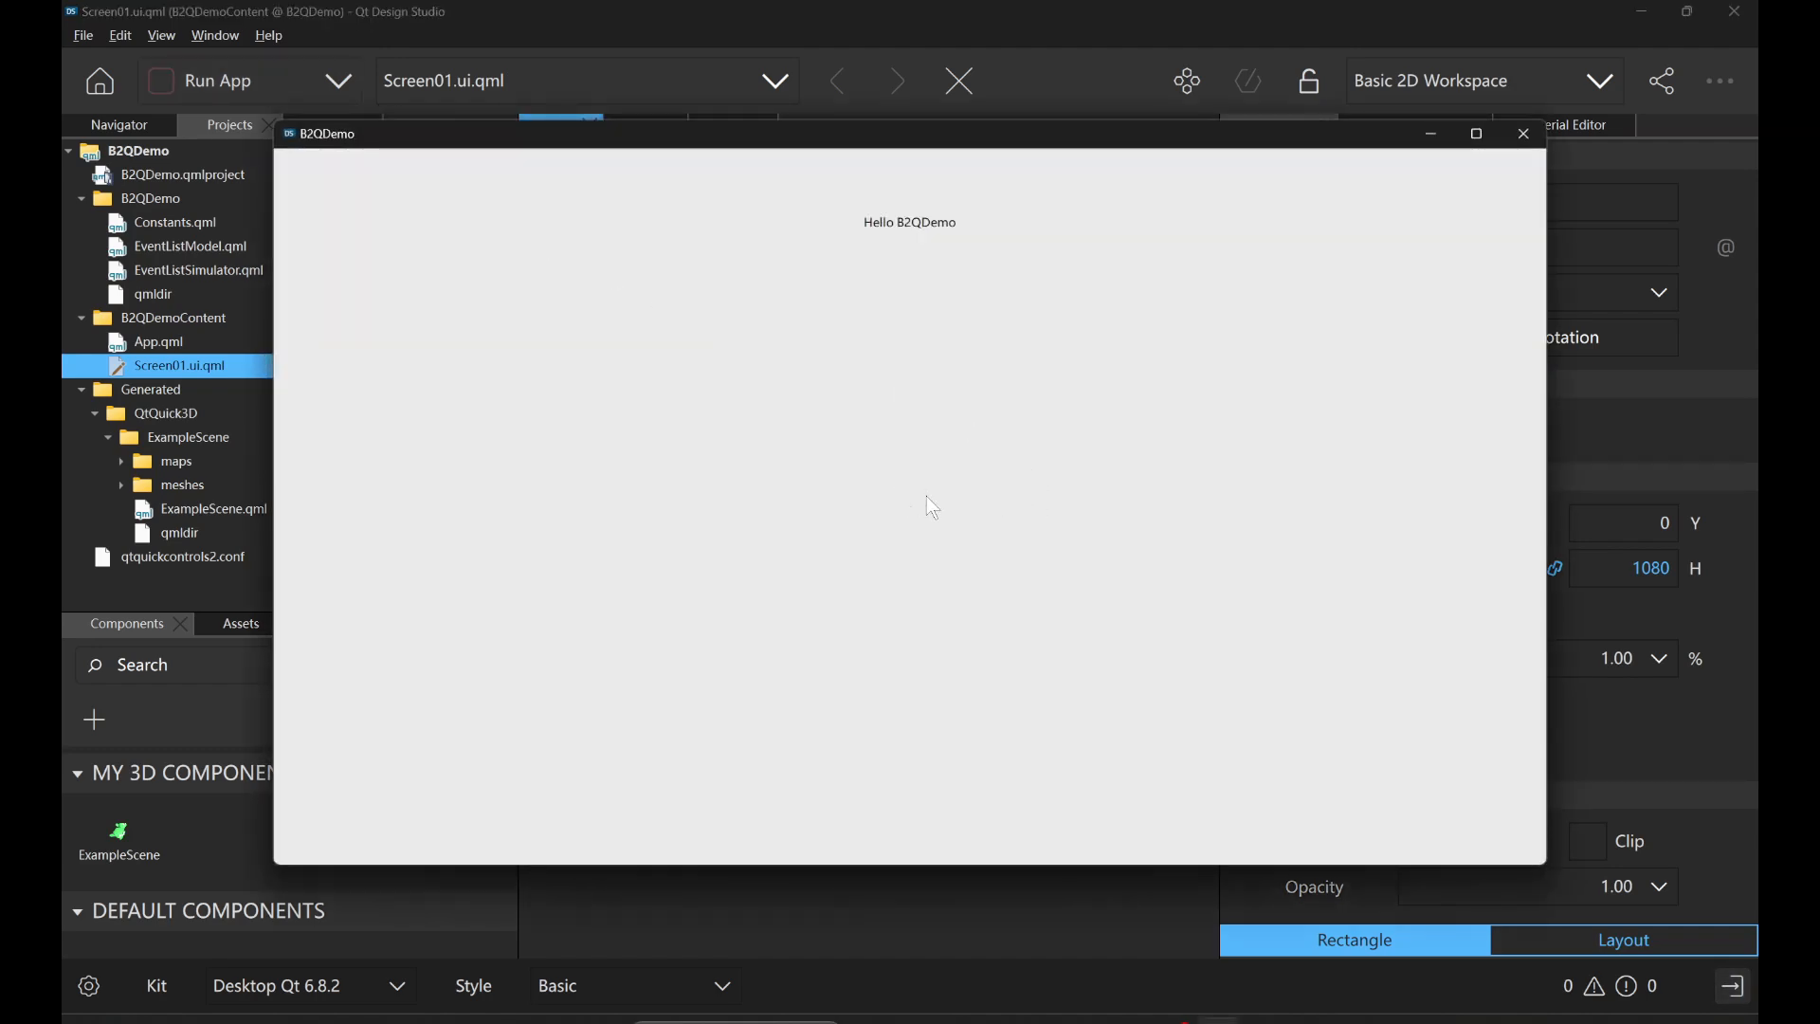
left_click(1523, 133)
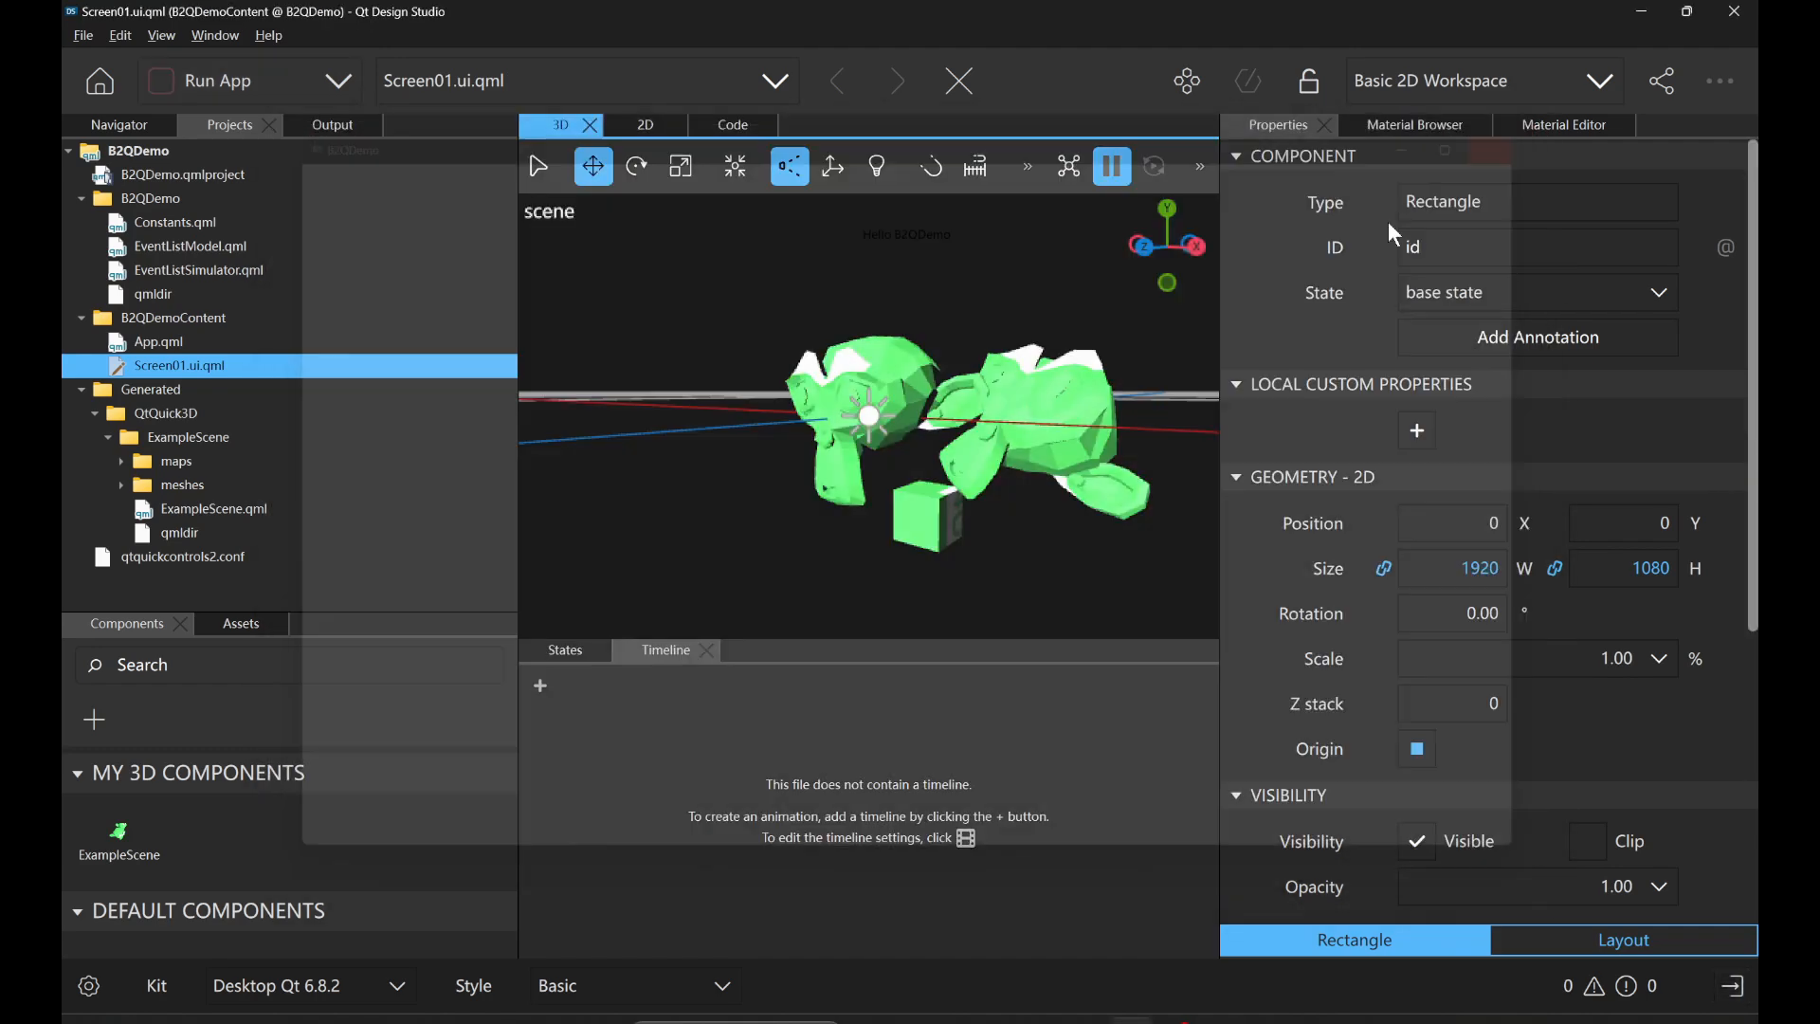
Set the exampleScene instance's scale to 100 on X, Y and Z, and run the app again.
left_click(734, 126)
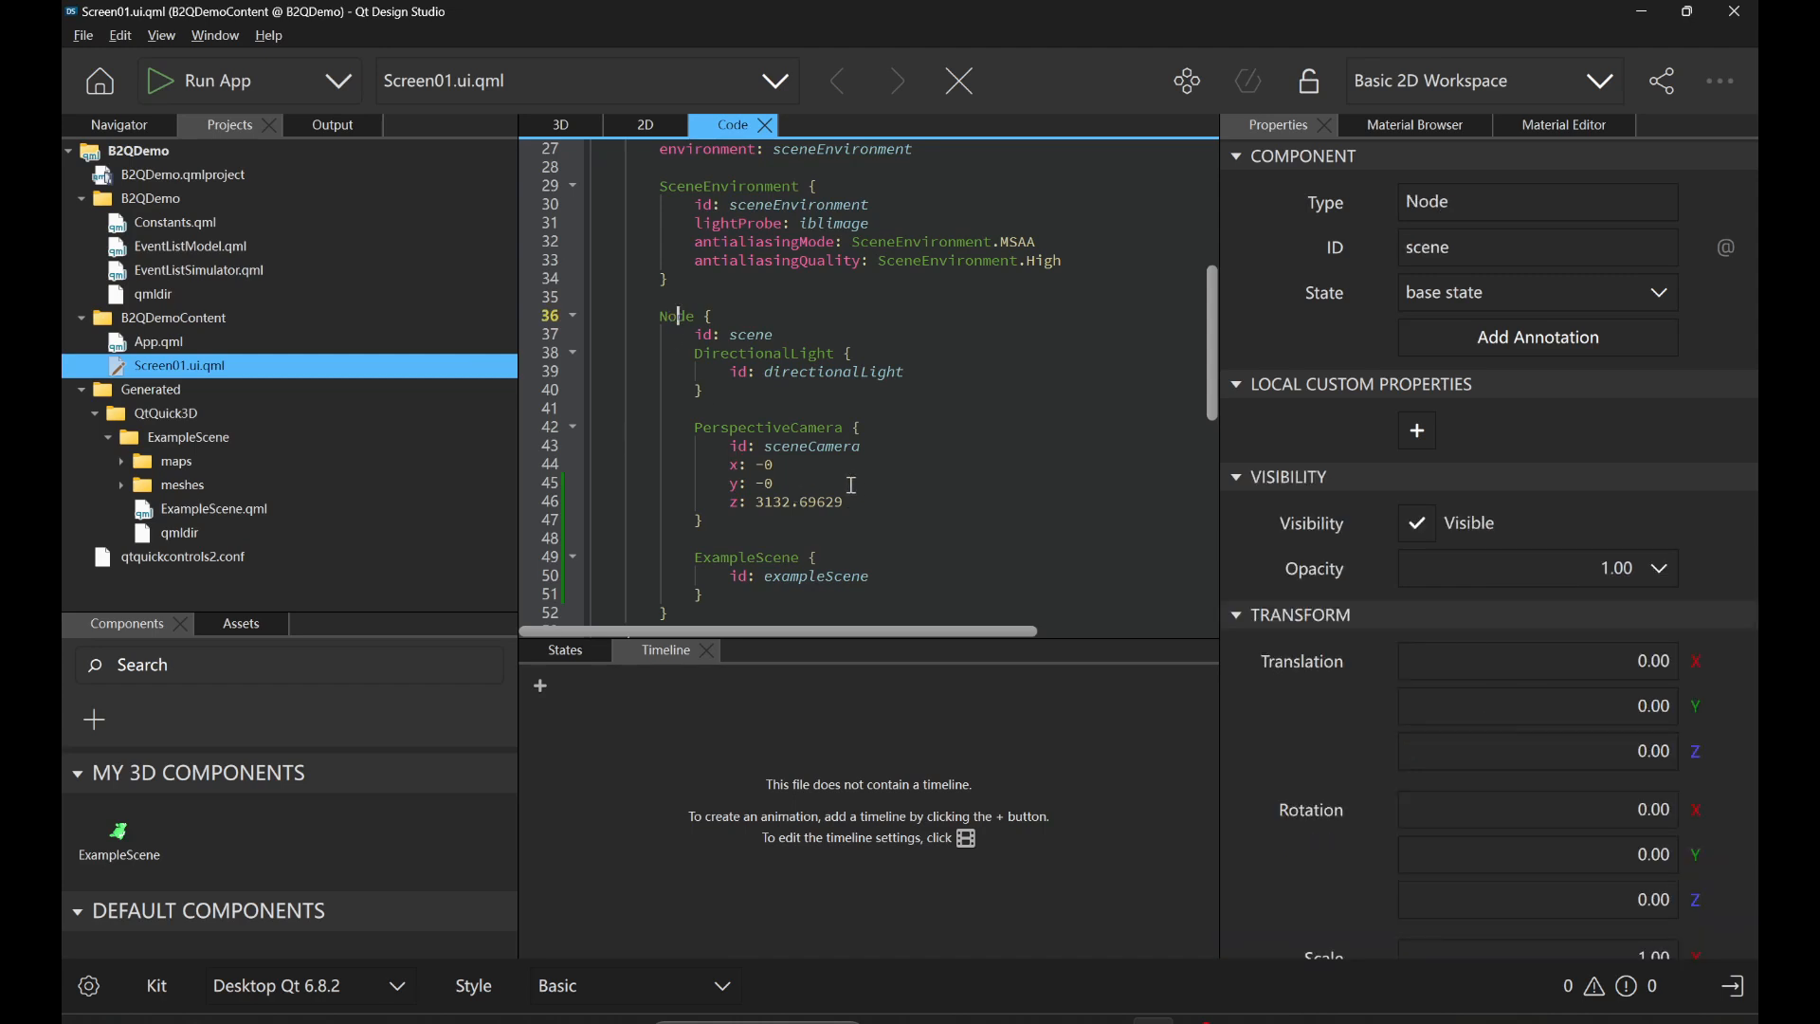
scroll(843, 465, "down", 4)
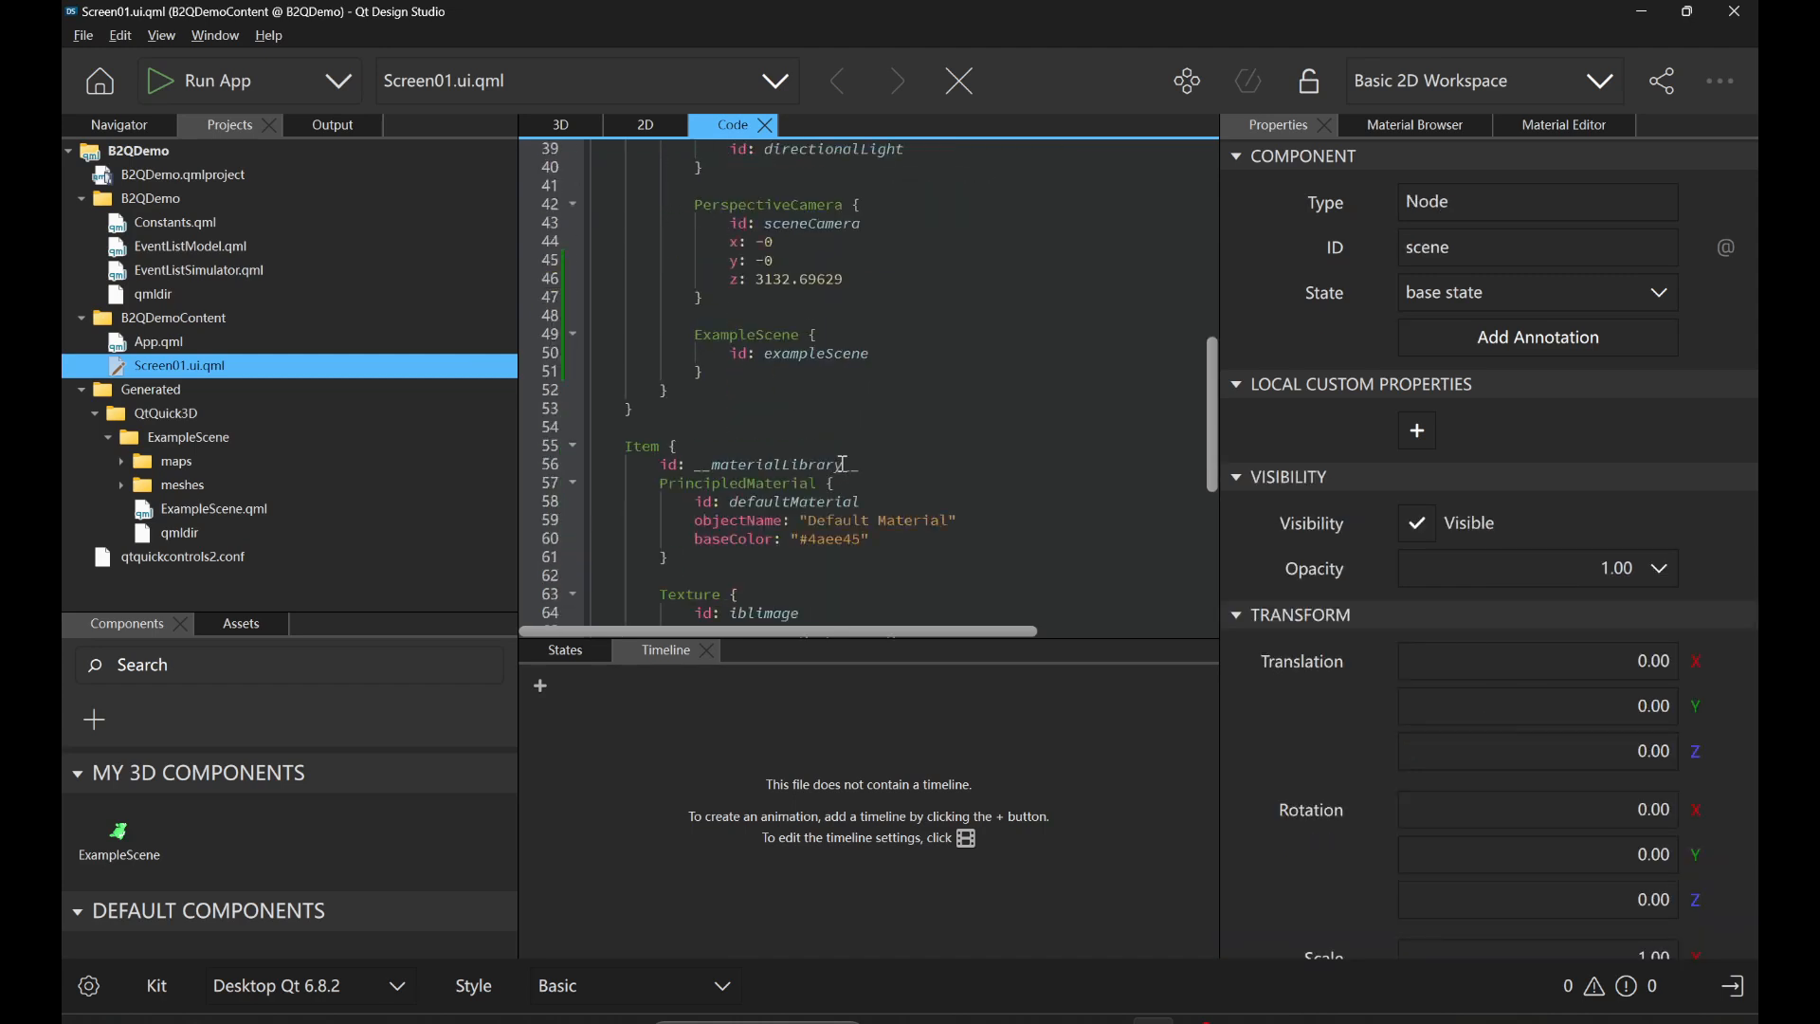
left_click(870, 357)
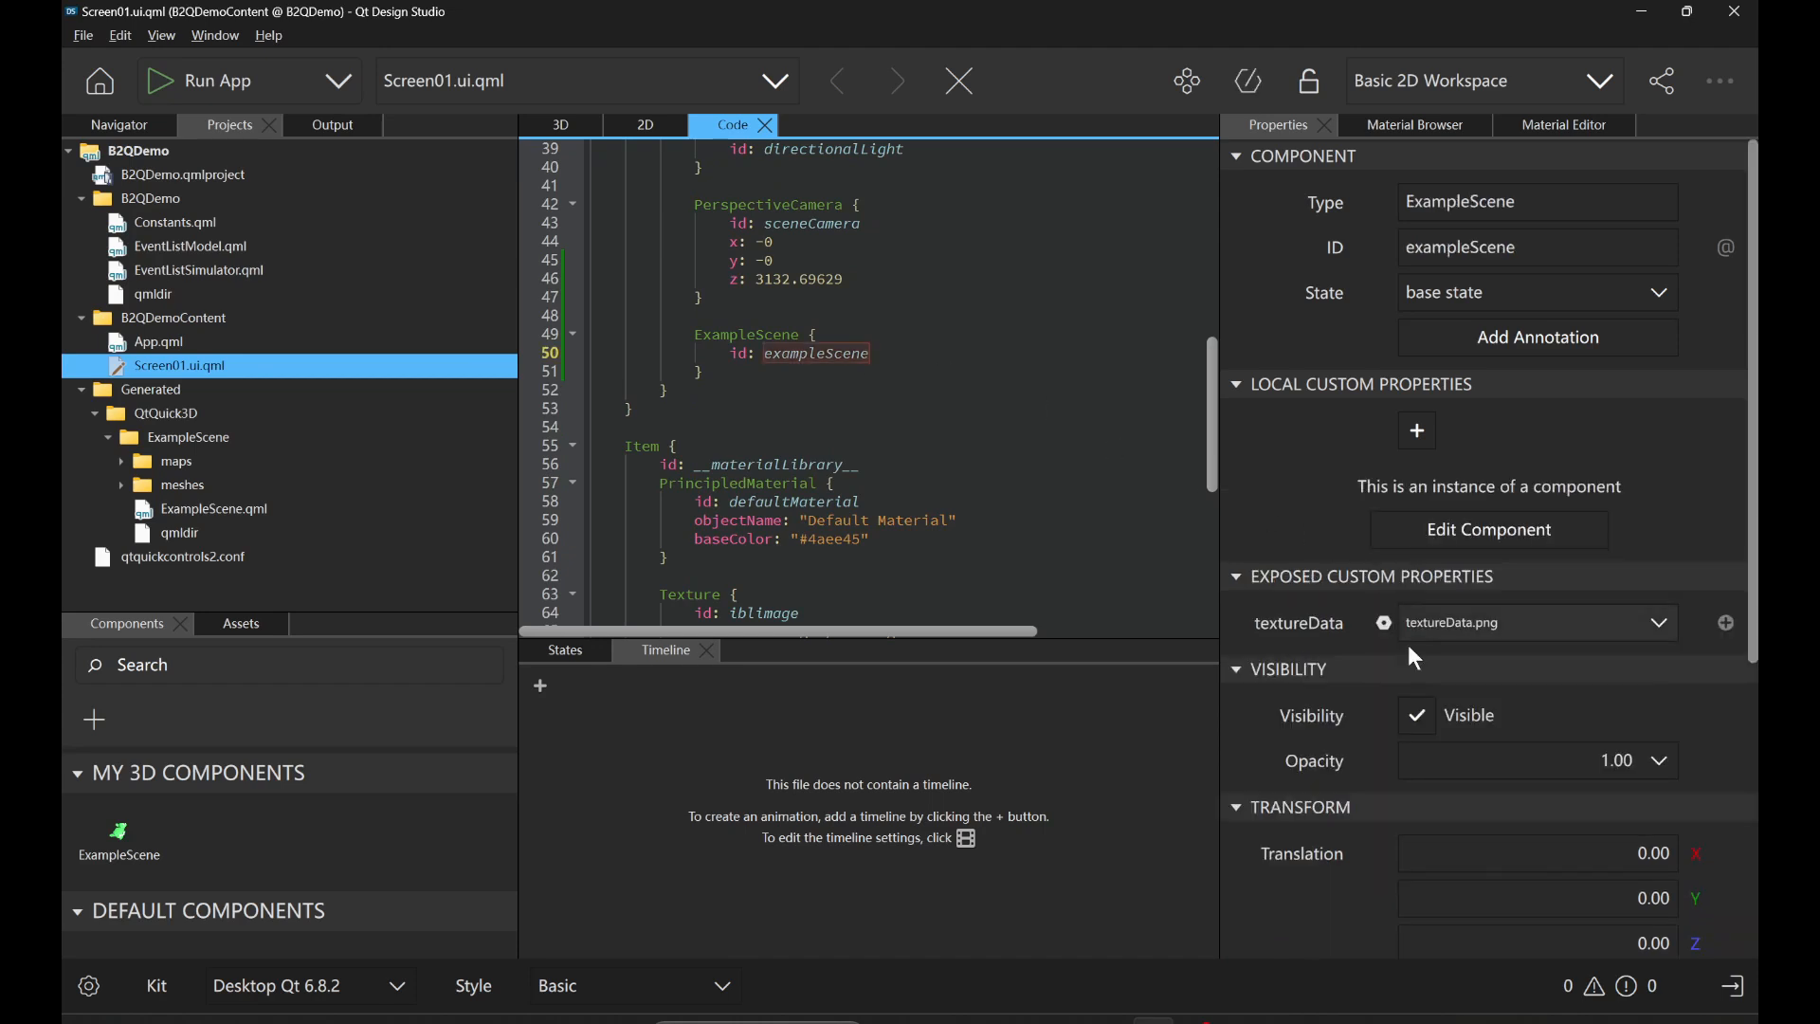
scroll(1323, 817, "down", 2)
scroll(1337, 792, "down", 3)
left_click(1623, 687)
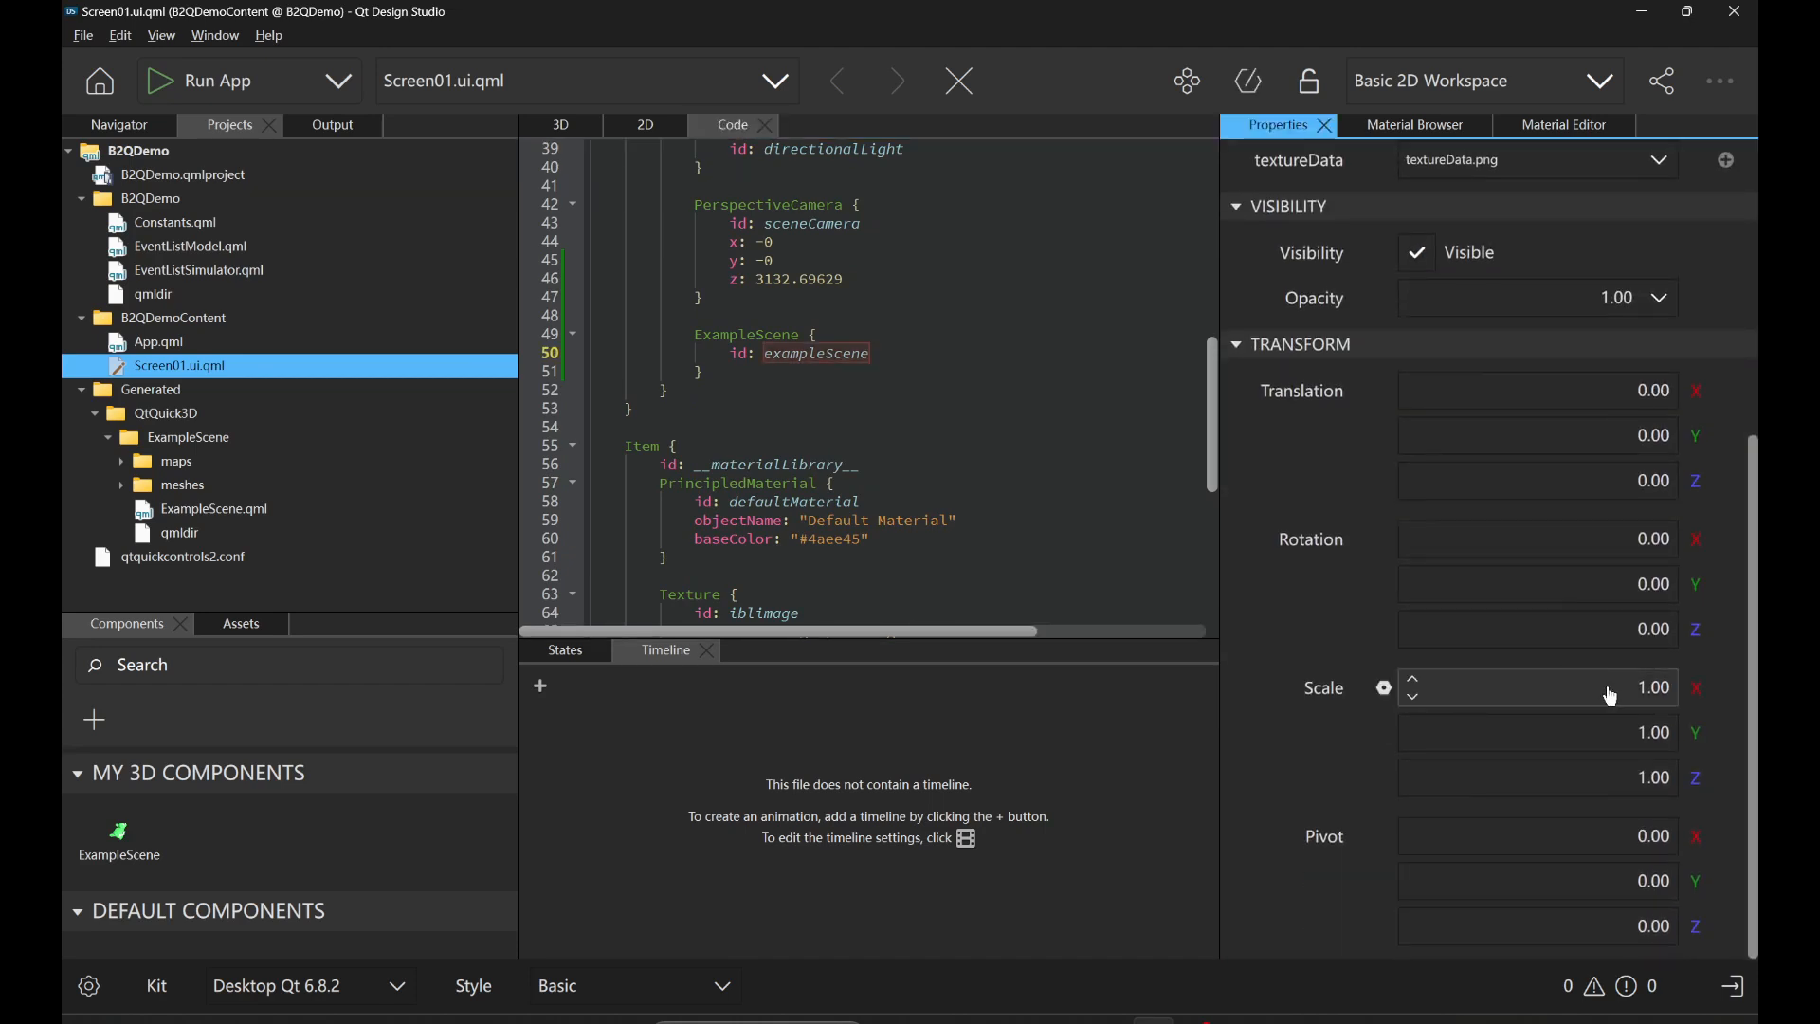
key("ctrl+a")
type("100")
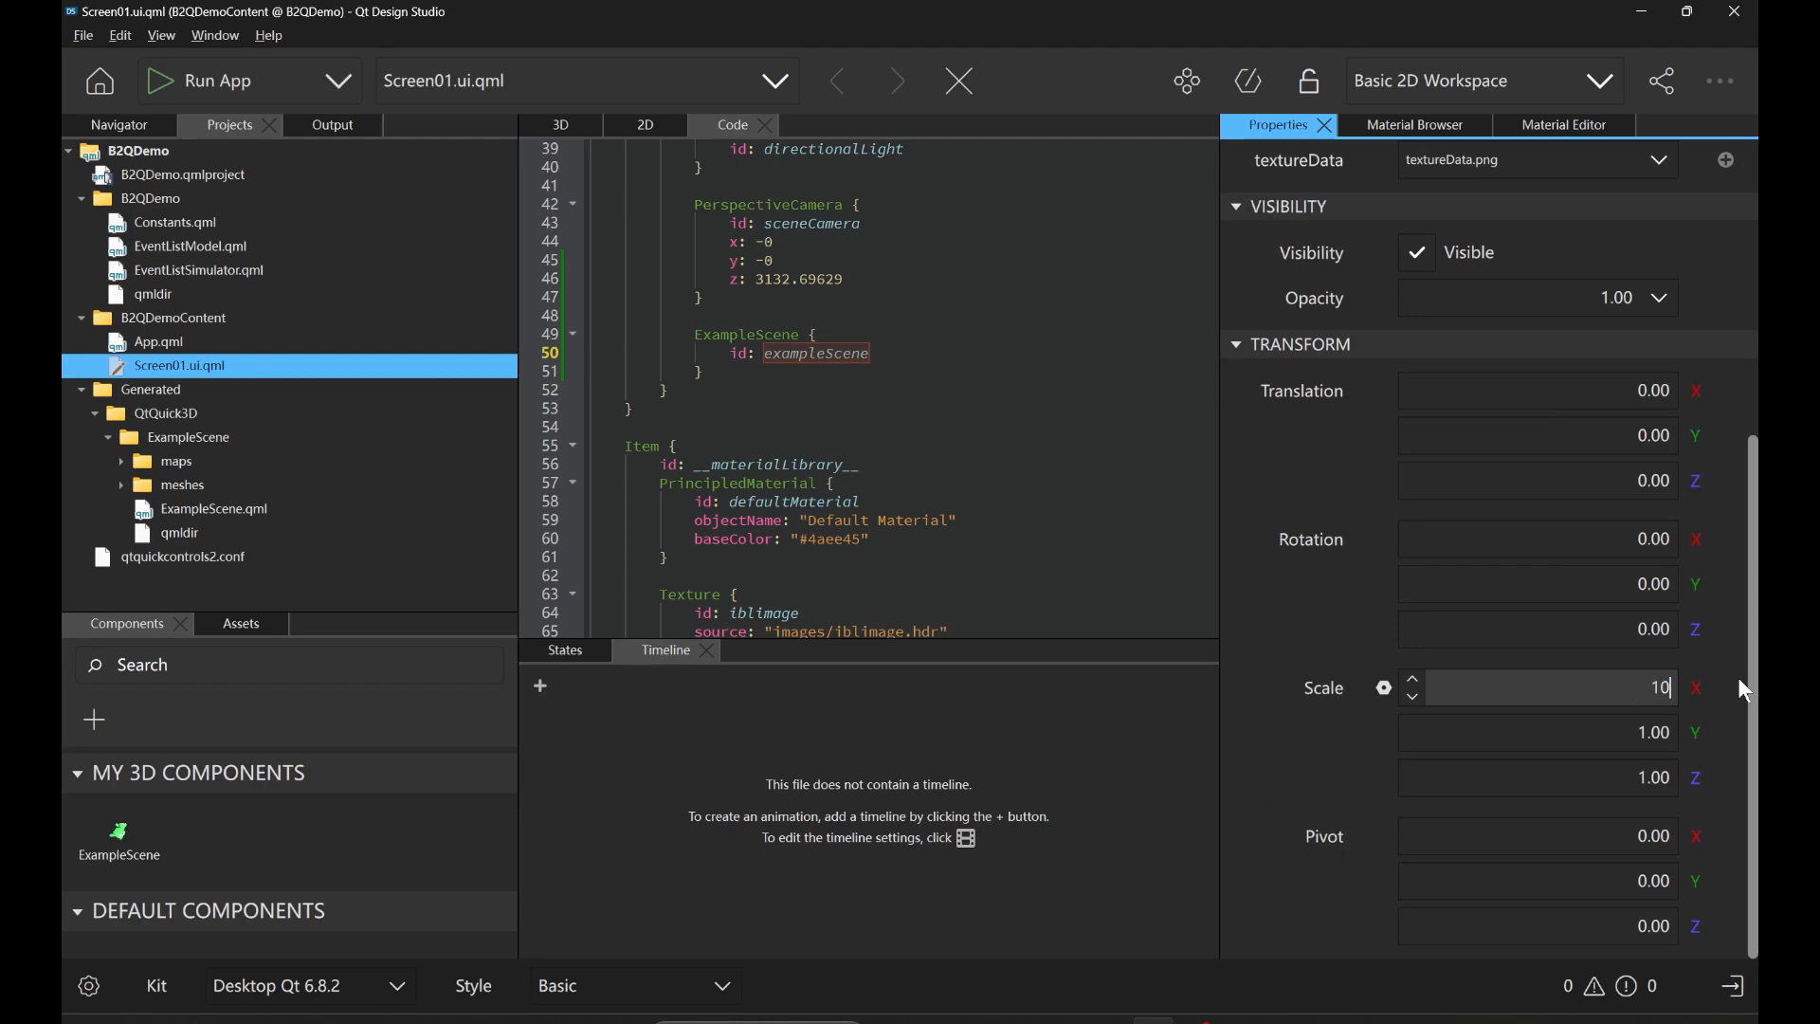
key("Tab")
type("100")
key("Tab")
type("100")
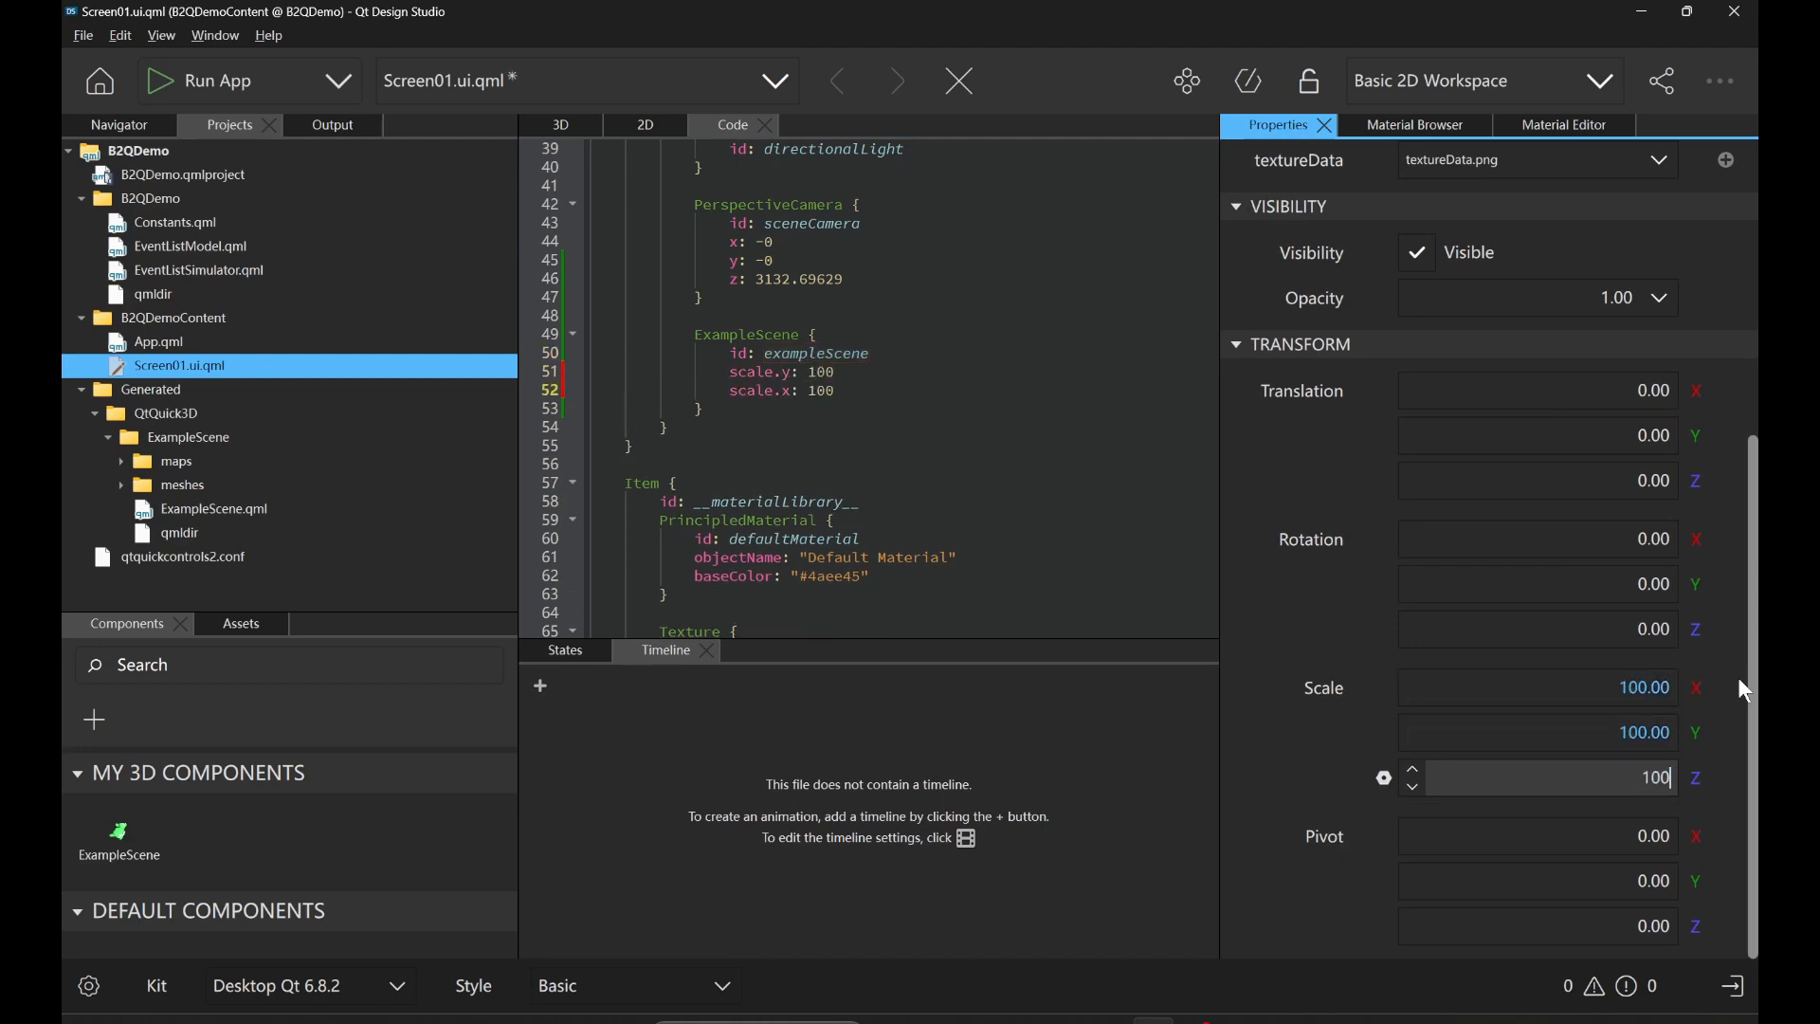
key("Return")
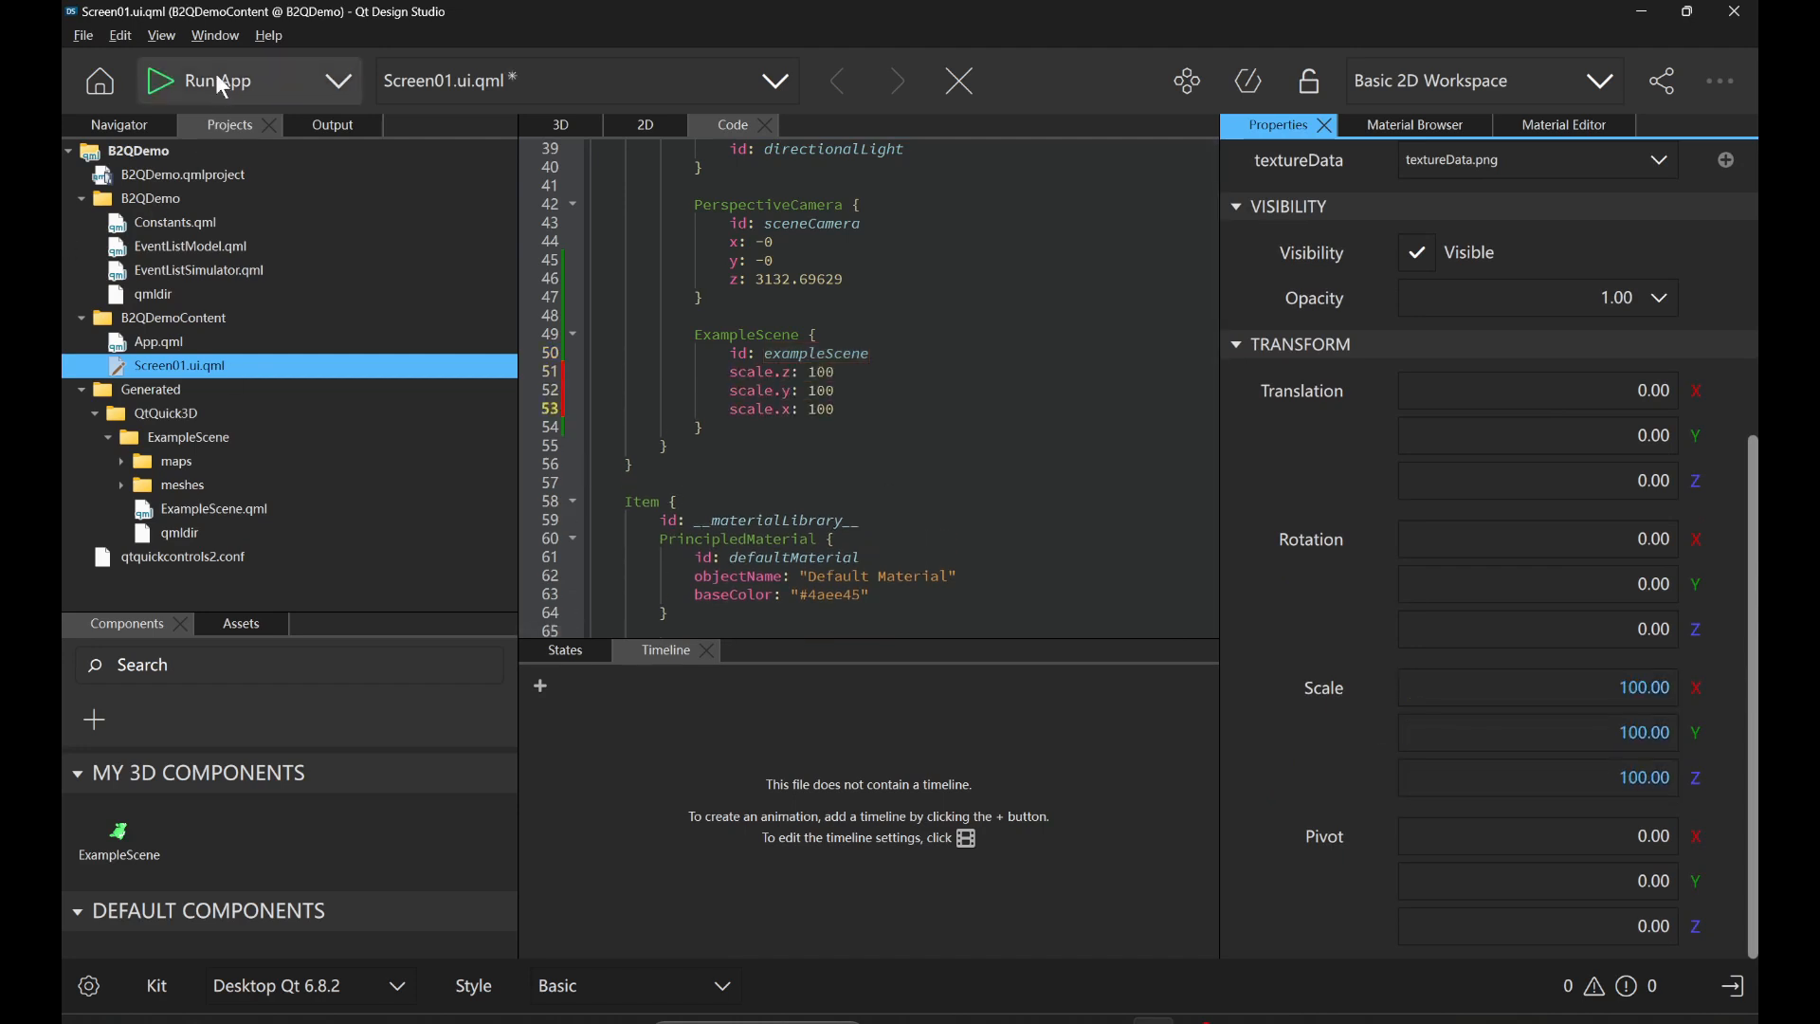
left_click(195, 96)
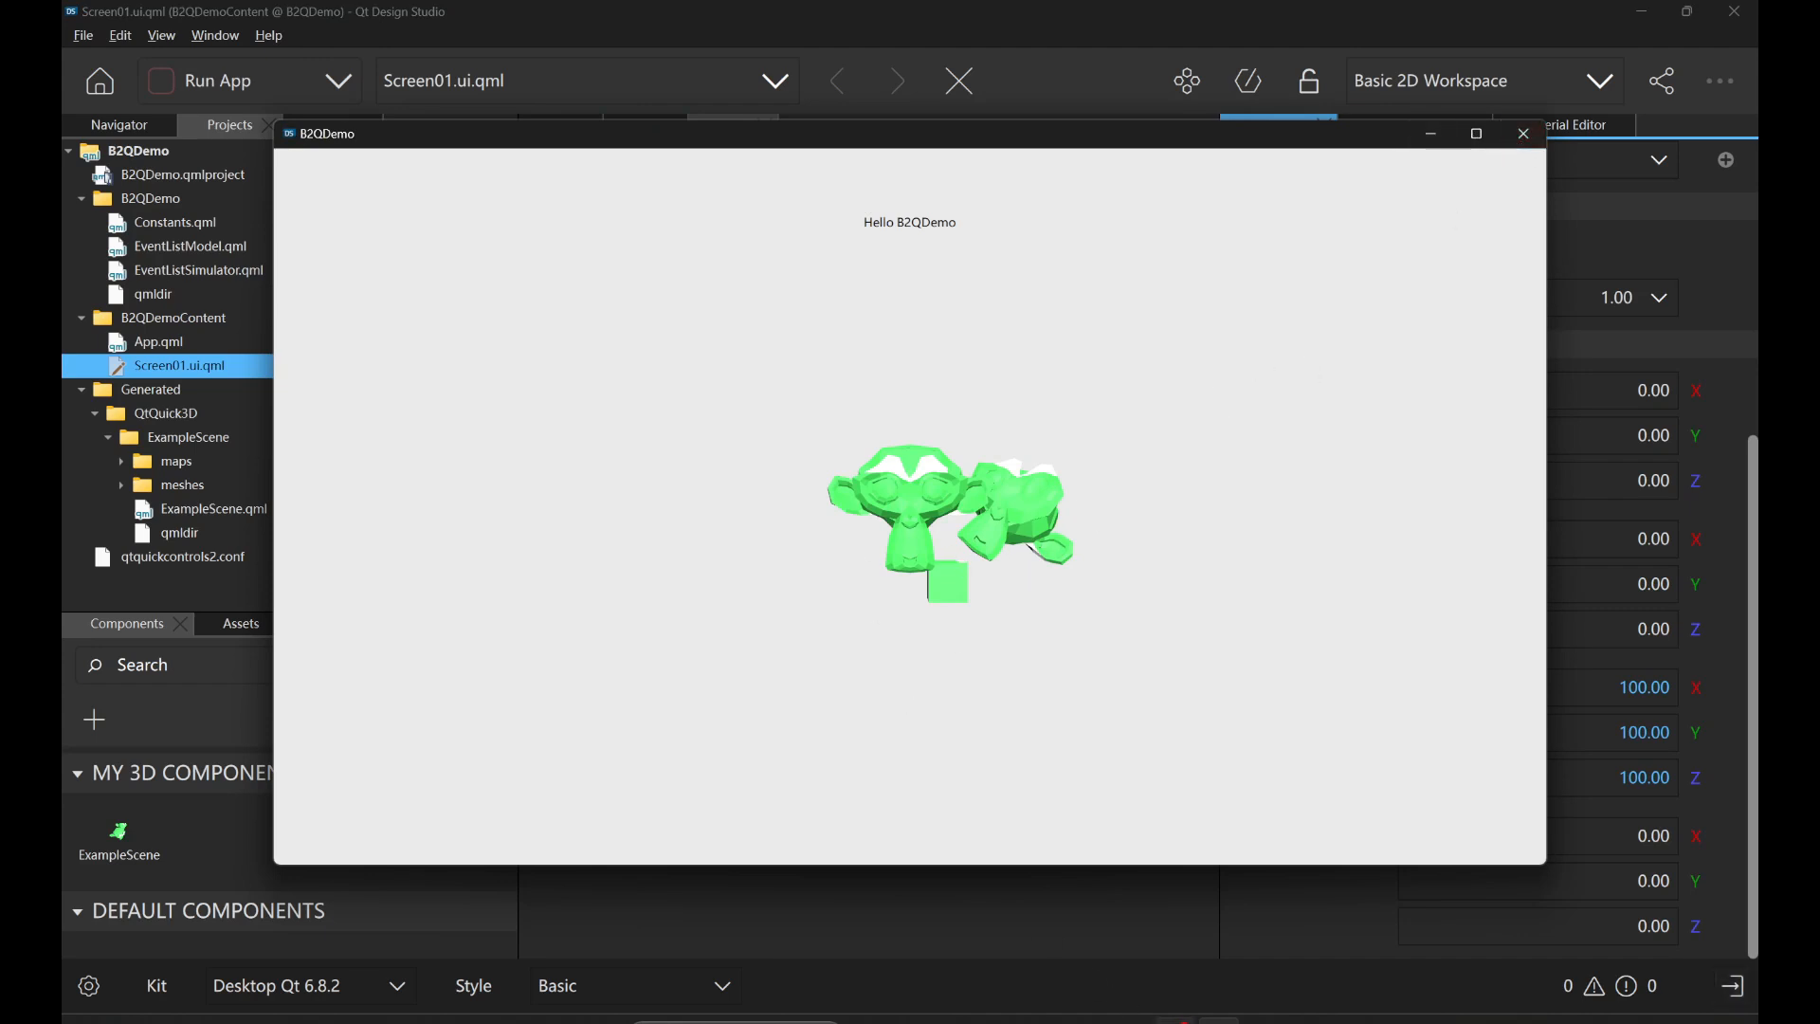
Switch to Blender, move the Info Log off the Quick3D settings, and open and close the Quick3D preview window.
mouse_move(1131, 1020)
mouse_move(911, 1021)
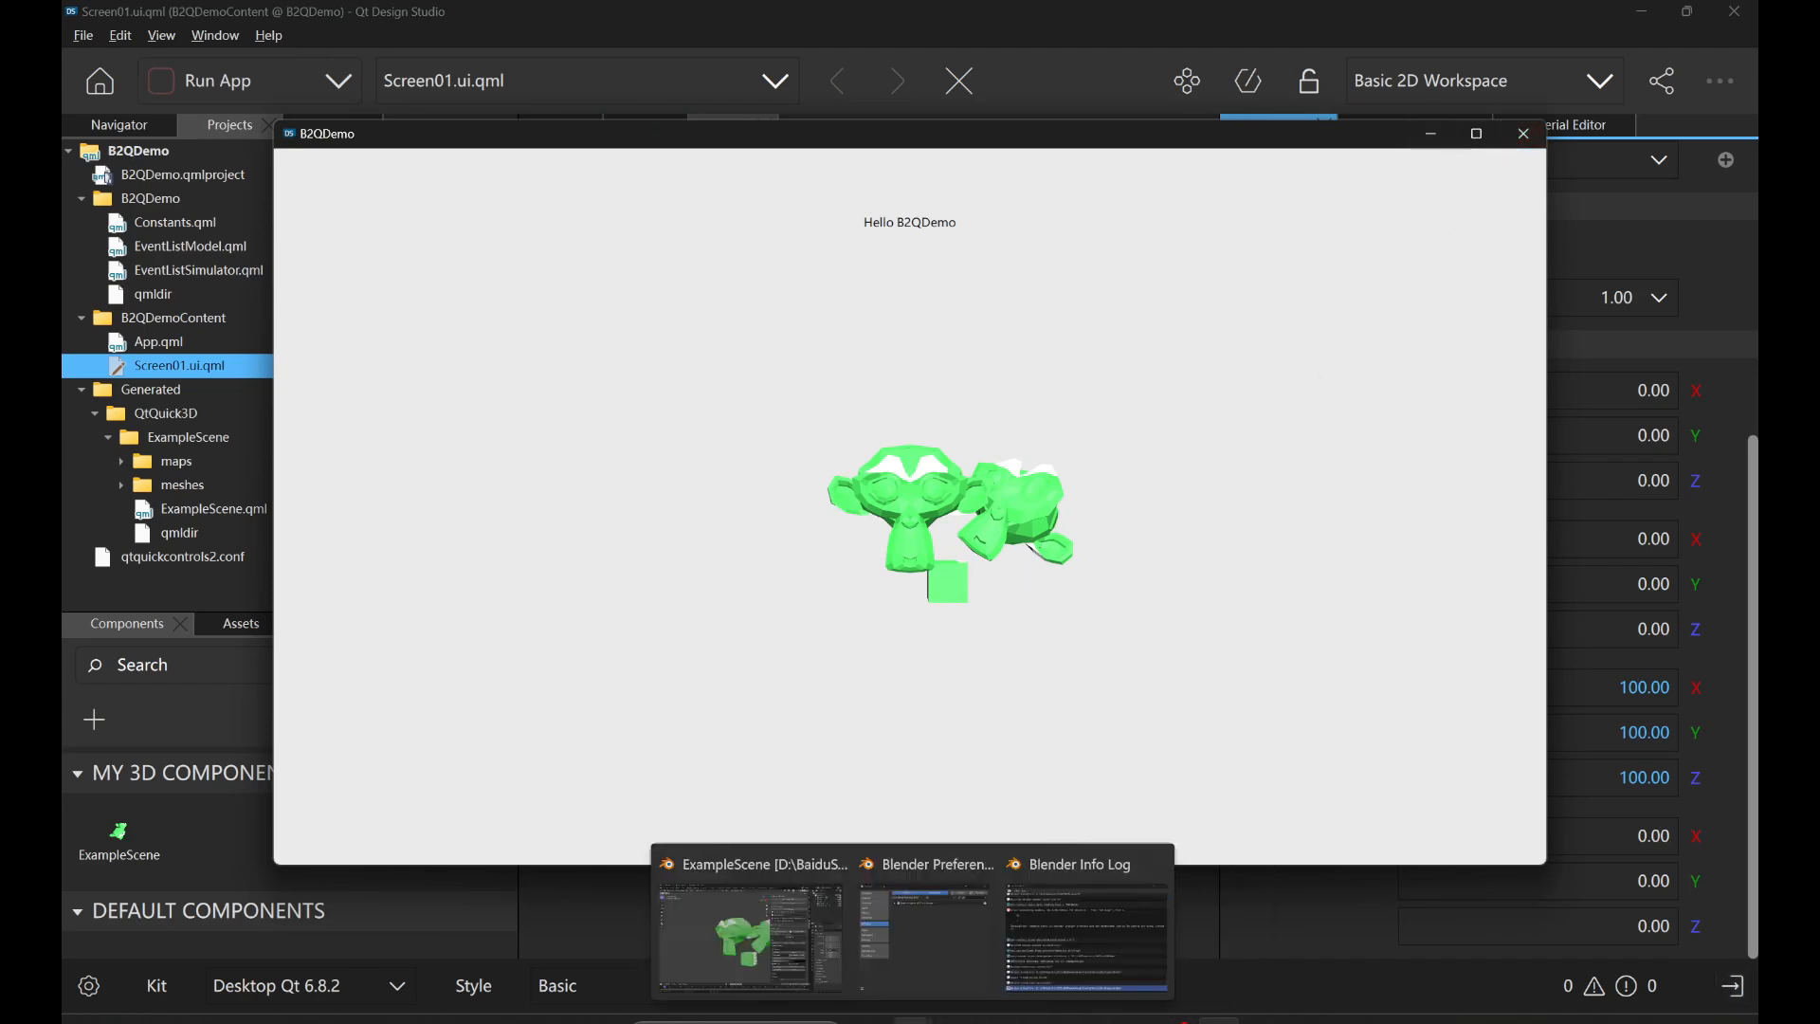
left_click(811, 975)
left_click_drag(1226, 377, 1015, 493)
left_click(1236, 146)
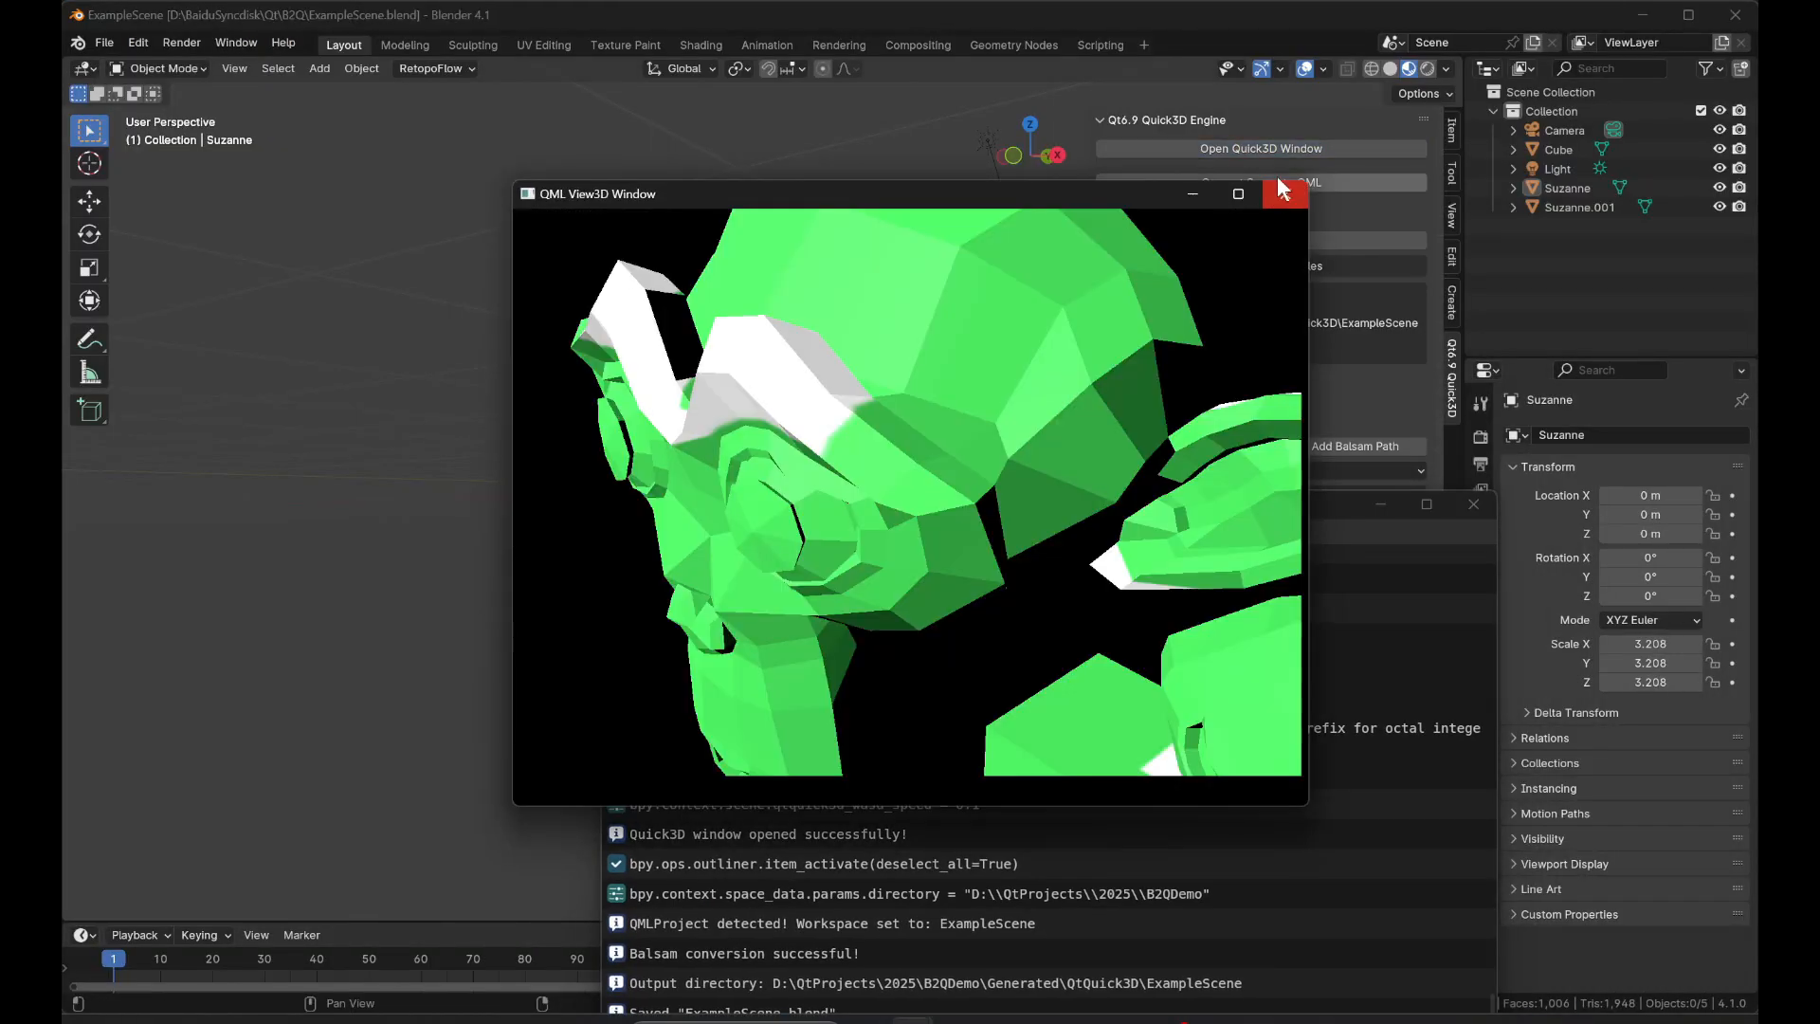
left_click(1286, 193)
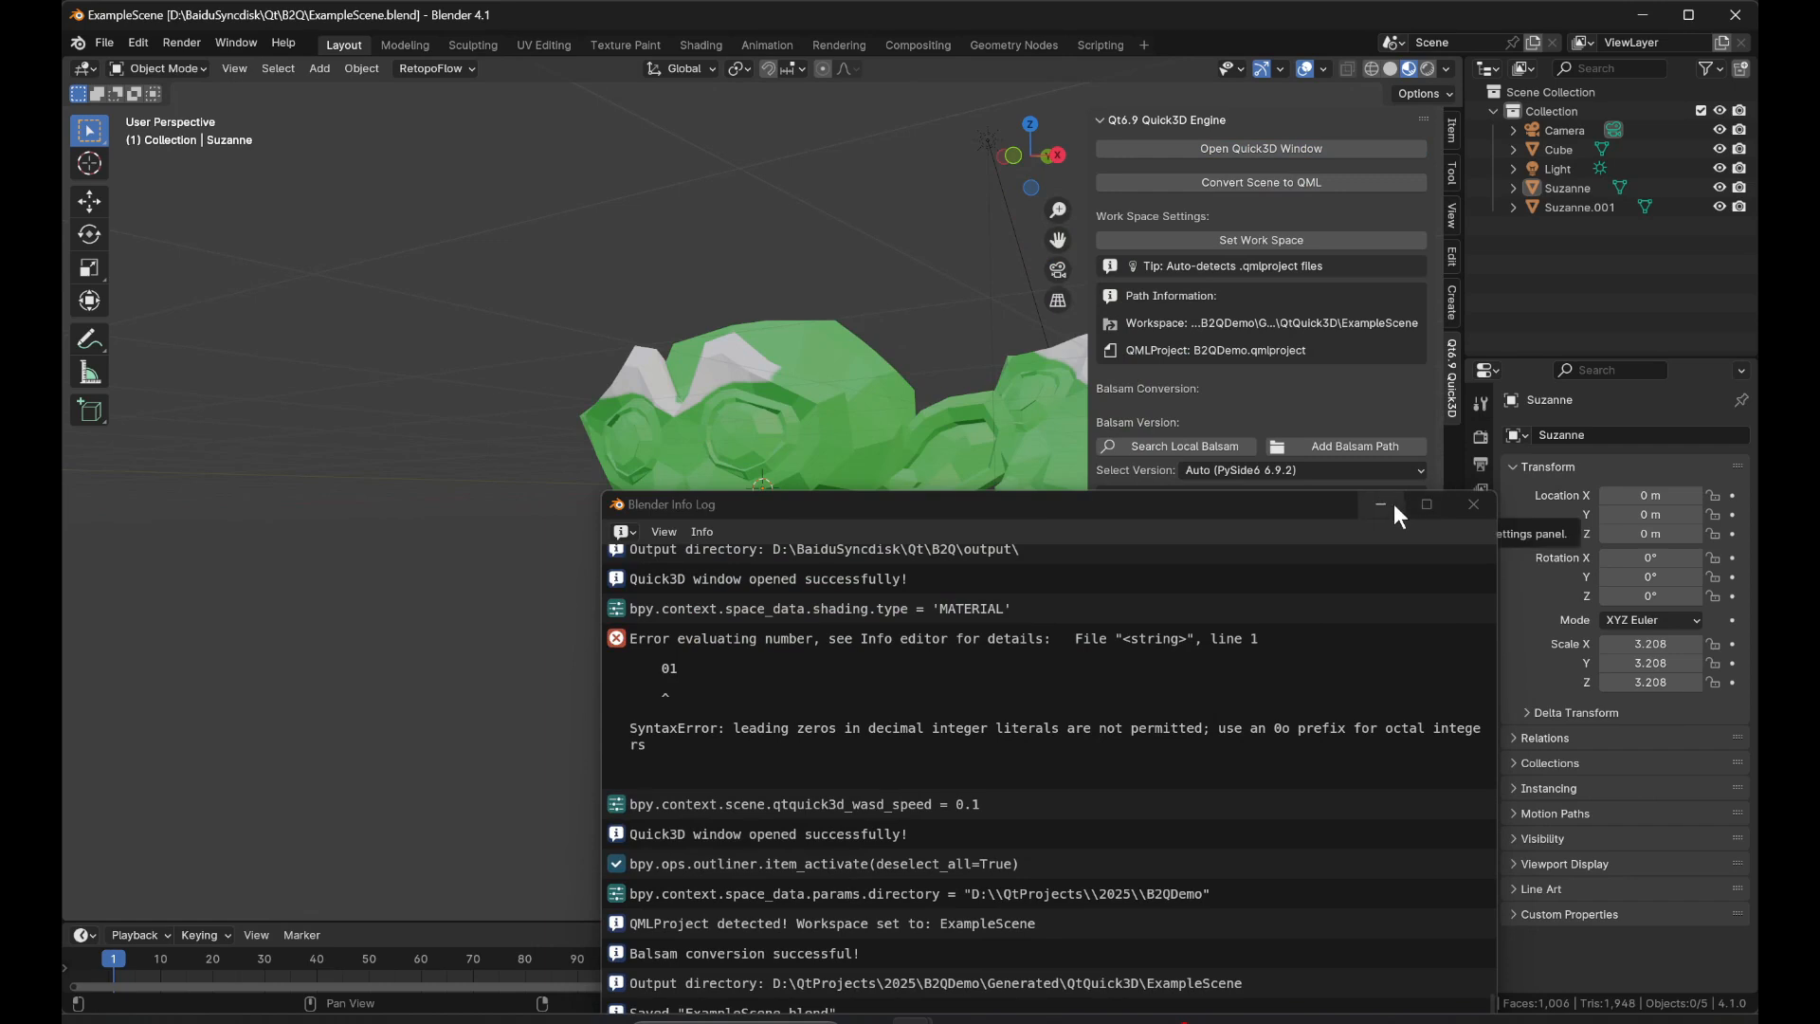
Move the Info Log clear of the models, select the Suzanne.001 monkey head, and switch it to Sculpt Mode.
left_click_drag(1290, 507, 811, 721)
scroll(867, 395, "down", 2)
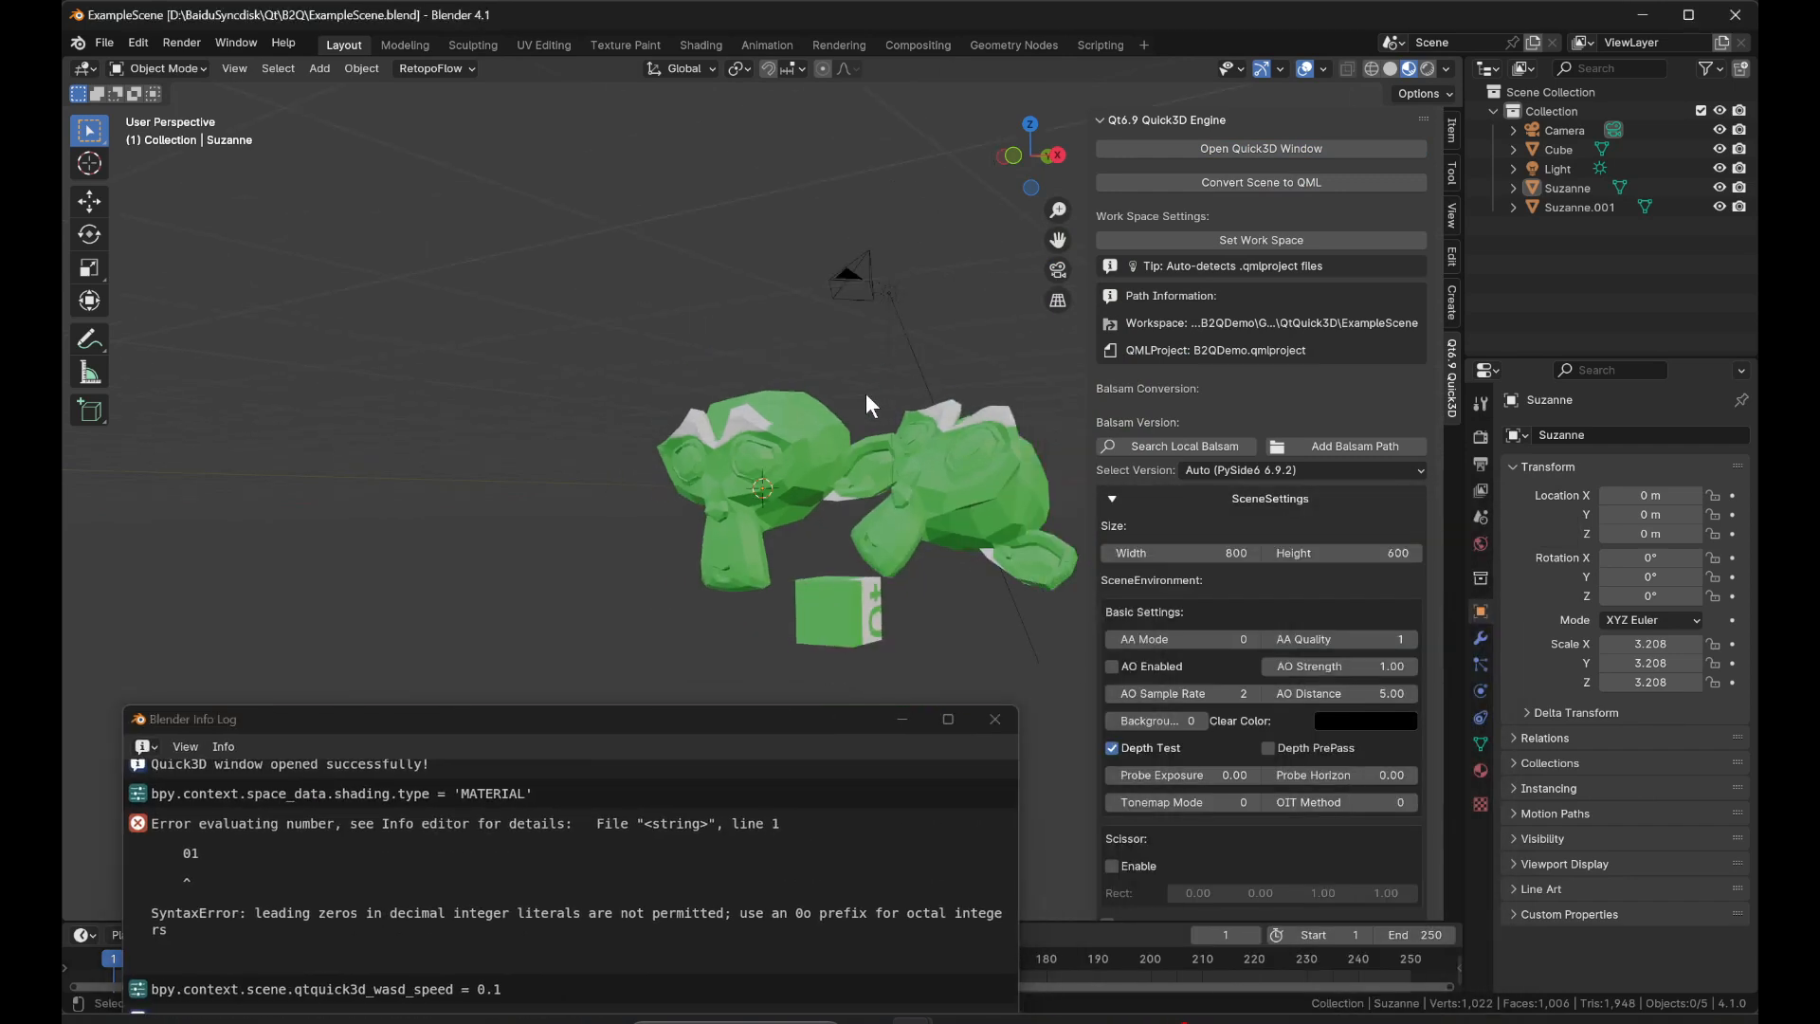
left_click(946, 466)
middle_click_drag(914, 470, 770, 516)
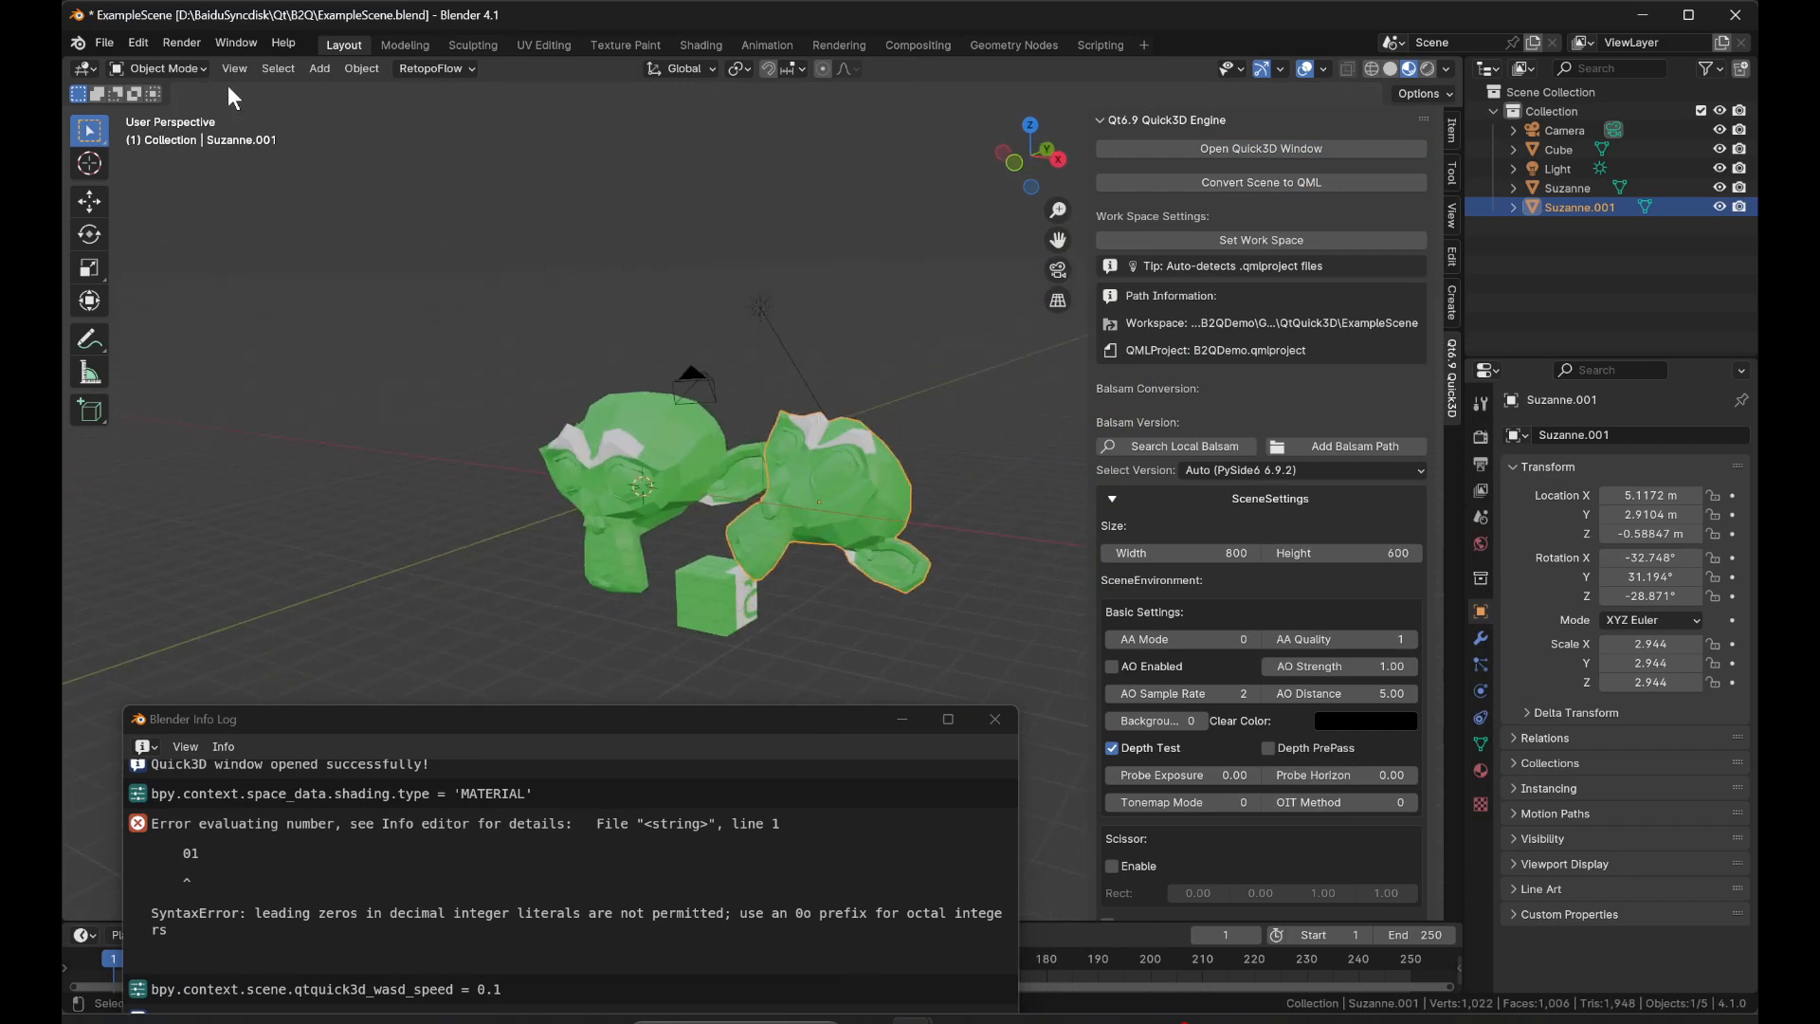
left_click(158, 69)
left_click(166, 133)
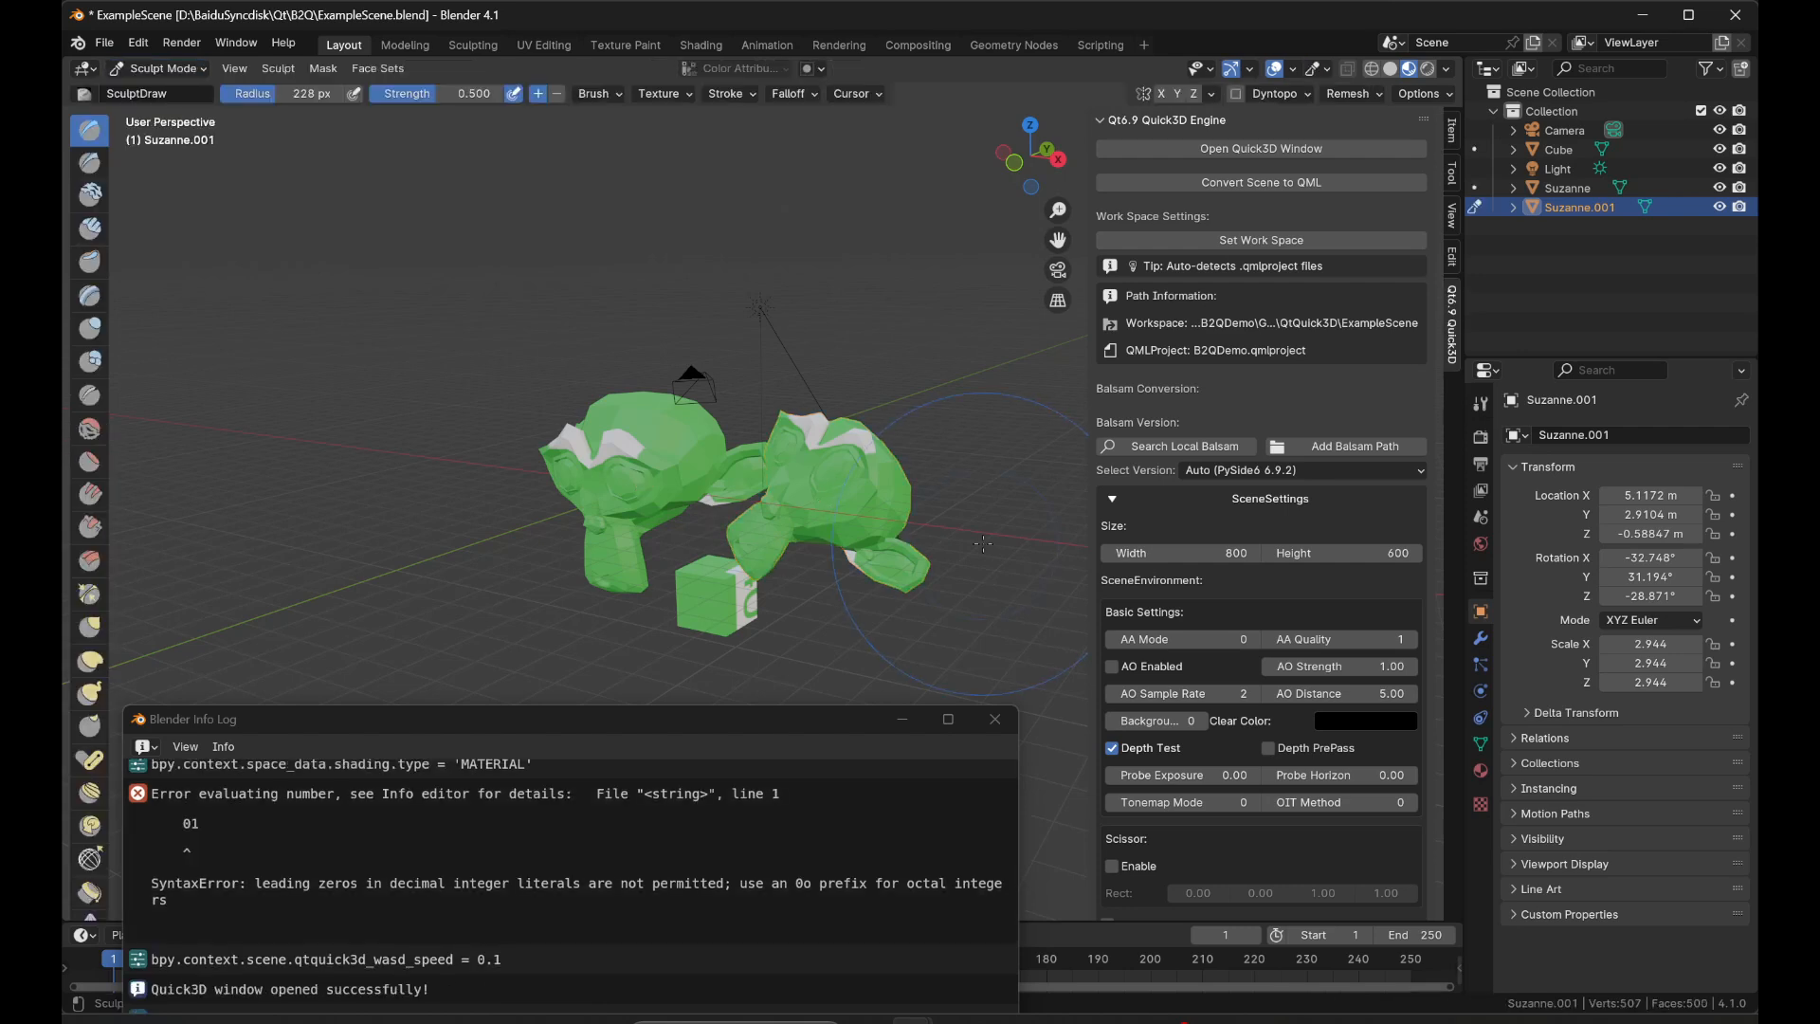
Deform Suzanne.001 with the Grab brush by pulling the head's surface far upward and away from the other monkey.
left_click_drag(785, 533, 837, 557)
key("g")
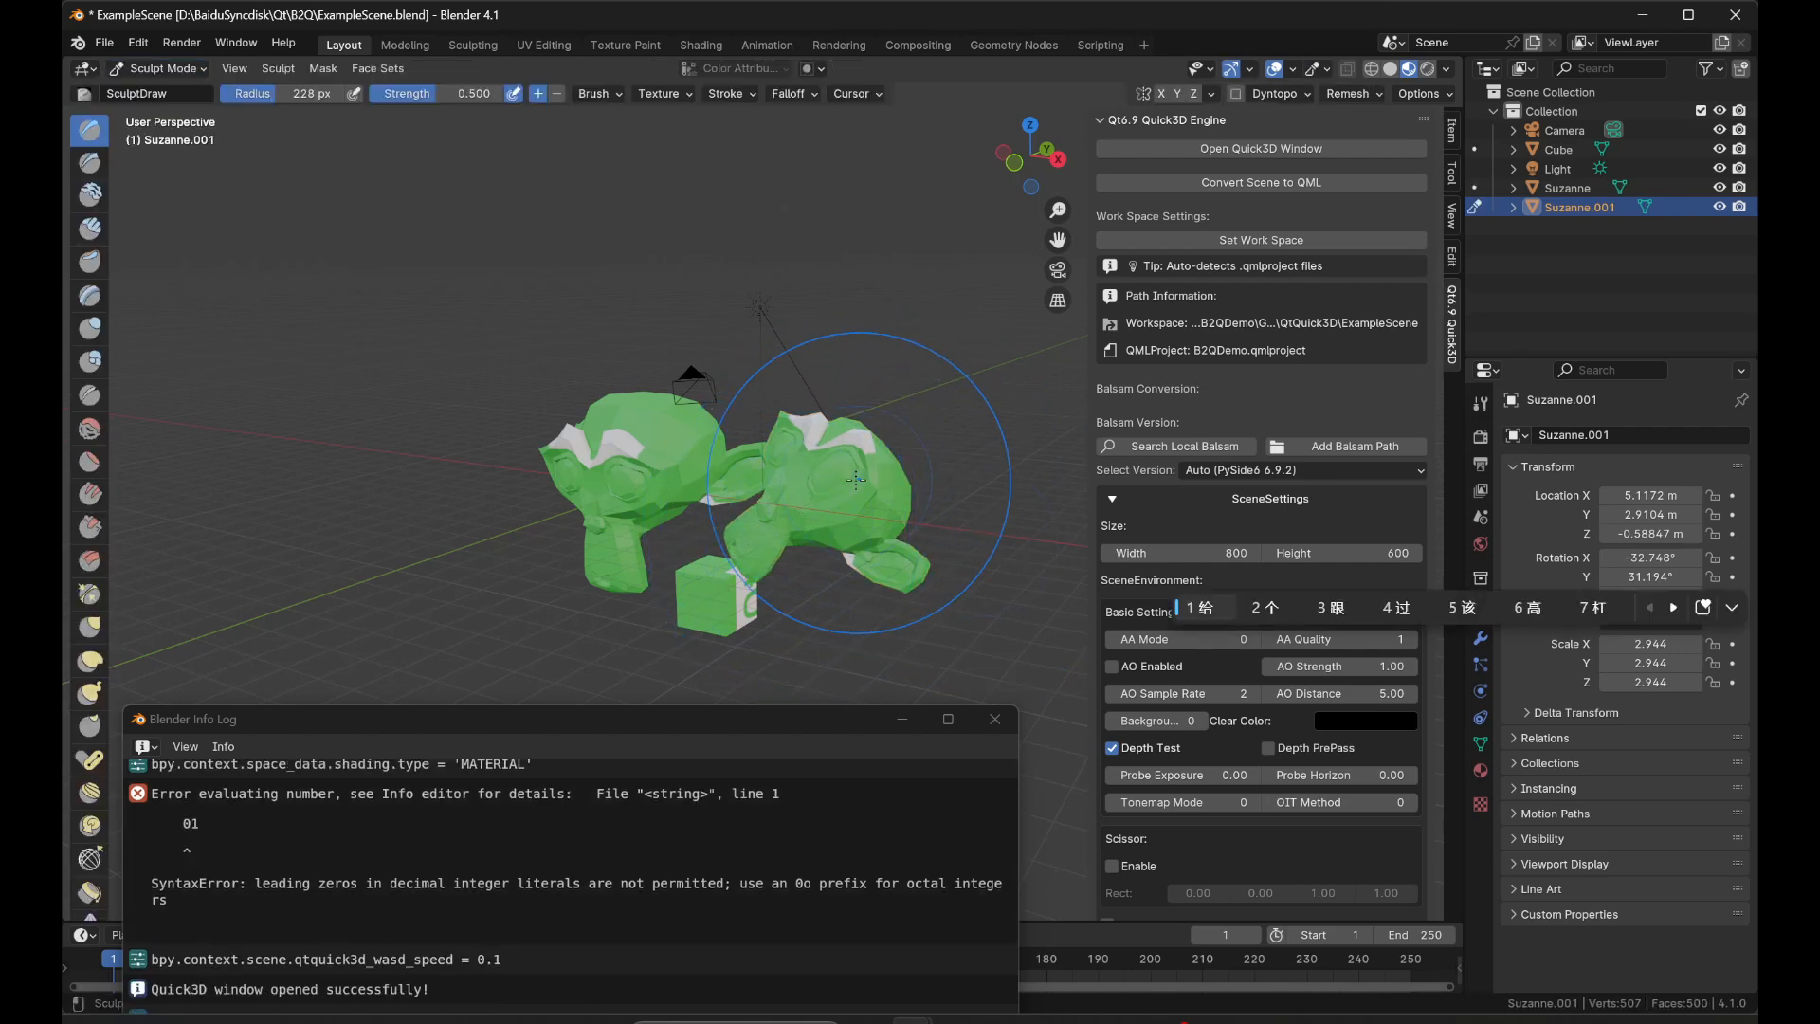
key("g")
mouse_move(858, 479)
left_mouse_down()
mouse_move(882, 389)
mouse_move(991, 290)
left_mouse_up()
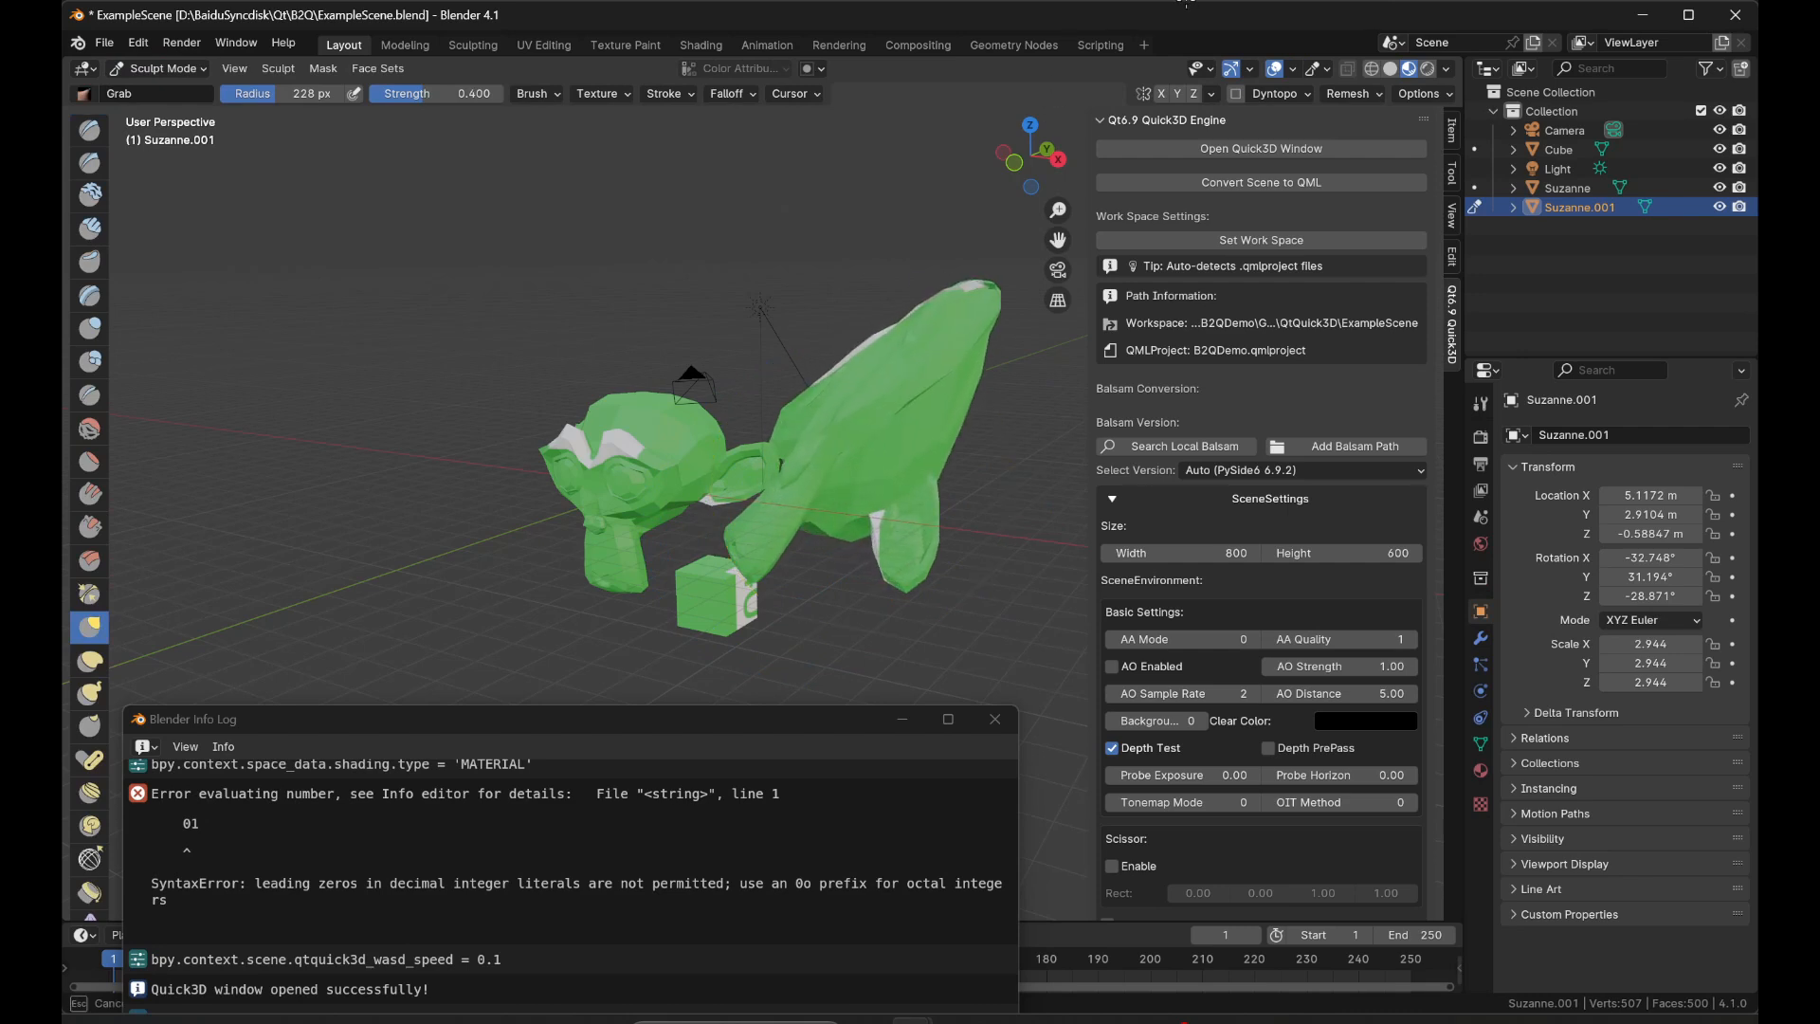
Convert the sculpted scene to QML, switch to Qt Design Studio and run the B2QDemo app.
left_click_drag(1186, 3, 1187, 5)
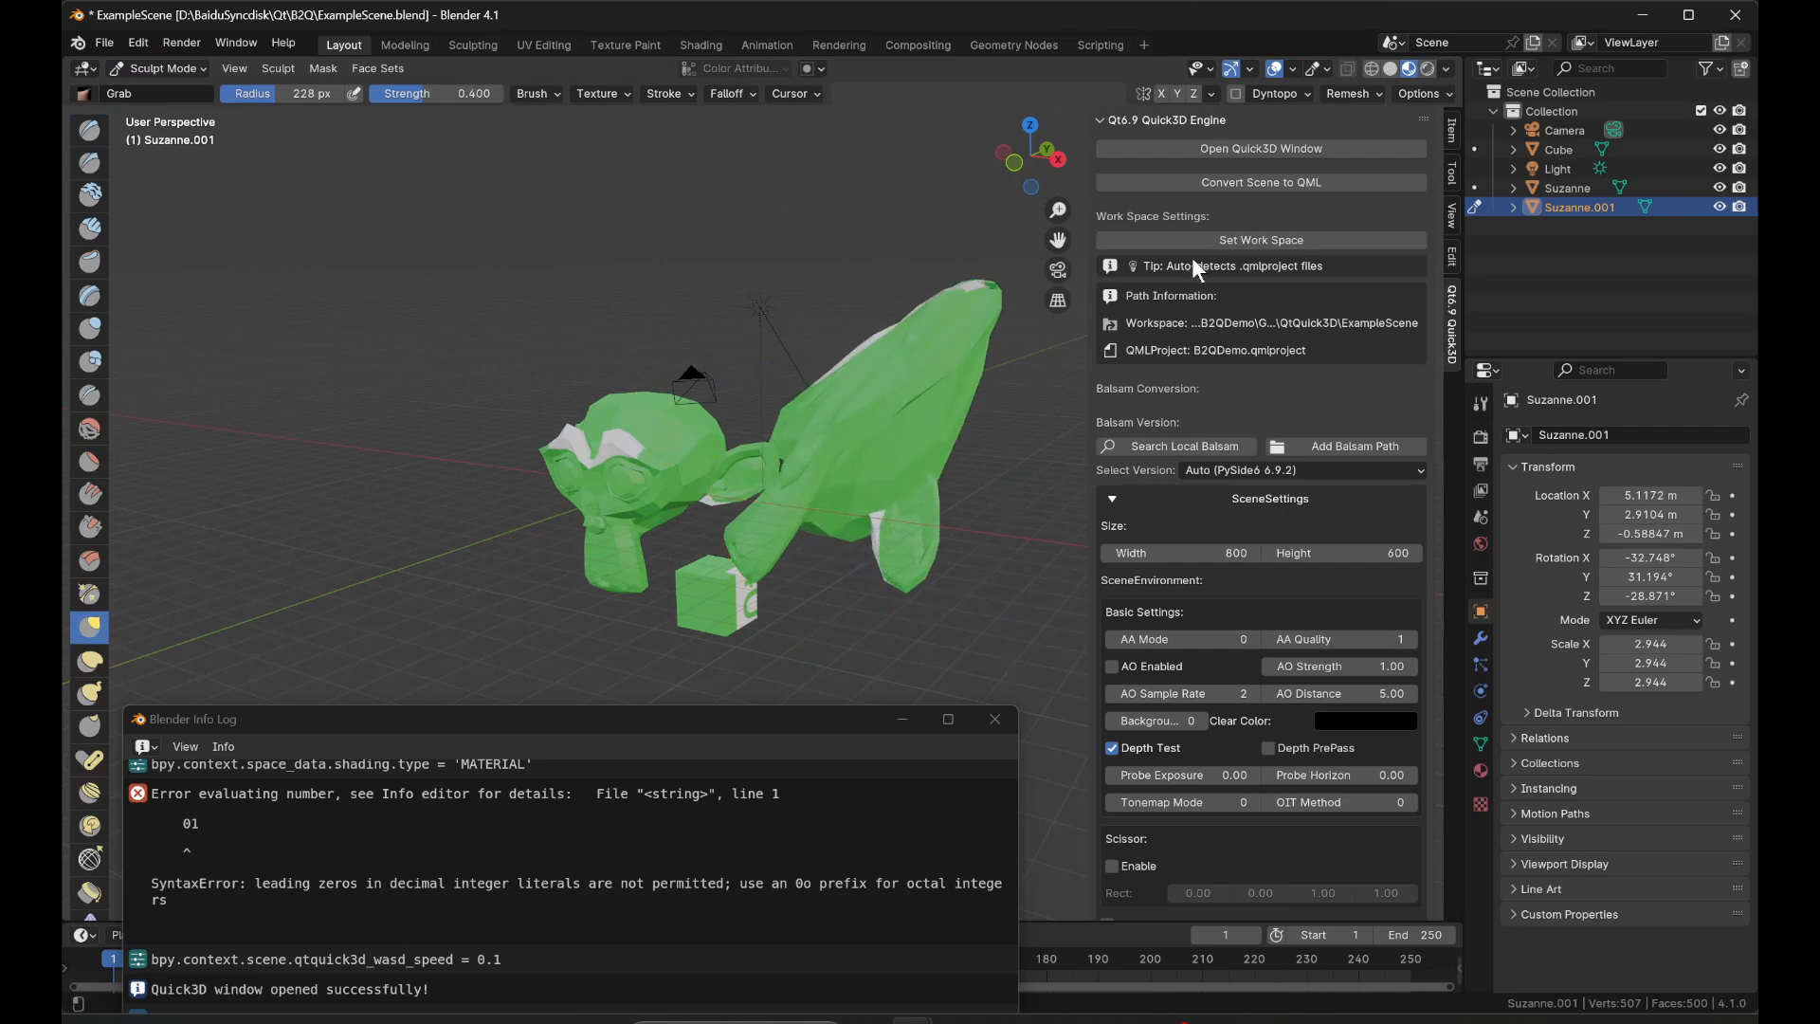
left_click(1318, 188)
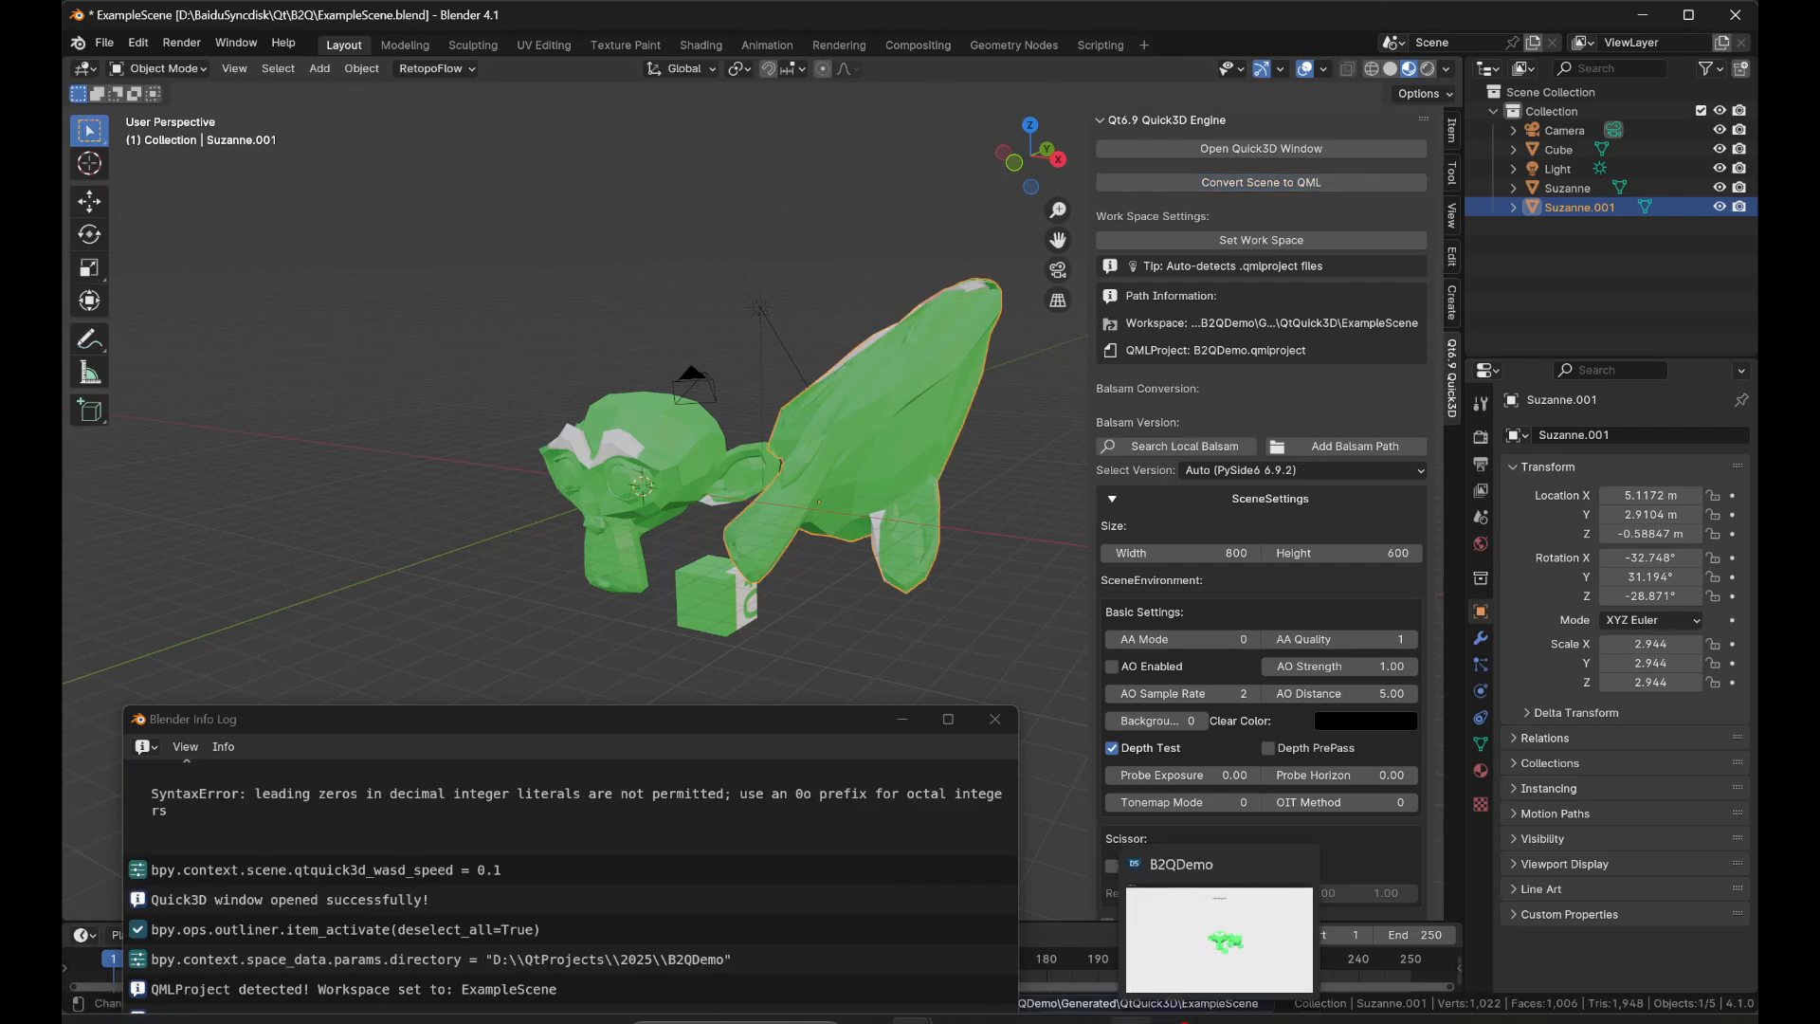
left_click(1132, 1020)
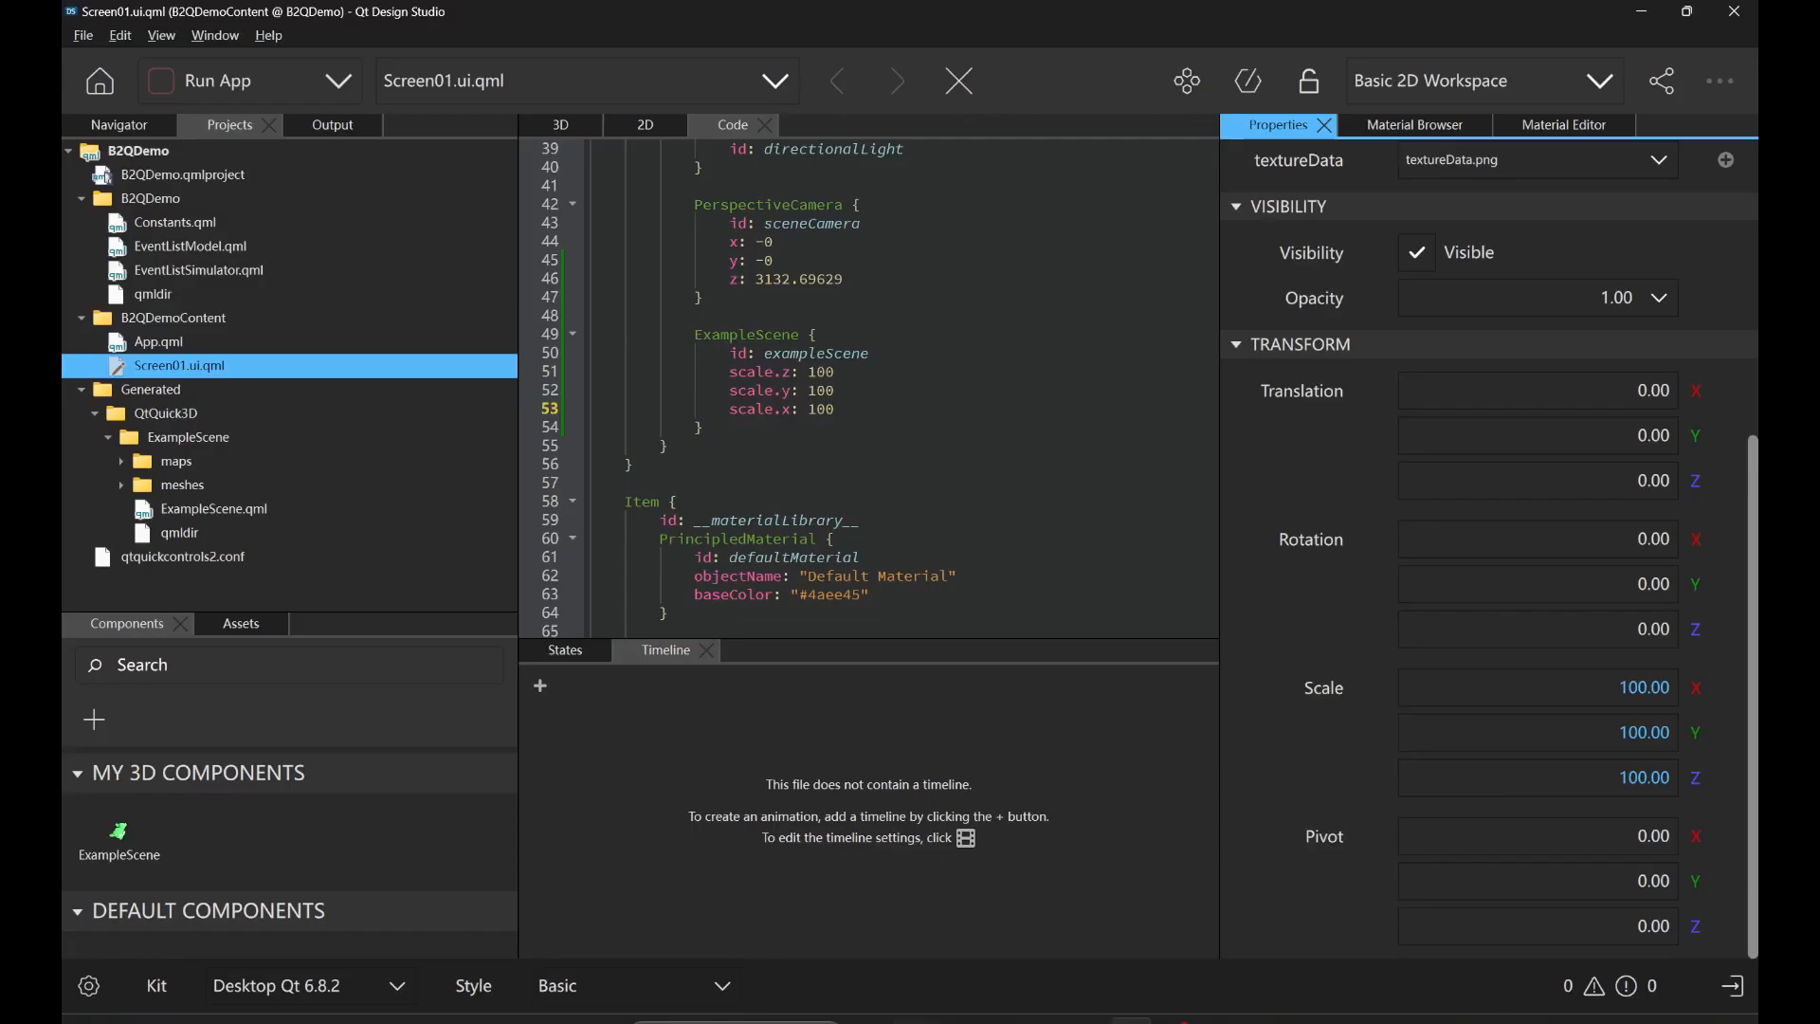
left_click(226, 89)
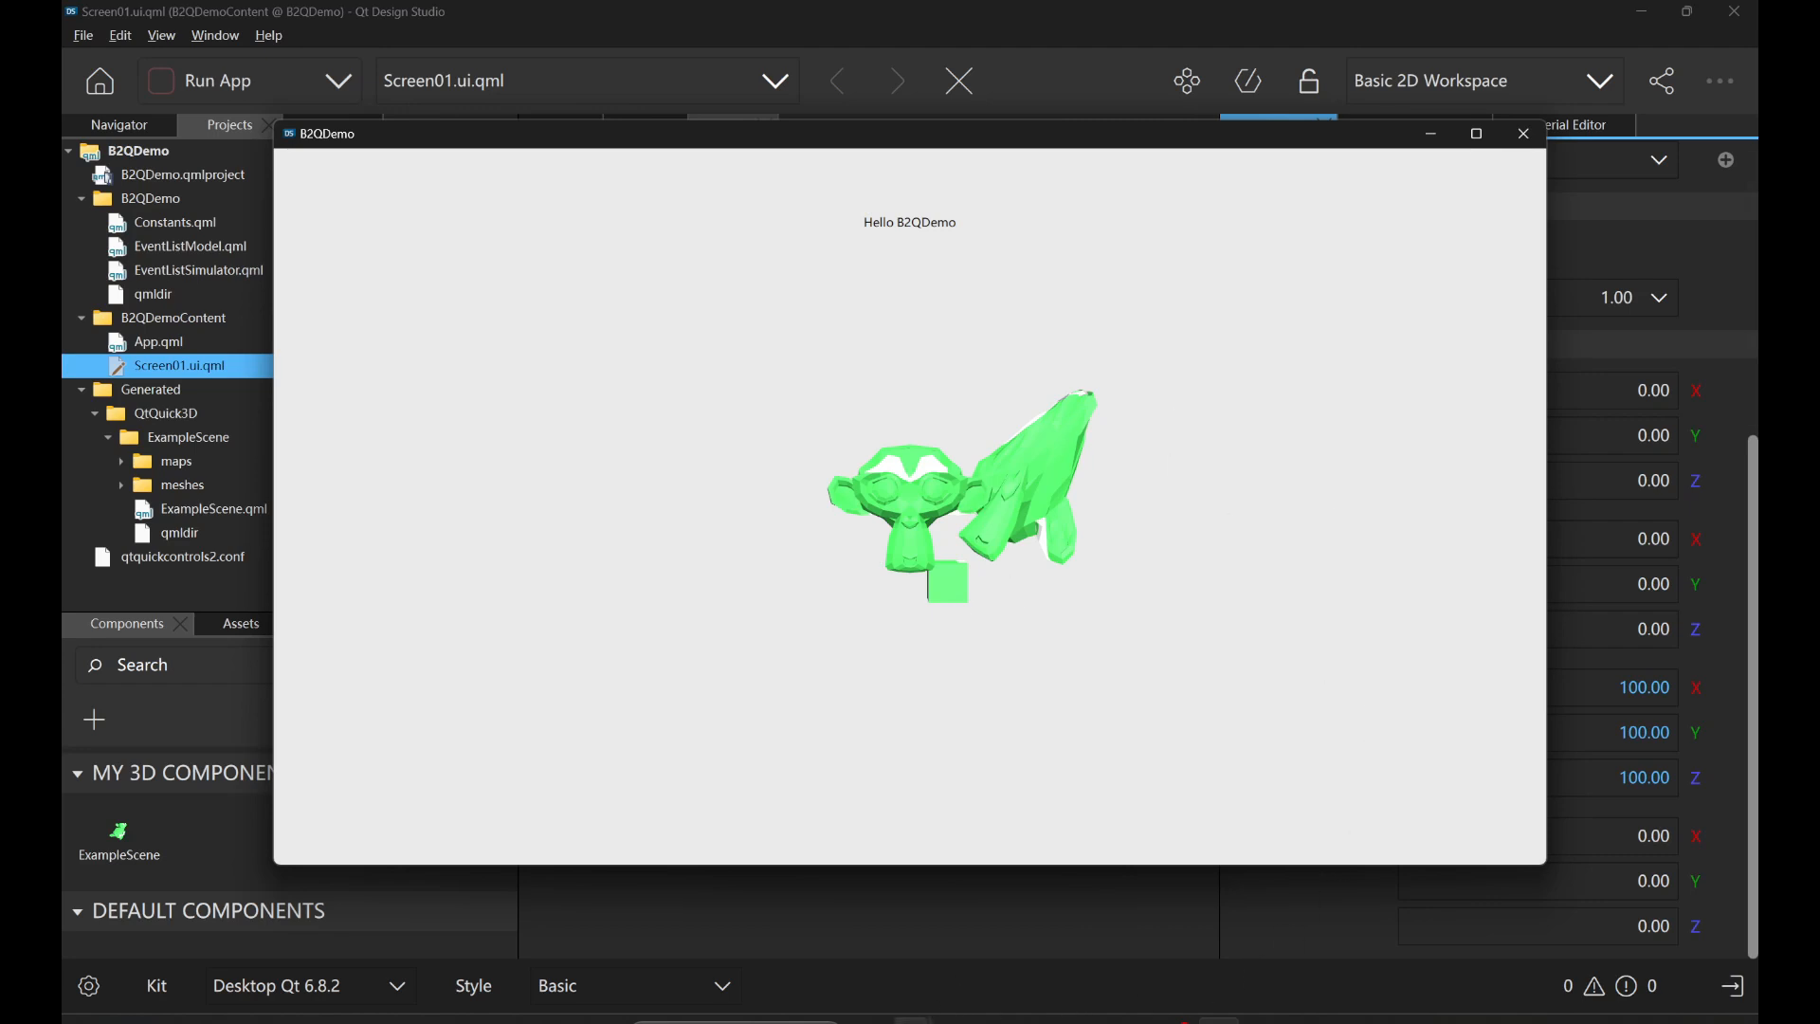
Switch back to Blender and minimize the Info Log window.
mouse_move(915, 1012)
left_click(810, 935)
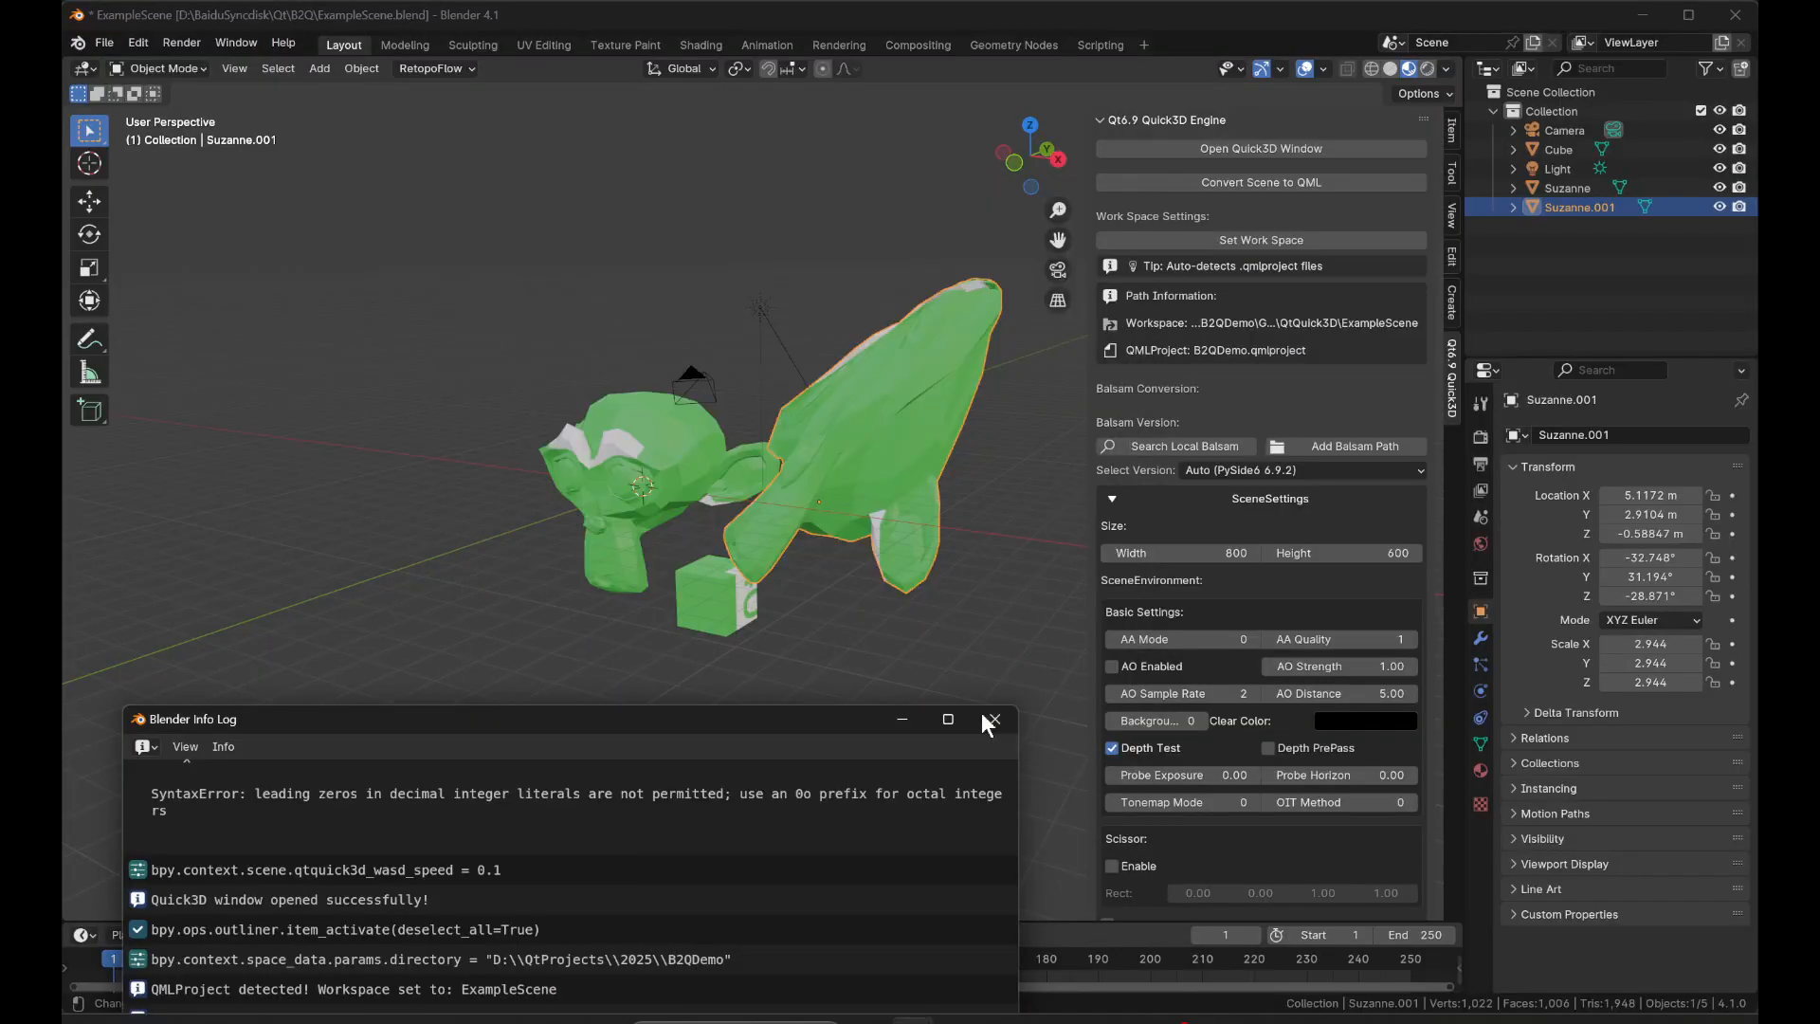
left_click(902, 717)
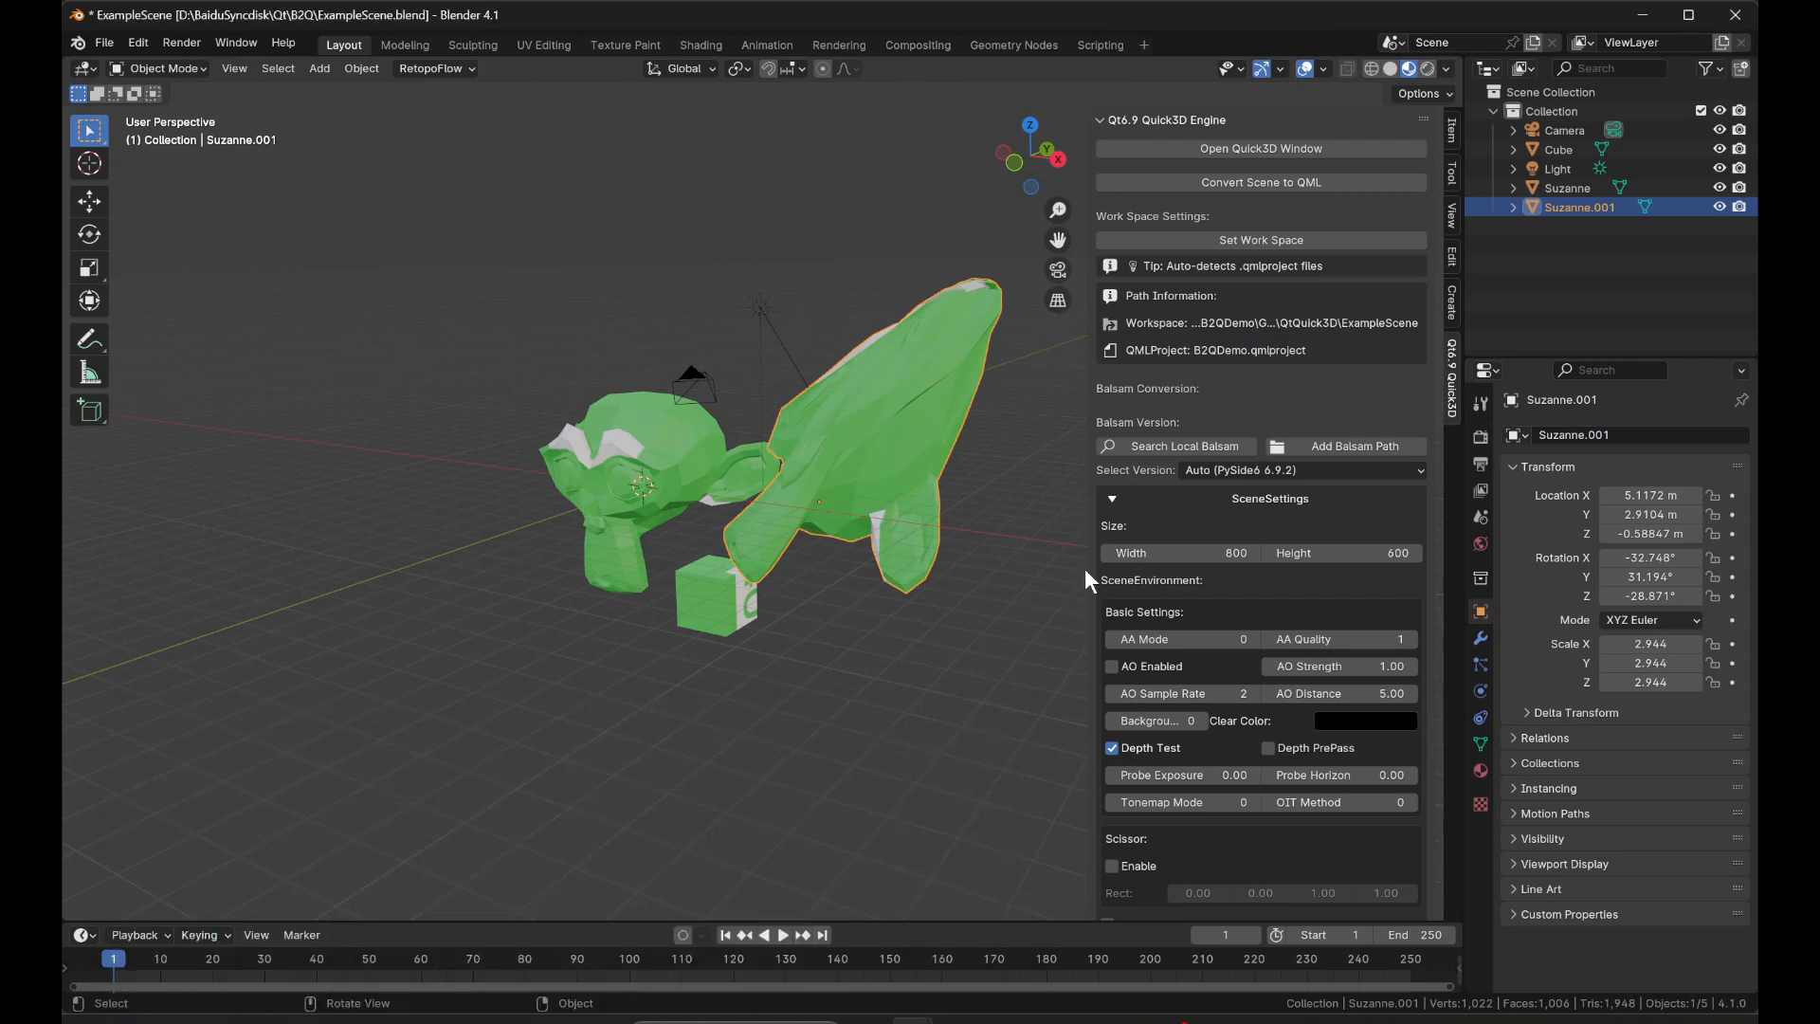
Enable Use ExtendedSceneEnvironment in the Quick3D scene settings.
left_click(1112, 499)
left_click(1112, 500)
scroll(1135, 530, "down", 8)
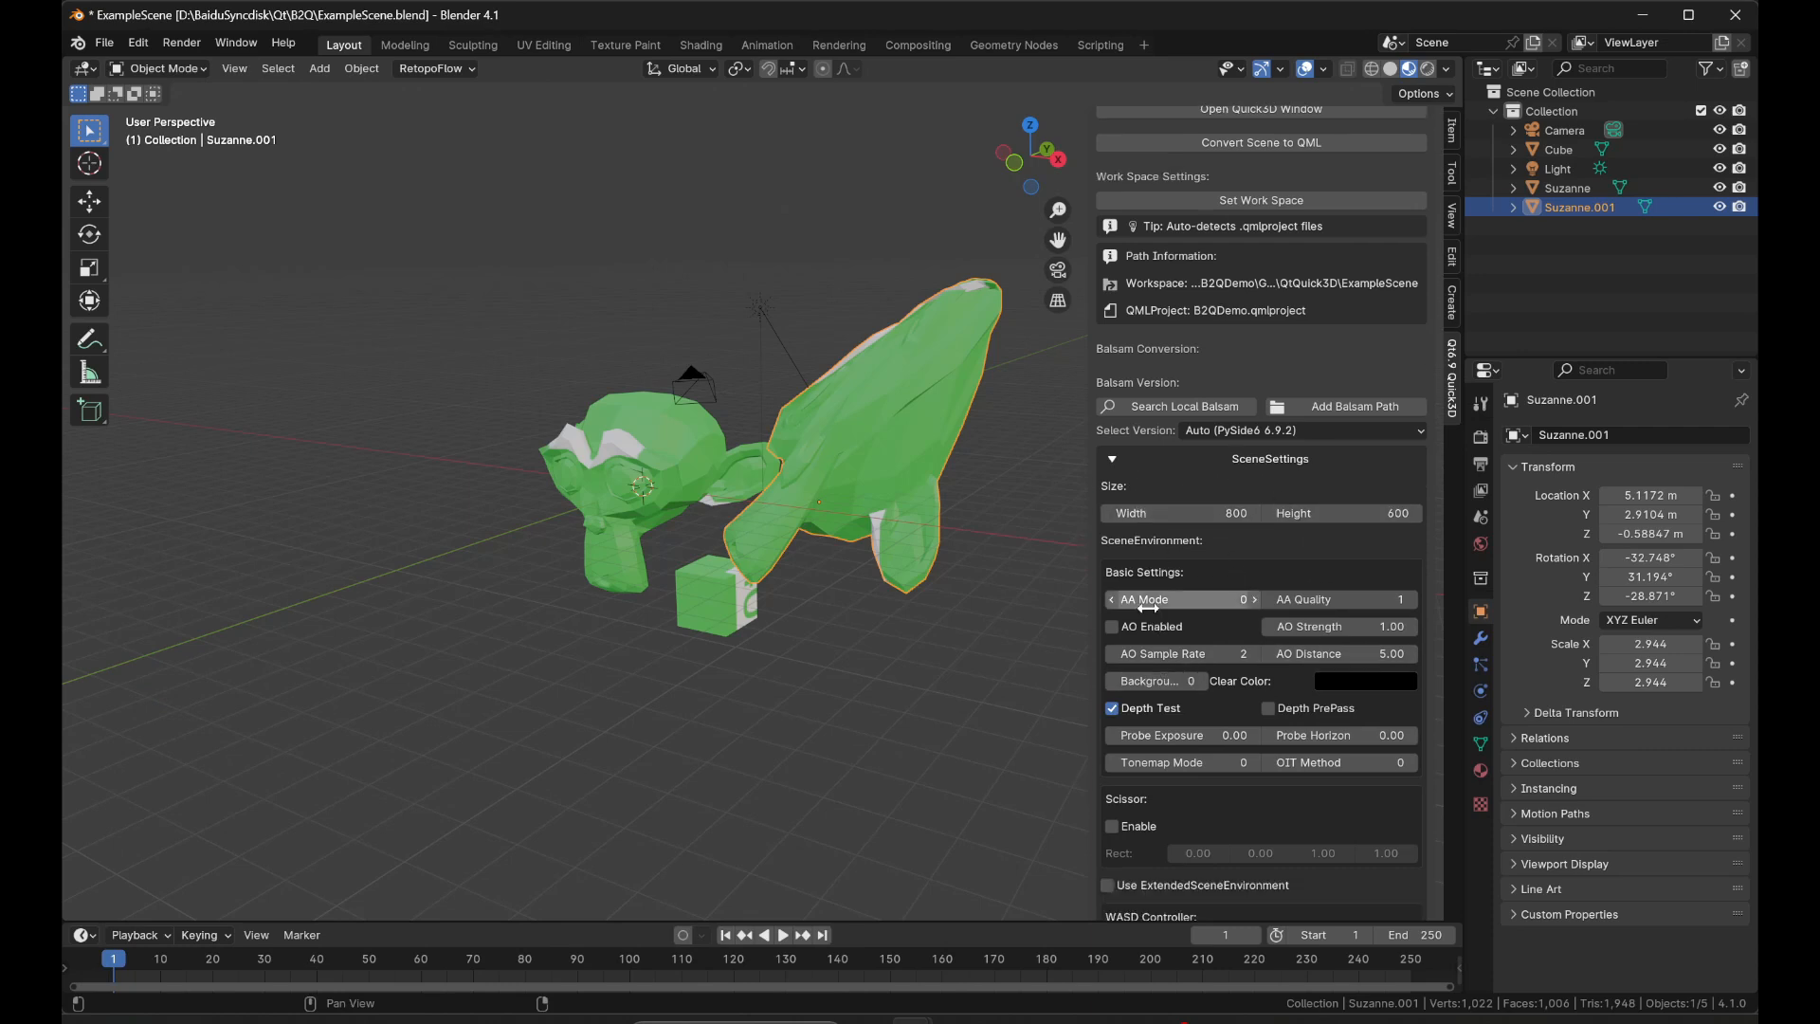
scroll(1153, 654, "up", 4)
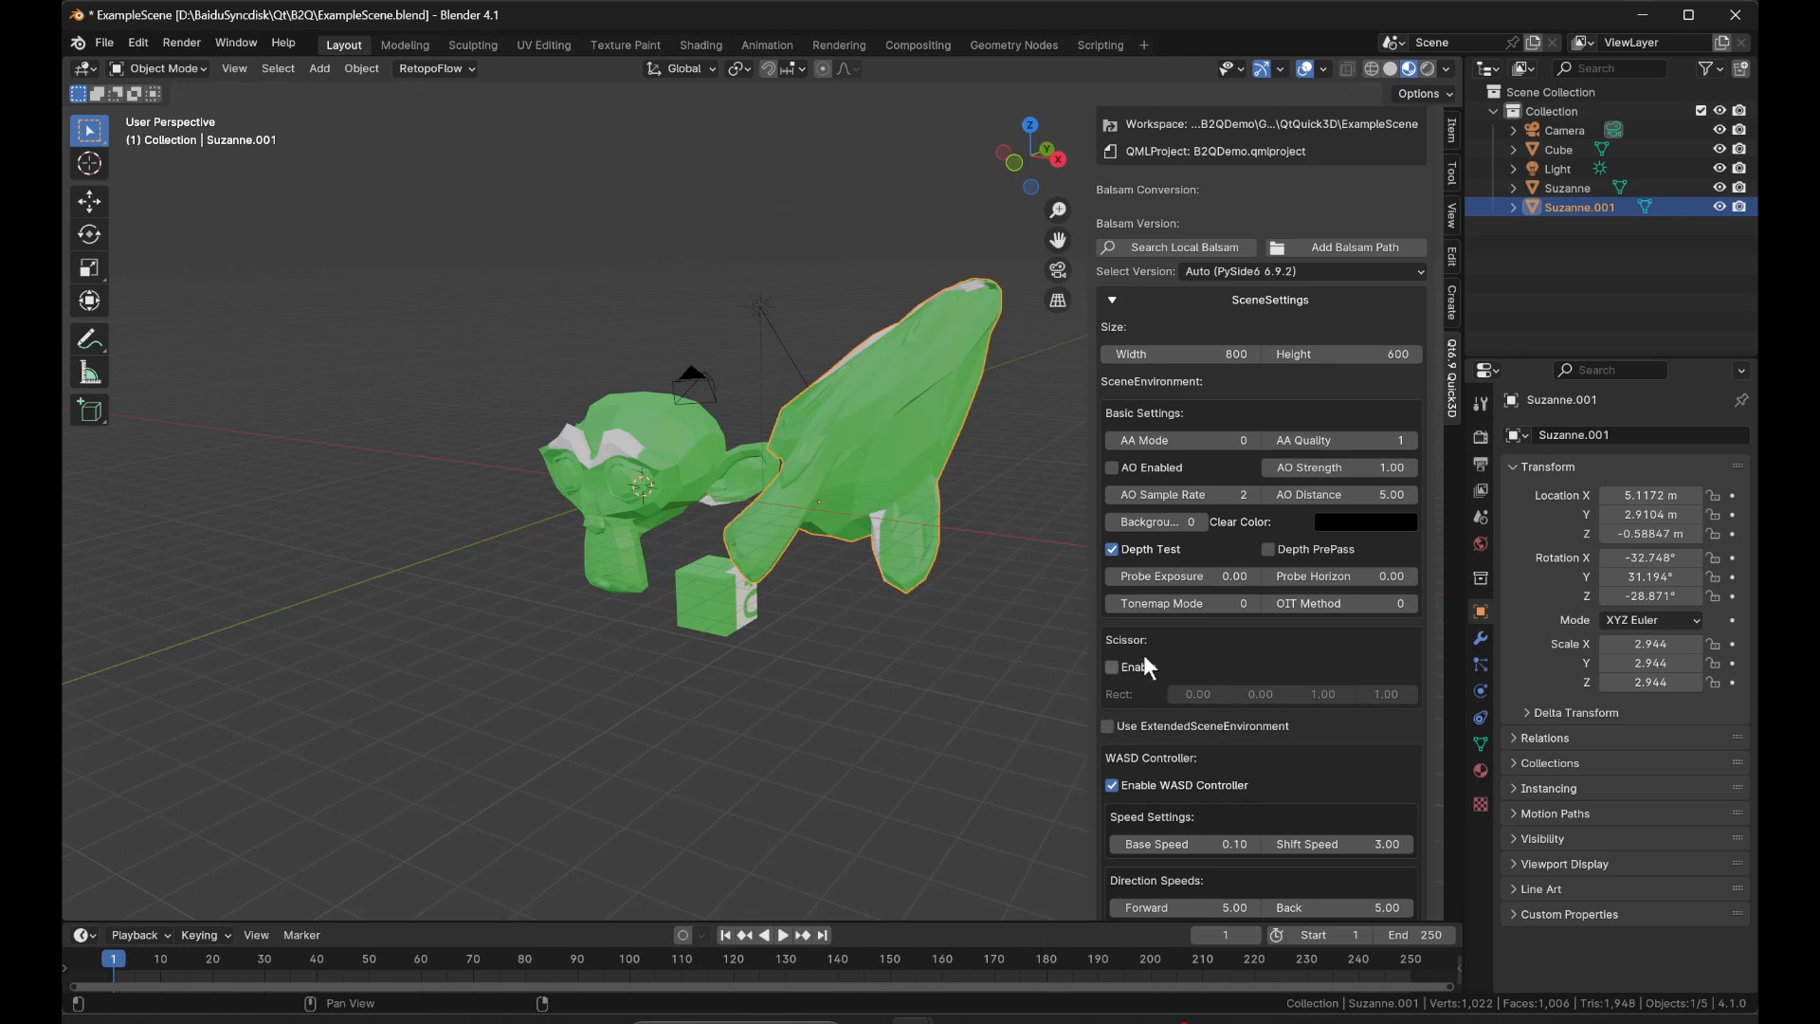
left_click(1141, 725)
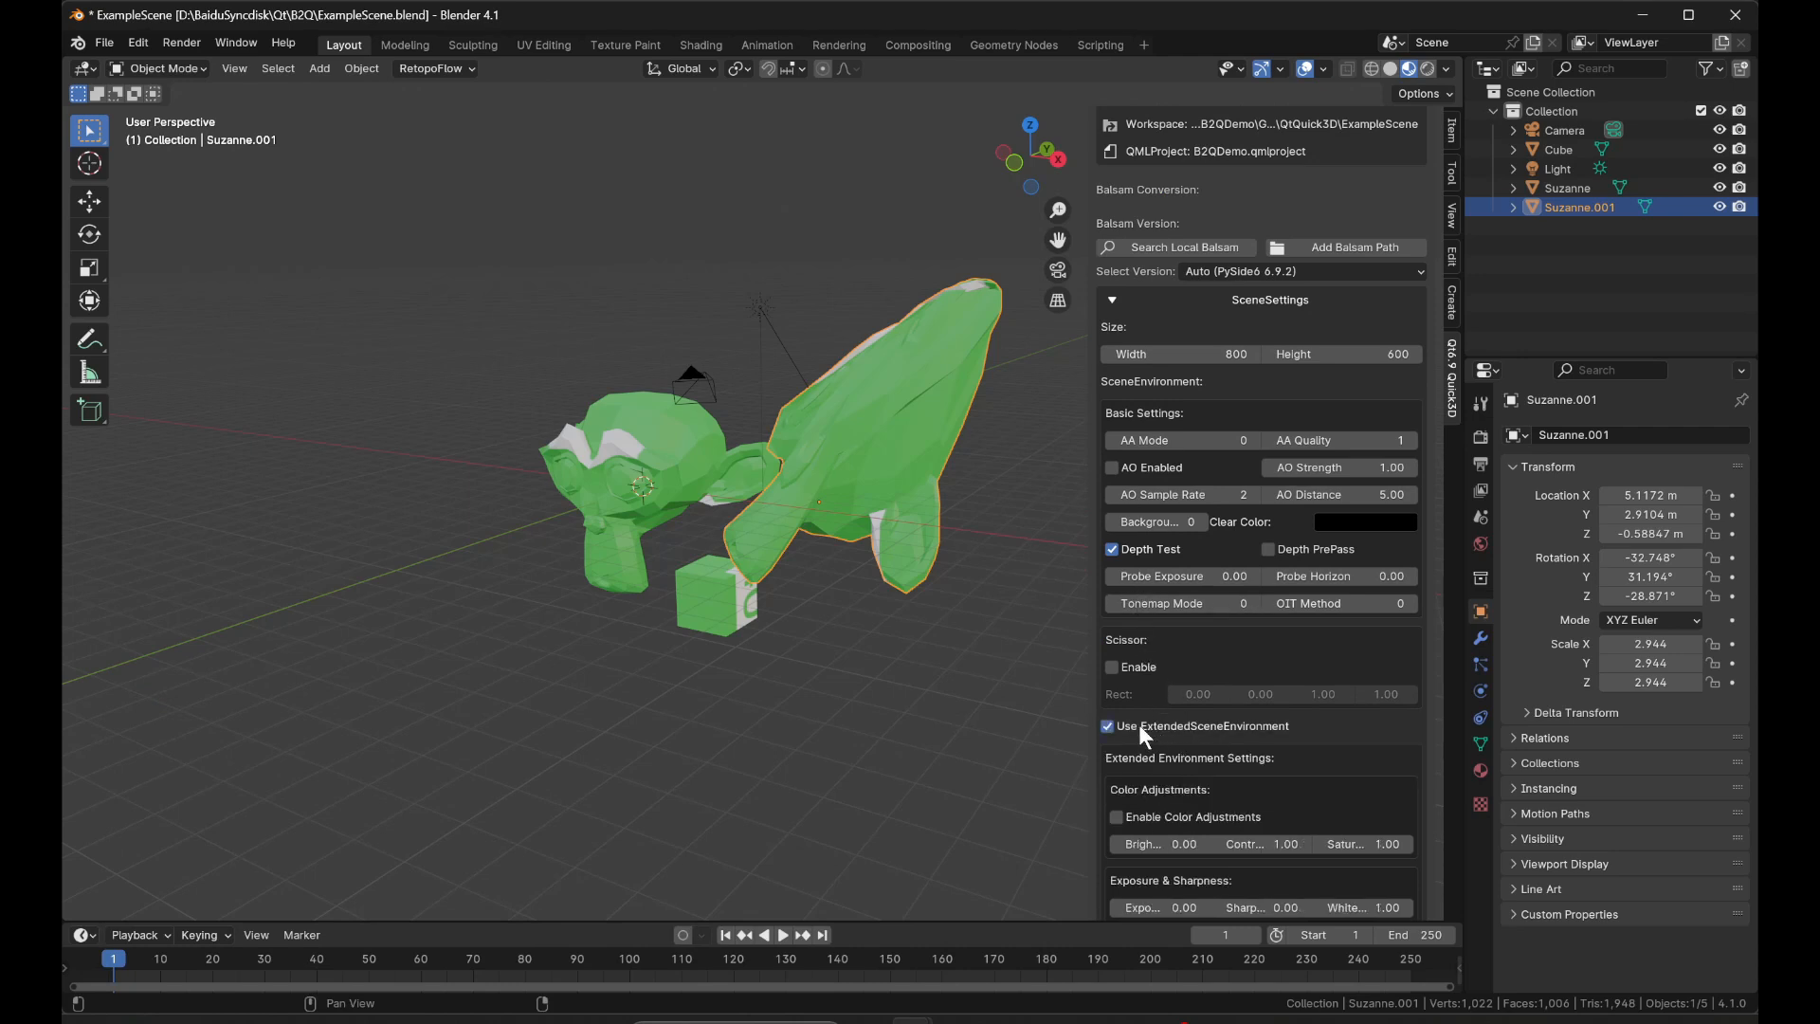
Enable the glow effect with intensity 6.51, bloom 5.04 and strength 4.48.
scroll(1157, 678, "down", 5)
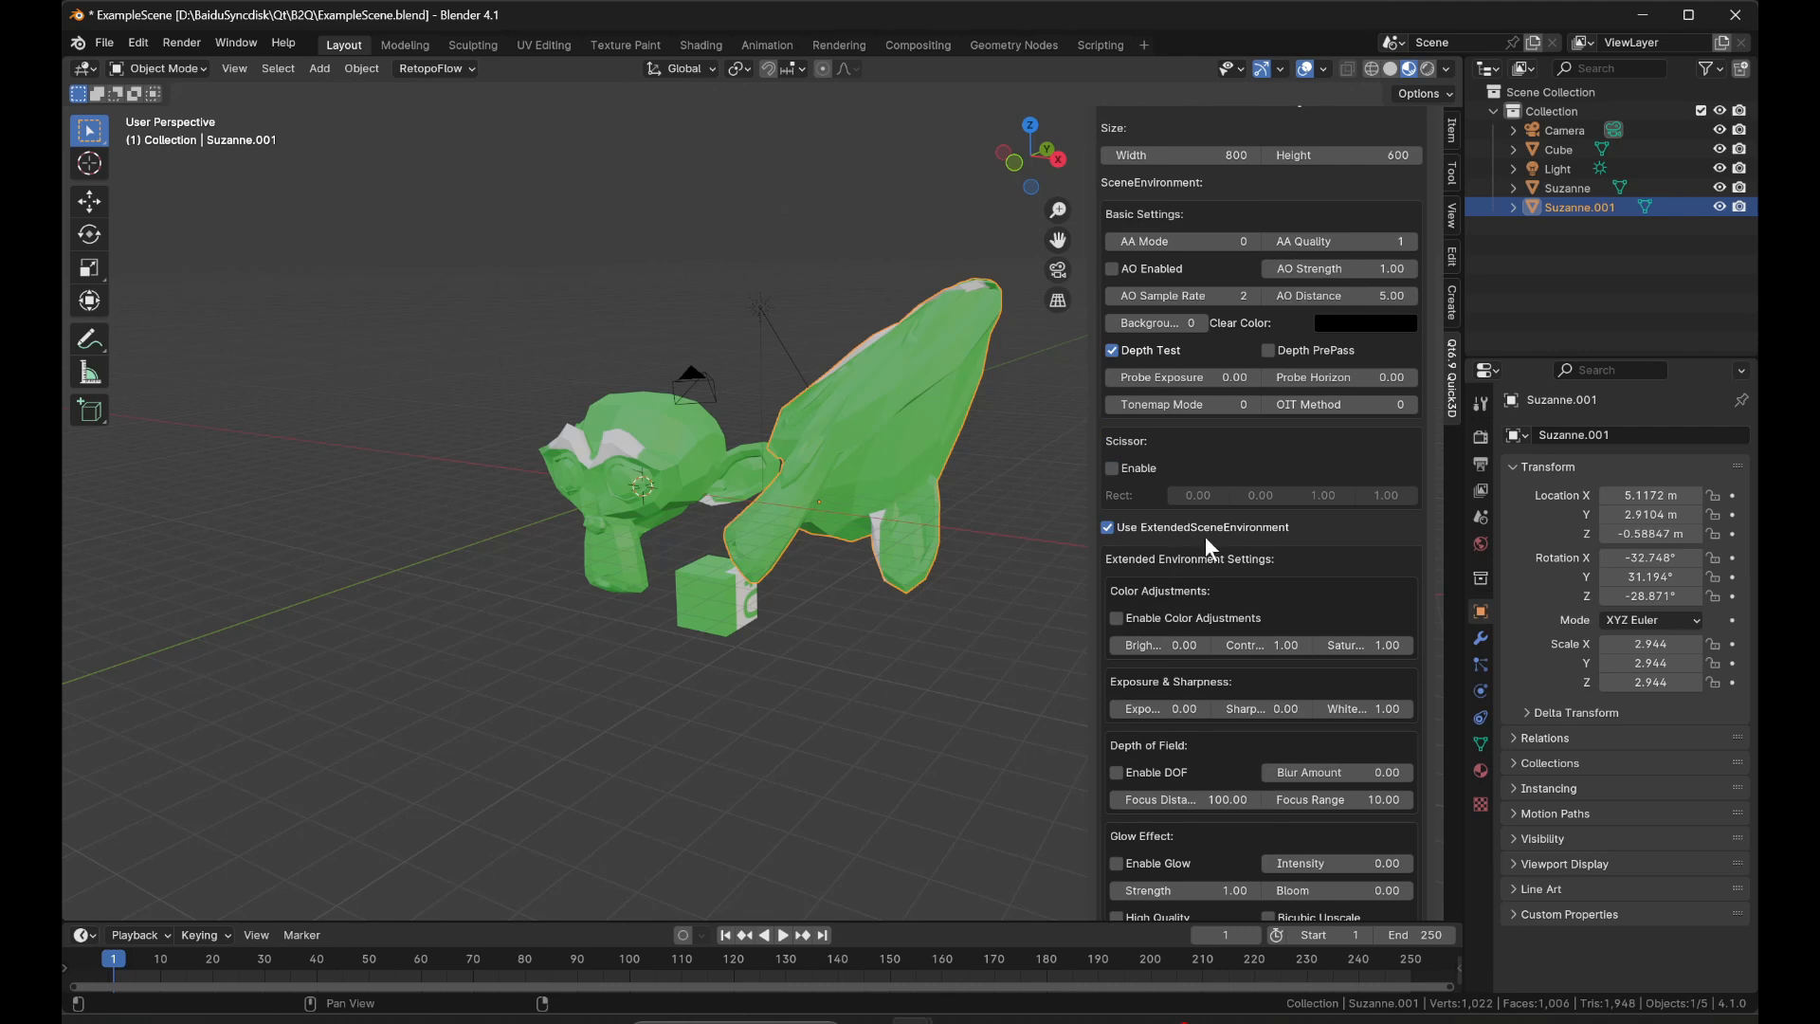
scroll(1165, 654, "down", 5)
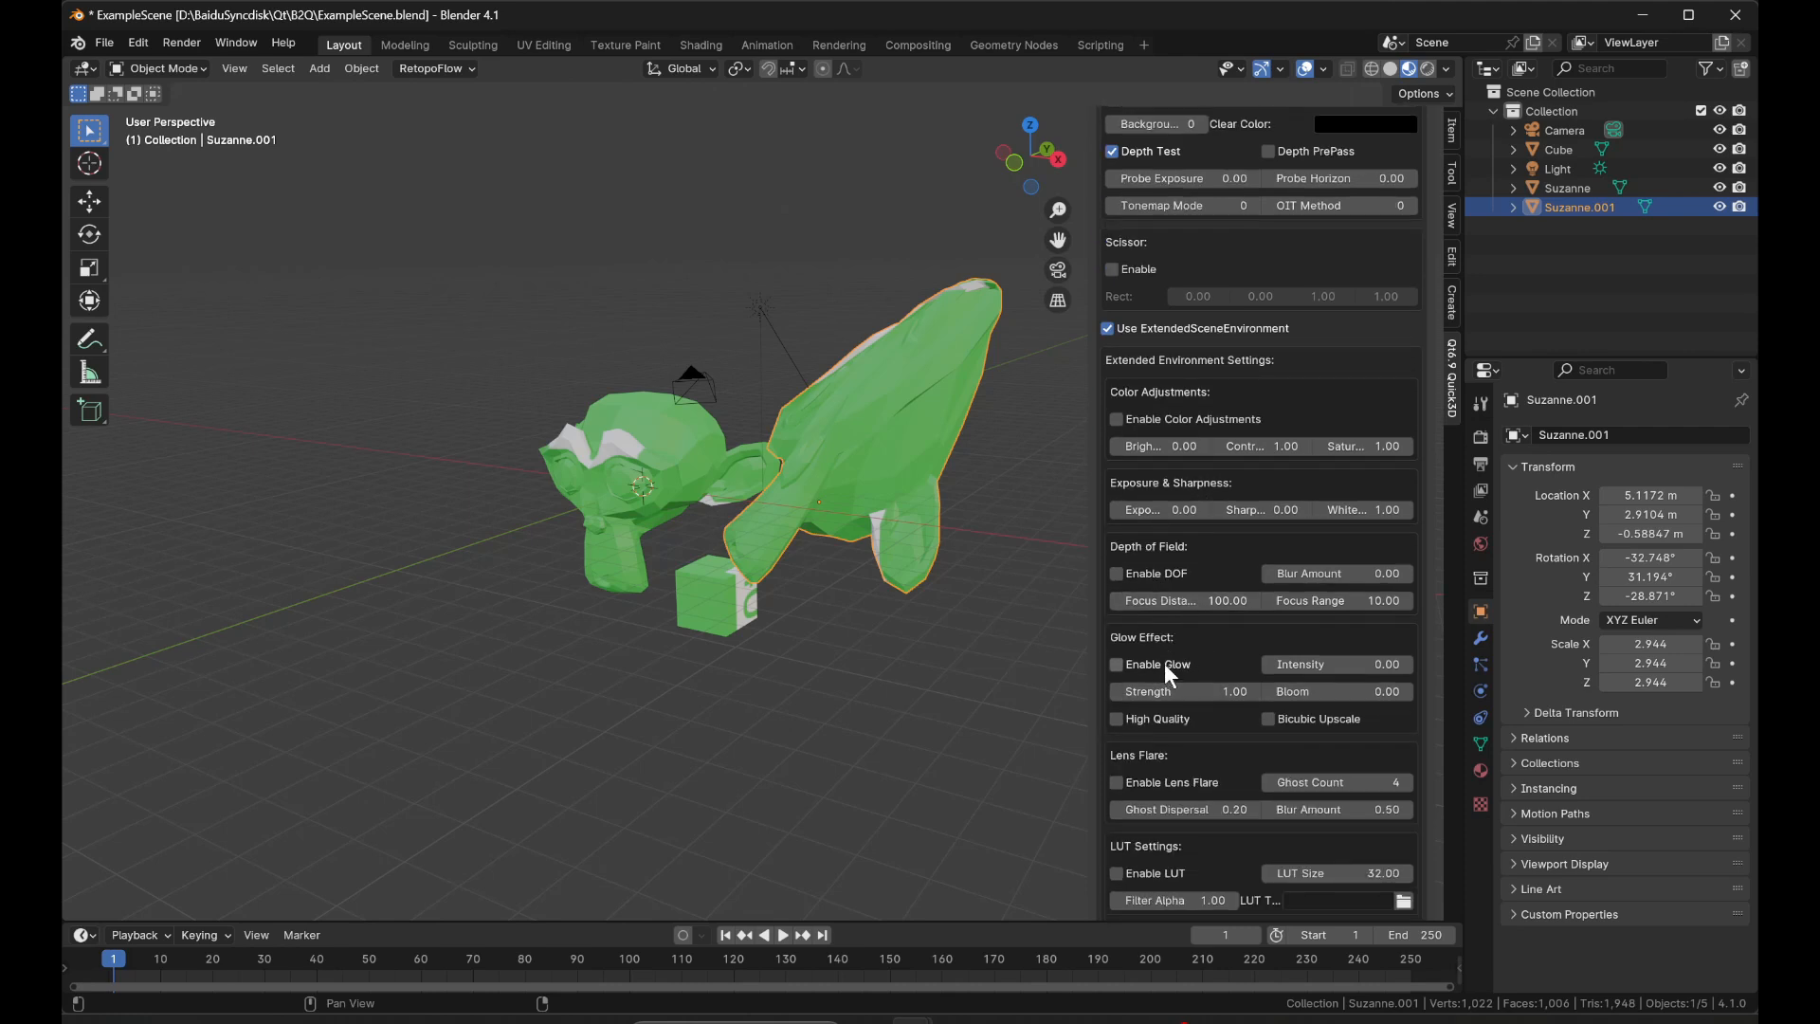
left_click(1163, 665)
left_click_drag(1334, 658, 1542, 658)
left_click_drag(1340, 690, 1502, 691)
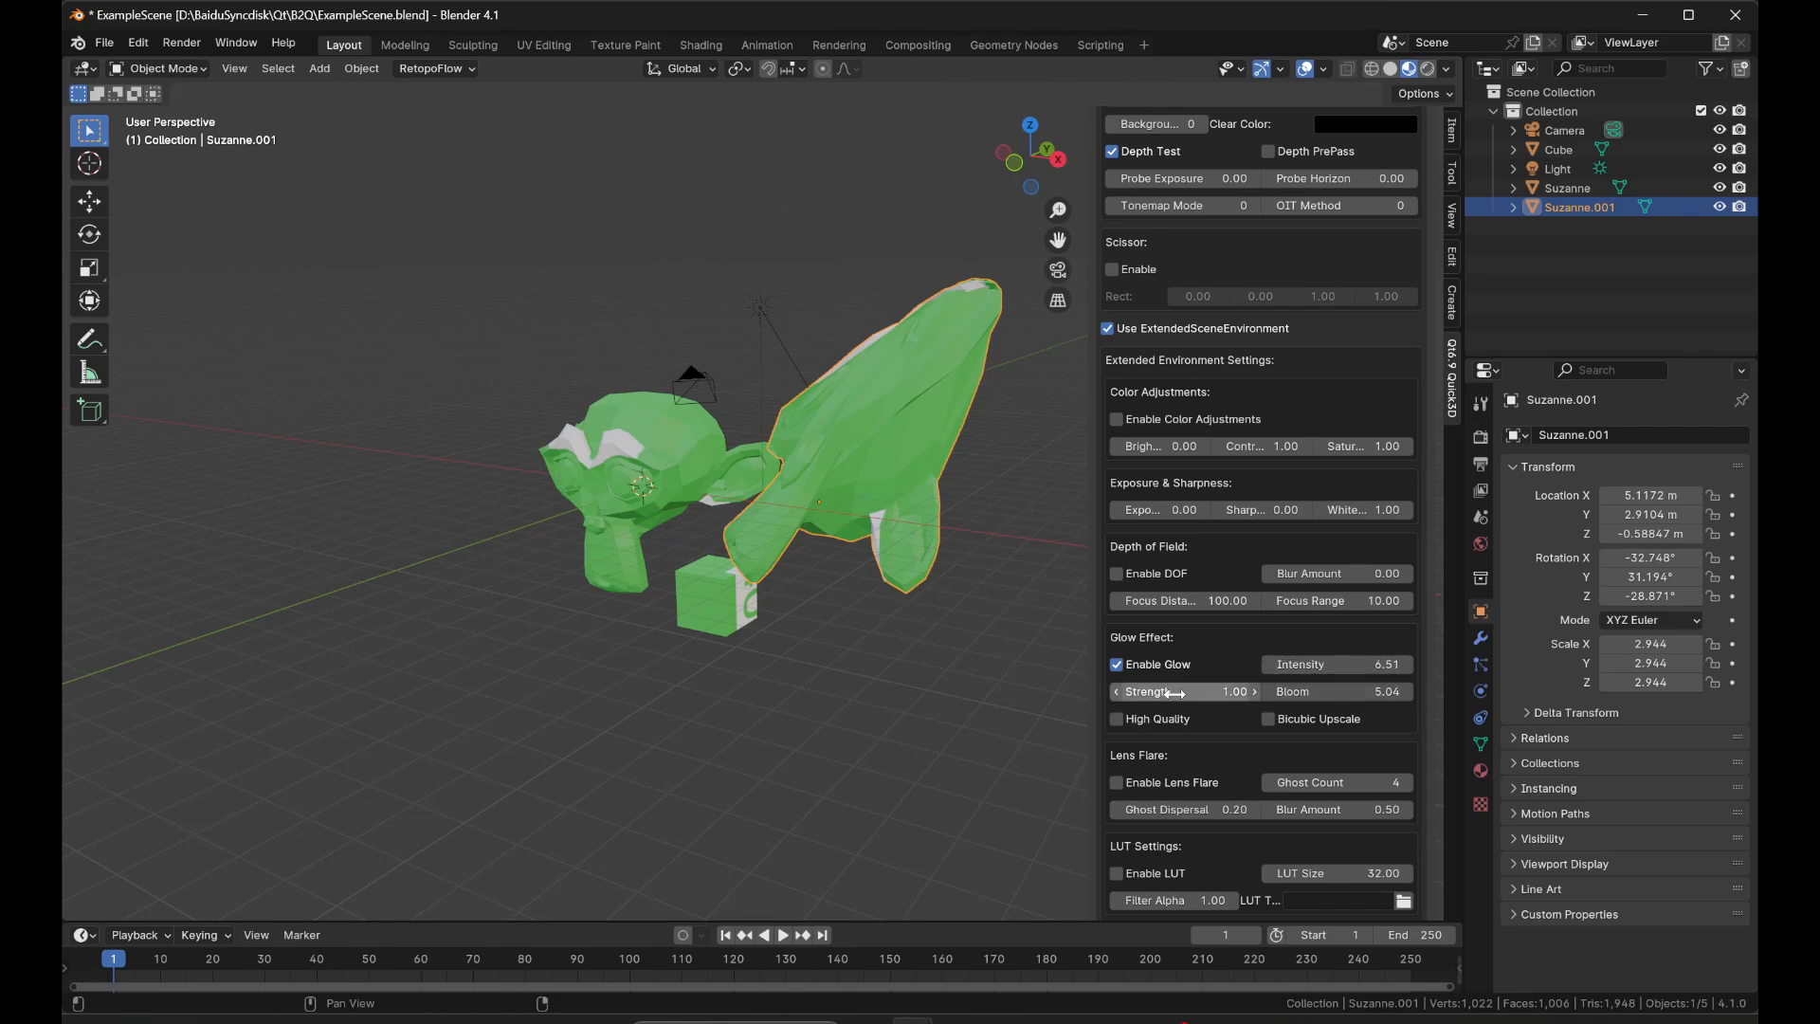
left_click_drag(1175, 693, 1287, 693)
Open the Quick3D preview window and move it clear of the scene settings.
scroll(1212, 600, "up", 15)
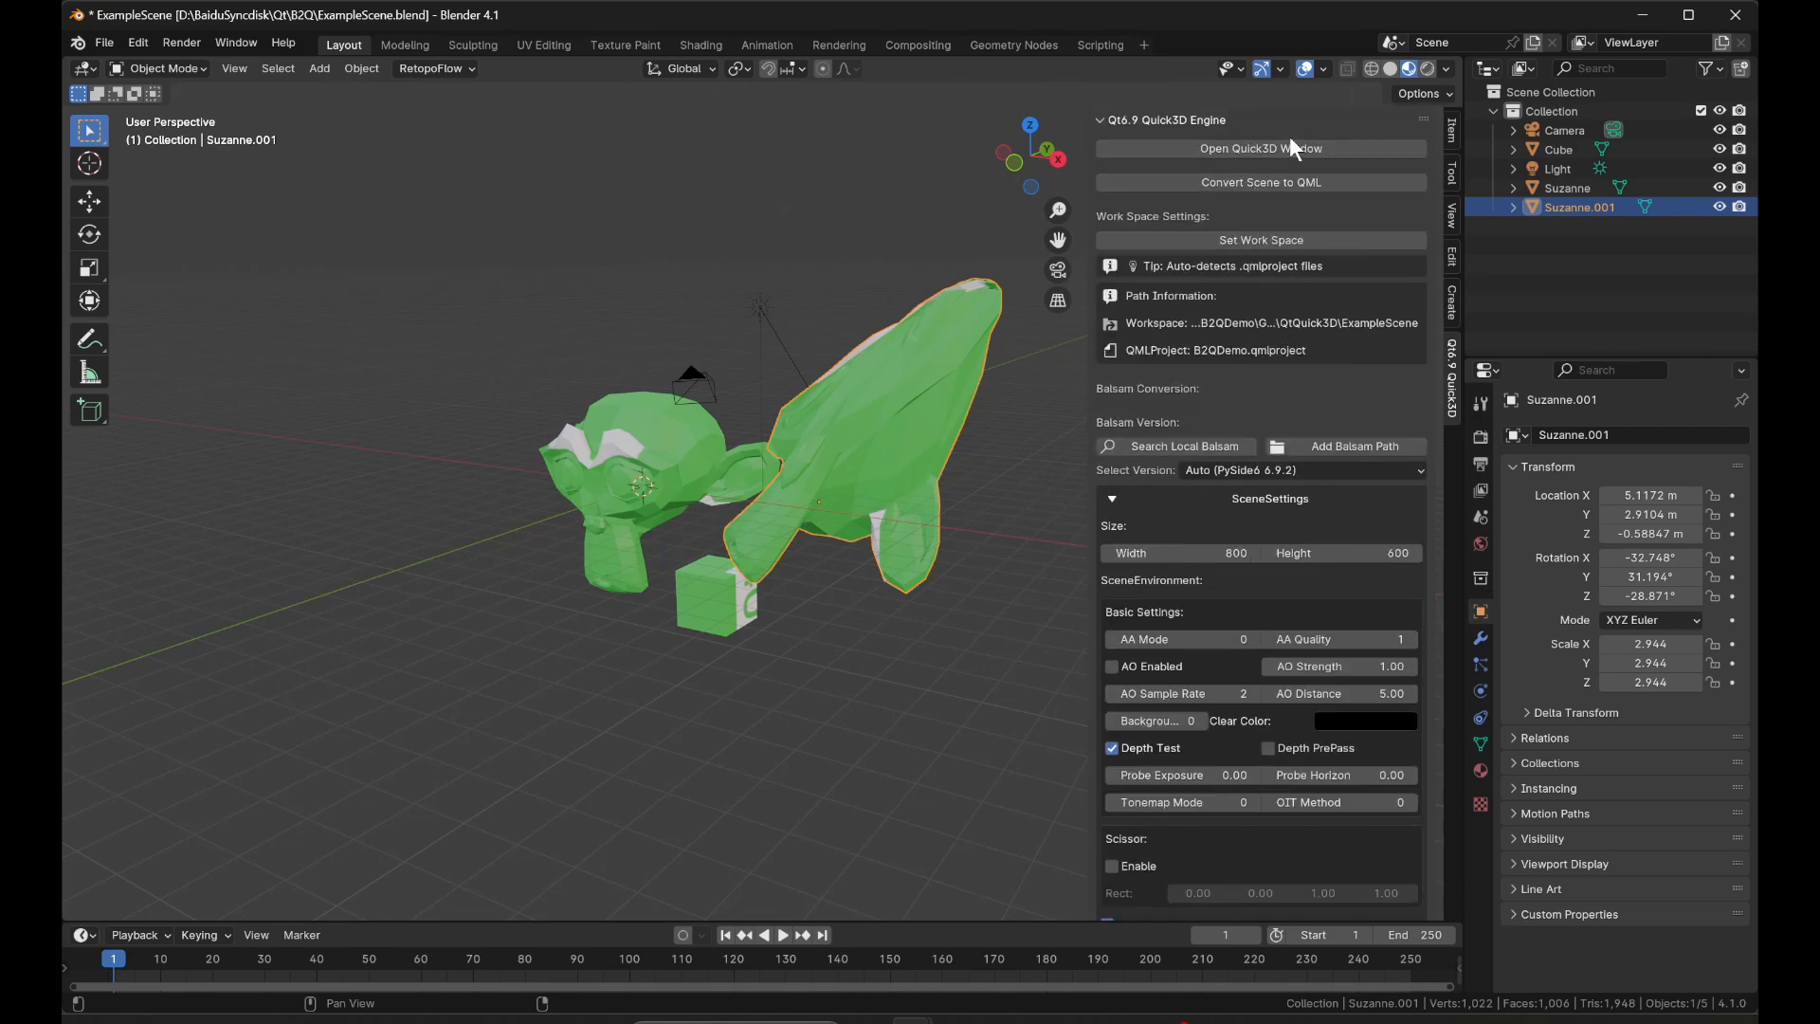
left_click(1312, 151)
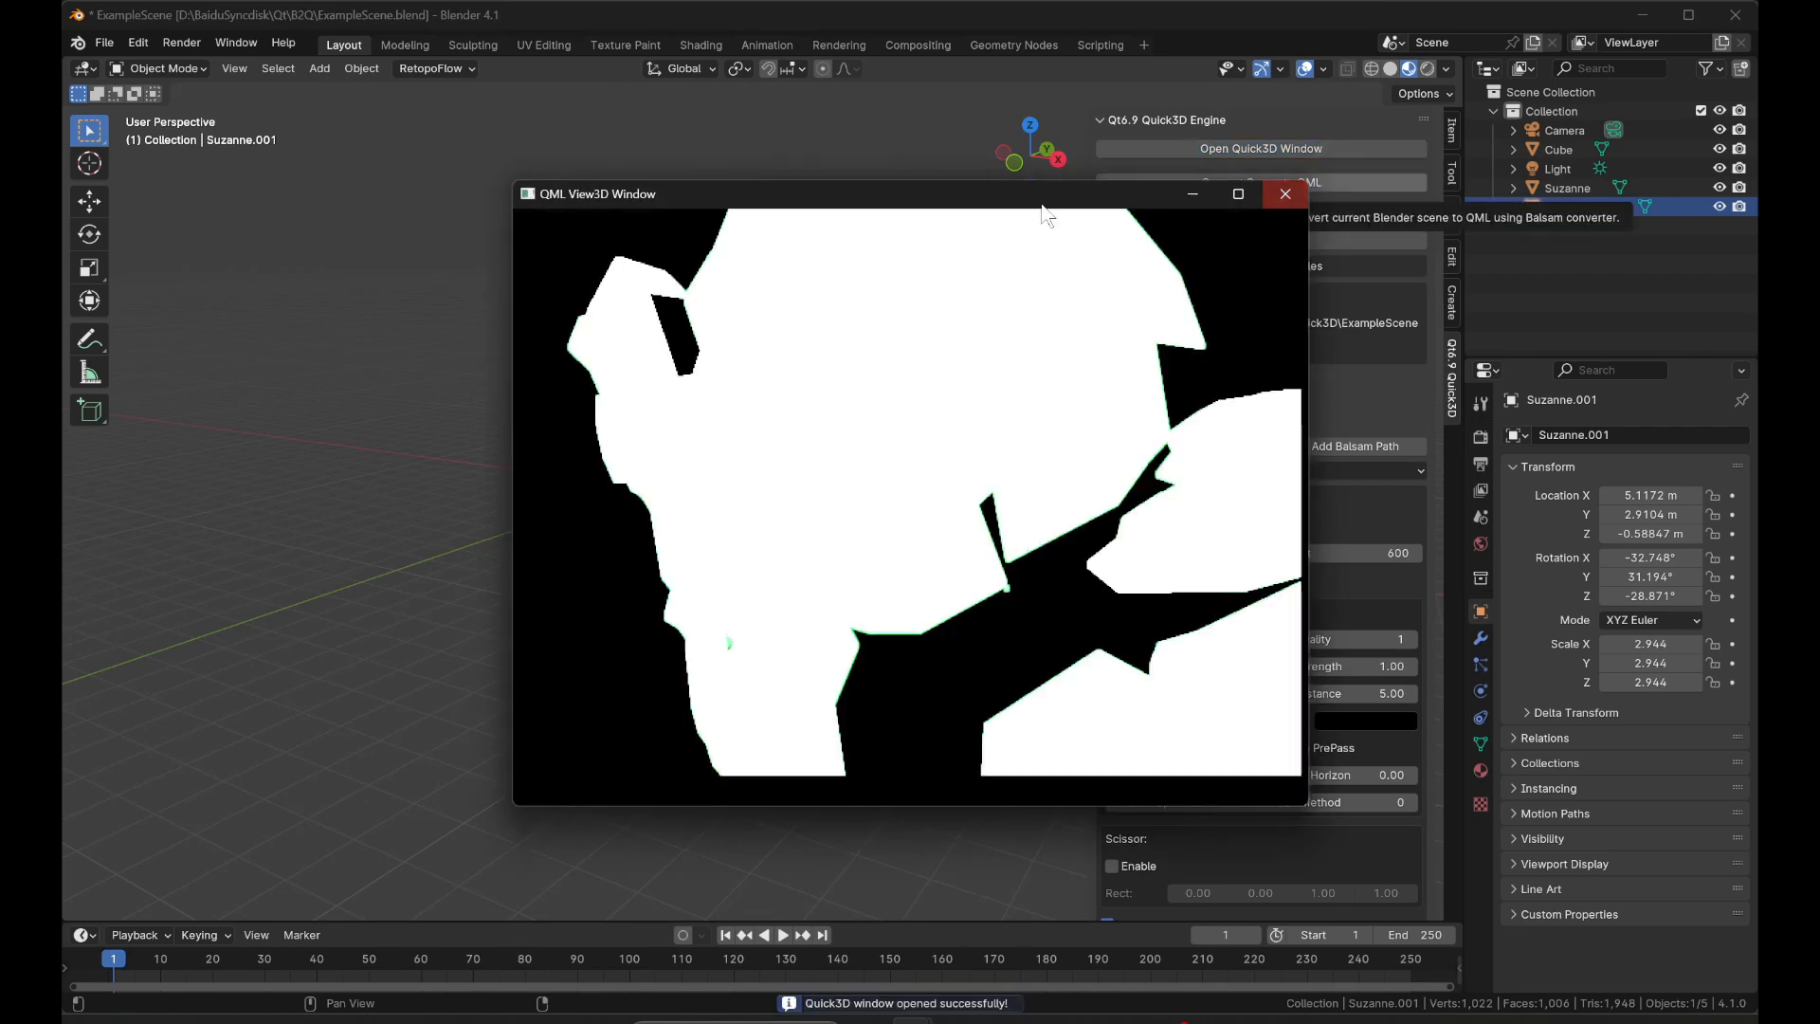
left_click_drag(1091, 193, 763, 209)
Lower the glow intensity to 1.80 and adjust the glow strength.
scroll(1204, 681, "down", 3)
scroll(1206, 680, "down", 14)
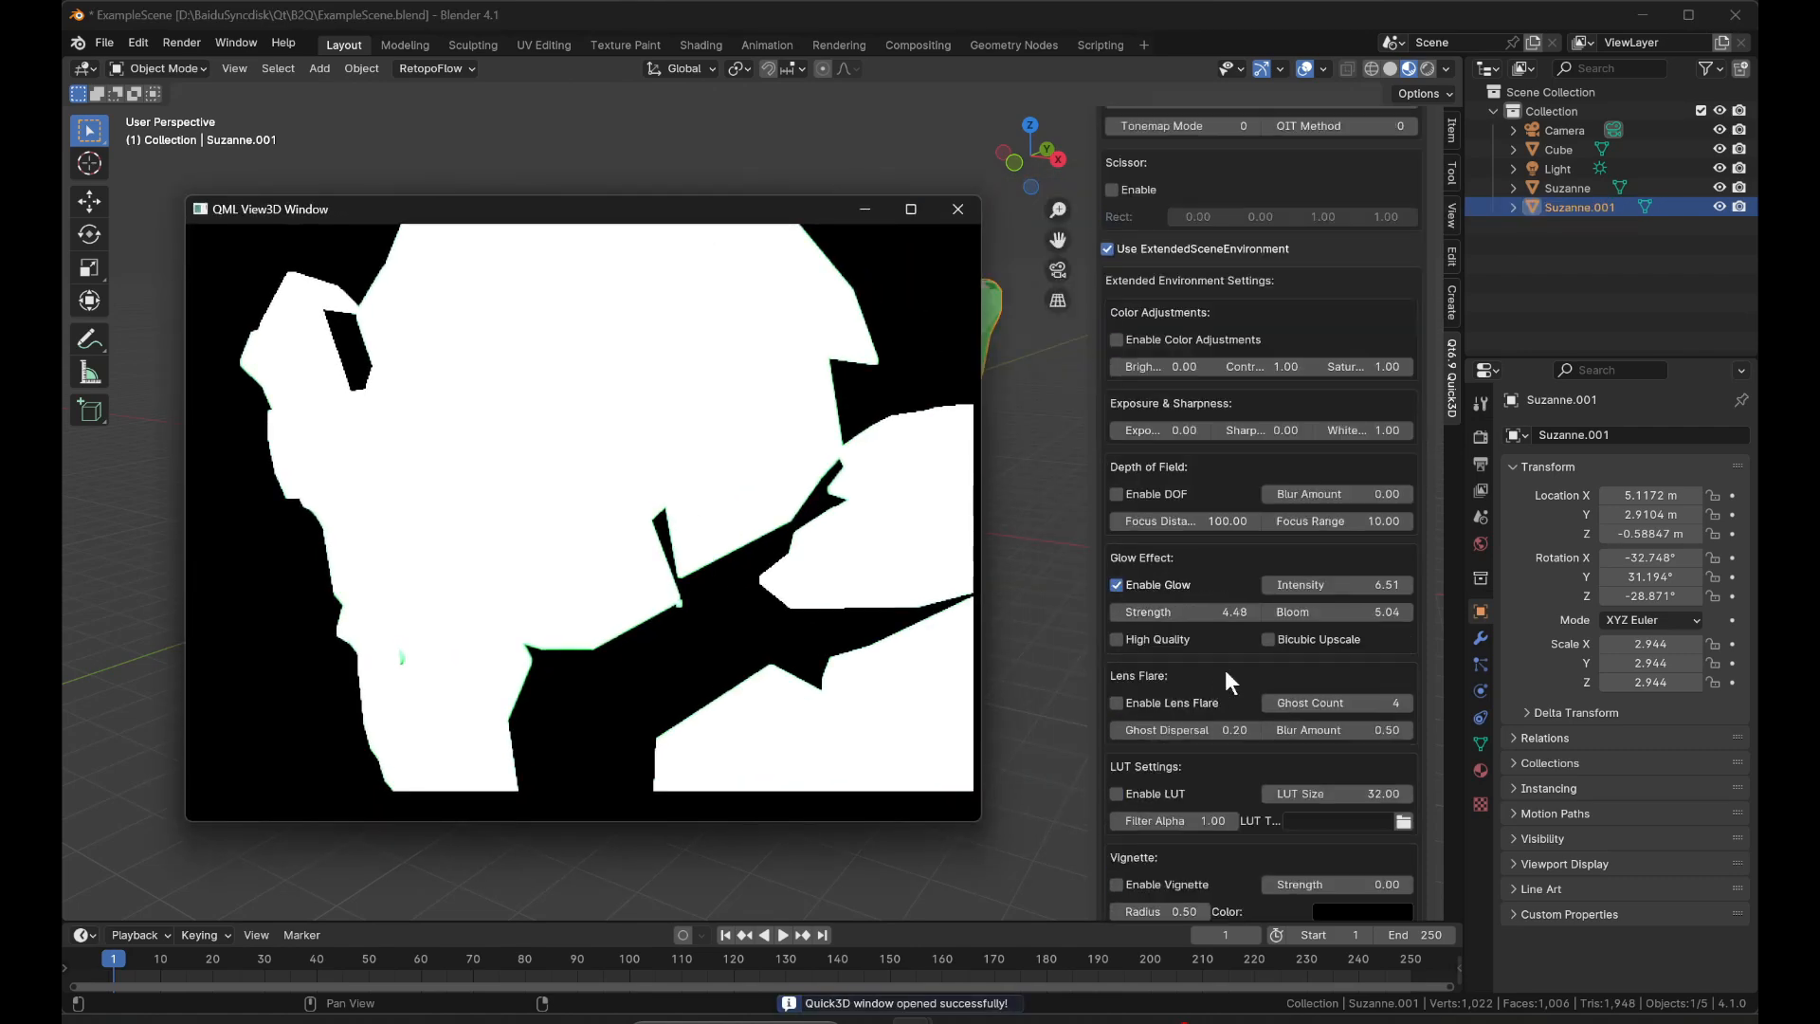
left_click_drag(1347, 585, 1358, 585)
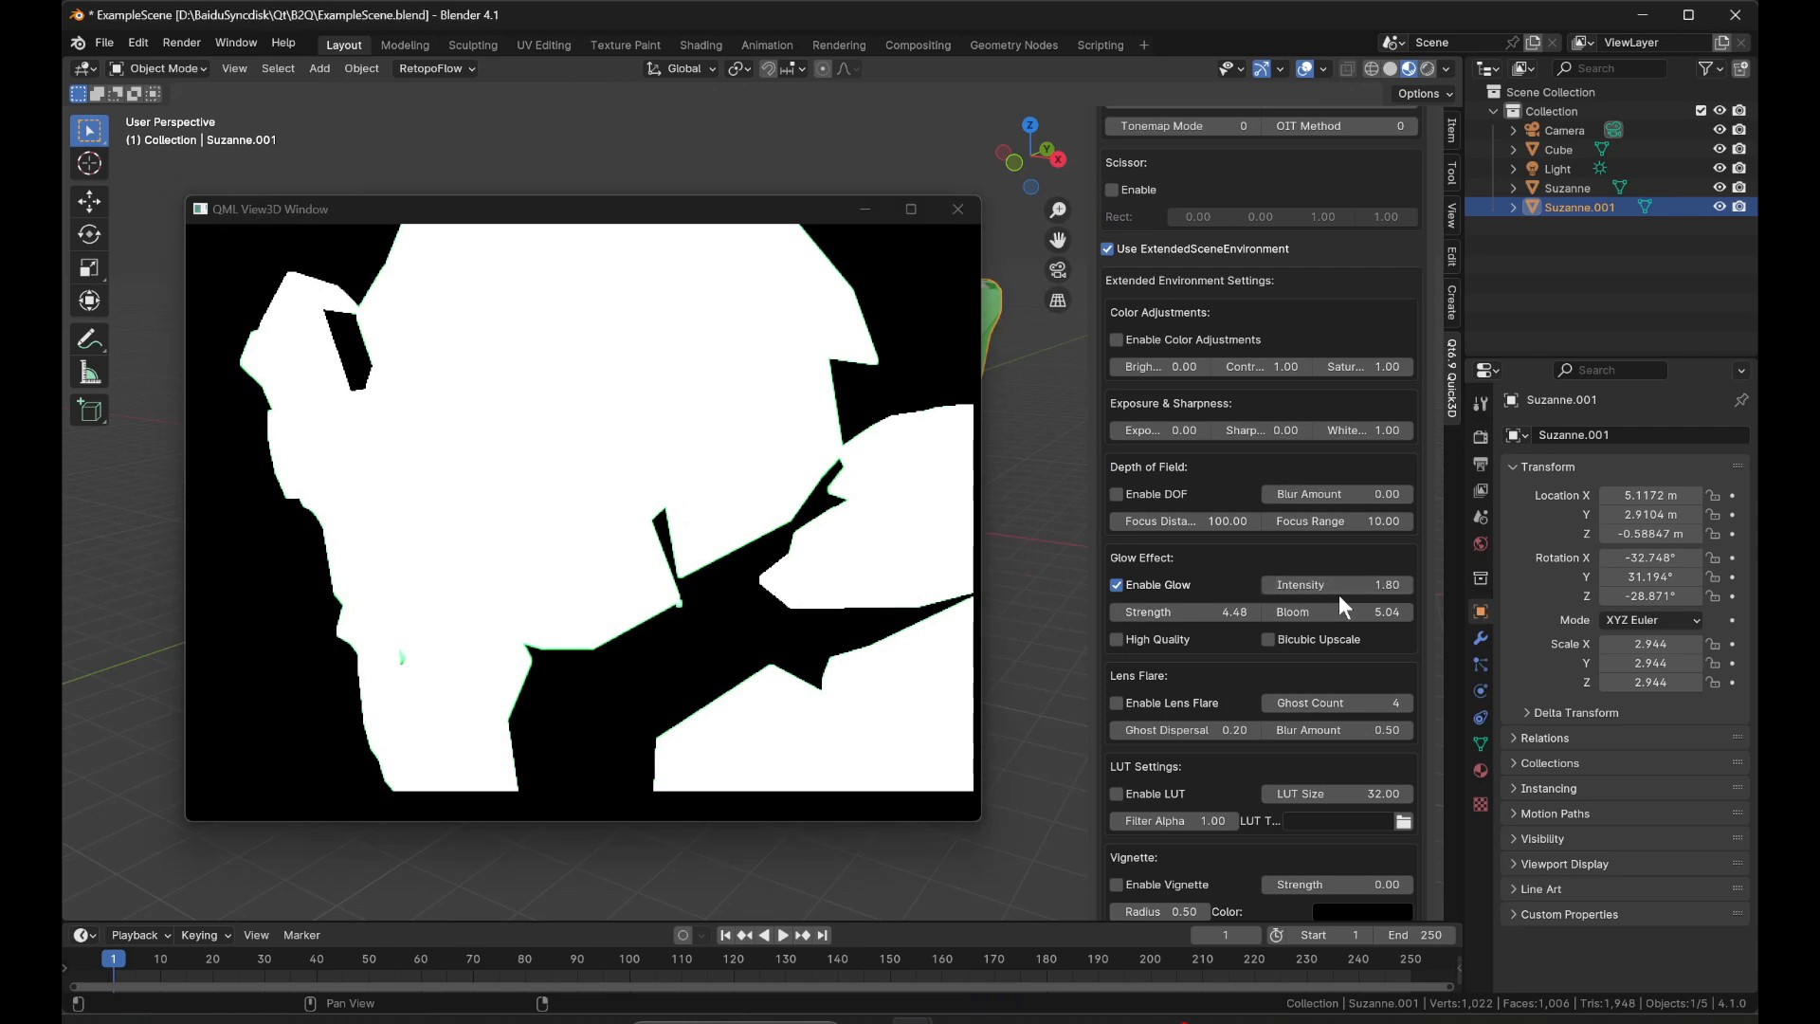
left_click_drag(1228, 611, 1299, 614)
Open a new Quick3D preview to check the adjusted glow, and close it.
scroll(1348, 538, "up", 17)
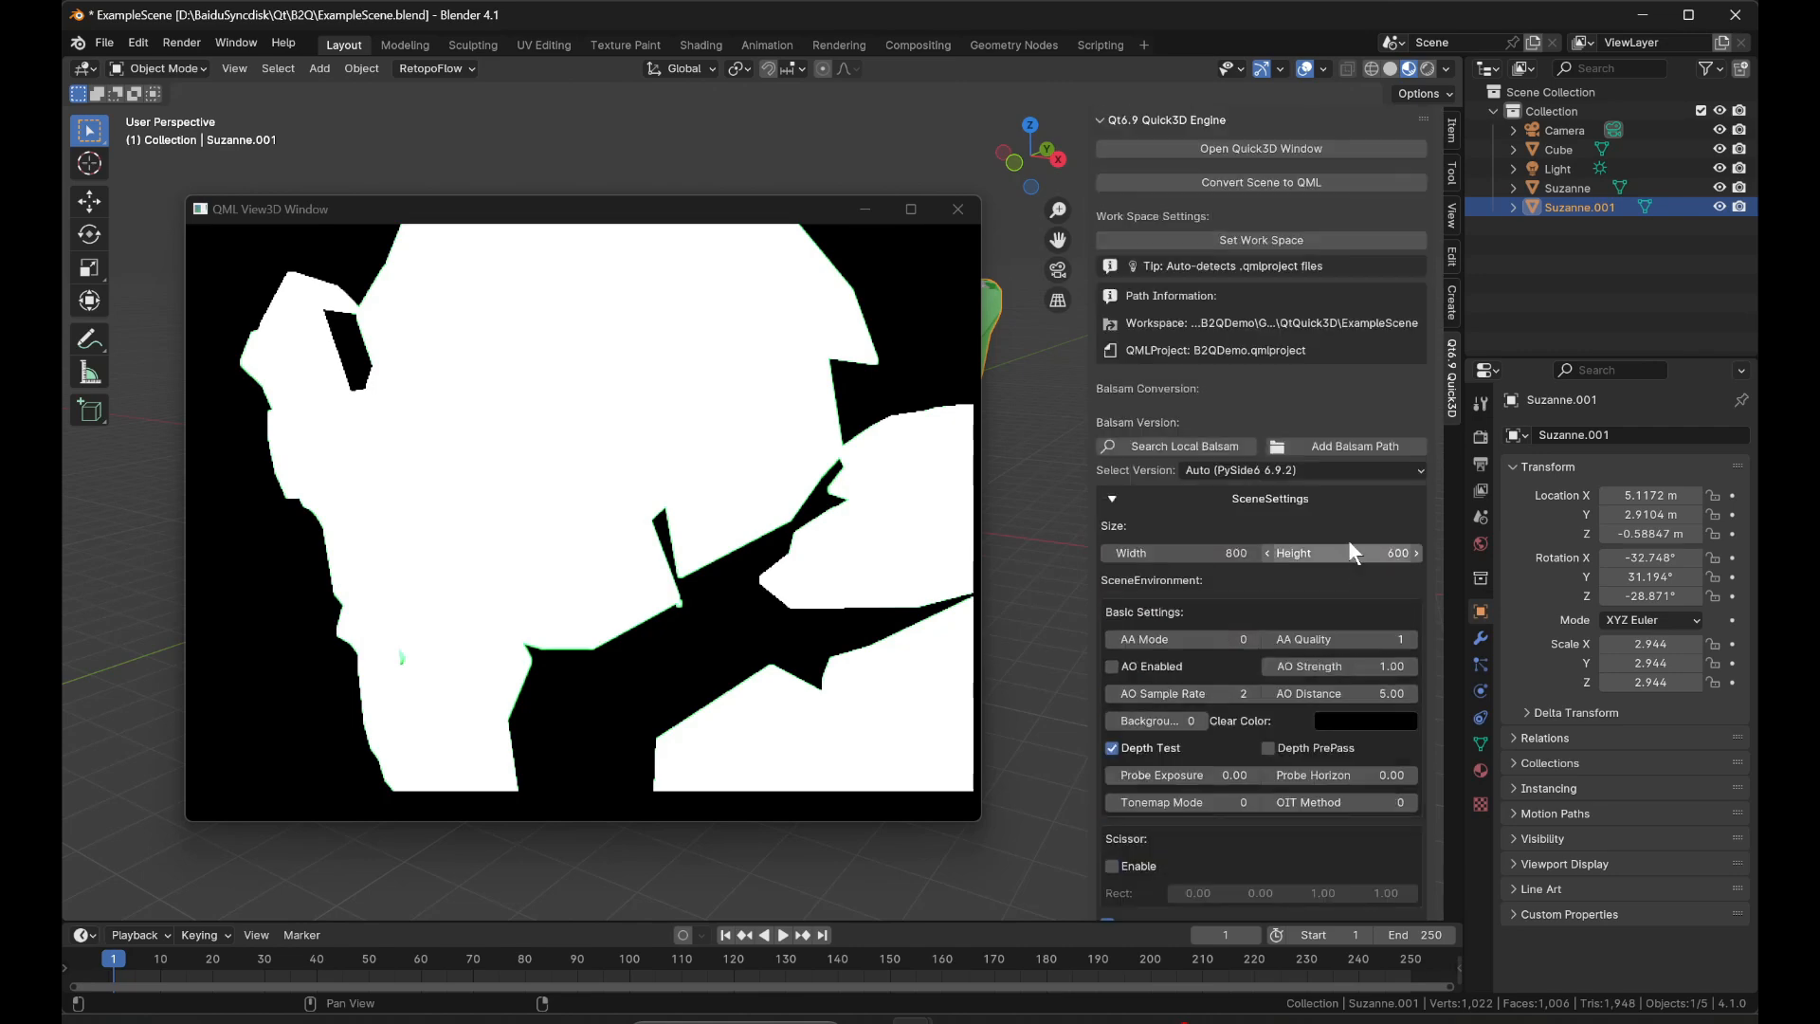
left_click(1295, 148)
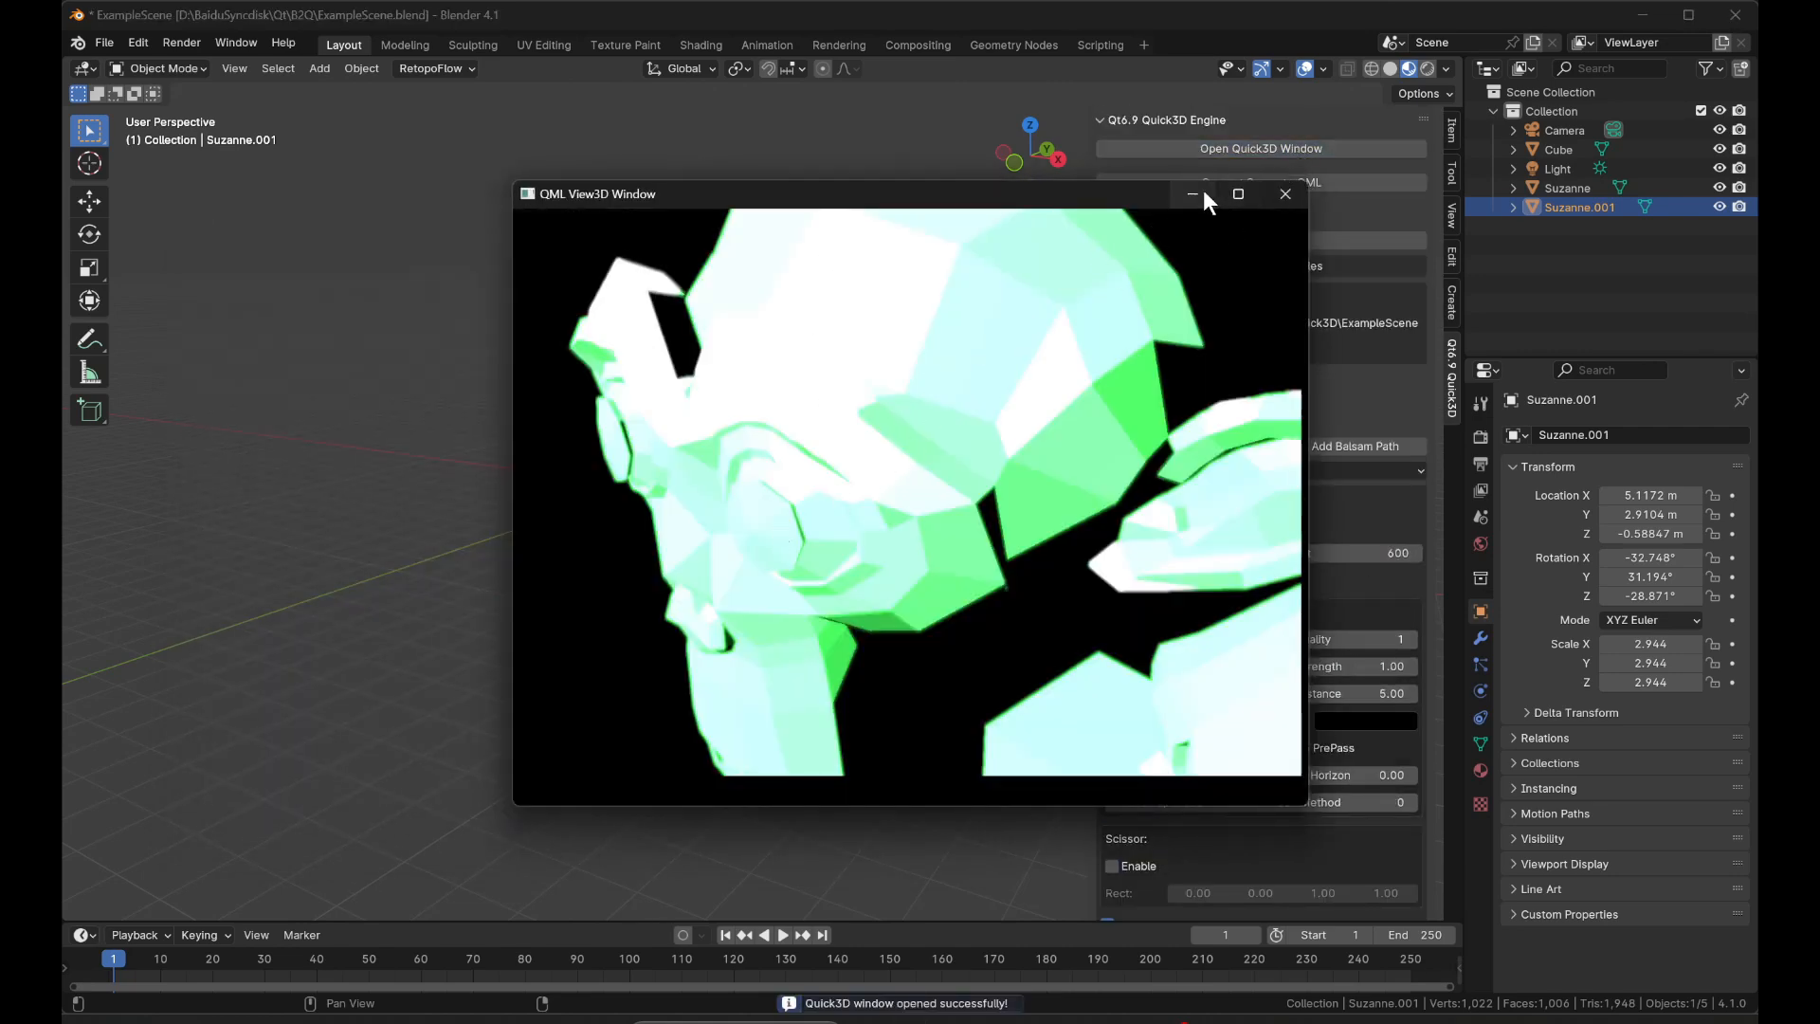
left_click(1287, 196)
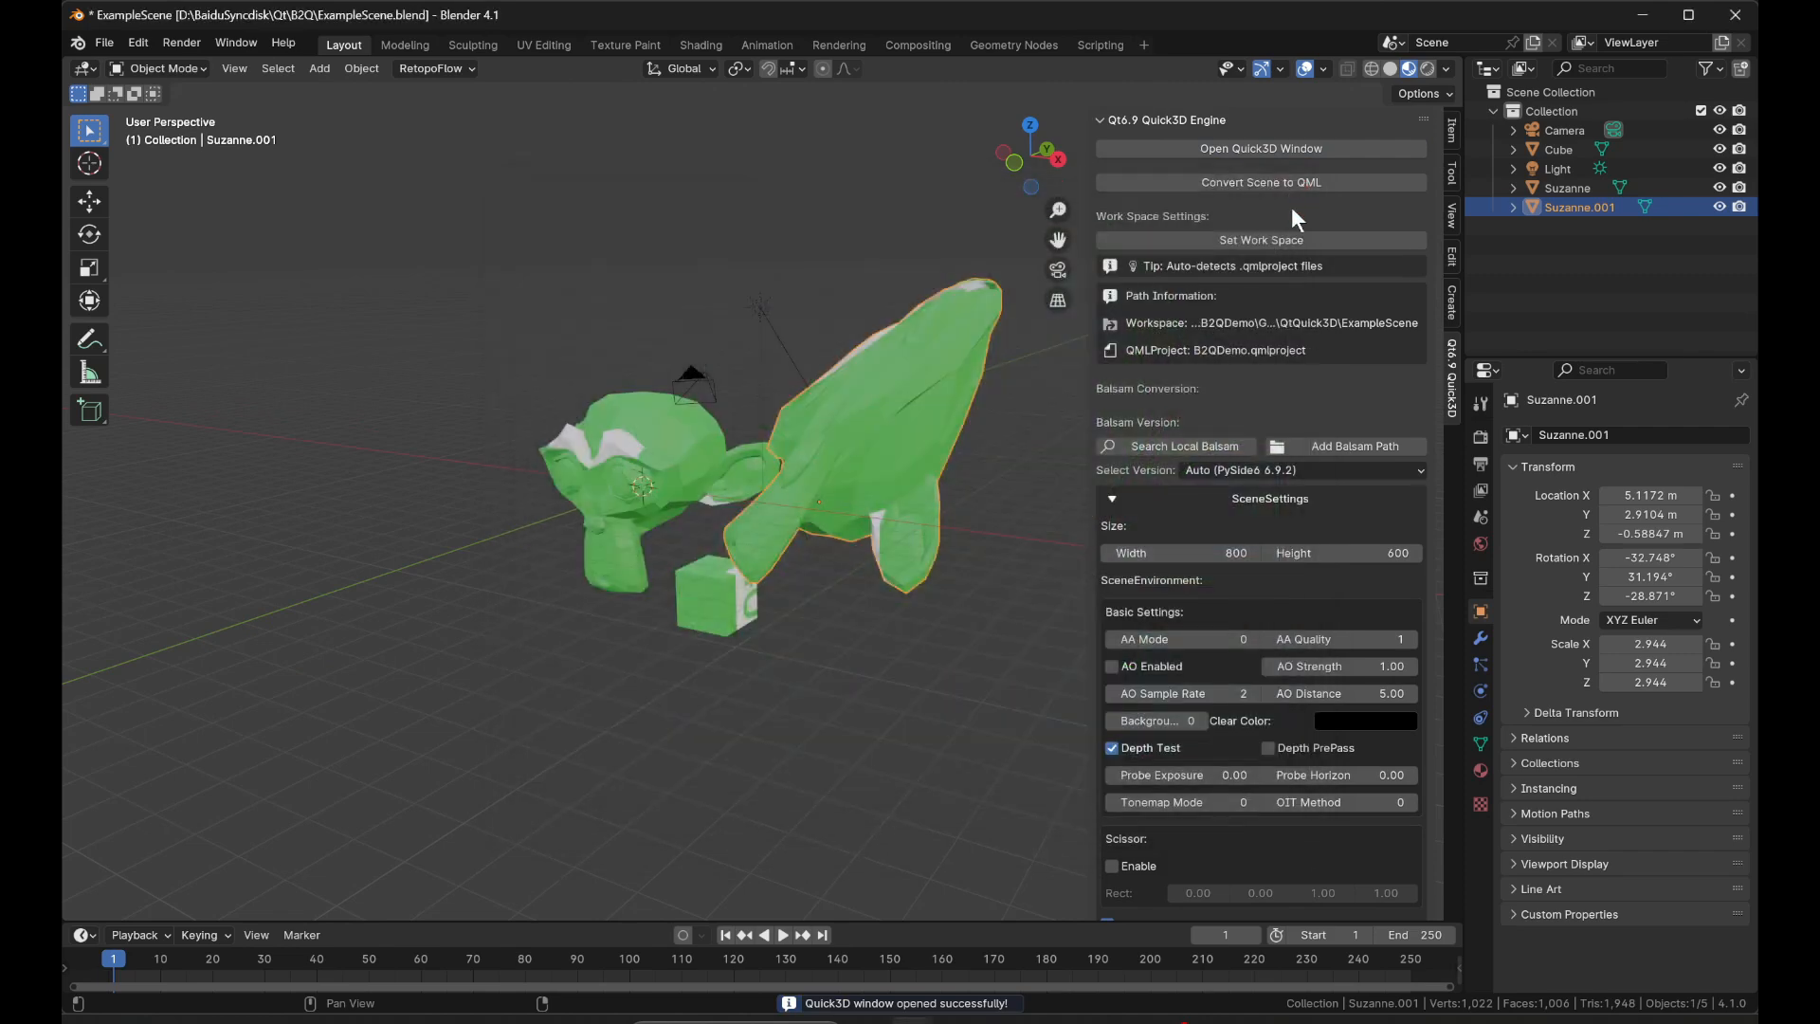
Look through the remaining scene settings, then collapse them and expand the Debug Options.
scroll(1233, 398, "down", 5)
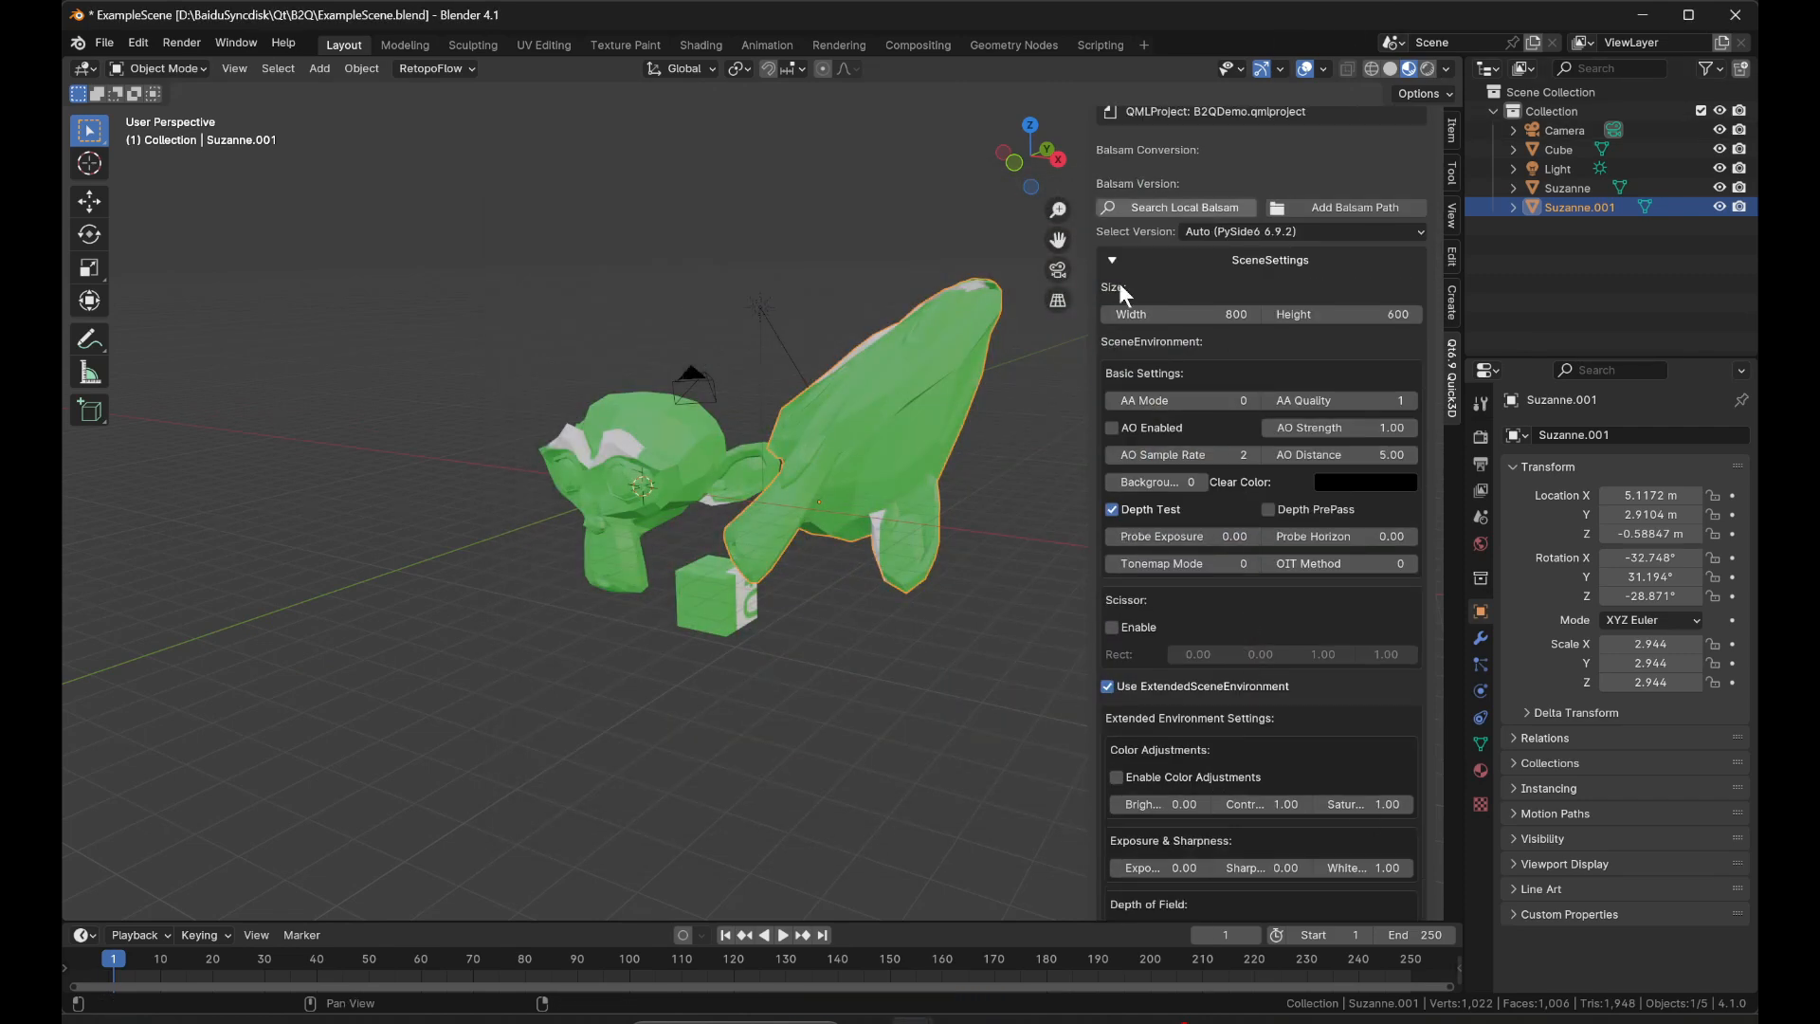
scroll(1175, 377, "down", 1)
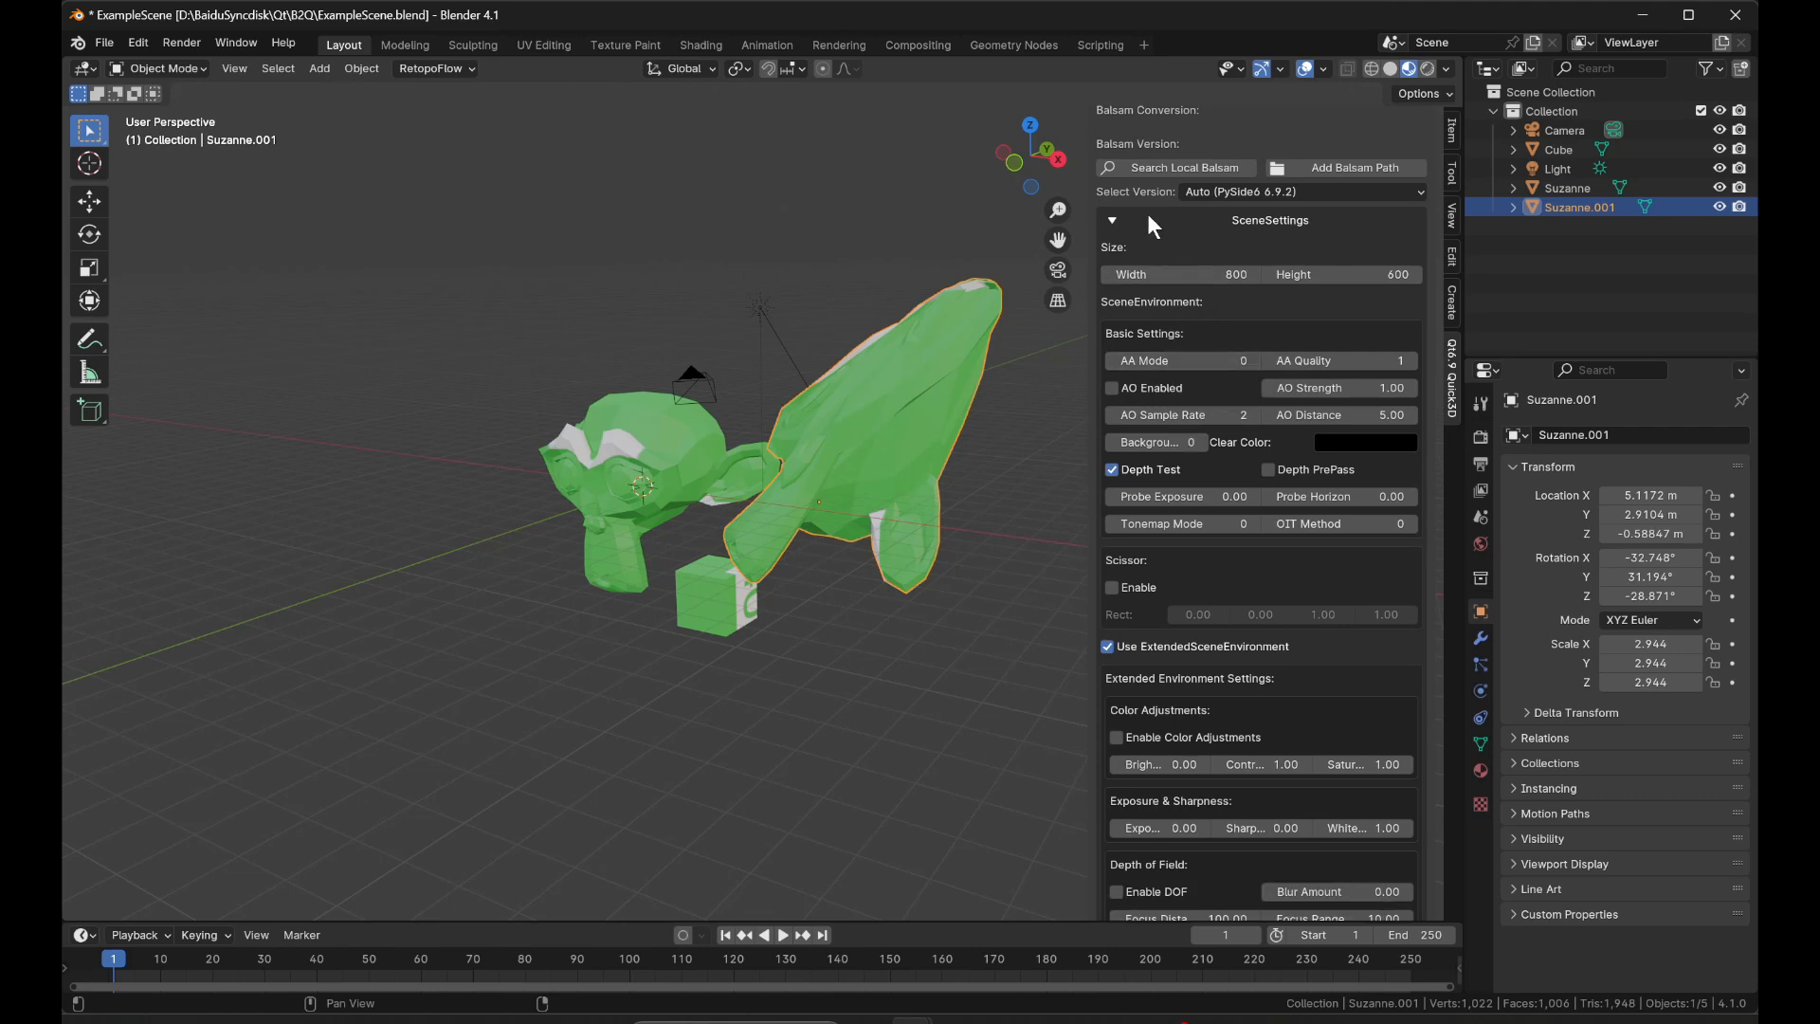
scroll(1148, 215, "down", 20)
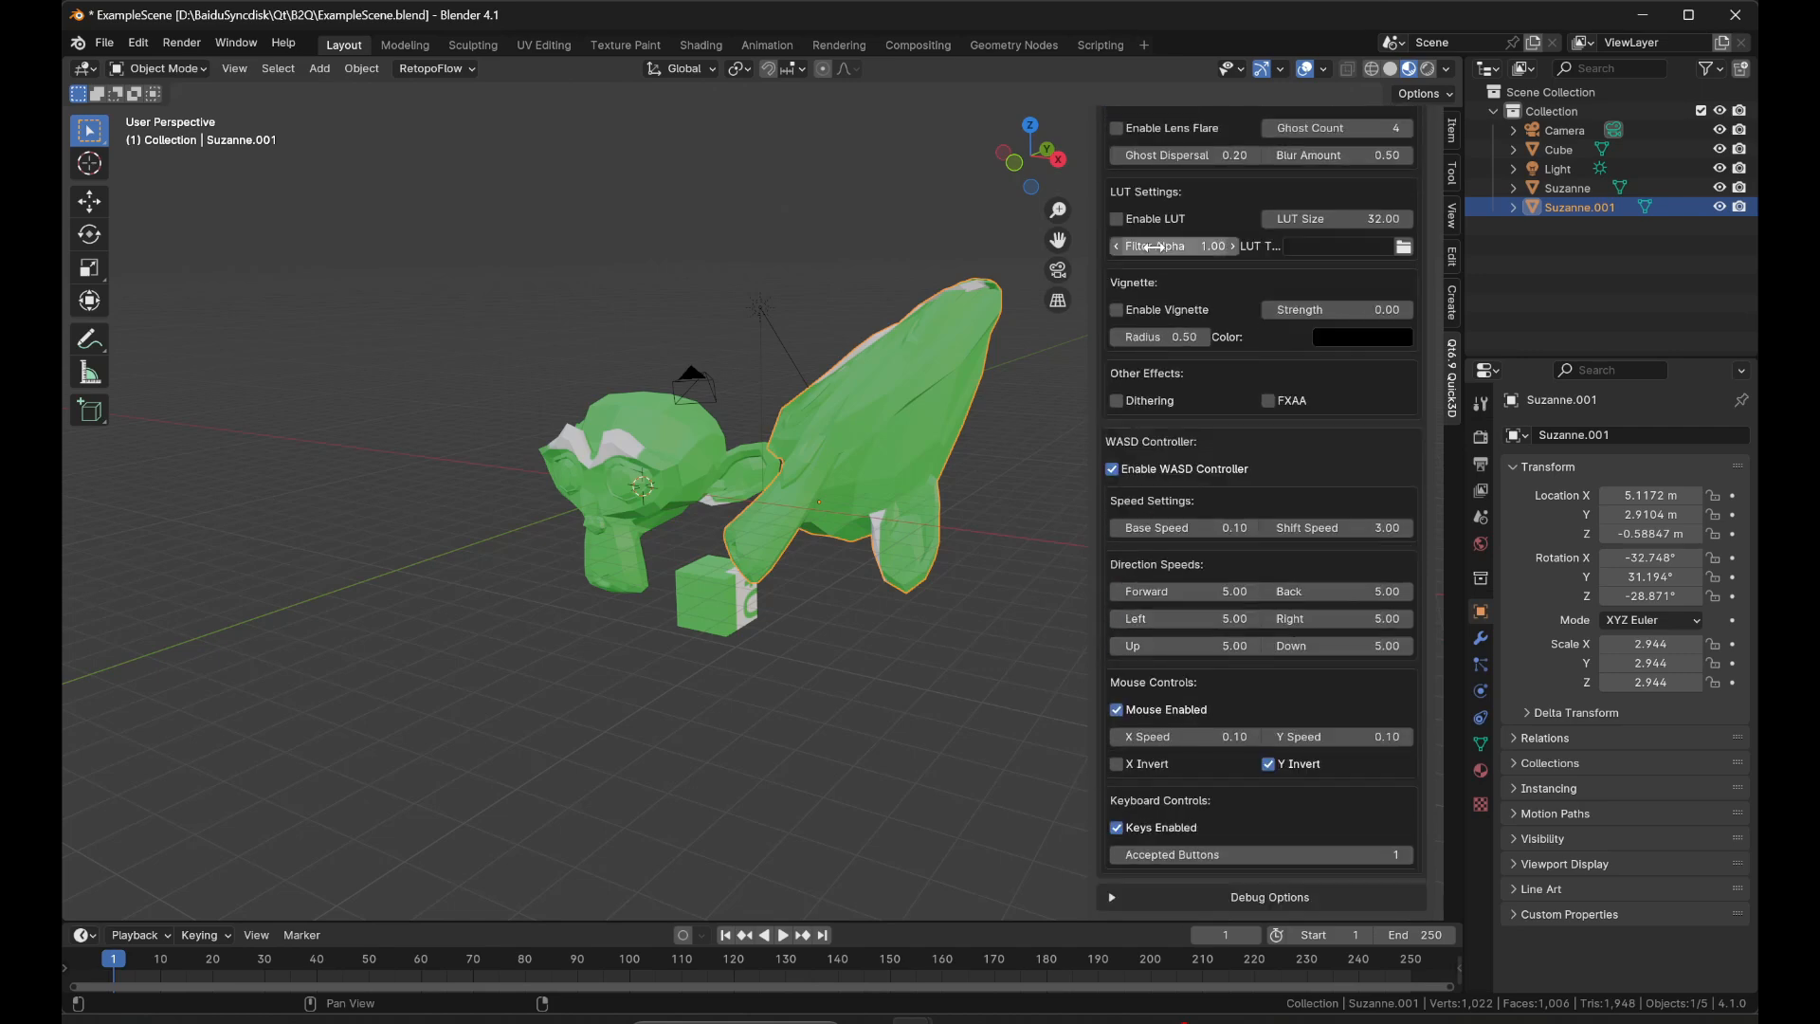
scroll(1155, 247, "up", 20)
left_click(1168, 495)
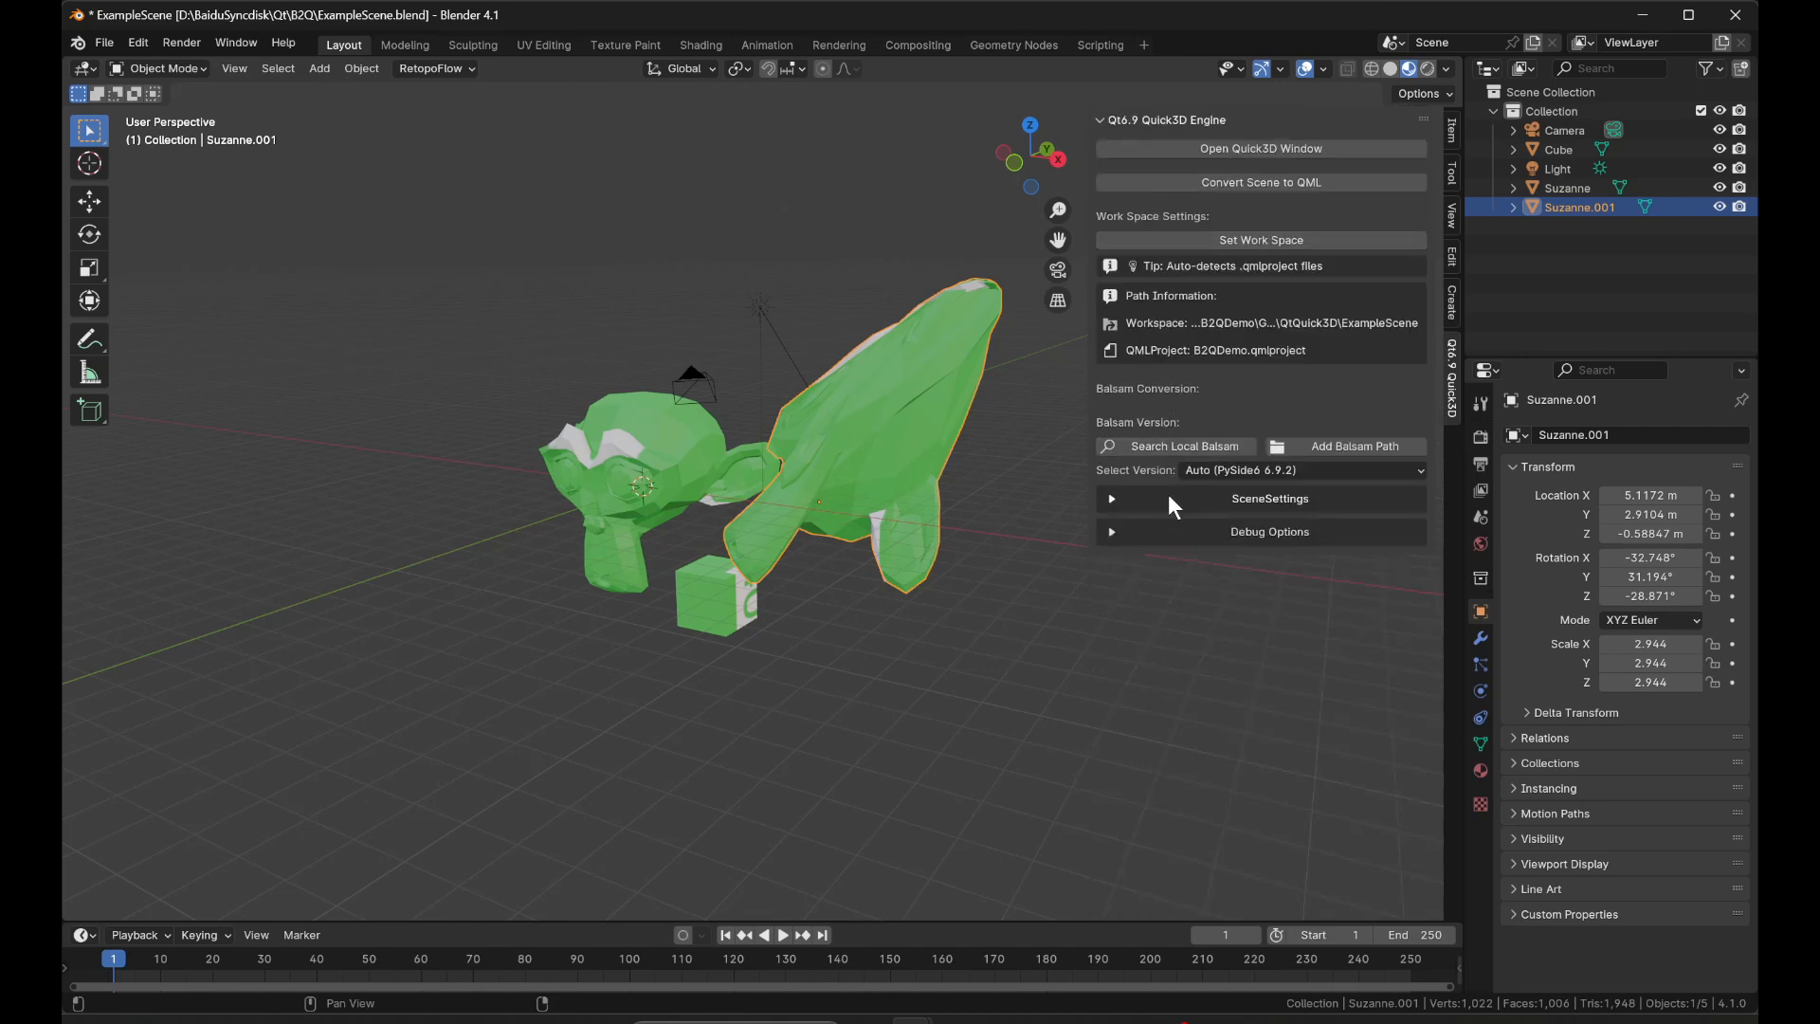
left_click(1172, 534)
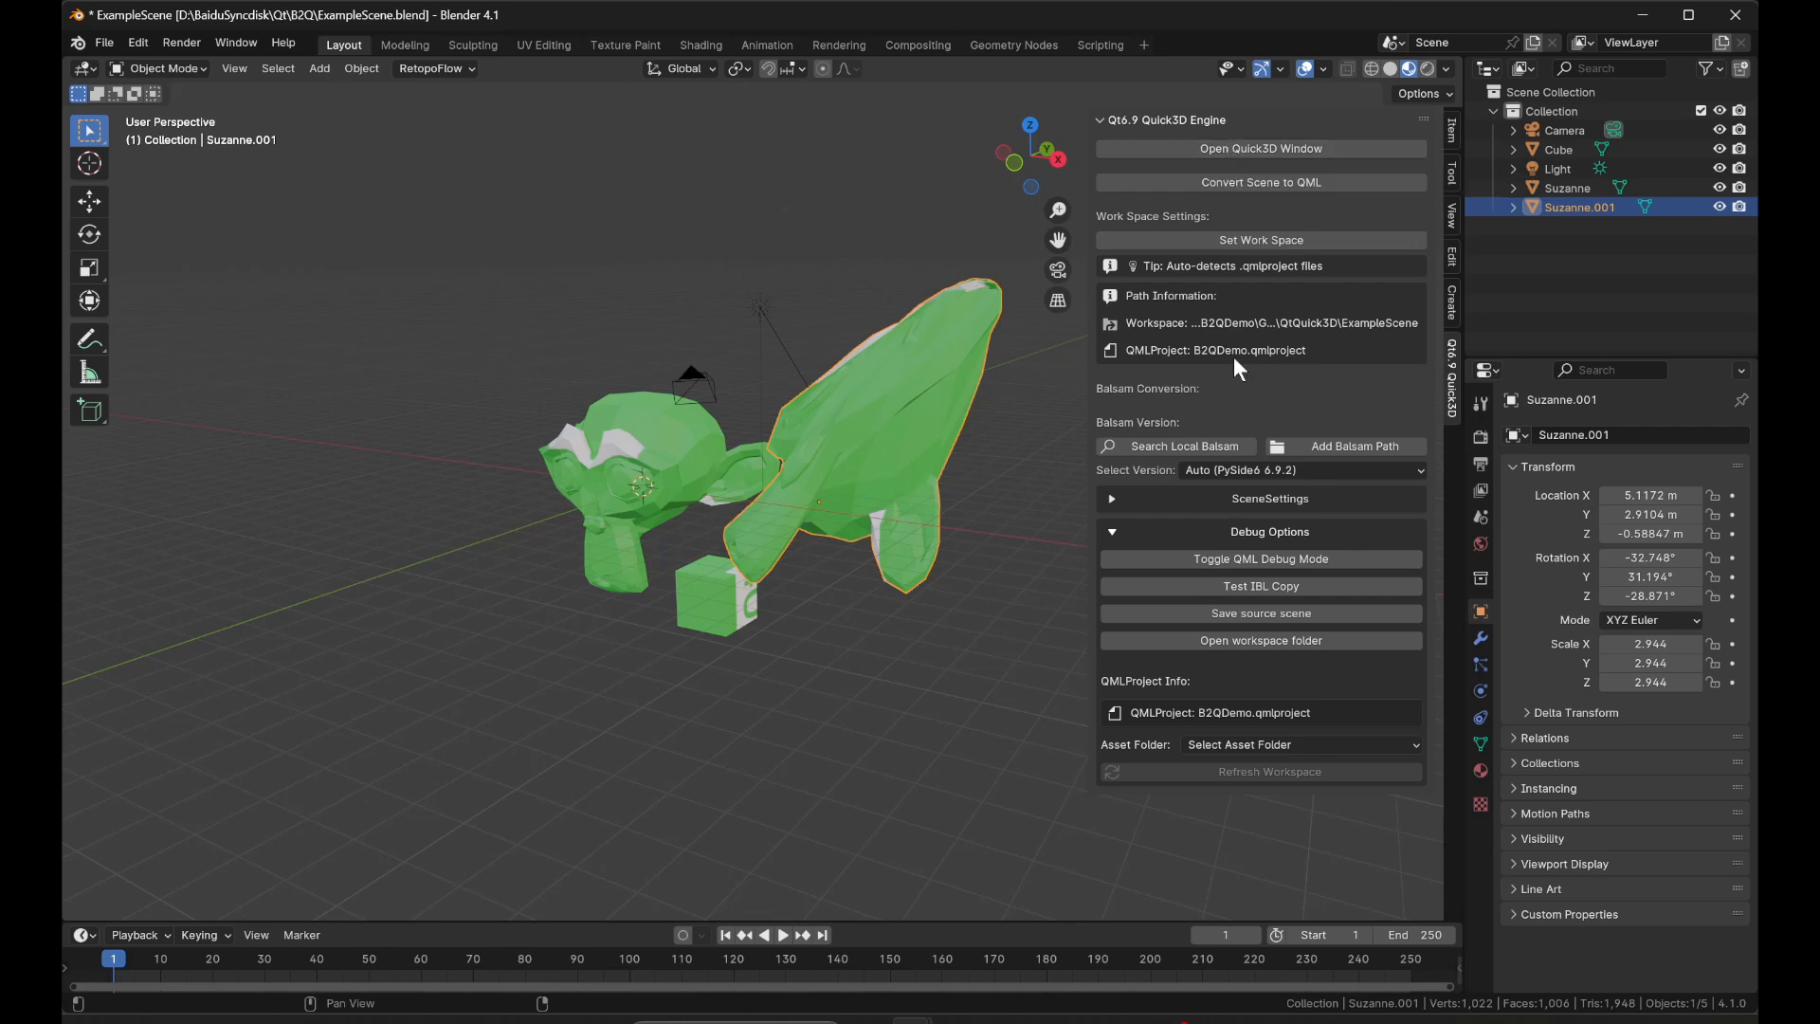
Toggle QML debug mode, open the Quick3D preview window and show Blender's system console.
left_click(1276, 557)
left_click(1259, 147)
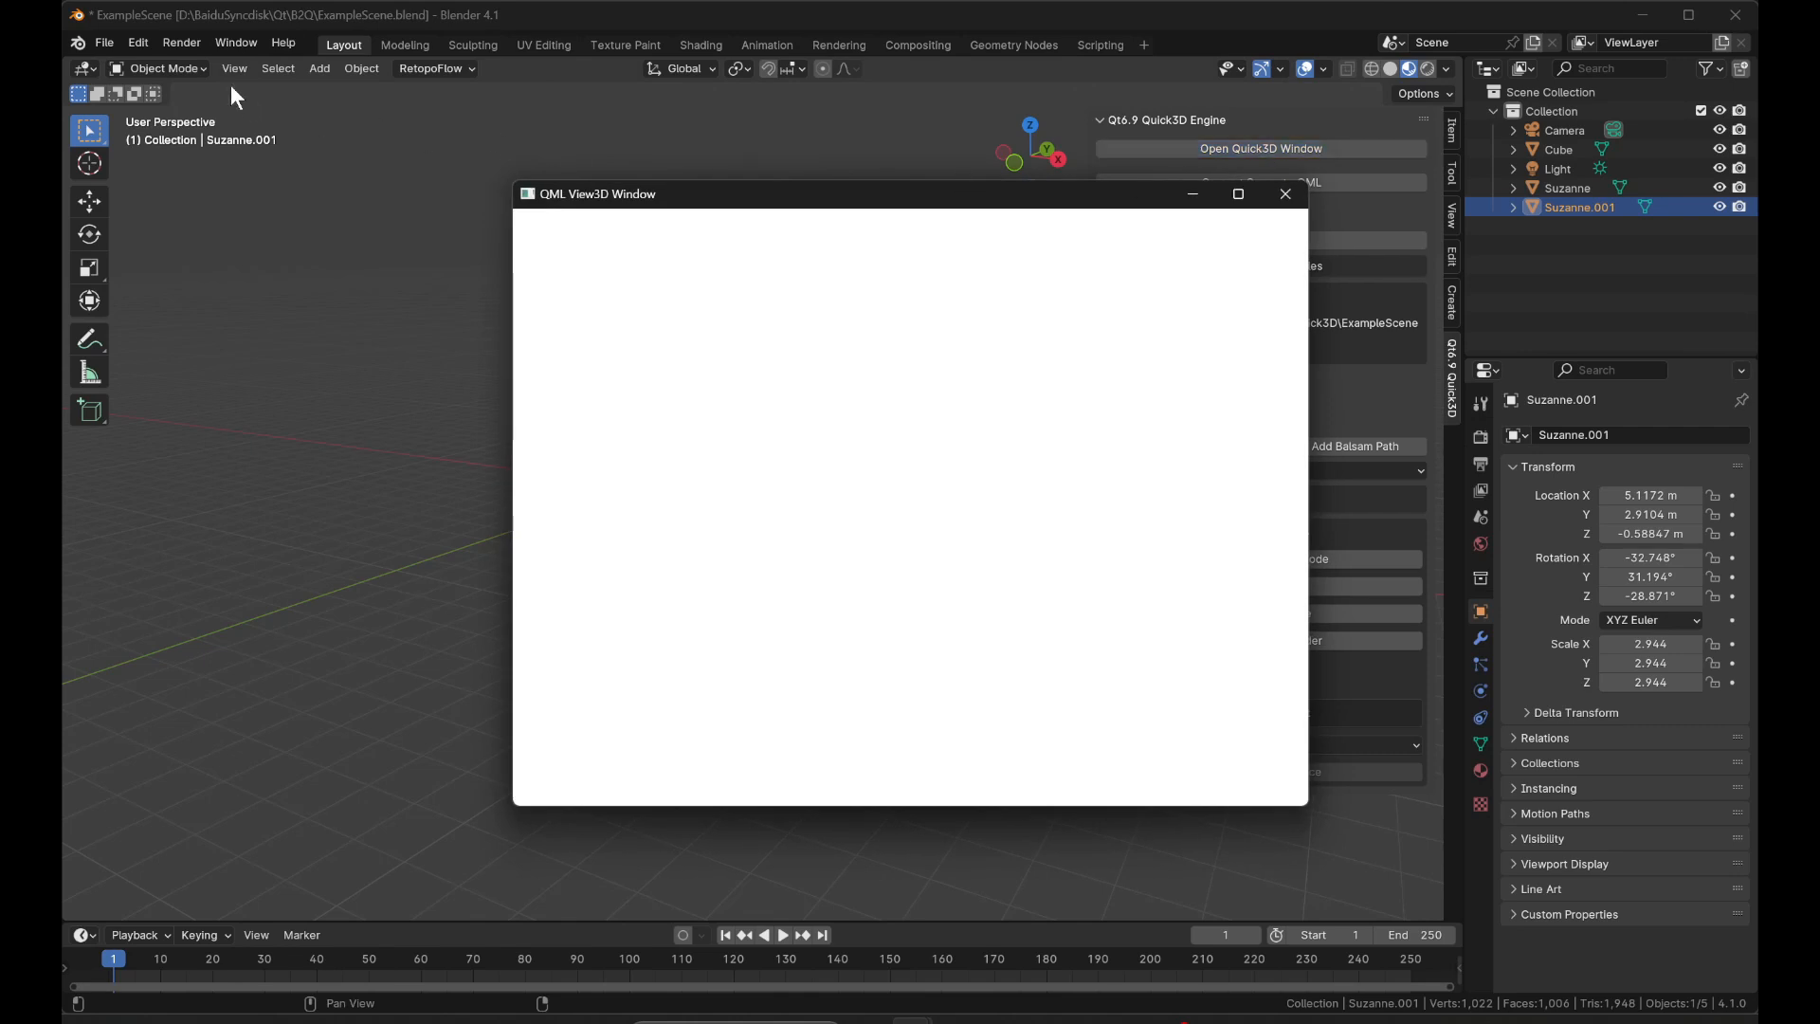
left_click(236, 43)
left_click(316, 253)
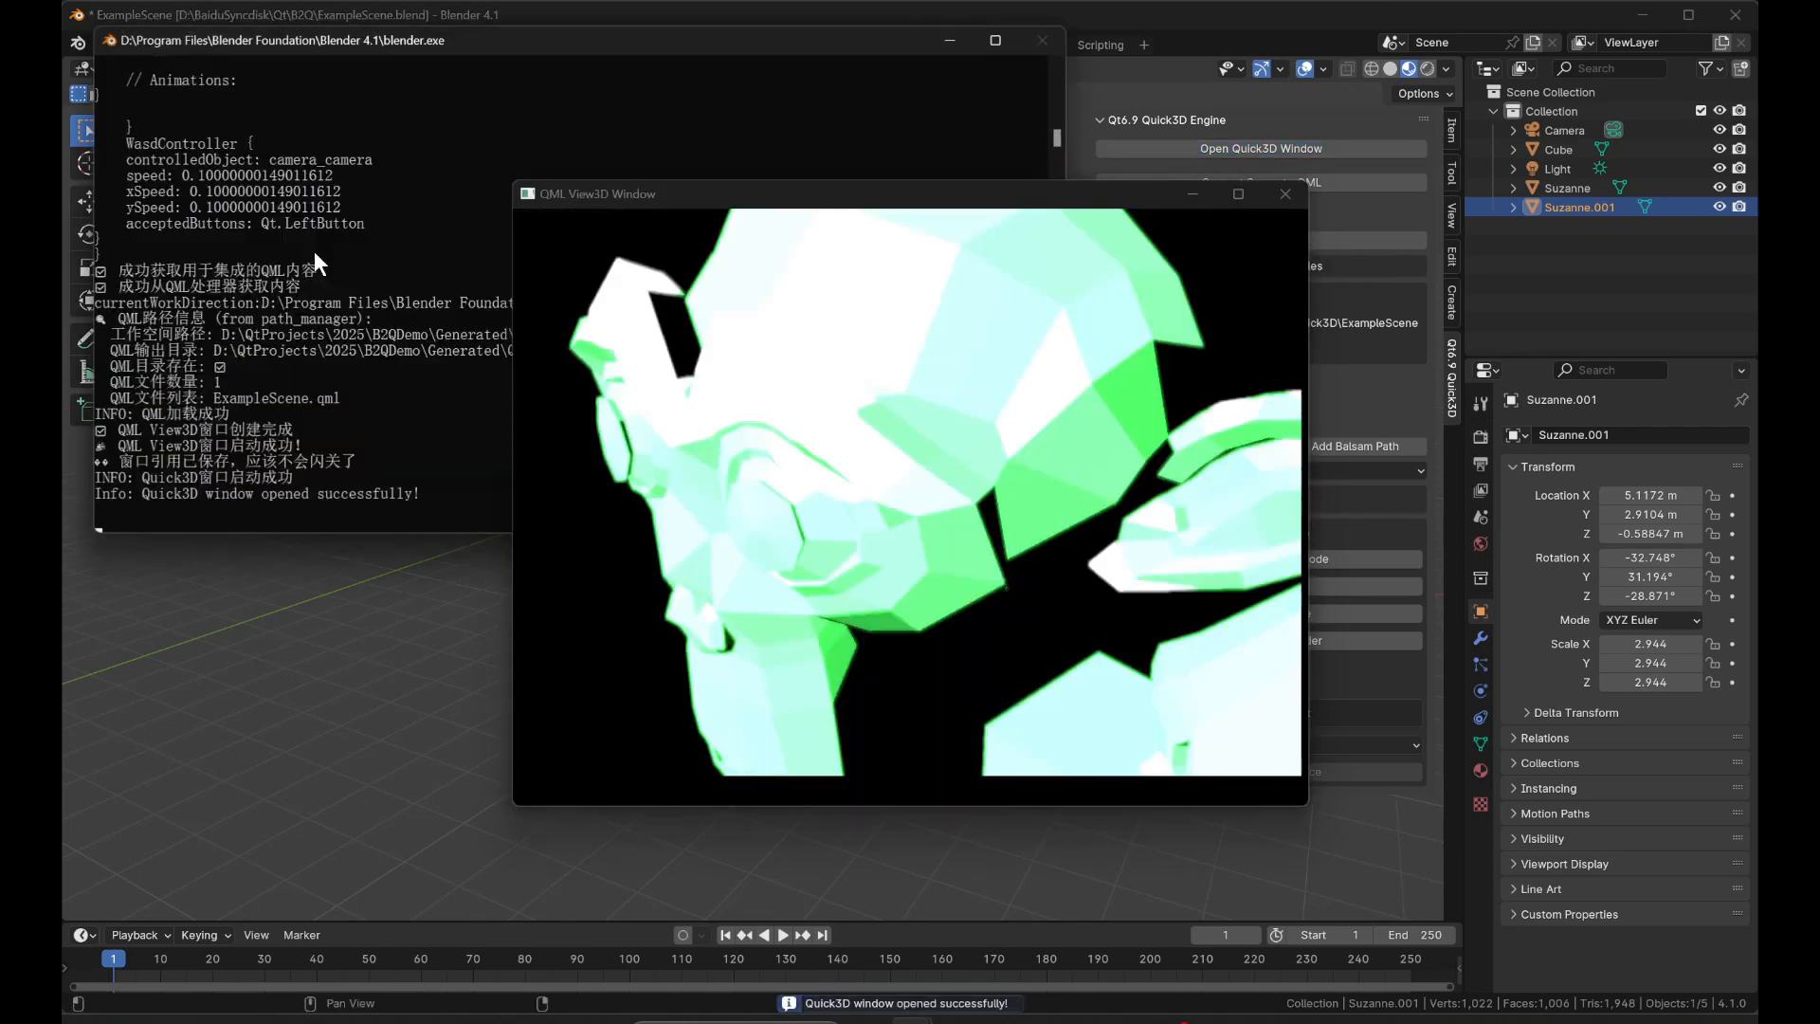
Examine the assembled QML code in the console from its import lines to the WasdController block, and close the preview window.
scroll(383, 293, "up", 20)
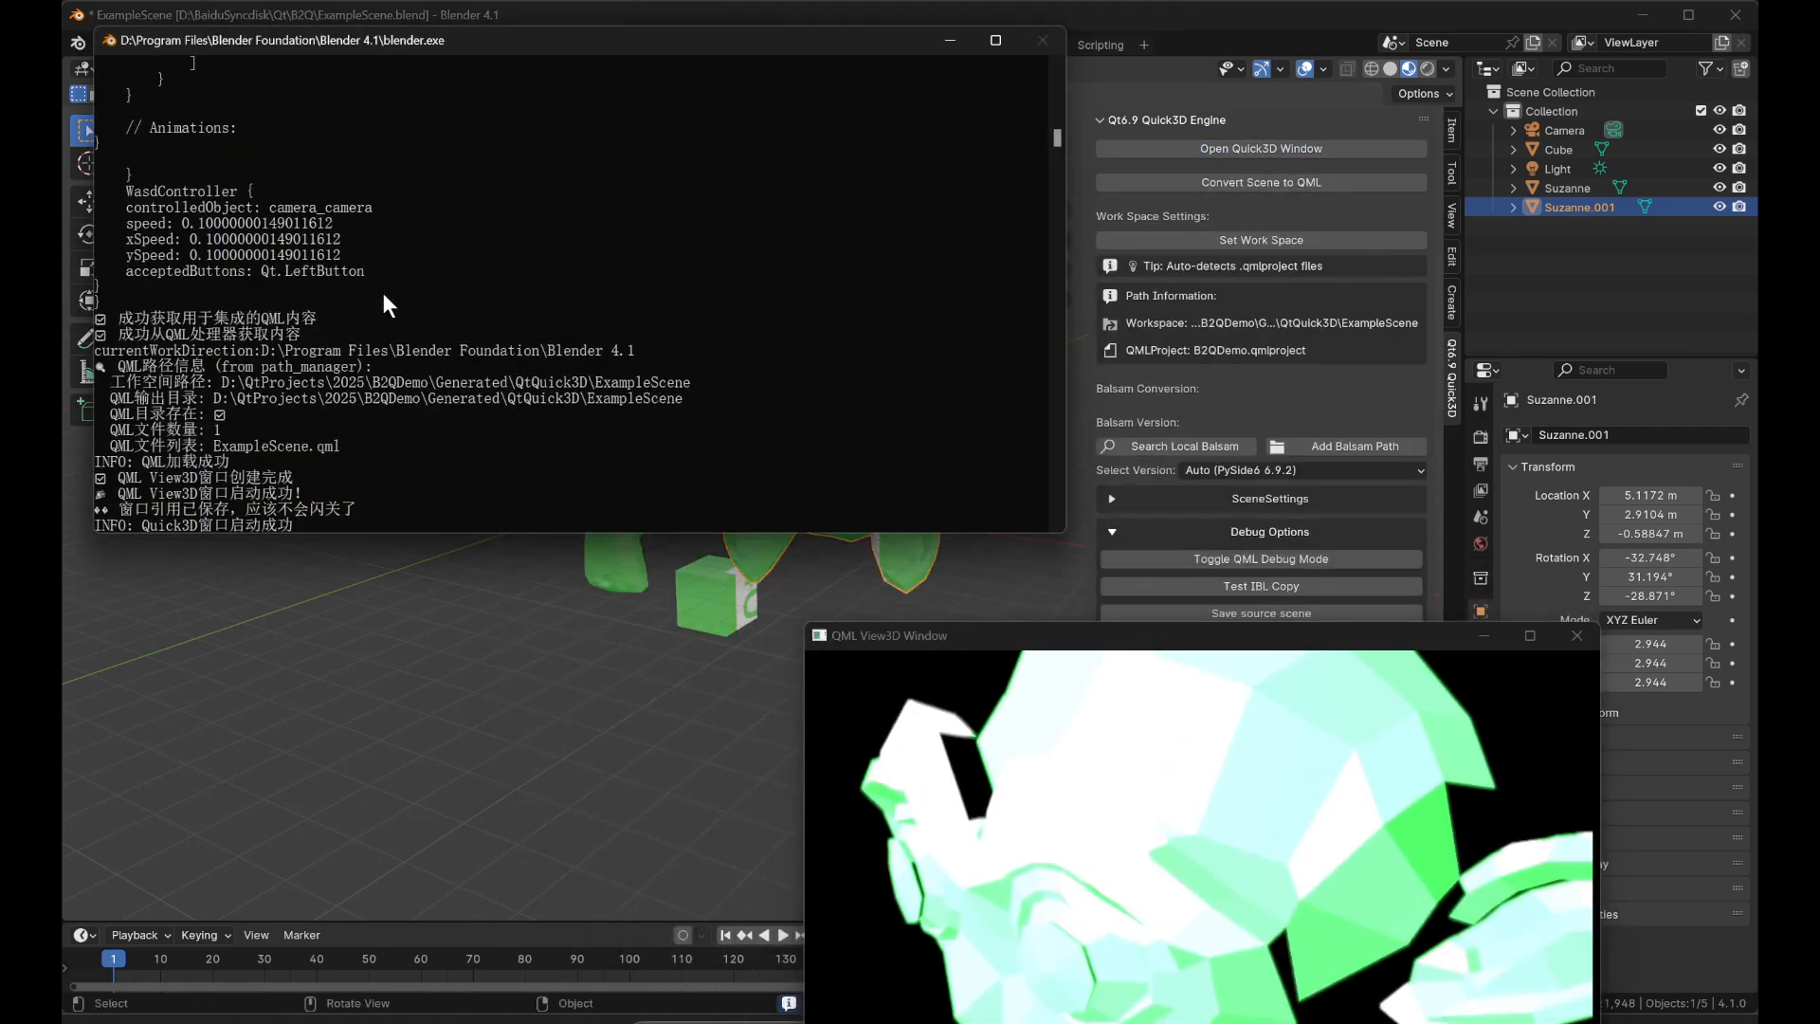
scroll(364, 322, "up", 10)
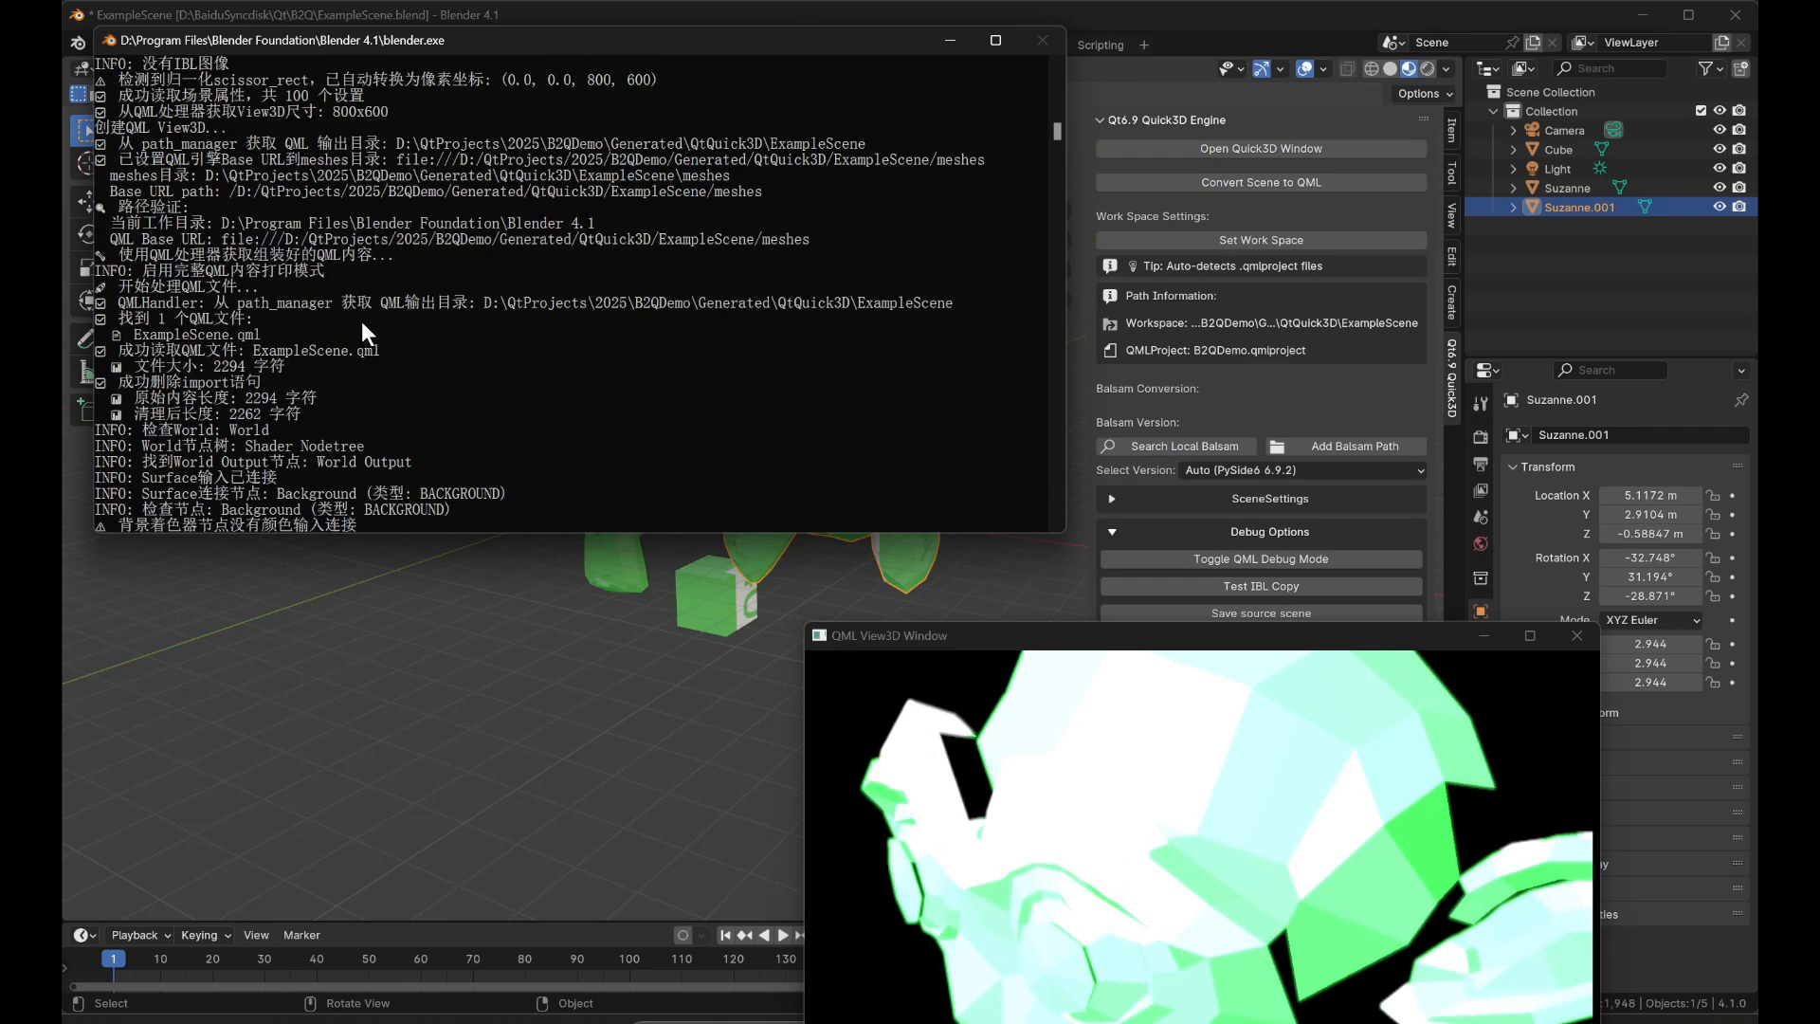
scroll(361, 321, "down", 8)
scroll(241, 129, "up", 2)
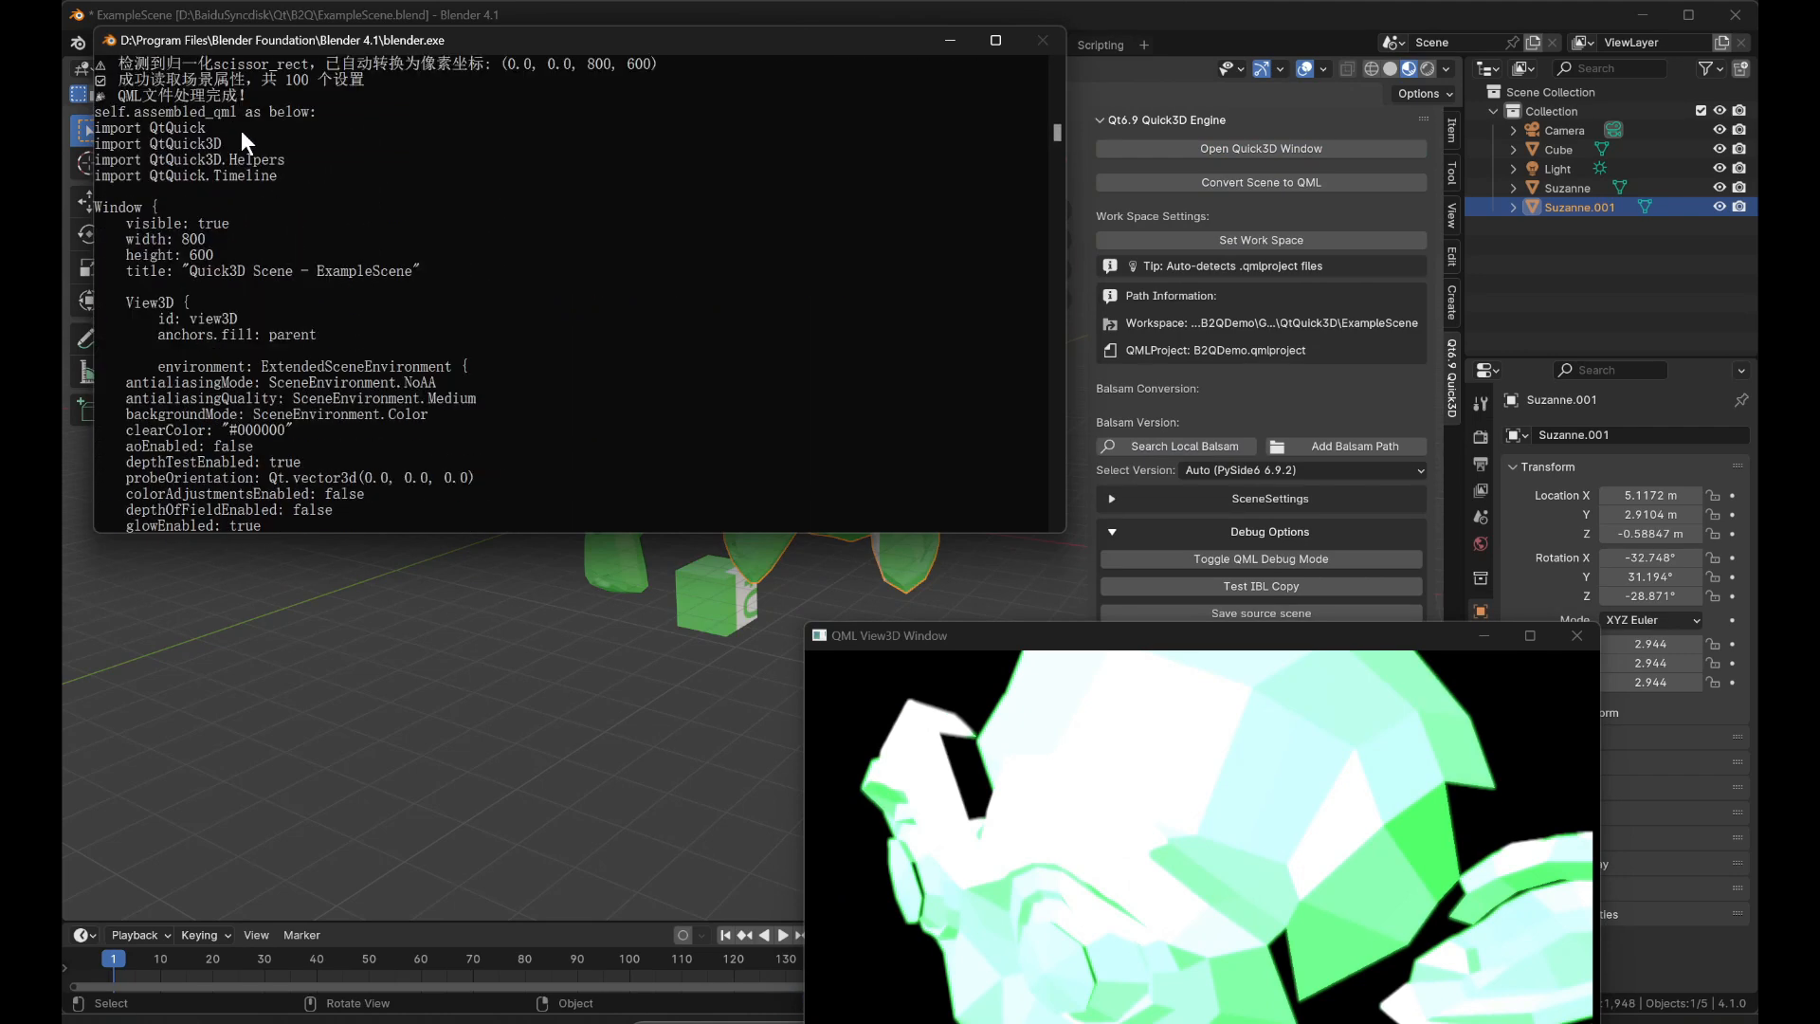
left_click_drag(98, 121, 528, 353)
scroll(298, 263, "down", 4)
scroll(383, 312, "down", 5)
scroll(424, 326, "down", 4)
scroll(457, 421, "down", 4)
scroll(471, 423, "down", 12)
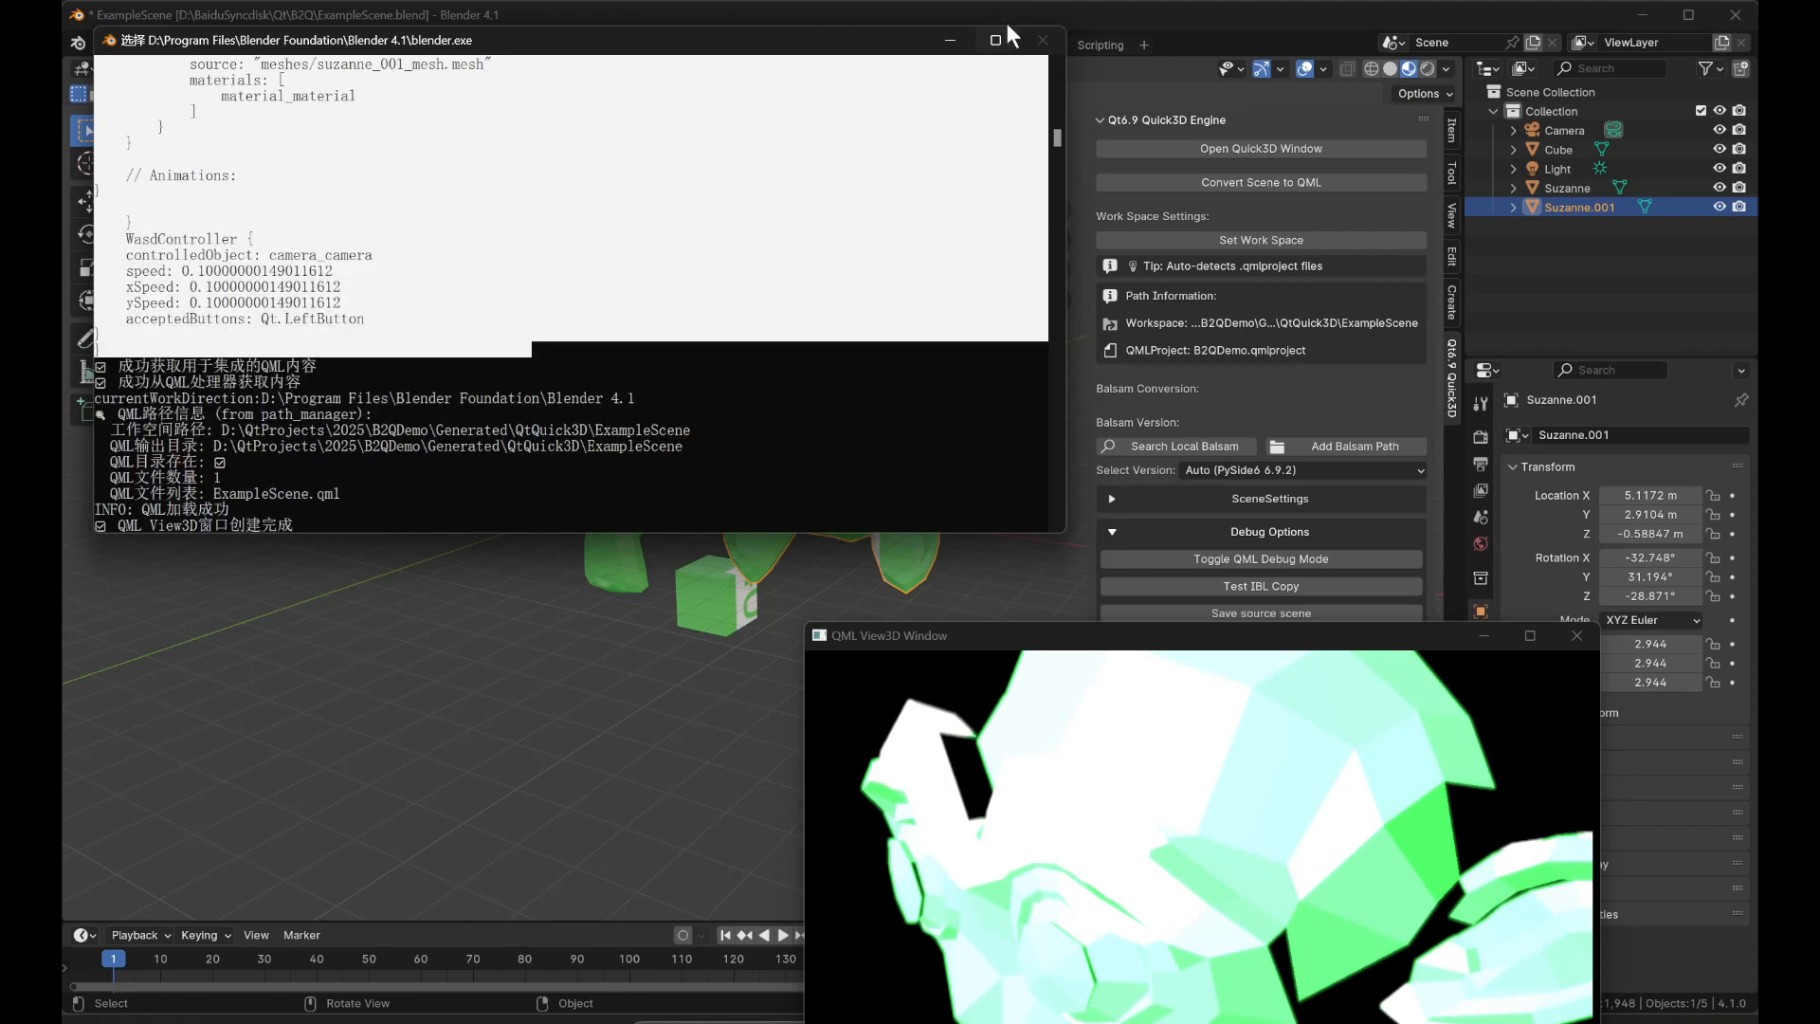
left_click(1578, 636)
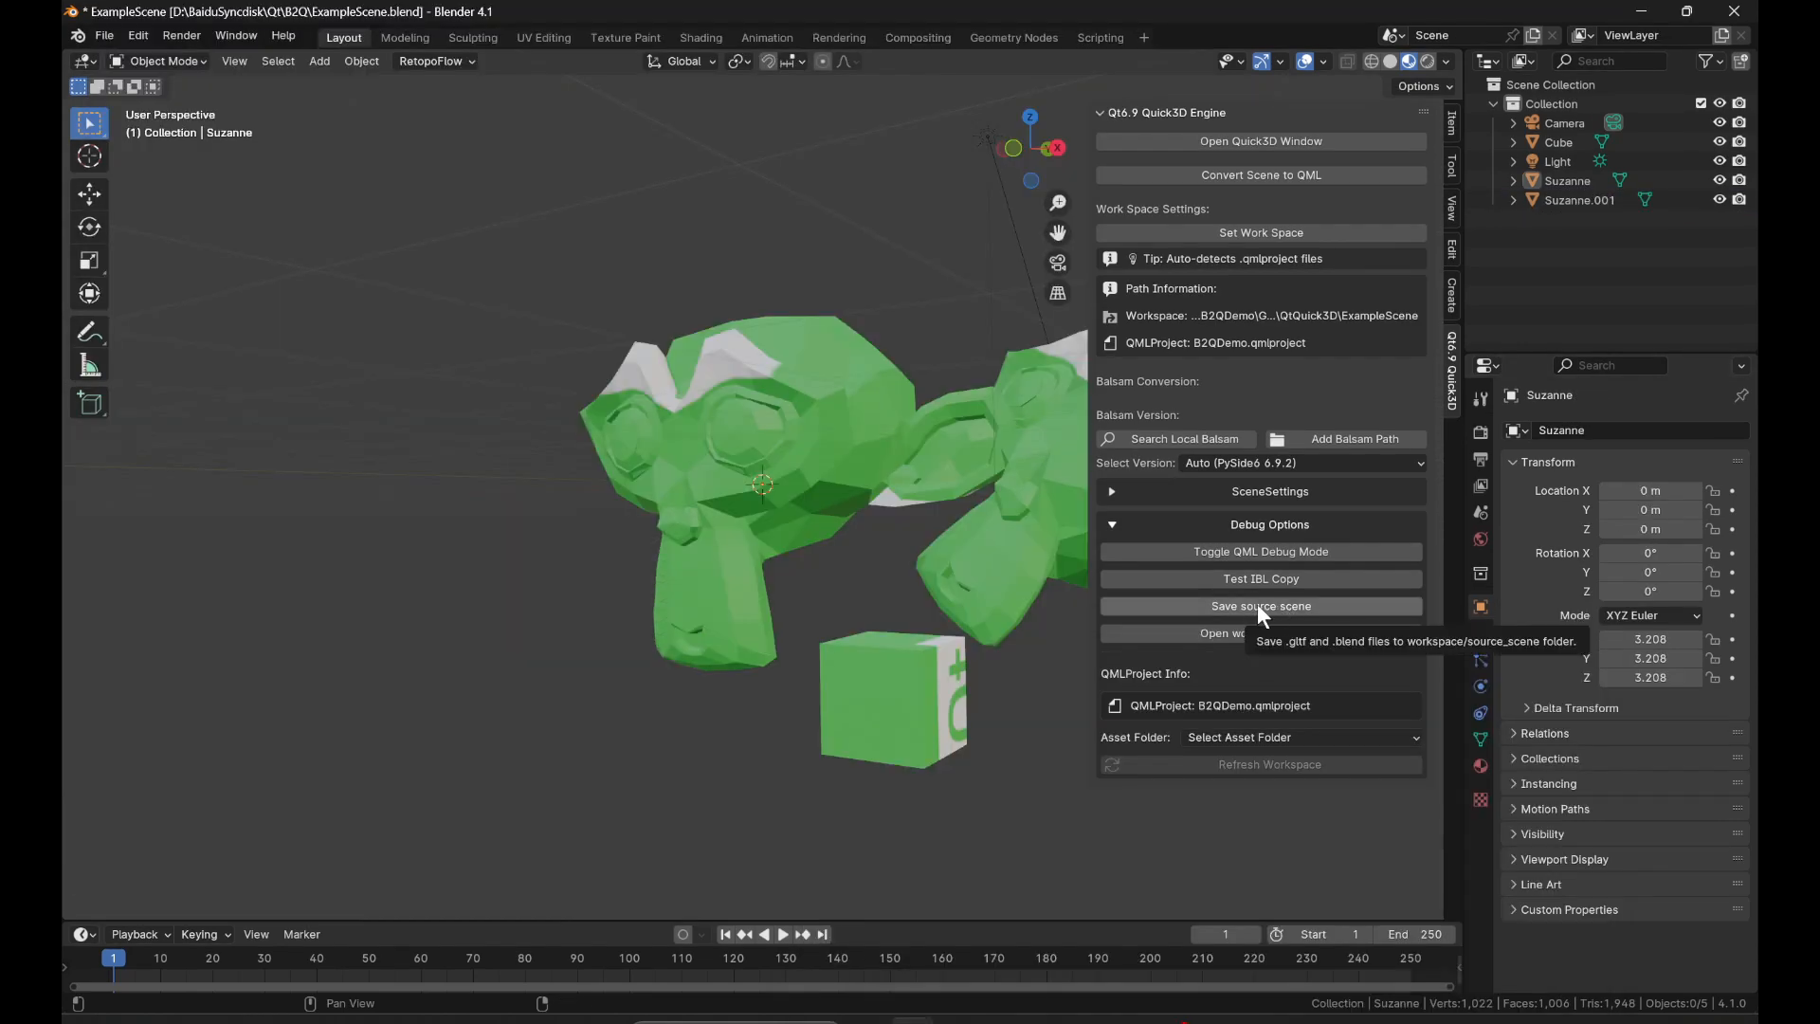
Save the source scene to the workspace and switch to File Explorer to view the ExampleScene folder.
left_click(1259, 607)
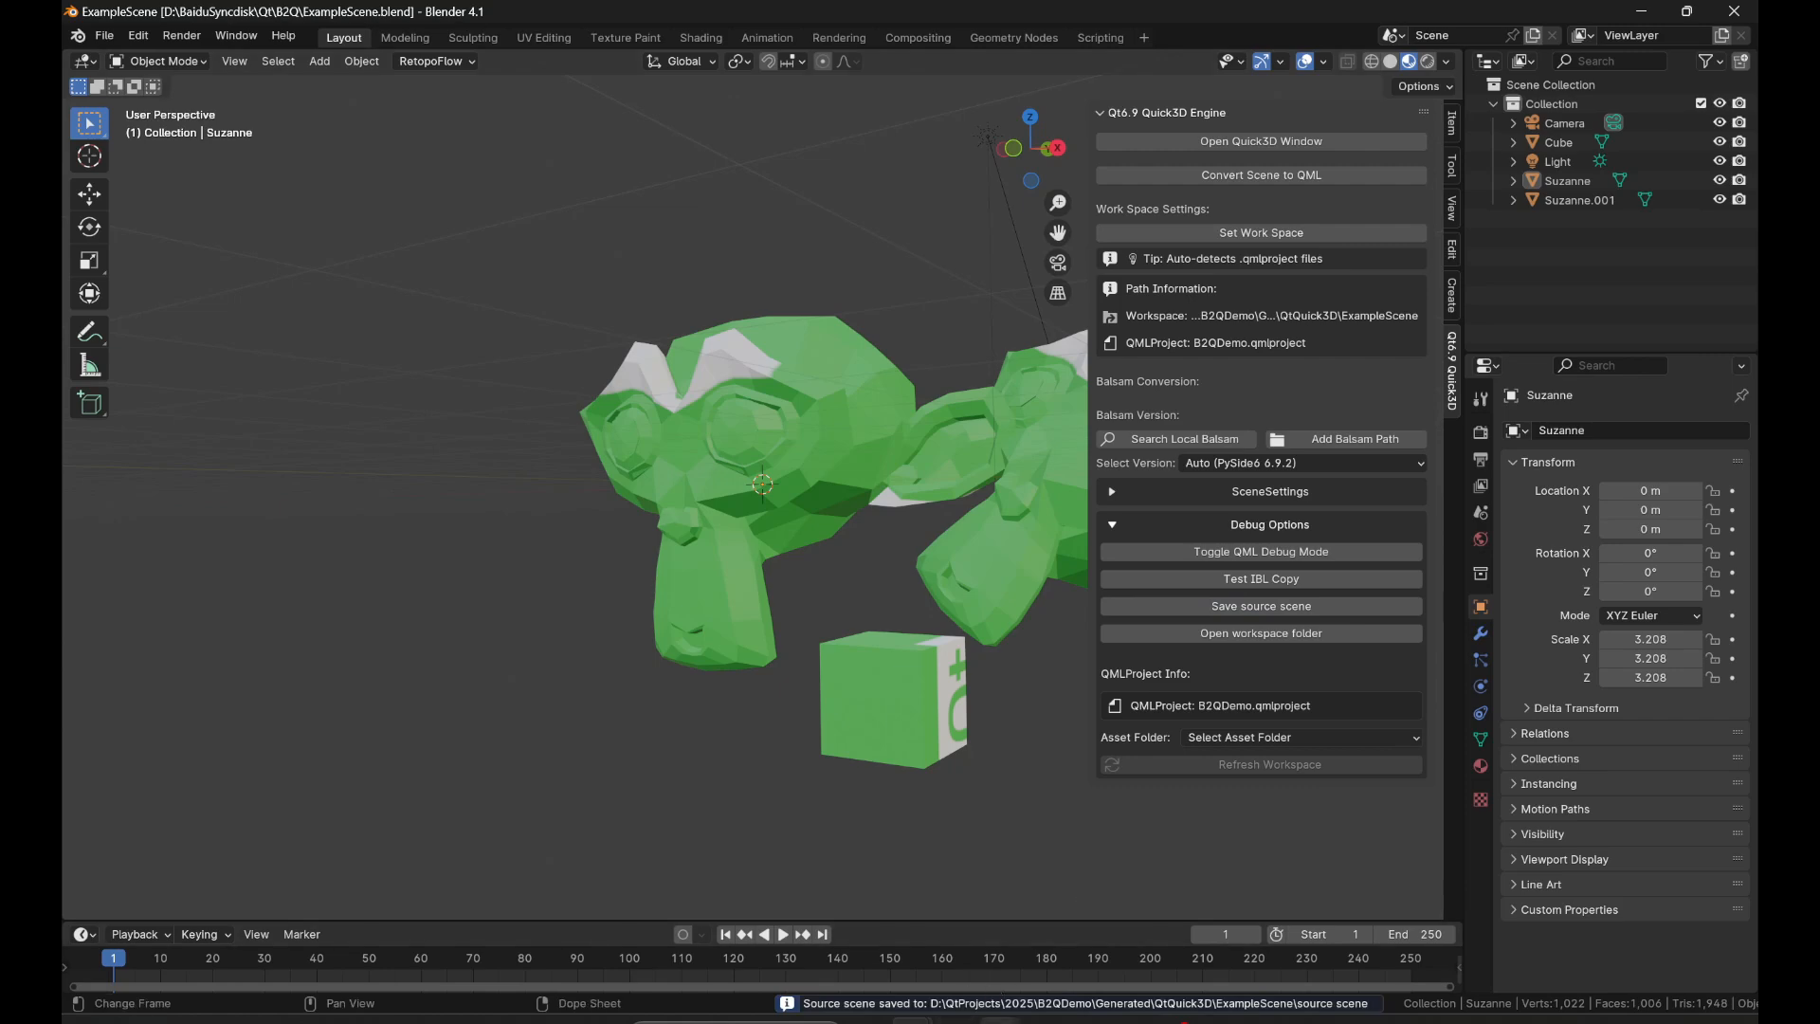
mouse_move(999, 1019)
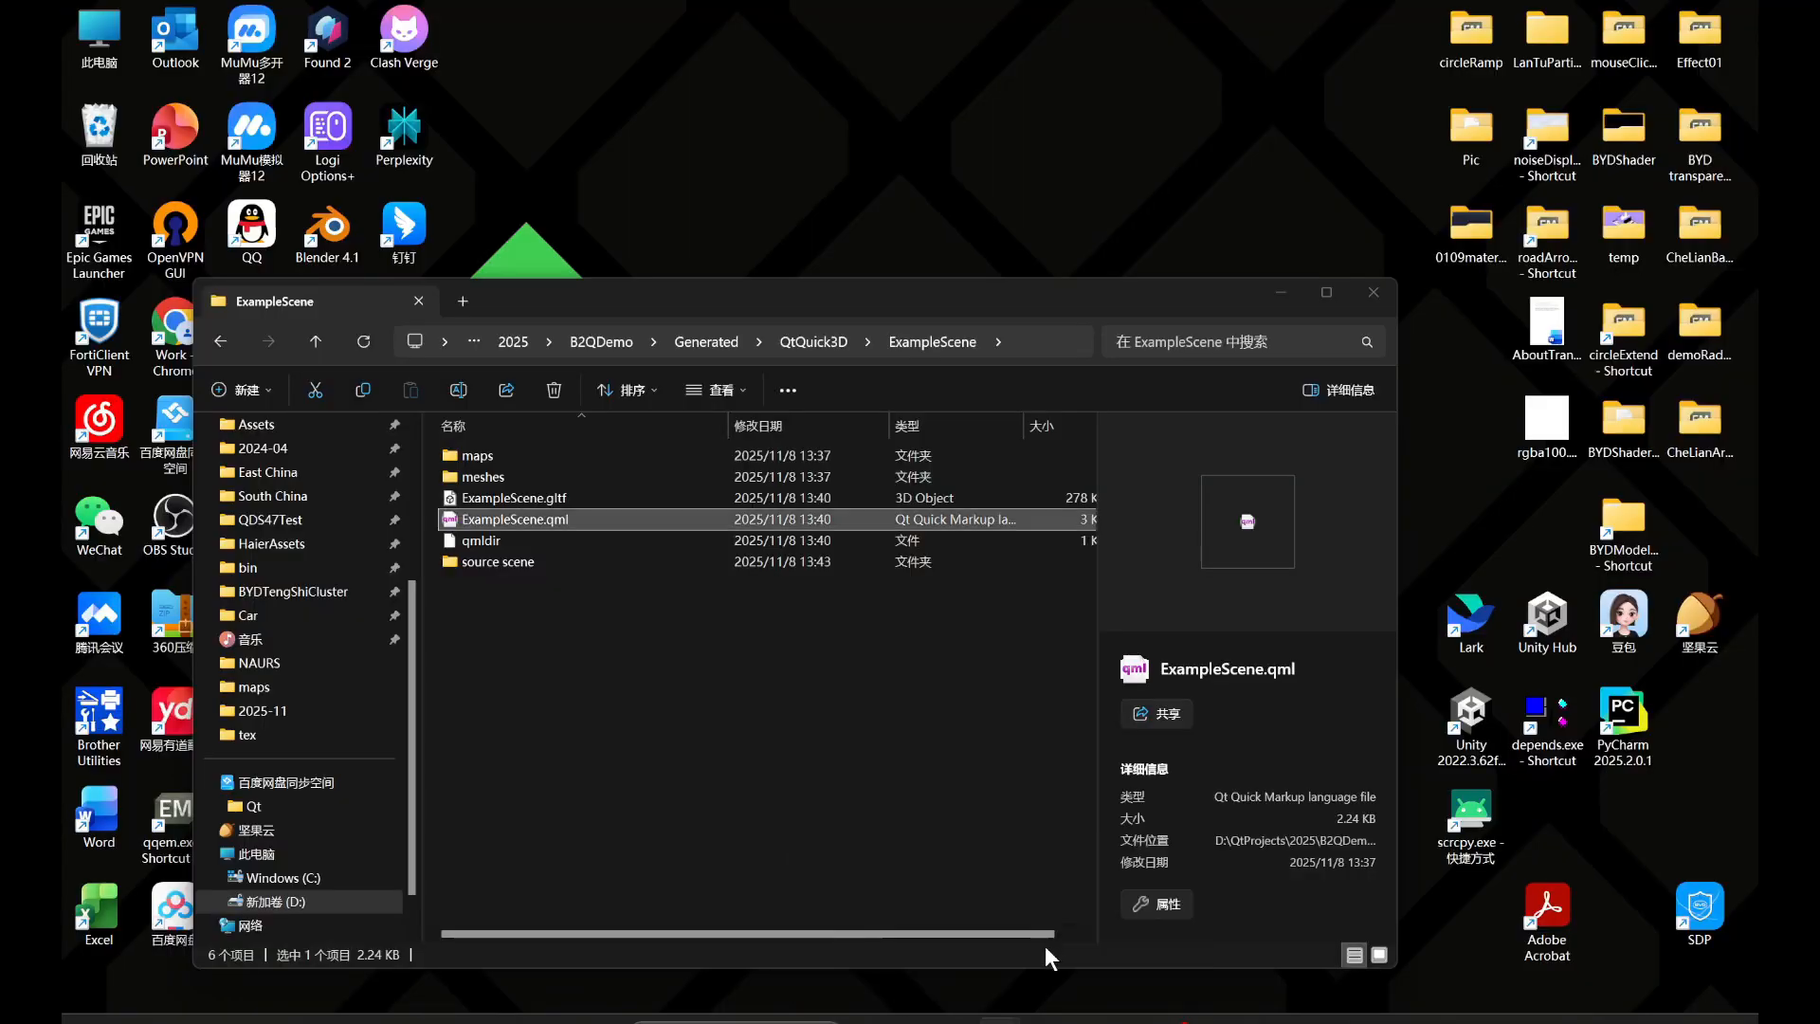
left_click(1044, 946)
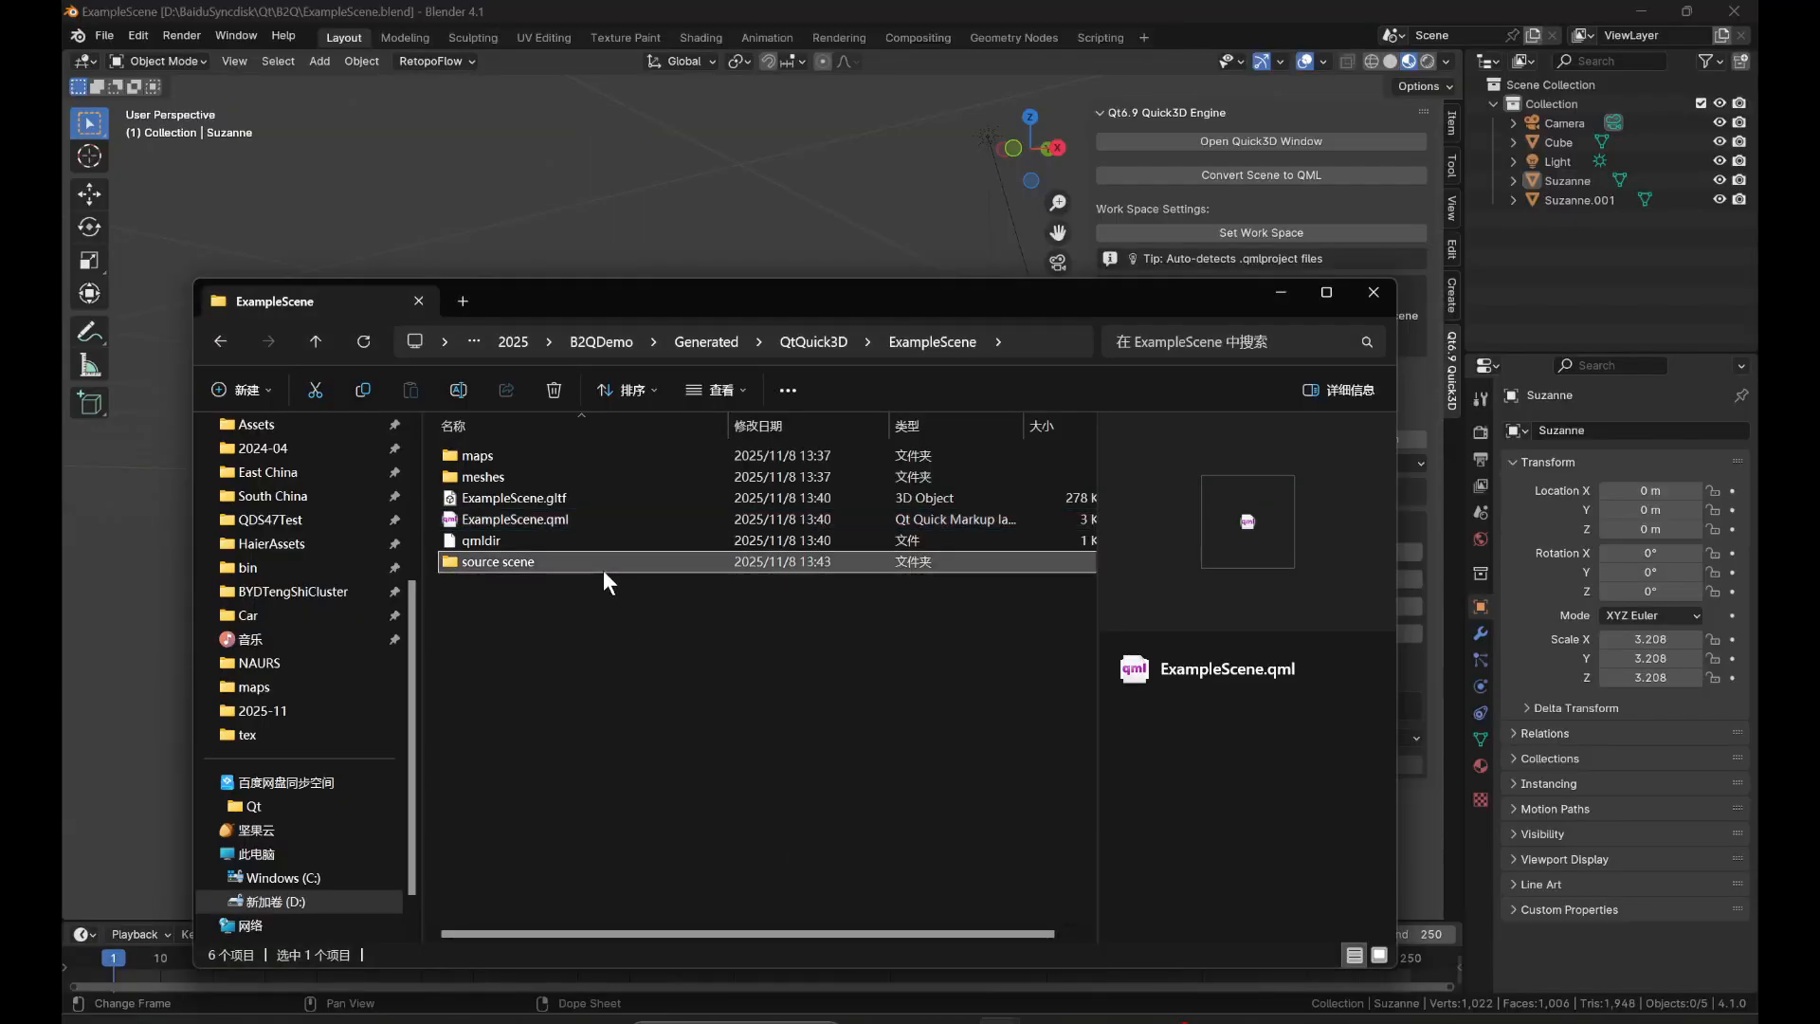
Check the contents of the source scene folder and return to Blender.
double_click(603, 569)
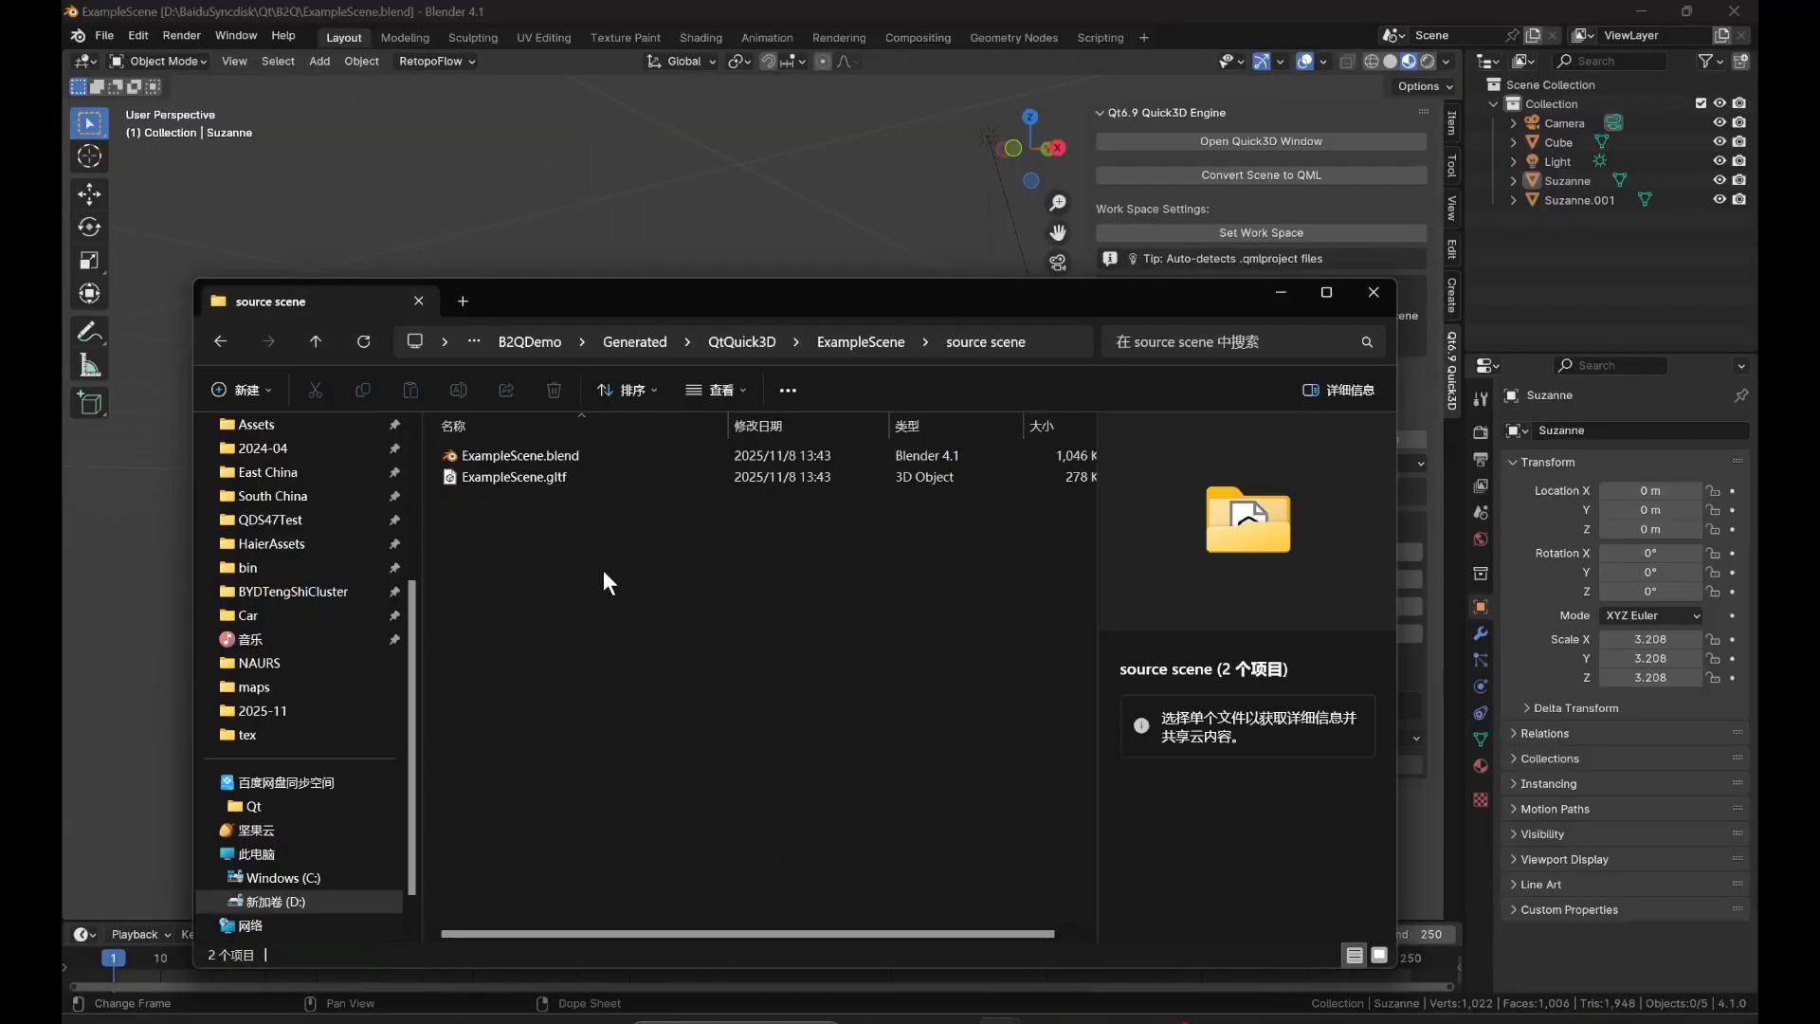
left_click(741, 4)
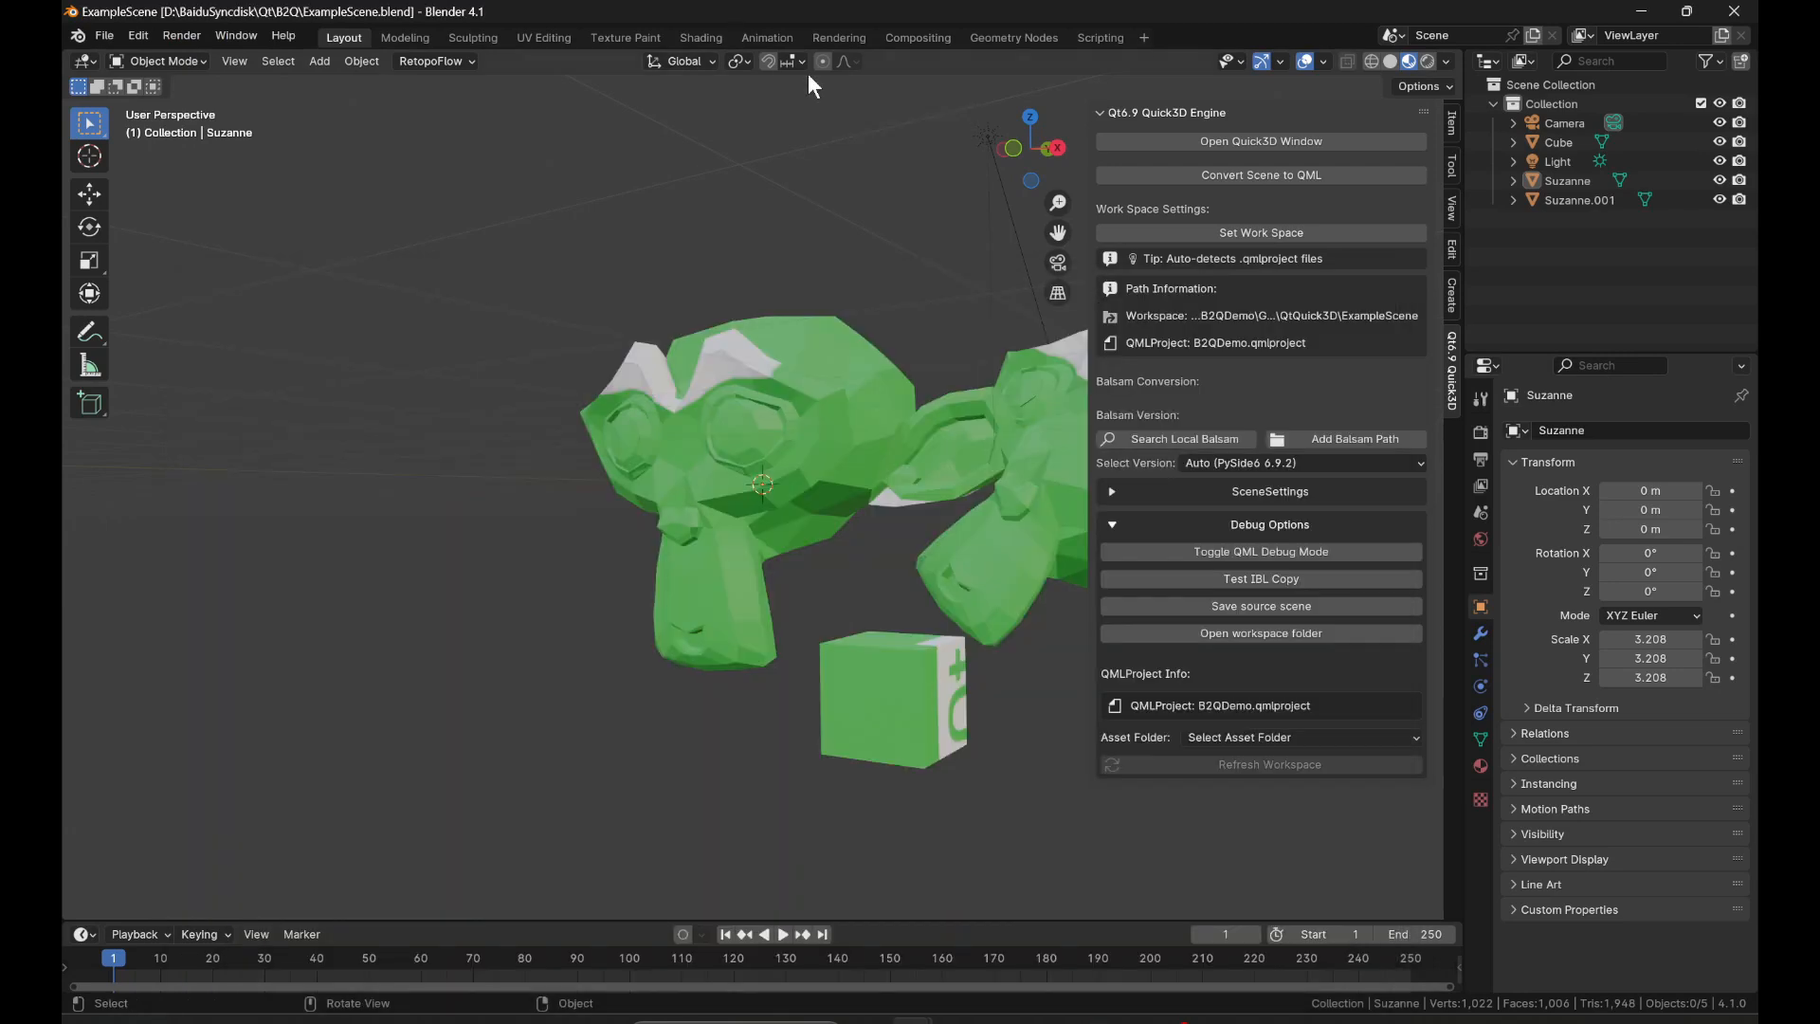
In the Shading workspace, connect the autumn_field_puresky_1k.hdr texture's Color to the World Background's Color and save the Blender file.
left_click(700, 38)
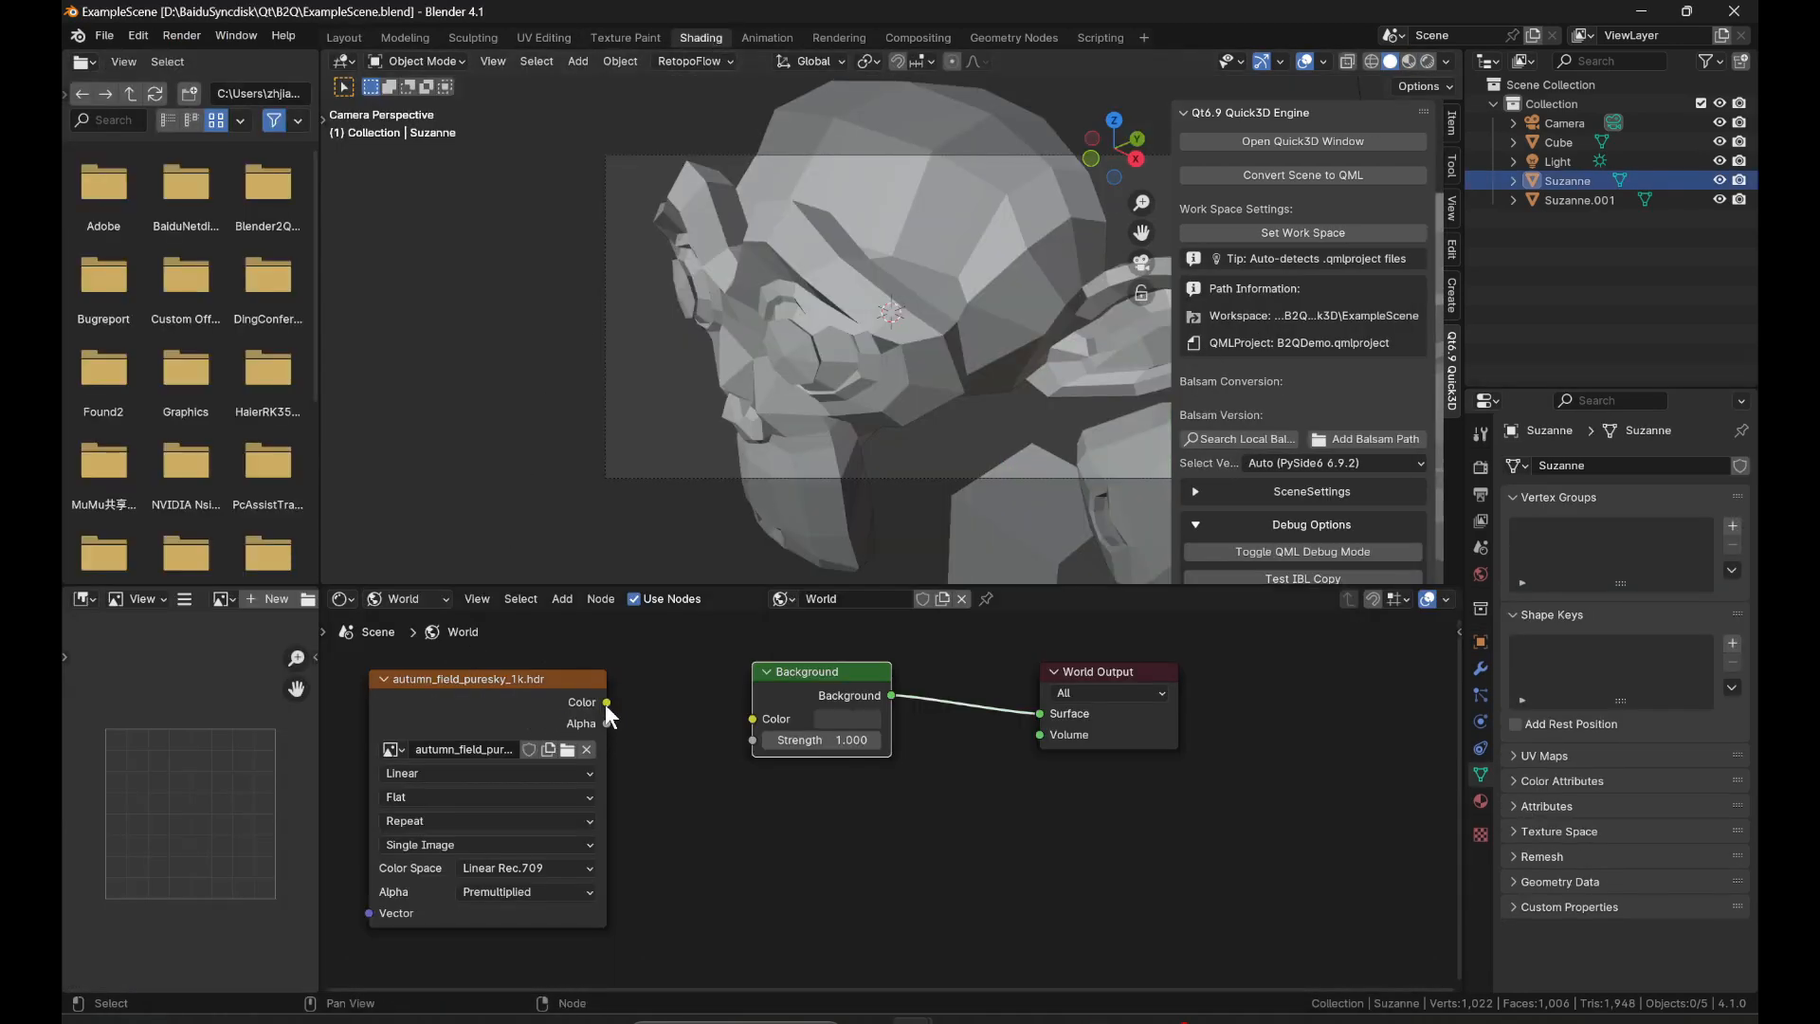
left_click_drag(606, 703, 754, 718)
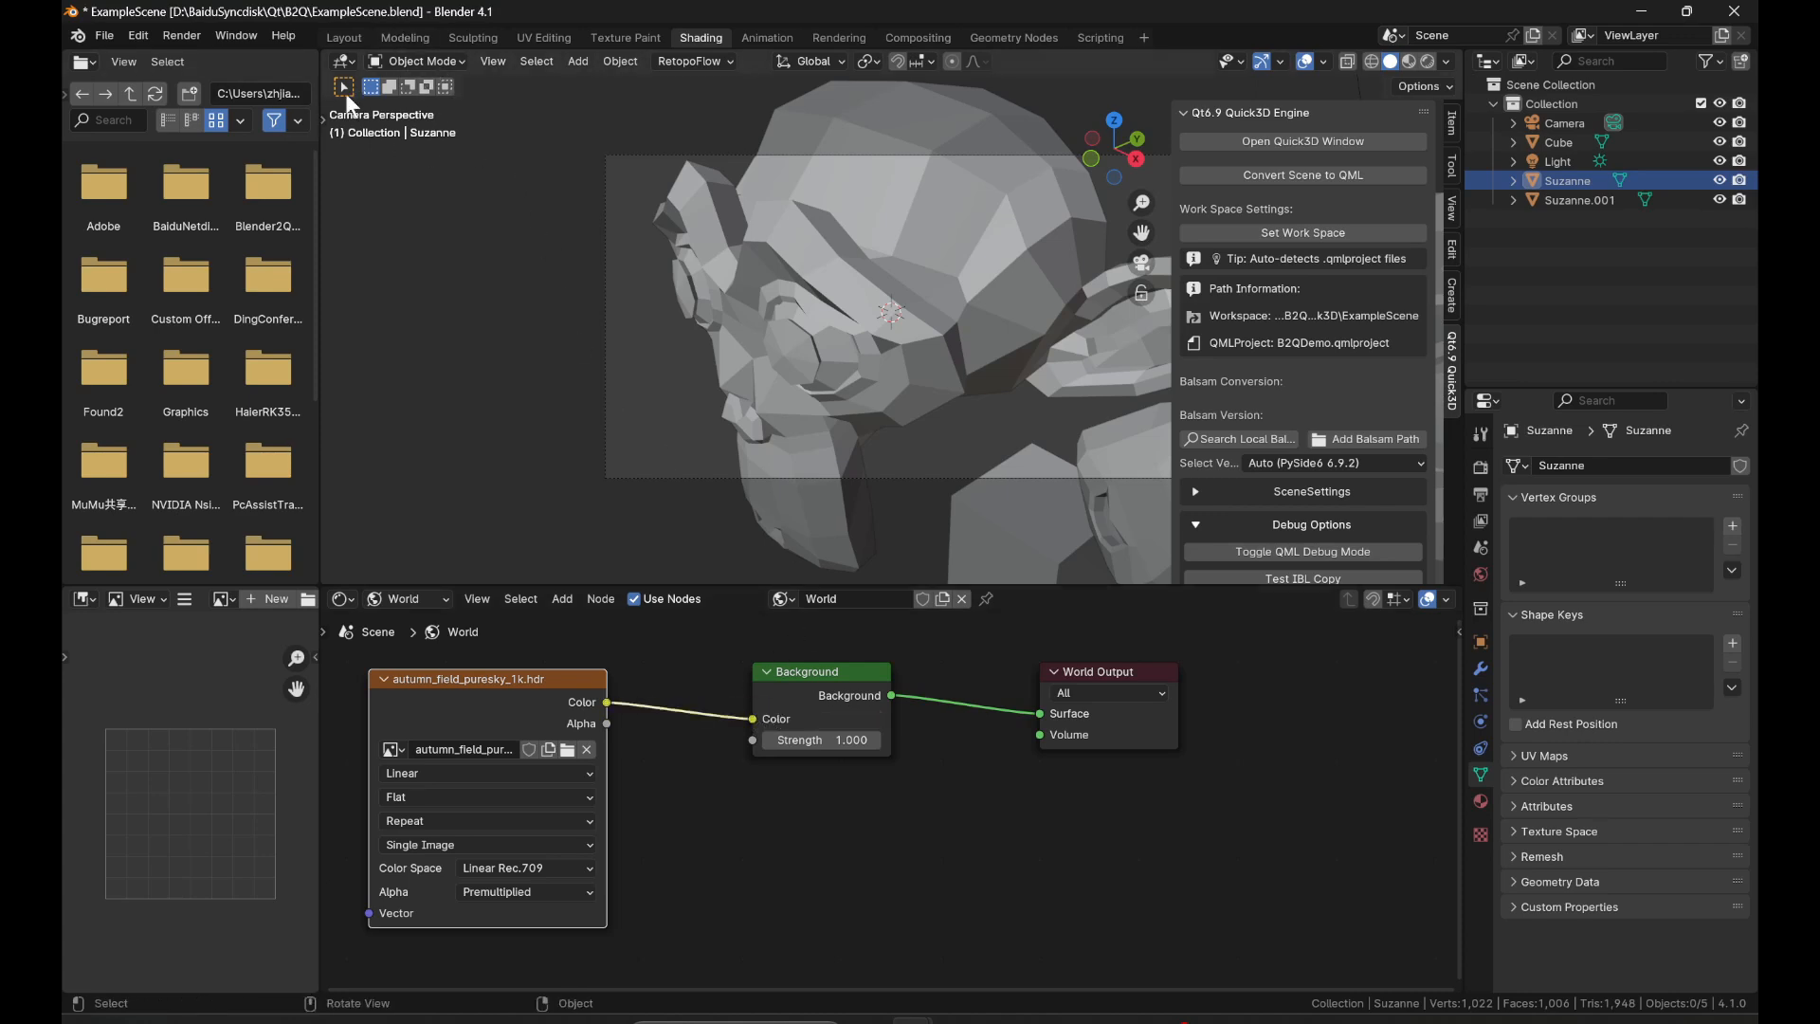
key("ctrl+s")
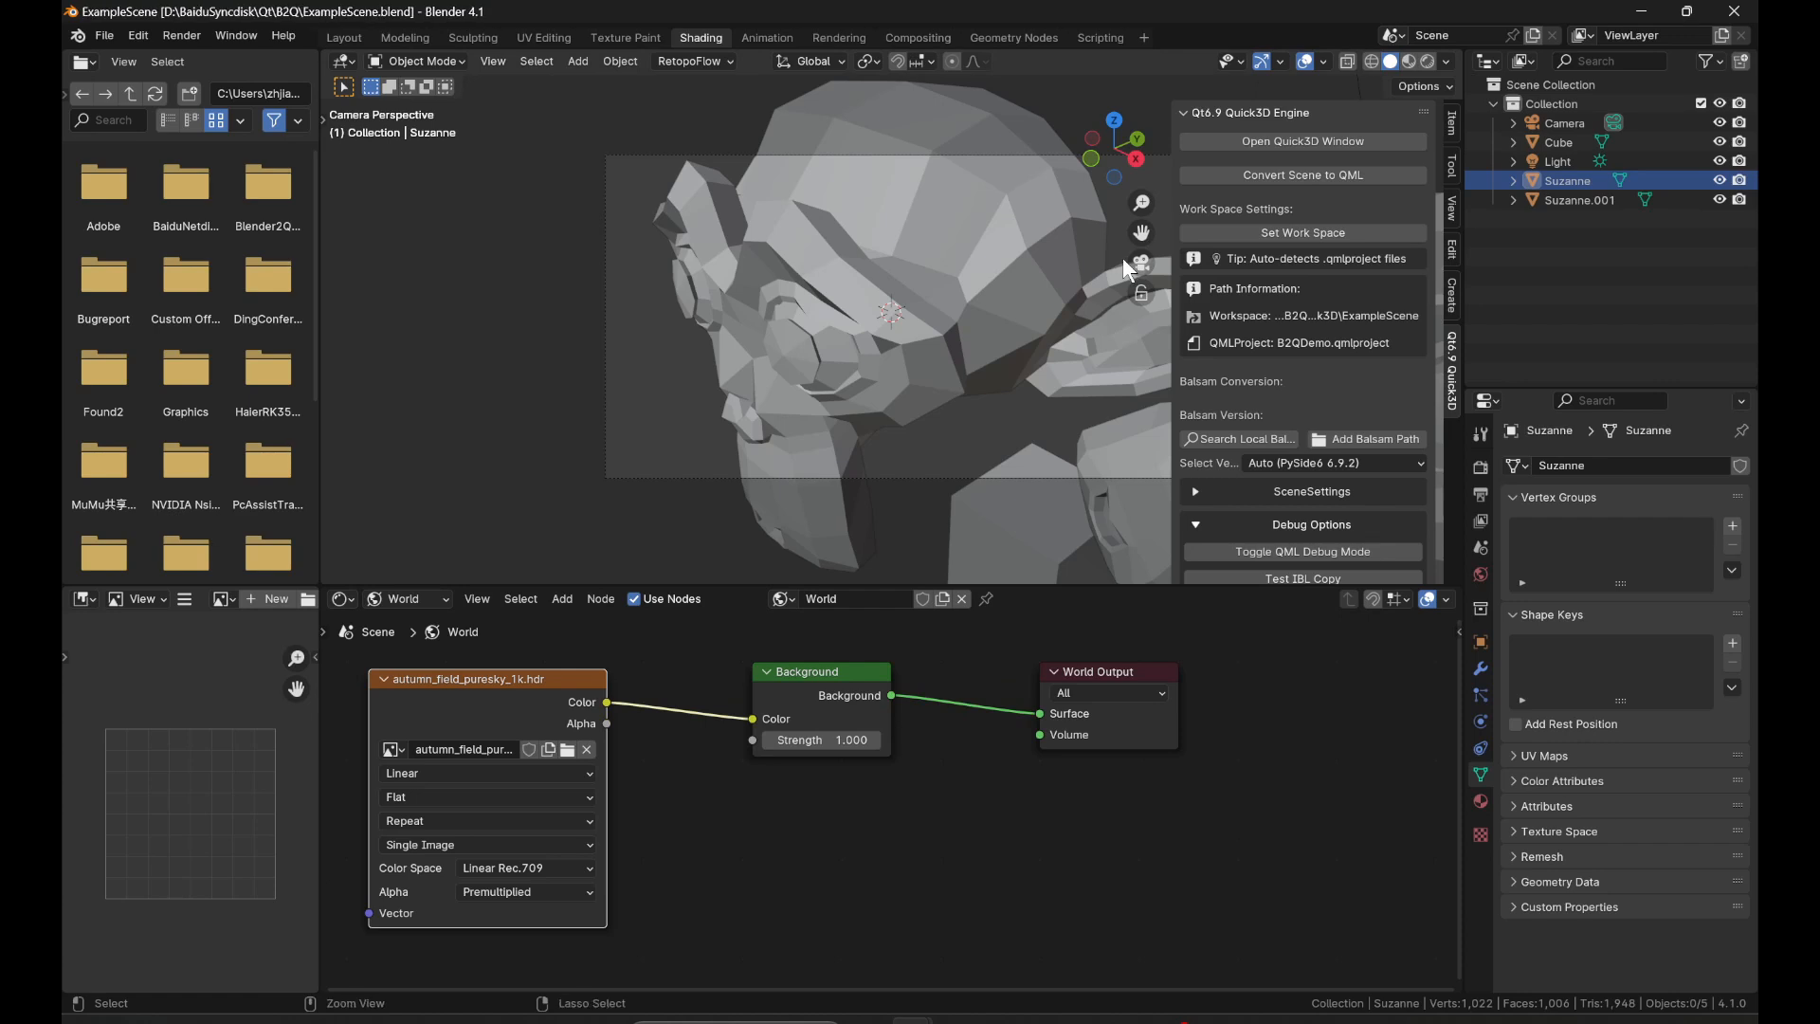
Convert the scene to QML and select iblimage.hdr in the maps folder of the generated ExampleScene in File Explorer.
left_click(1269, 172)
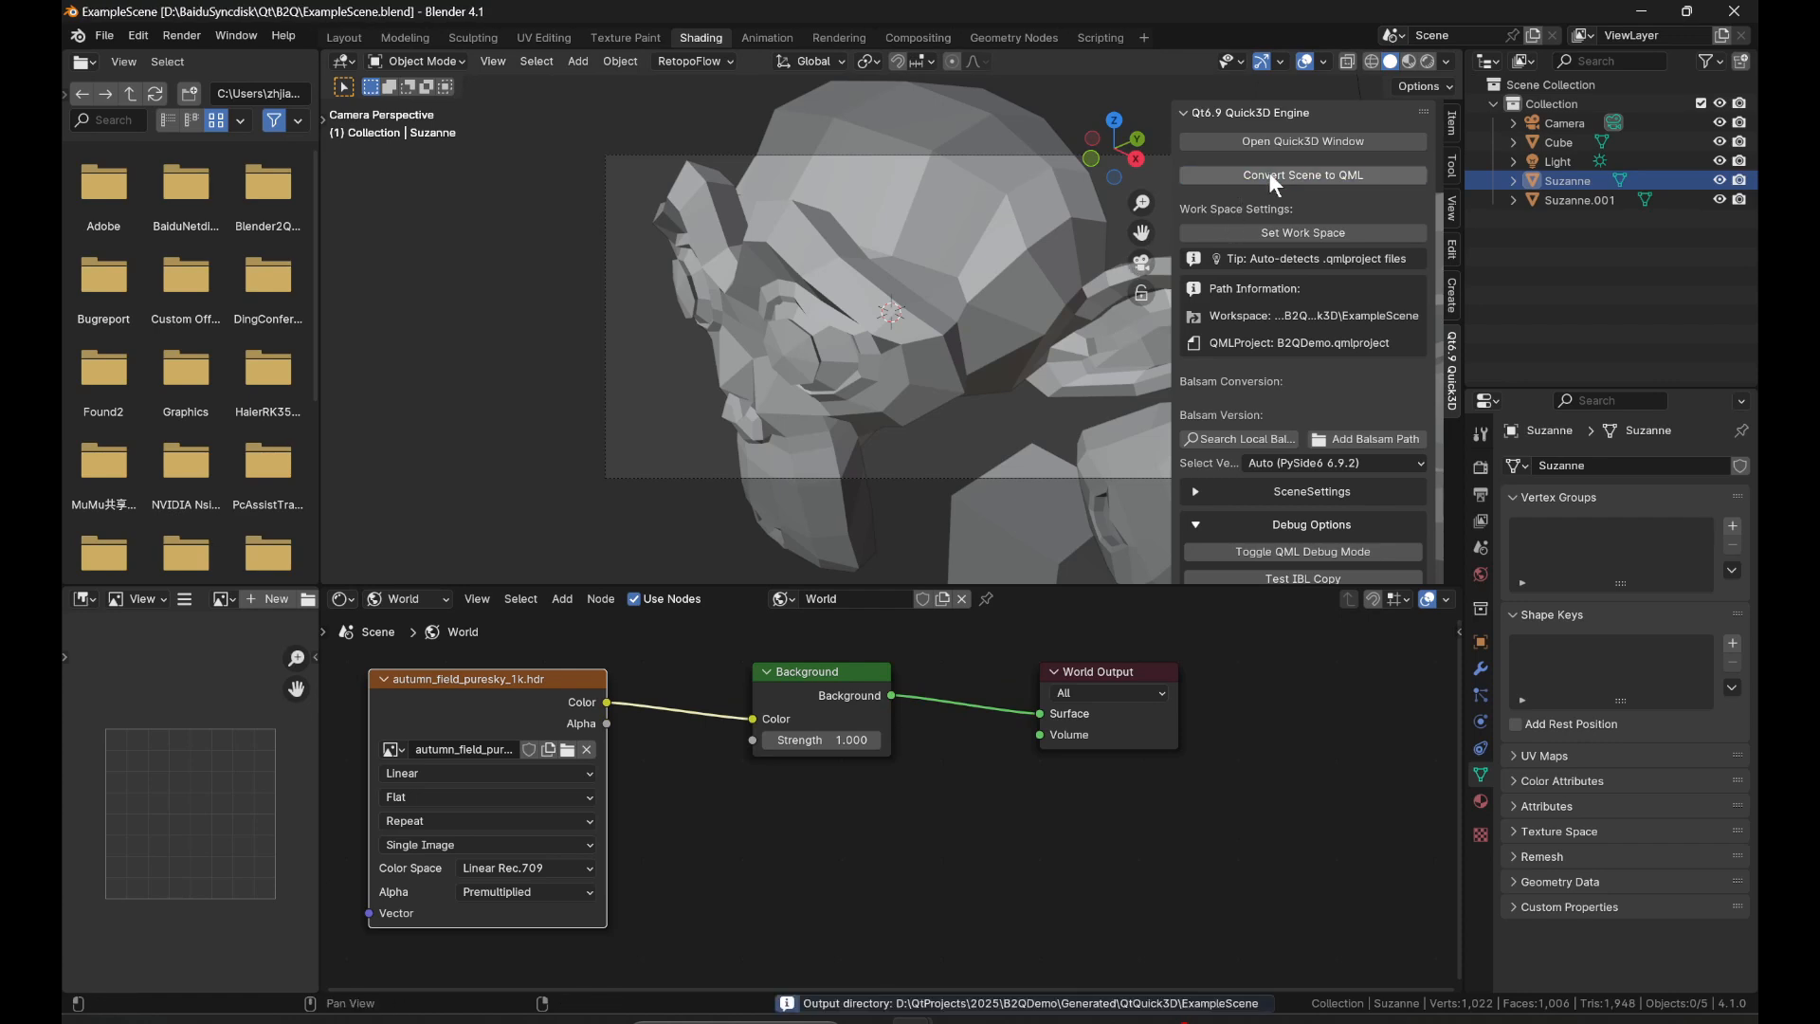
scroll(1299, 293, "down", 5)
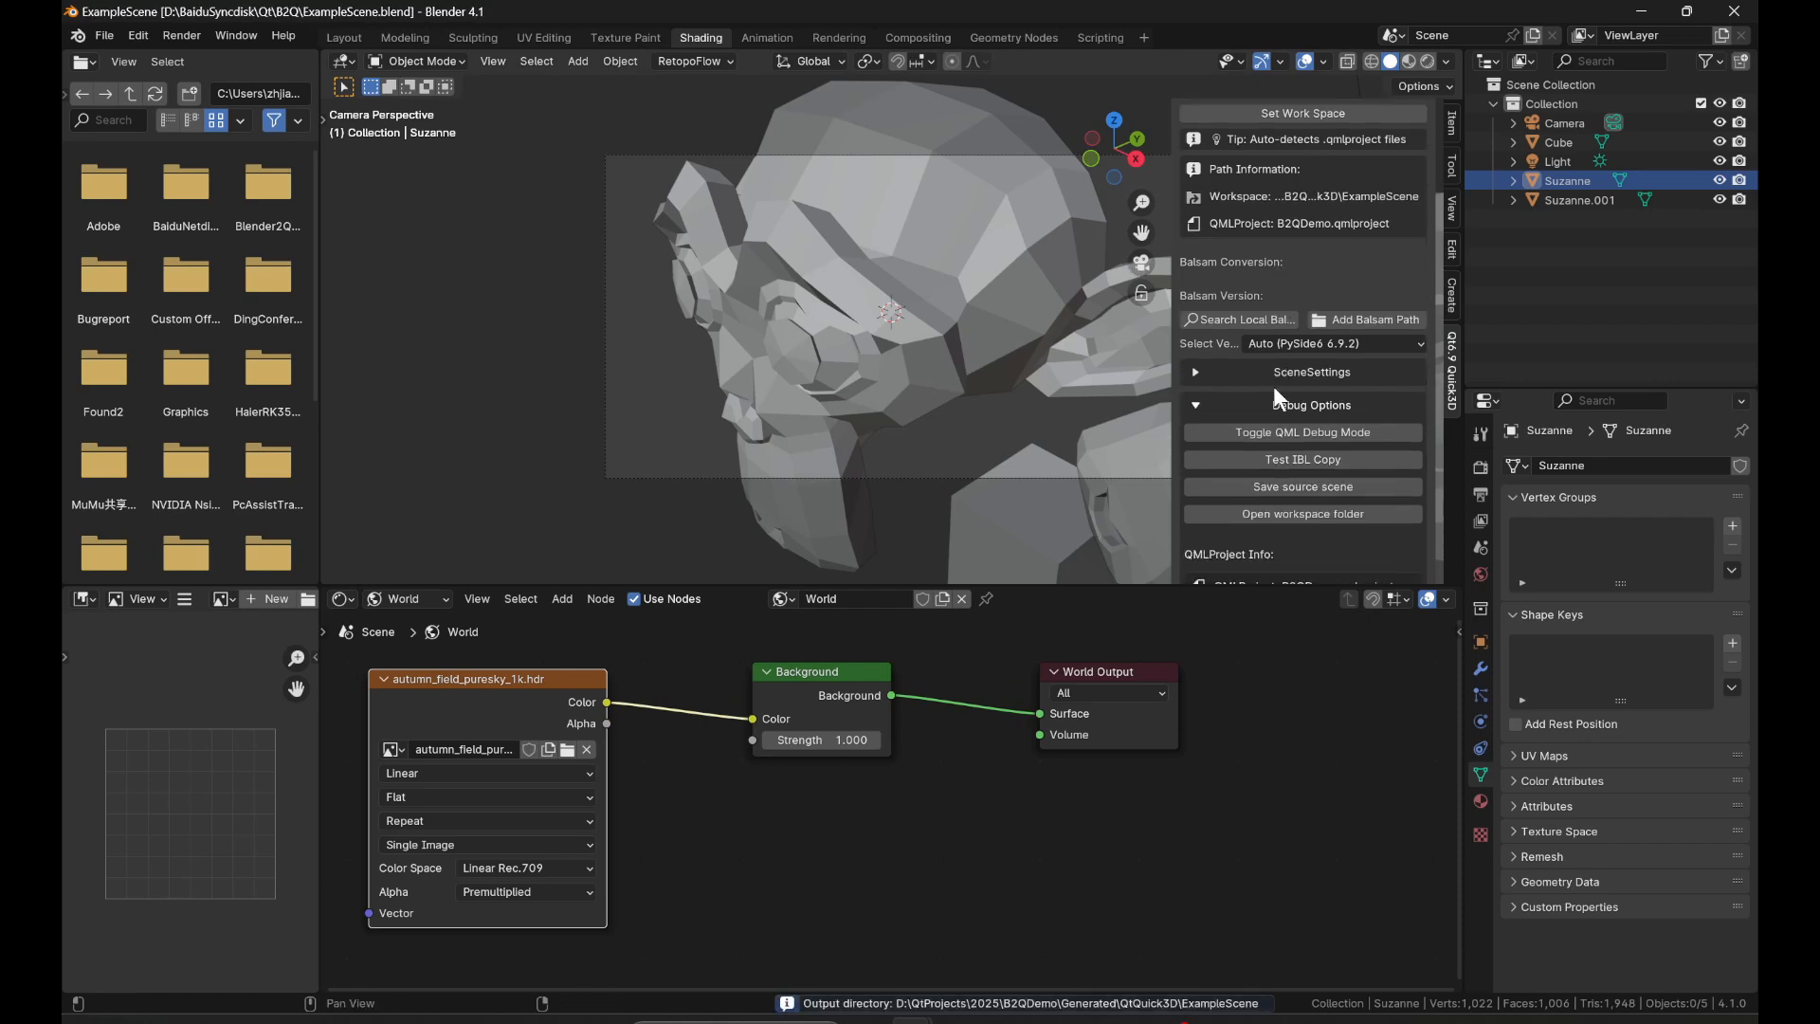
left_click(1000, 1020)
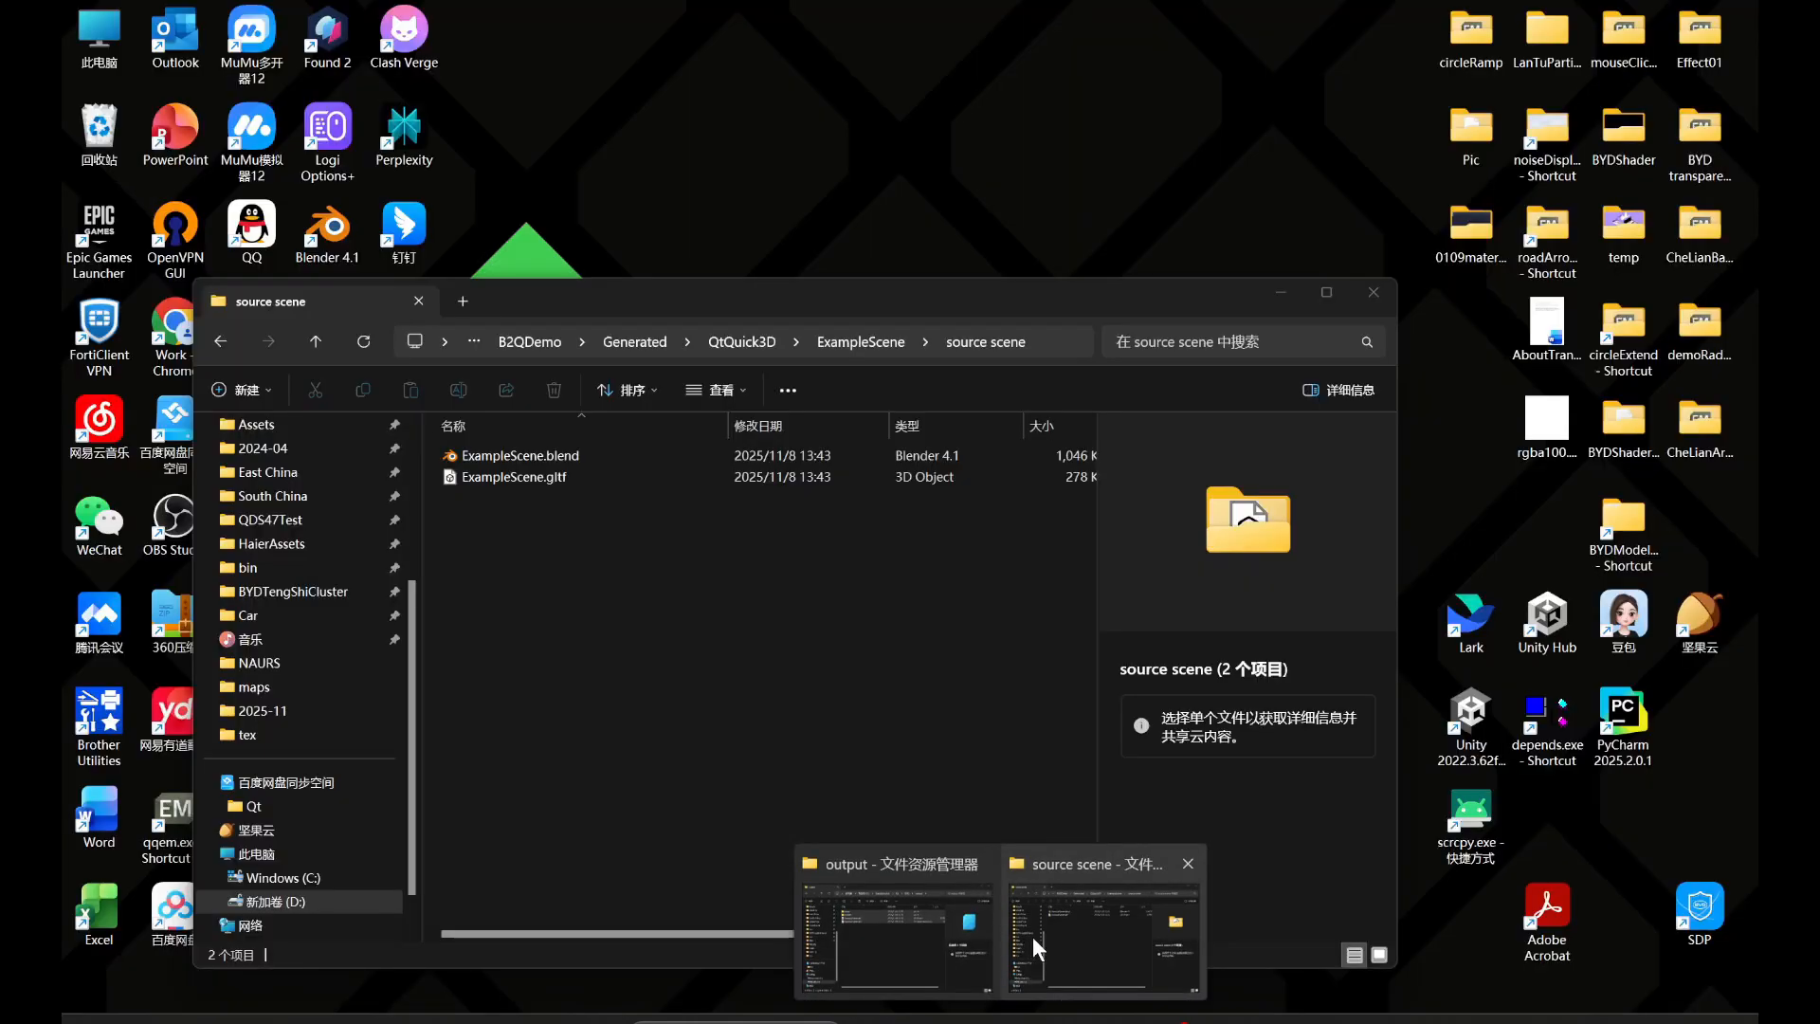
mouse_move(958, 935)
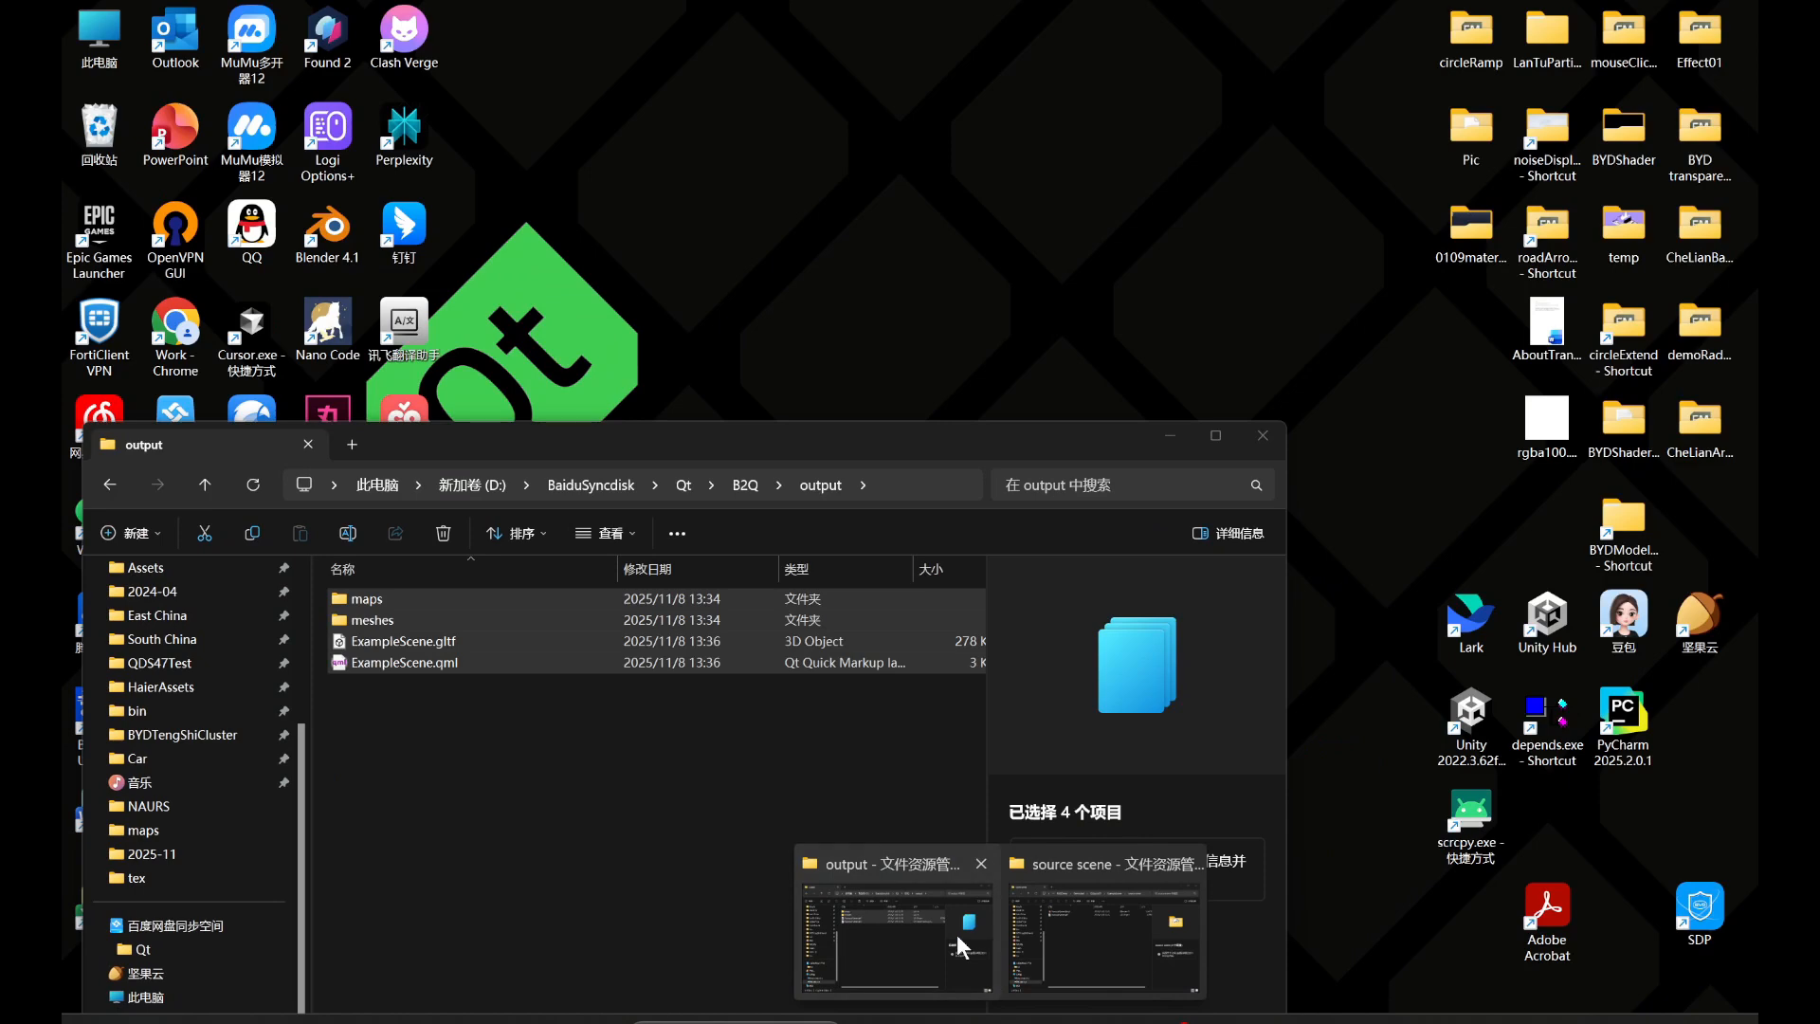
left_click(958, 935)
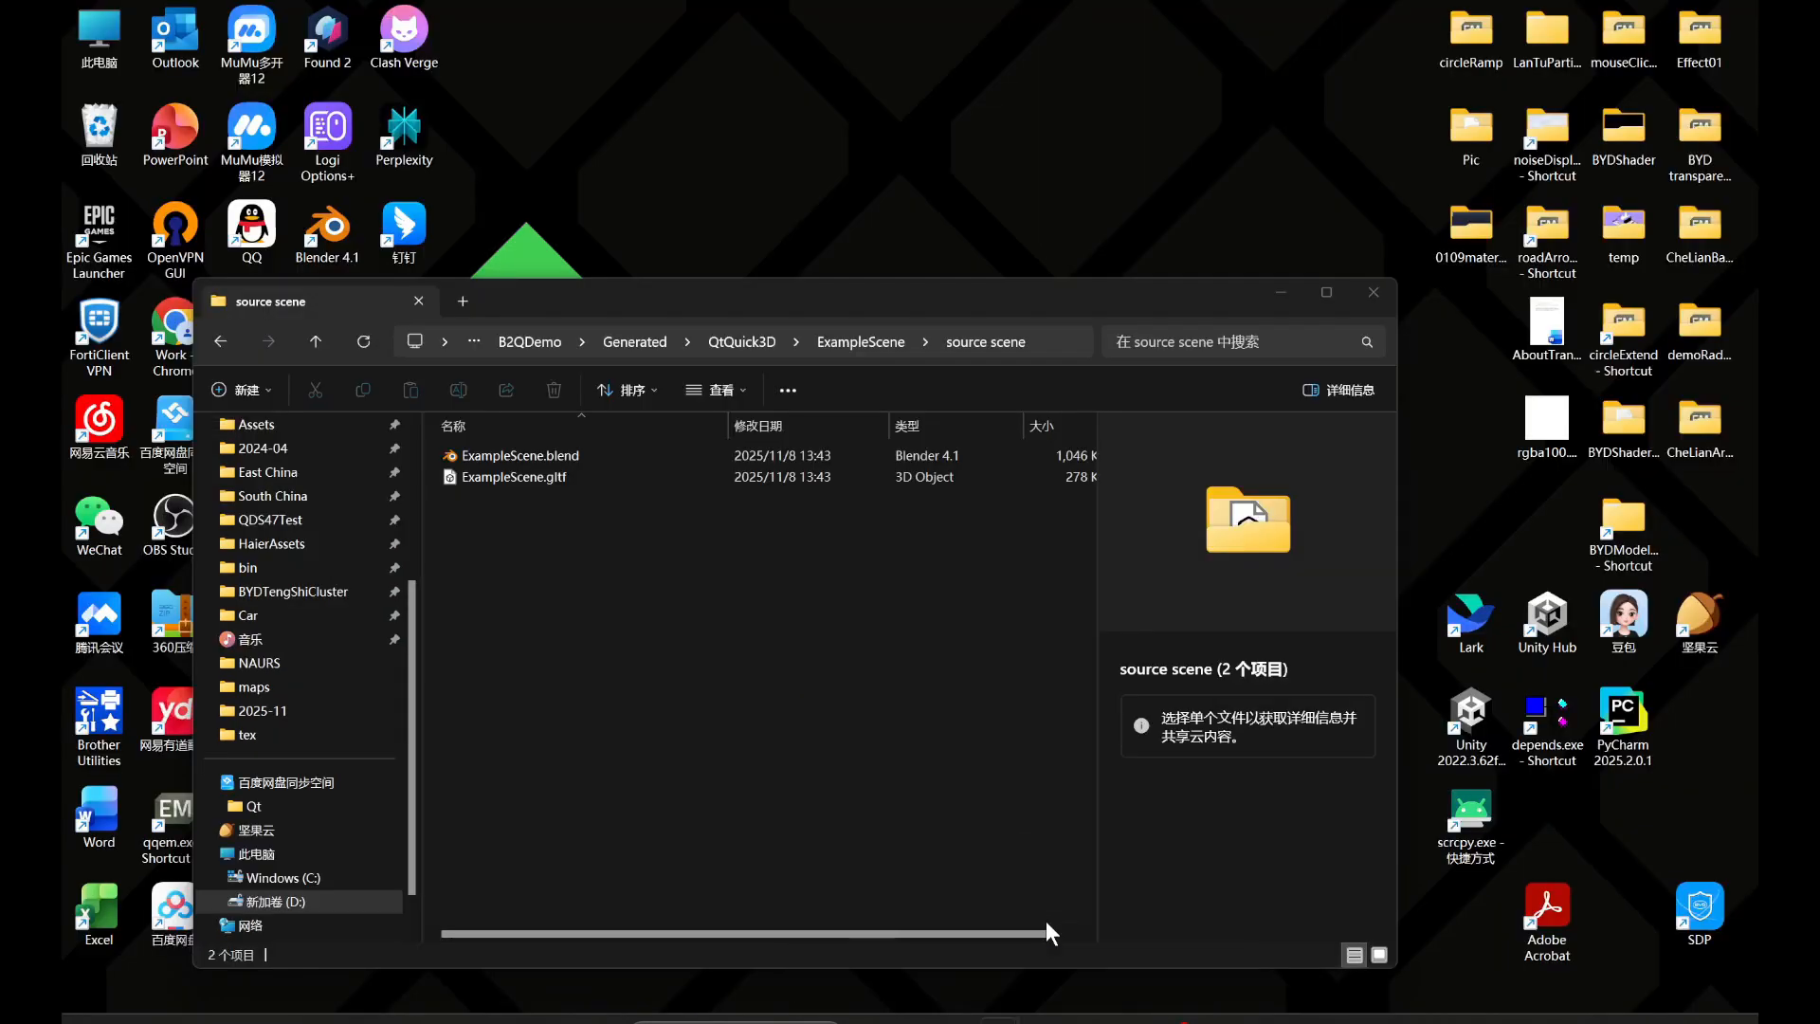
left_click(1045, 924)
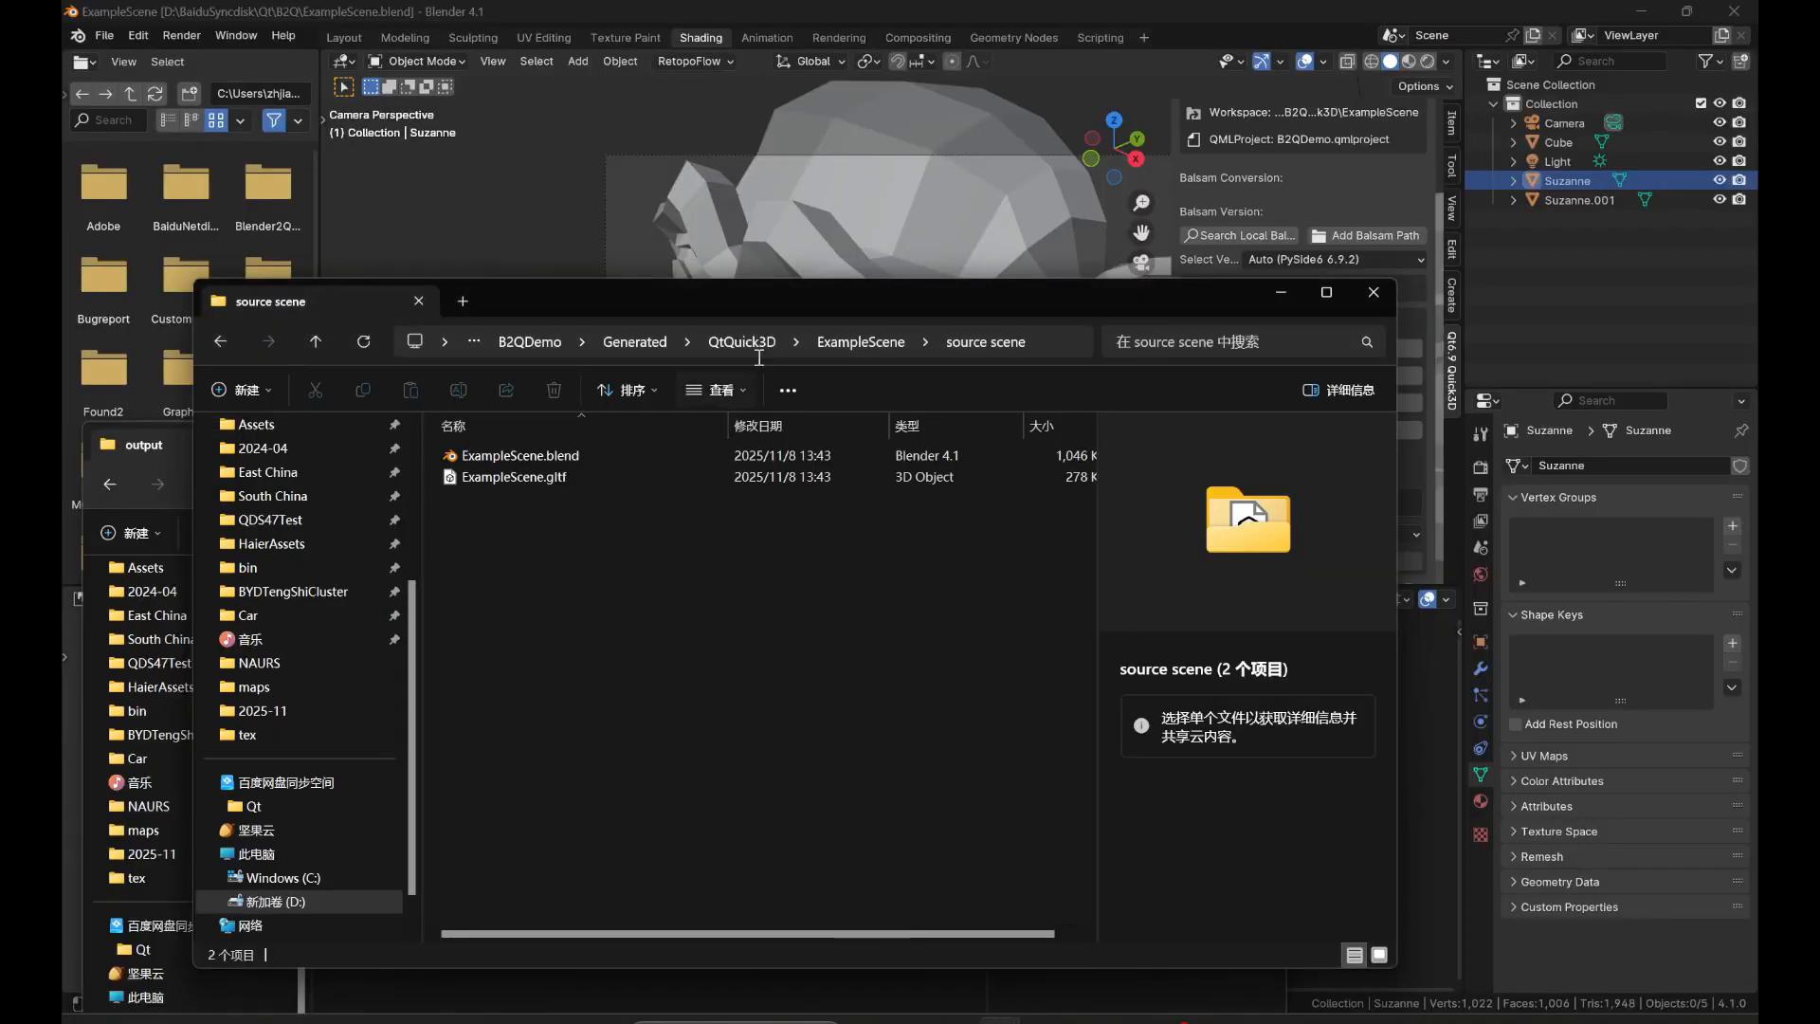
left_click(839, 340)
double_click(563, 457)
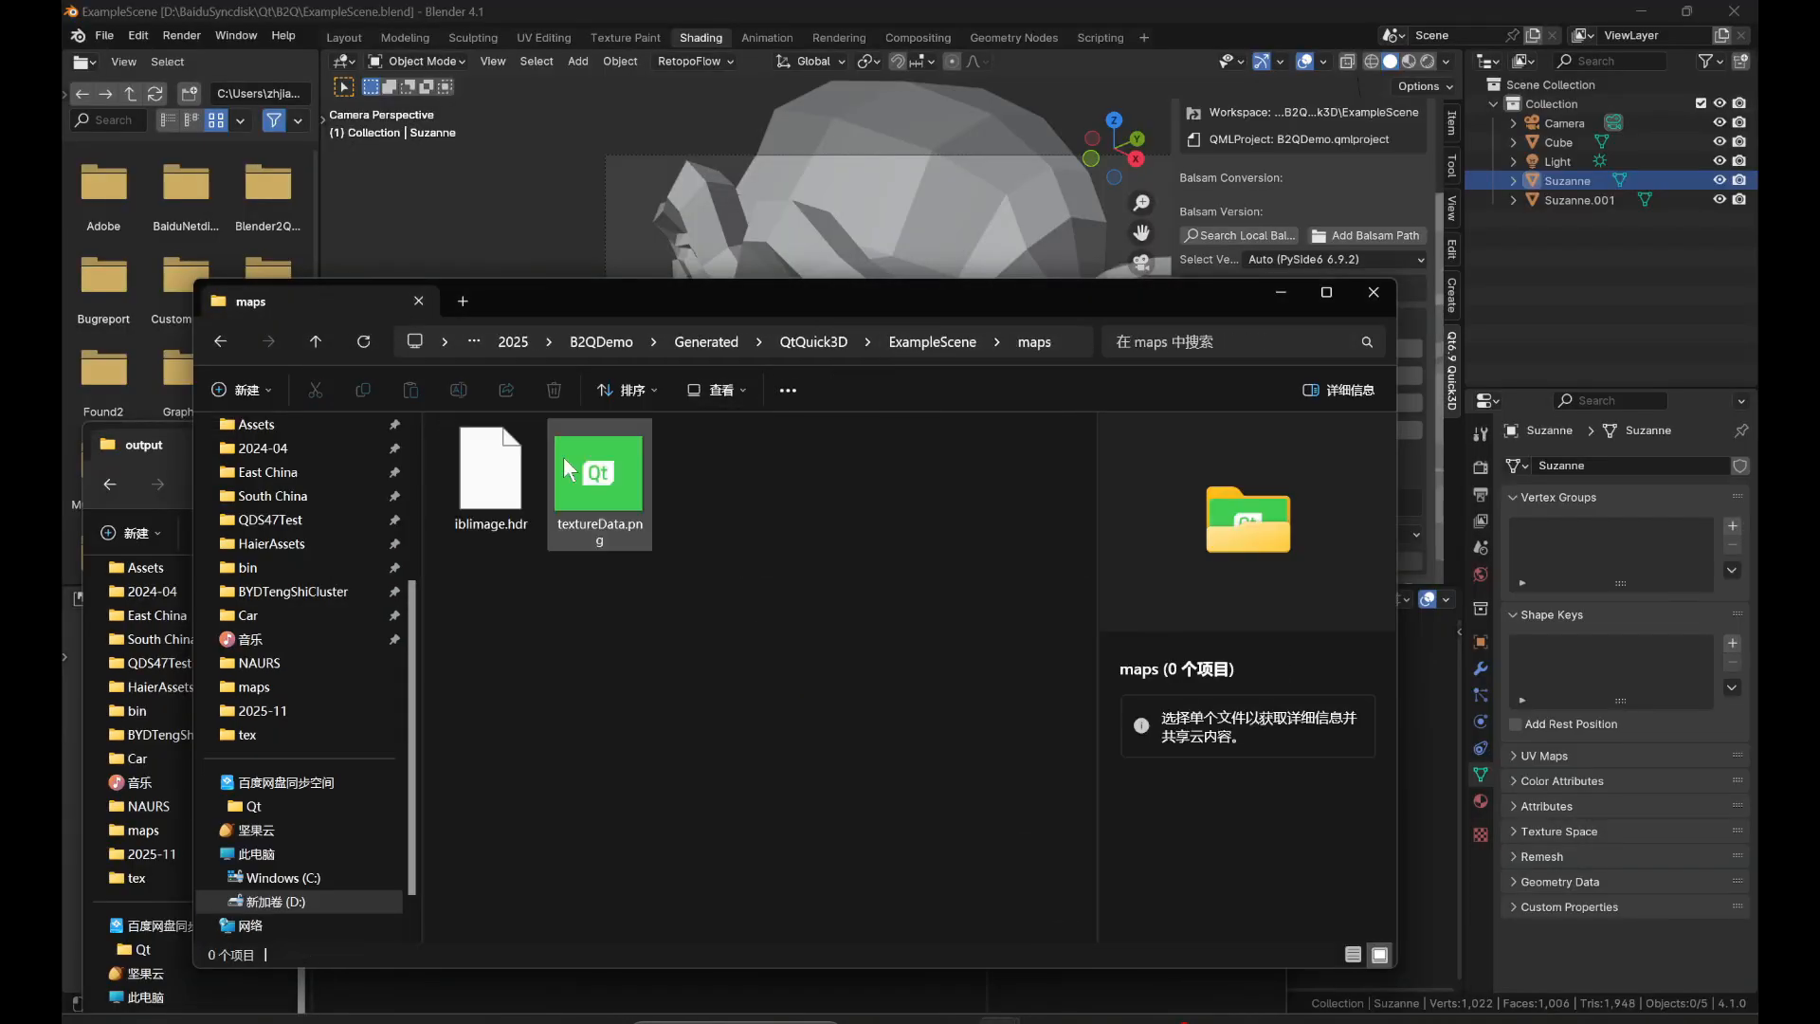
left_click(493, 488)
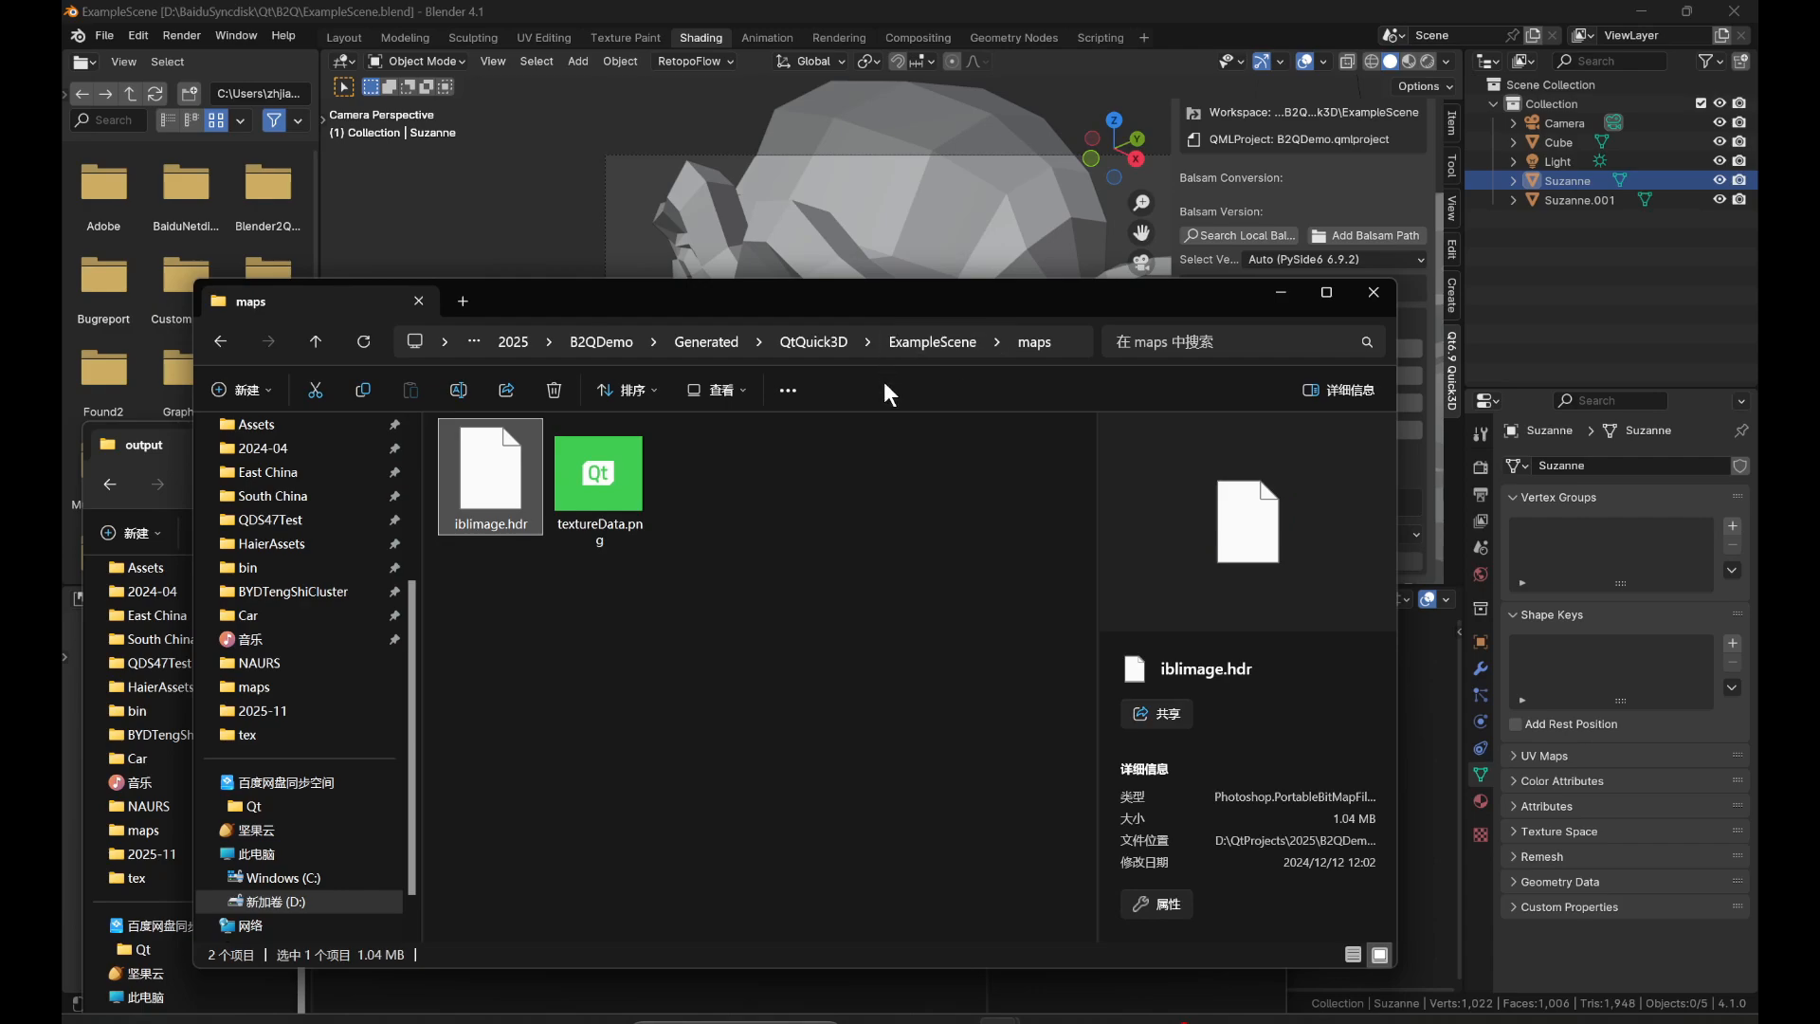
In Qt Design Studio, bring iblimage.hdr from the ExampleScene maps folder into Screen01.ui.qml and test-run the app, closing its window.
left_click(1132, 1020)
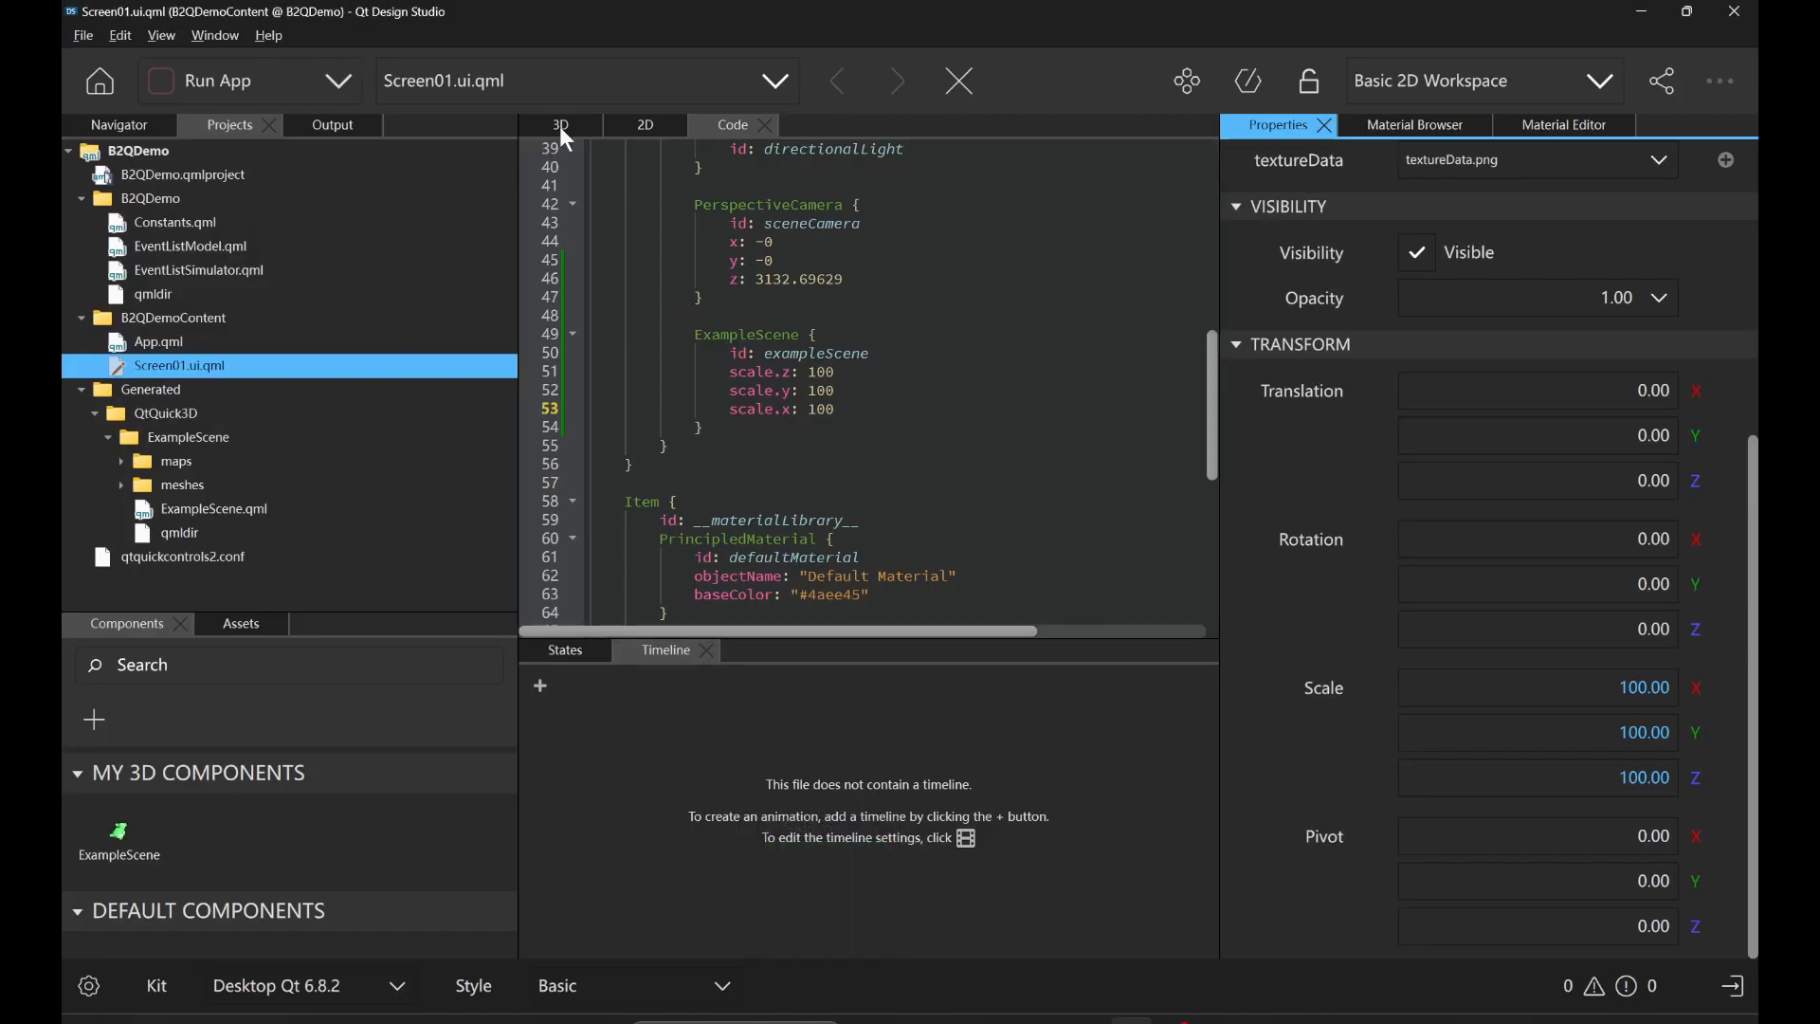
scroll(643, 248, "up", 6)
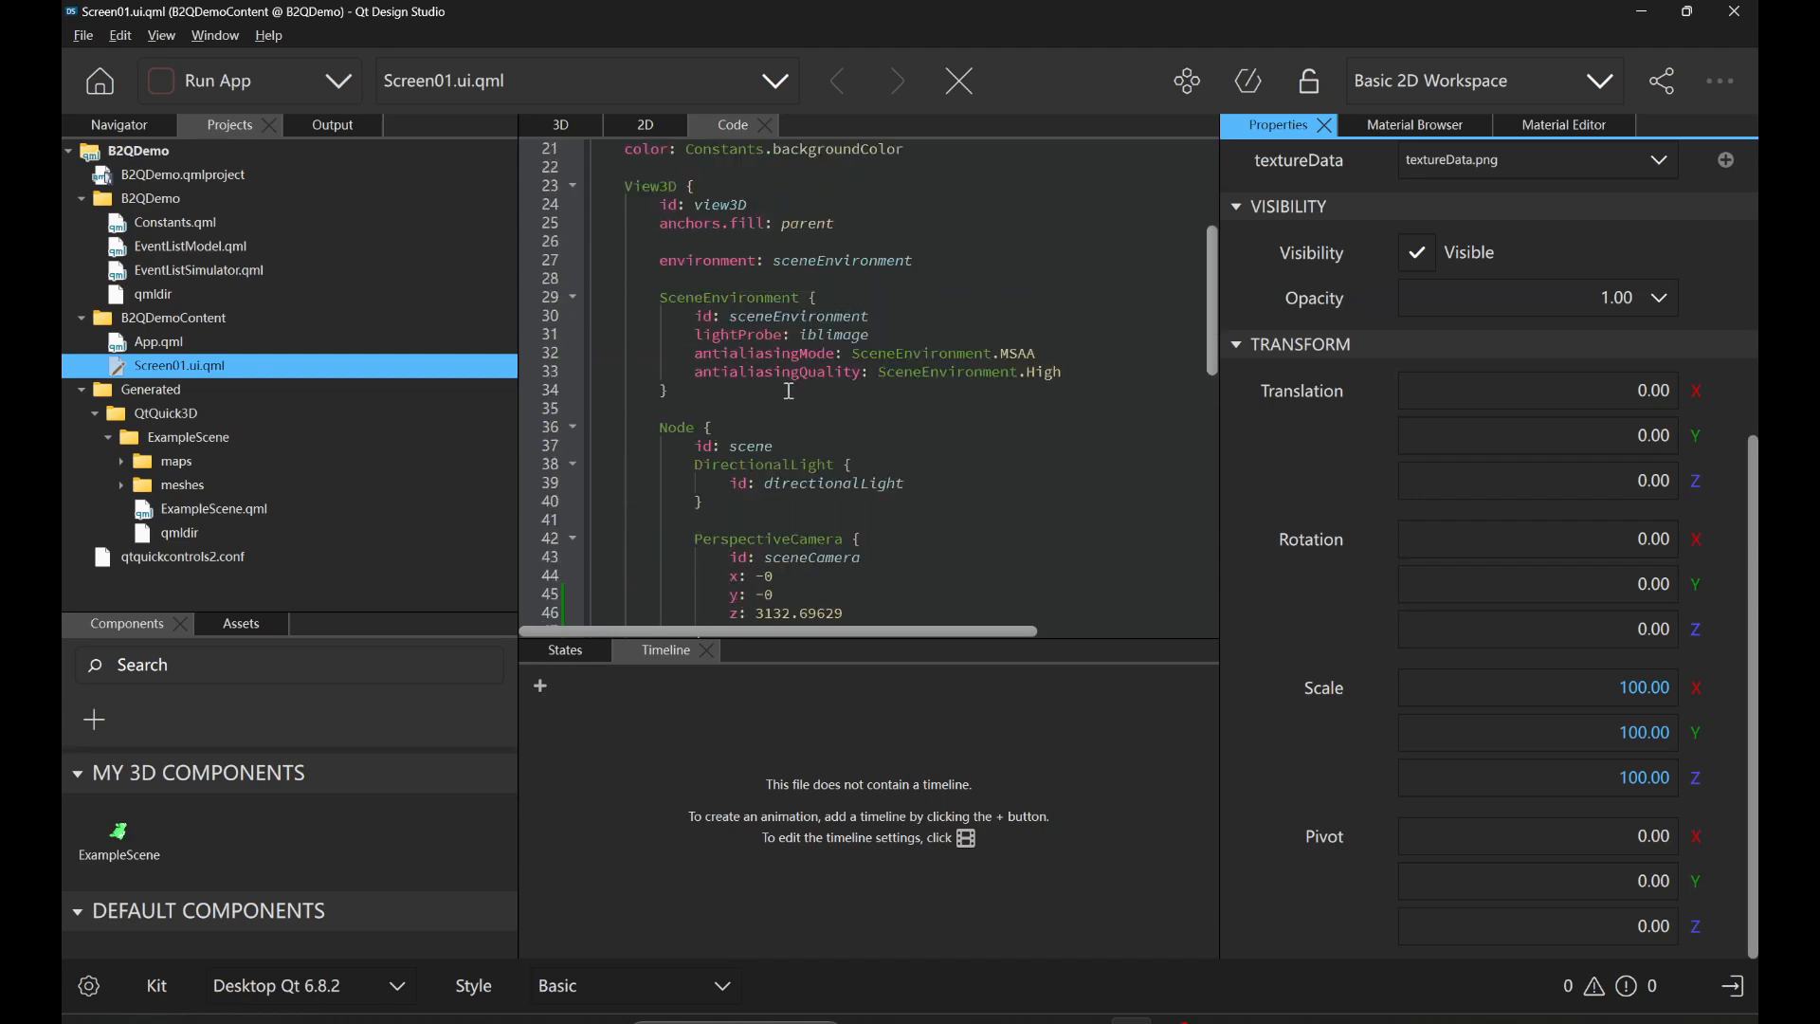
left_click(630, 381)
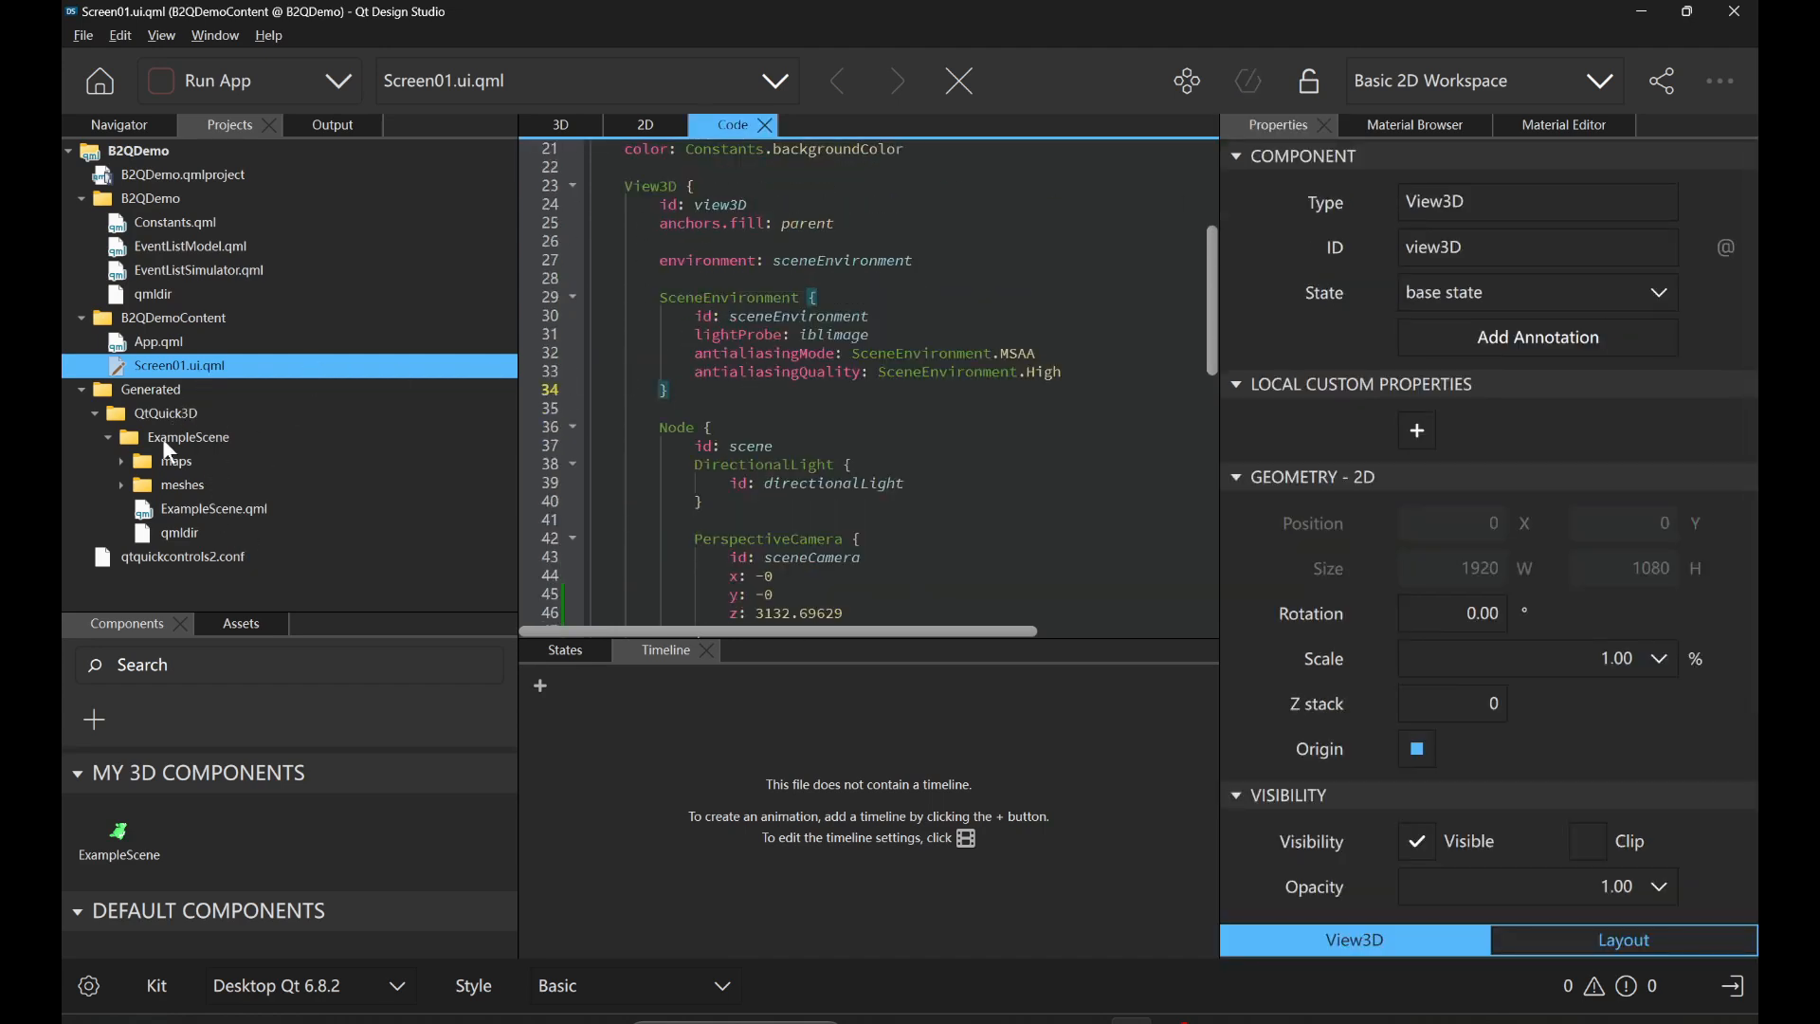
left_click(122, 461)
left_click(203, 485)
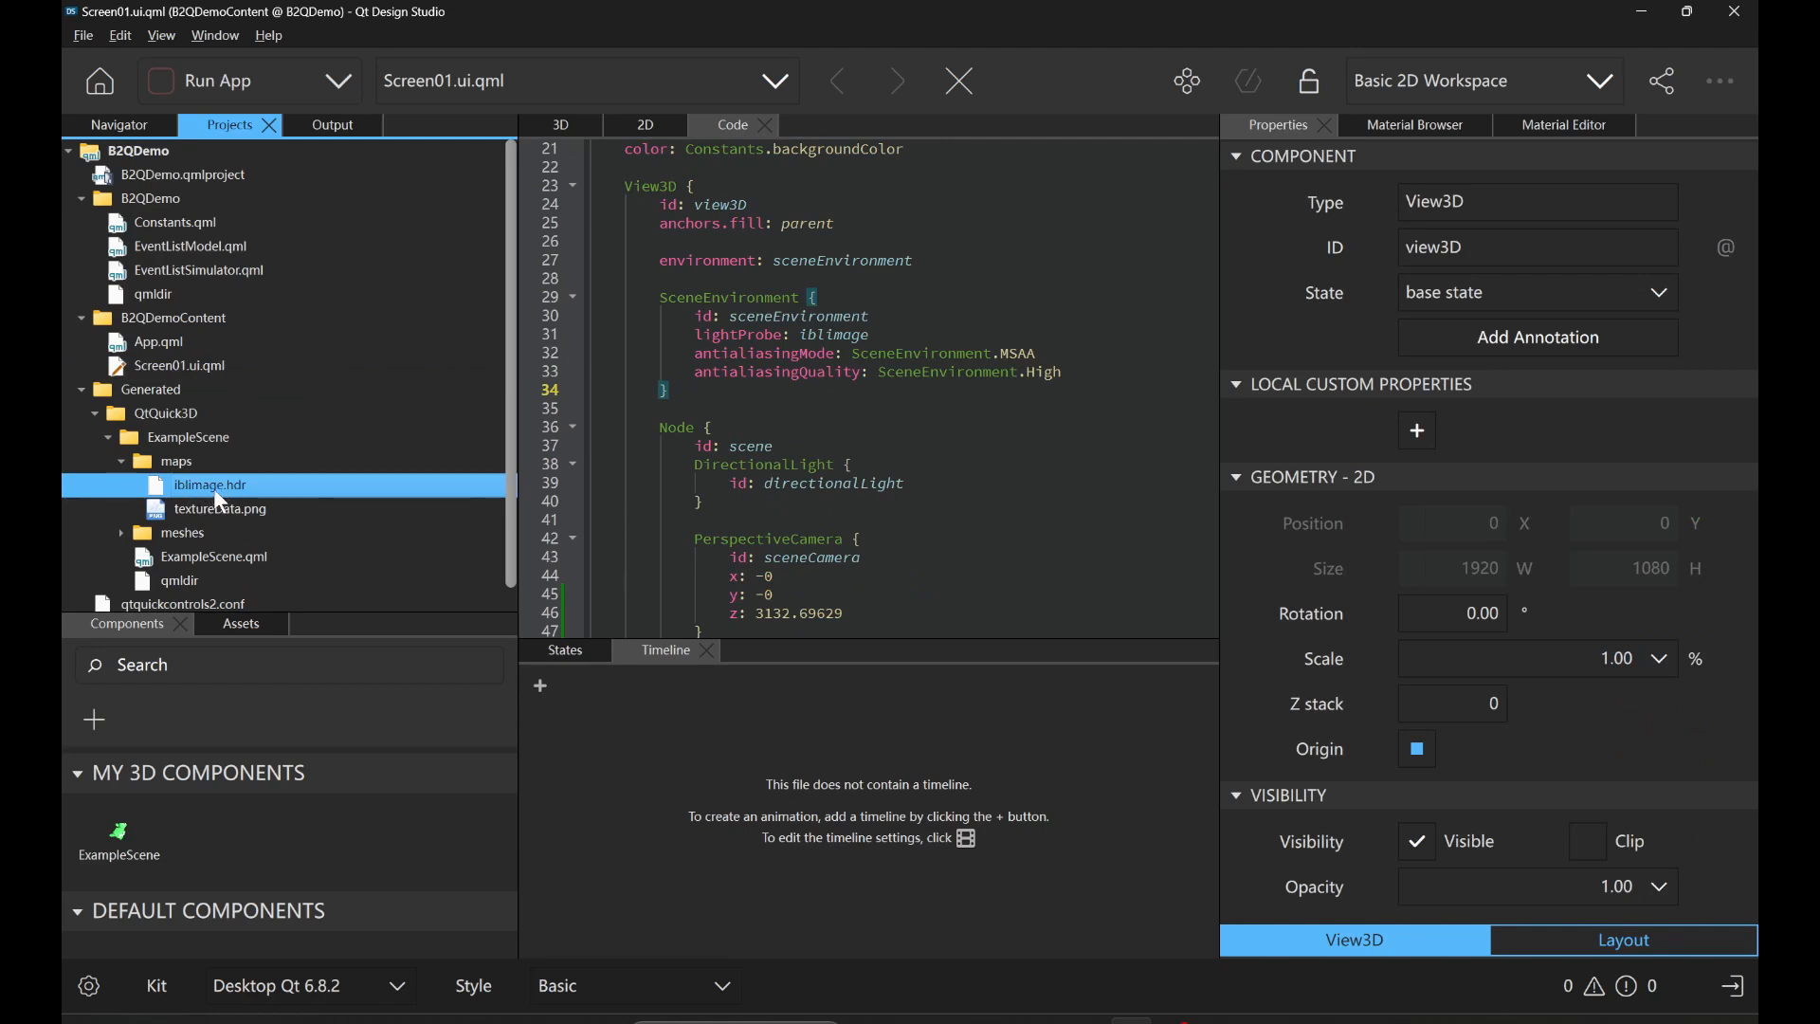
left_click_drag(213, 487, 787, 343)
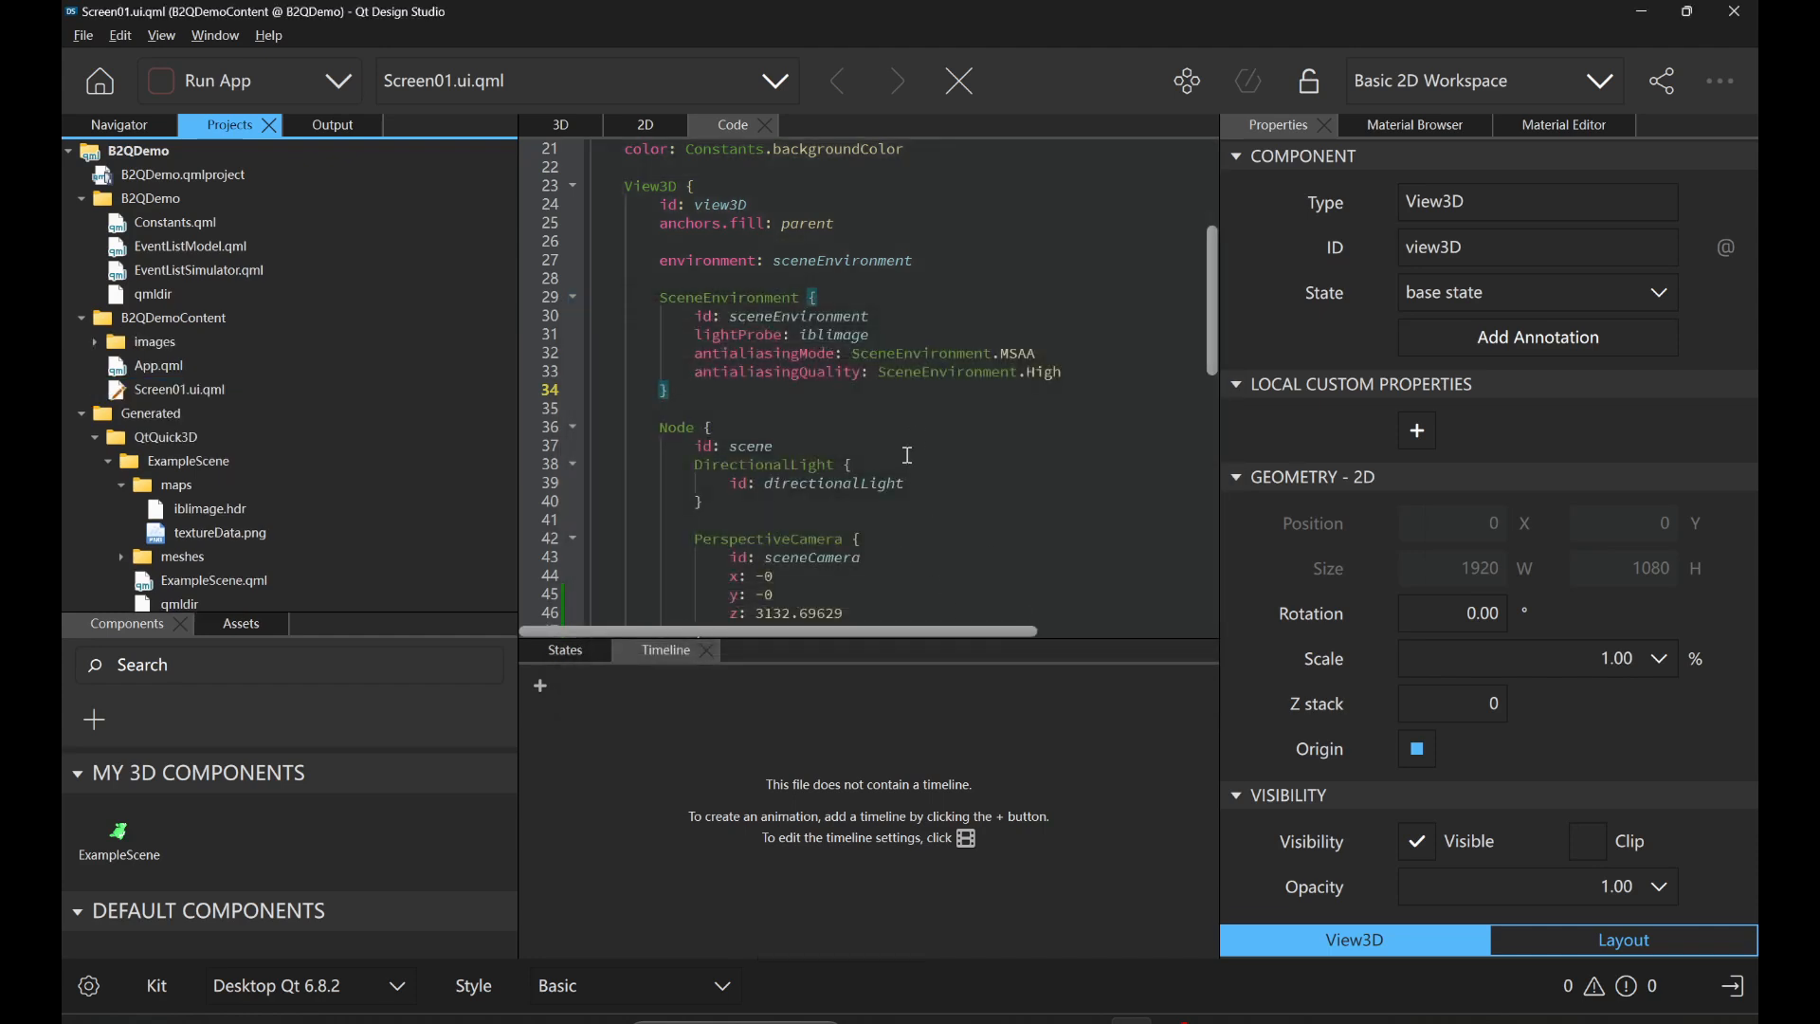
left_click(230, 83)
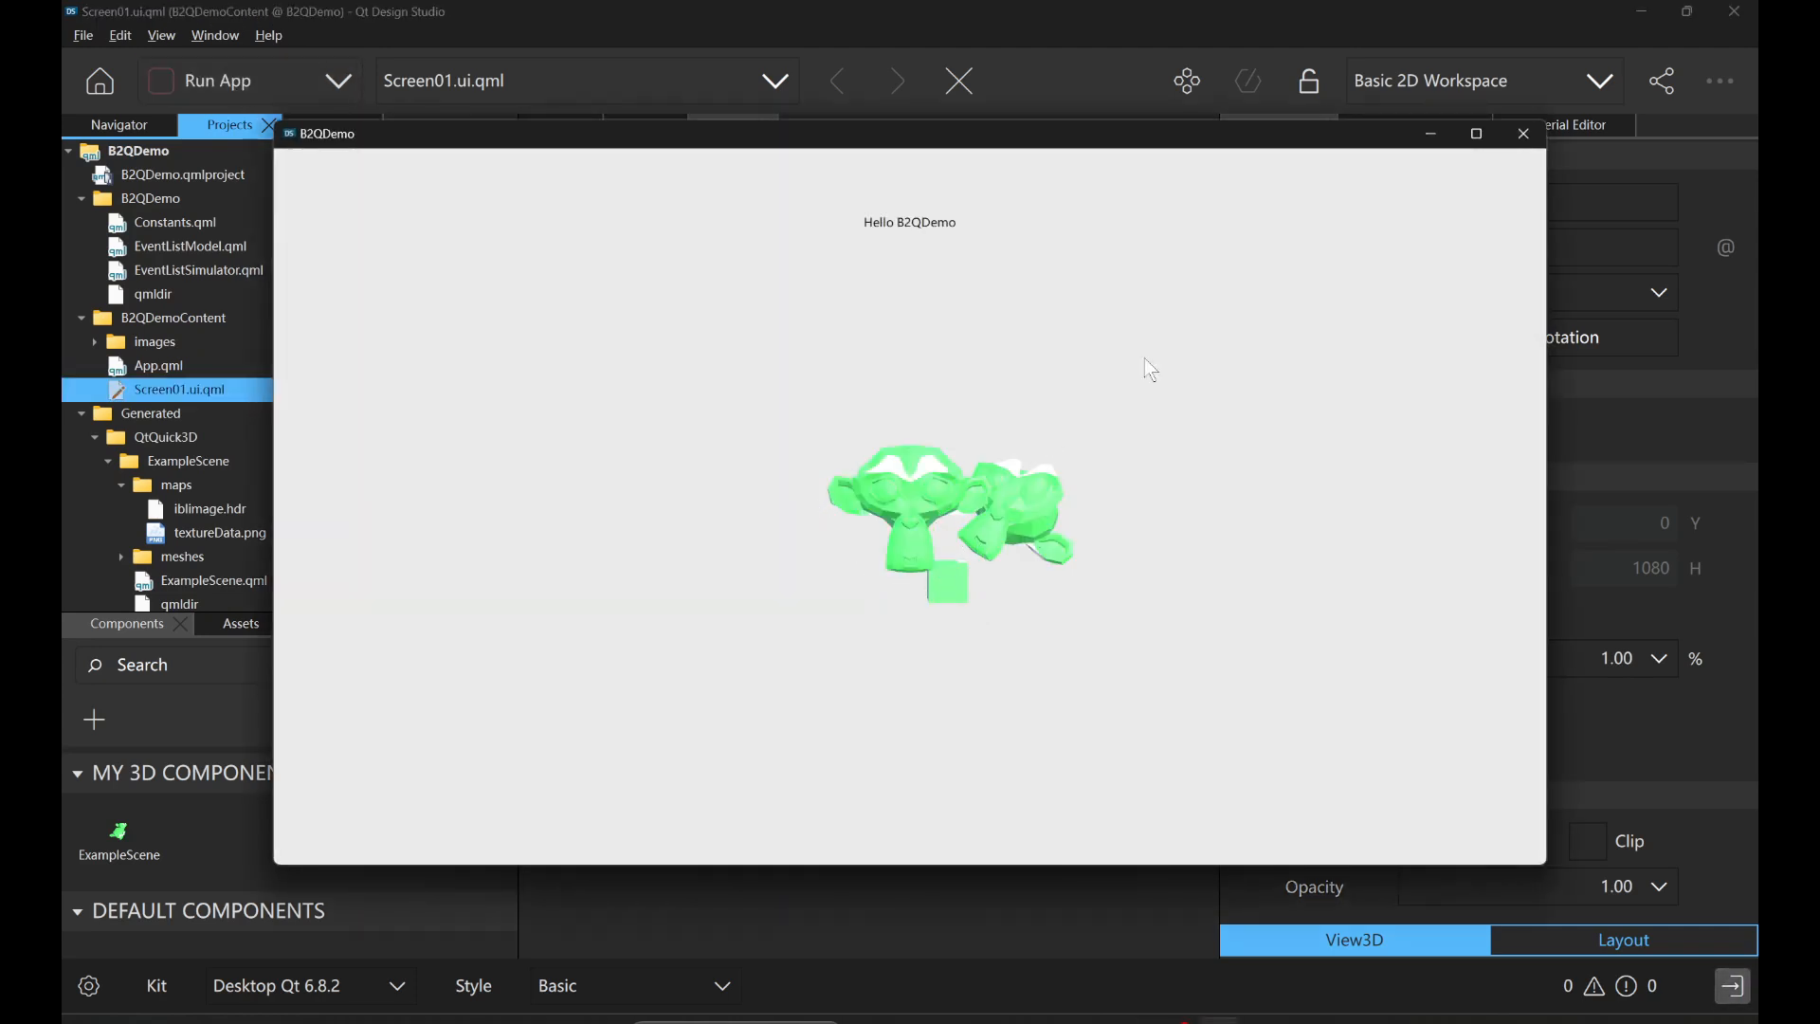
left_click(1525, 136)
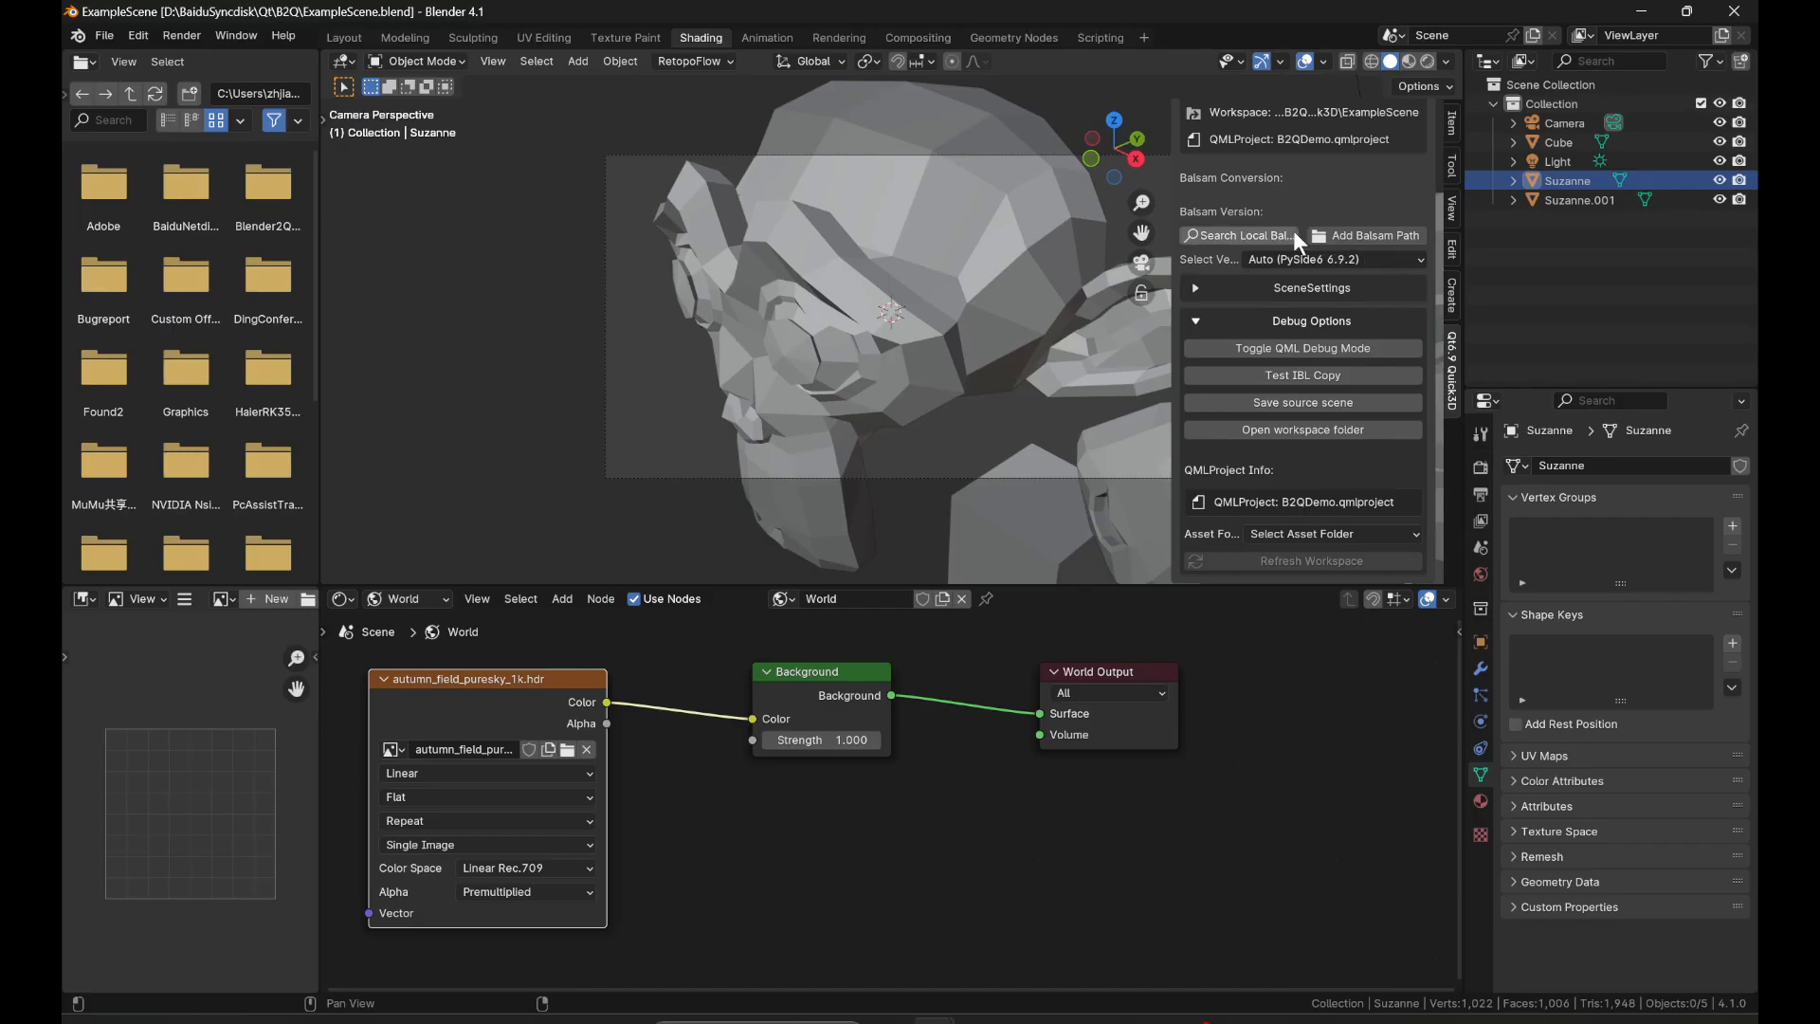
Back in Blender, look through the selectable Balsam versions and the file browser for adding a Balsam path, changing neither.
scroll(1291, 246, "up", 2)
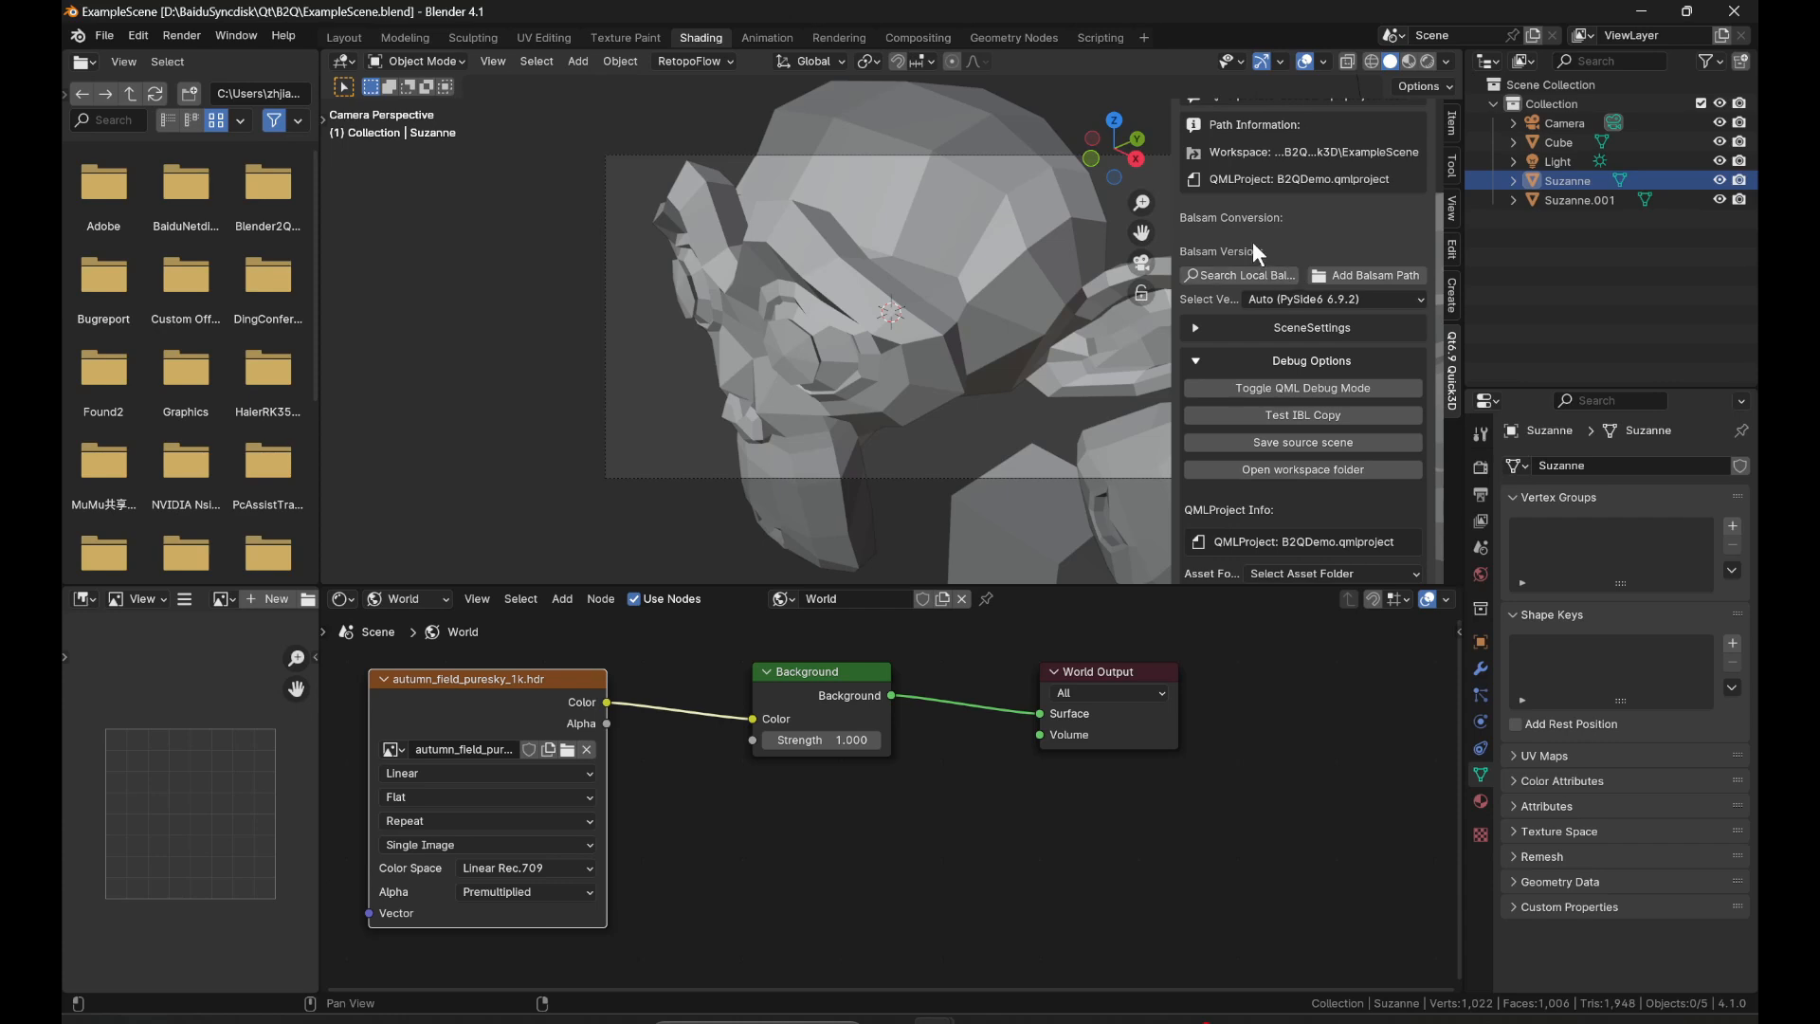
left_click(1330, 300)
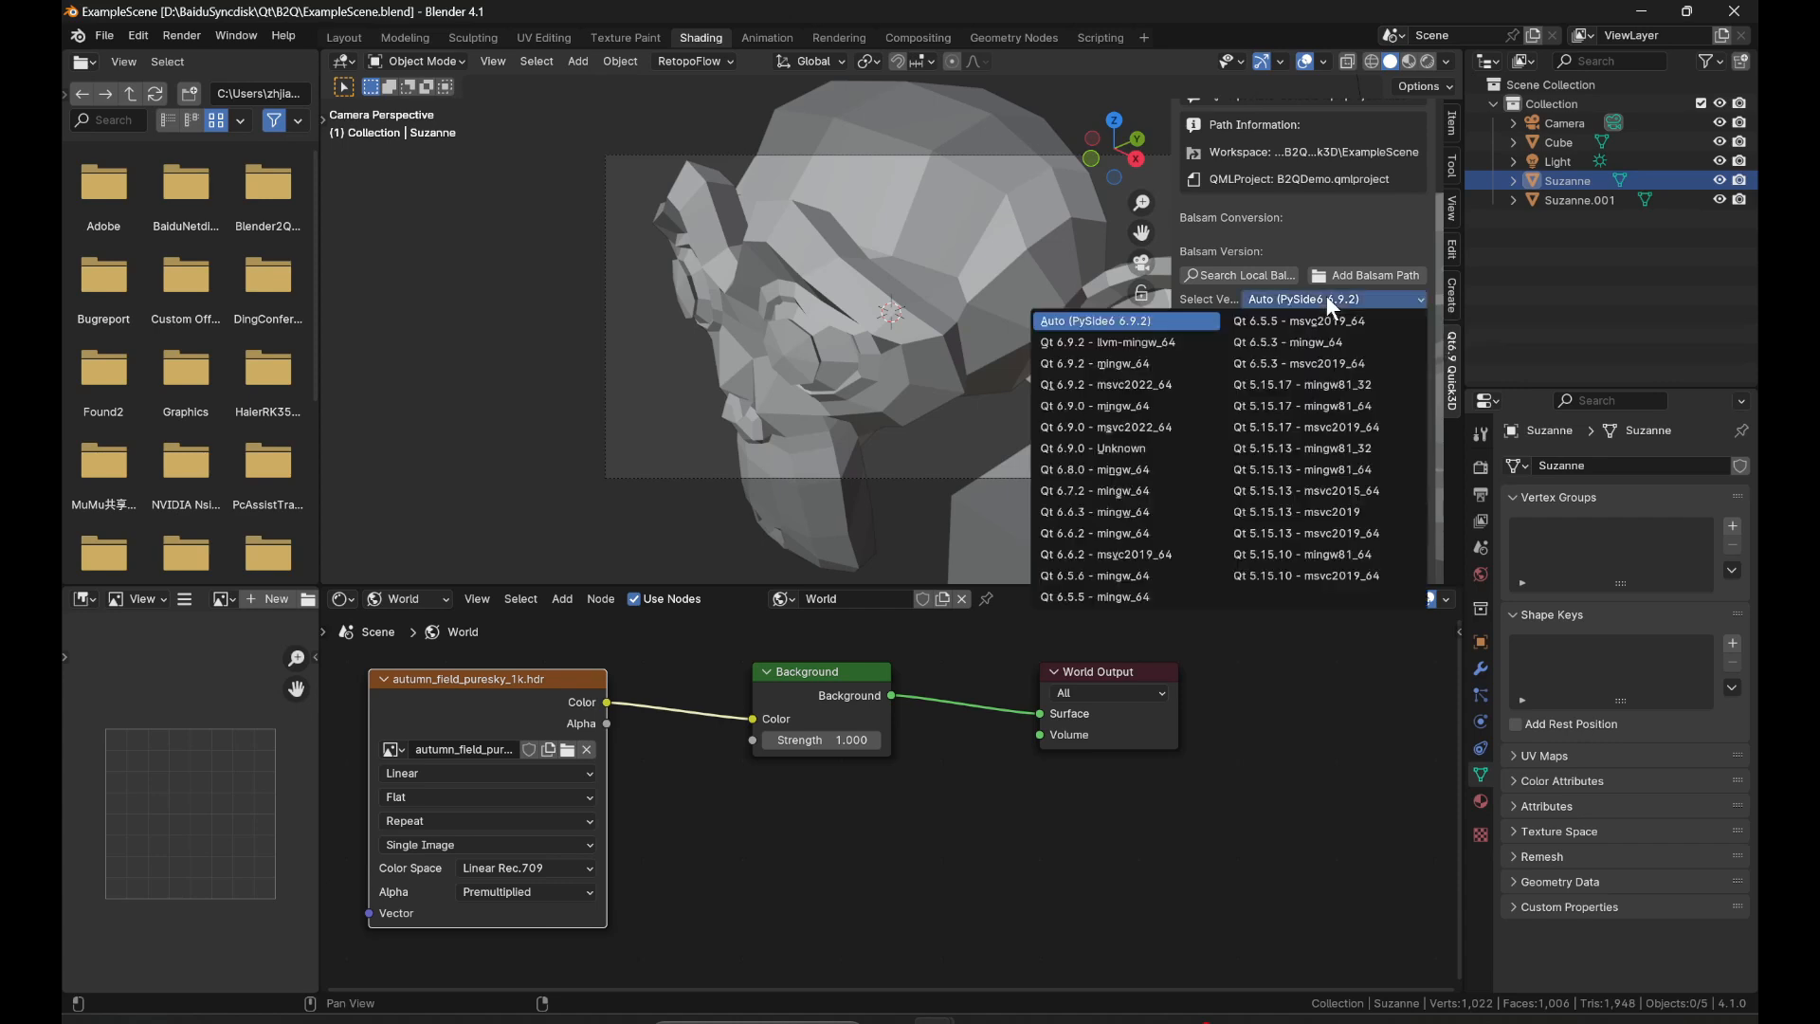
left_click(1254, 298)
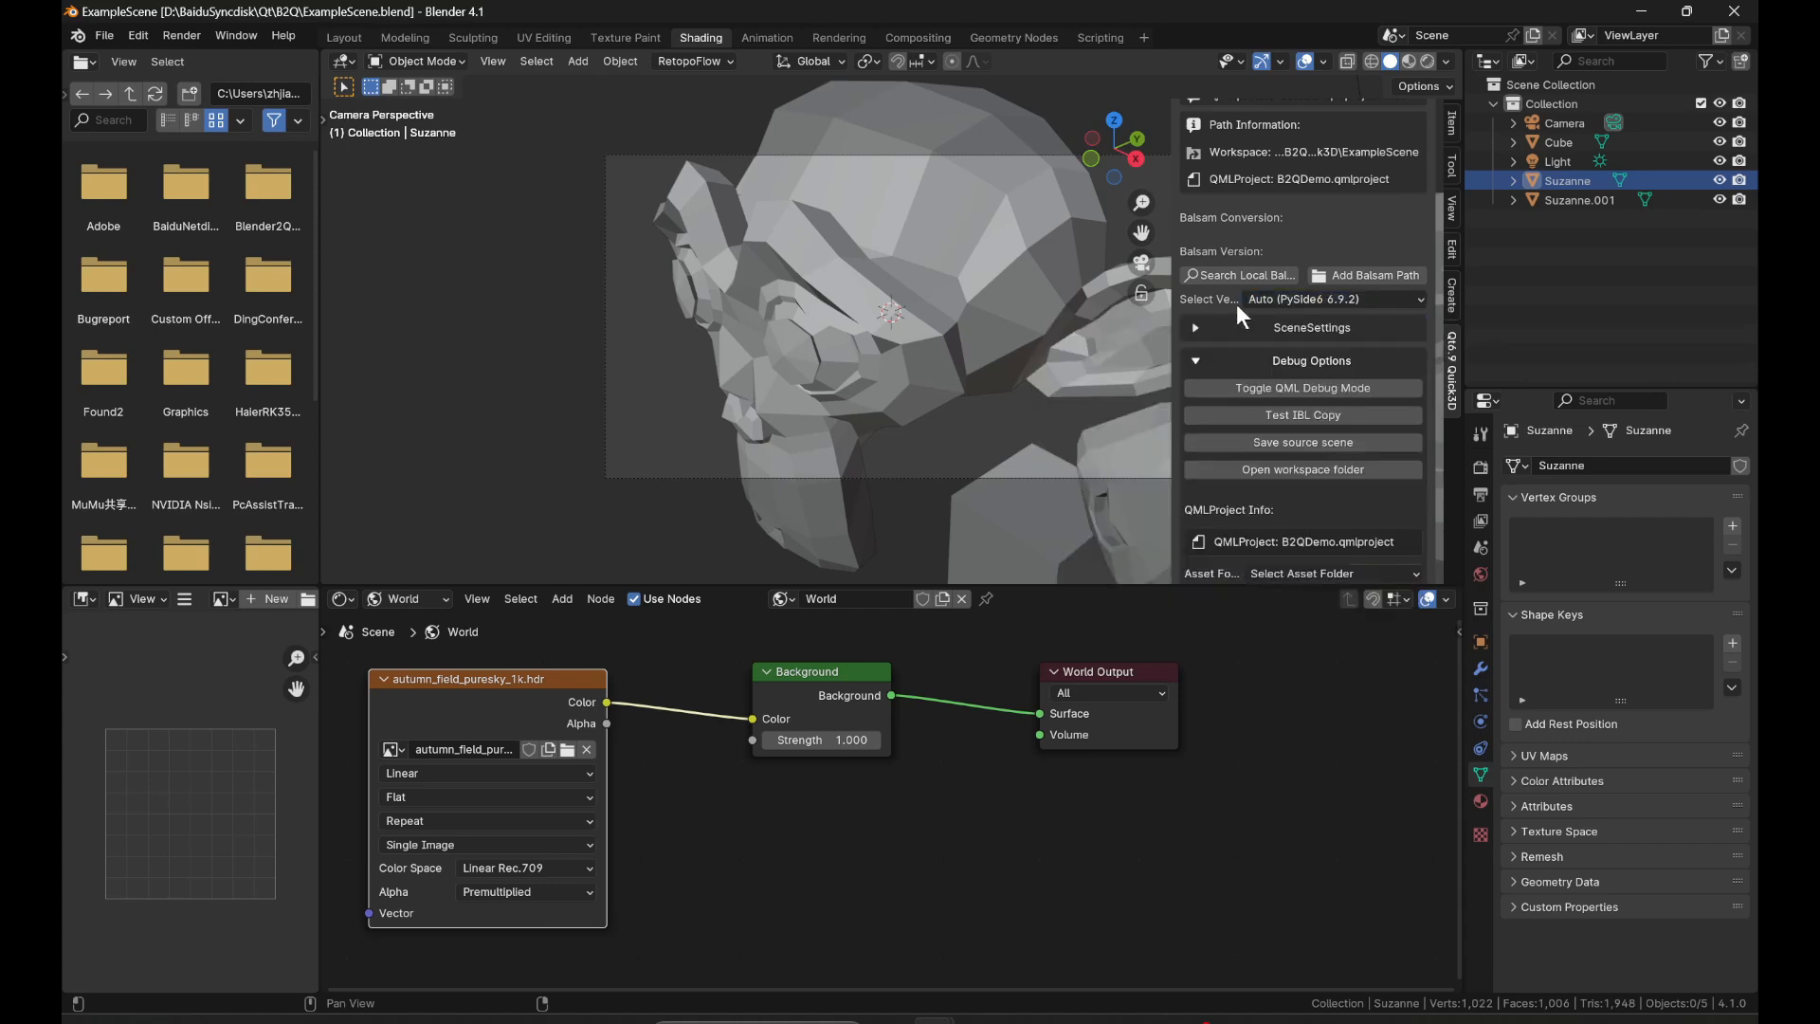
left_click(1318, 300)
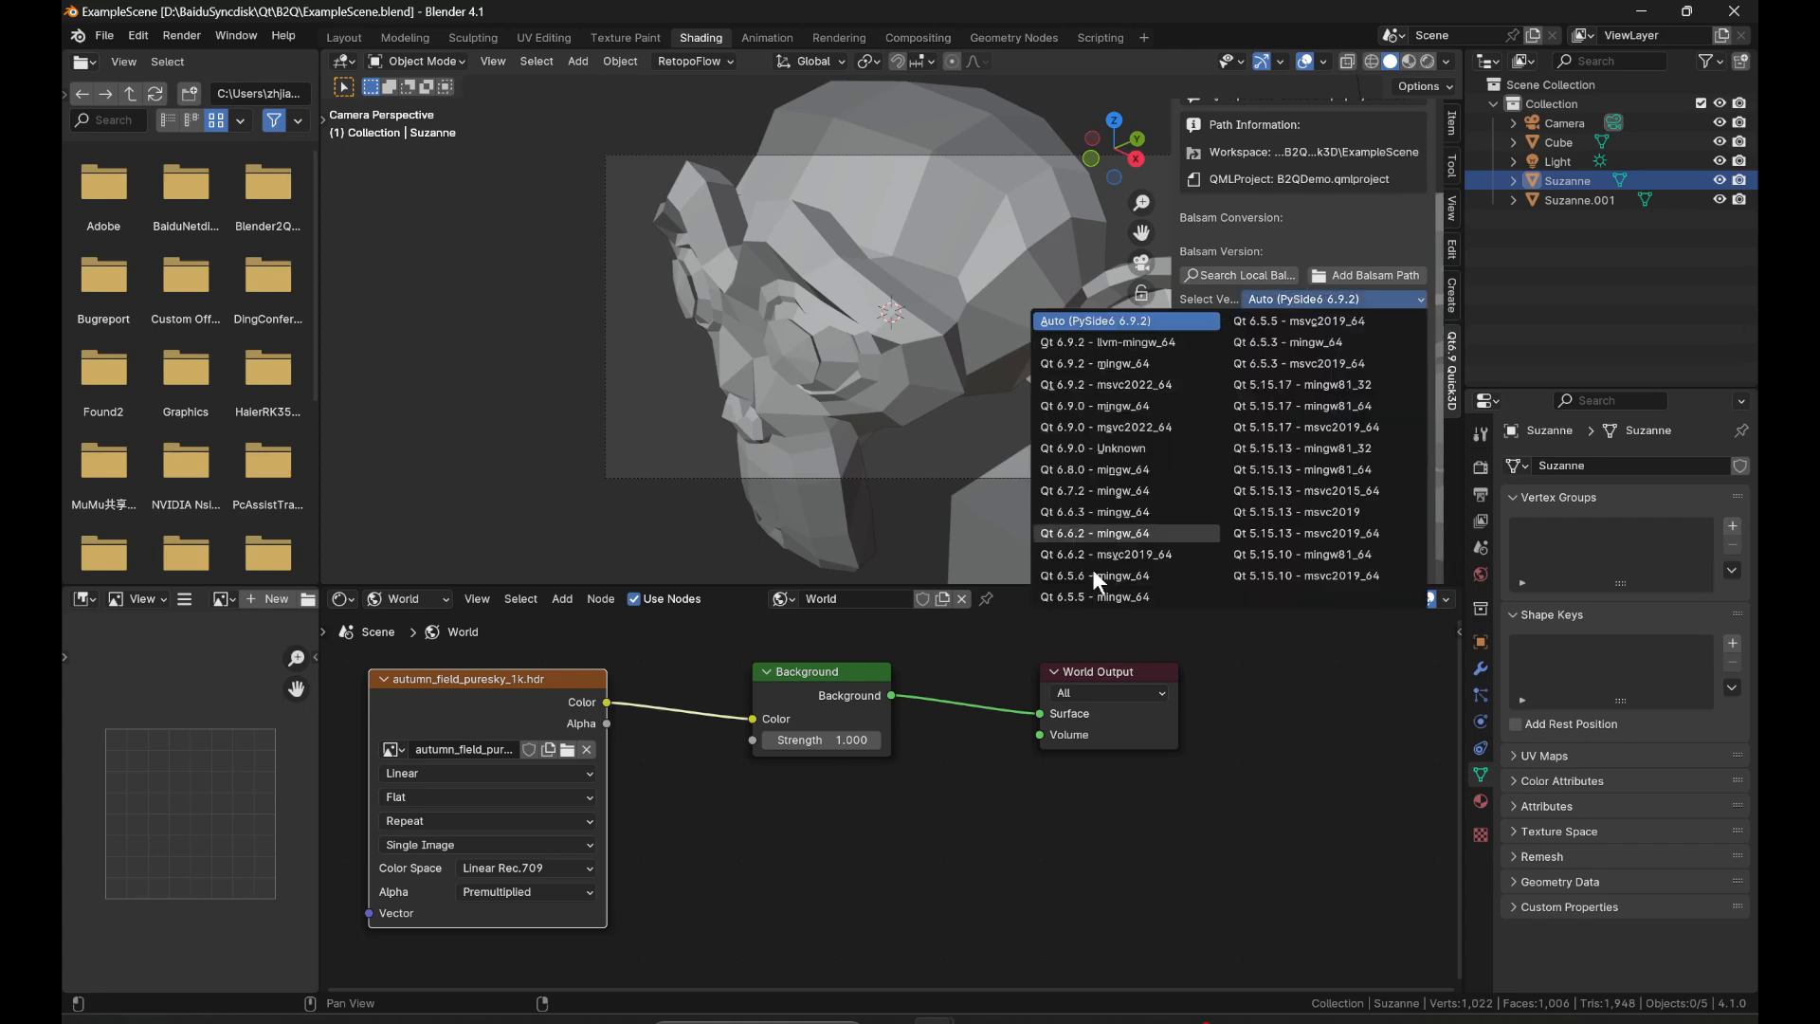
left_click(1309, 301)
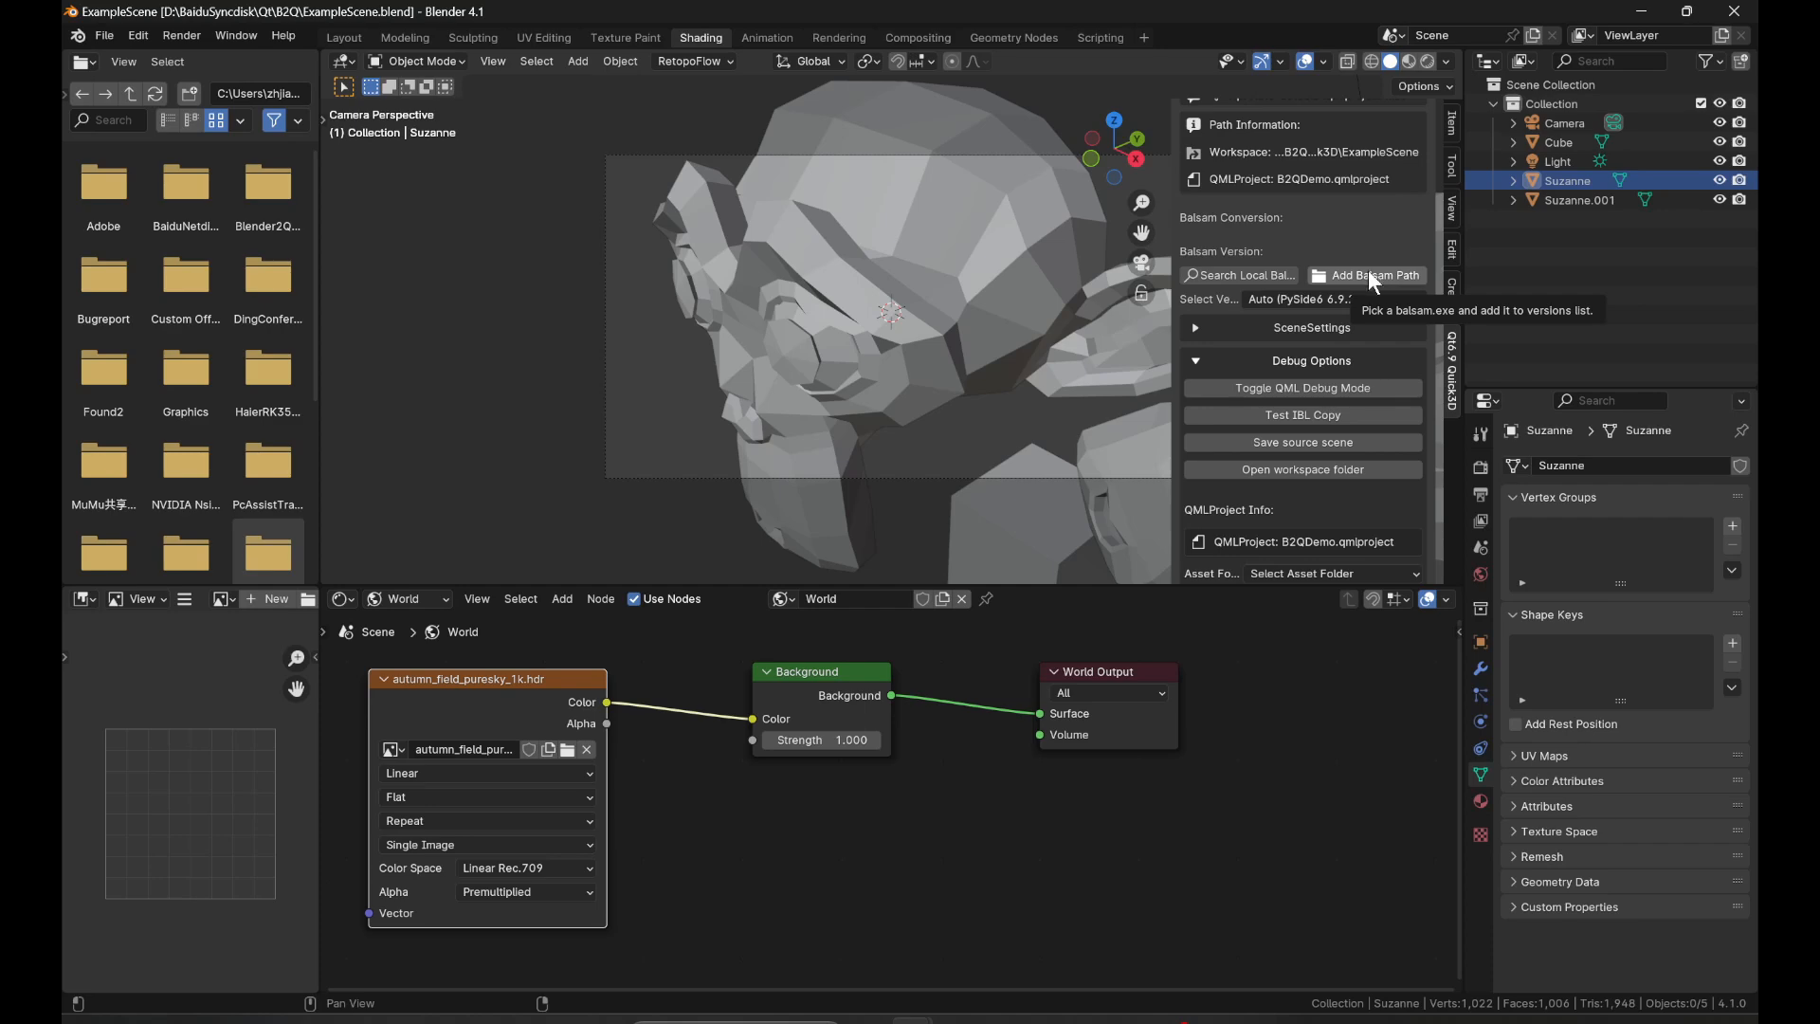
left_click(1367, 269)
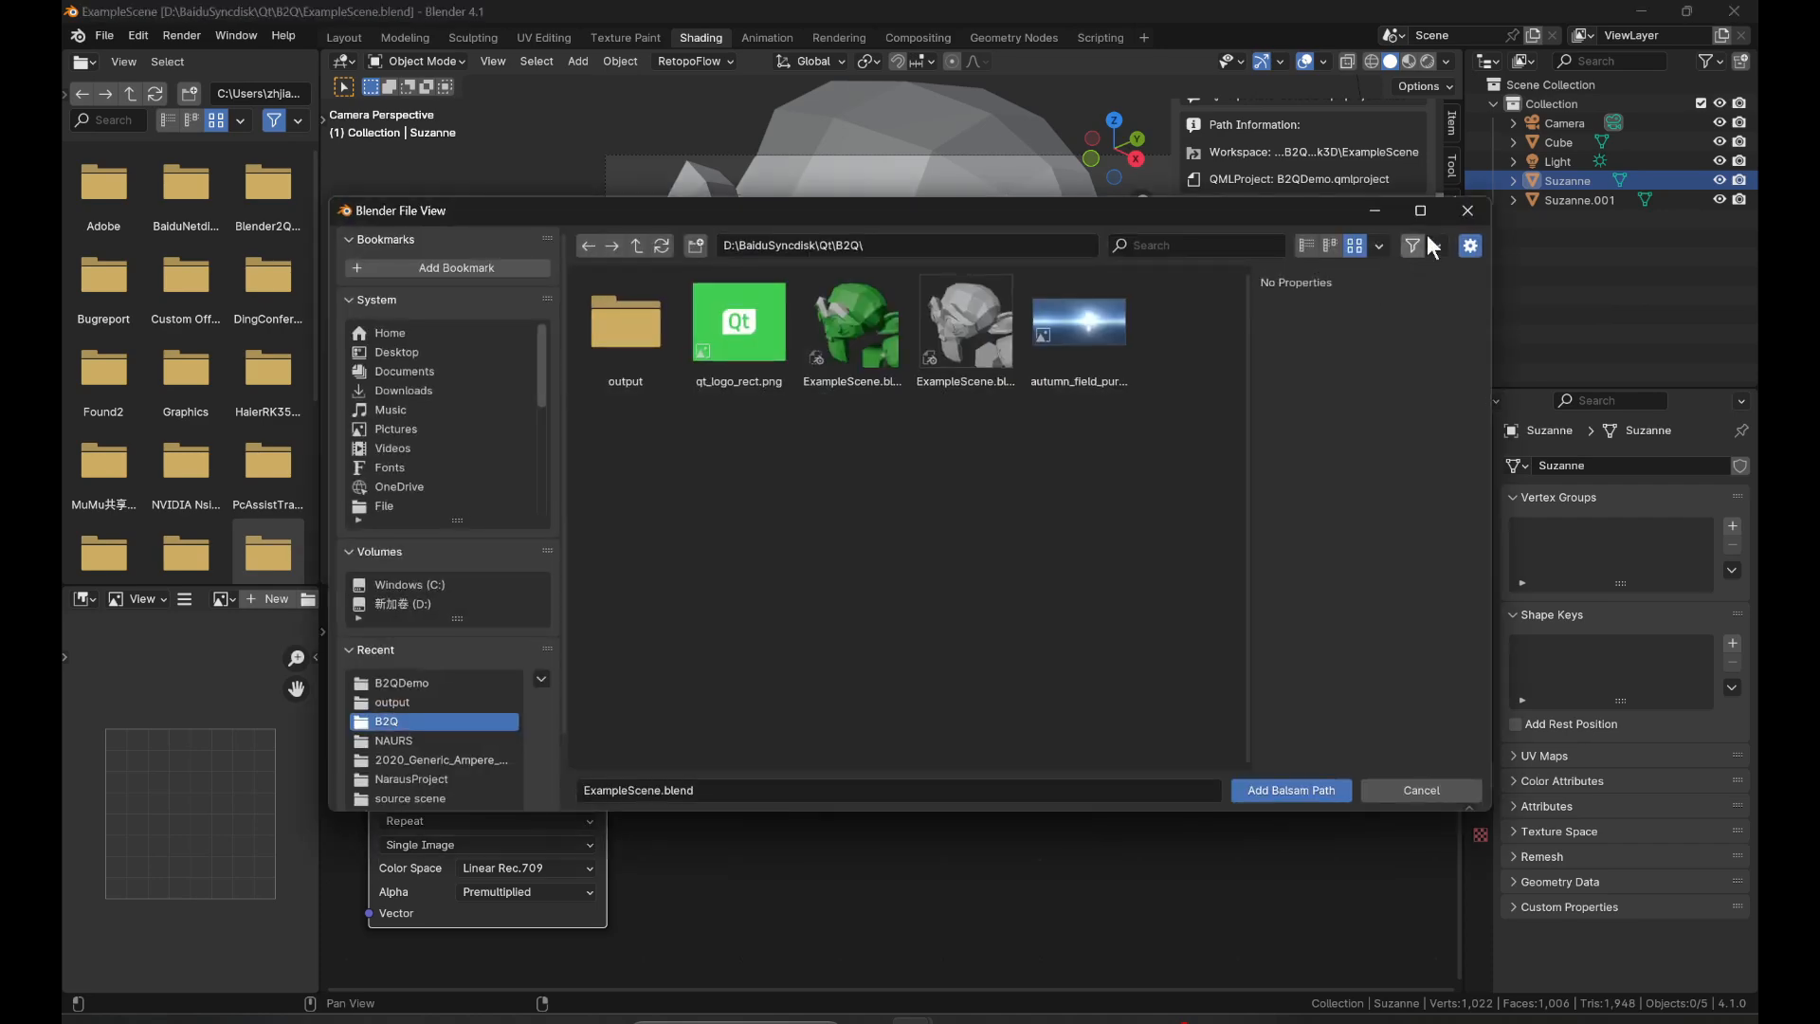
key("Escape")
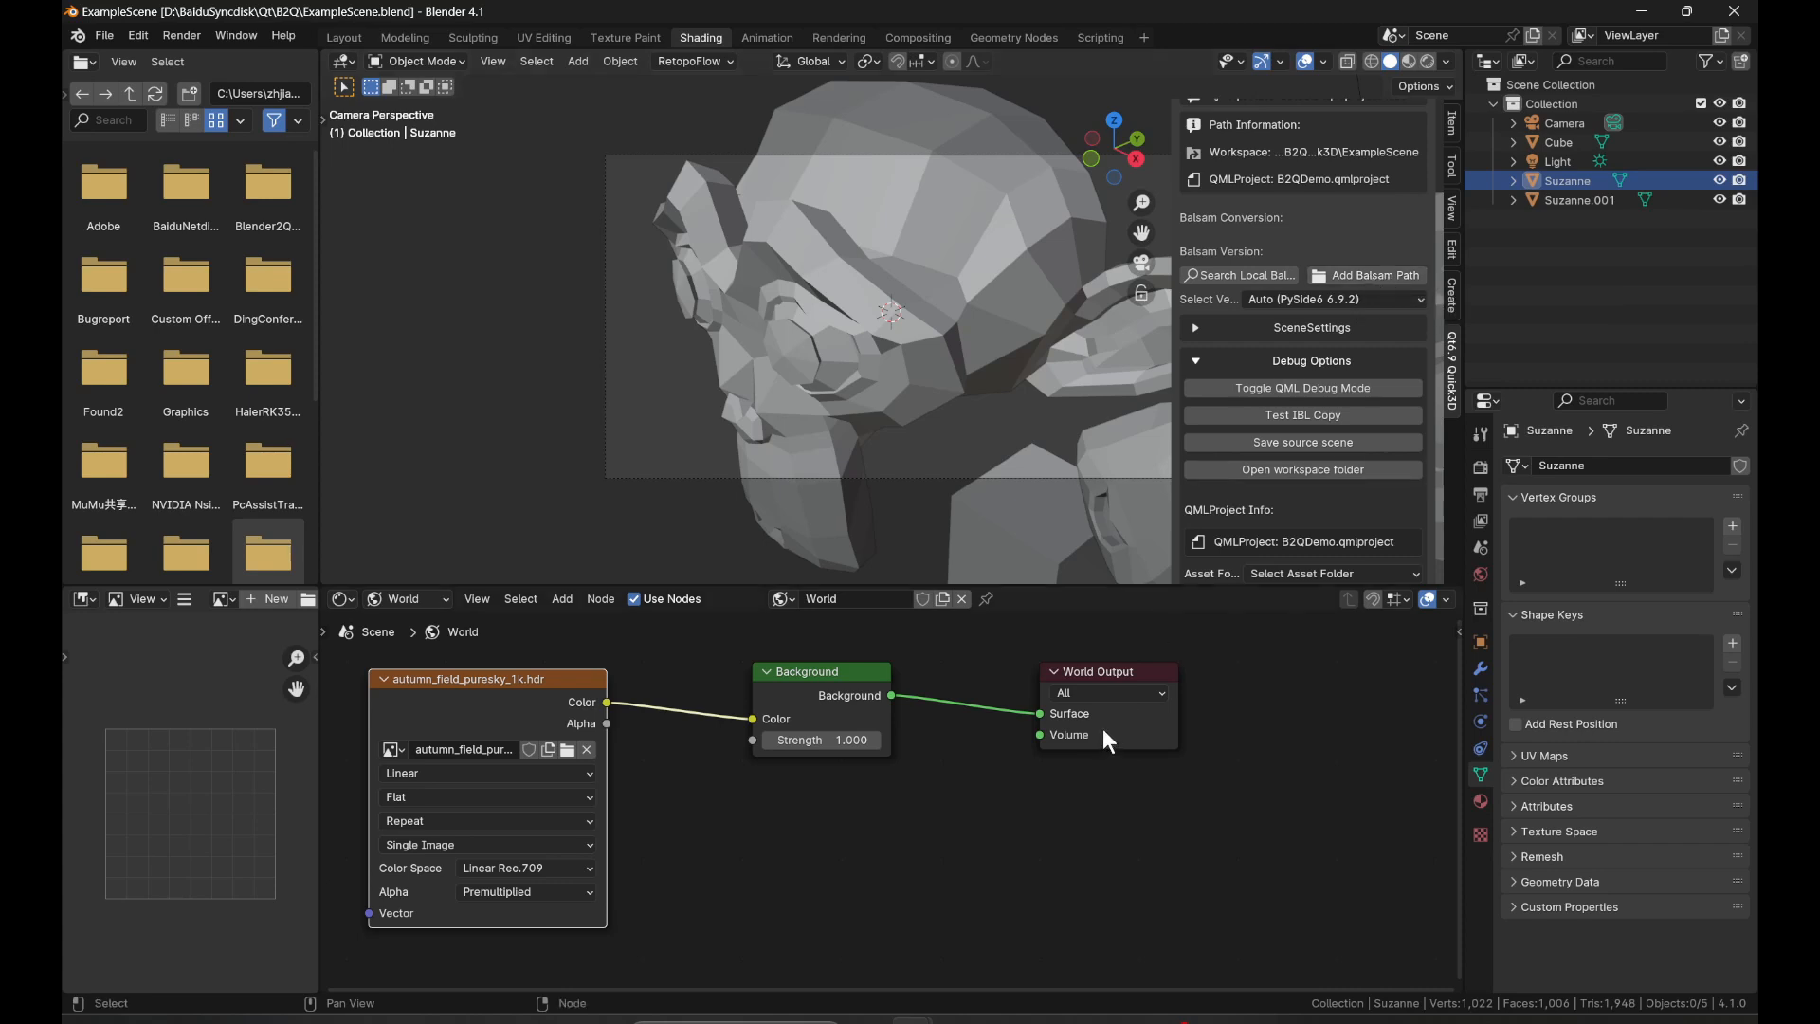
Enlarge the 3D viewport over the node editor and collapse the Qt6.9 Quick3D Engine panel.
left_click_drag(1155, 587, 1179, 766)
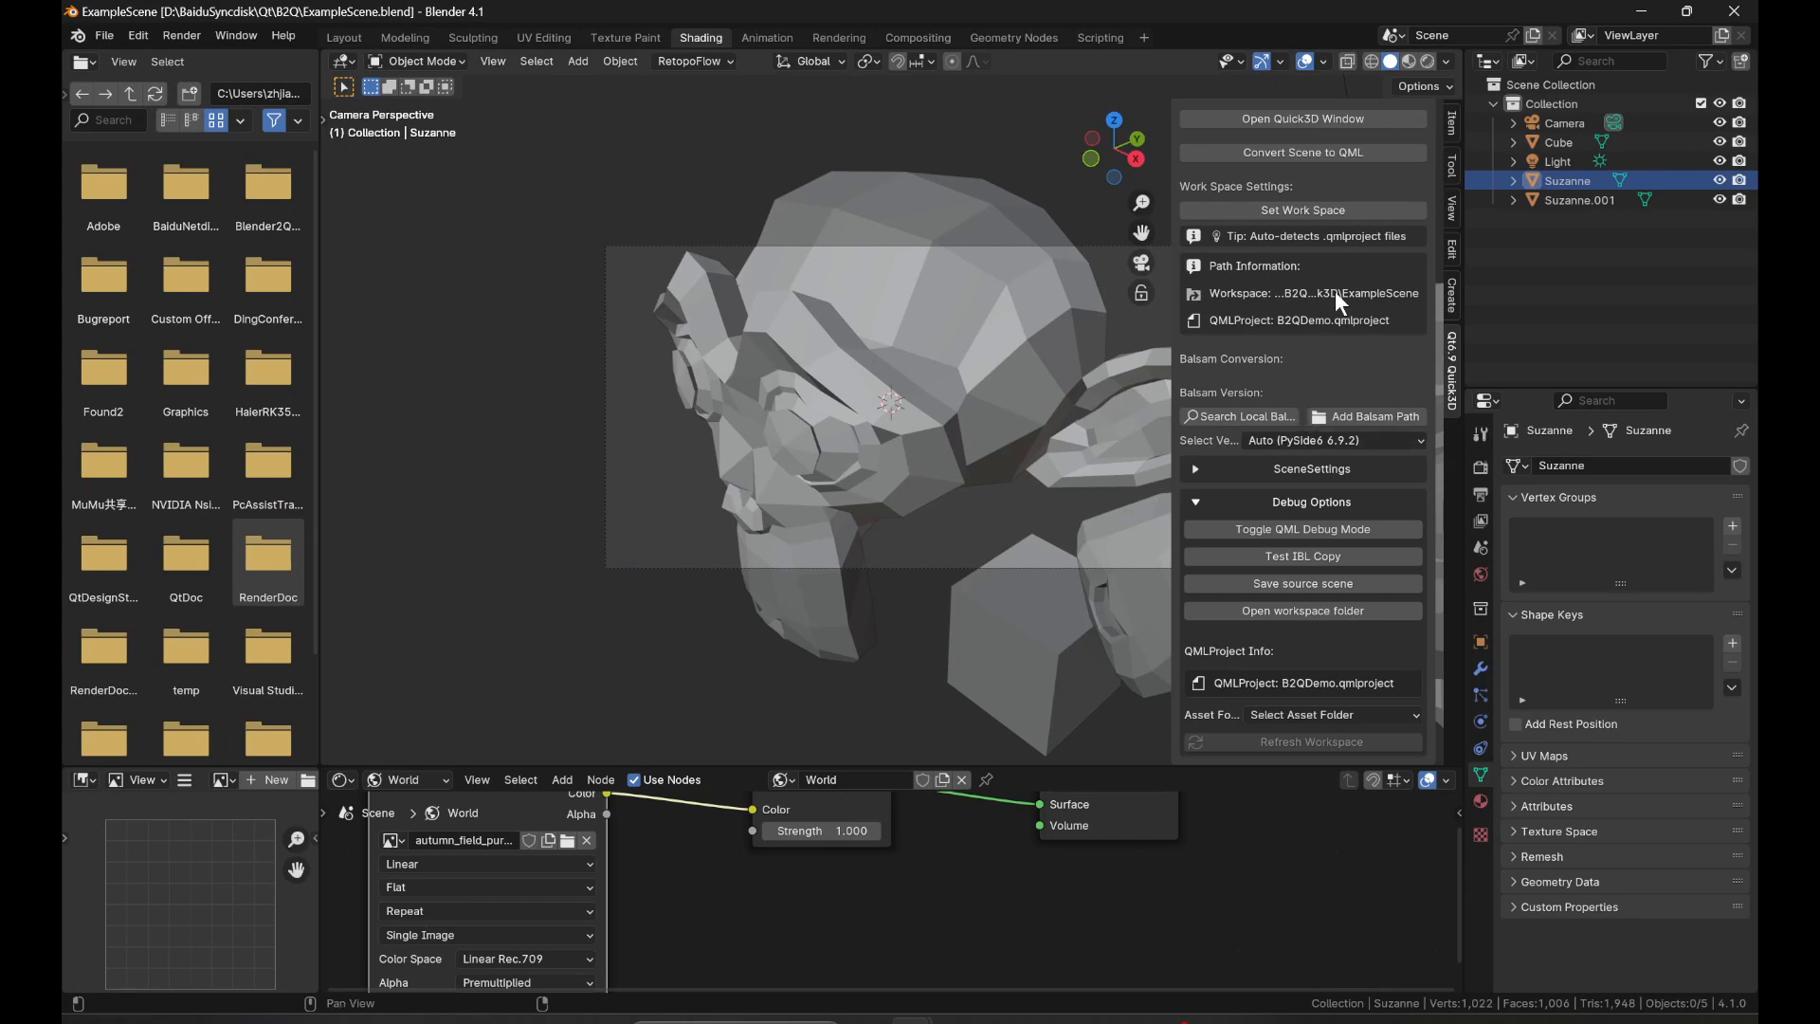
scroll(1452, 364, "up", 1)
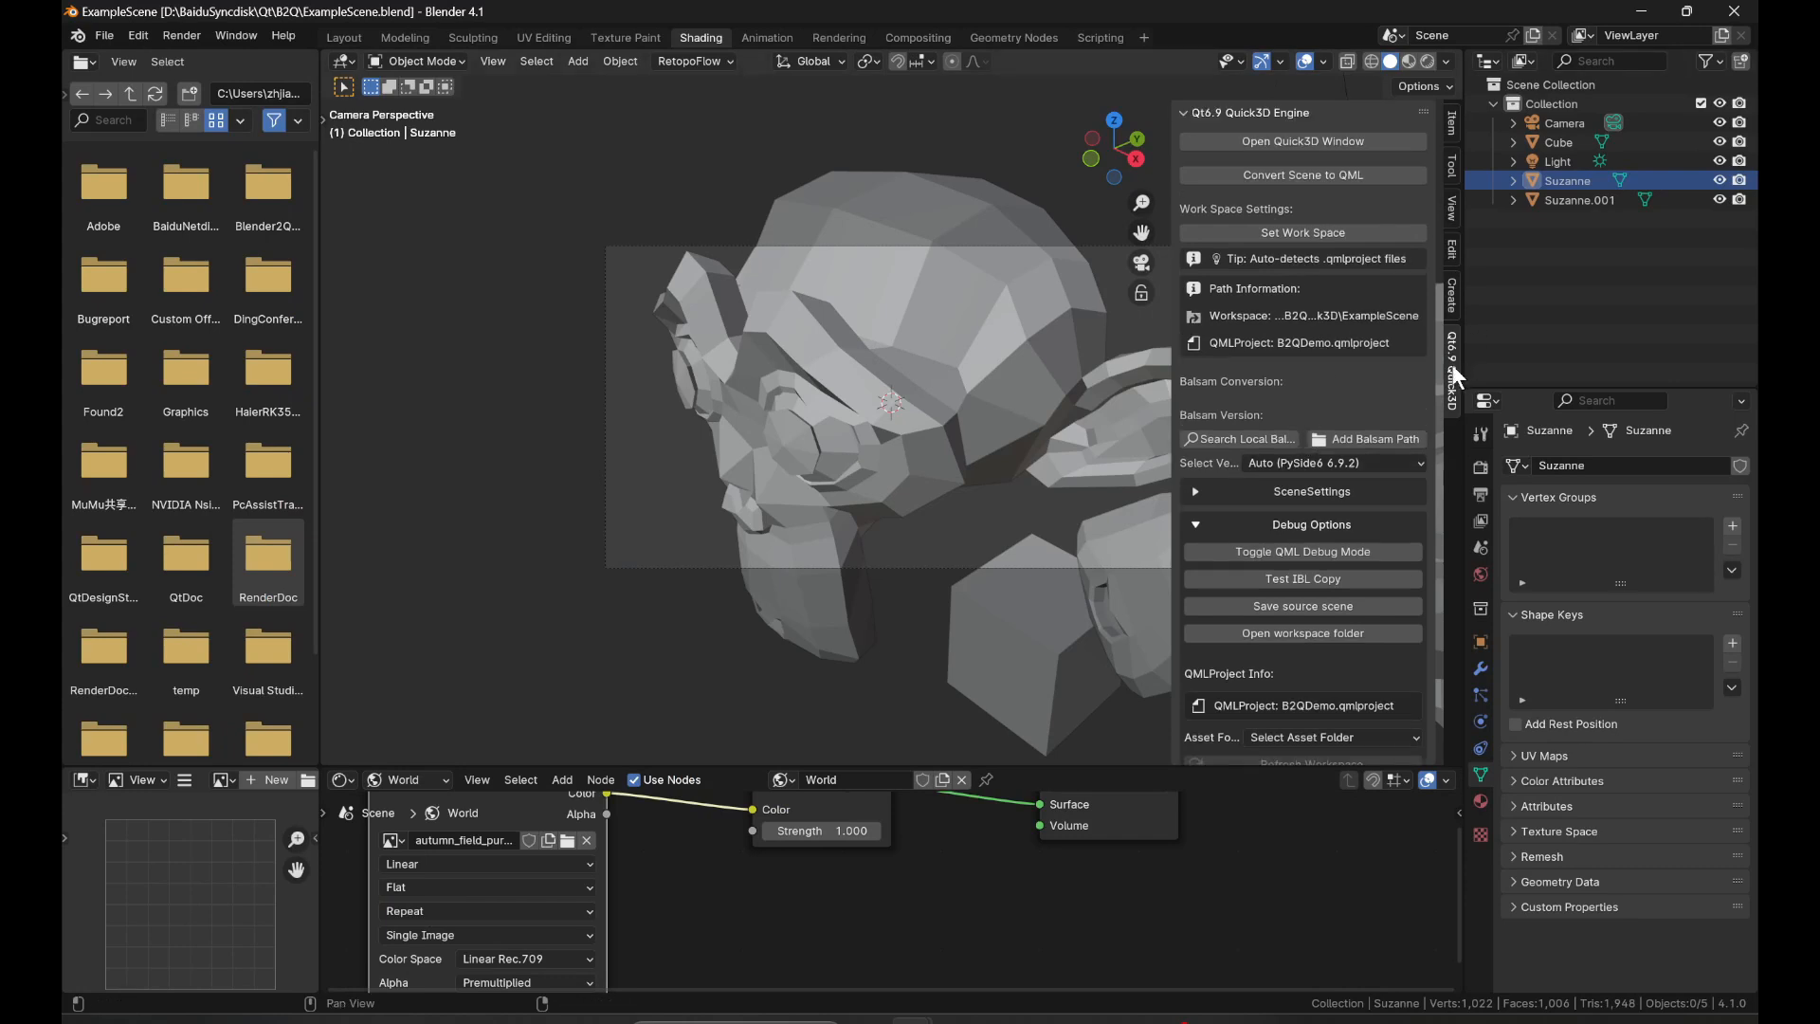
left_click(1293, 114)
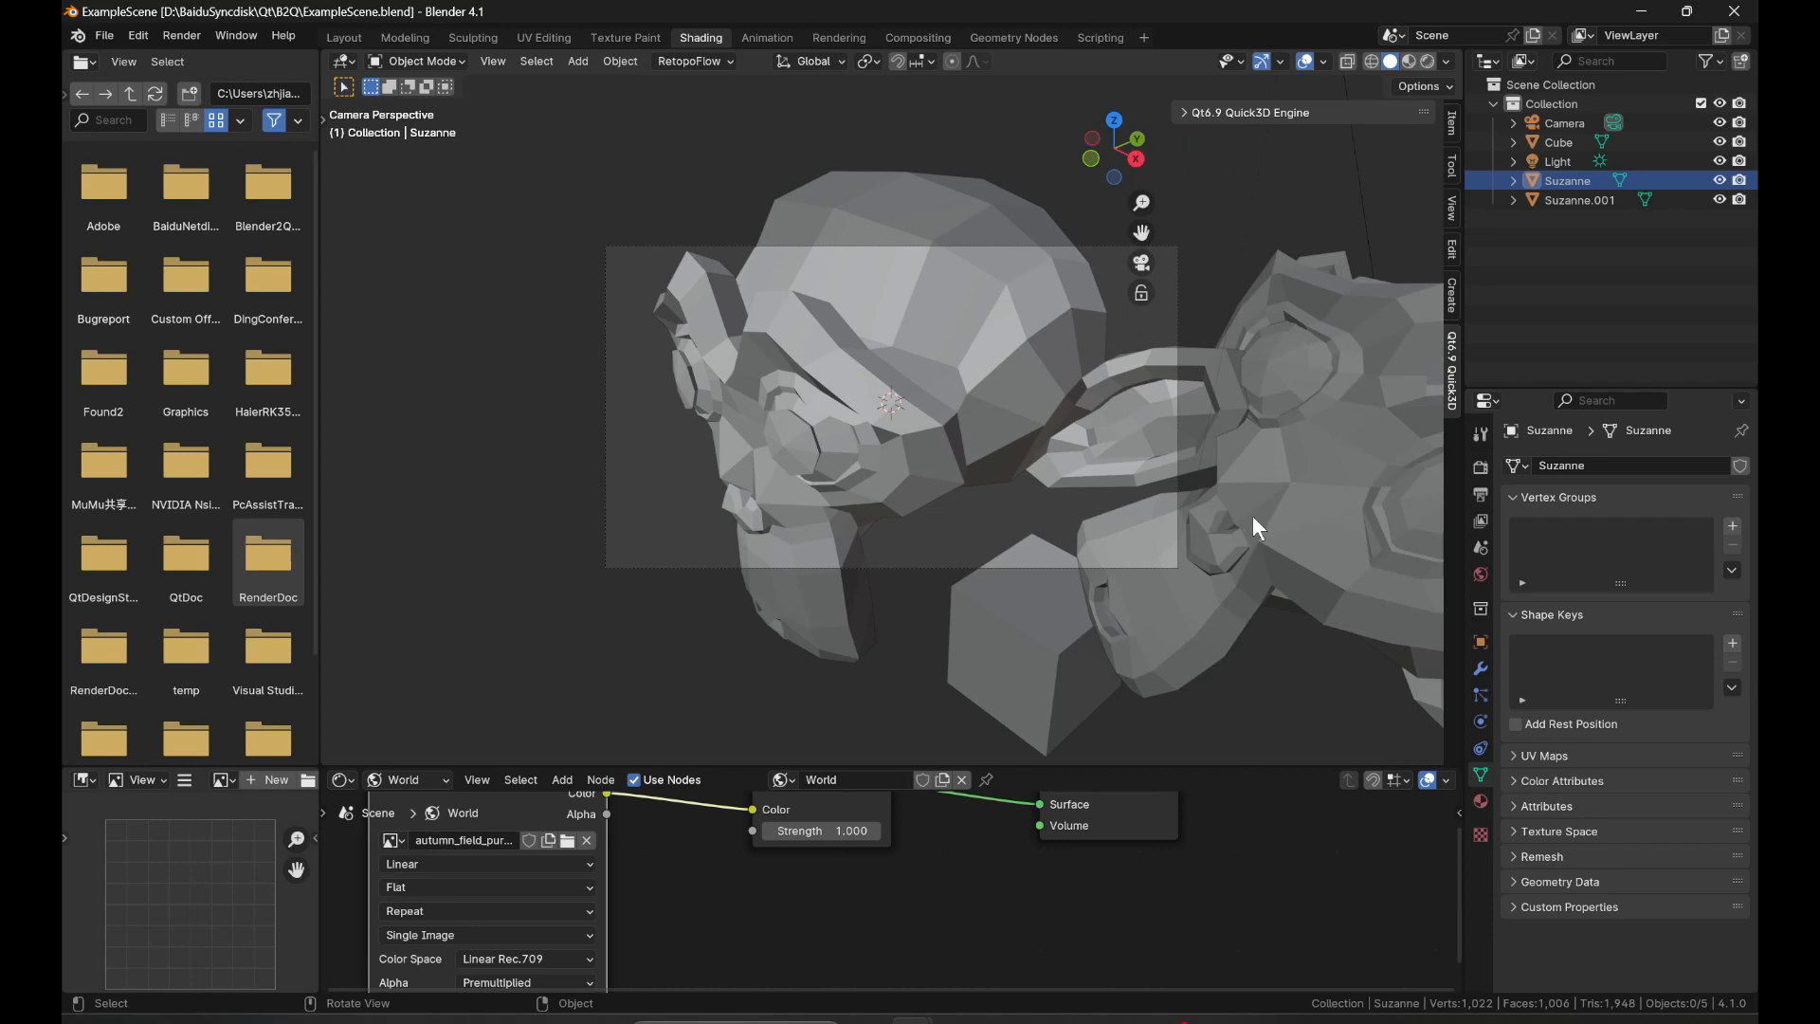
In Qt Design Studio, remove the Generated folder from B2QDemo and comment out the Generated.QtQuick3D.ExampleScene import in Screen01.ui.qml.
mouse_move(1138, 1012)
left_click(1134, 969)
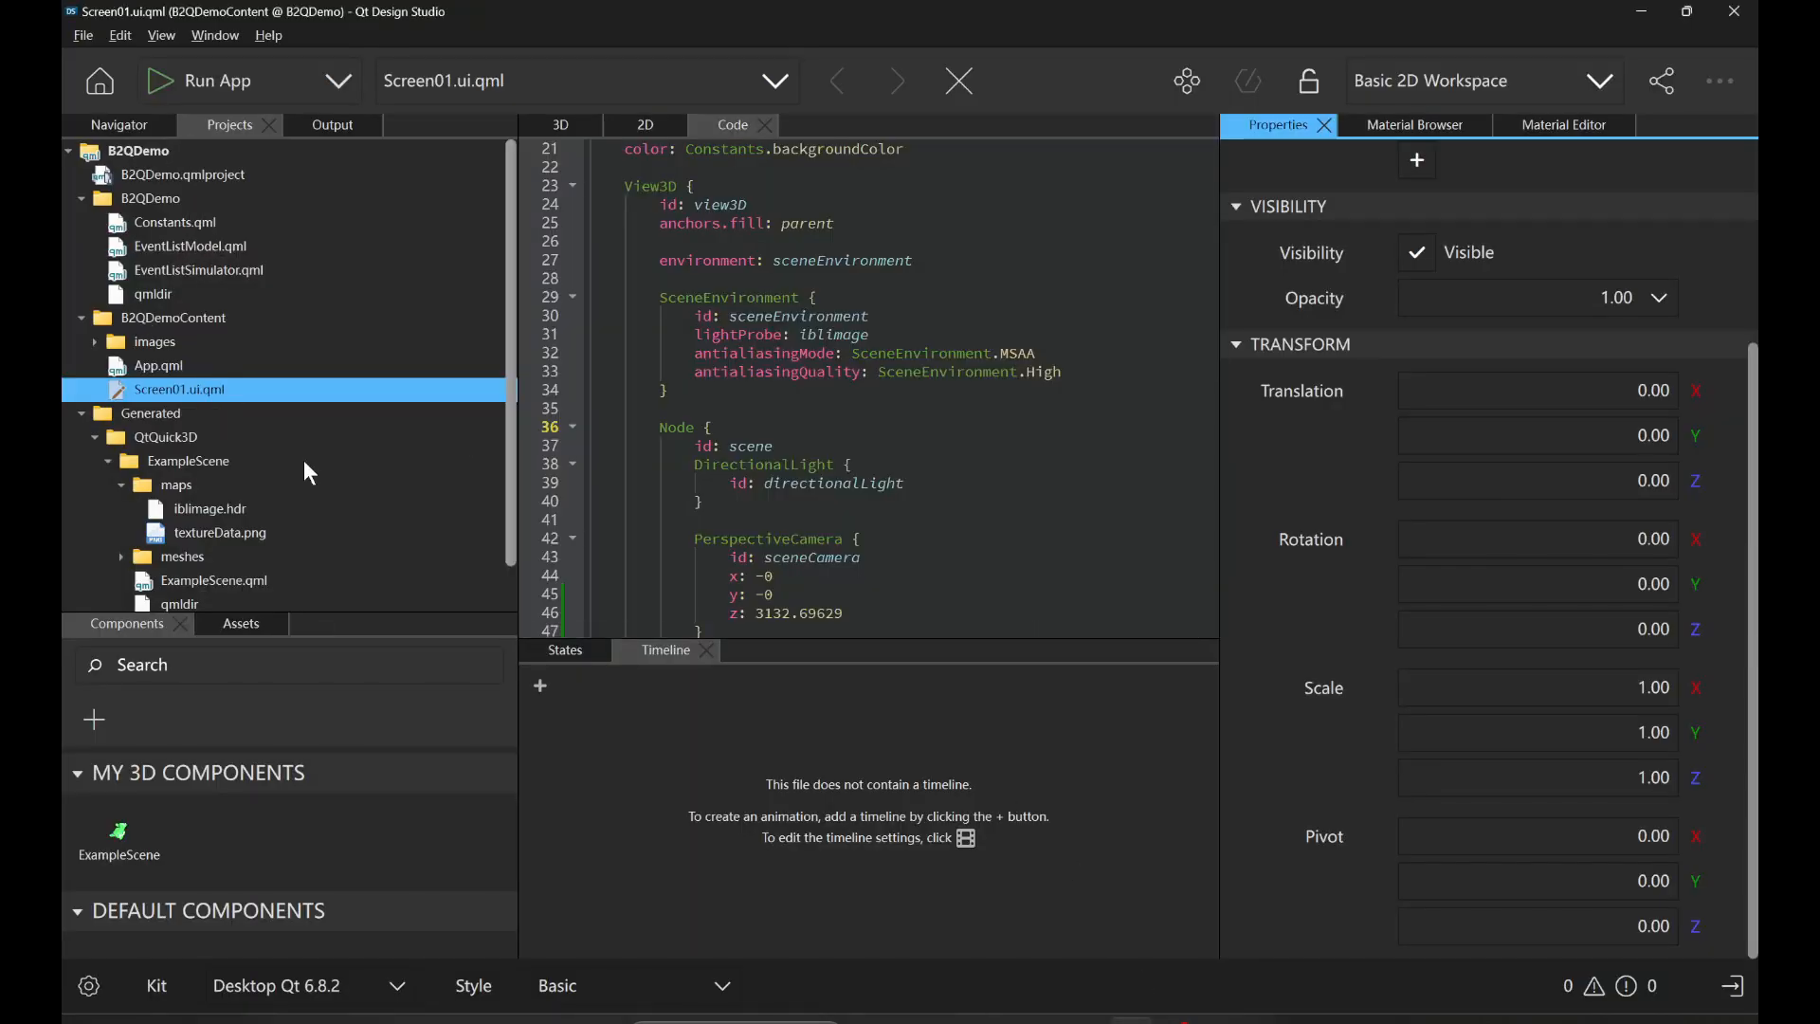
right_click(154, 368)
left_click(210, 405)
left_click(848, 367)
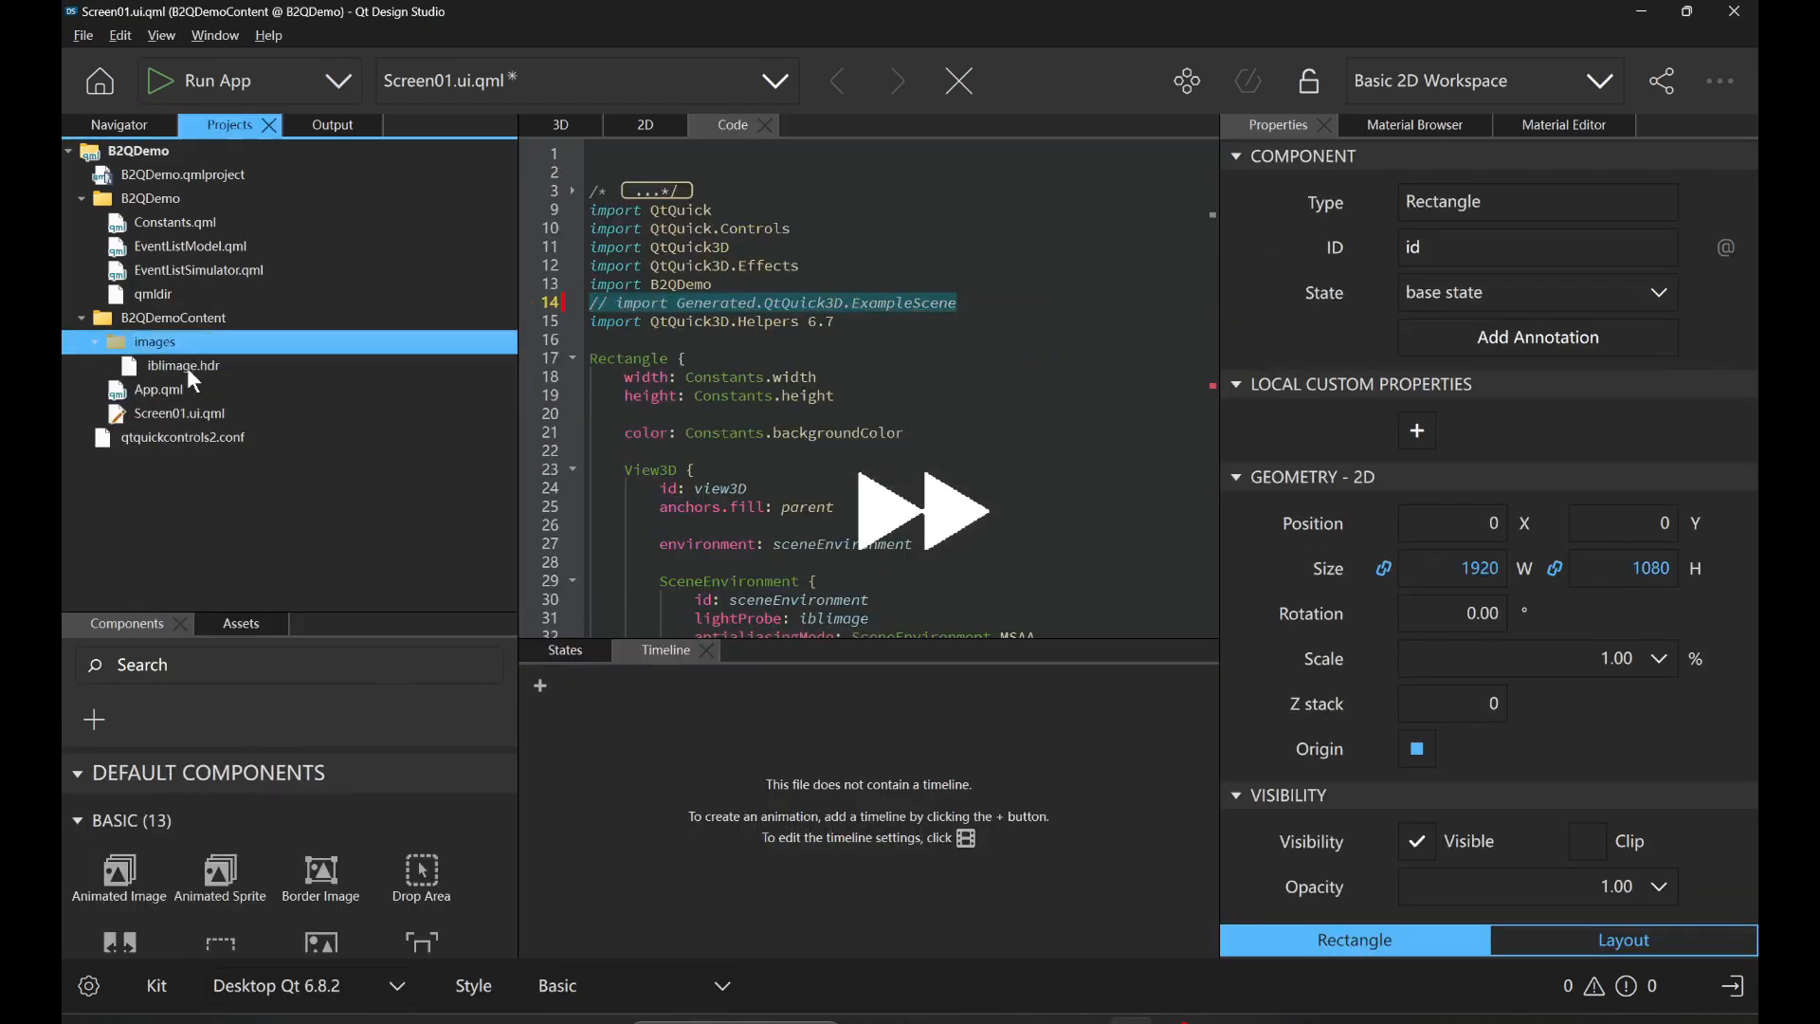
Delete iblimage.hdr and its images folder from B2QDemoContent.
right_click(187, 369)
left_click(244, 407)
key("shift+Delete")
key("Return")
left_click(1402, 317)
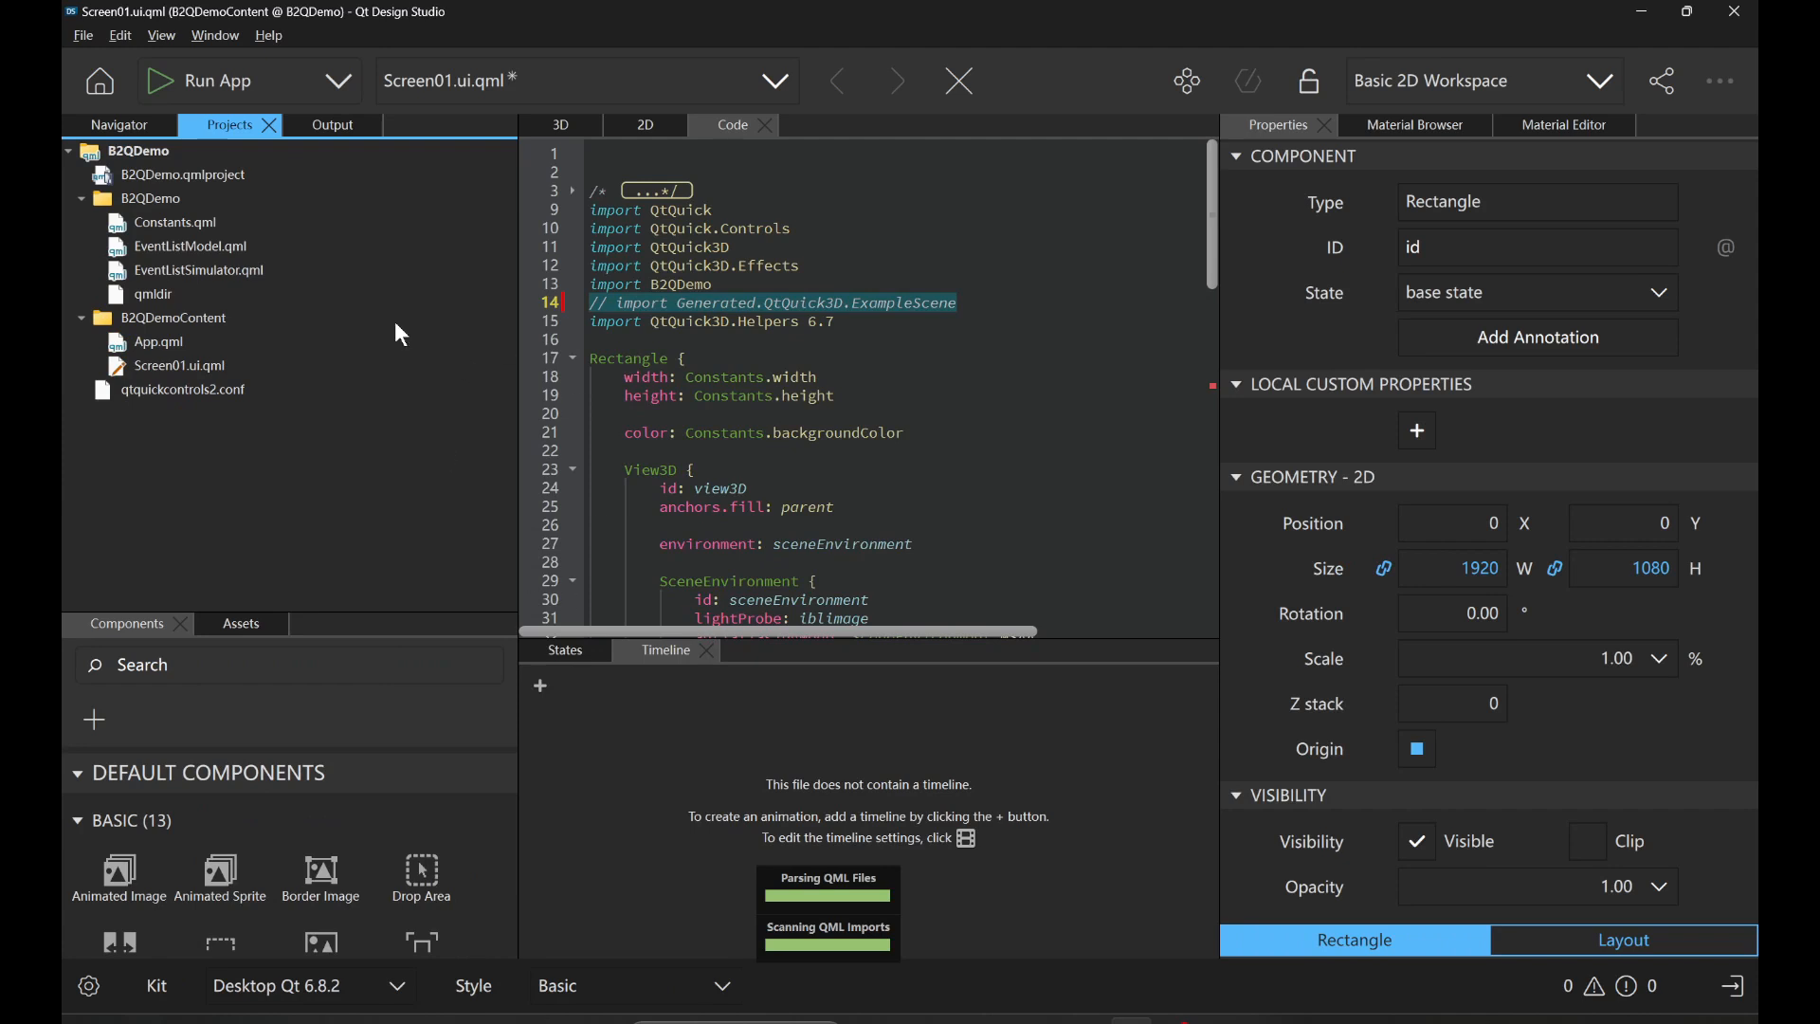
Return to Screen01.ui.qml's code and switch to the ExampleScene window in Blender.
left_click(886, 365)
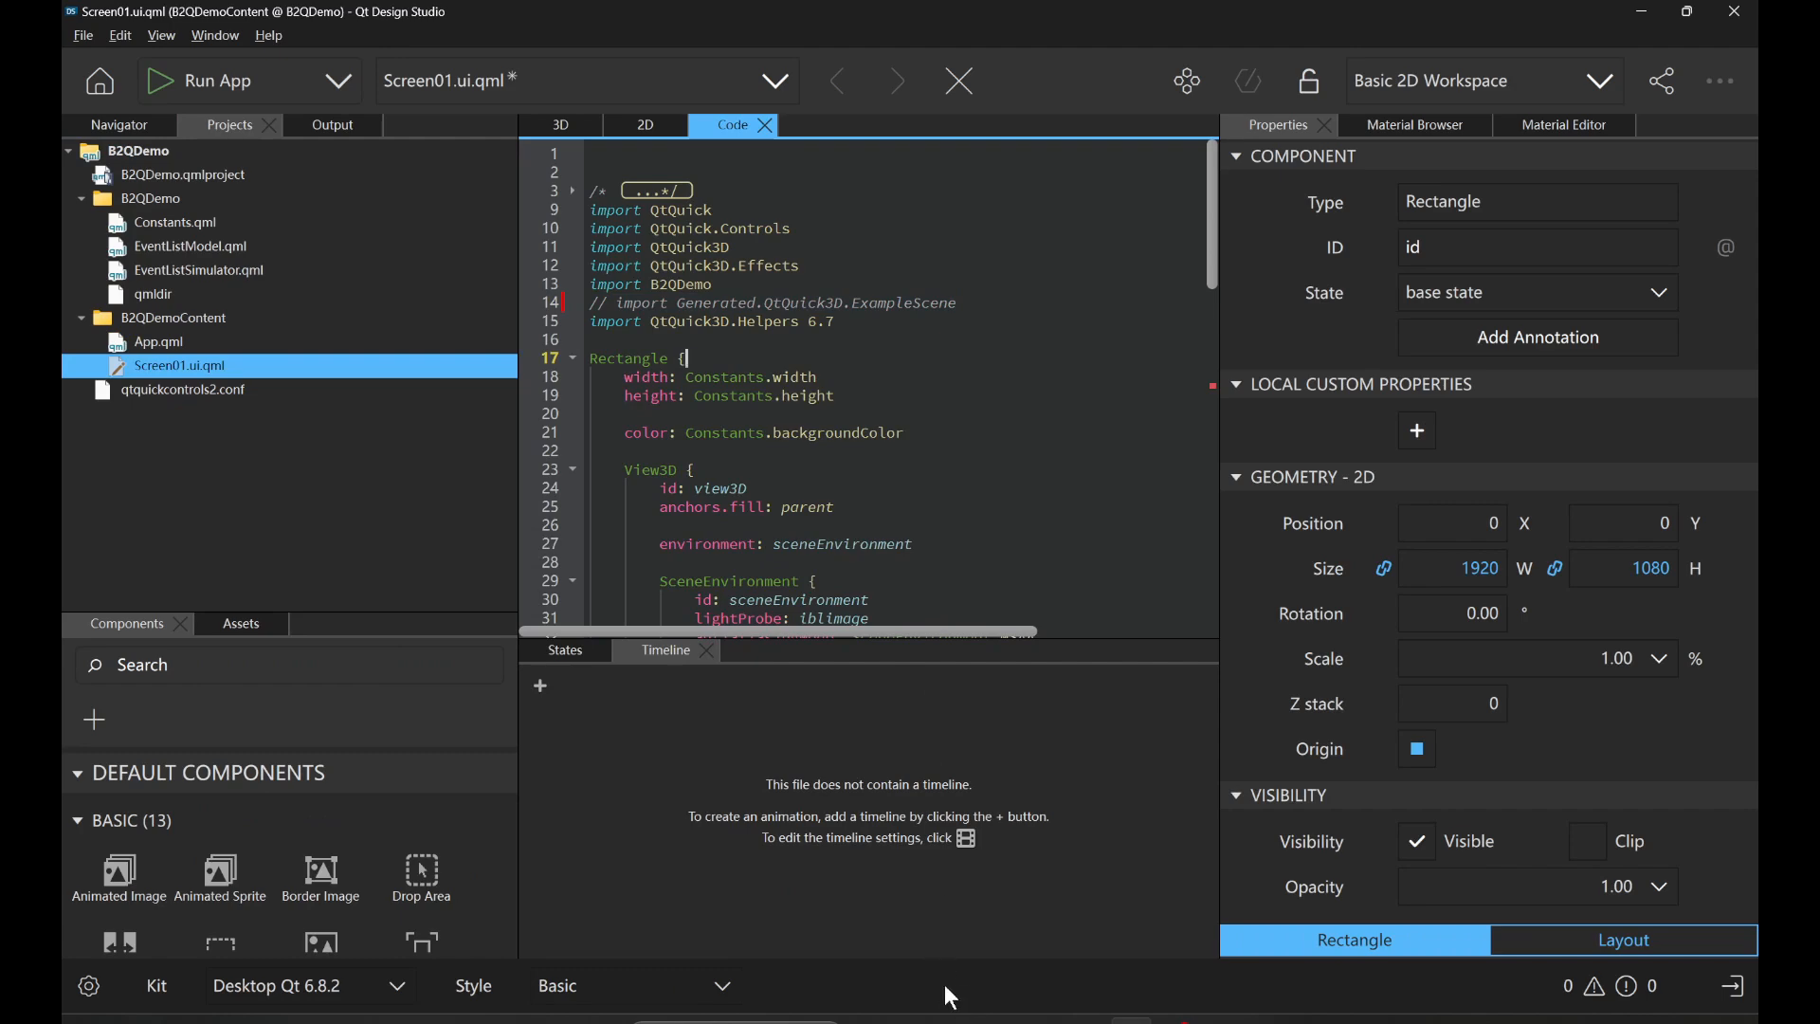
mouse_move(914, 1021)
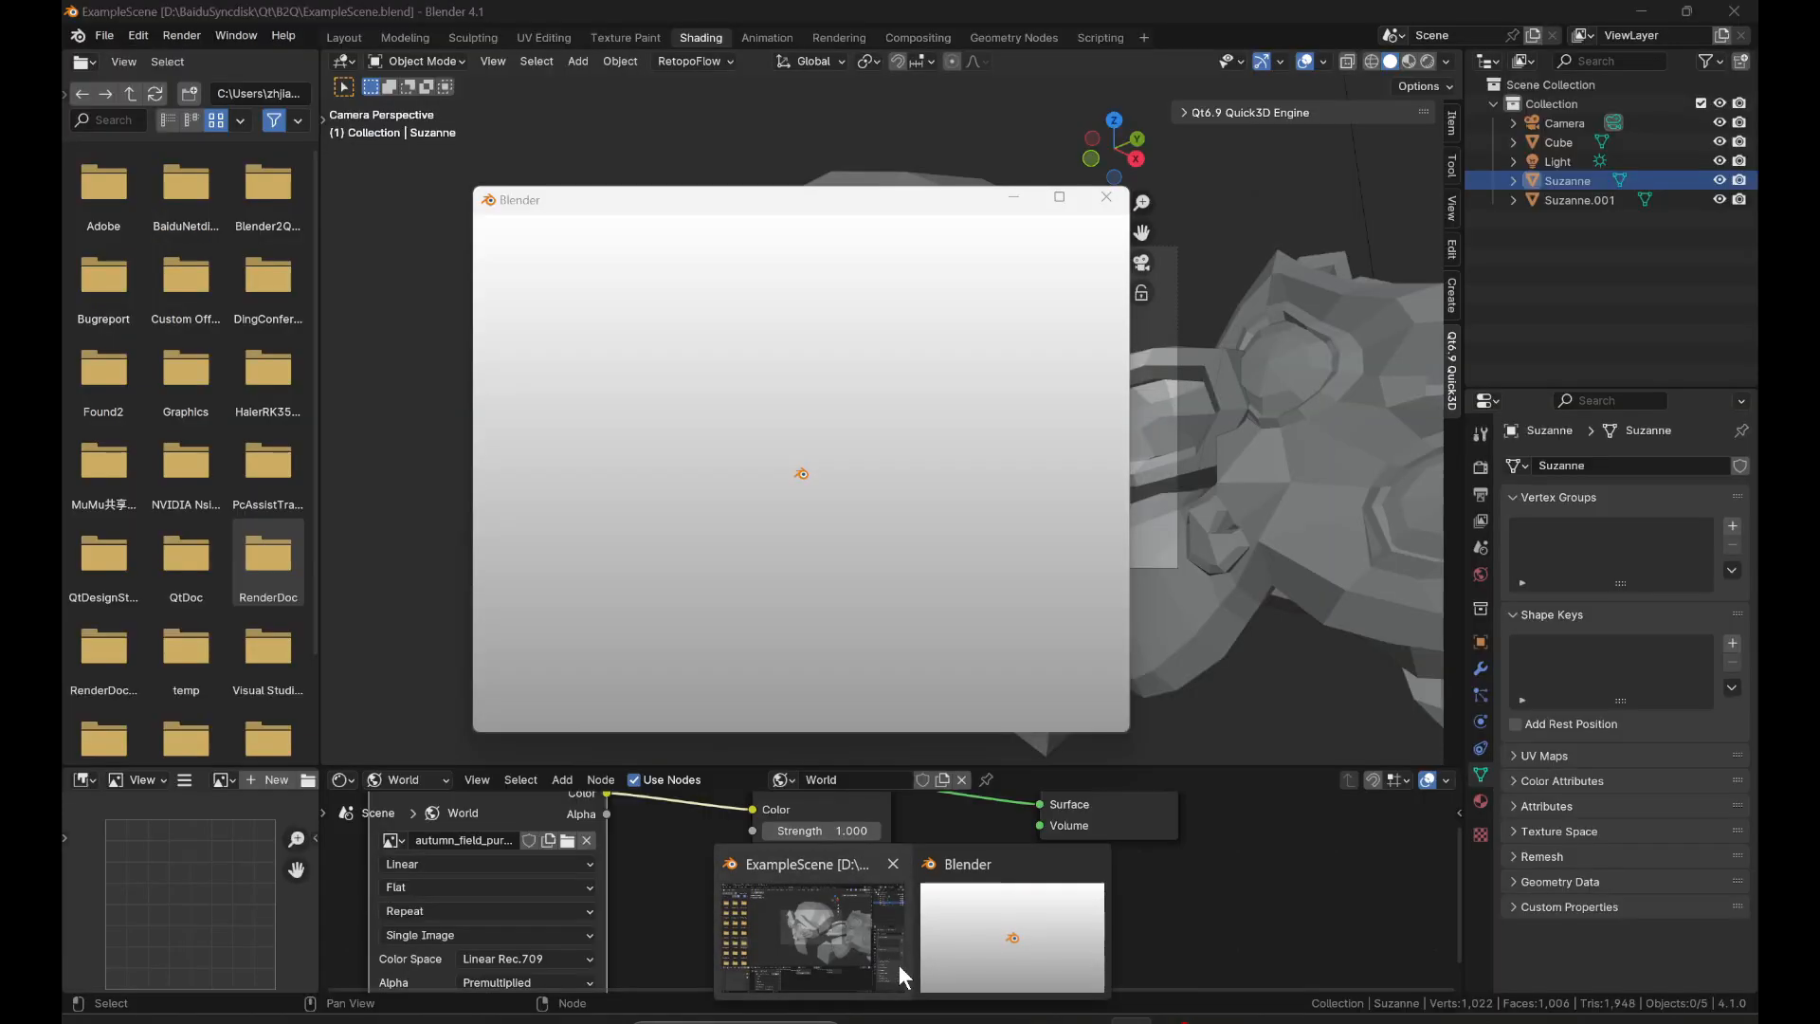
left_click(887, 938)
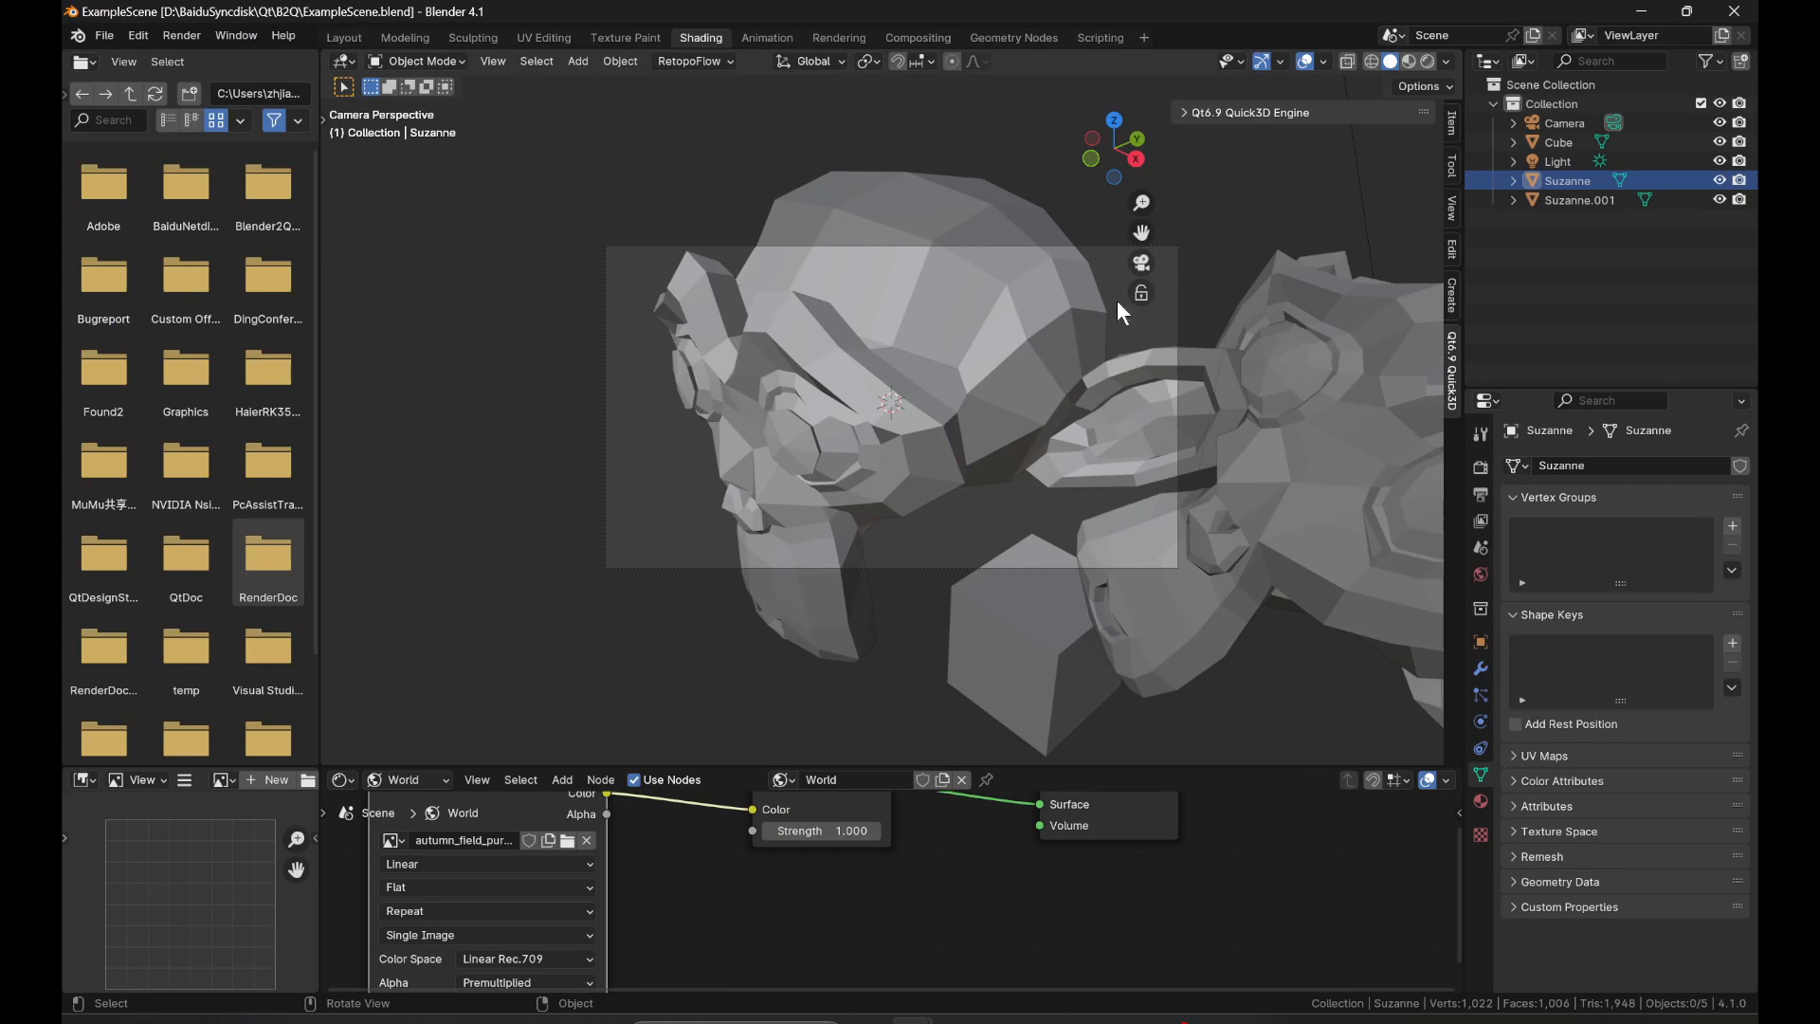
Export the scene as a glTF Embedded file named ExampleScene.gltf into the B2Q folder, limited to visible objects.
left_click(112, 28)
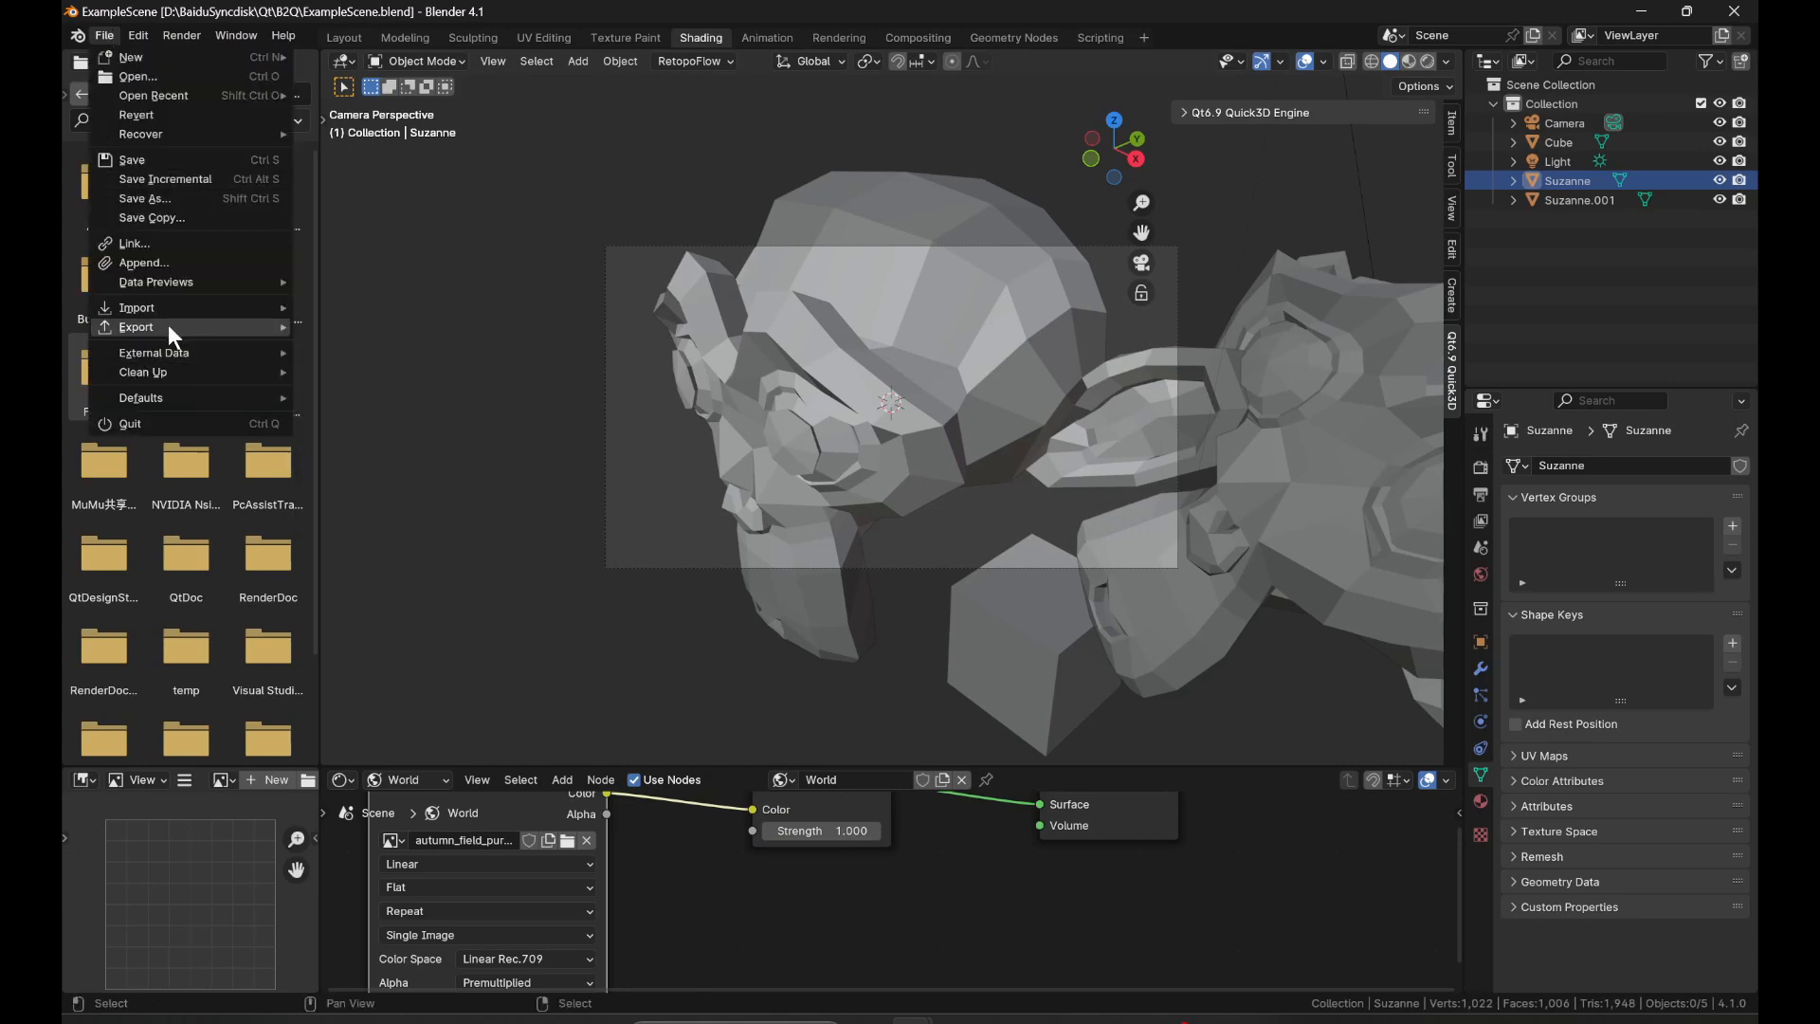
mouse_move(172, 324)
left_click(394, 537)
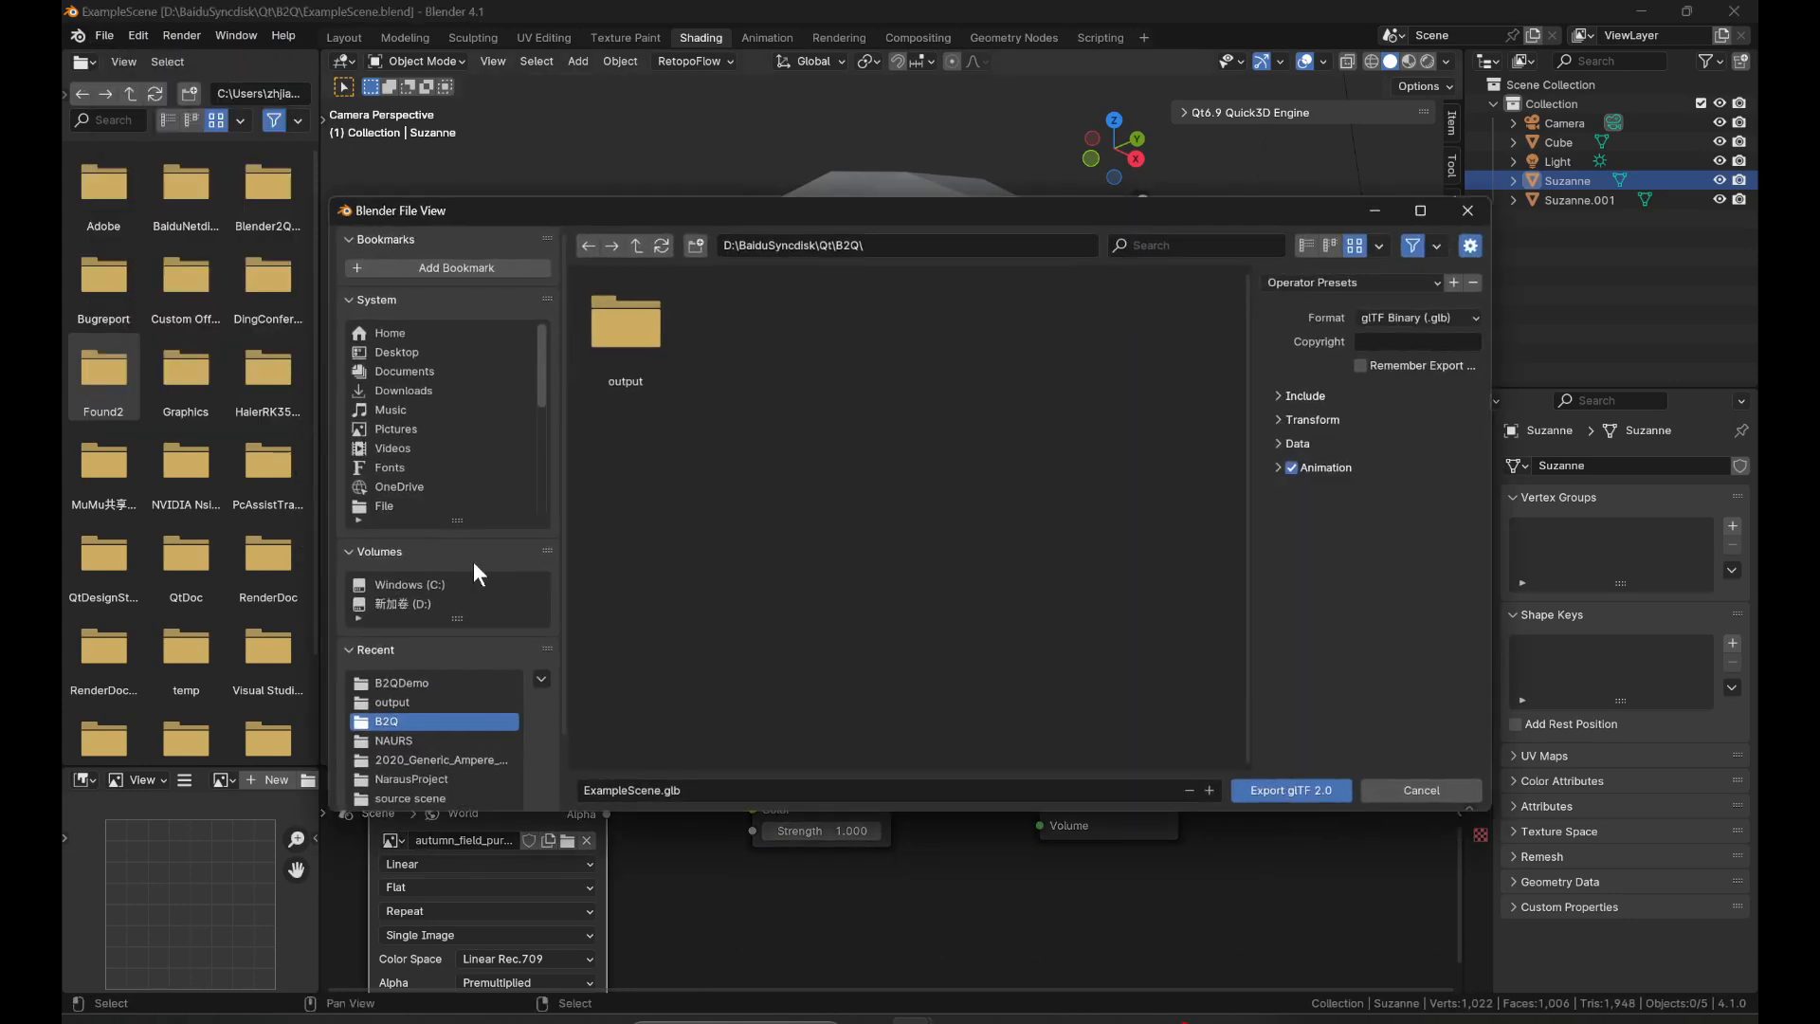
left_click(1439, 317)
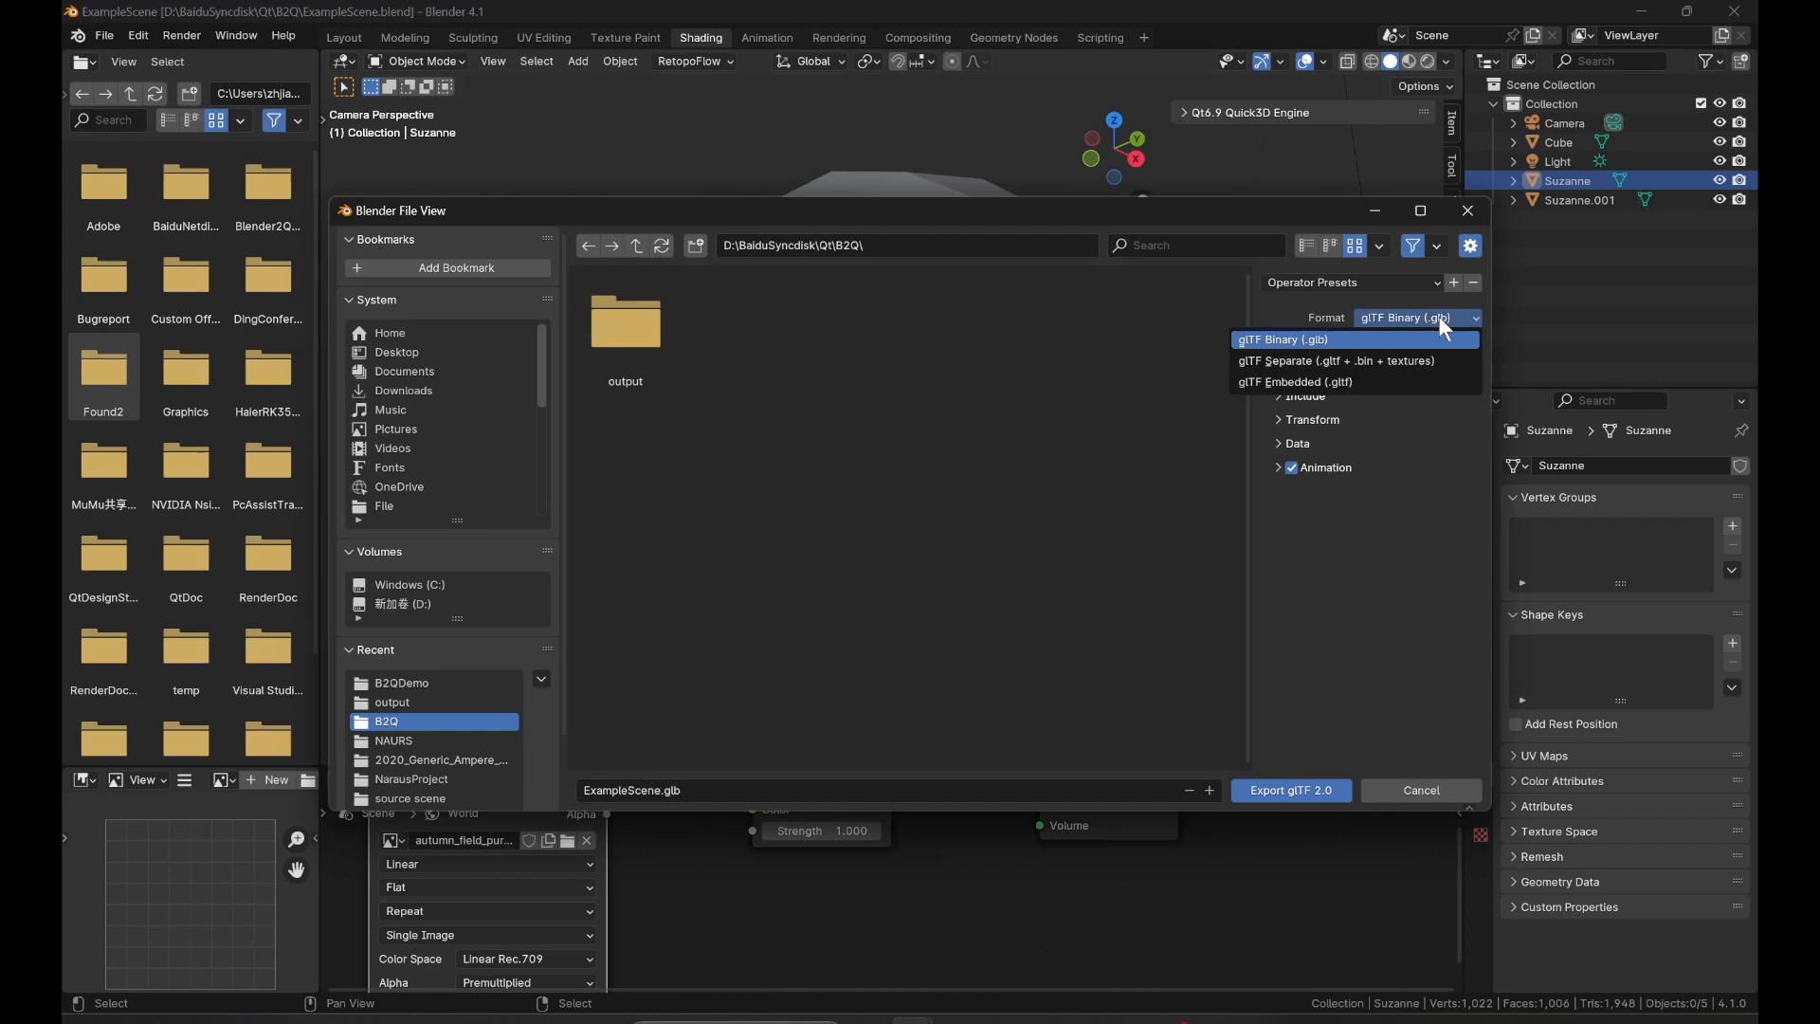
left_click(1390, 383)
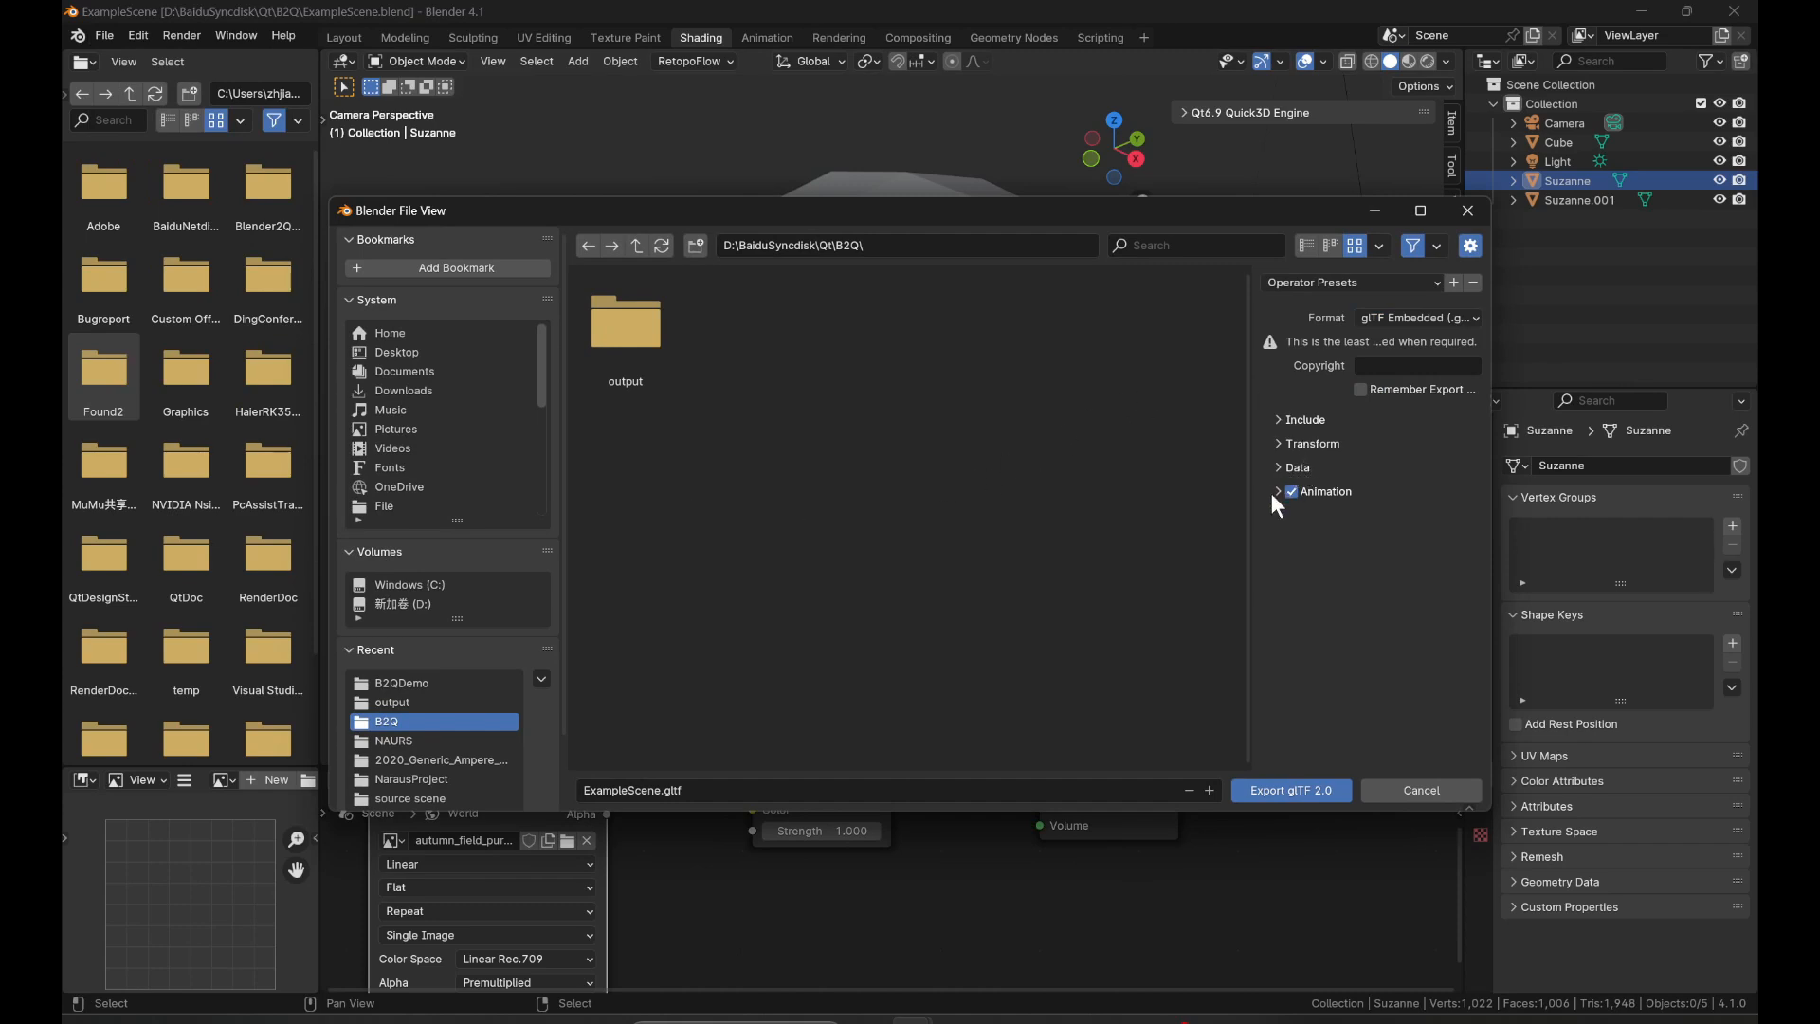
left_click(1283, 420)
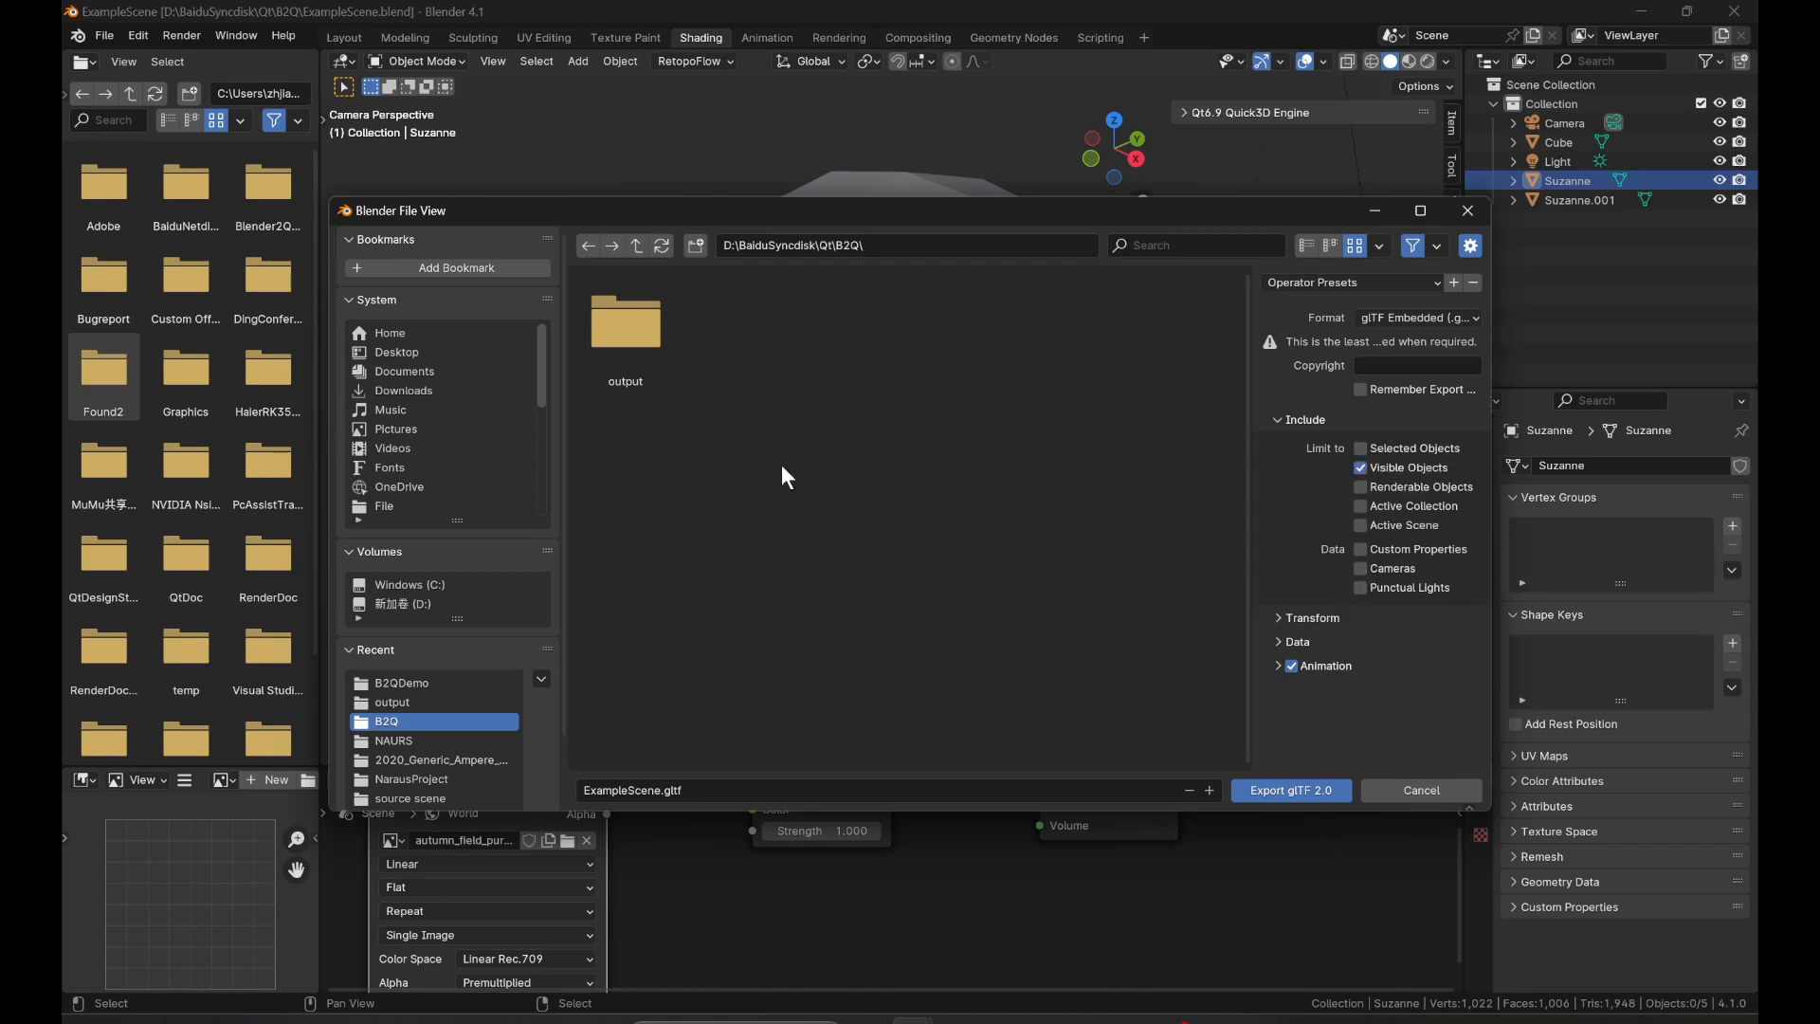
left_click(1286, 790)
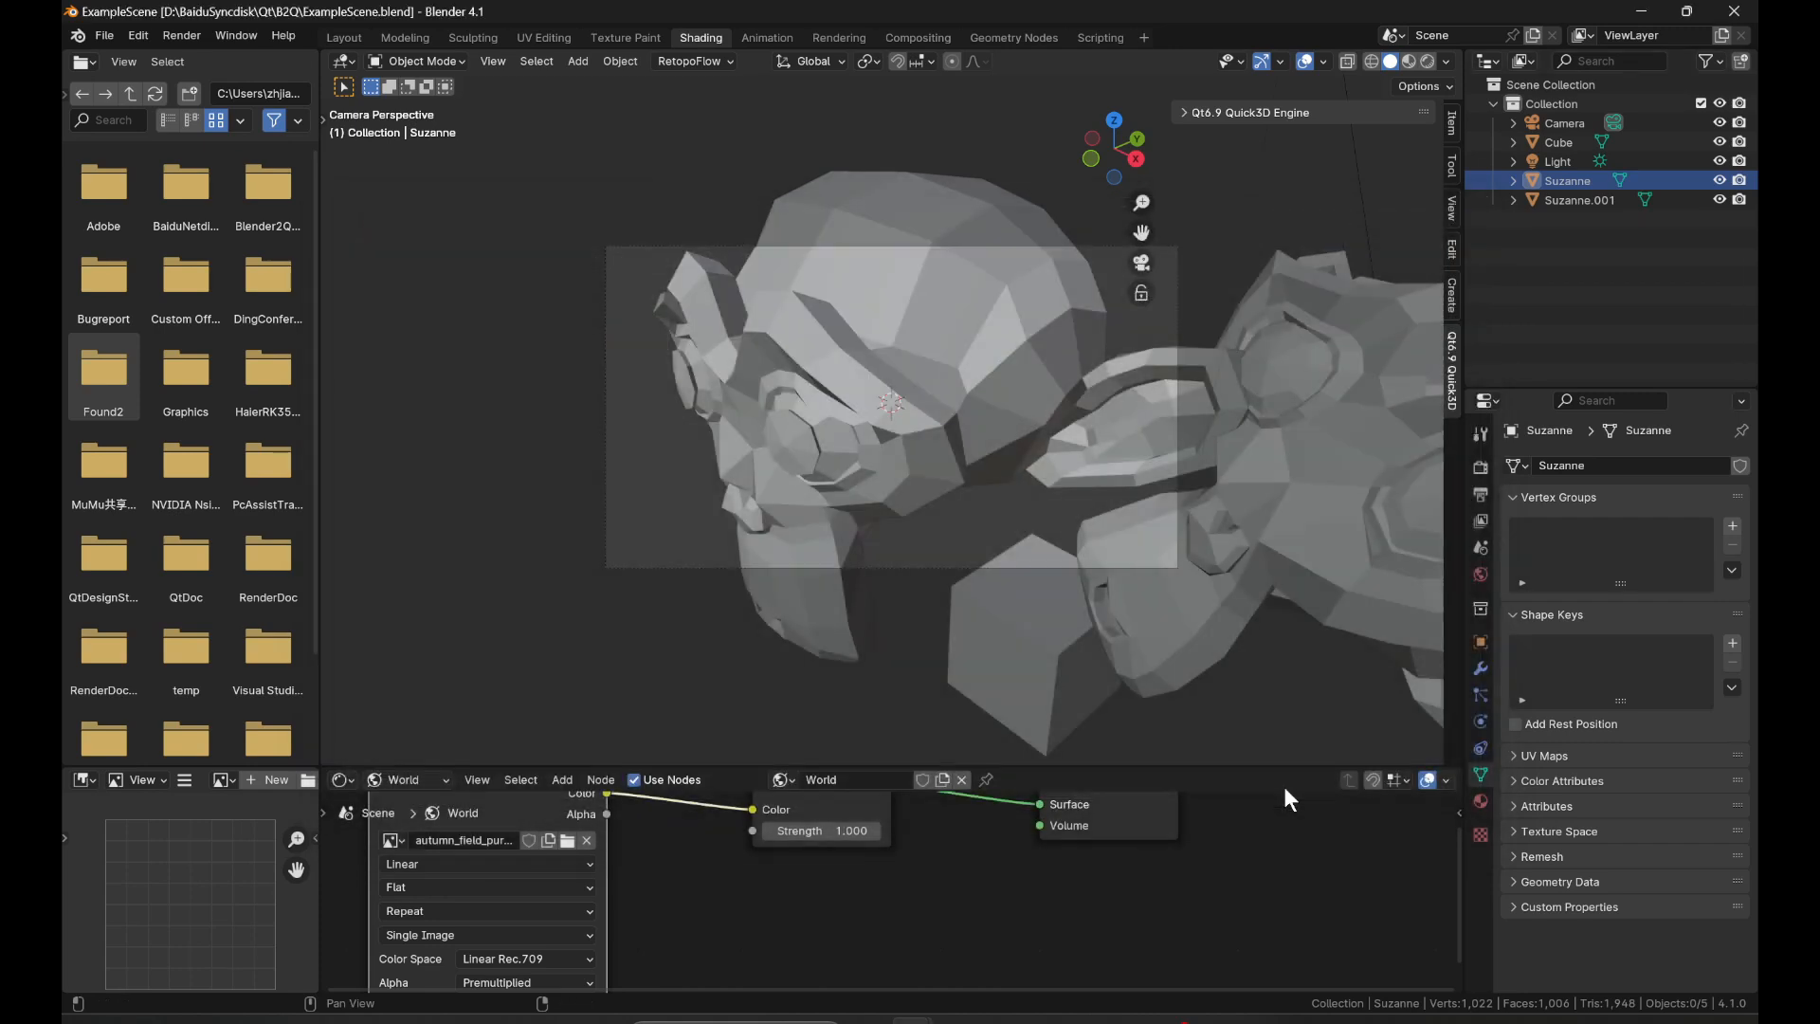
In File Explorer, go from the output folder to its parent B2Q folder and select ExampleScene.gltf.
mouse_move(999, 1019)
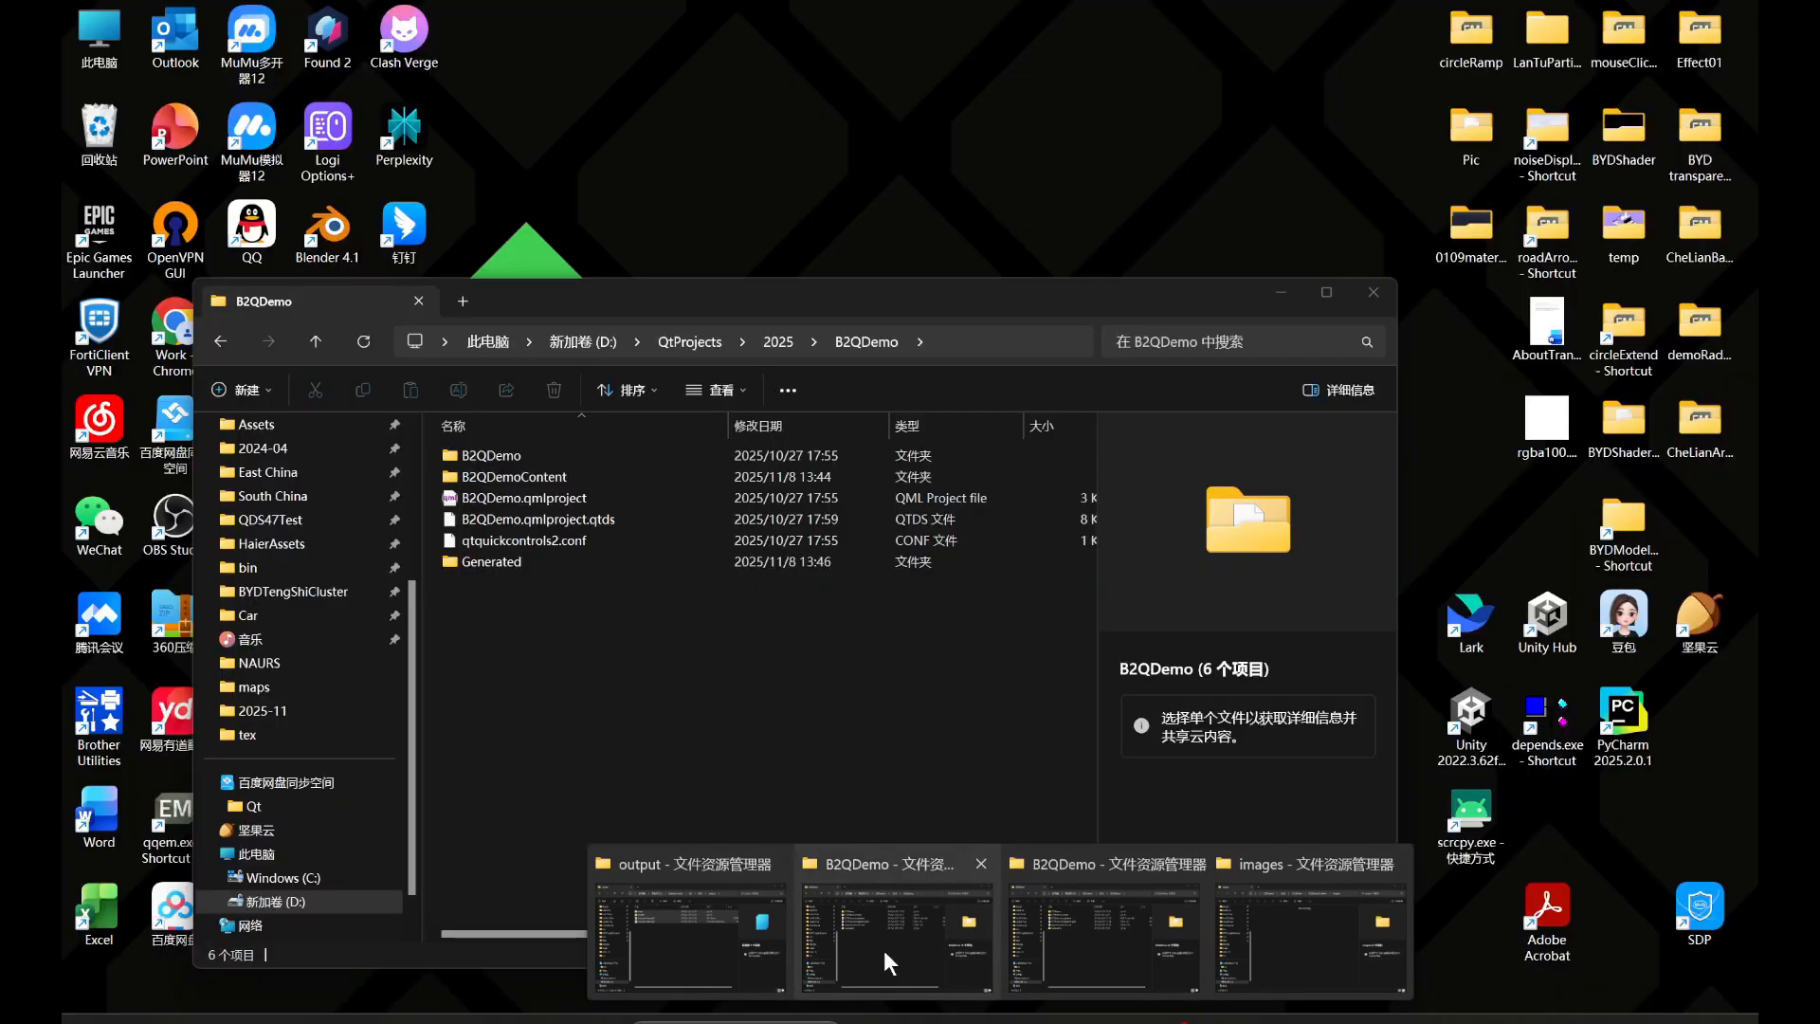
left_click(770, 943)
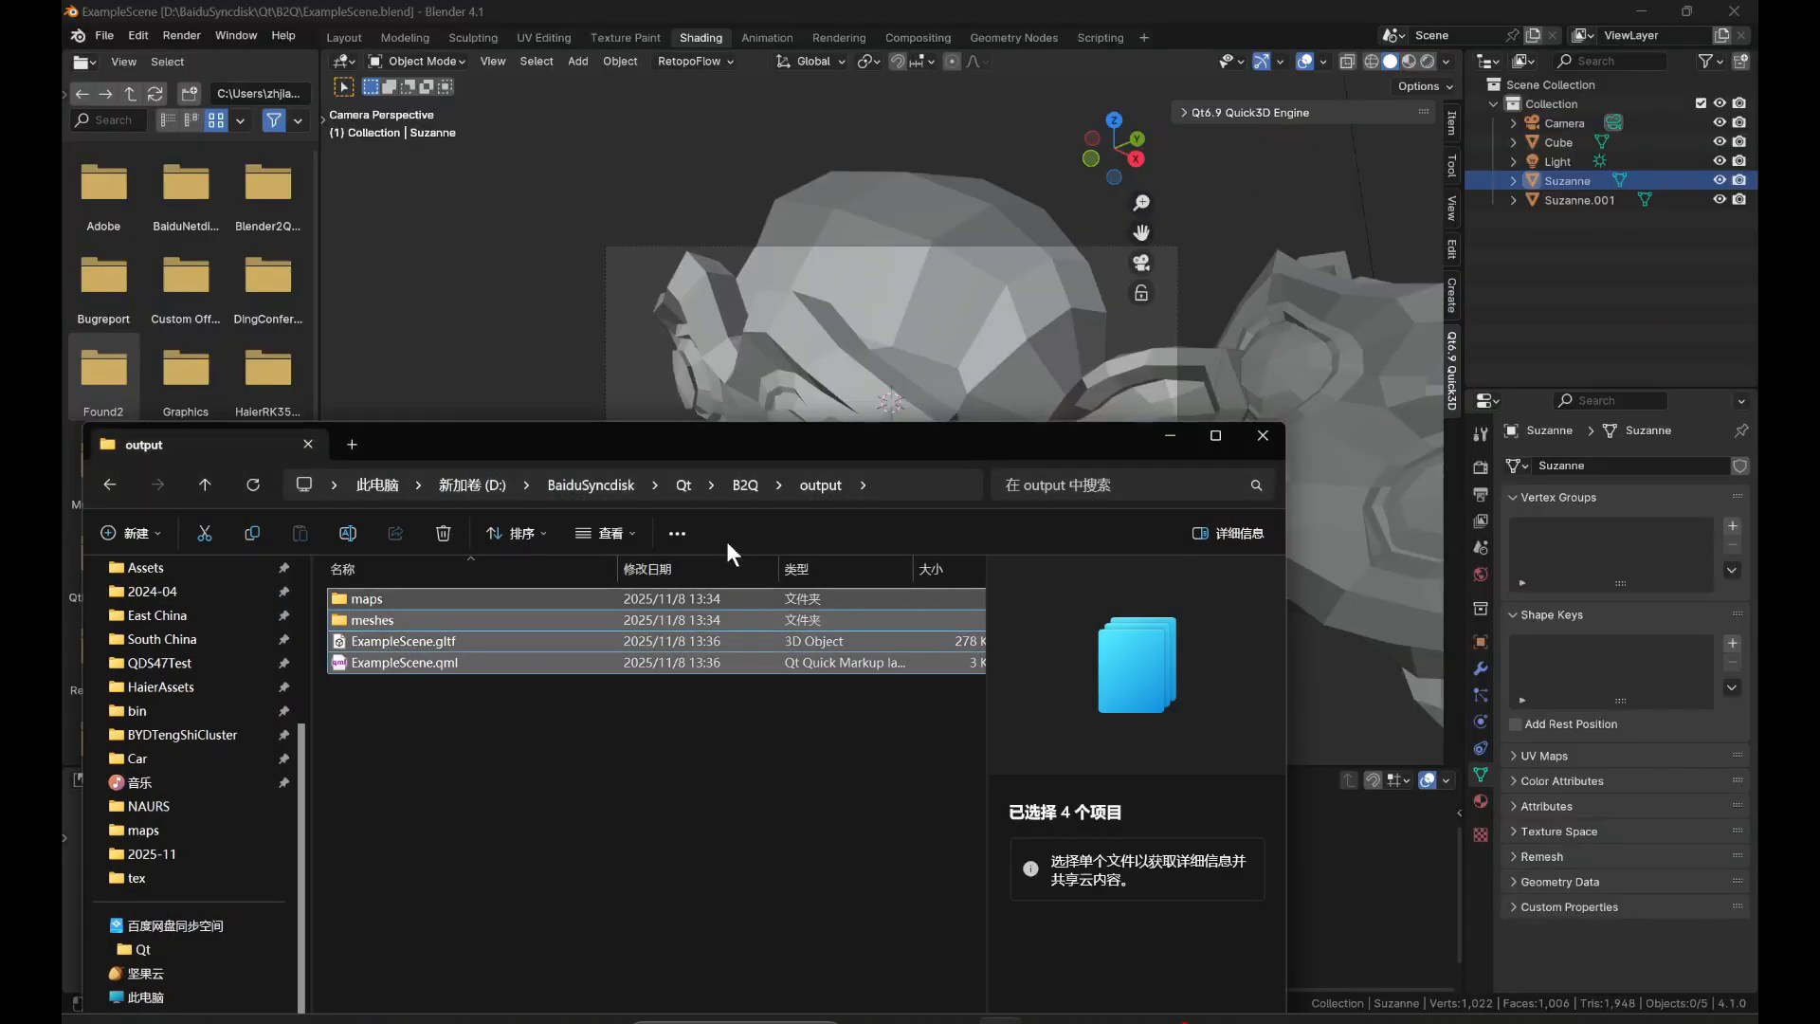
left_click(741, 481)
left_click(826, 618)
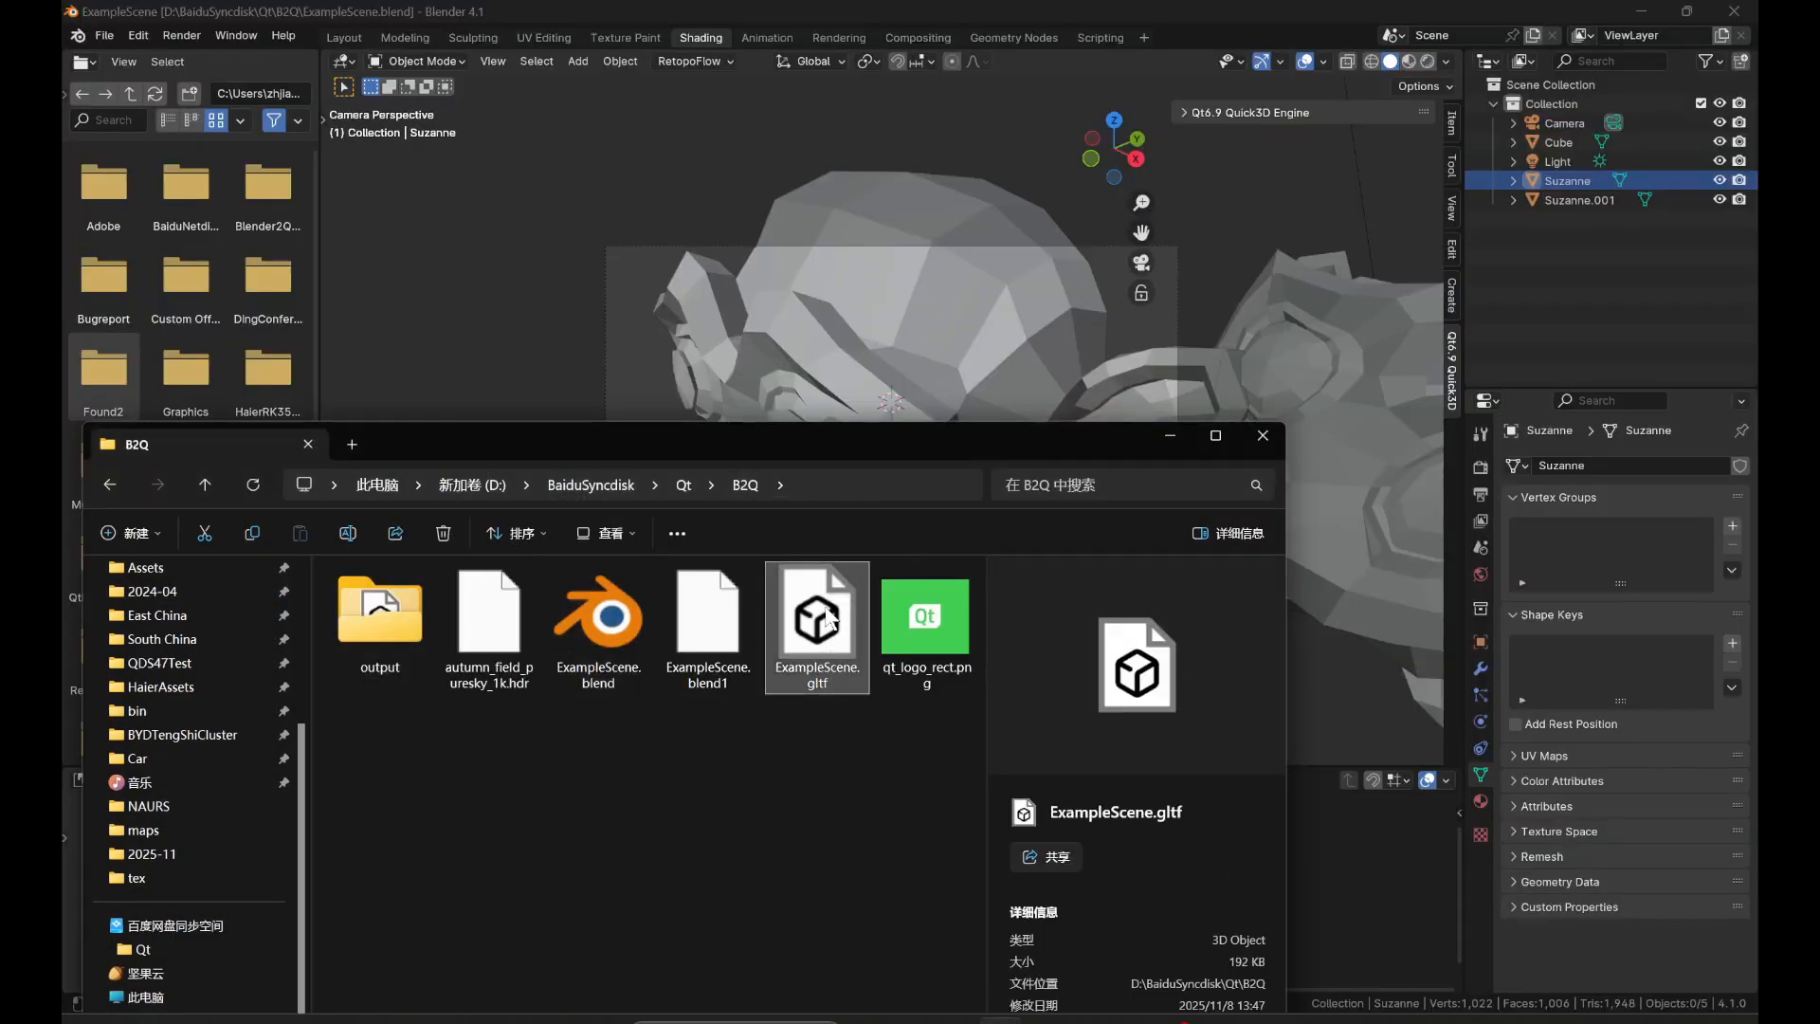
left_click_drag(914, 448, 1277, 302)
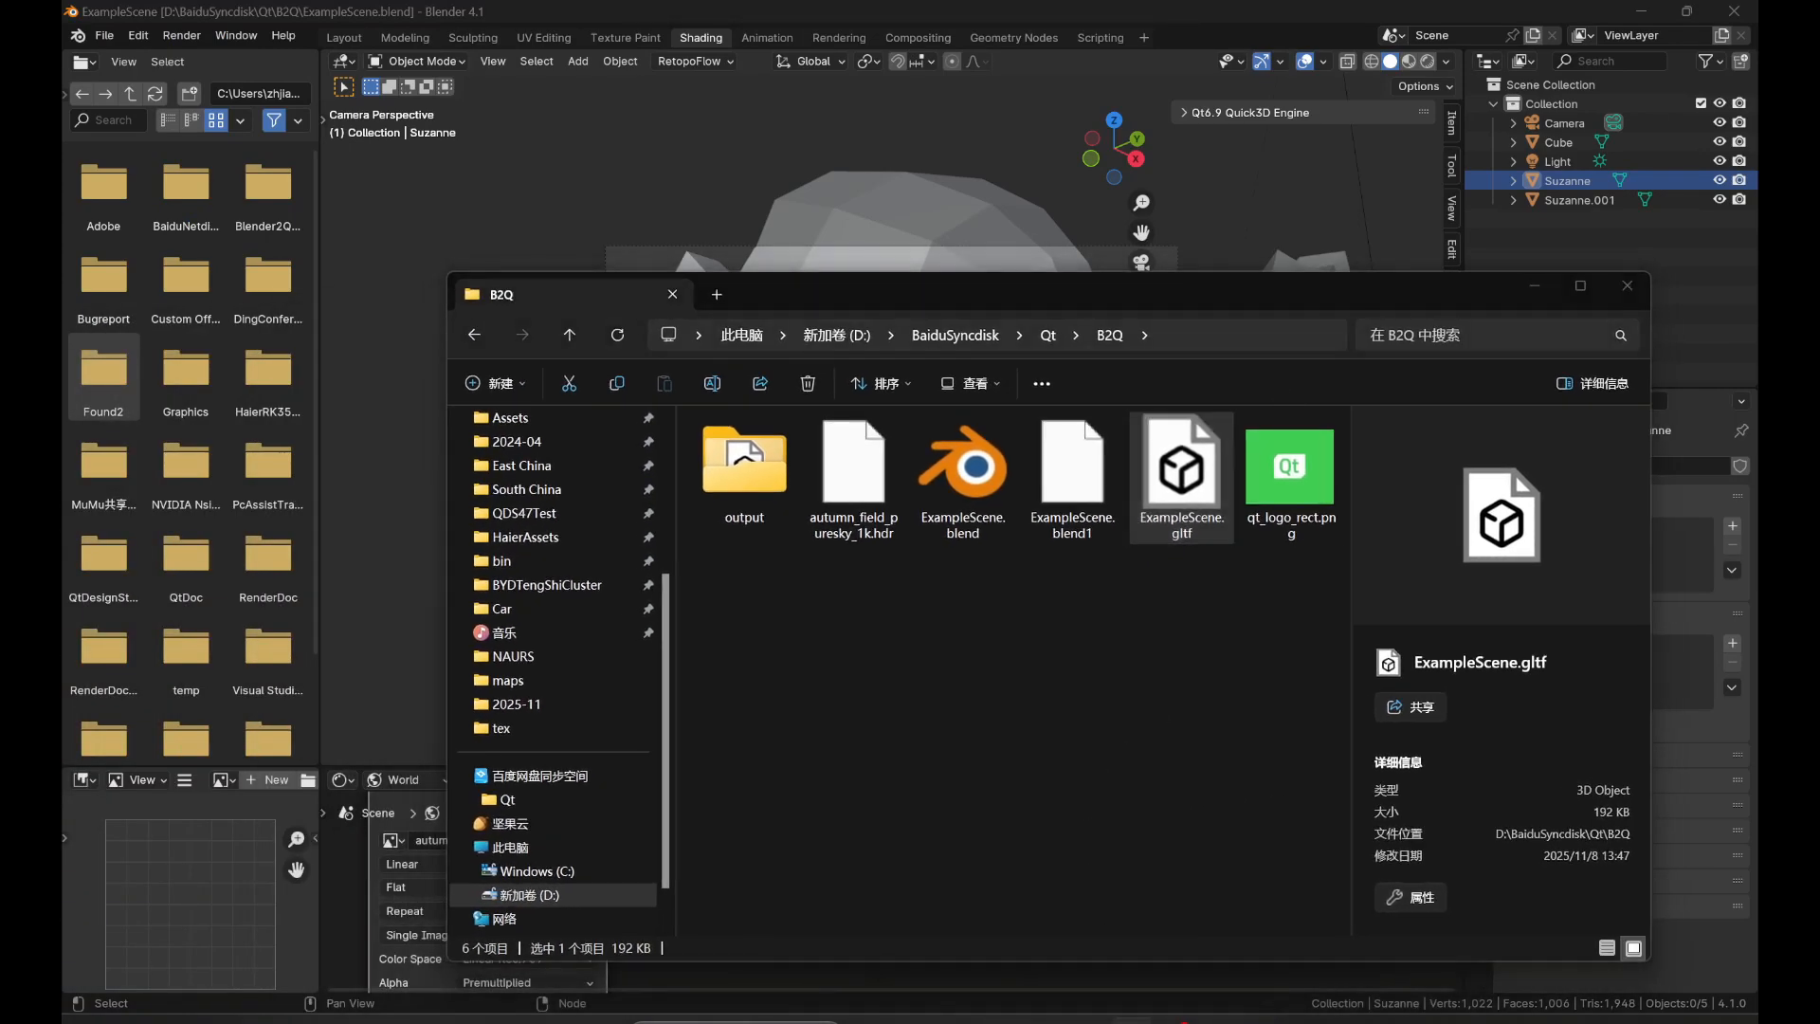
Switch to Qt Design Studio and review Screen01.ui.qml's component tree, 3D view and code.
left_click(1125, 1019)
left_click(128, 124)
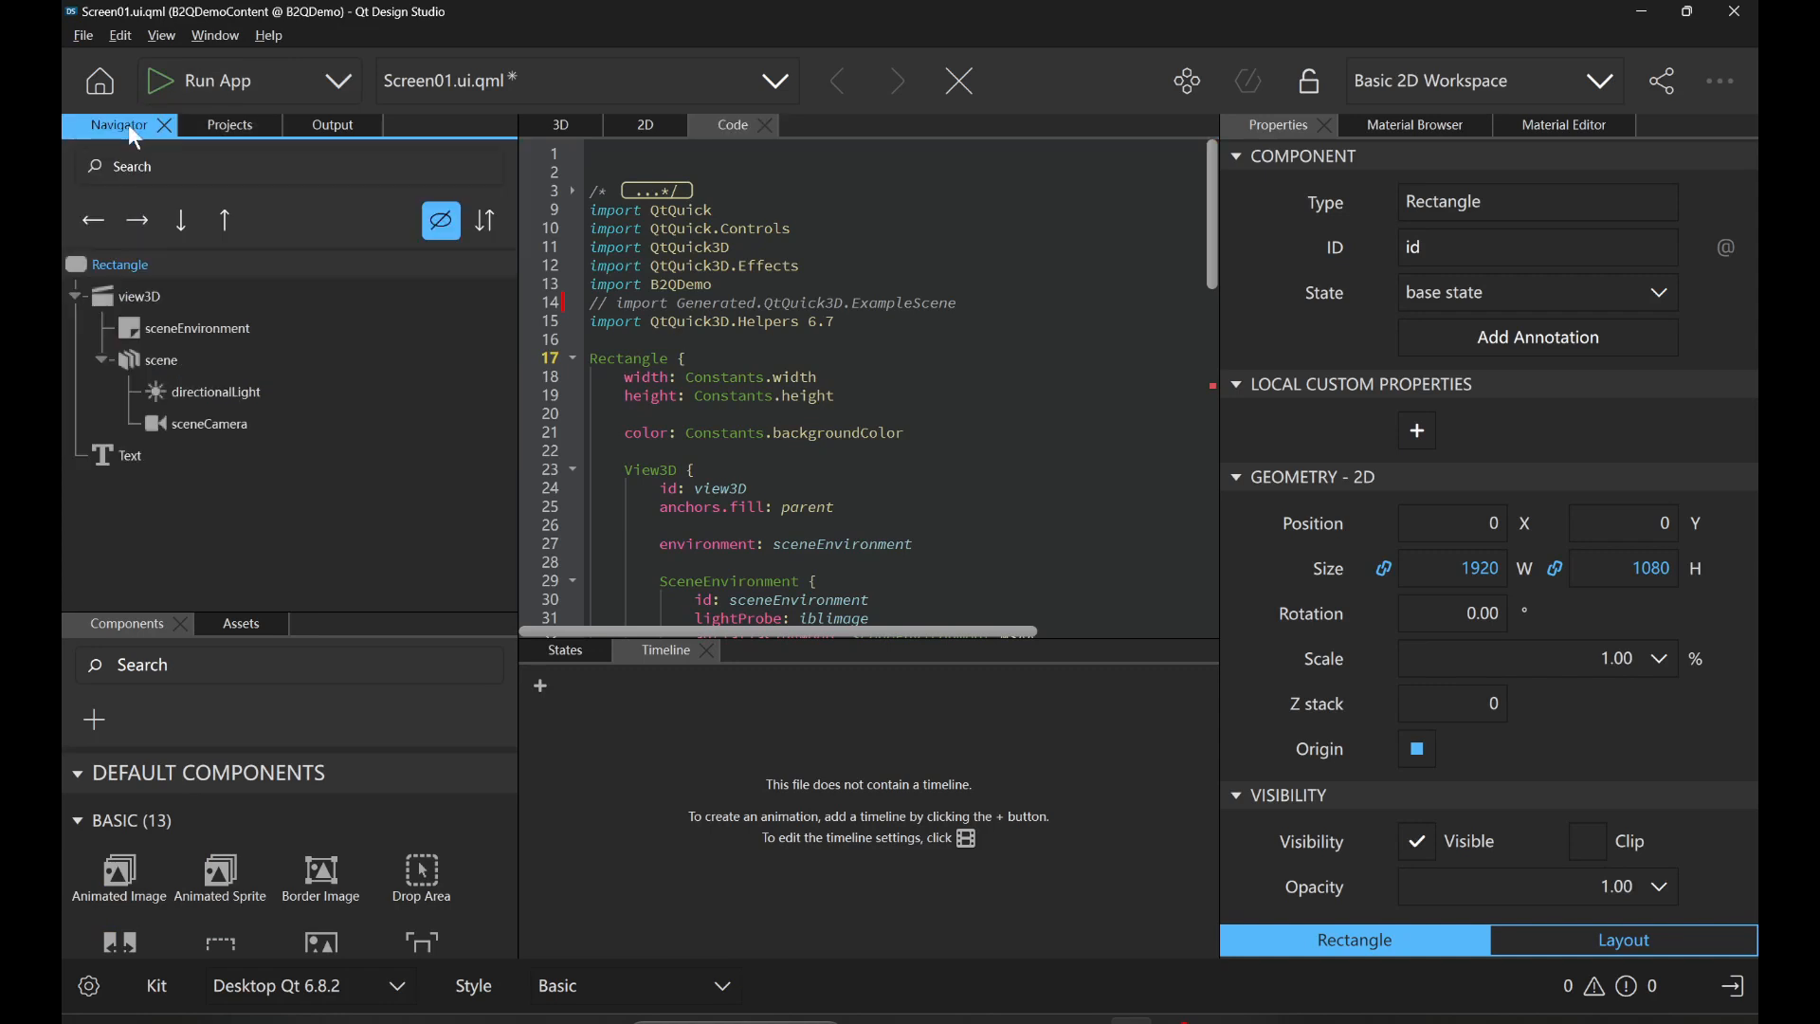
left_click(331, 124)
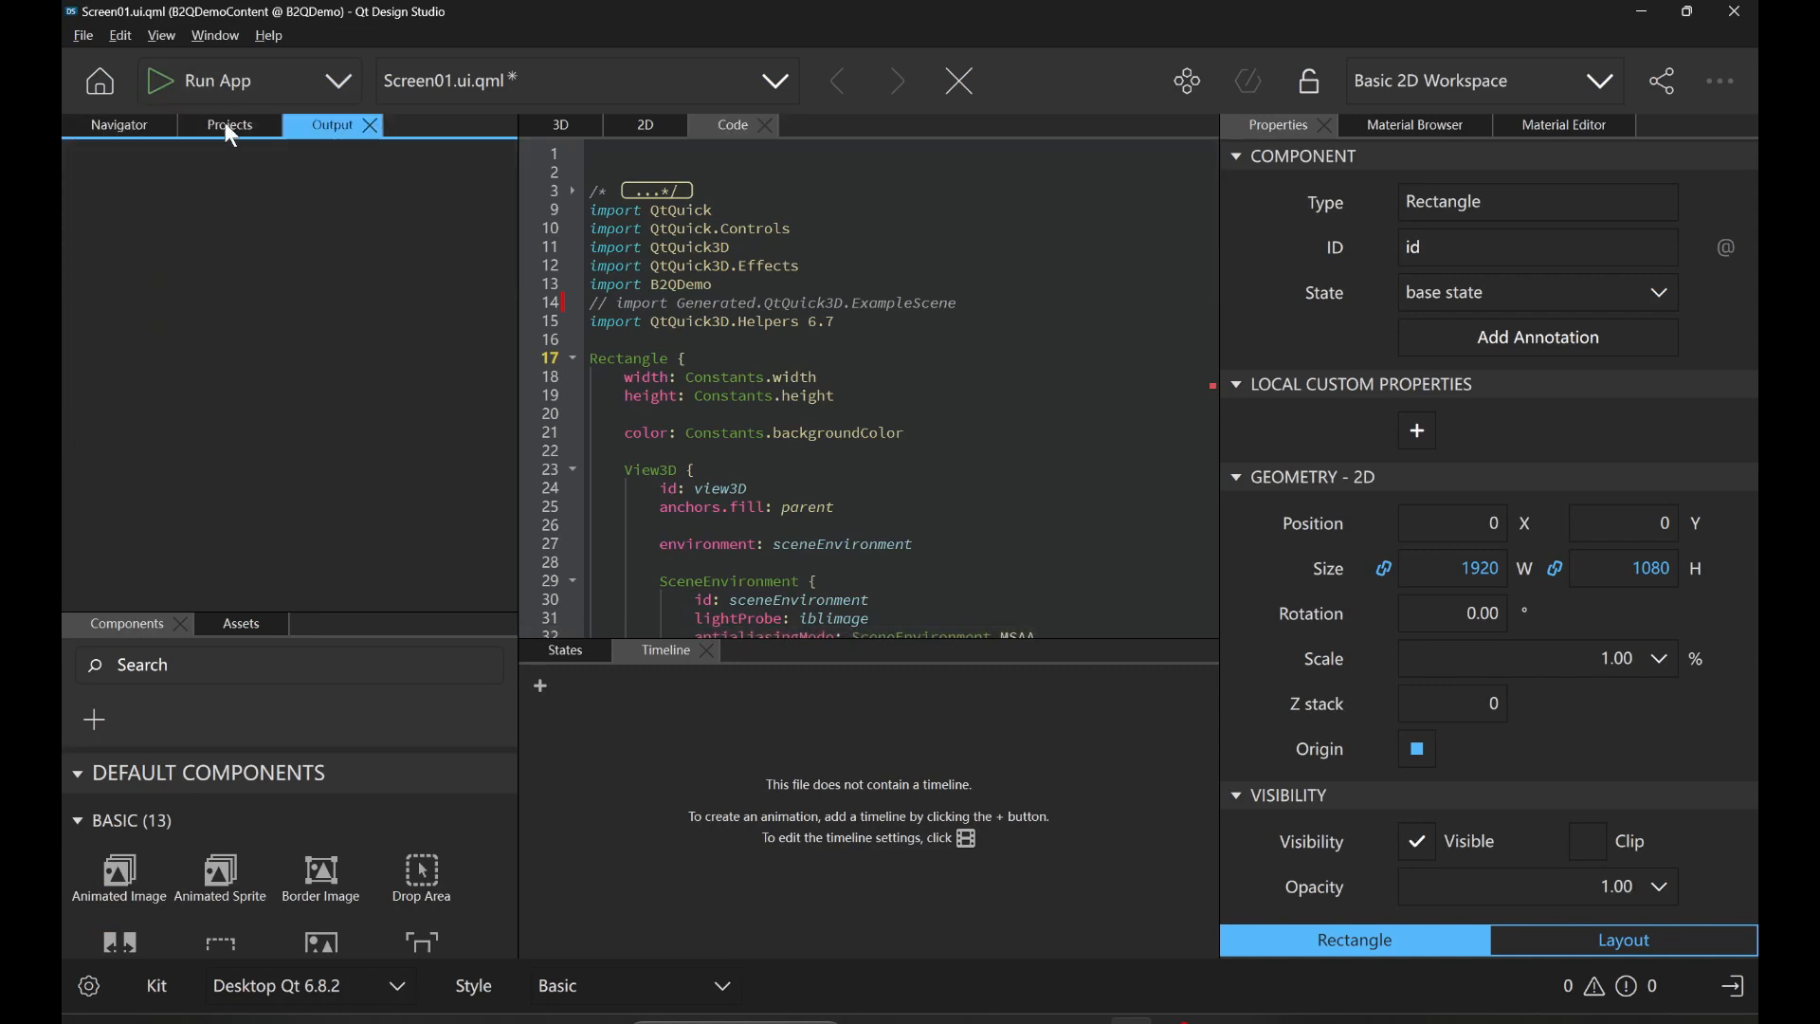
left_click(127, 122)
left_click(569, 126)
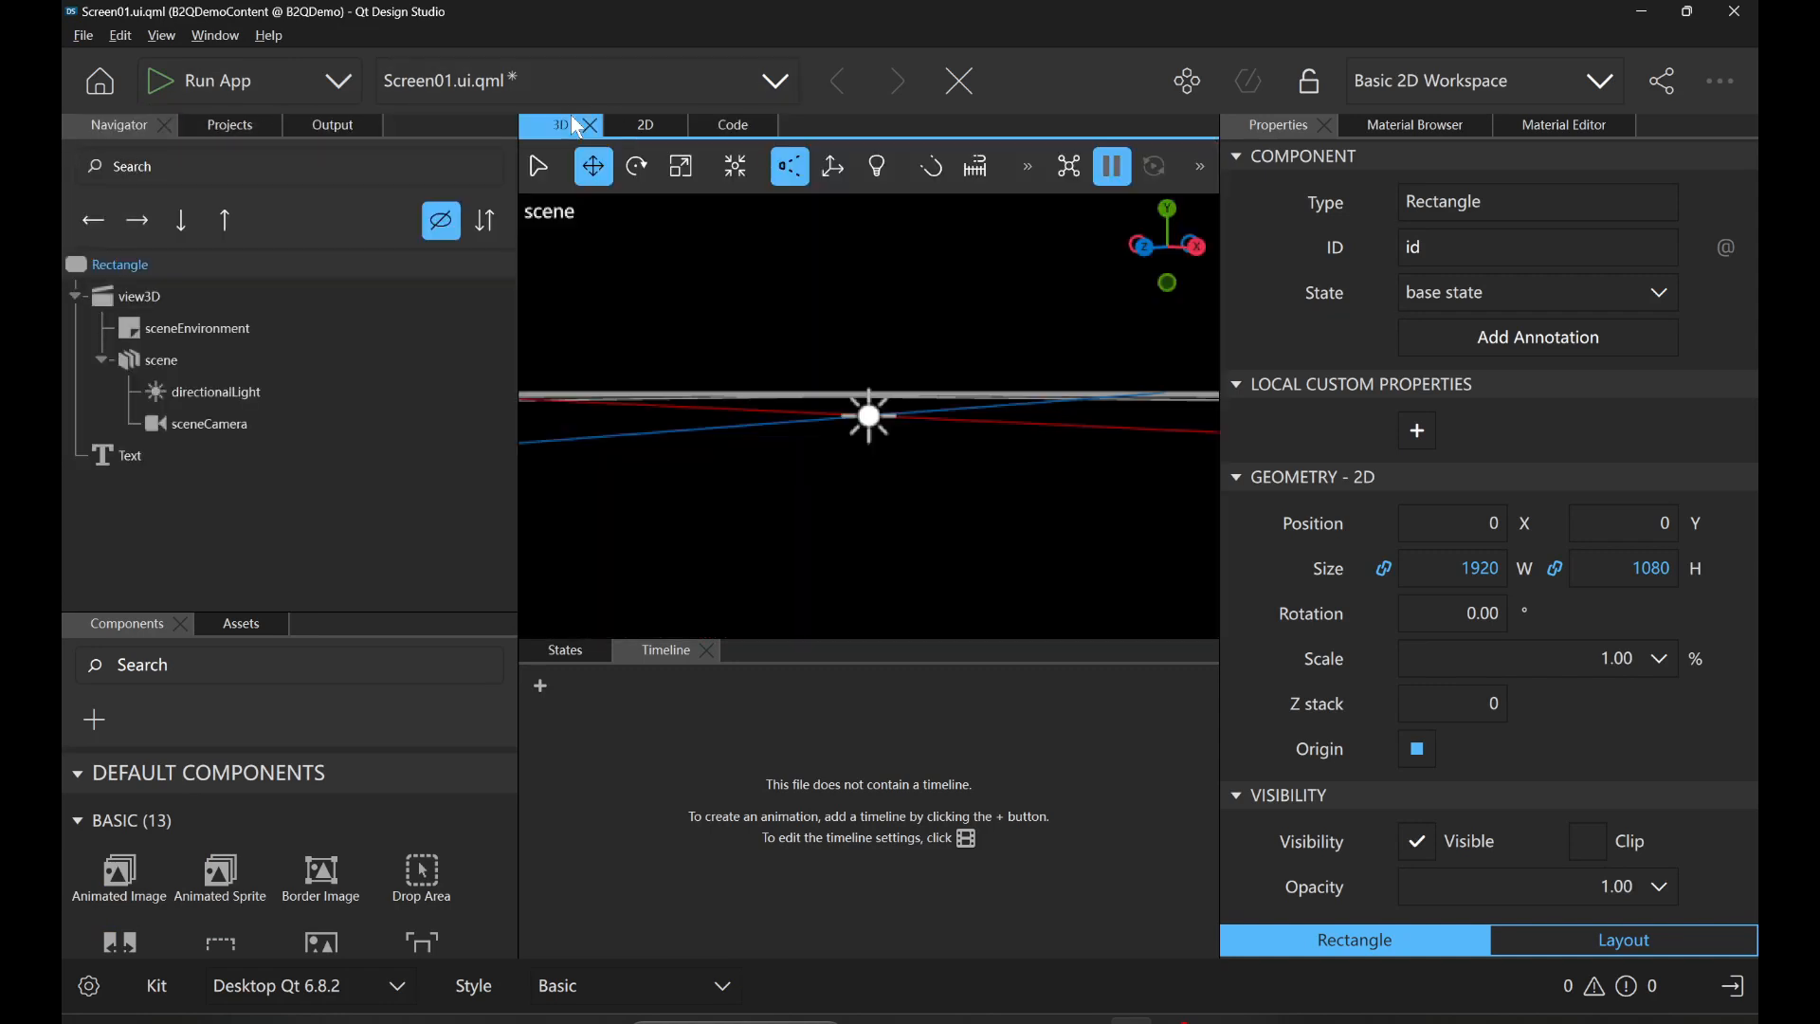
left_click(713, 125)
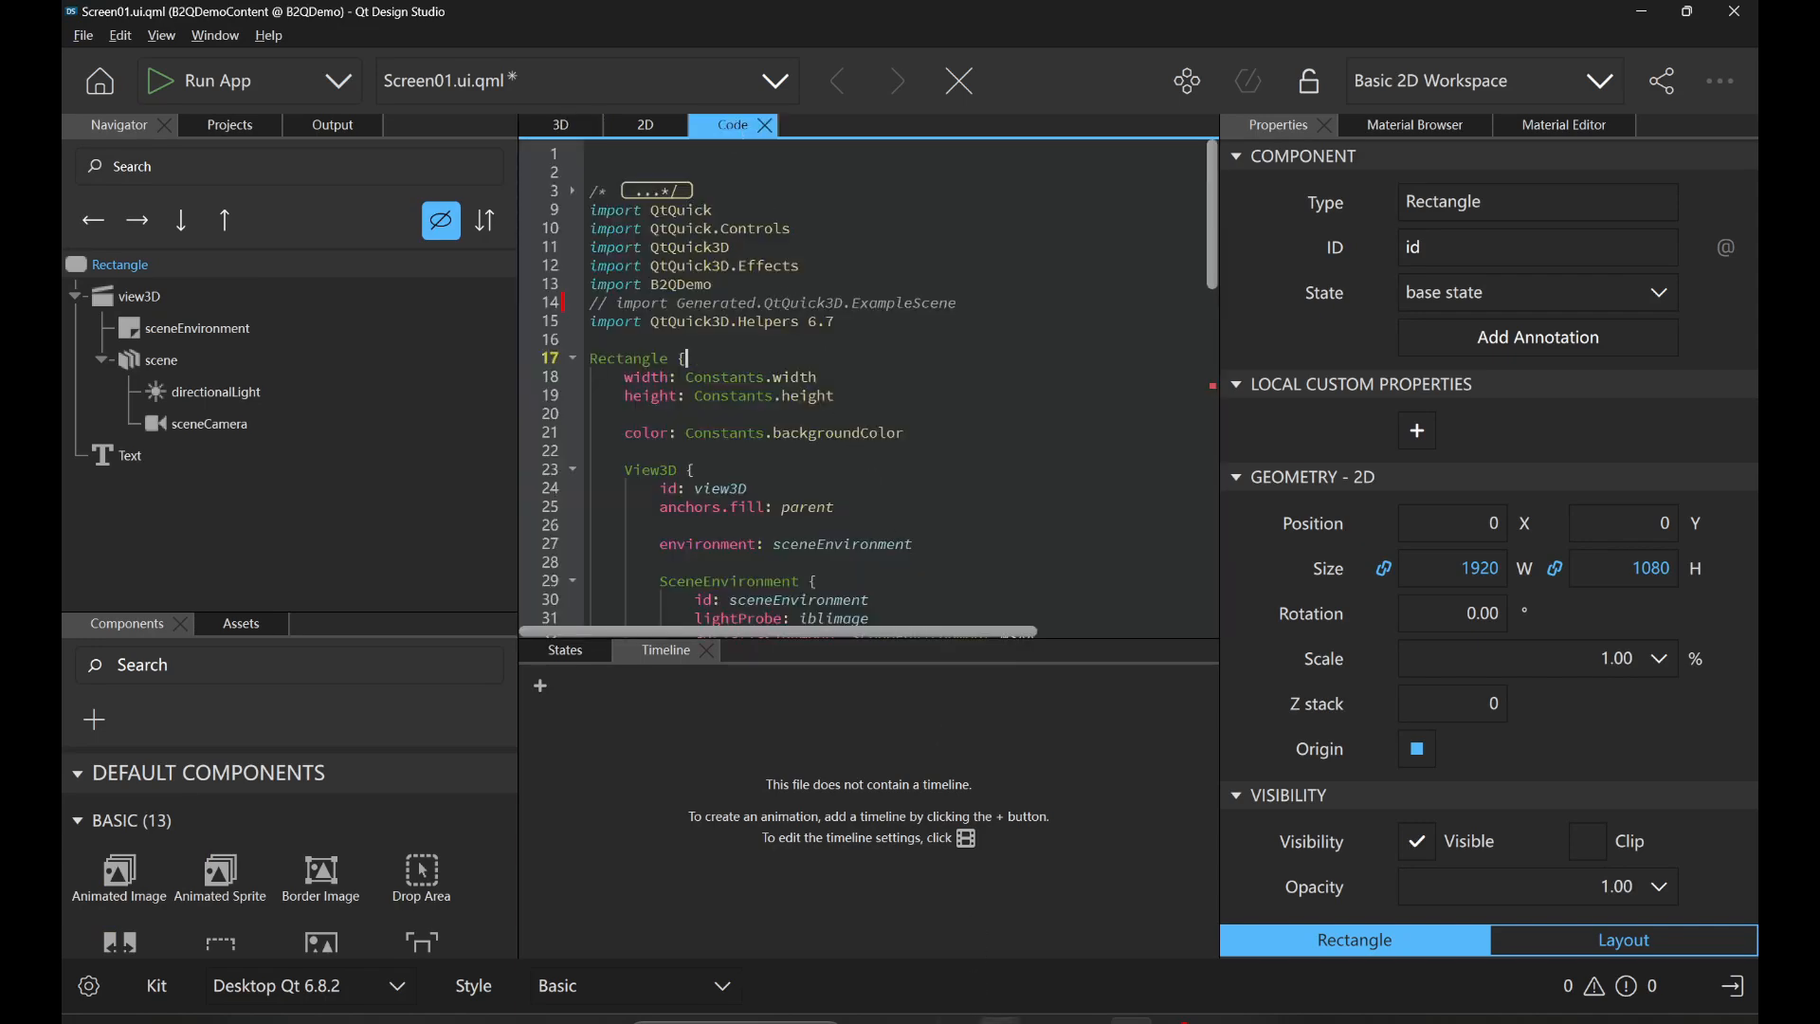
Bring ExampleScene.gltf from the B2Q folder into the open Qt Design Studio project to start its asset import.
mouse_move(999, 1020)
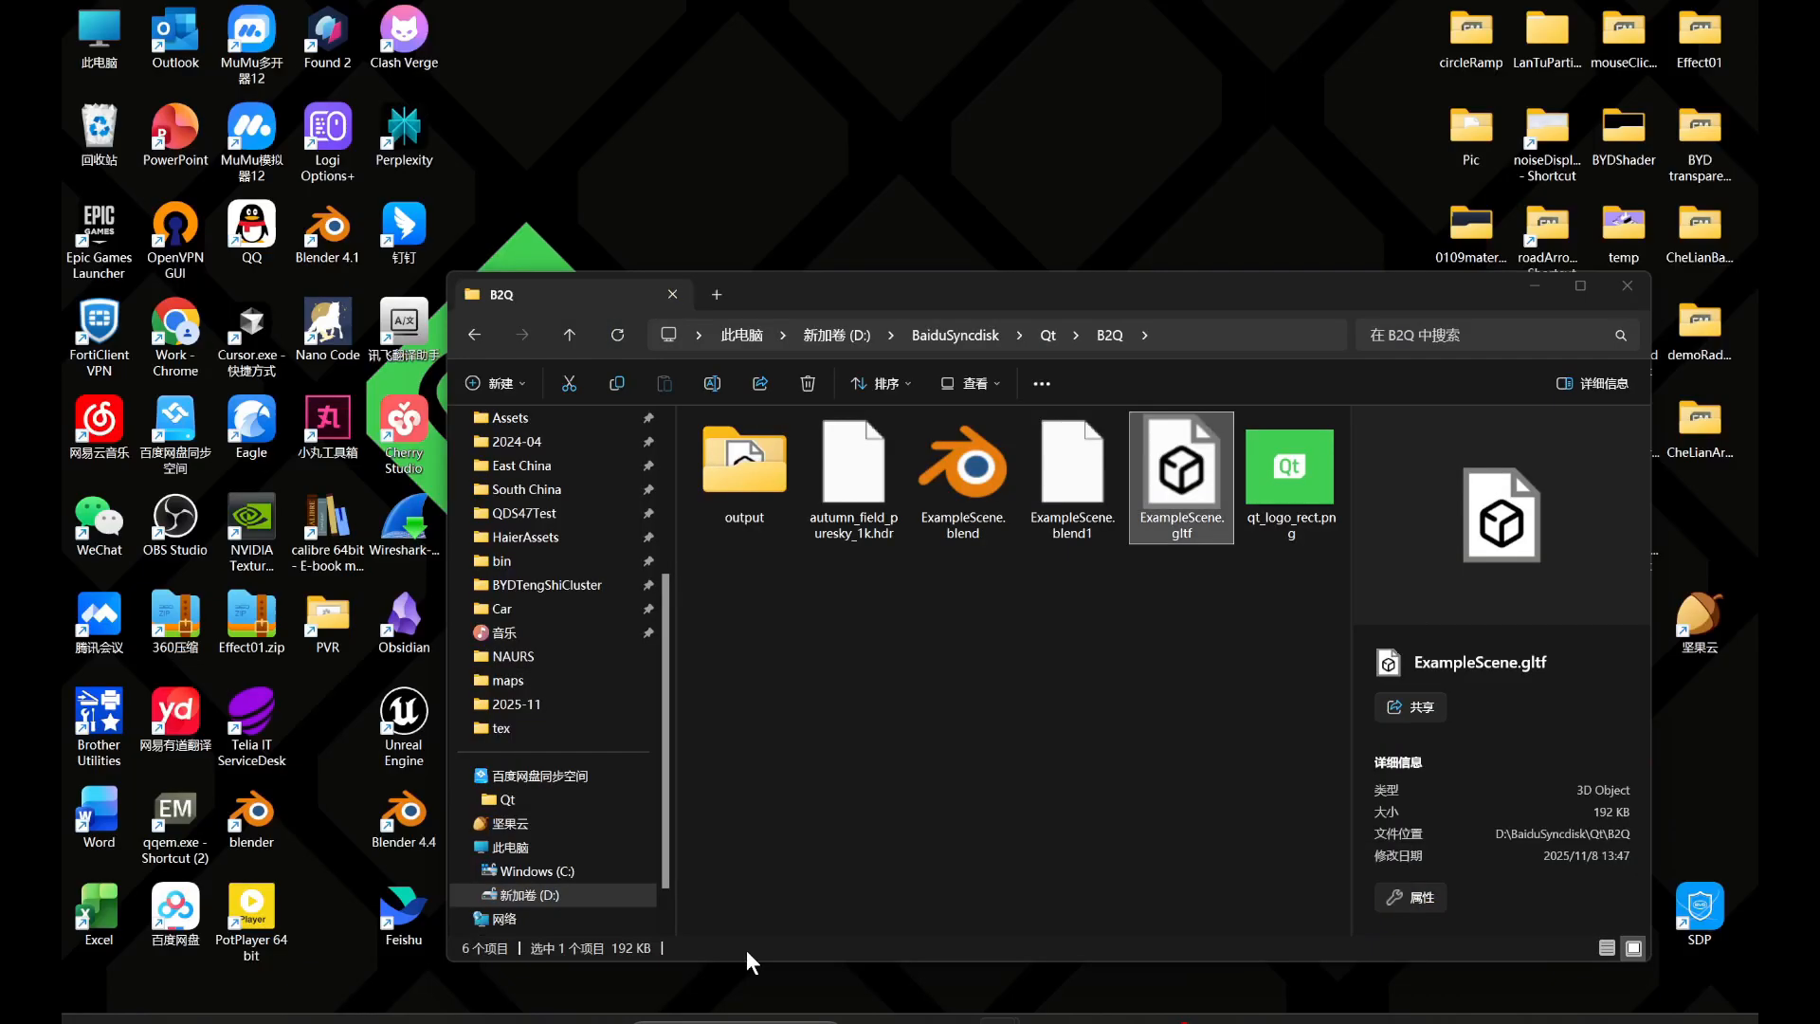
left_click(747, 950)
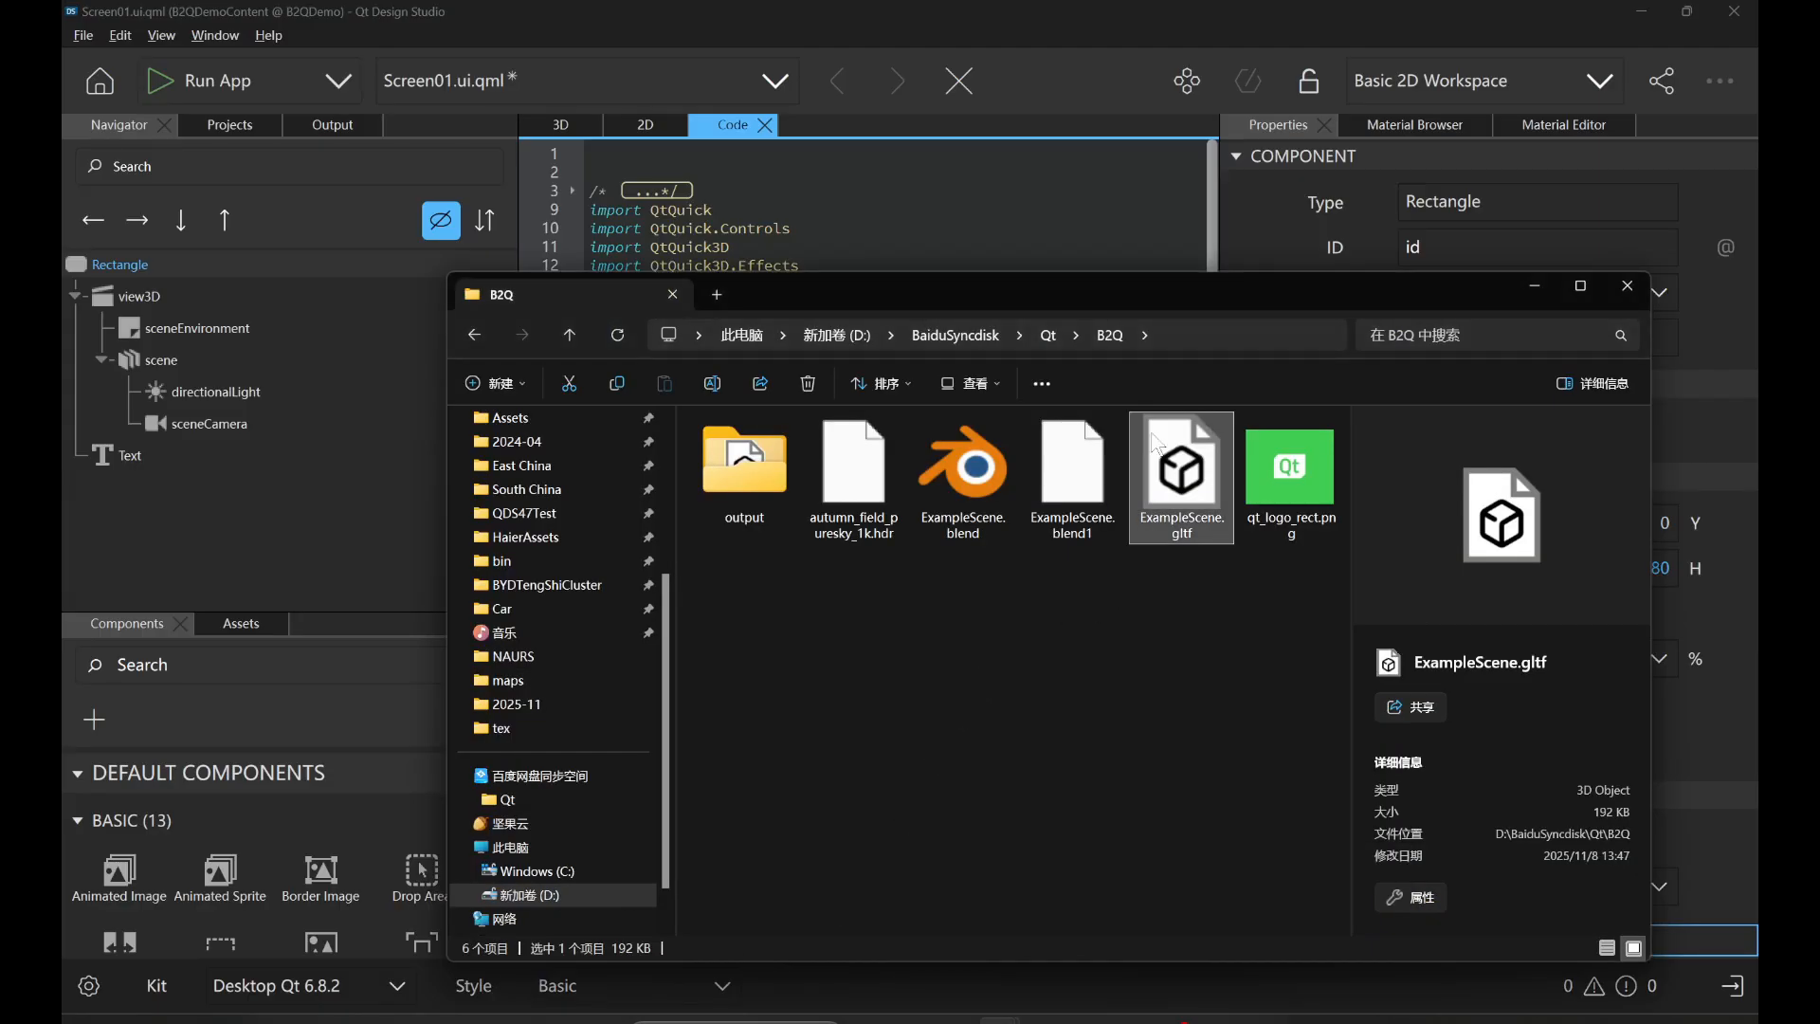
left_click_drag(1151, 286, 1196, 627)
left_click_drag(1230, 782, 835, 494)
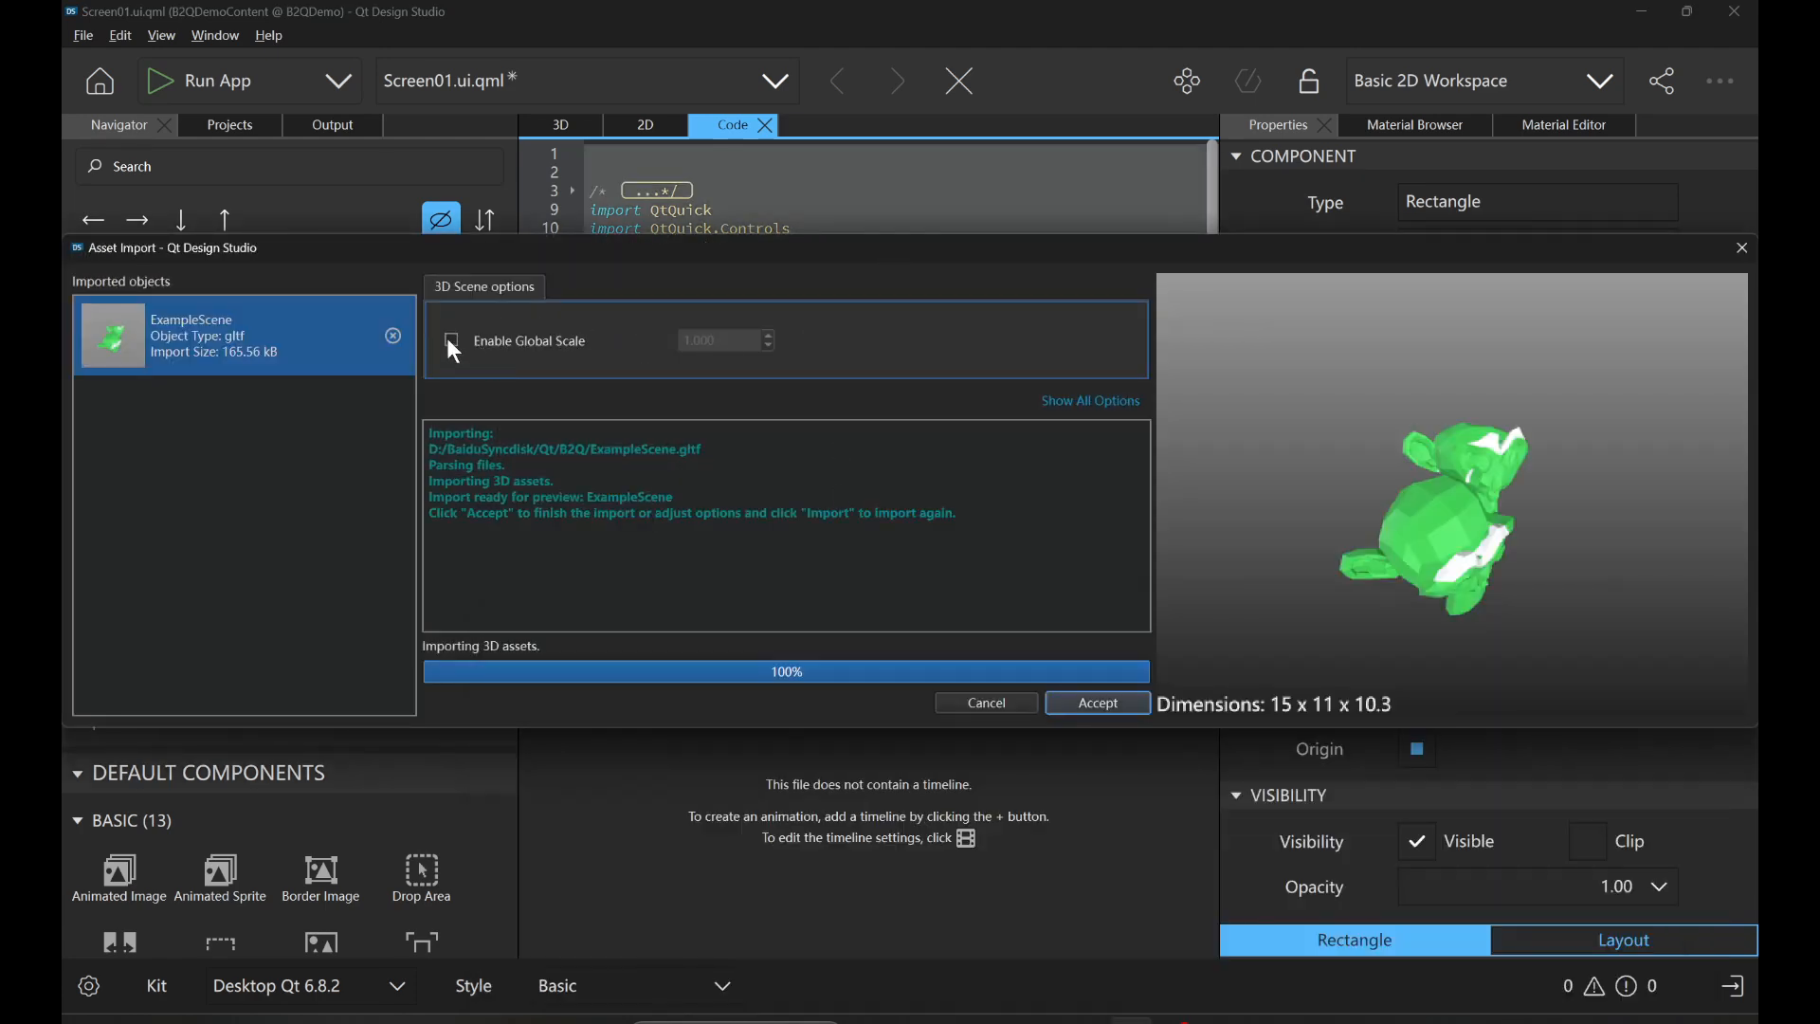
Enable Global Scale at 100 for ExampleScene, reimport it with that scale and accept the import.
left_click(451, 340)
double_click(702, 339)
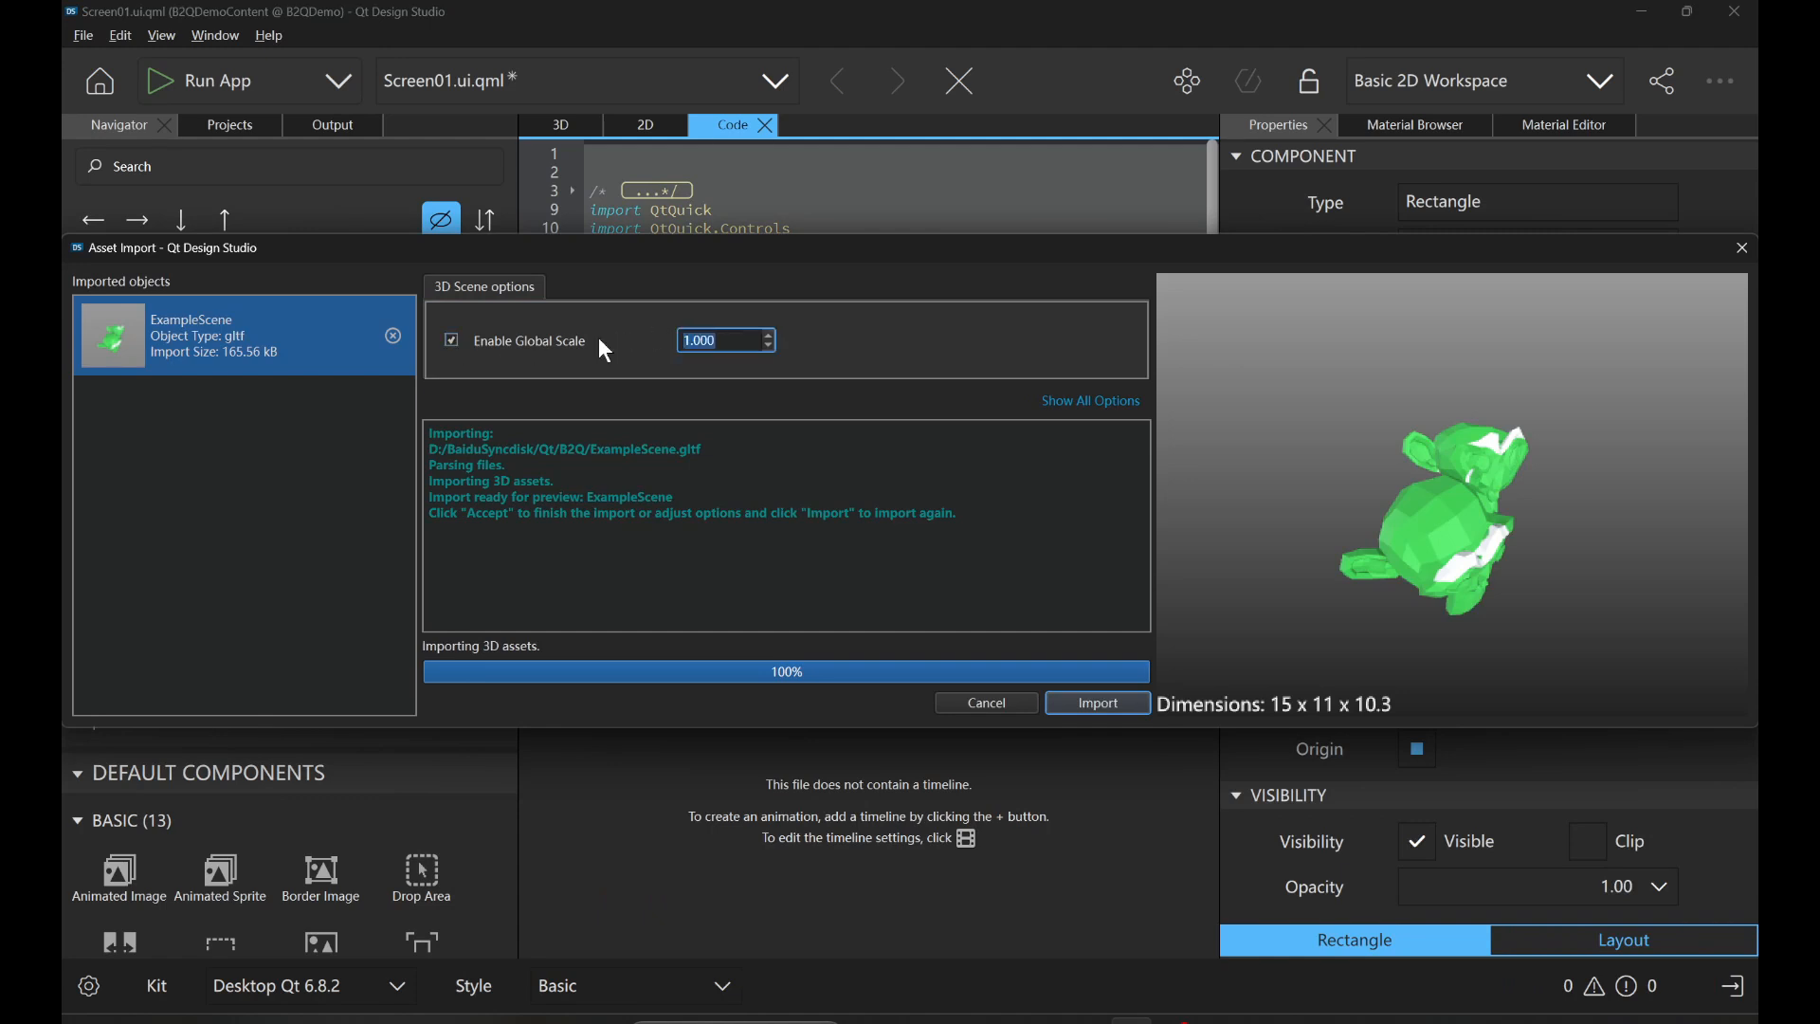
type("100")
left_click(744, 465)
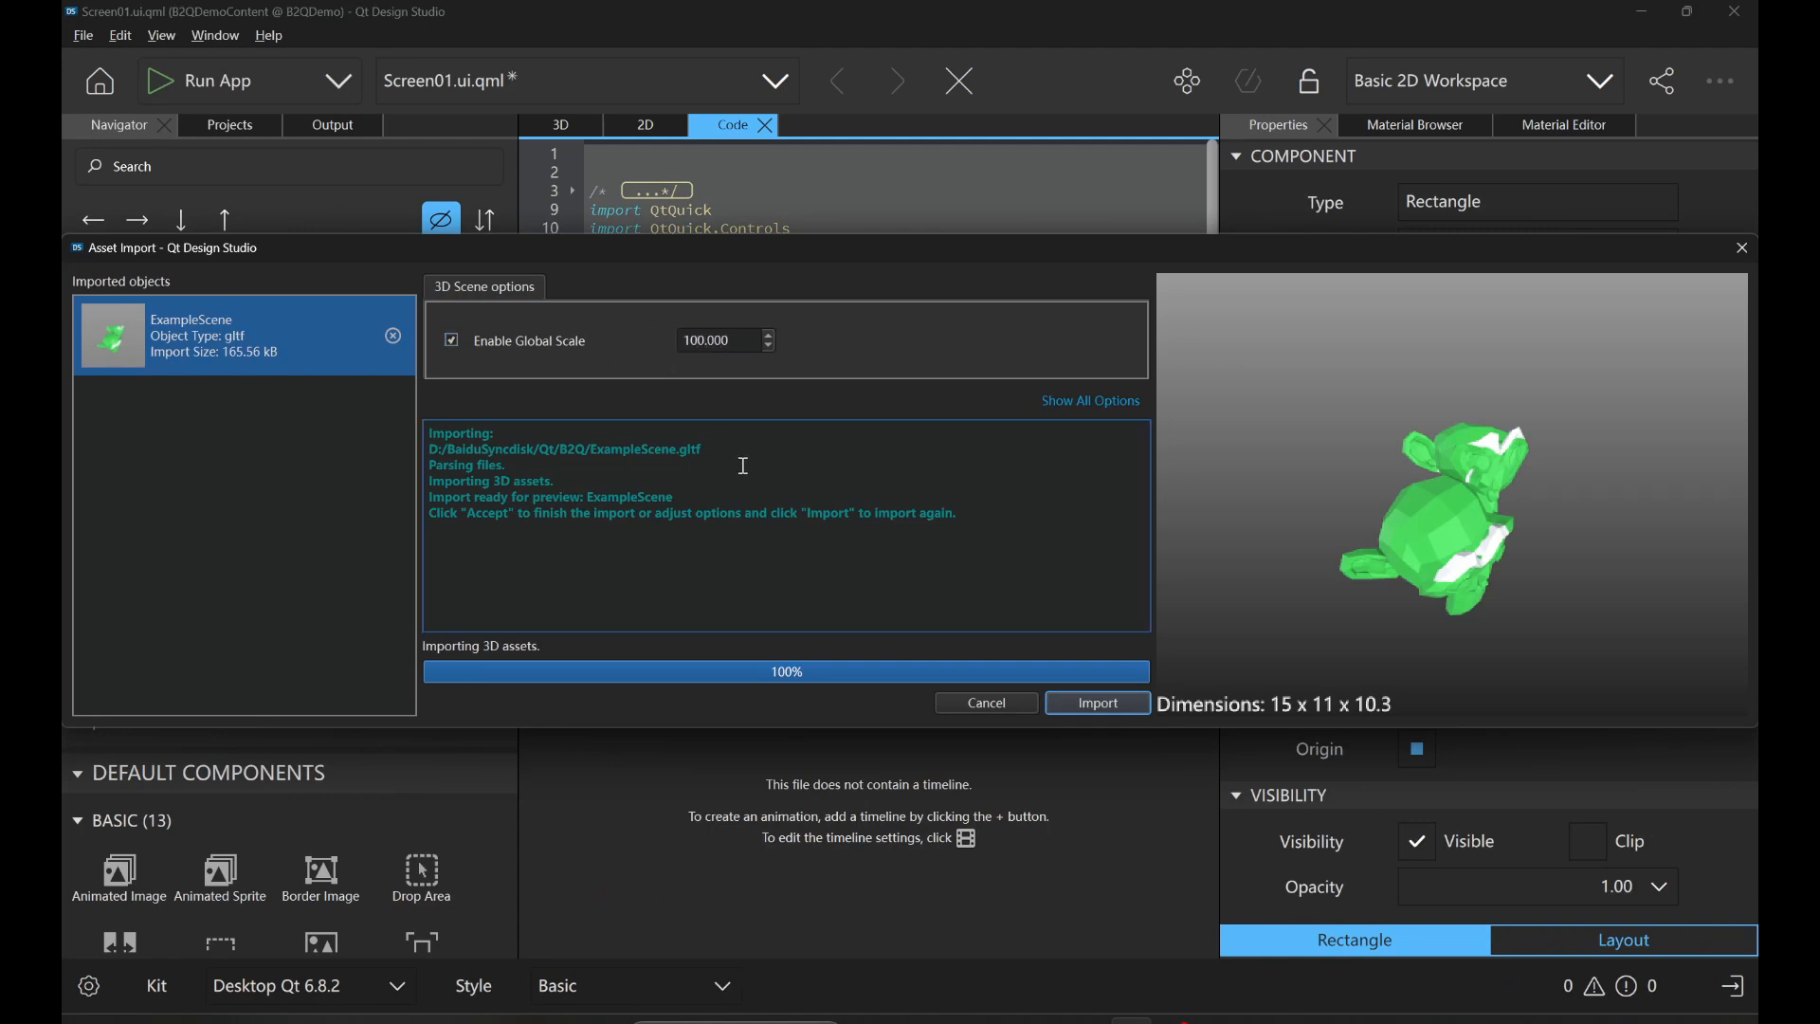
left_click(1100, 704)
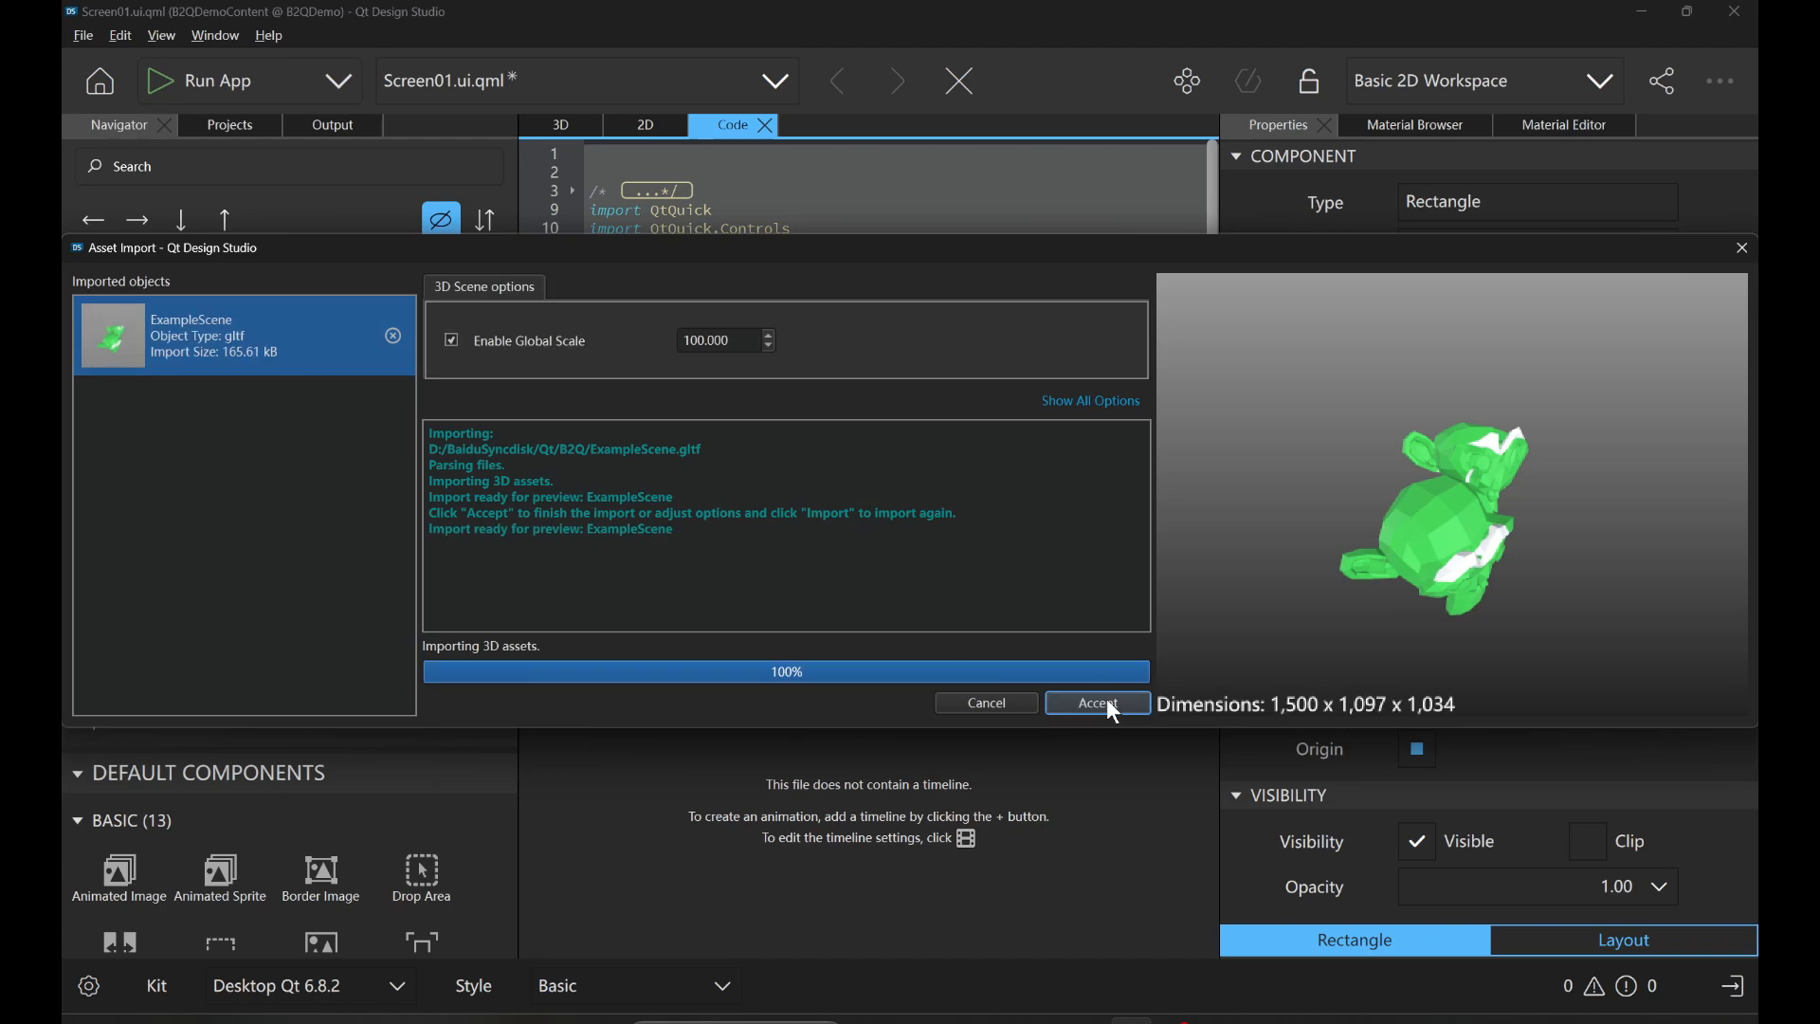
left_click(1107, 699)
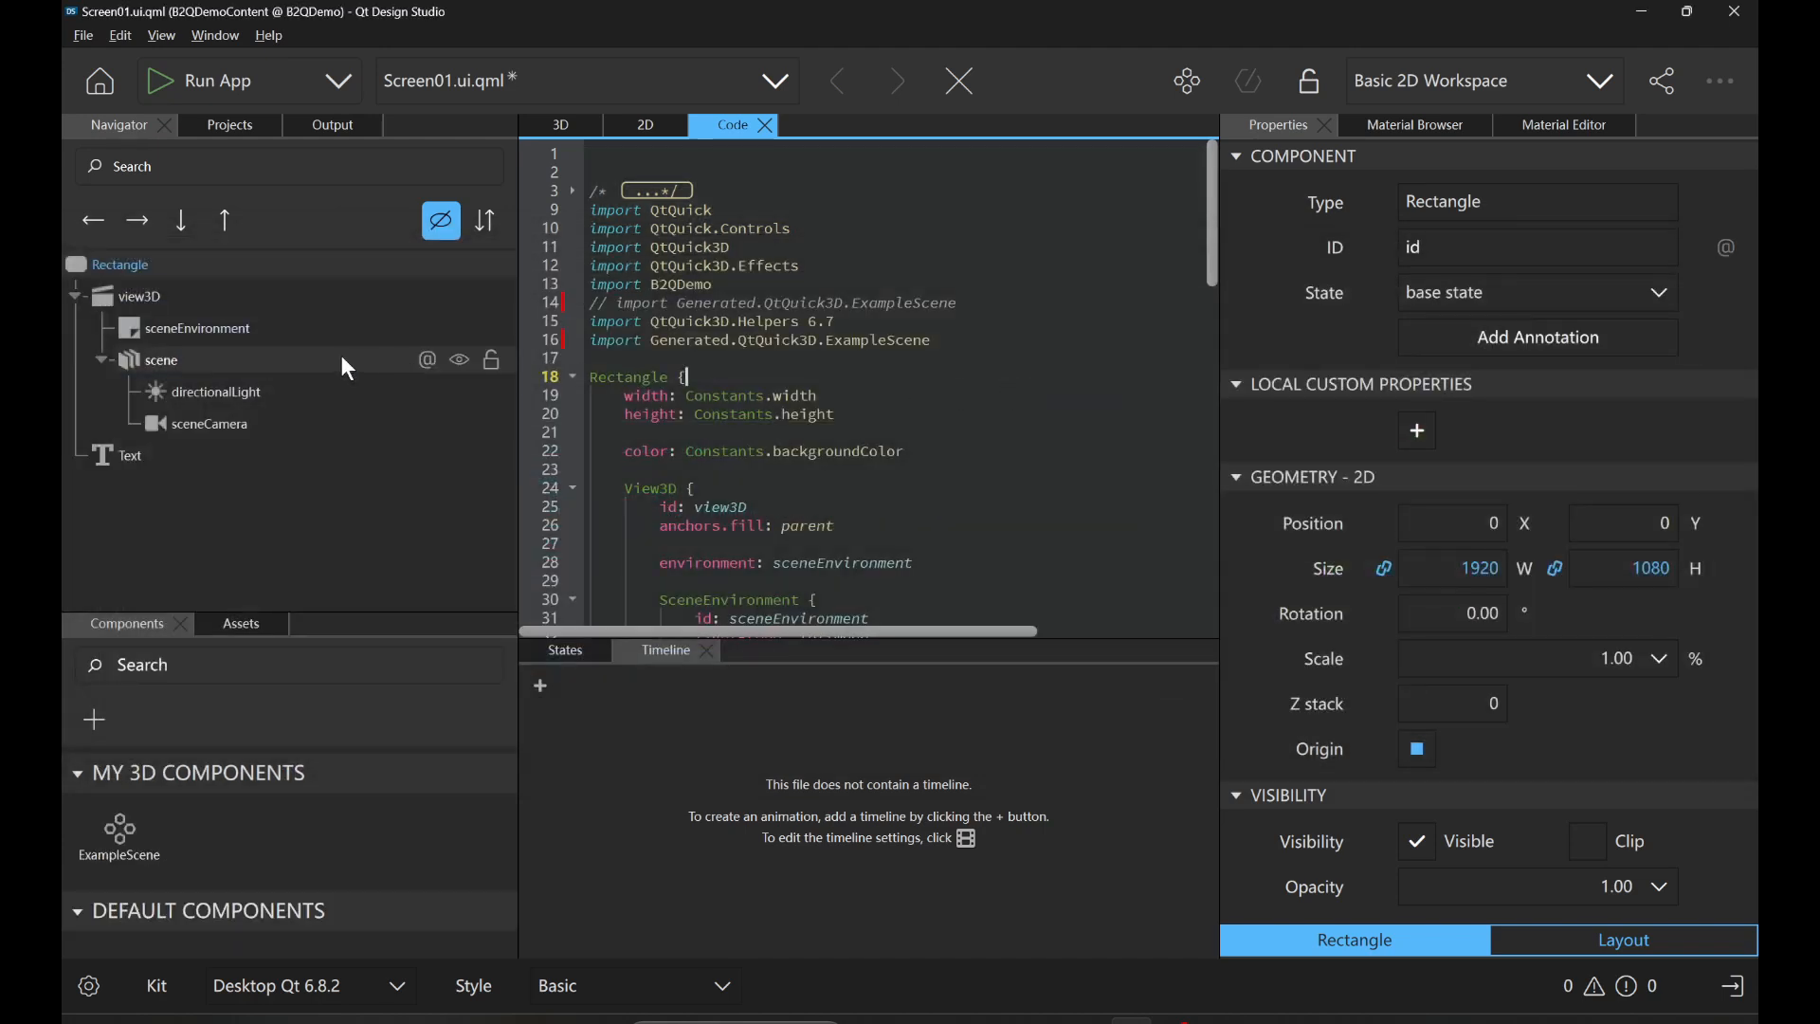
Insert the imported ExampleScene component into the SceneEnvironment block of Screen01.ui.qml's code.
scroll(174, 870, "down", 3)
scroll(172, 868, "up", 3)
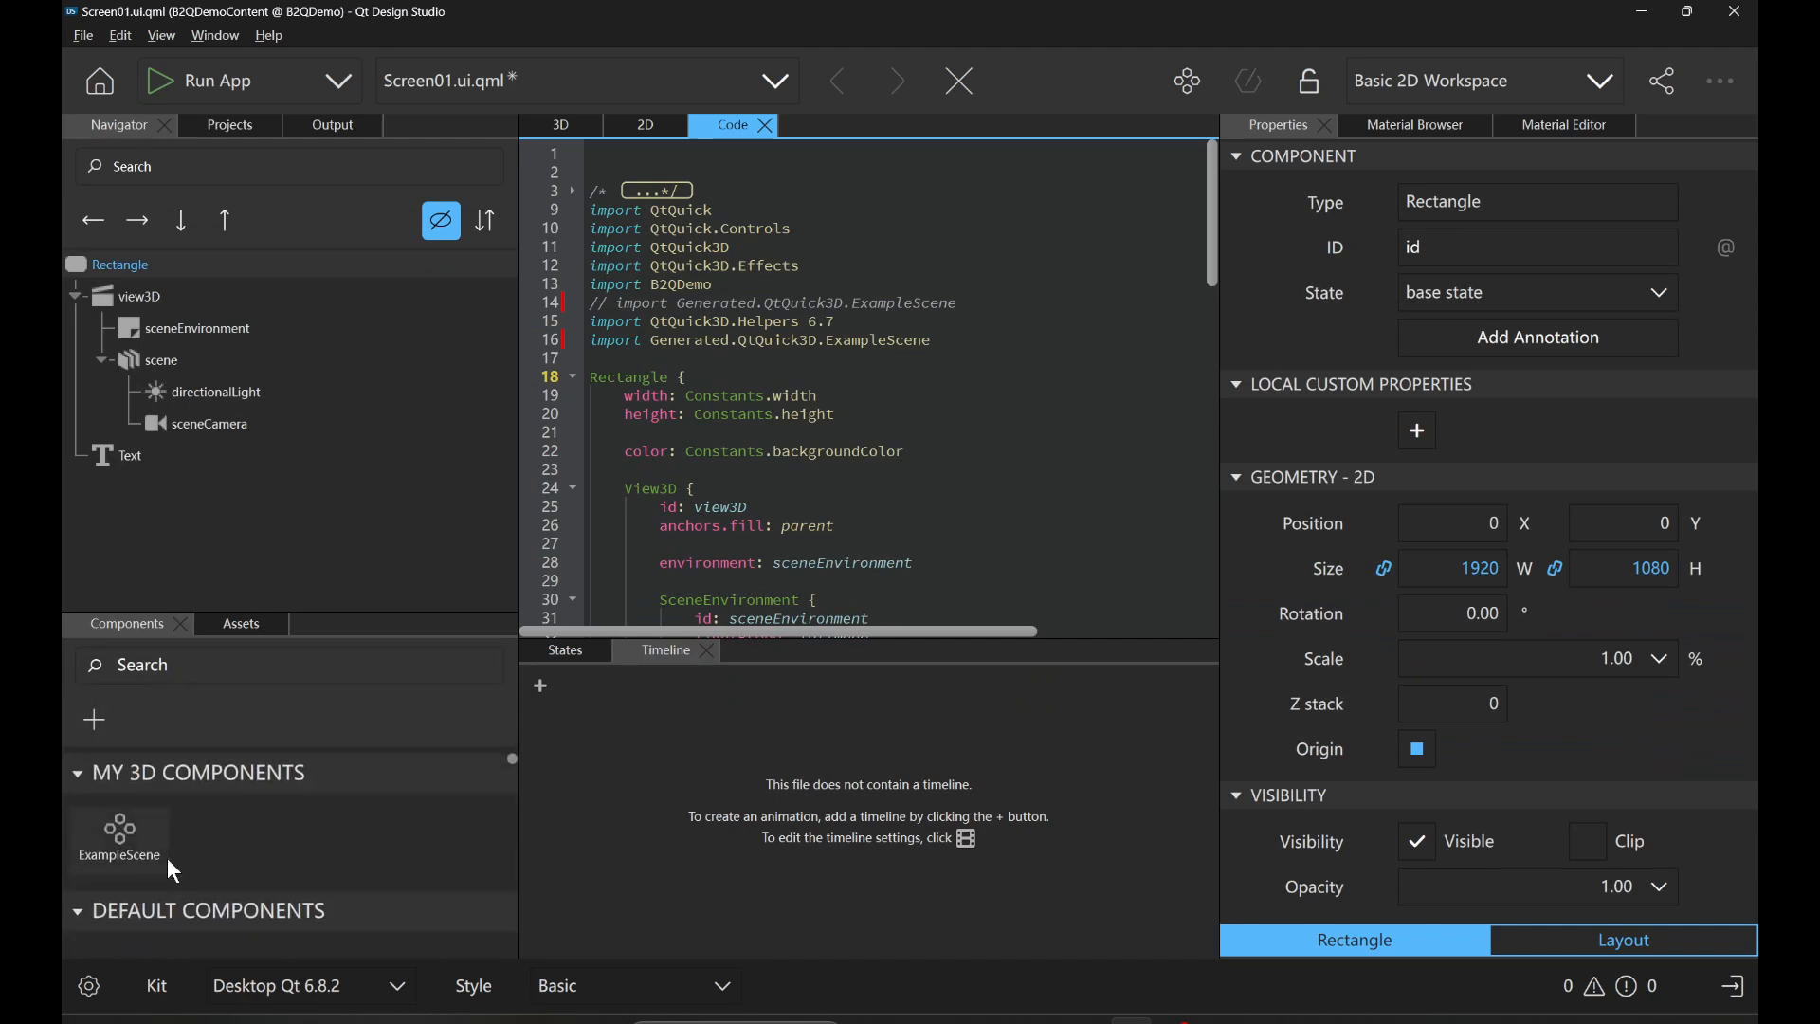
left_click_drag(121, 836, 920, 599)
scroll(913, 567, "down", 4)
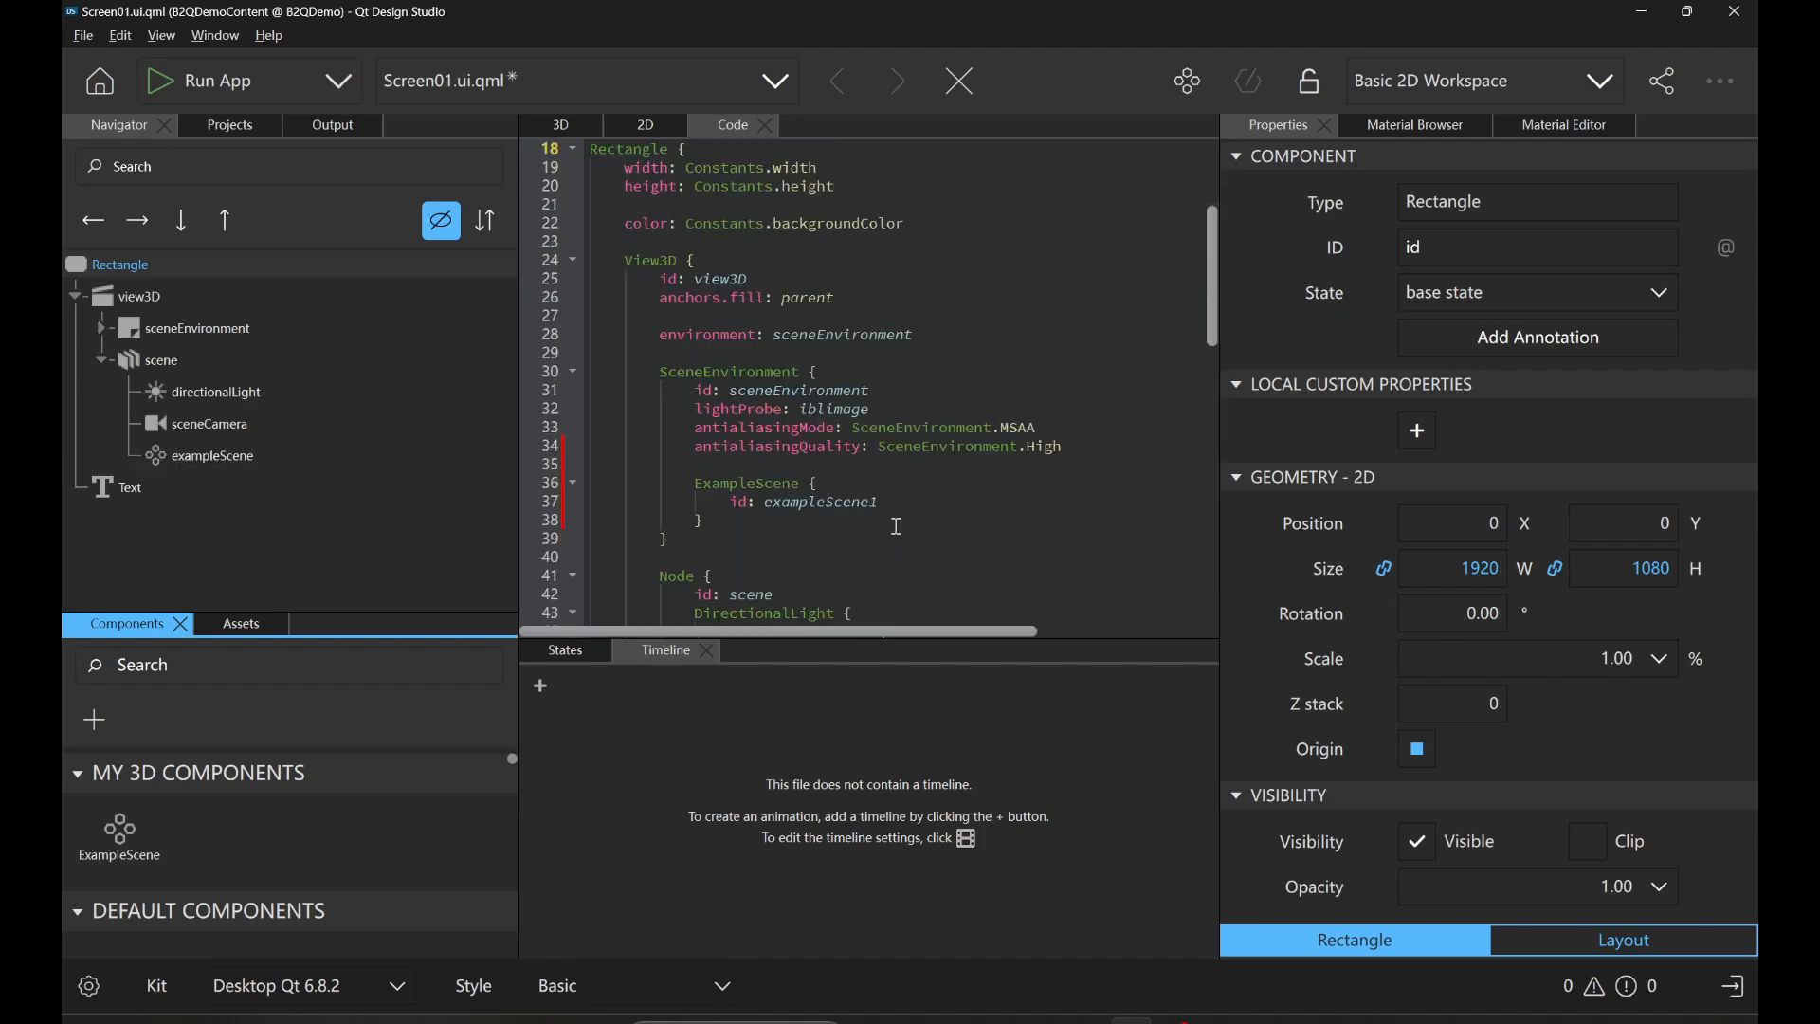
Select exampleScene, show it in the 3D view, and run the B2QDemo app, minimizing its window after viewing.
left_click(276, 463)
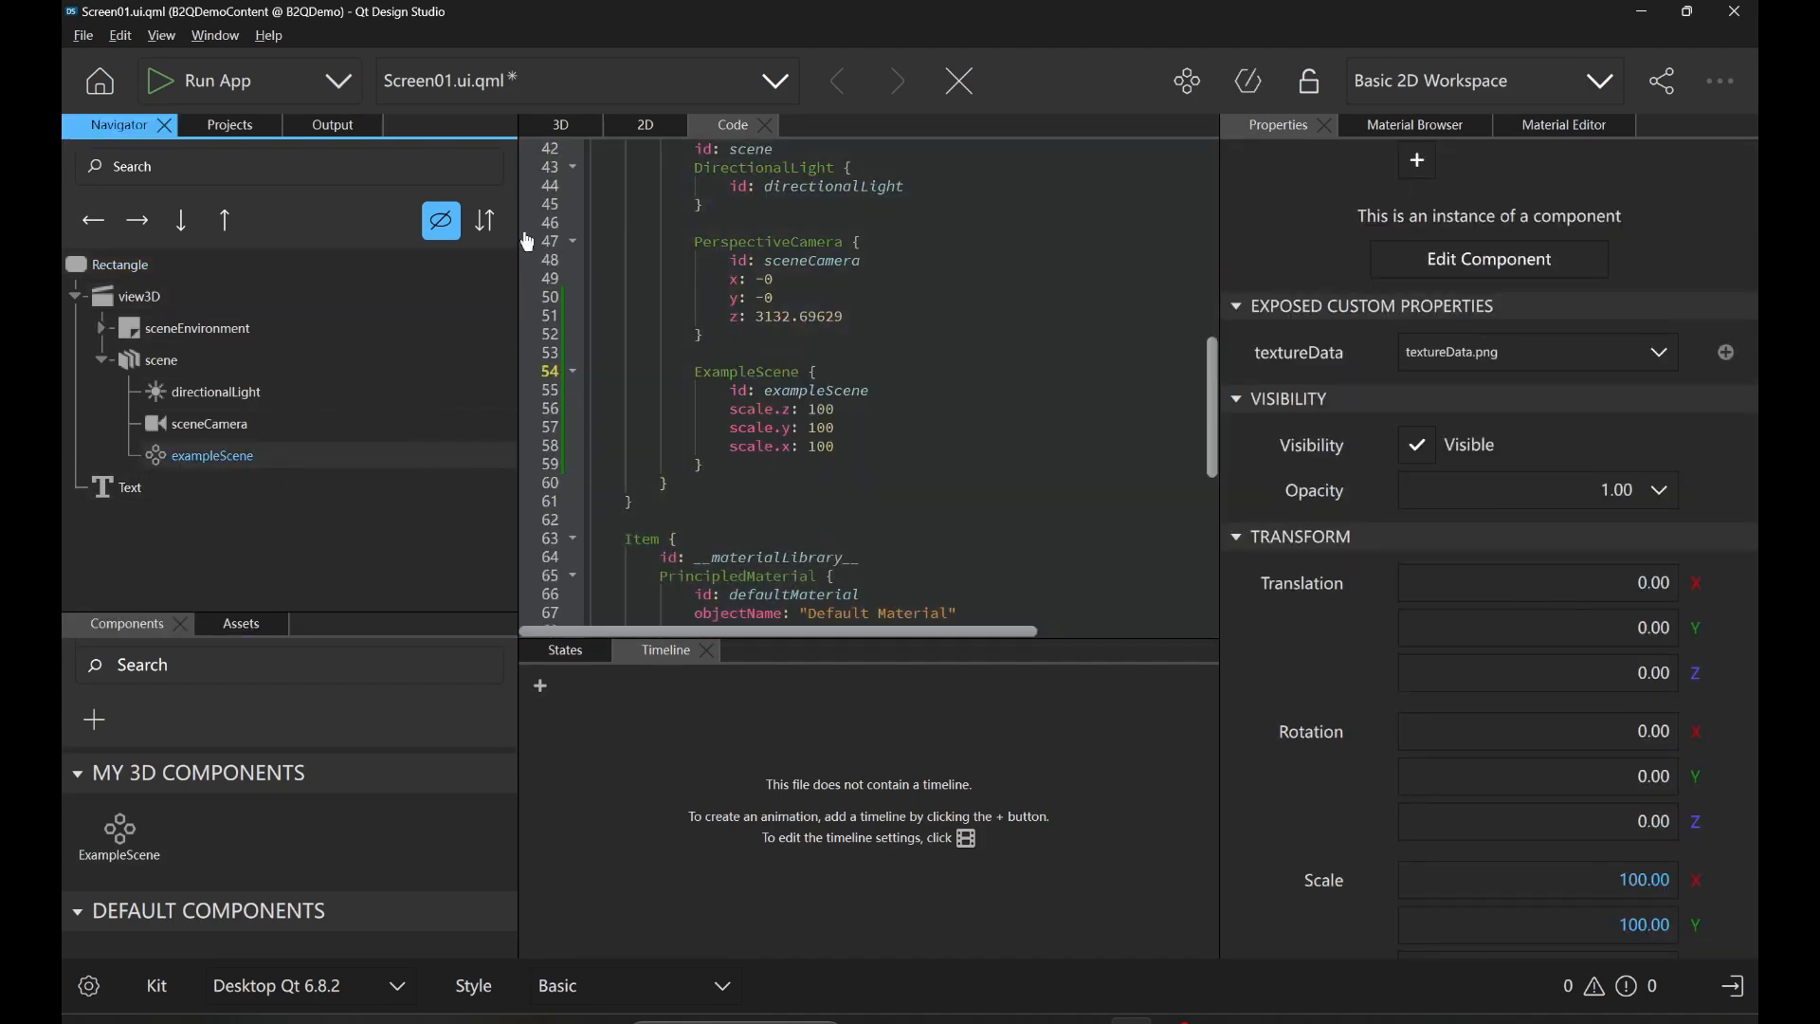
left_click(563, 126)
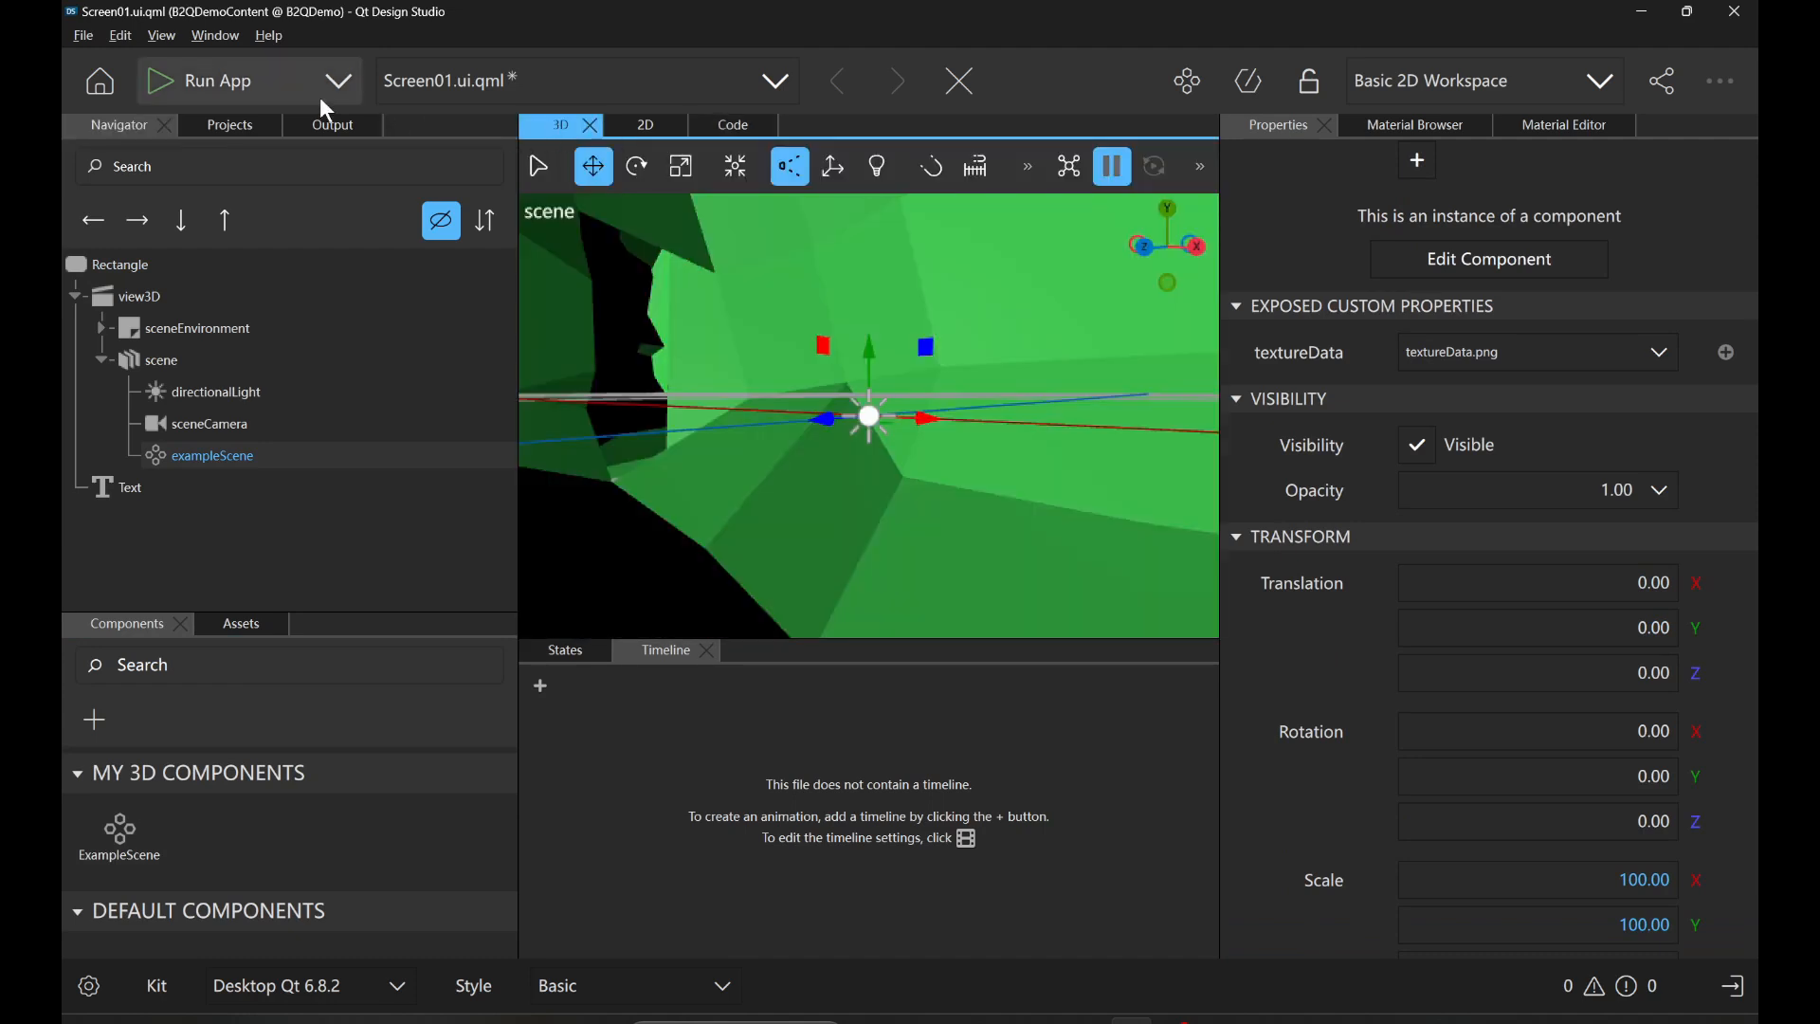
left_click(214, 81)
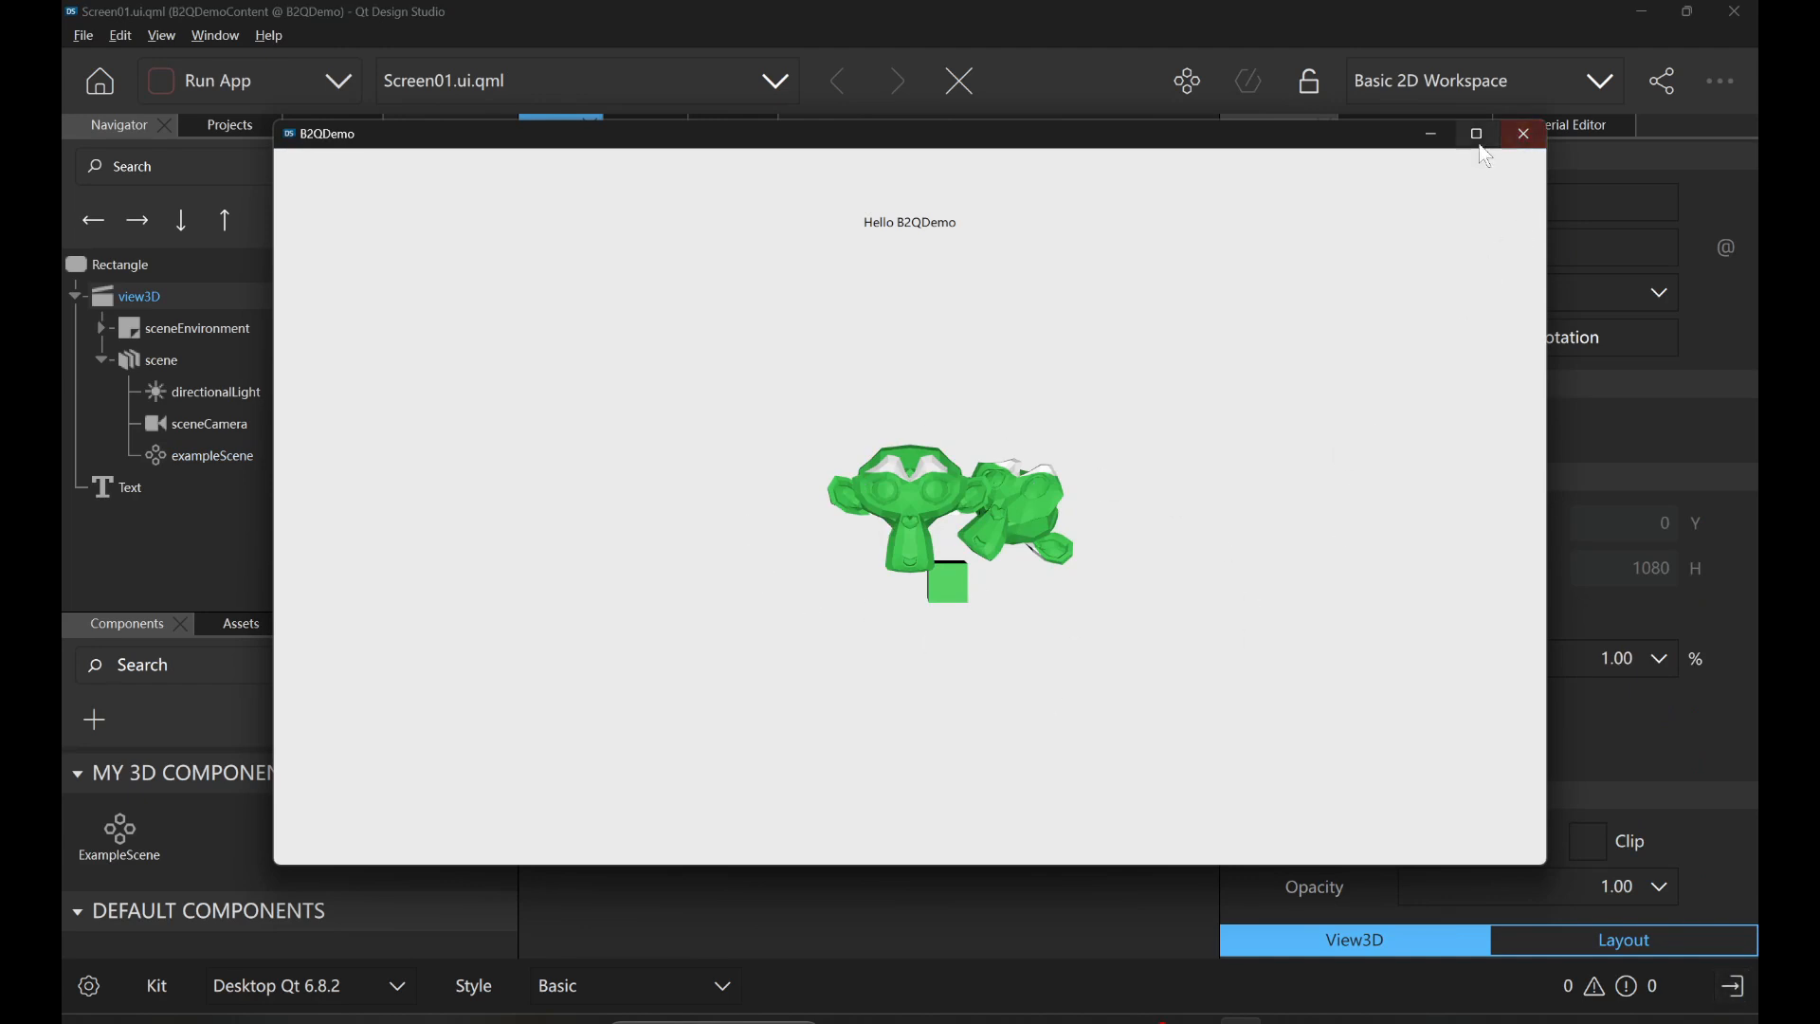
left_click(1434, 139)
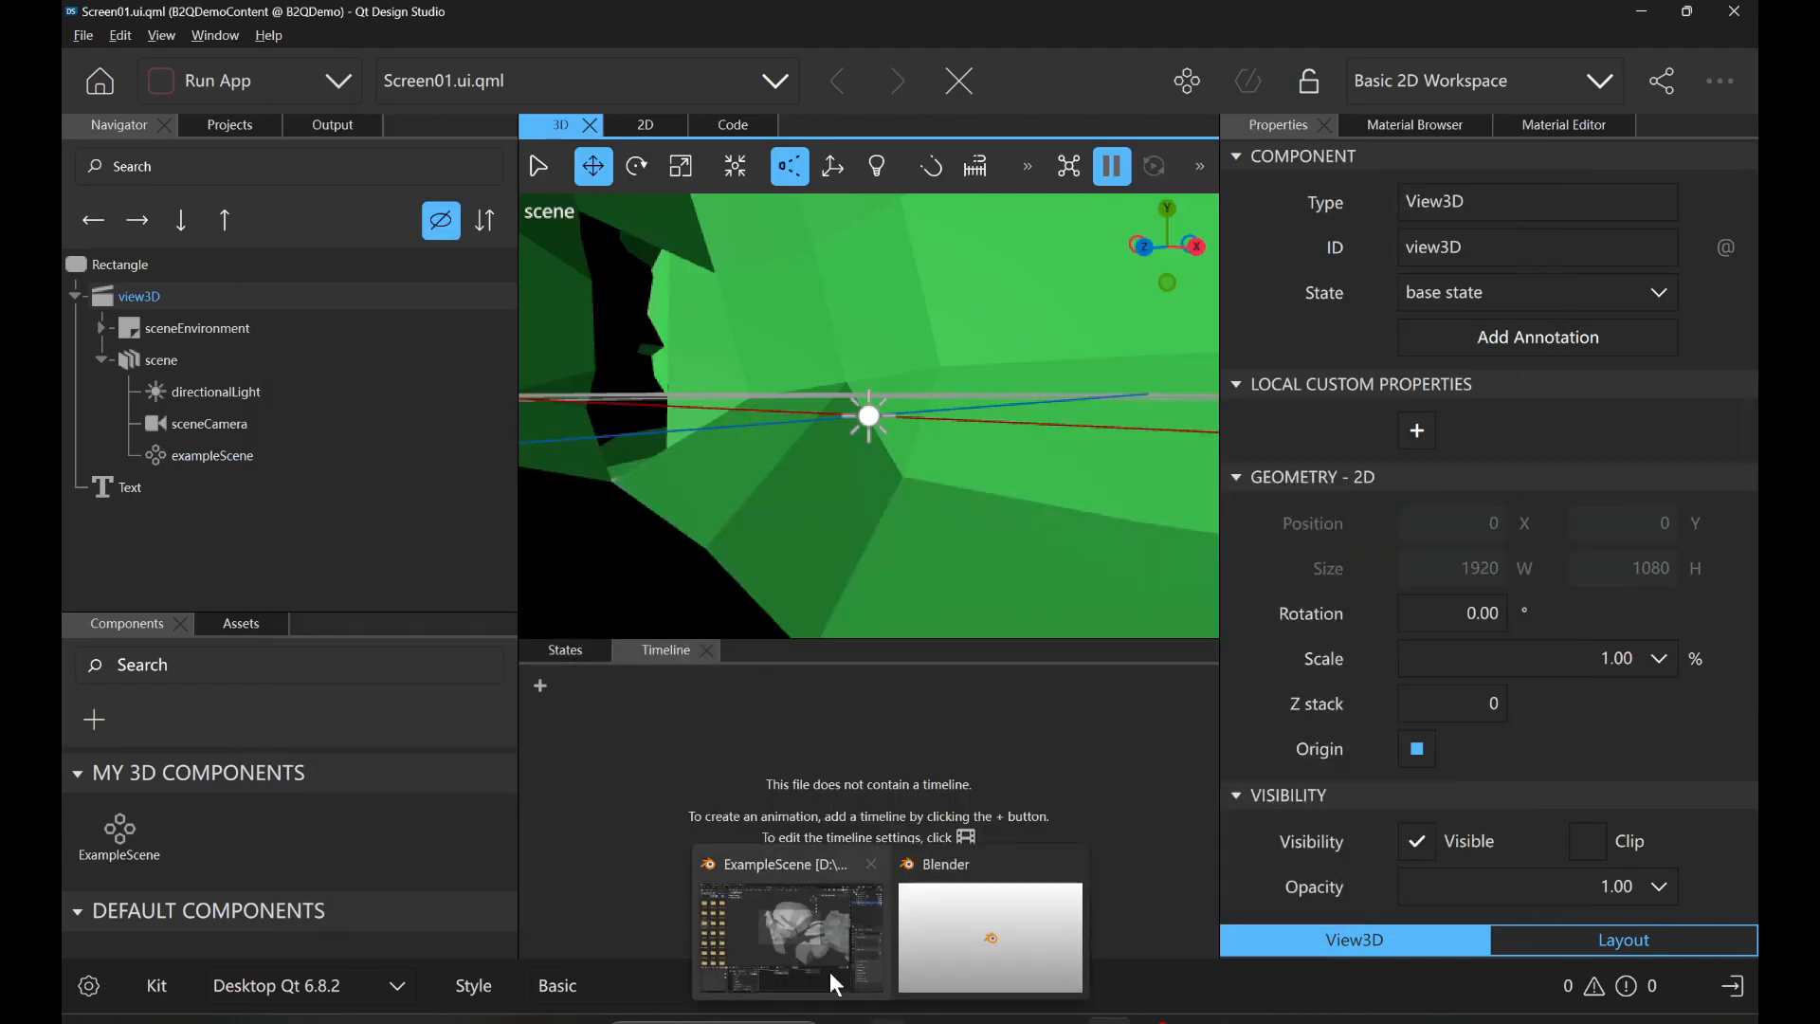
Switch to the ExampleScene window in Blender, expand the Qt6.9 Quick3D Engine panel and select Suzanne.001.
left_click(829, 958)
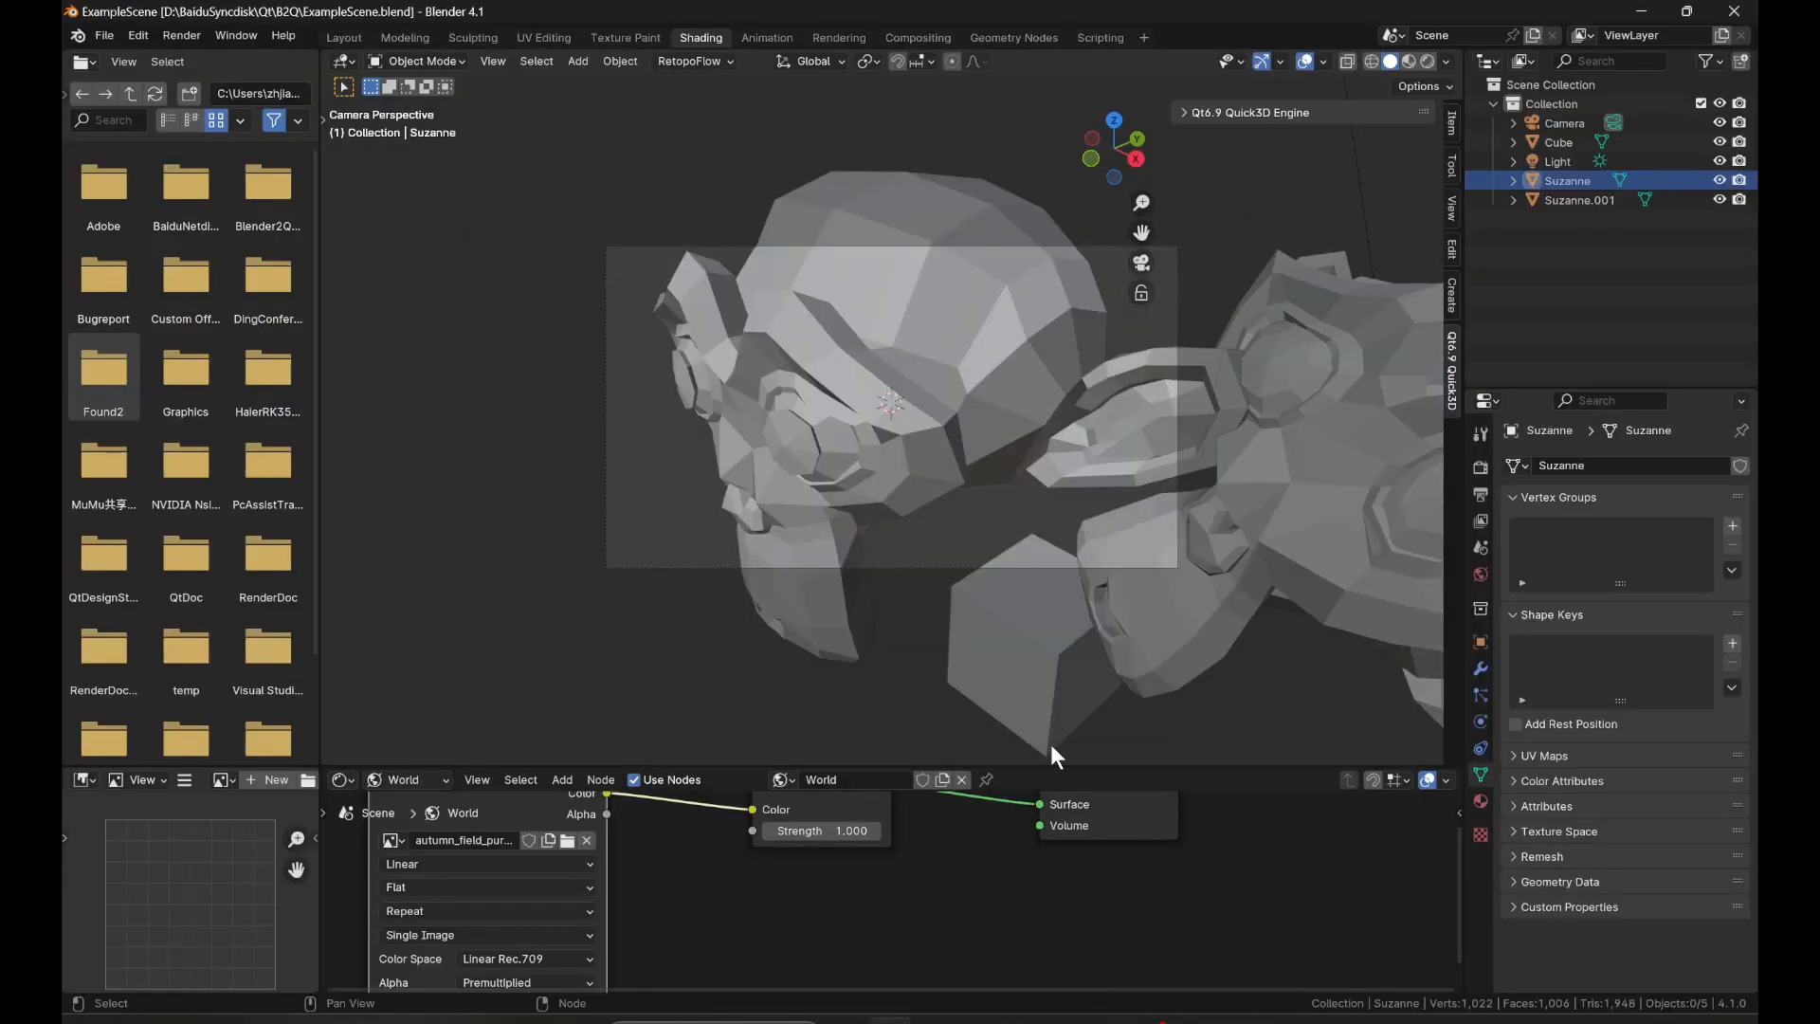
left_click(1297, 111)
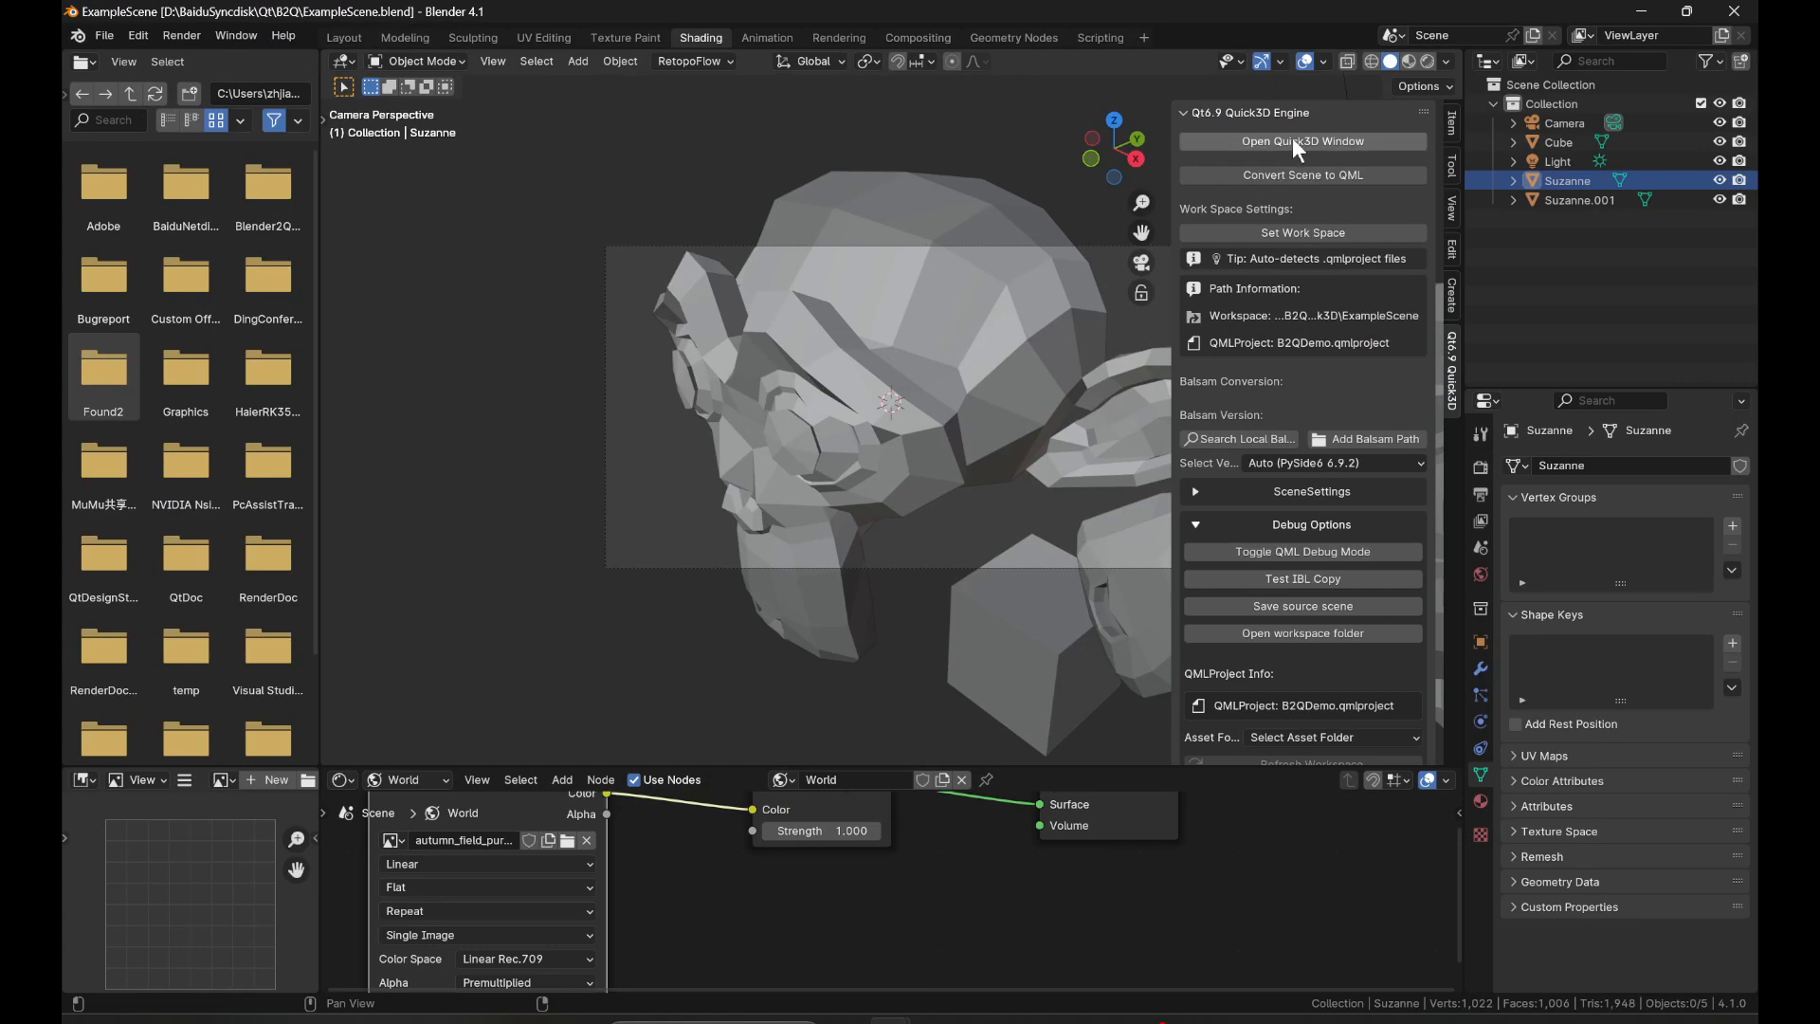
scroll(990, 419, "down", 4)
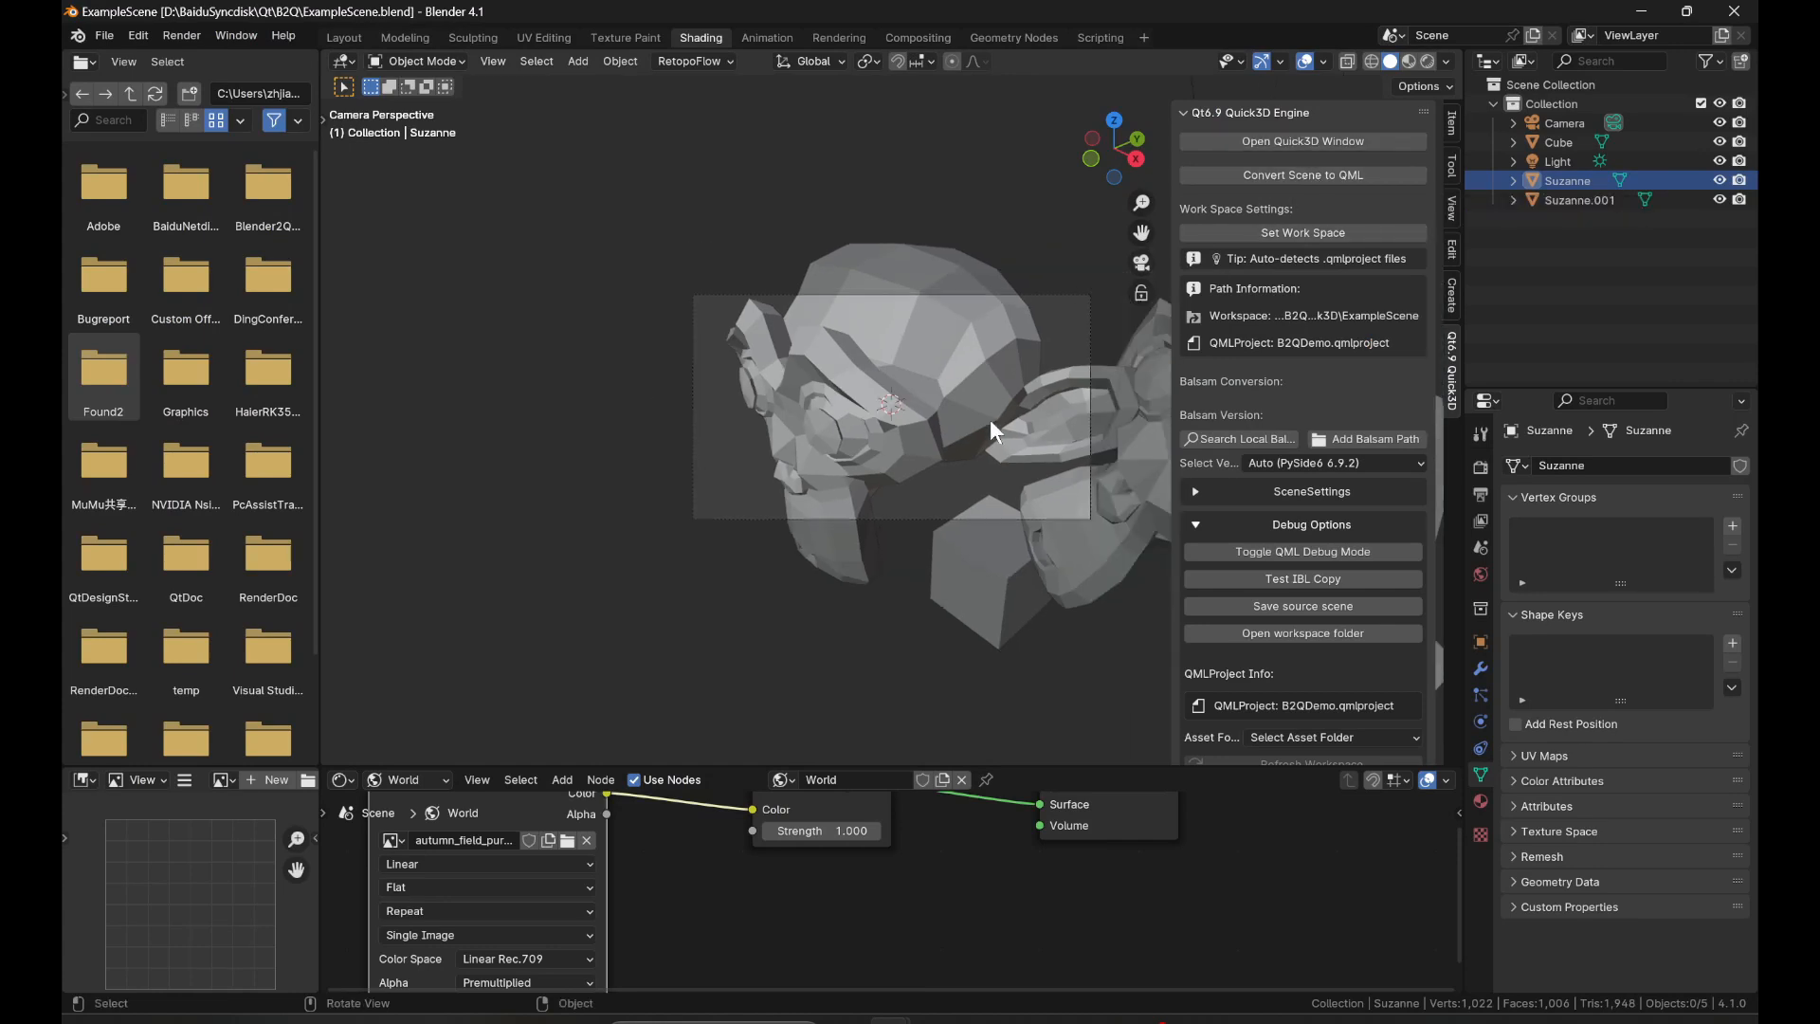
middle_click_drag(991, 420, 842, 430, "shift")
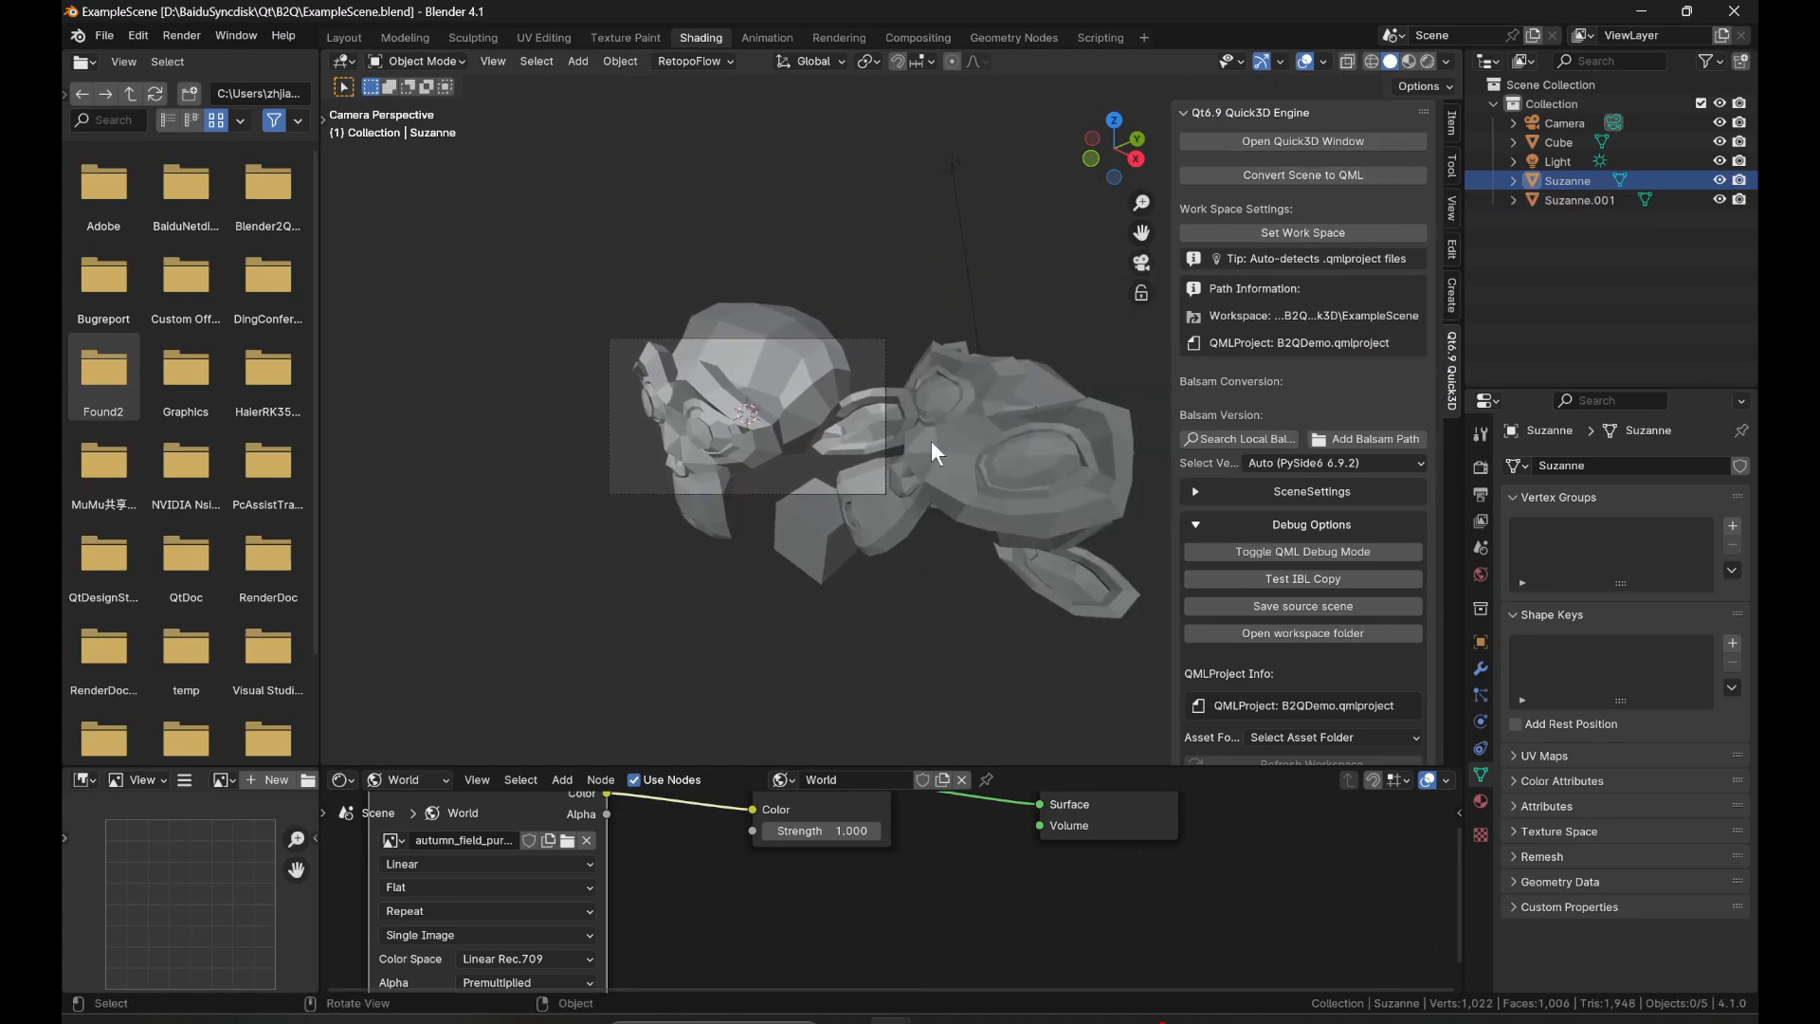
left_click(931, 440)
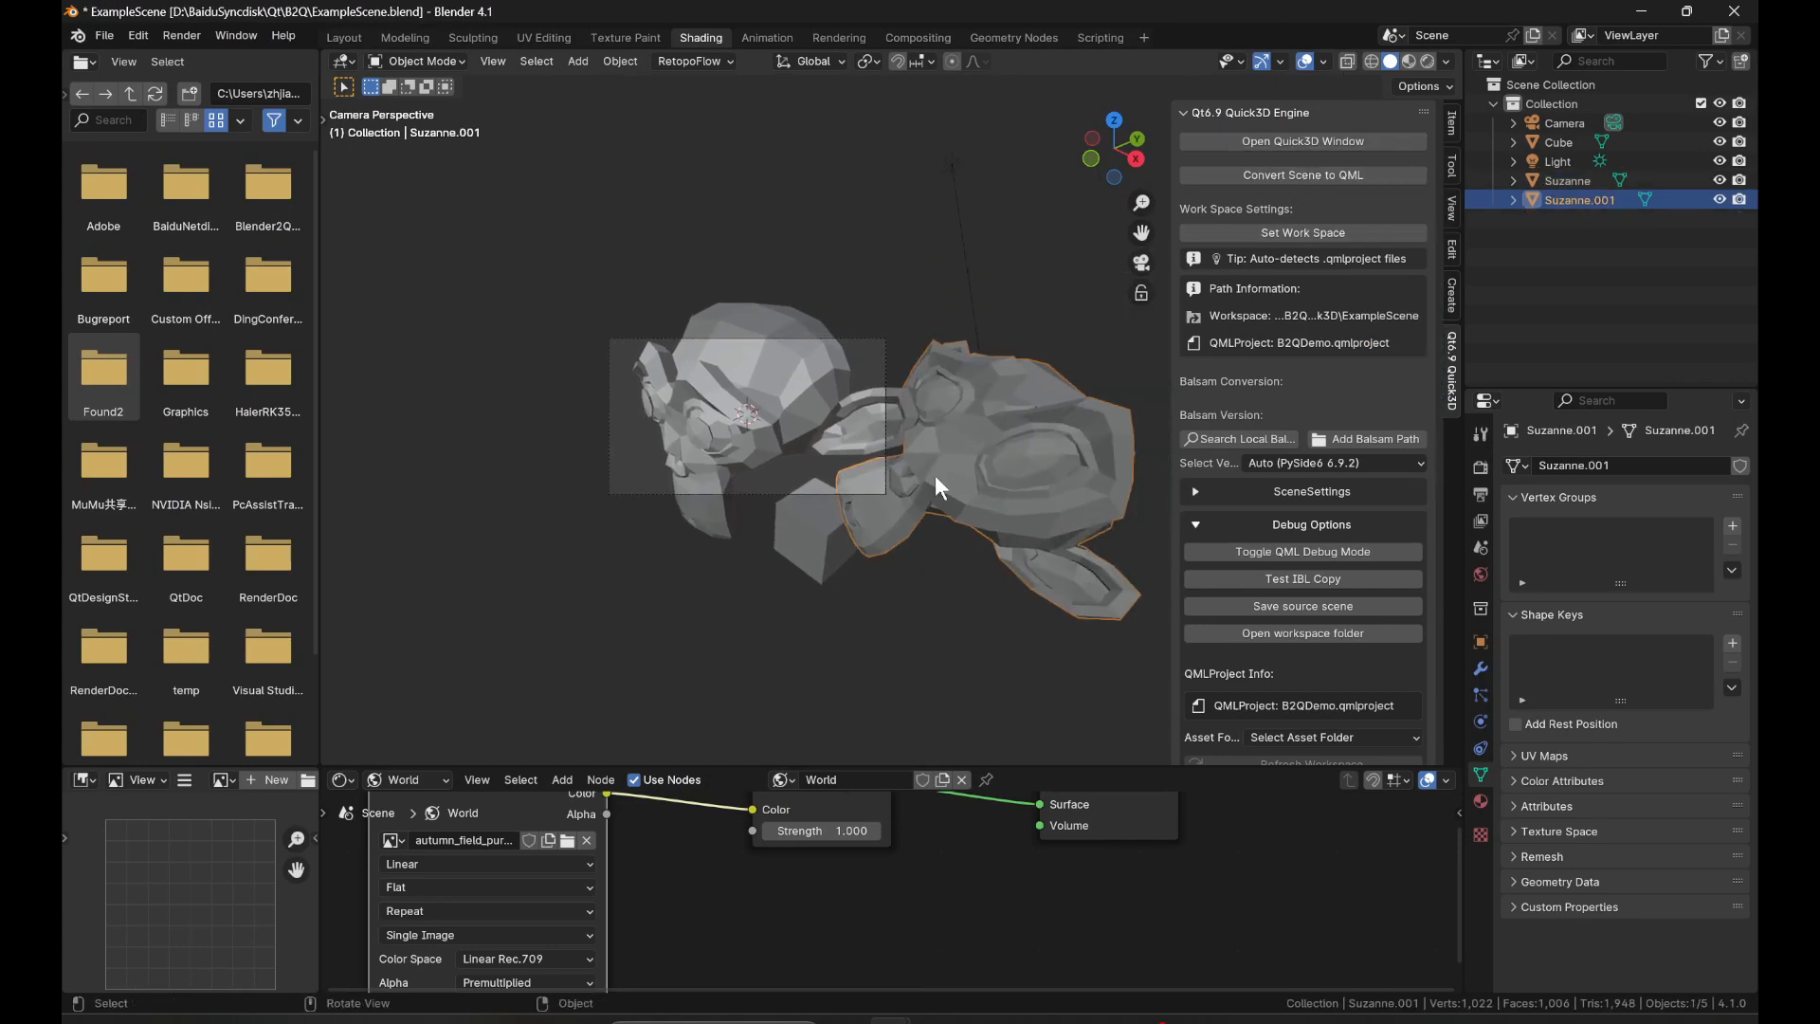
middle_click_drag(935, 475, 858, 488)
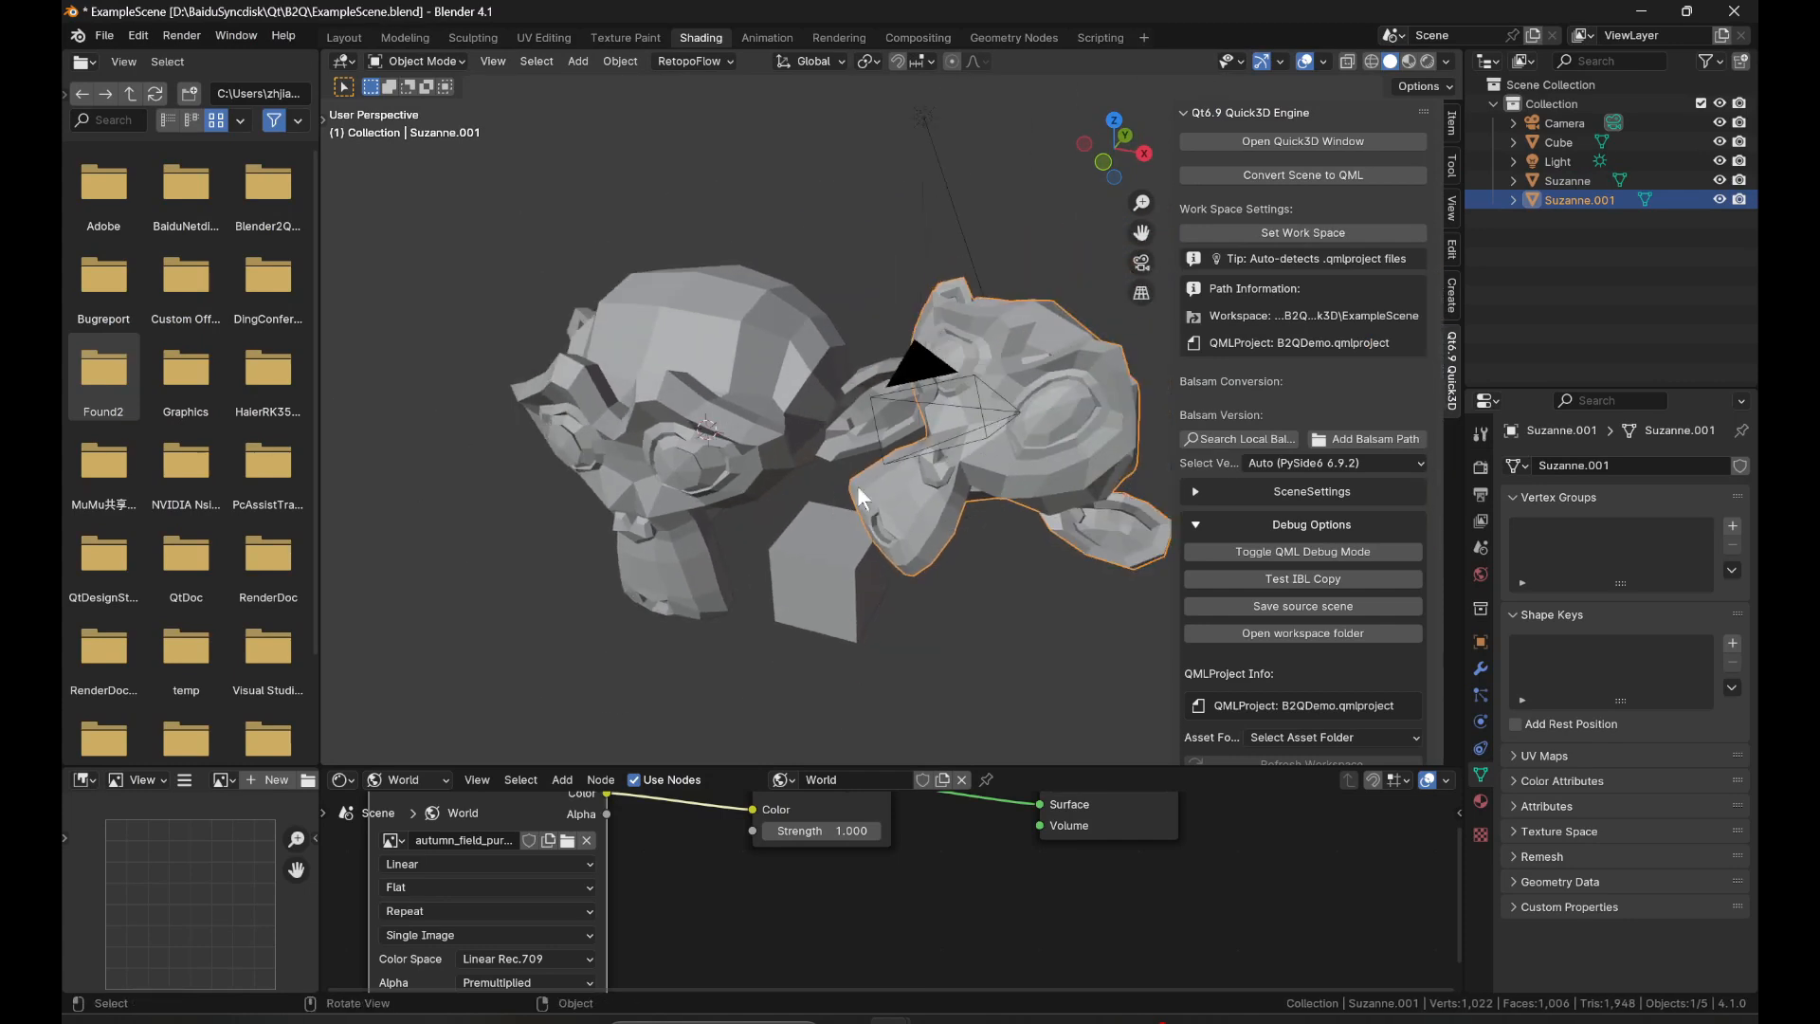
Put Suzanne.001 into Sculpt Mode and pull the upper part of its head outward with the Grab brush.
left_click(395, 63)
left_click(430, 125)
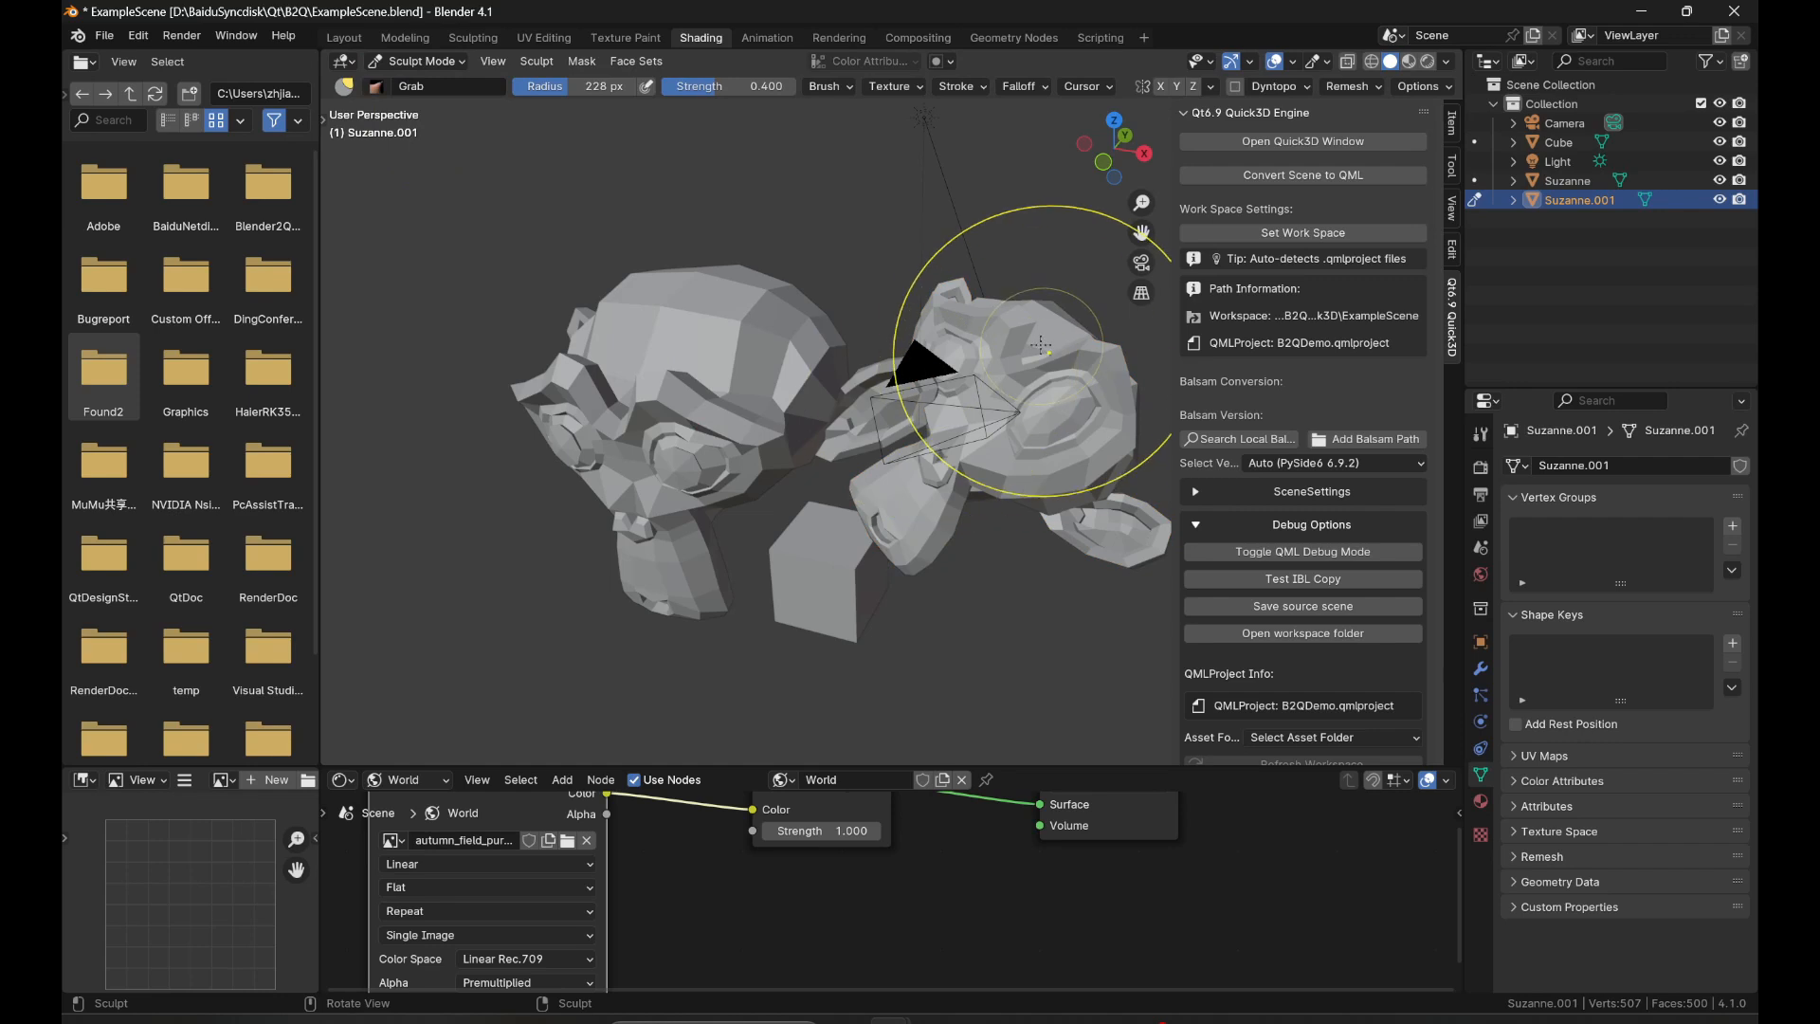
left_click(104, 36)
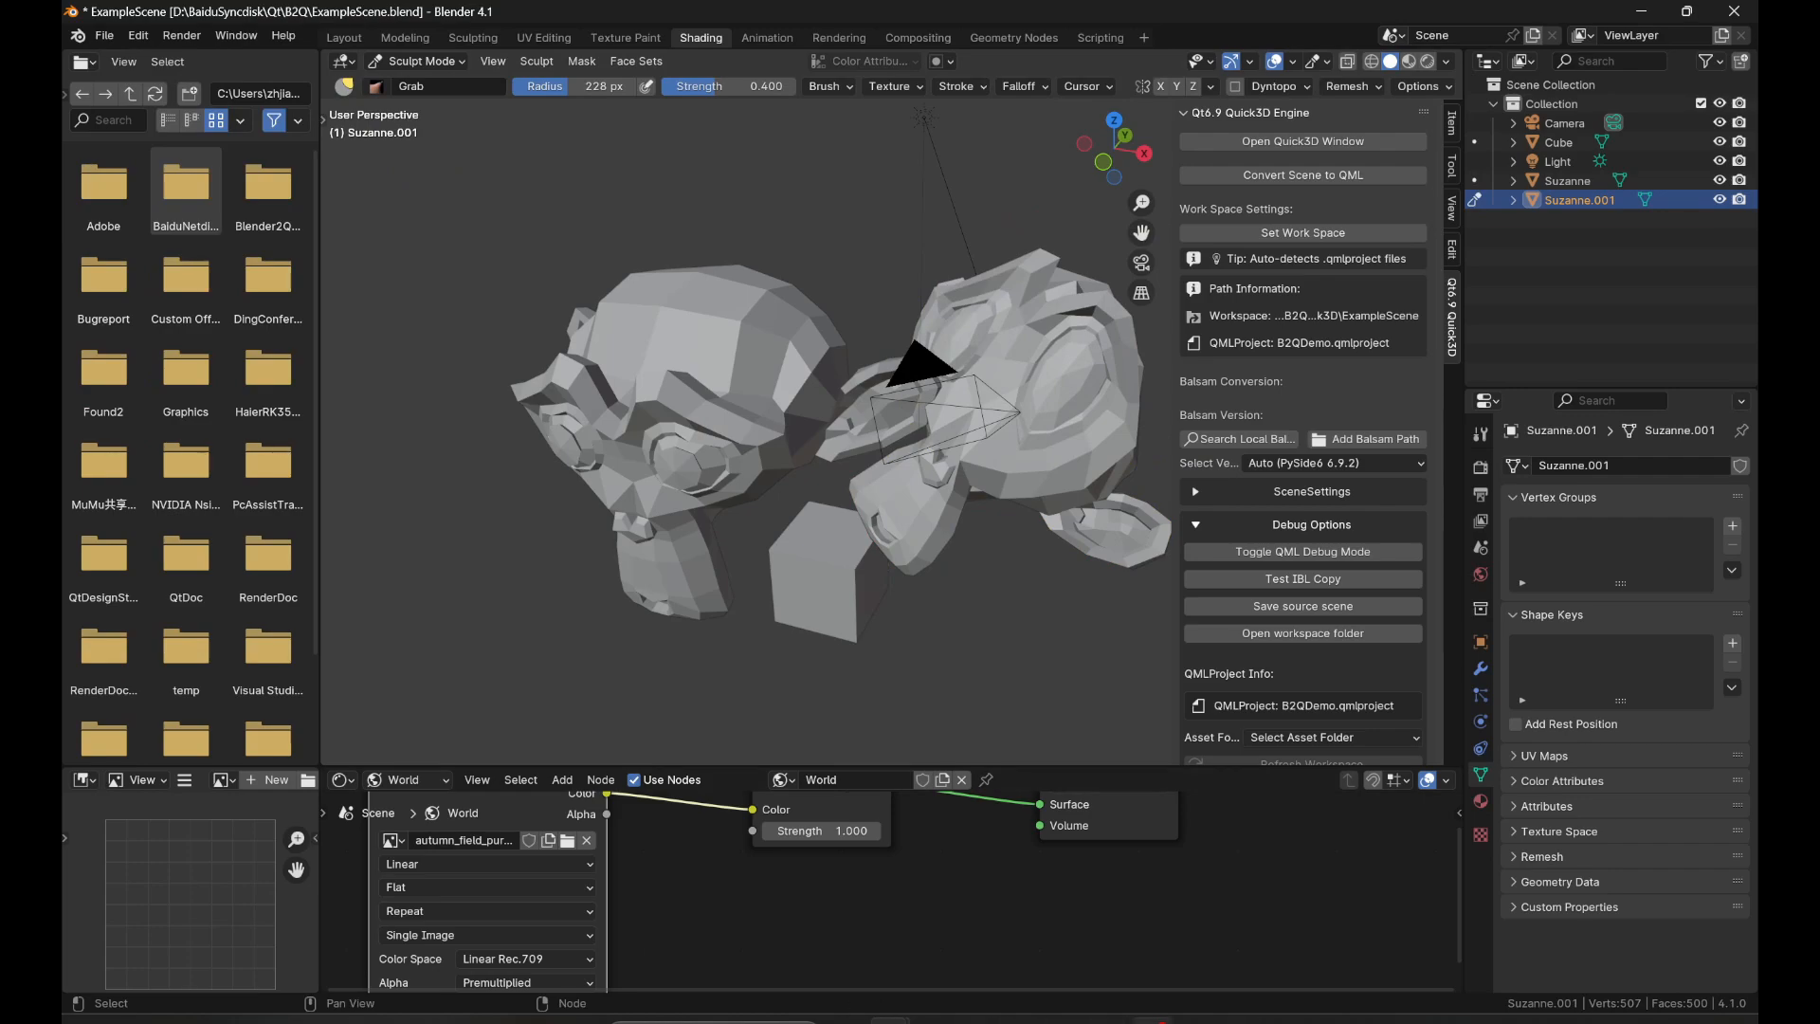
left_click(1108, 1020)
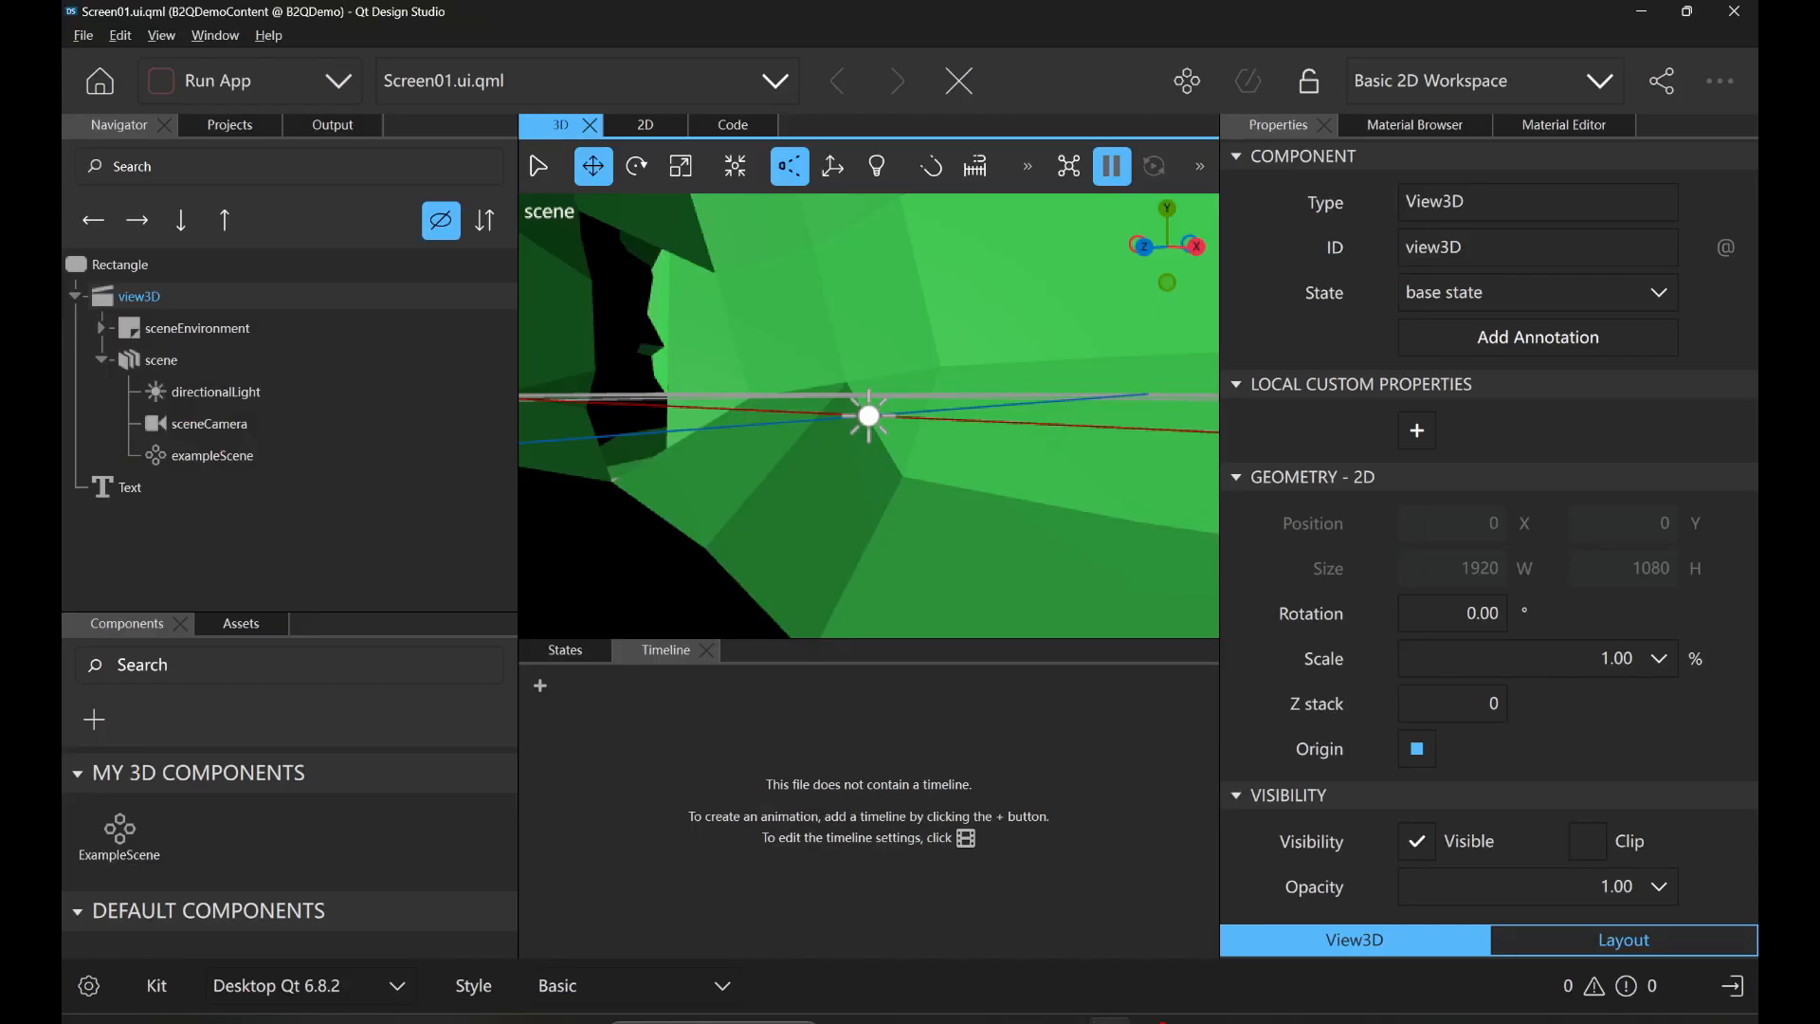
left_click(999, 959)
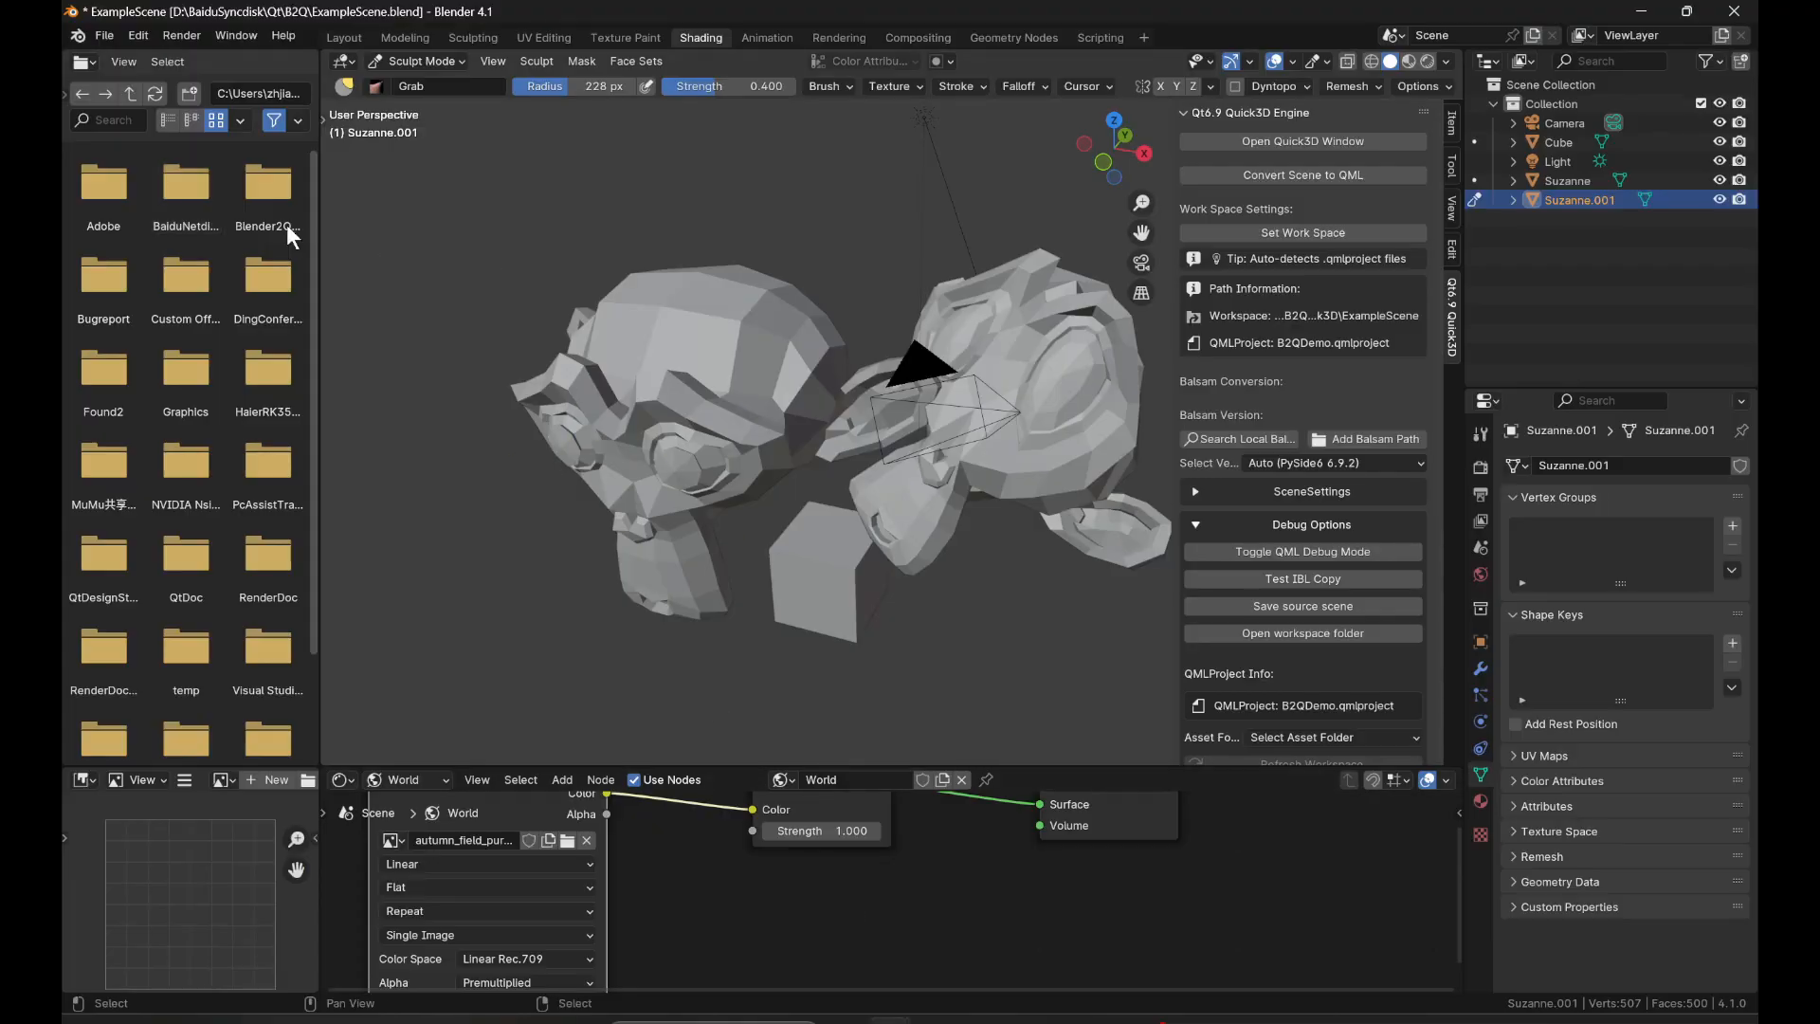
Export the scene as glTF Embedded over the existing ExampleScene.gltf in D:\BaiduSyncdisk\Qt\B2Q.
left_click(115, 36)
mouse_move(242, 330)
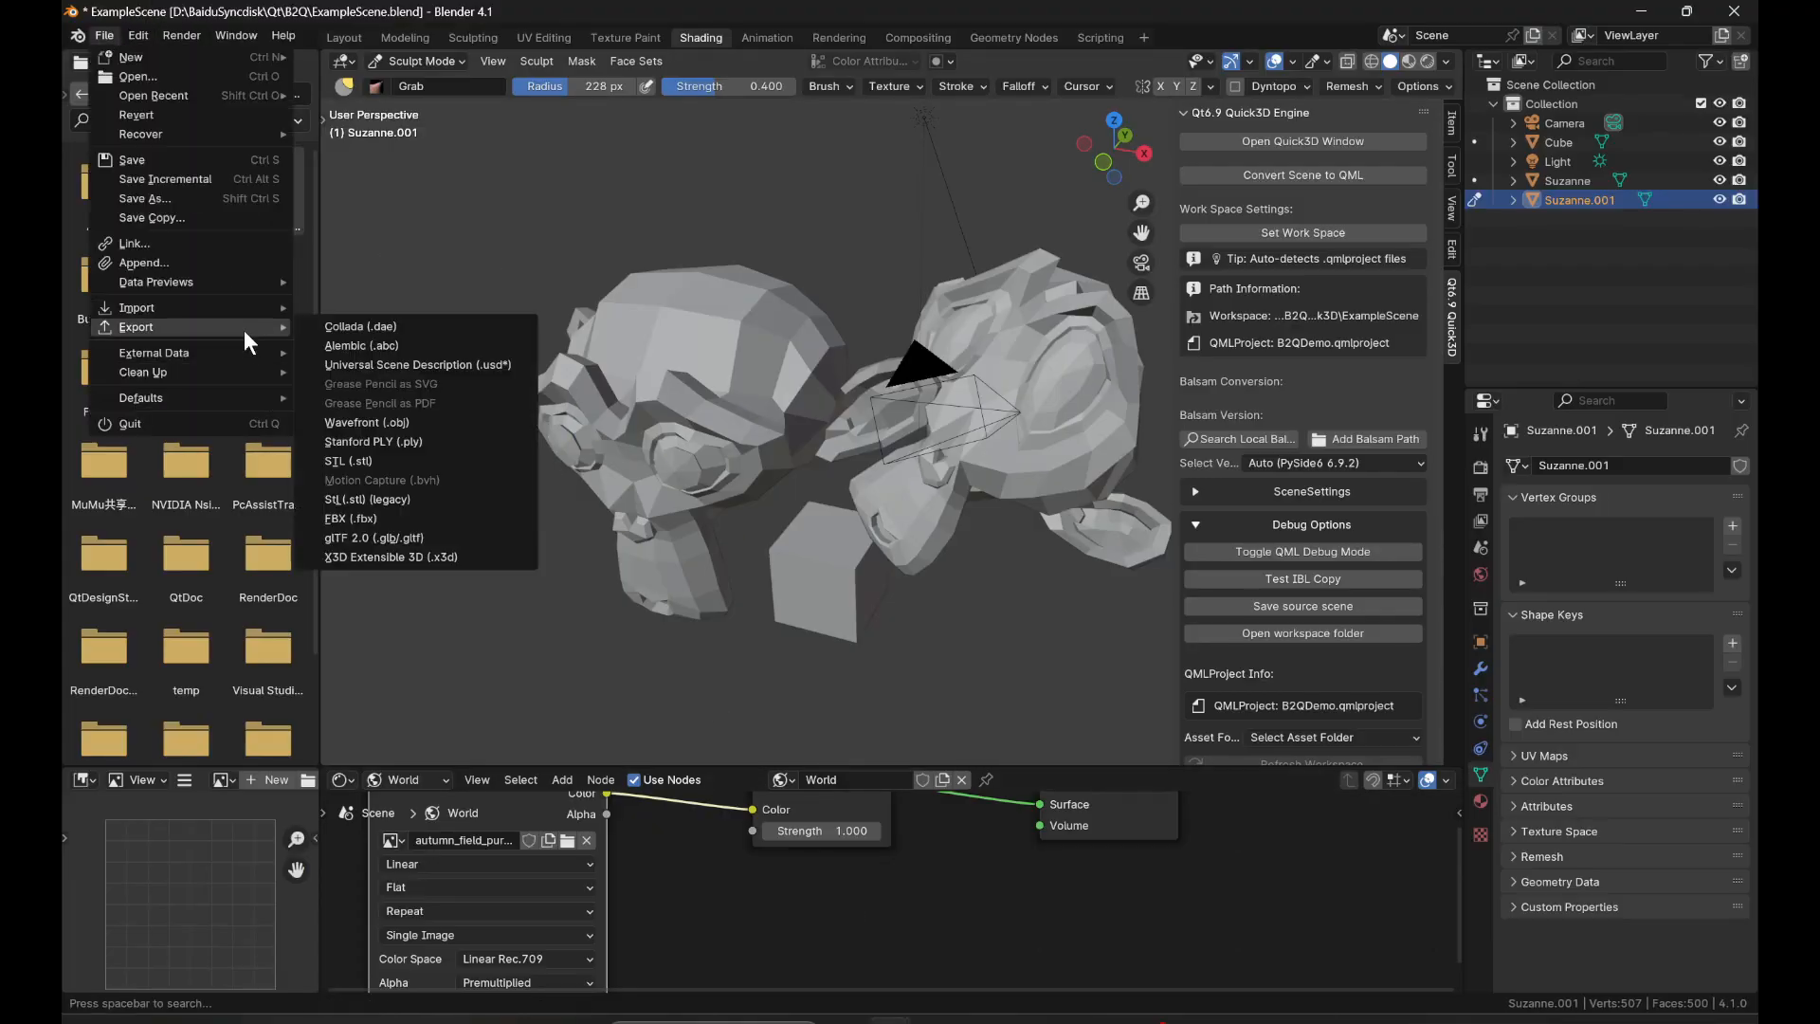
left_click(381, 536)
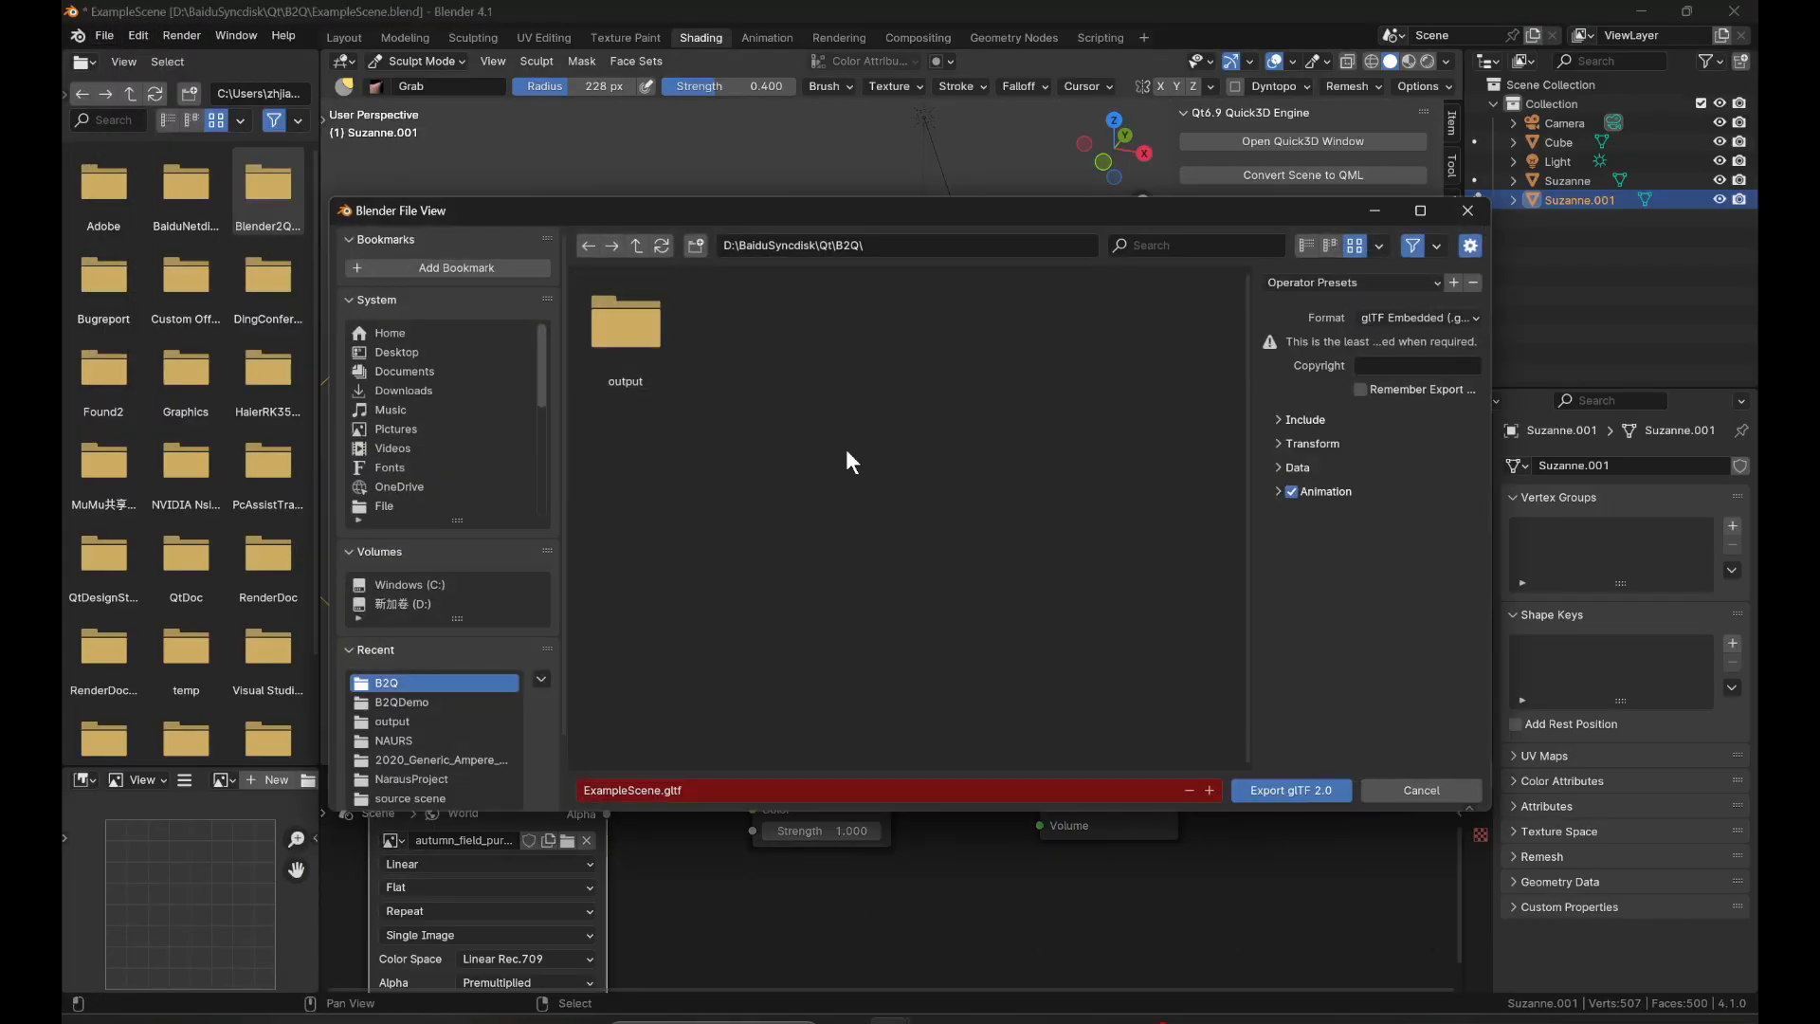
left_click(1286, 790)
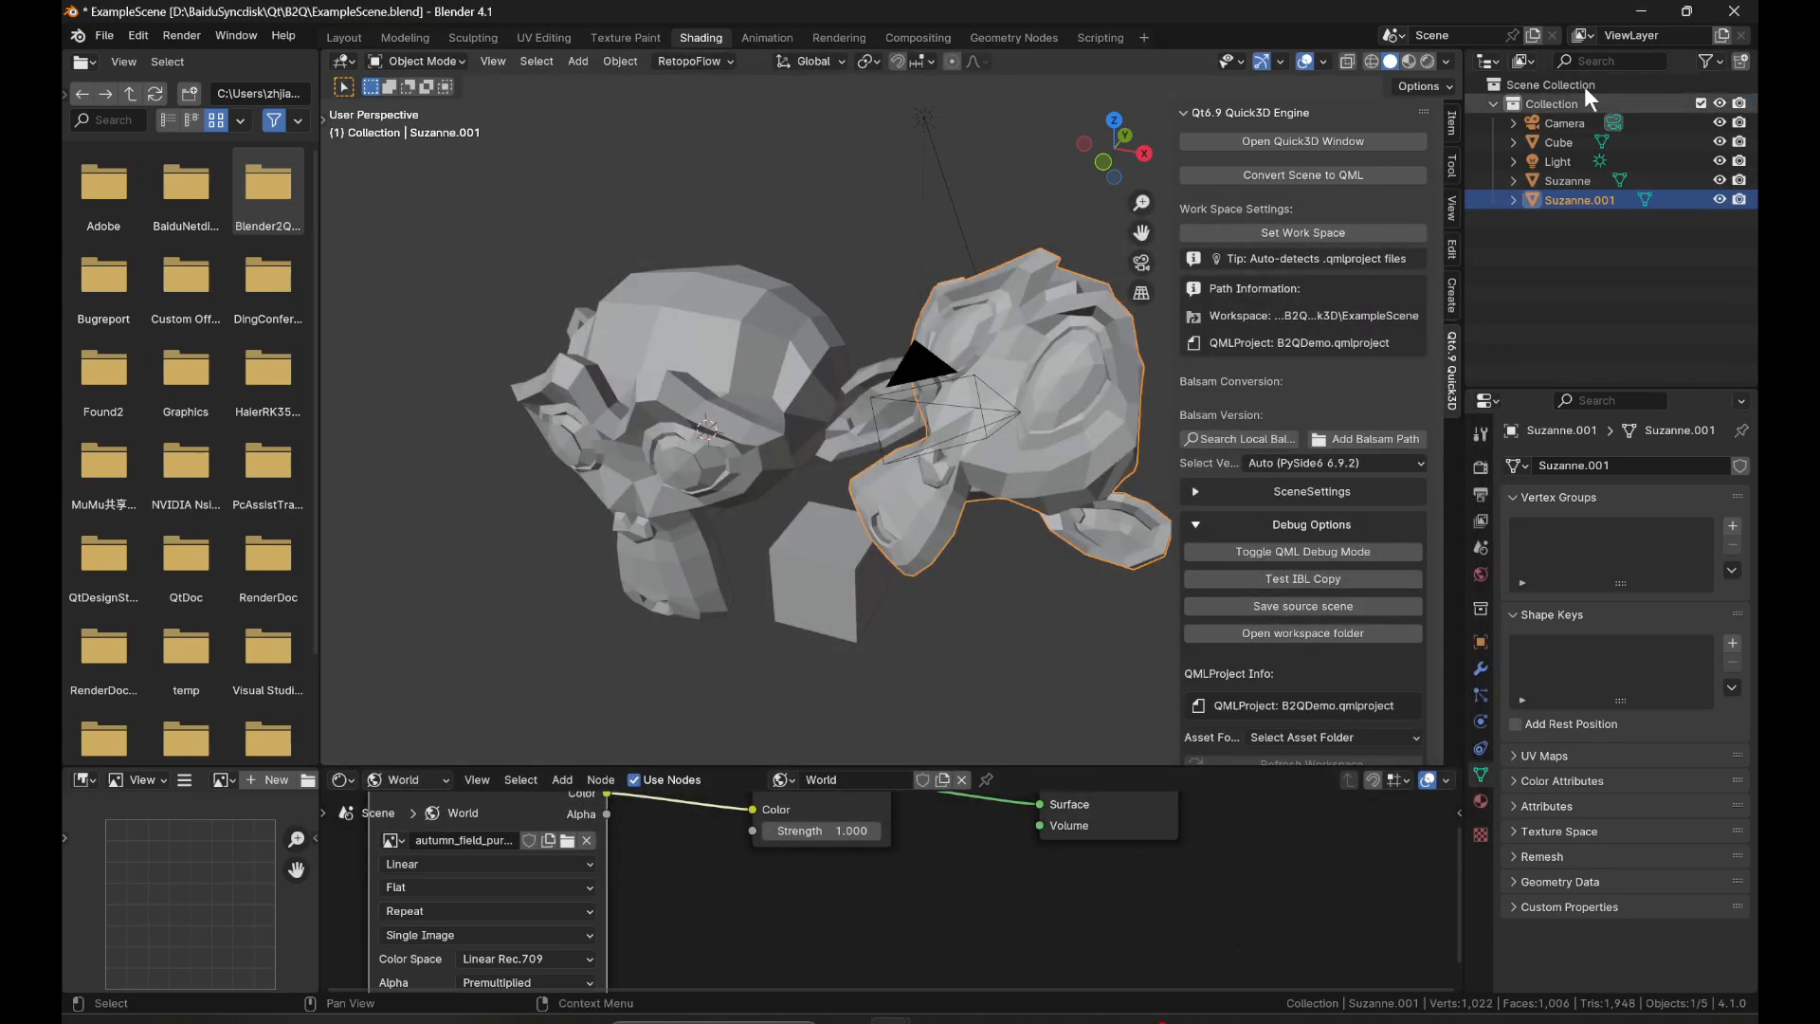
Switch to Qt Design Studio and bring in ExampleScene.gltf from the B2Q folder, overwriting all files of the existing ExampleScene asset.
left_click(1640, 10)
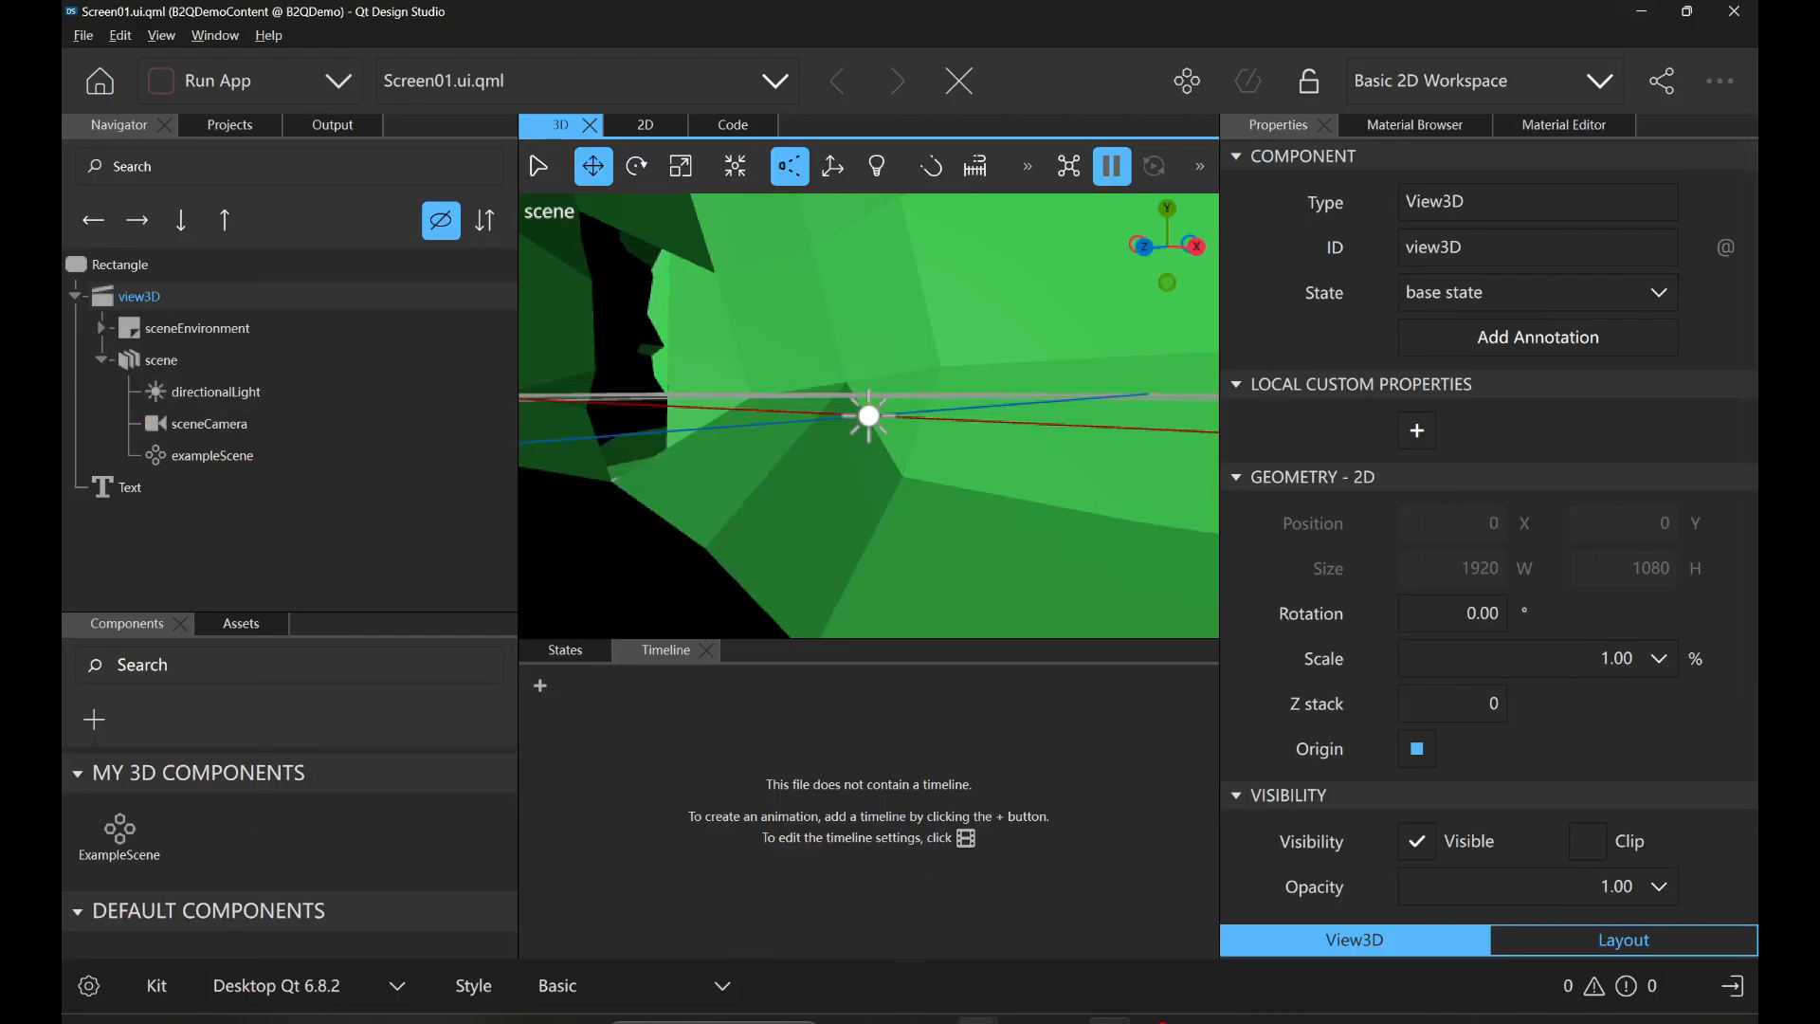
mouse_move(978, 1018)
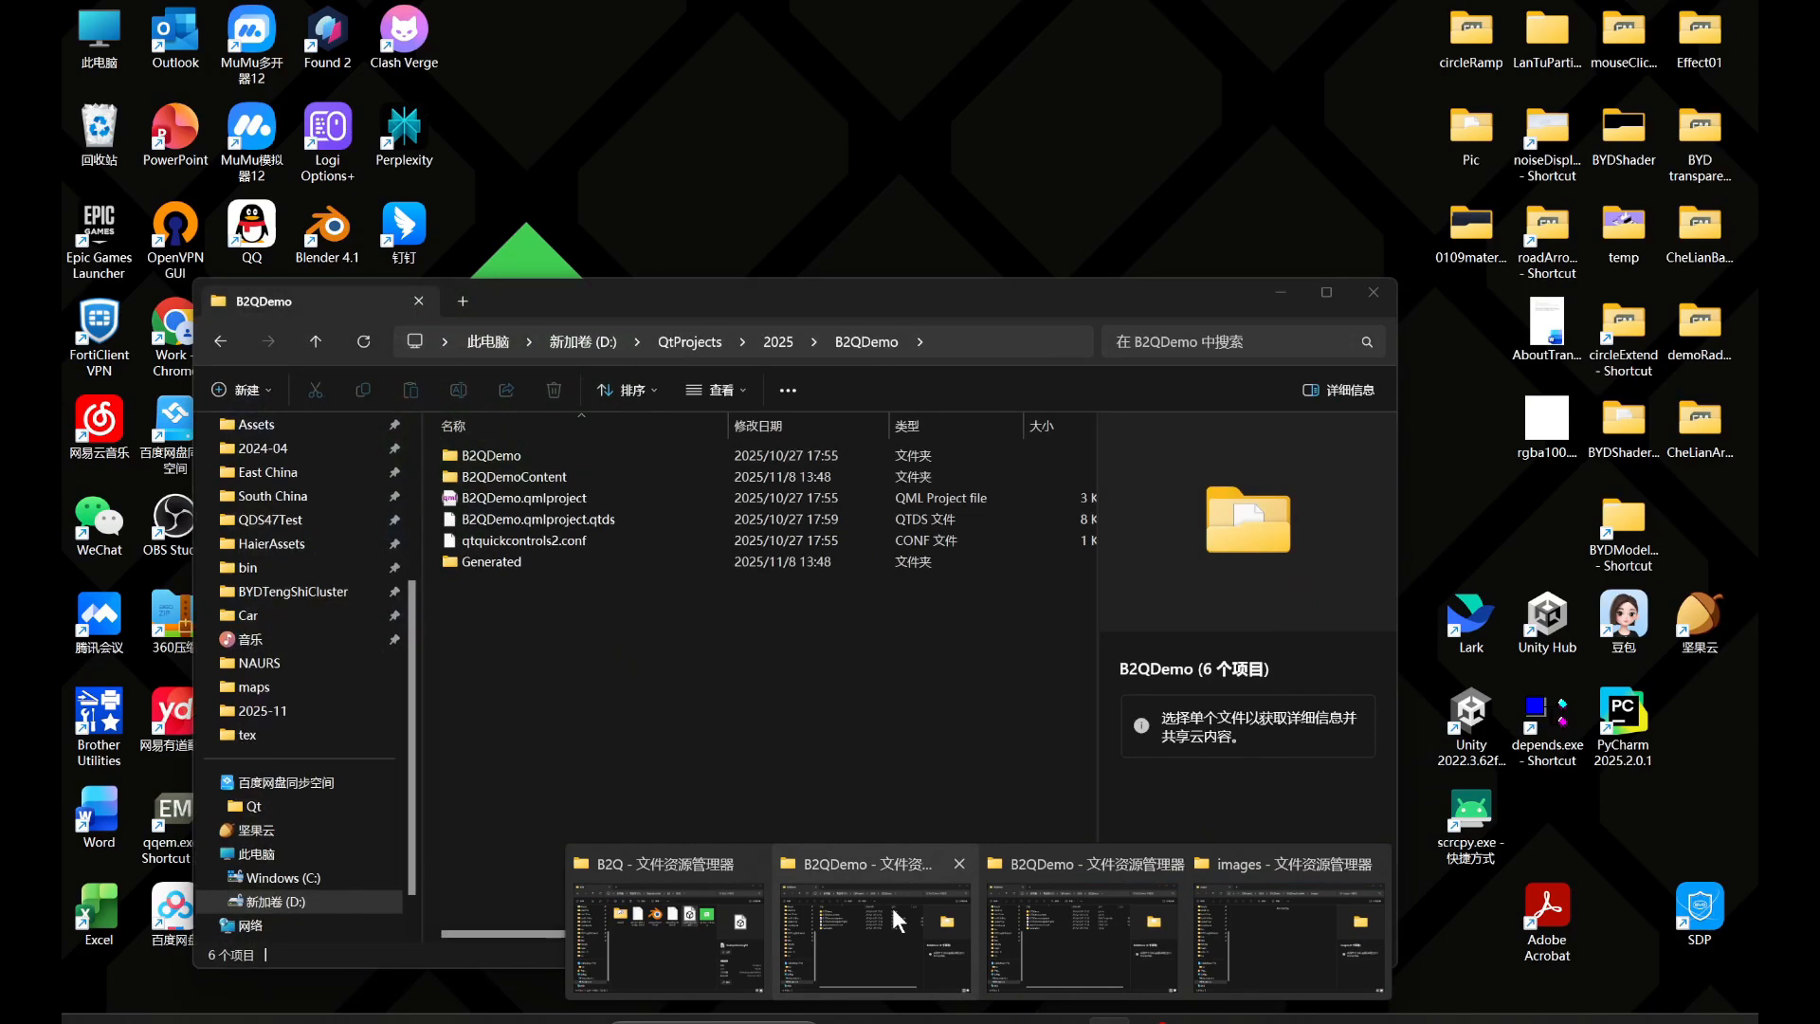
mouse_move(1060, 925)
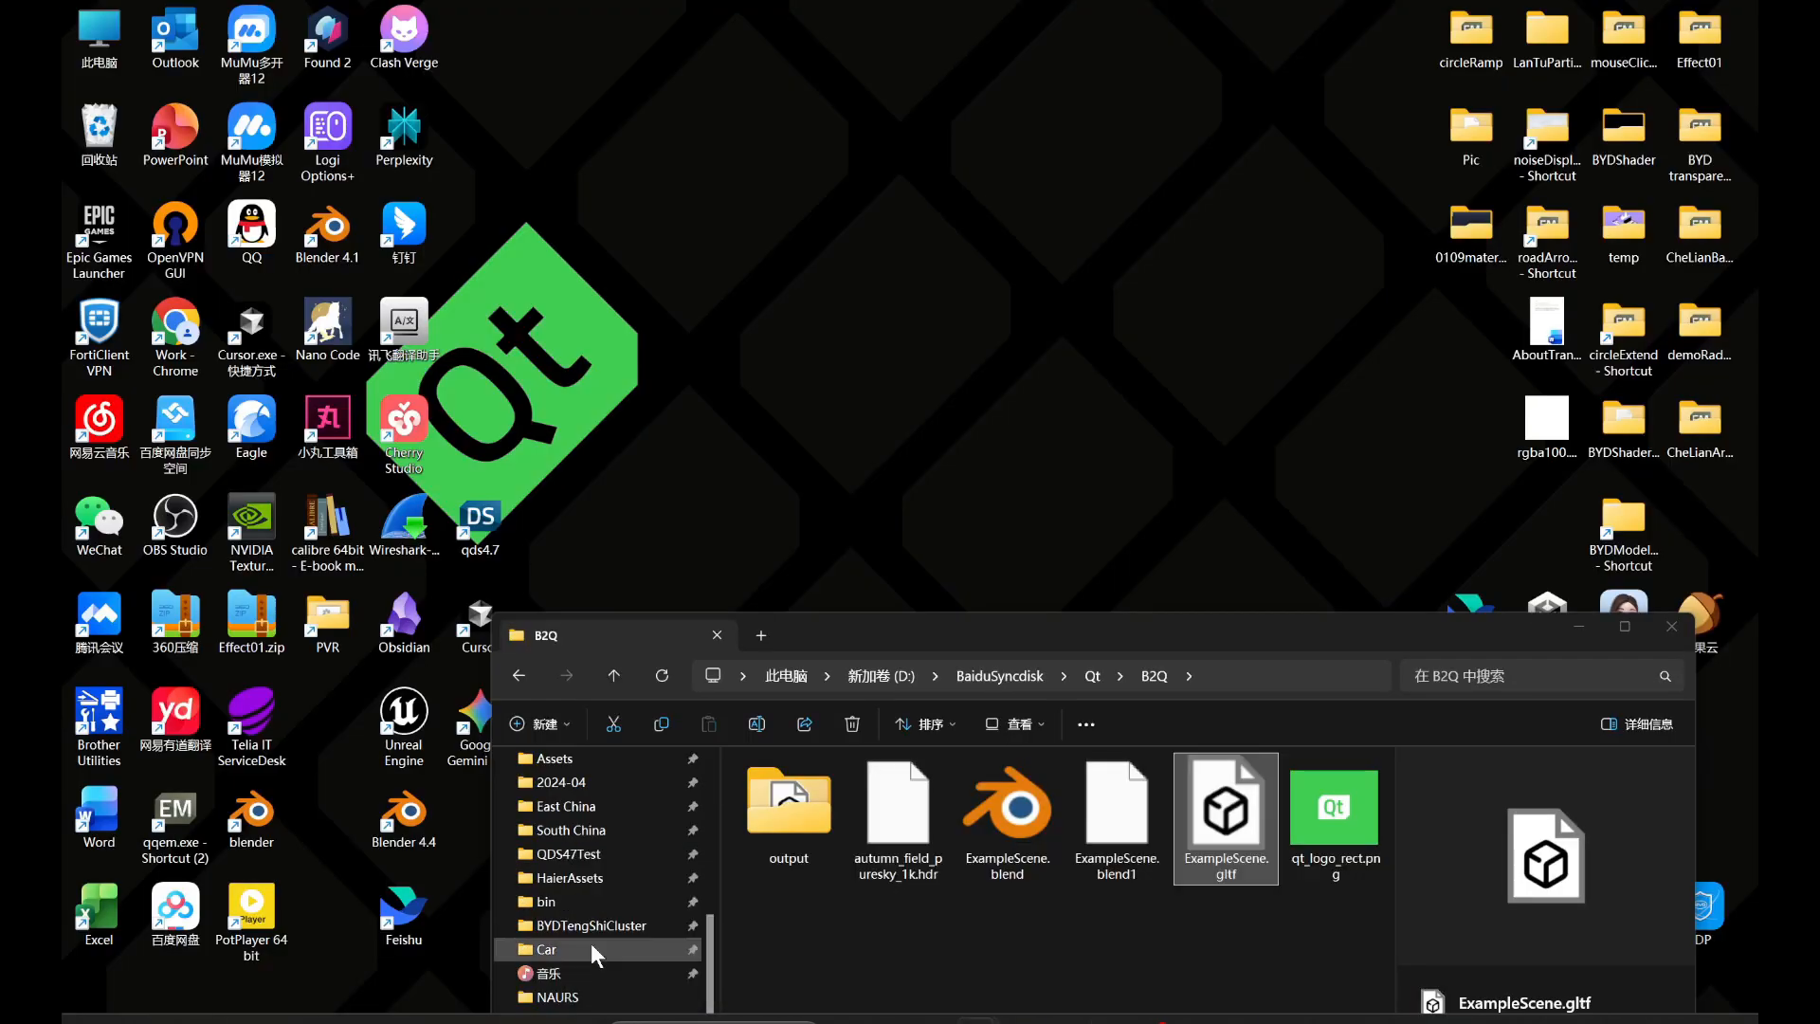
left_click(590, 942)
left_click_drag(1228, 832, 812, 502)
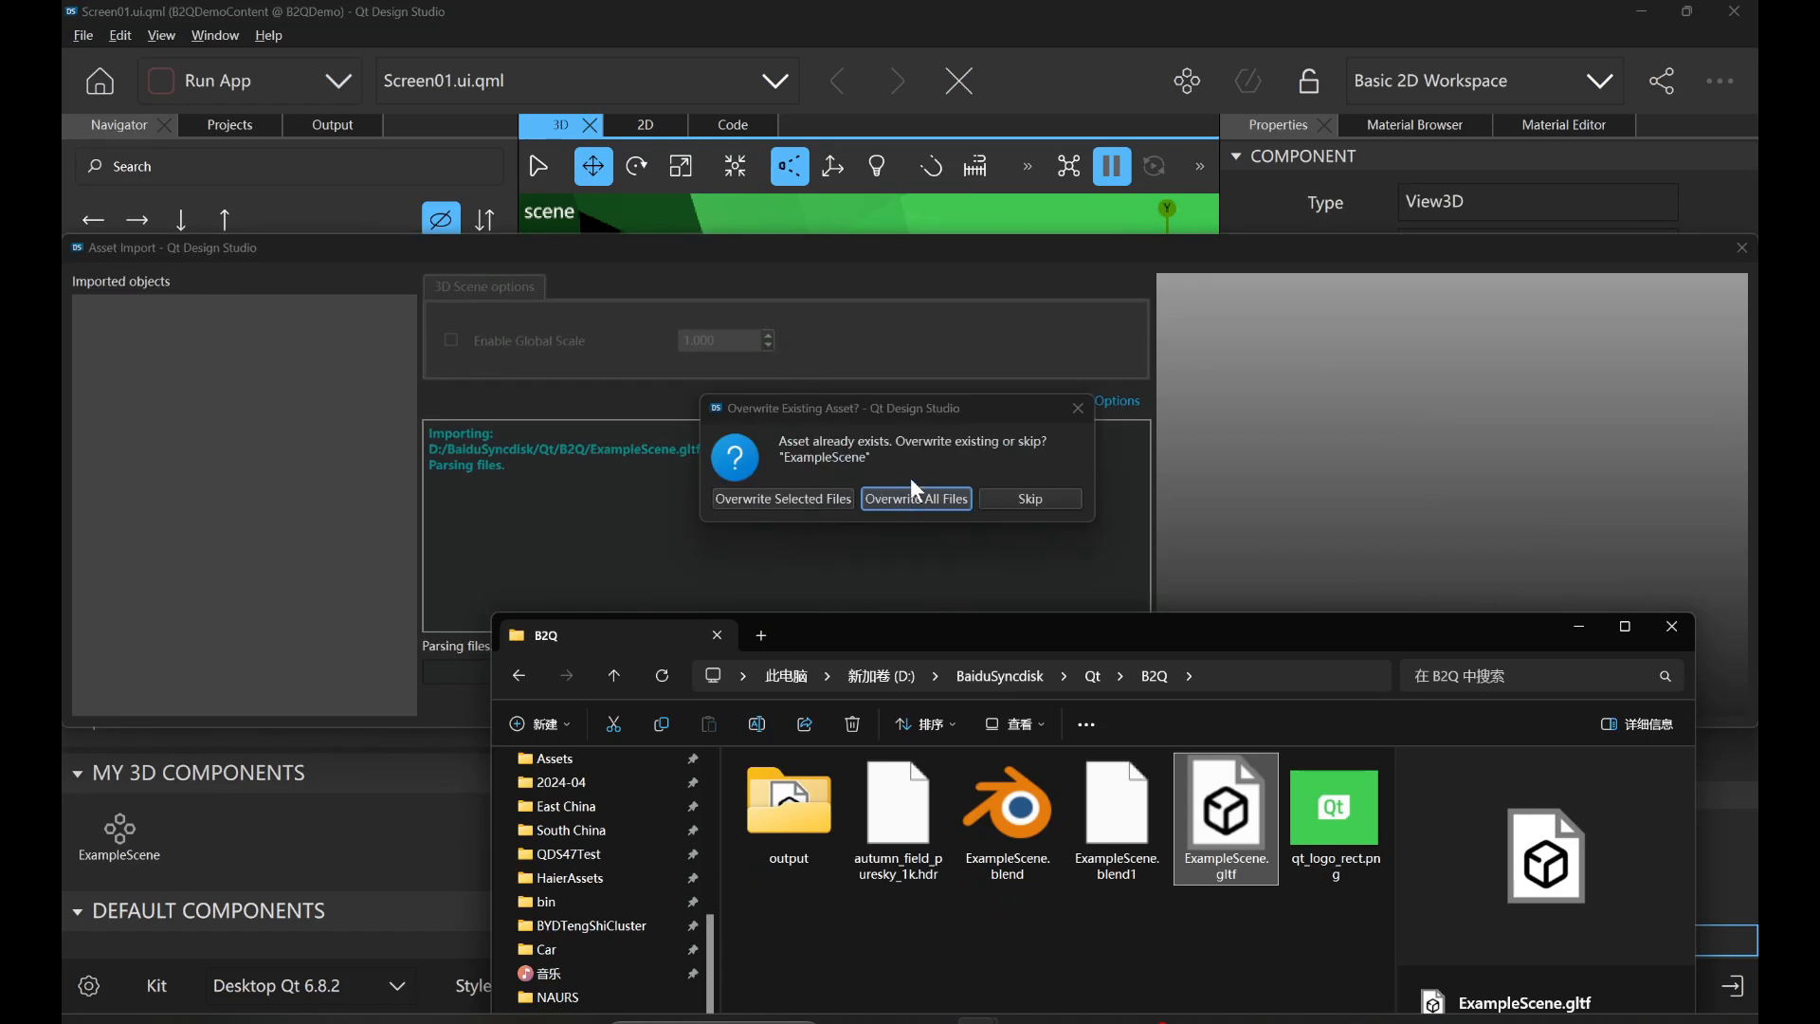
left_click(922, 441)
left_click(920, 497)
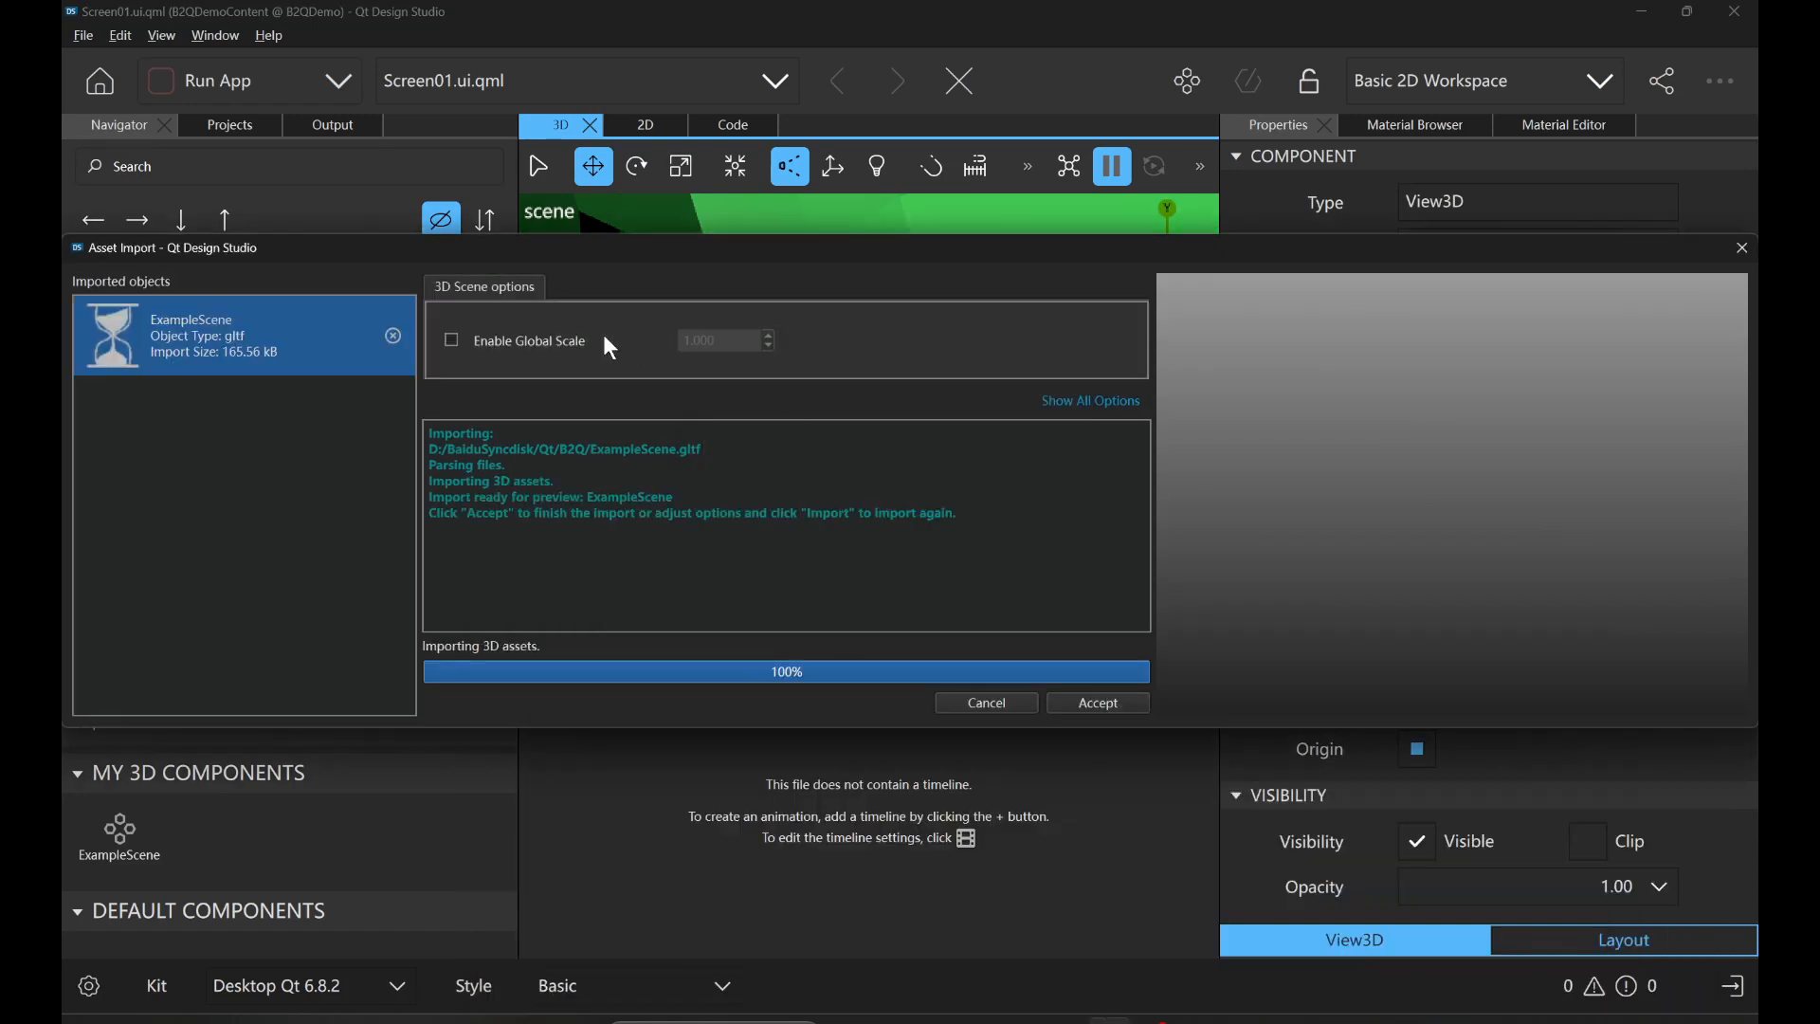
Enable a global scale of 100 for ExampleScene, import it again with that option and accept the result.
left_click(453, 341)
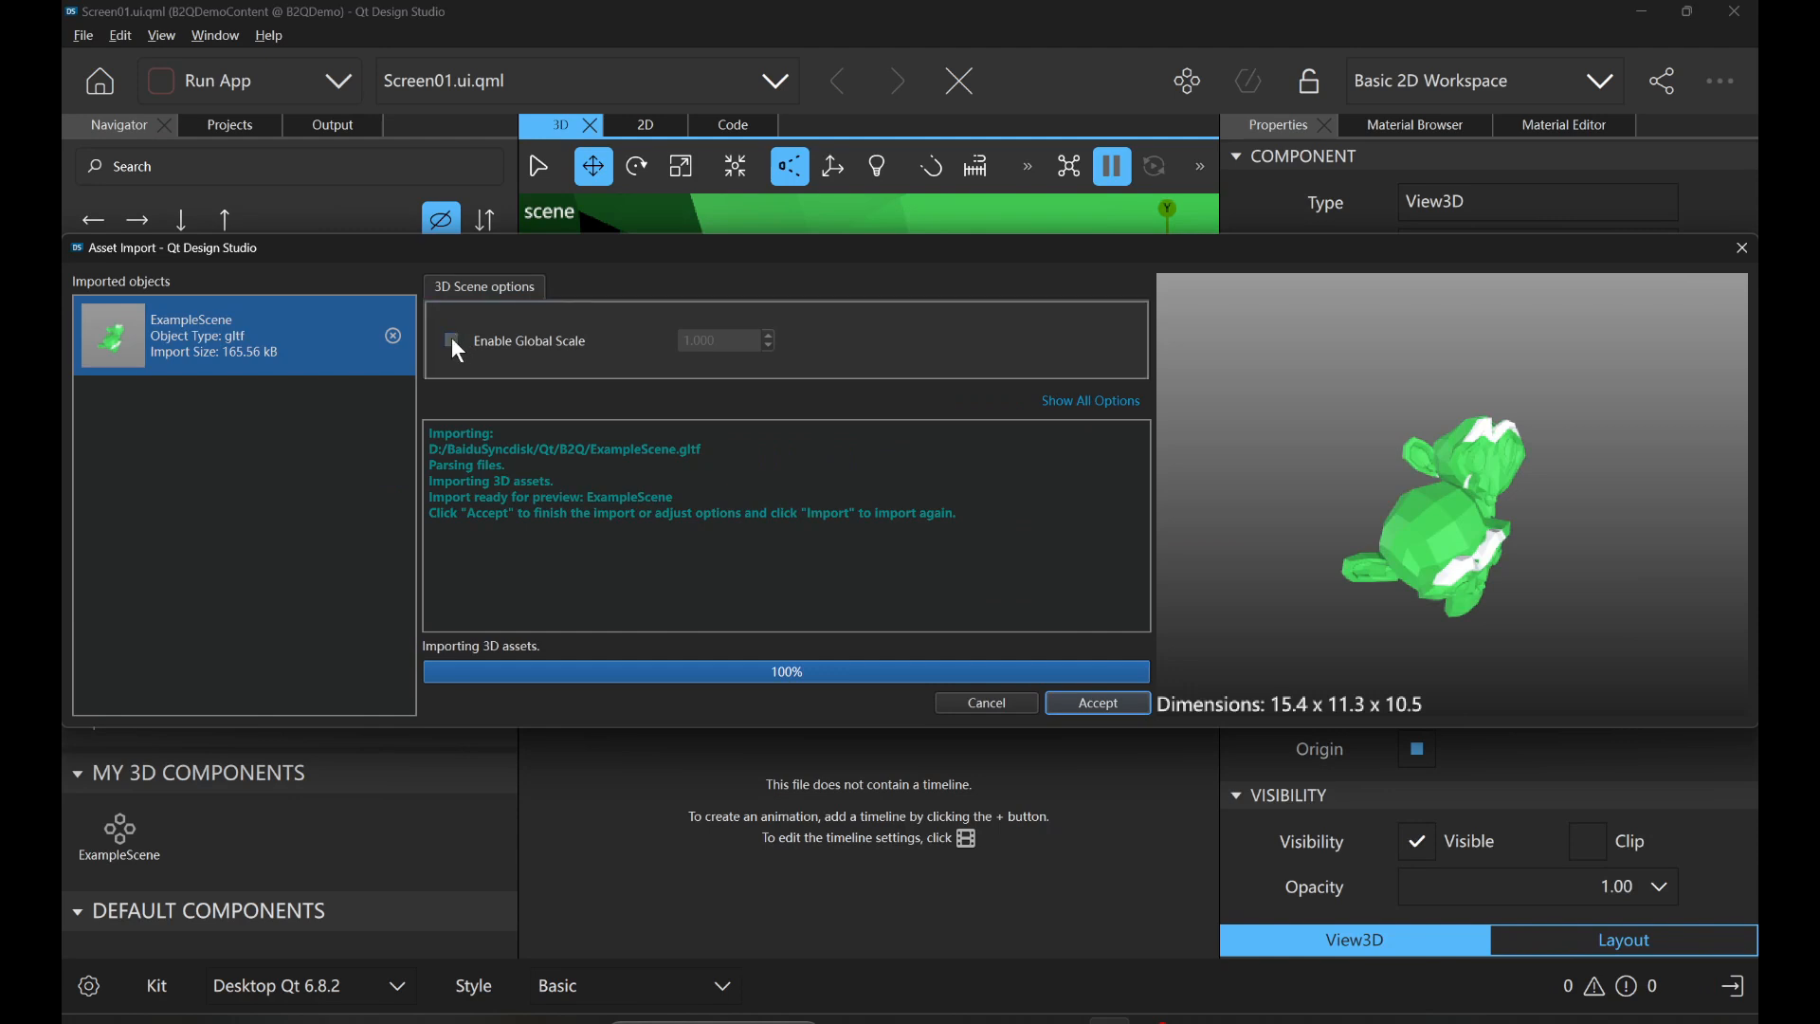
left_click(738, 334)
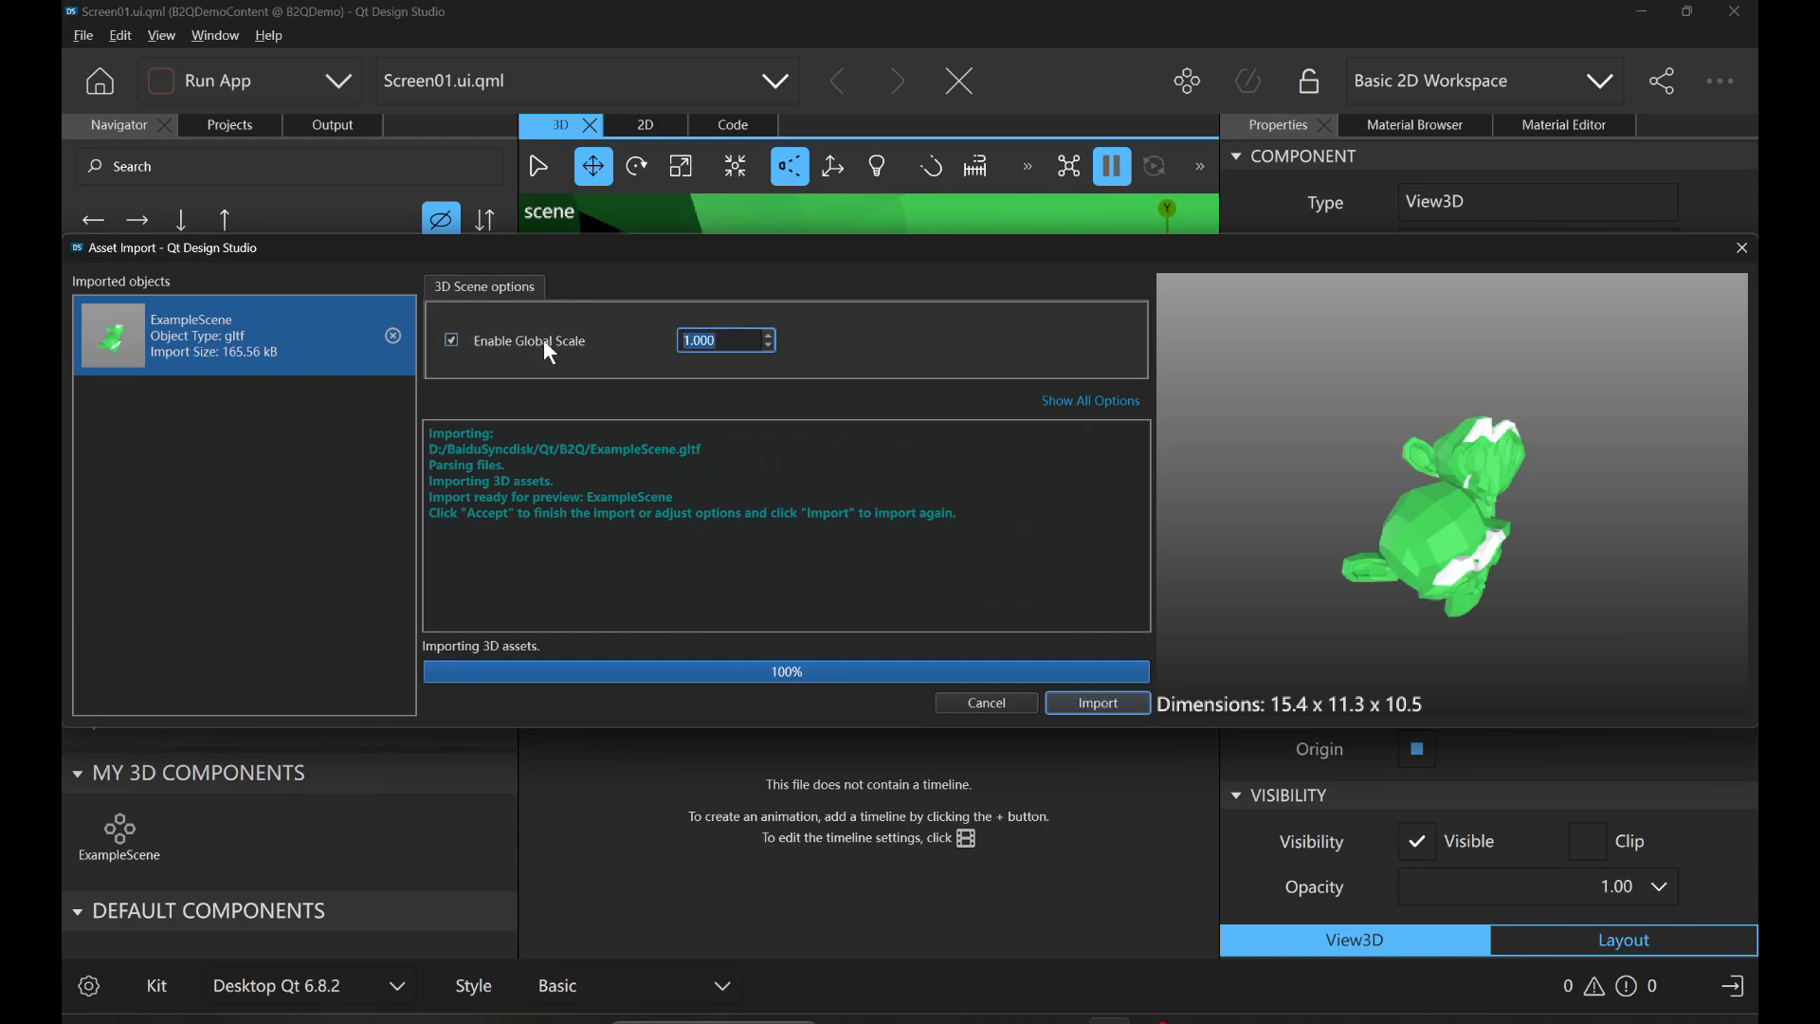
type("100")
left_click(1100, 705)
left_click(1109, 707)
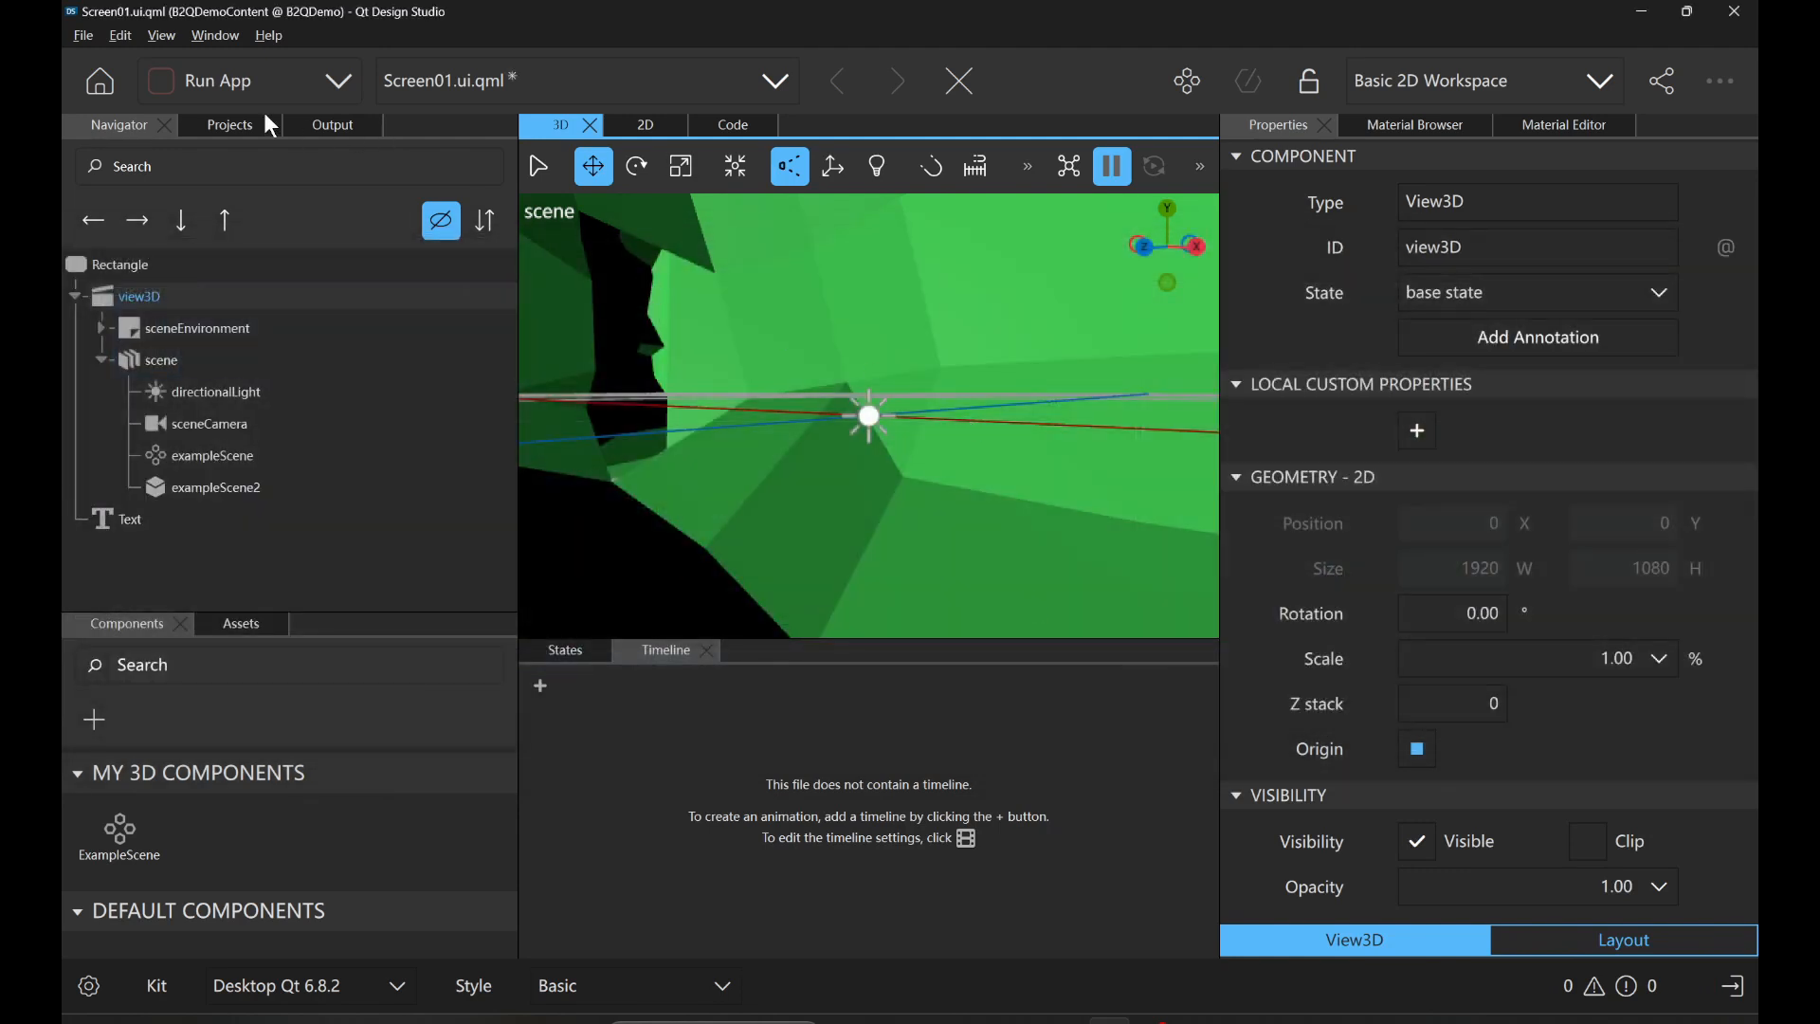
Run the B2QDemo app to view the re-imported scene, and close its window.
left_click(197, 87)
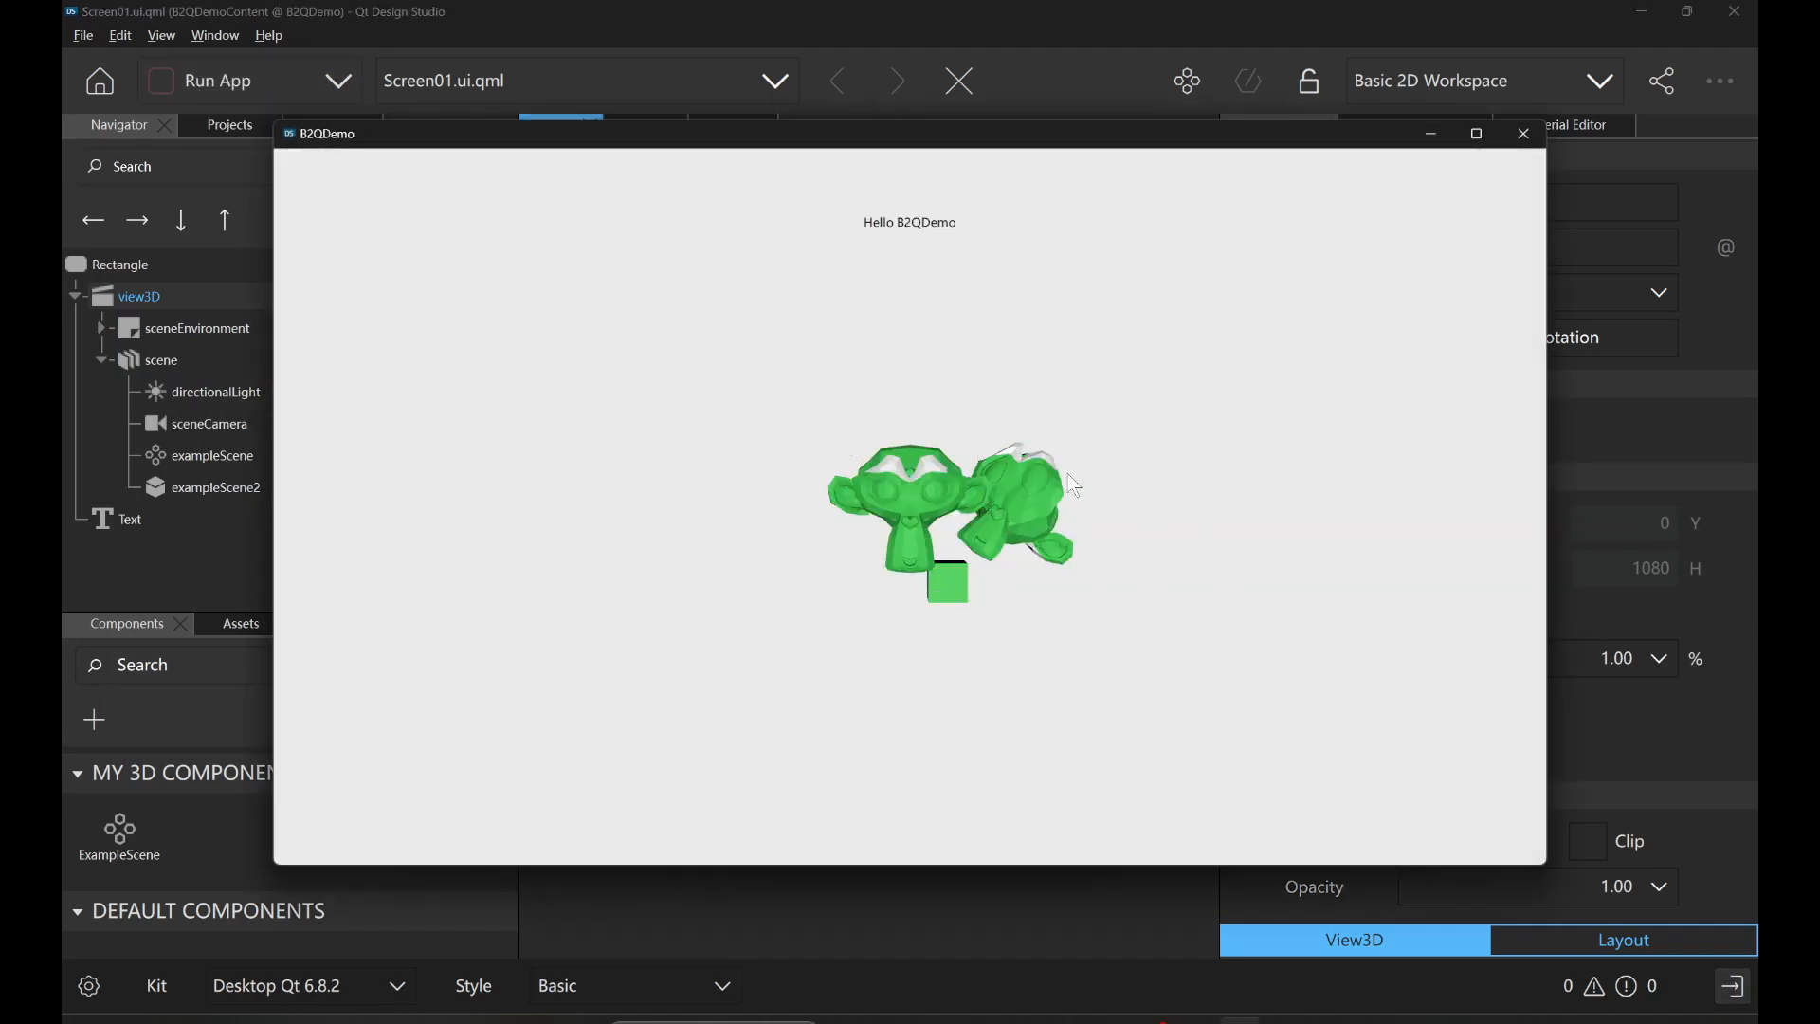
left_click(1526, 133)
Switch to the ExampleScene window in Blender, convert the scene to QML and open it in the Quick3D window.
mouse_move(913, 1020)
left_click(914, 939)
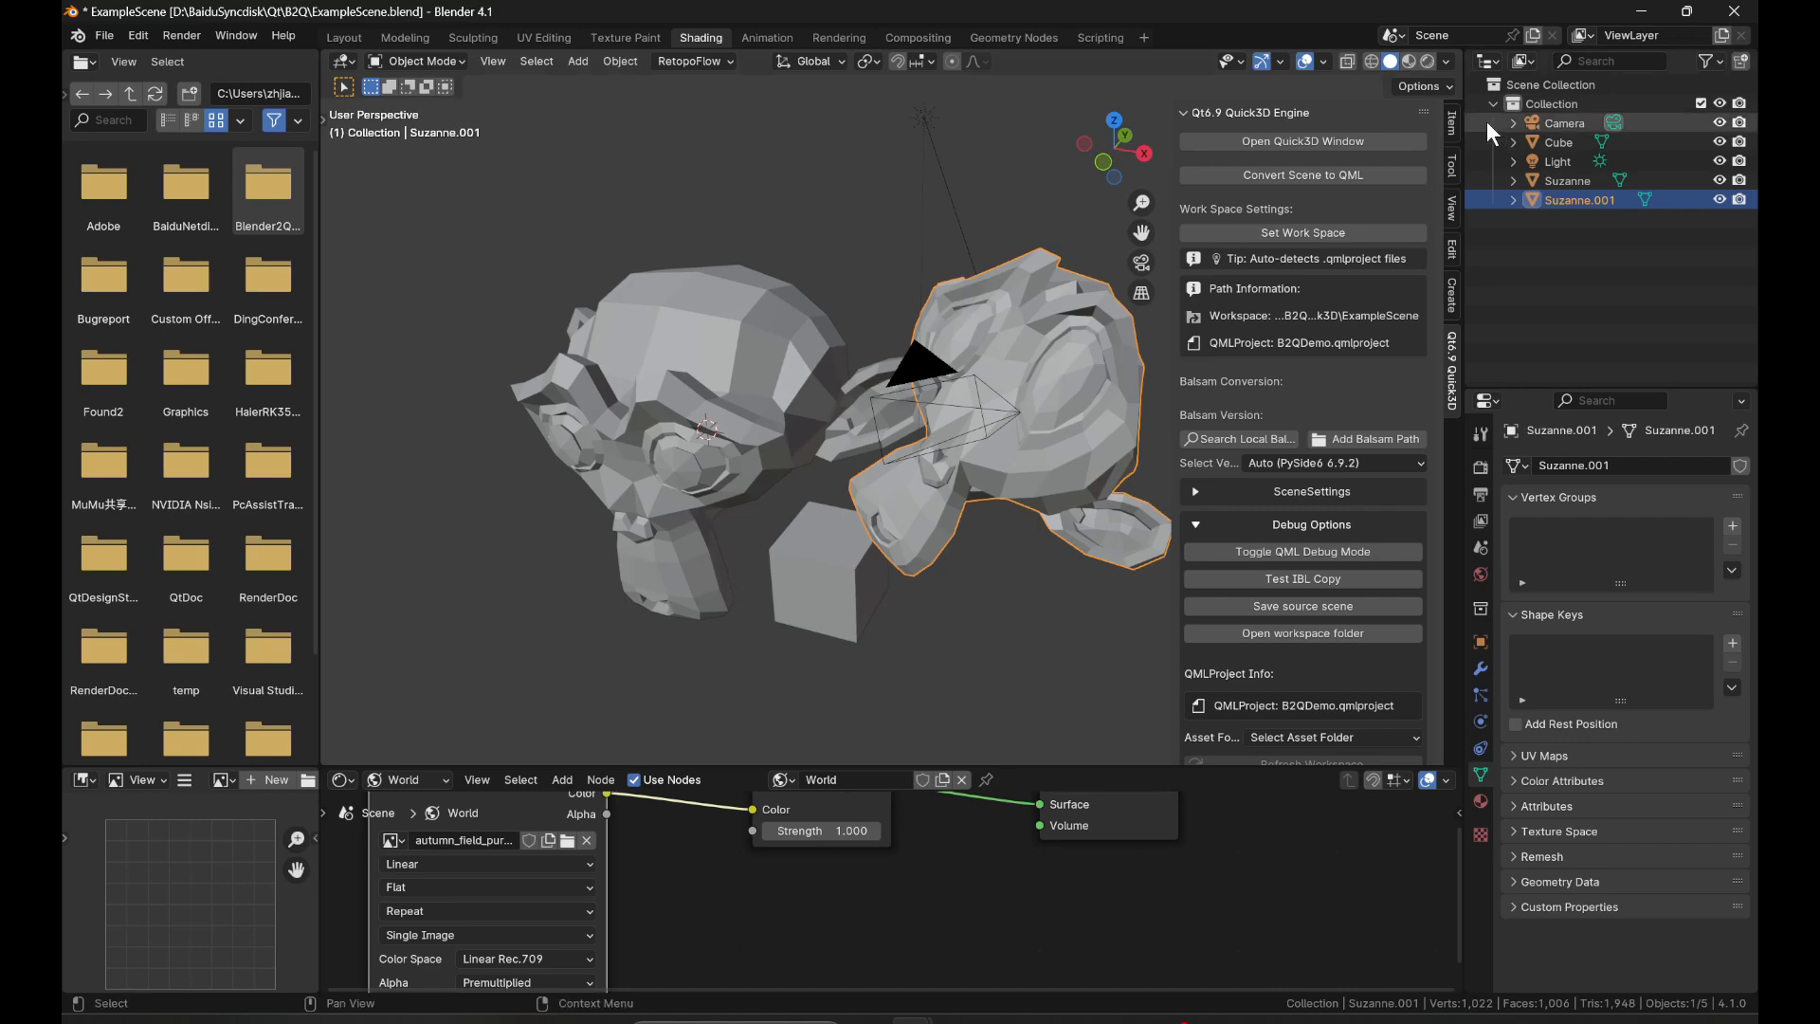
left_click(1381, 173)
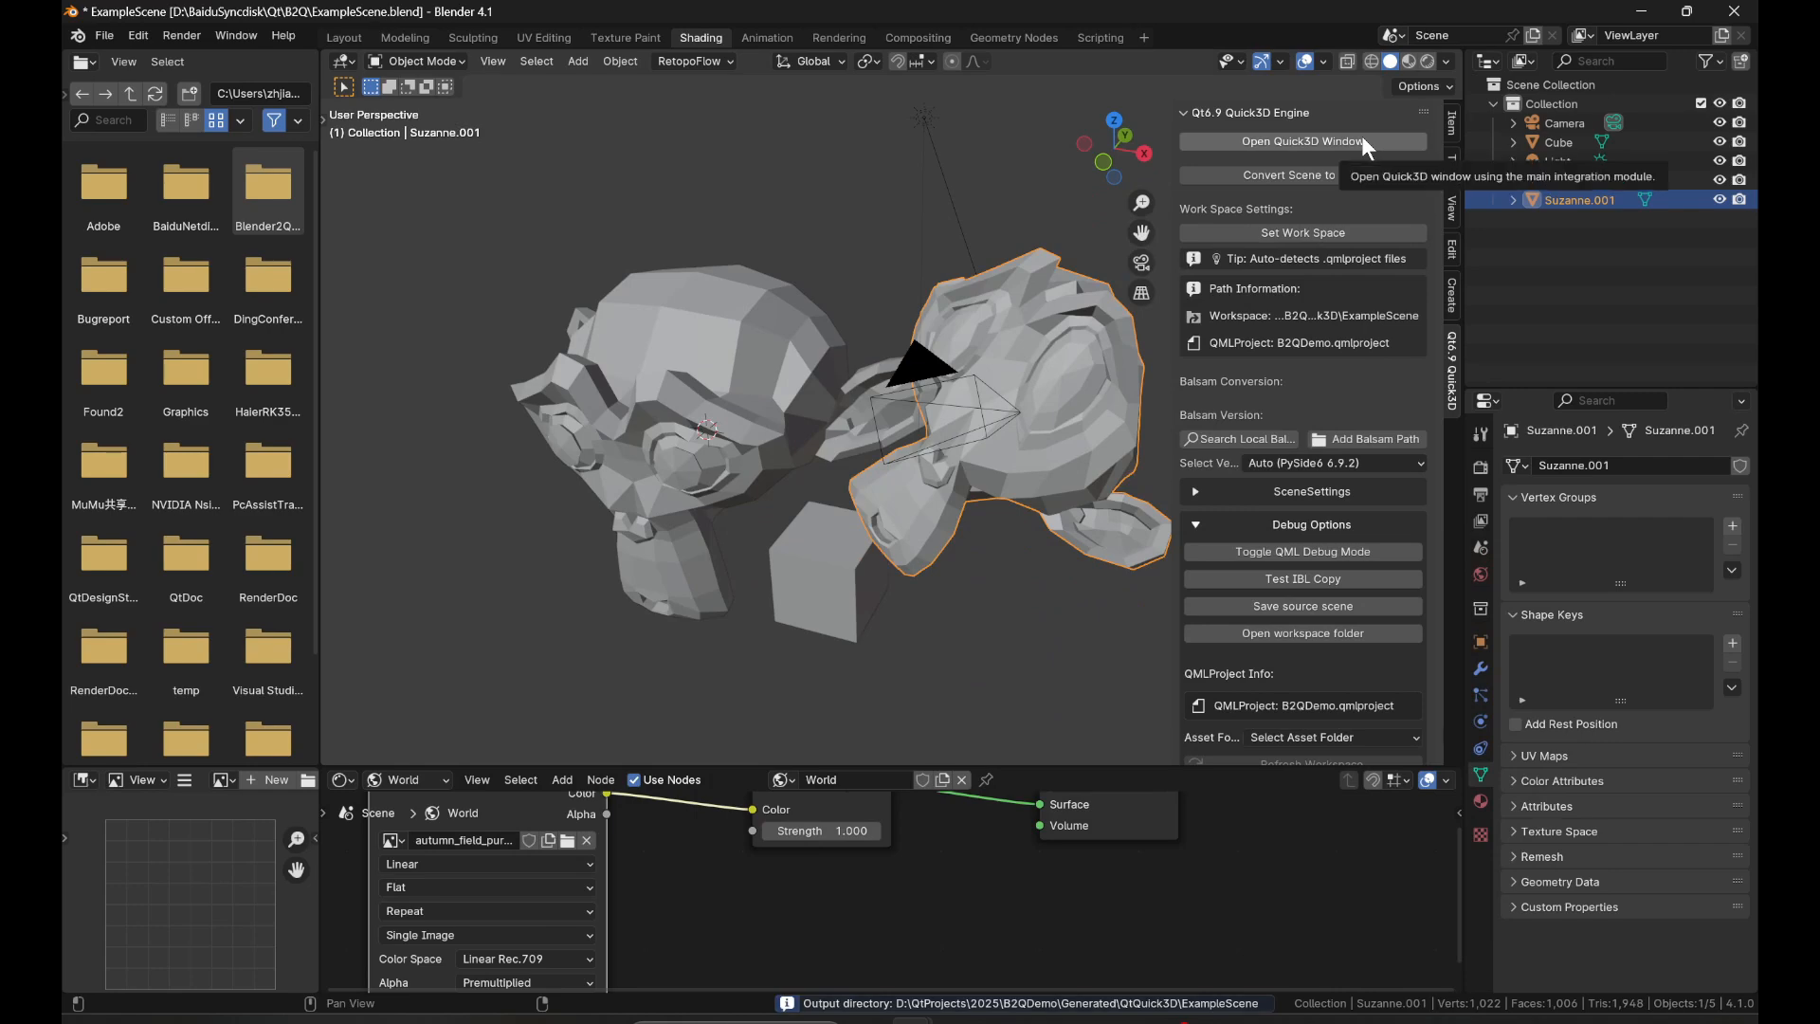
left_click(1363, 140)
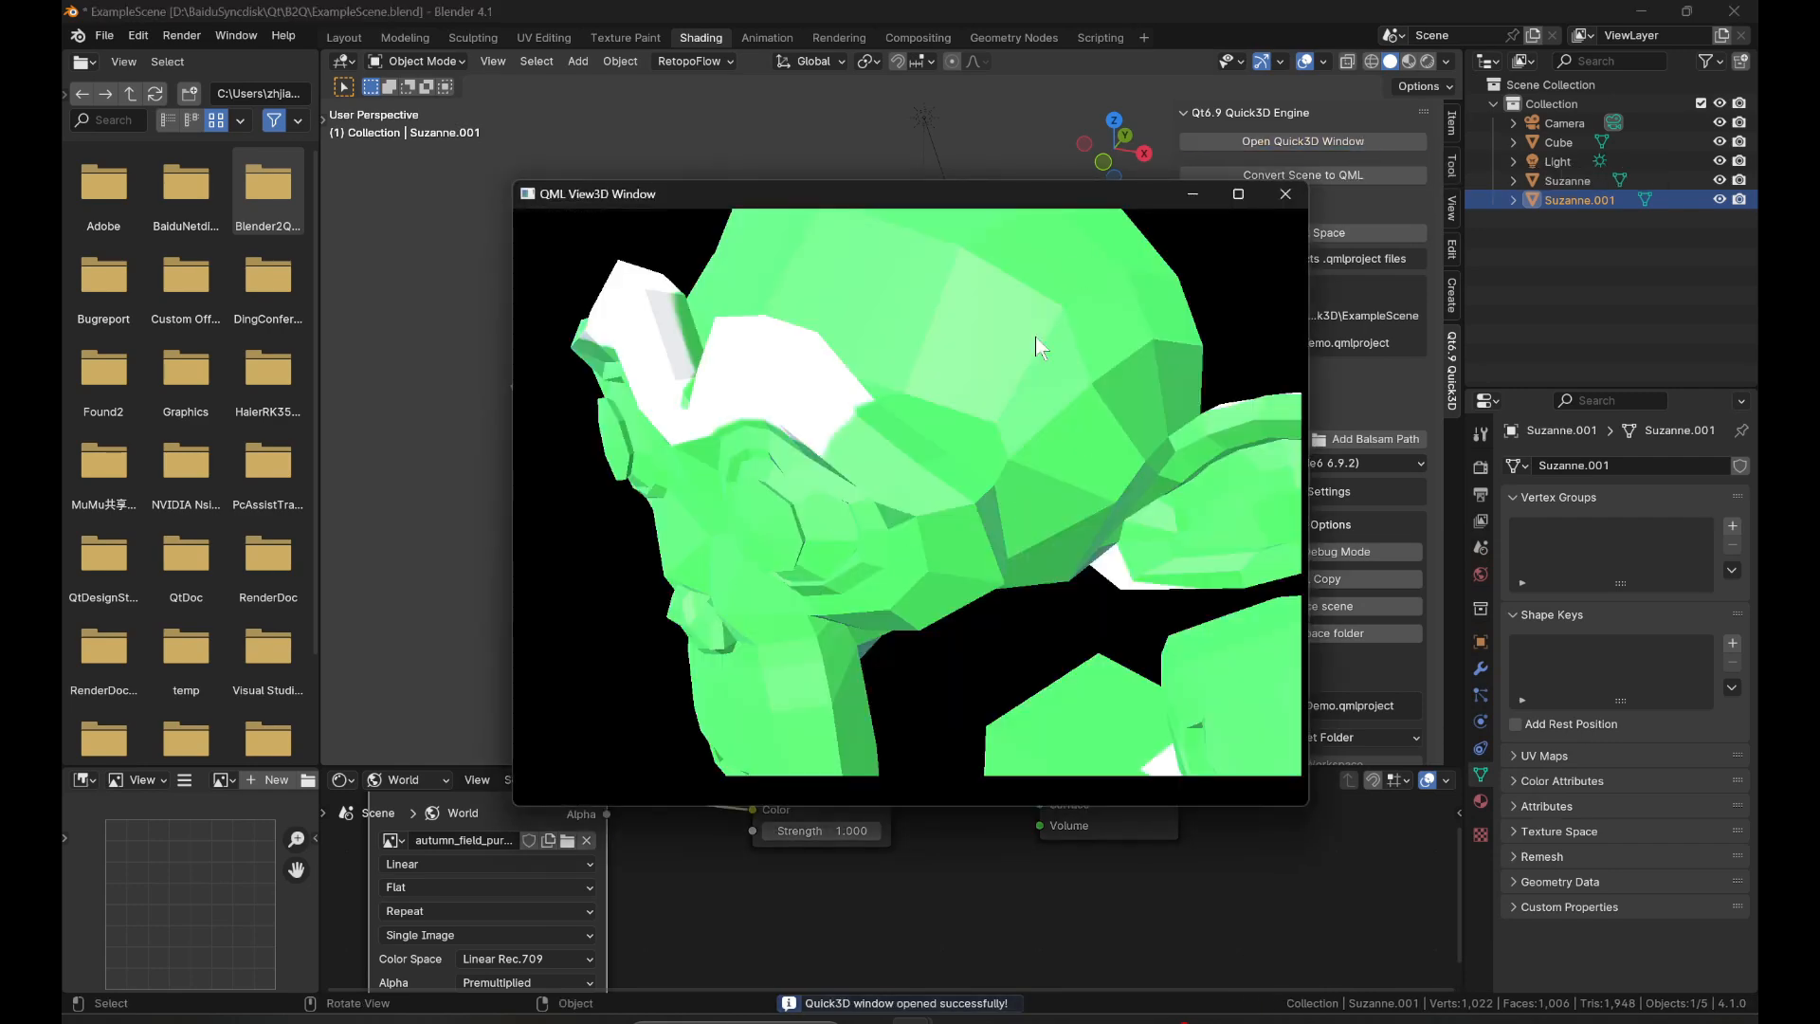